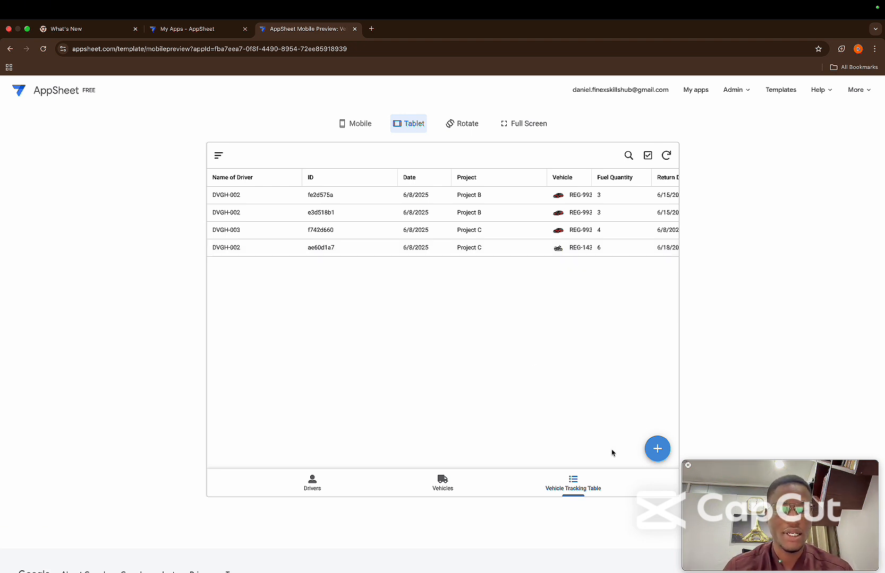
Start a new vehicle tracking entry dated 15/06/2025 for Project B with 5 vehicles
{"action": "left_click", "coordinate": [654, 449]}
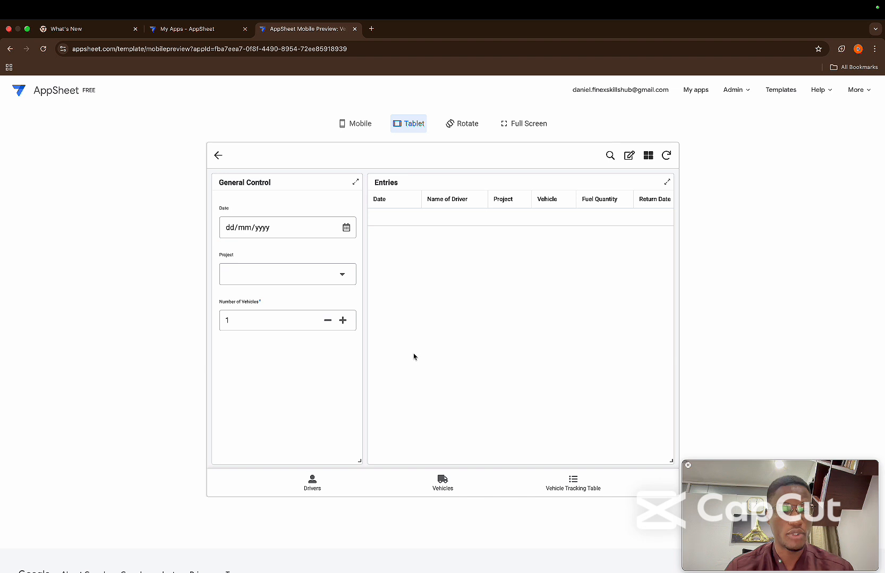
{"action": "left_click", "coordinate": [345, 228]}
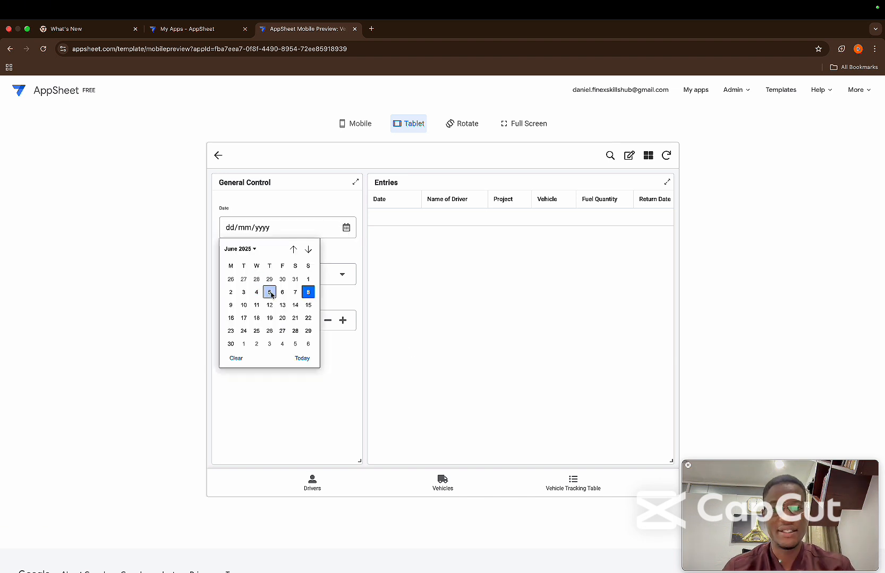
{"action": "left_click", "coordinate": [308, 305]}
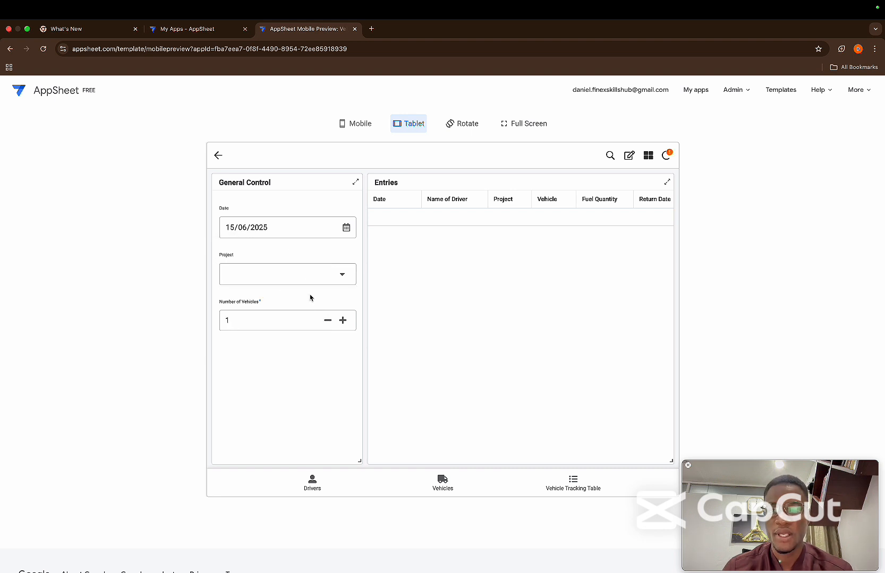
{"action": "left_click", "coordinate": [337, 281]}
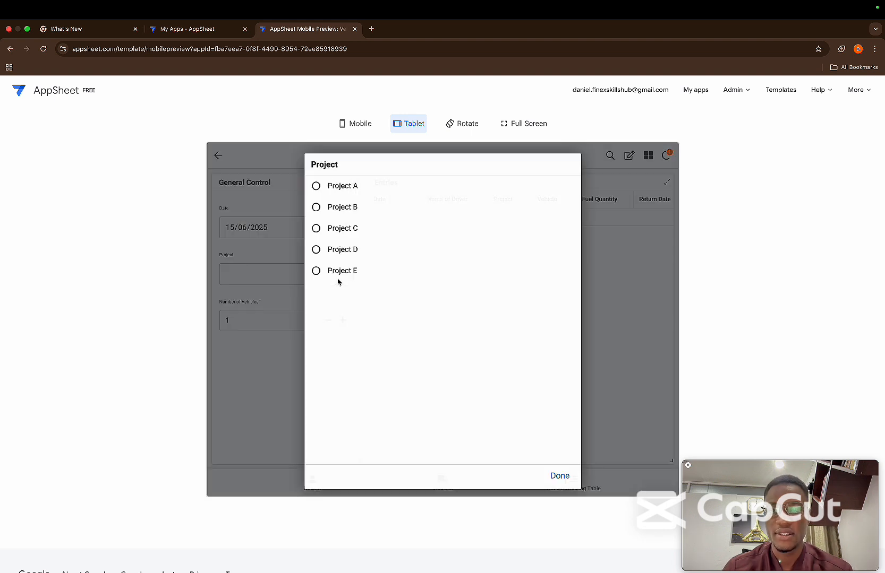
{"action": "left_click", "coordinate": [344, 210]}
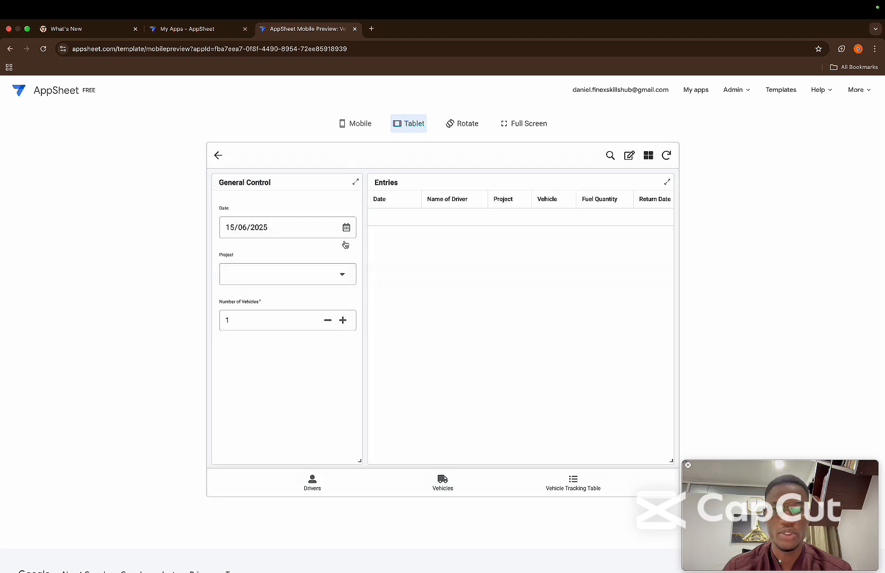
{"action": "left_click", "coordinate": [342, 321]}
{"action": "left_click", "coordinate": [343, 321]}
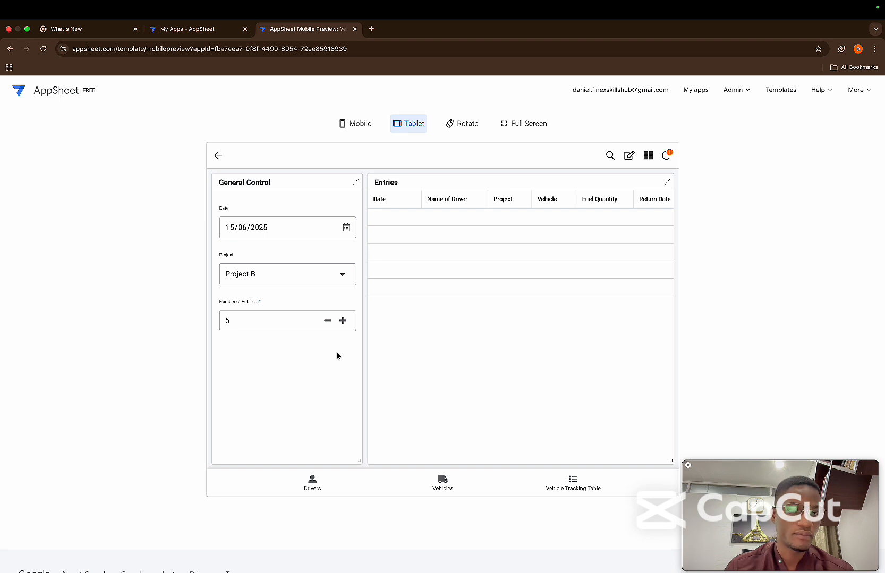
Make the Entries table editable and assign a different driver to each of the five rows
{"action": "left_click", "coordinate": [628, 159]}
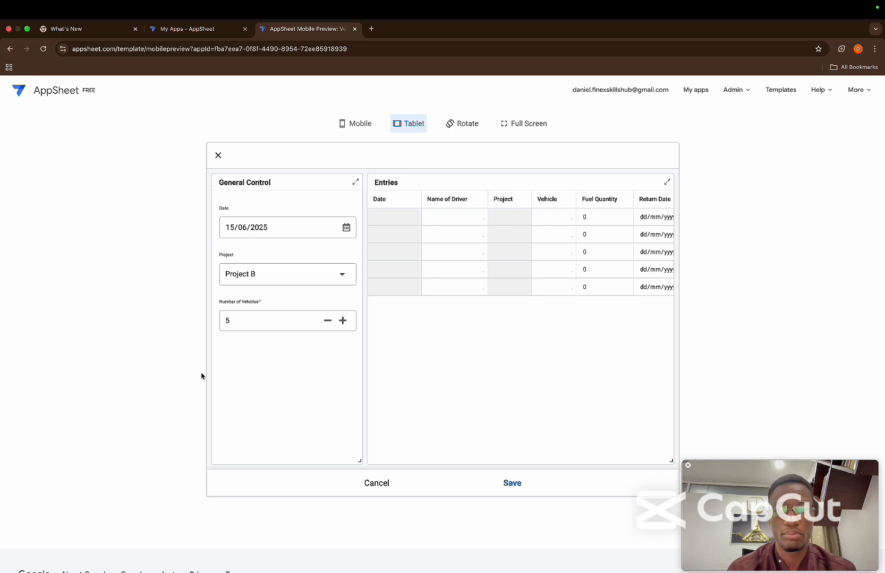
{"action": "left_click", "coordinate": [459, 219]}
{"action": "left_click", "coordinate": [370, 234]}
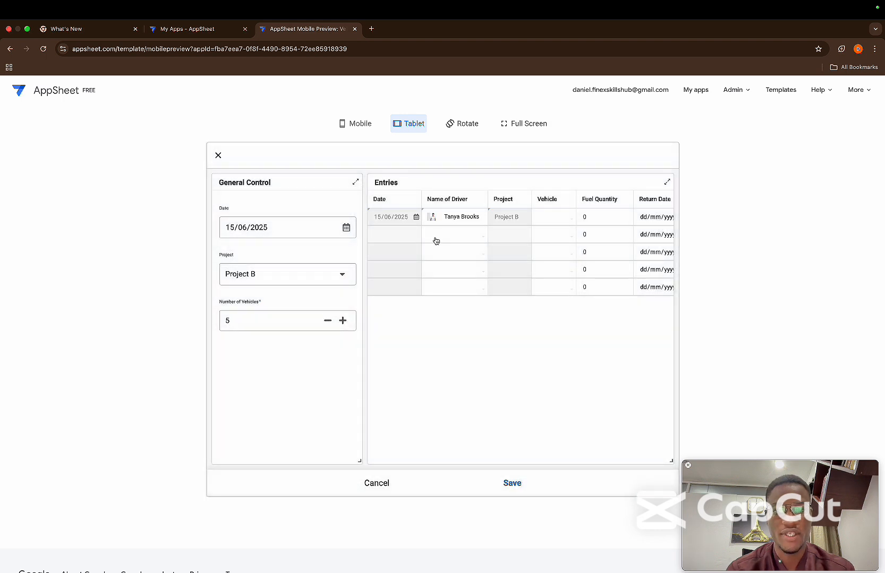
{"action": "left_click", "coordinate": [435, 241]}
{"action": "left_click", "coordinate": [387, 202]}
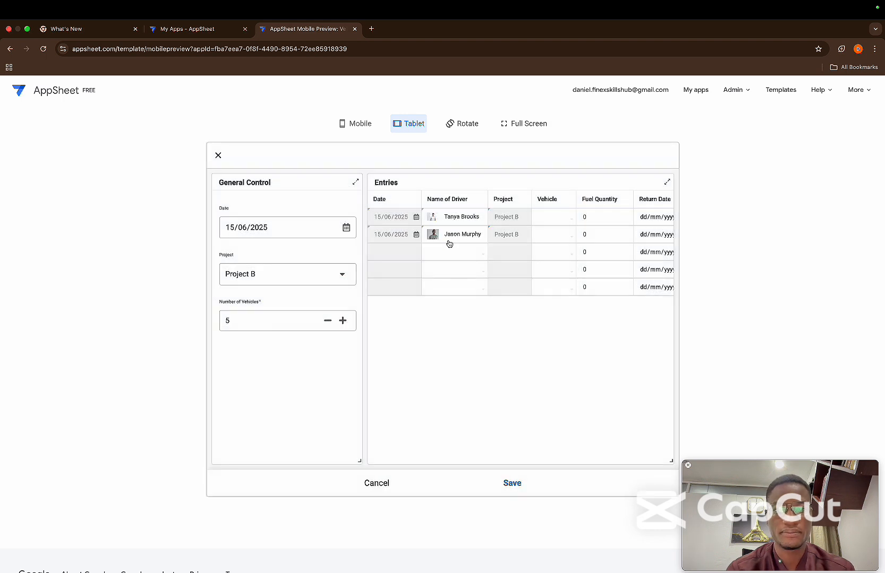
{"action": "left_click", "coordinate": [451, 250]}
{"action": "left_click", "coordinate": [392, 306]}
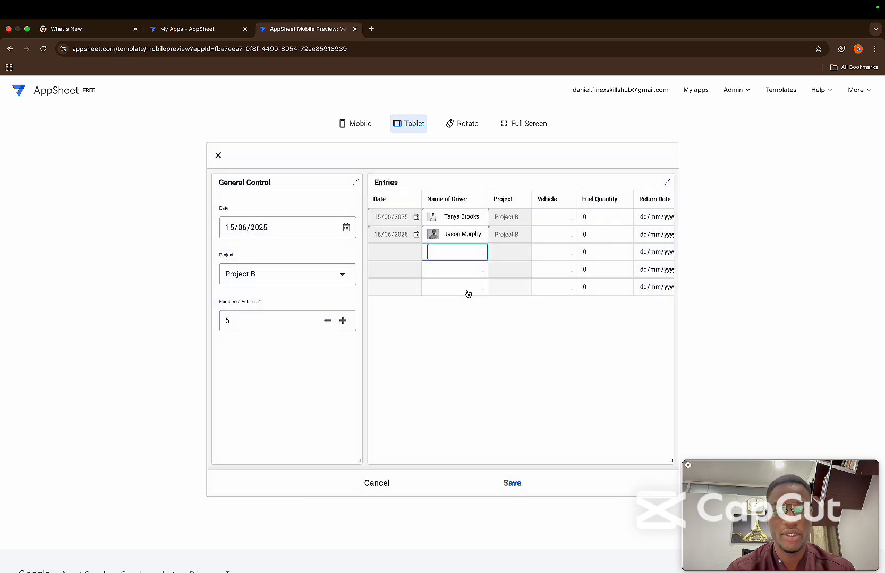
{"action": "left_click", "coordinate": [442, 271]}
{"action": "left_click", "coordinate": [388, 352]}
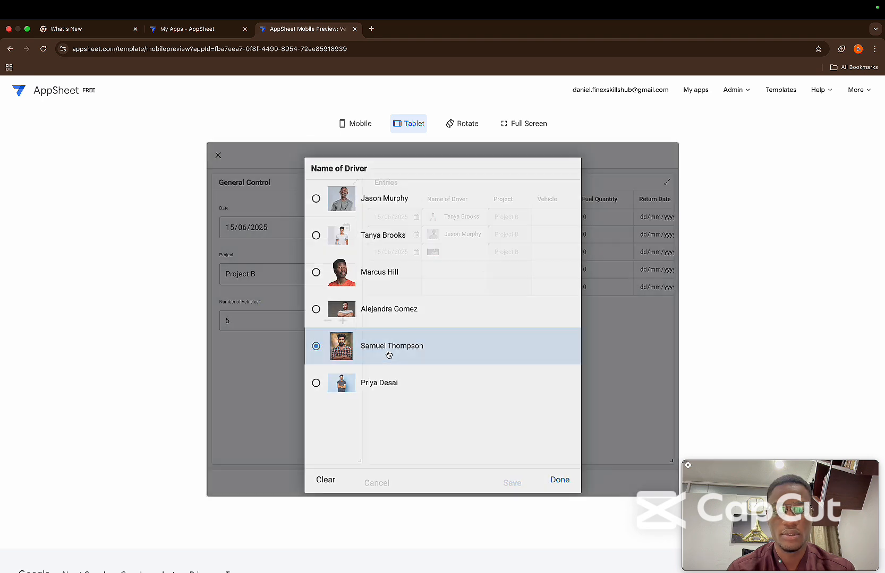
{"action": "left_click", "coordinate": [463, 291]}
{"action": "left_click", "coordinate": [383, 386]}
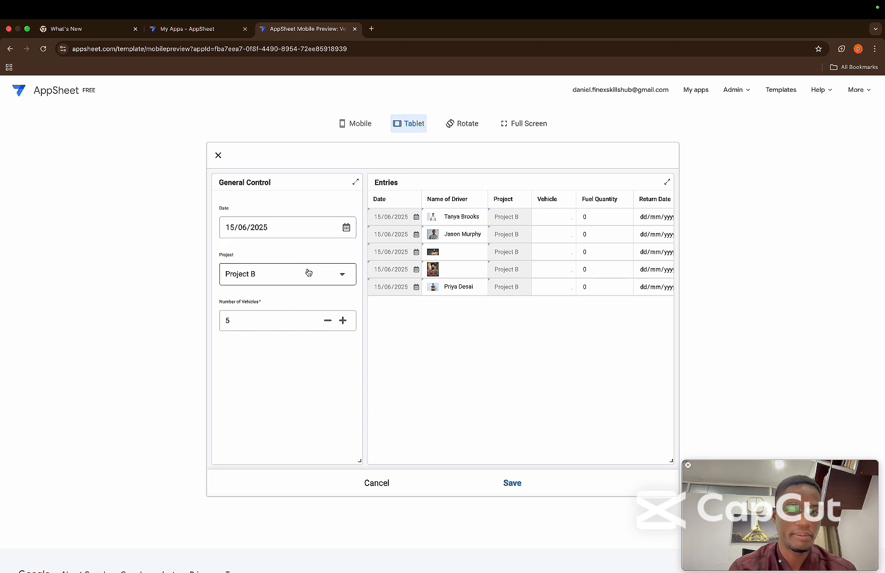
Raise the number of vehicles to 7 and change the general project to Project A and the date to 17/06/2025
{"action": "left_click", "coordinate": [344, 320]}
{"action": "left_click", "coordinate": [345, 320]}
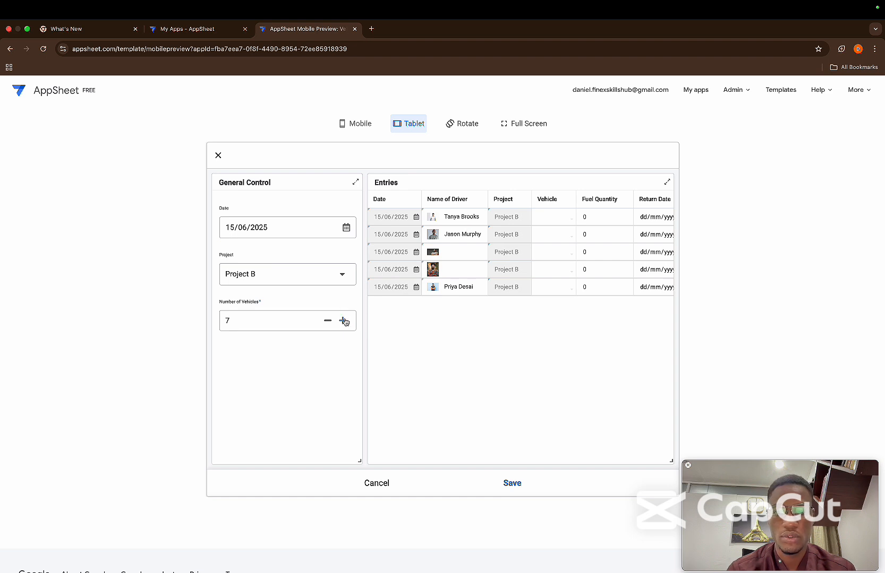
{"action": "left_click", "coordinate": [327, 284]}
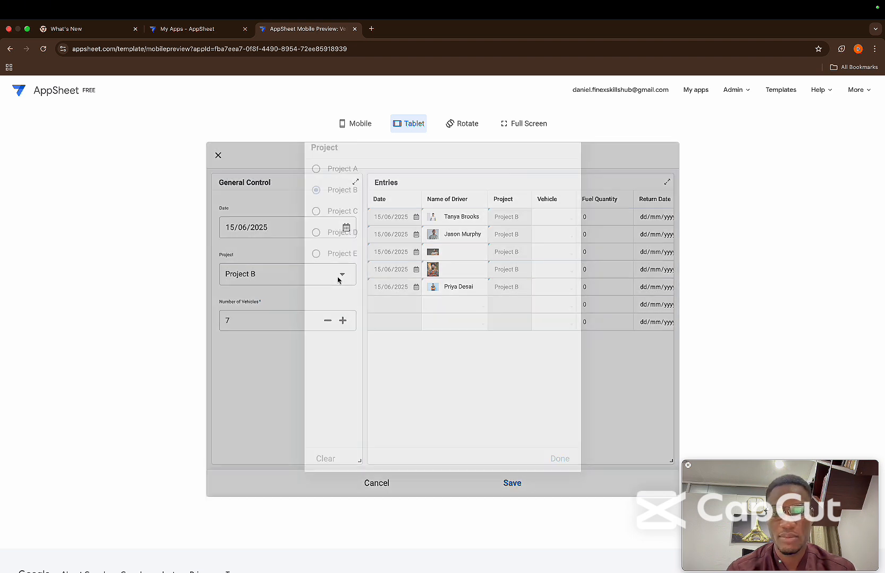
{"action": "left_click", "coordinate": [317, 190]}
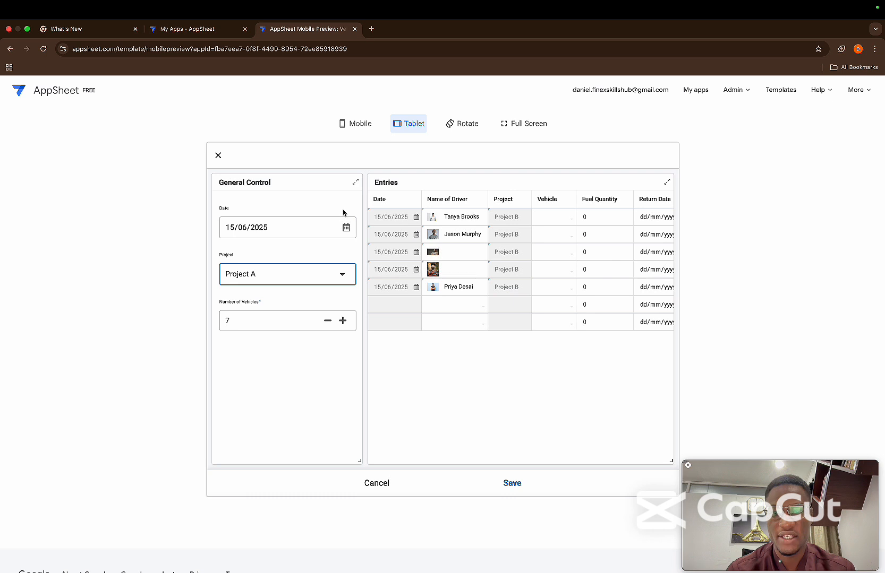
{"action": "left_click", "coordinate": [346, 233]}
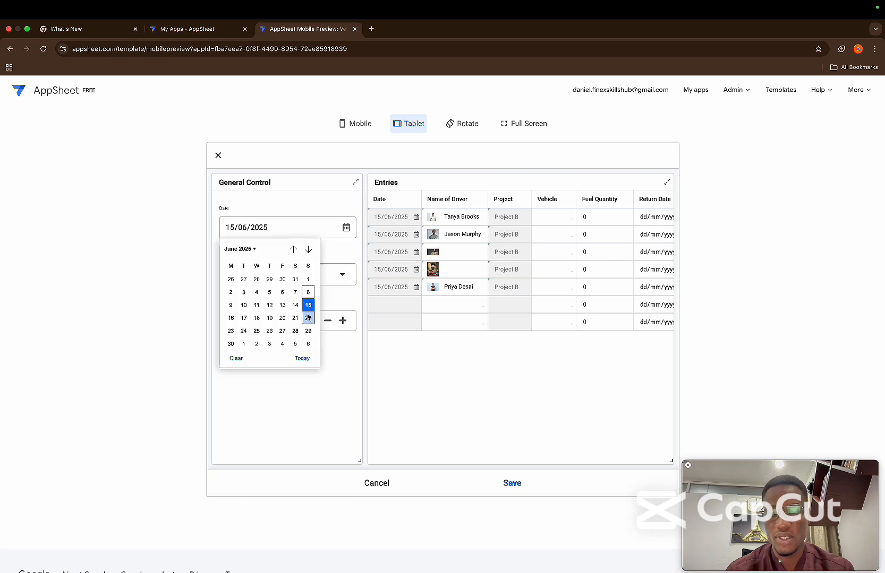
{"action": "left_click", "coordinate": [244, 318]}
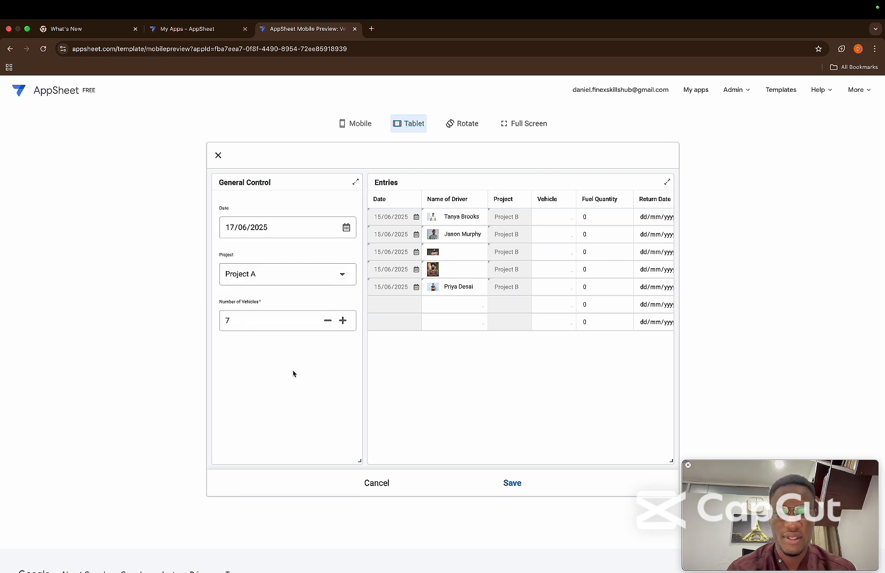
Assign a driver to each of the two added rows, choosing the third-listed driver and the first-listed driver
{"action": "left_click", "coordinate": [446, 305]}
{"action": "left_click", "coordinate": [386, 278]}
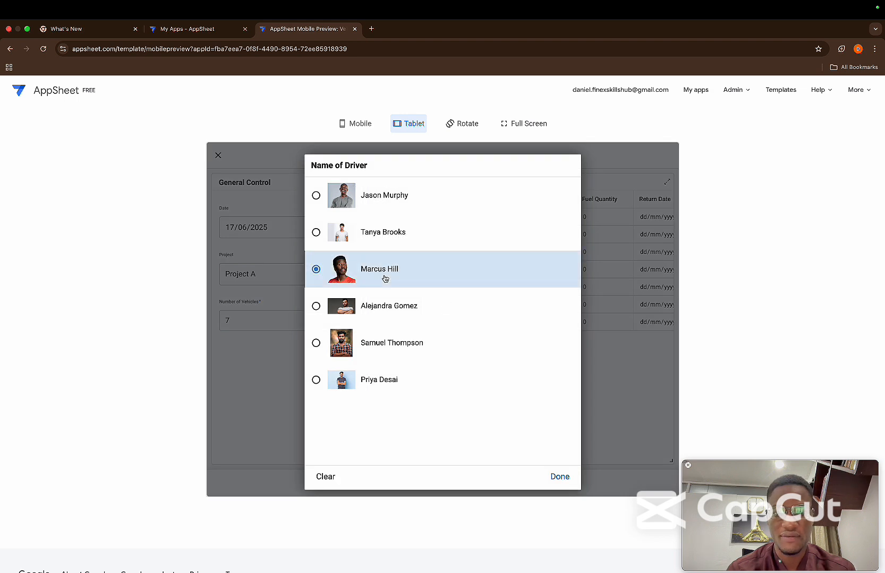
{"action": "left_click", "coordinate": [474, 329]}
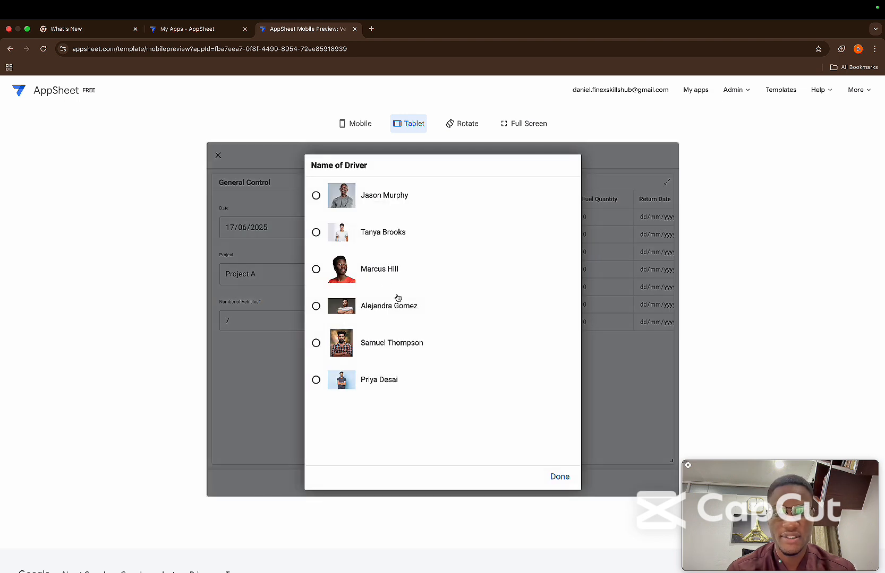
{"action": "left_click", "coordinate": [377, 205]}
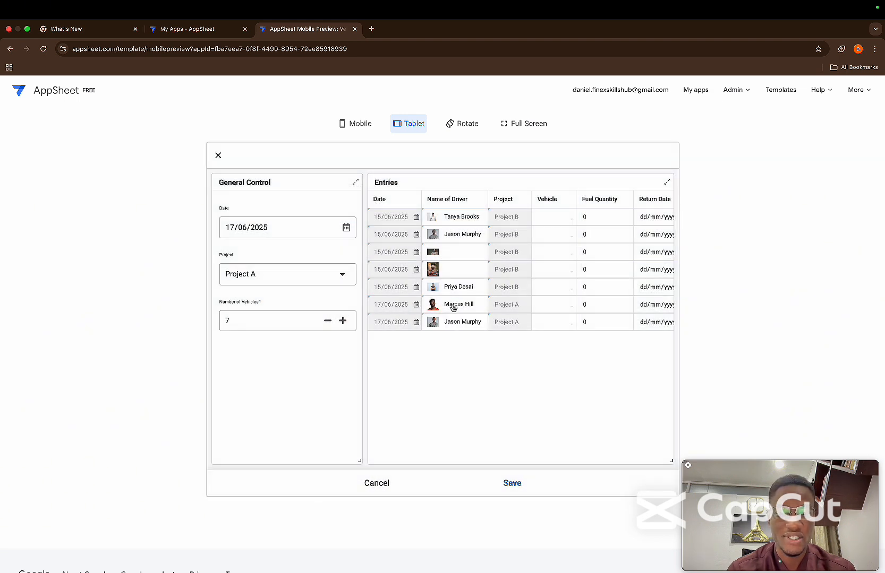
Assign vehicles to all seven entries: motorcycles for rows one and two, a truck for row five and red cars for the rest
{"action": "left_click", "coordinate": [554, 224]}
{"action": "left_click", "coordinate": [396, 261]}
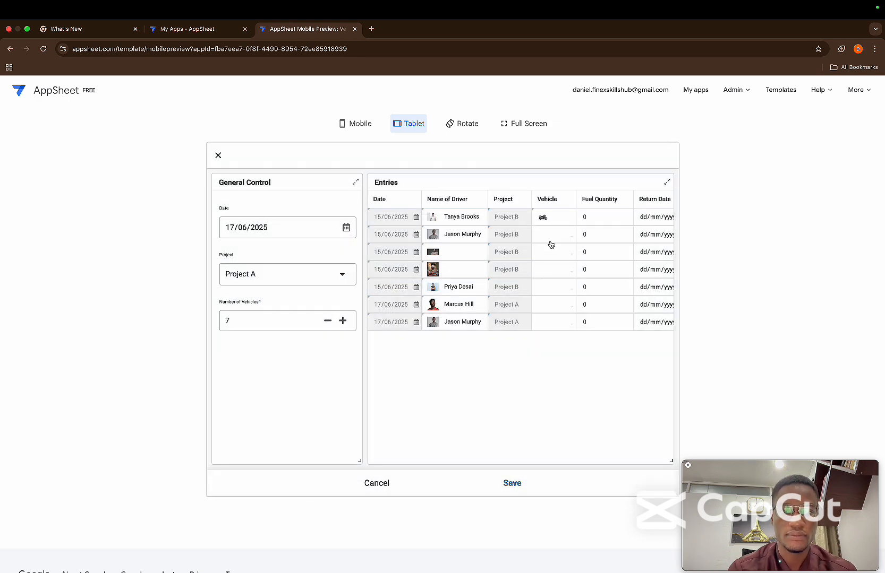
{"action": "left_click", "coordinate": [551, 242]}
{"action": "left_click", "coordinate": [382, 306]}
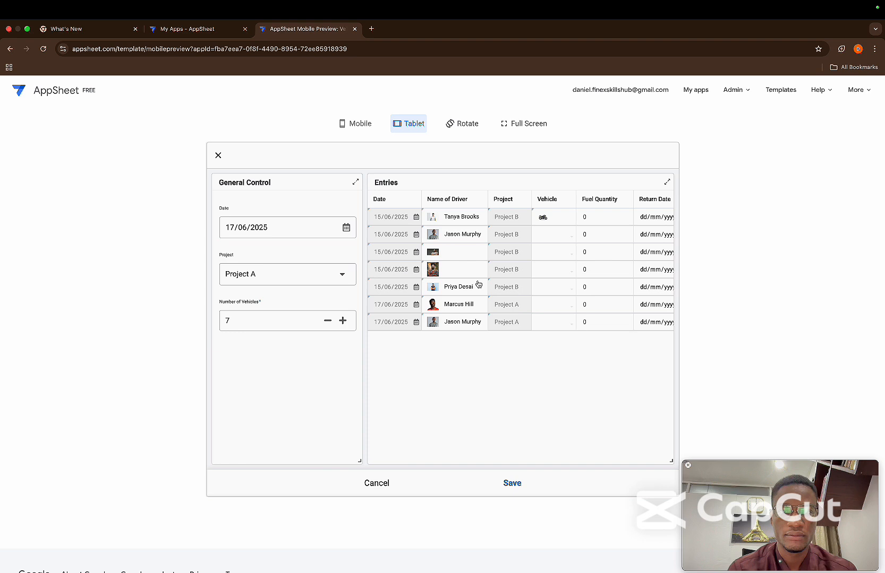
{"action": "left_click", "coordinate": [558, 252]}
{"action": "left_click", "coordinate": [359, 222]}
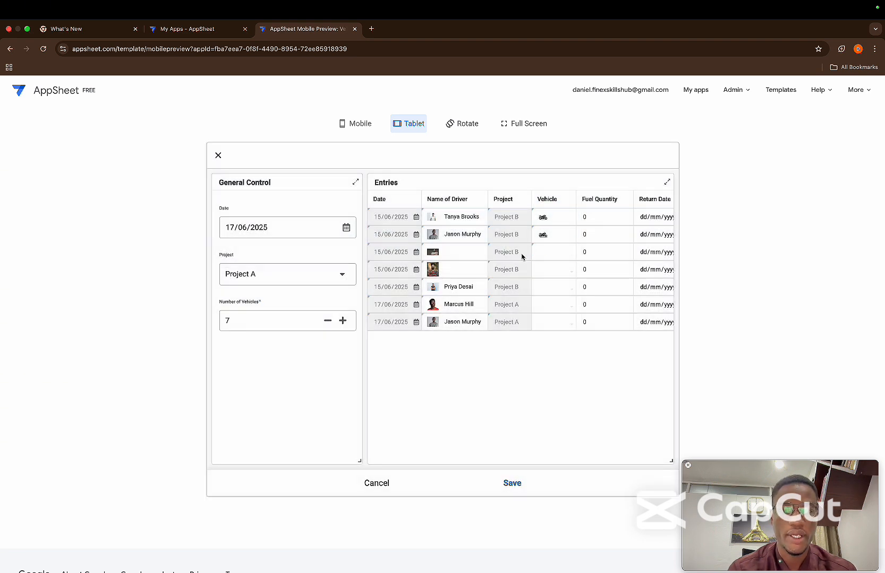
{"action": "left_click", "coordinate": [551, 272]}
{"action": "left_click", "coordinate": [368, 363]}
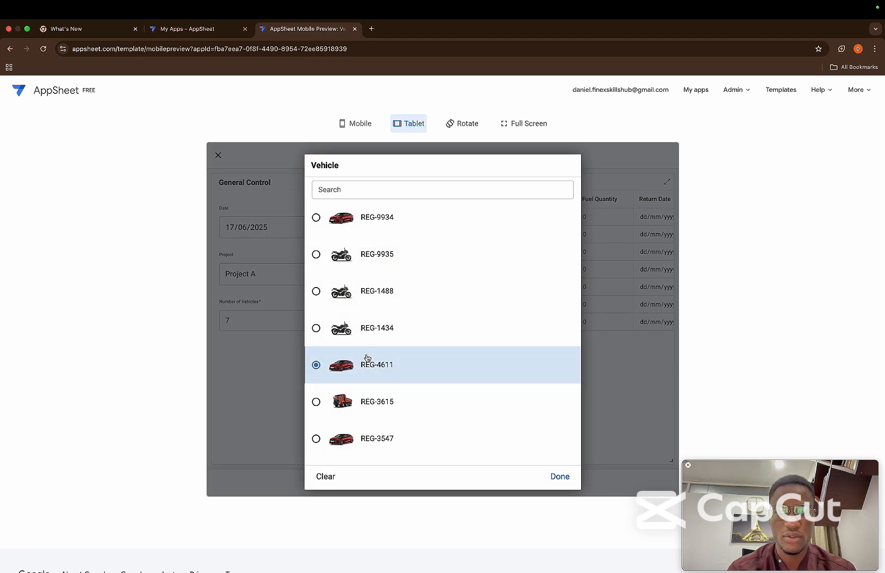
{"action": "left_click", "coordinate": [553, 329]}
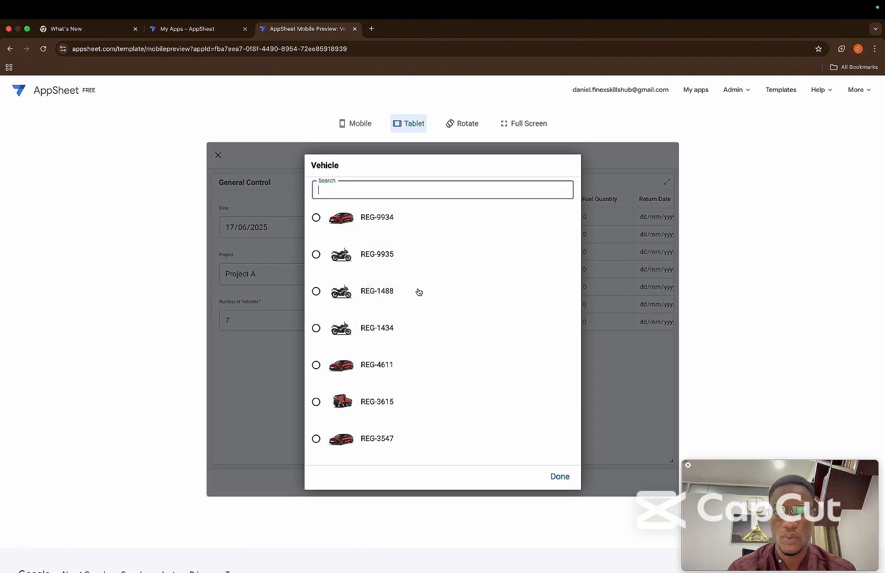
{"action": "left_click", "coordinate": [365, 230]}
Set the fuel quantities of the seven entries to 2, 1, 5, 7, 8, 9 and 9, in row order
{"action": "left_click", "coordinate": [594, 214]}
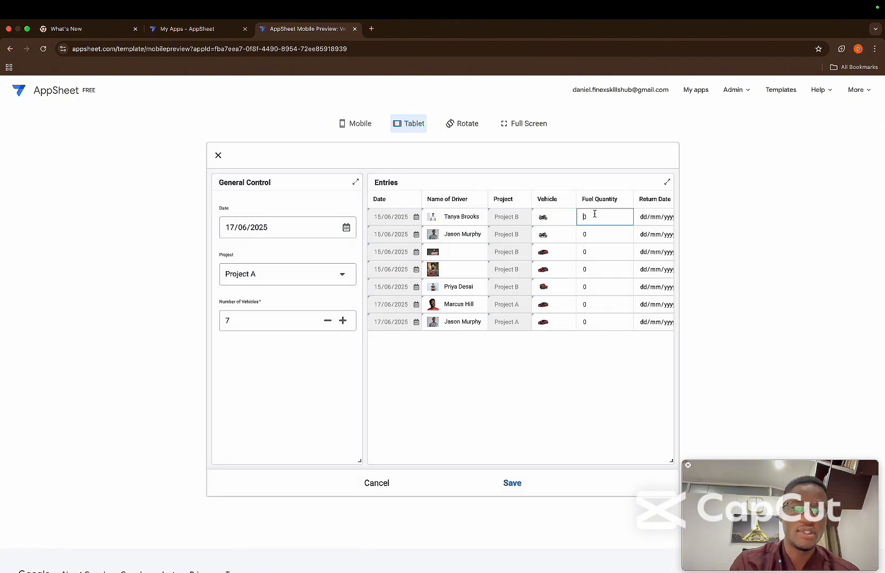
{"action": "key", "text": "BackSpace"}
{"action": "type", "text": "2"}
{"action": "left_click", "coordinate": [598, 235]}
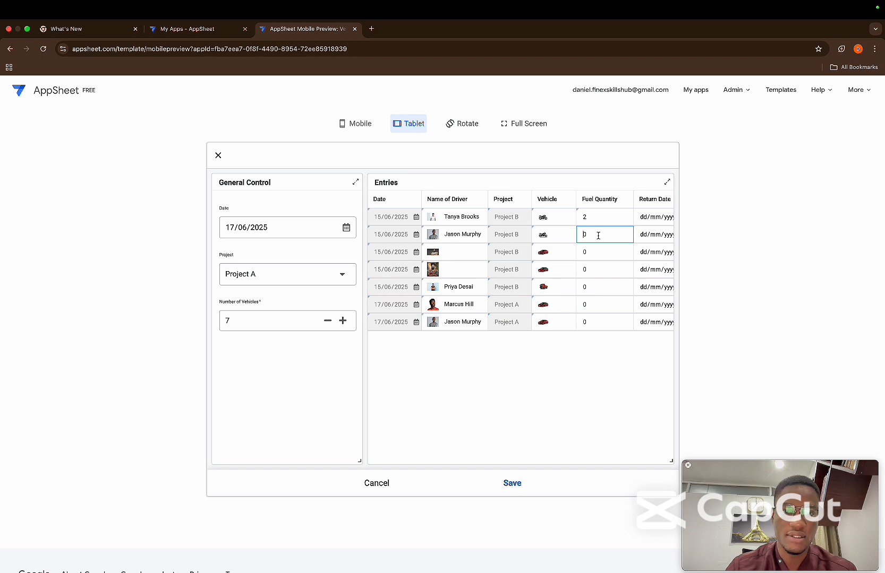
{"action": "type", "text": "1"}
{"action": "left_click", "coordinate": [593, 249]}
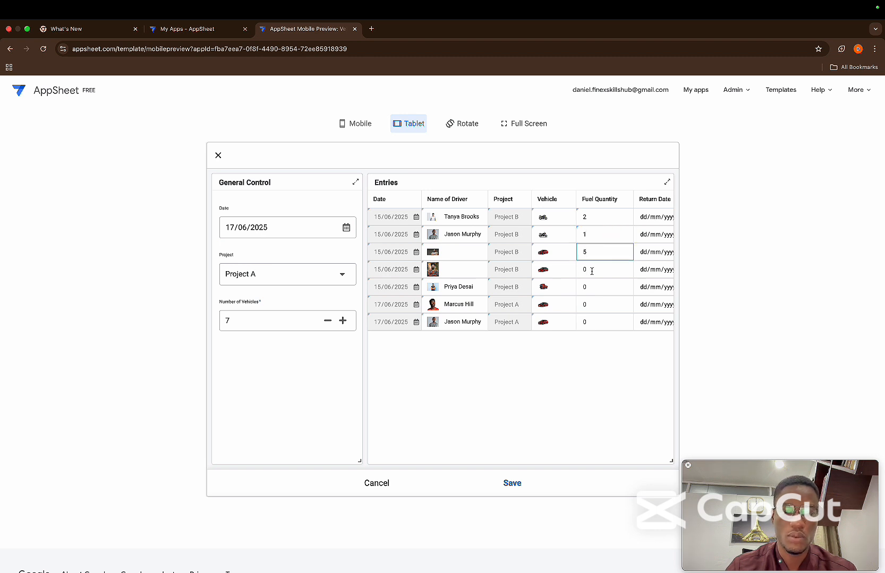
{"action": "left_click", "coordinate": [591, 271]}
{"action": "key", "text": "BackSpace"}
{"action": "type", "text": "7"}
{"action": "left_click", "coordinate": [586, 288]}
{"action": "key", "text": "BackSpace"}
{"action": "type", "text": "8"}
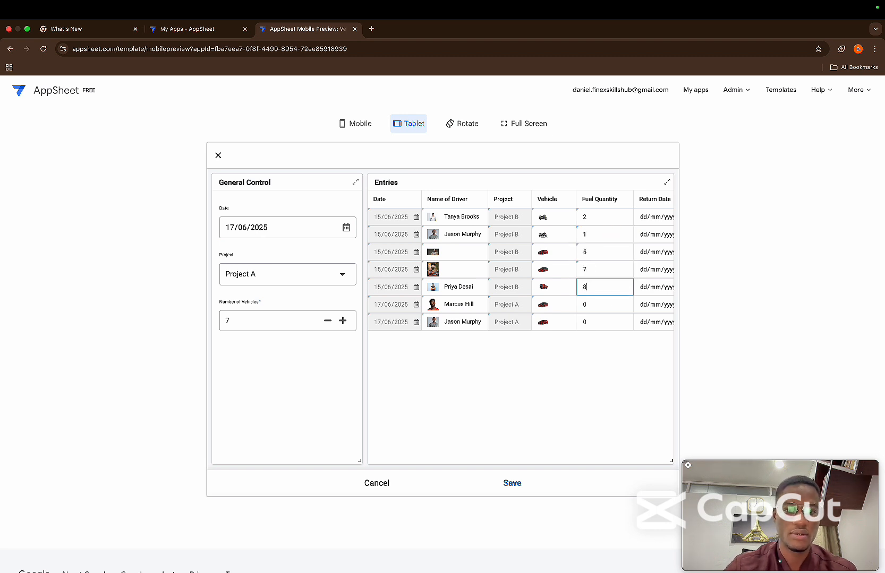
{"action": "left_click", "coordinate": [586, 305]}
{"action": "key", "text": "BackSpace"}
{"action": "type", "text": "9"}
{"action": "left_click", "coordinate": [586, 323]}
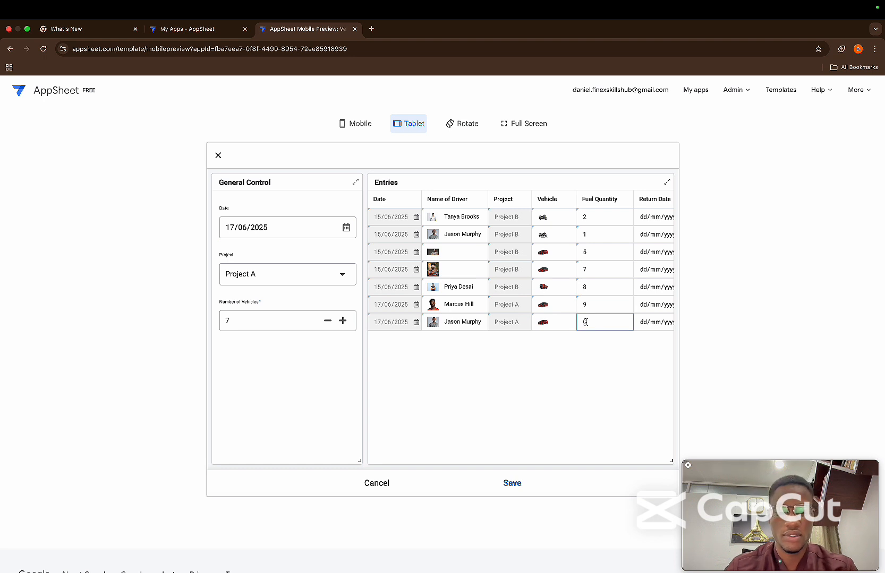
Set the return dates of the first four entries to 22/06/2025, 29/06/2025, 28/06/2025 and 27/06/2025
{"action": "scroll", "coordinate": [605, 344], "scroll_direction": "right", "scroll_amount": 1}
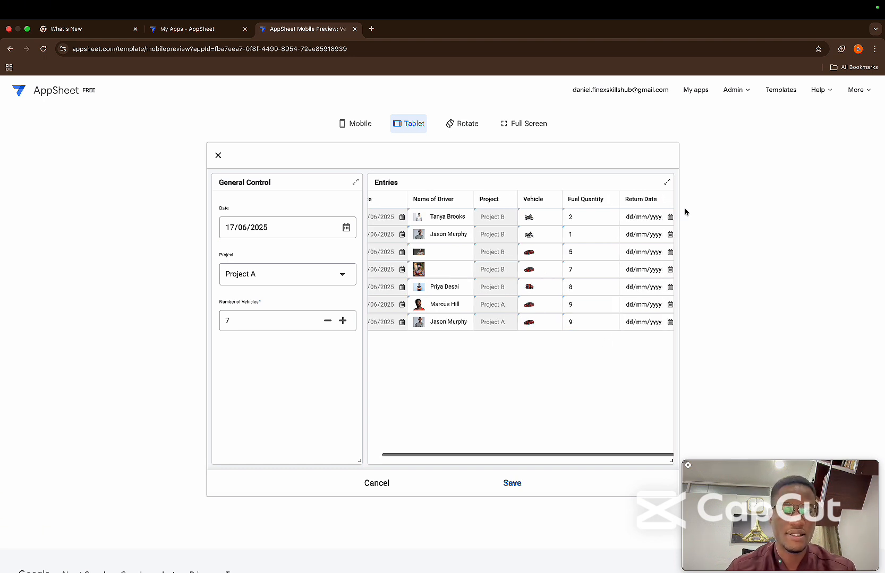
{"action": "left_click", "coordinate": [671, 218]}
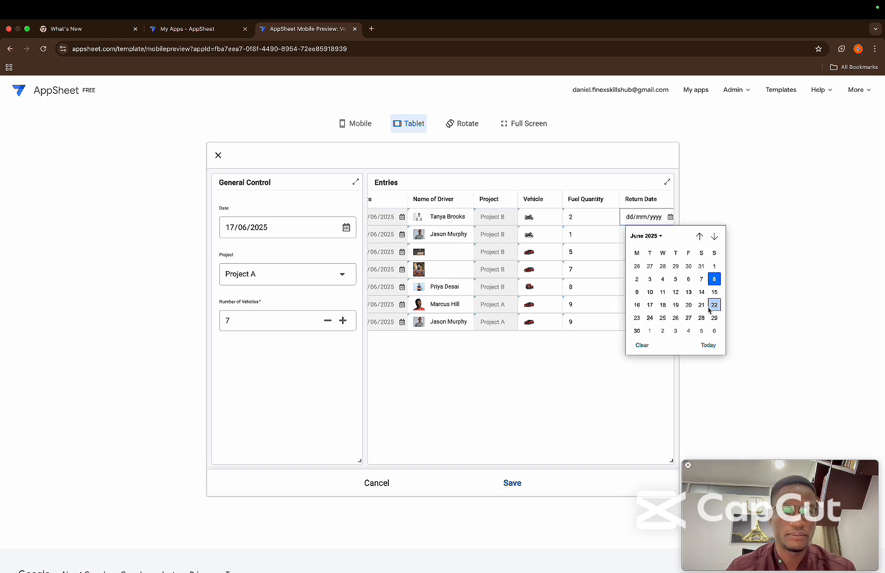
{"action": "left_click", "coordinate": [710, 307]}
{"action": "left_click", "coordinate": [661, 240]}
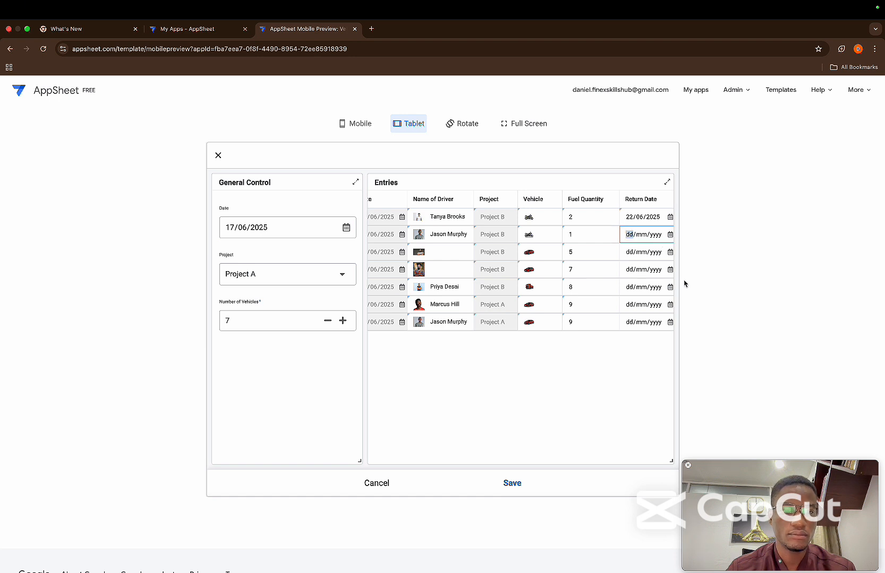
{"action": "left_click", "coordinate": [670, 235]}
{"action": "left_click", "coordinate": [713, 336]}
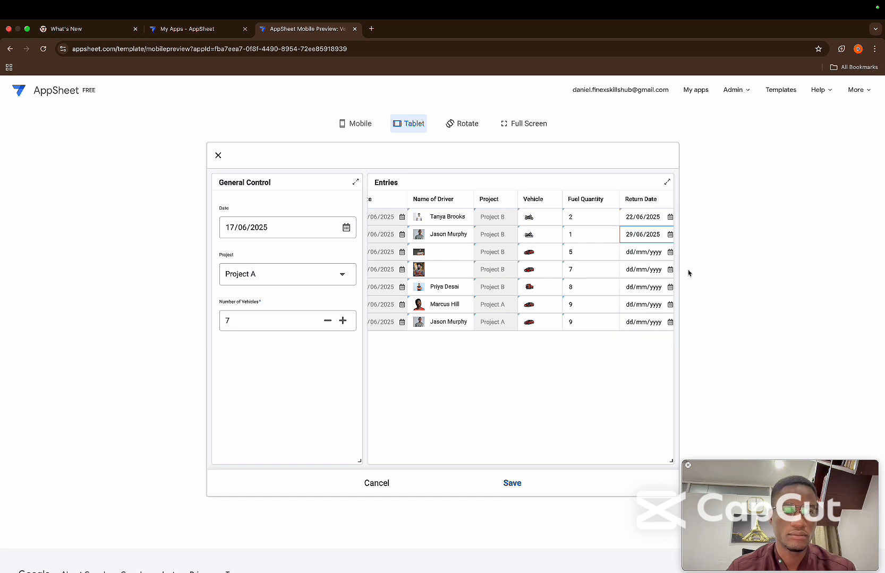
{"action": "left_click", "coordinate": [670, 252]}
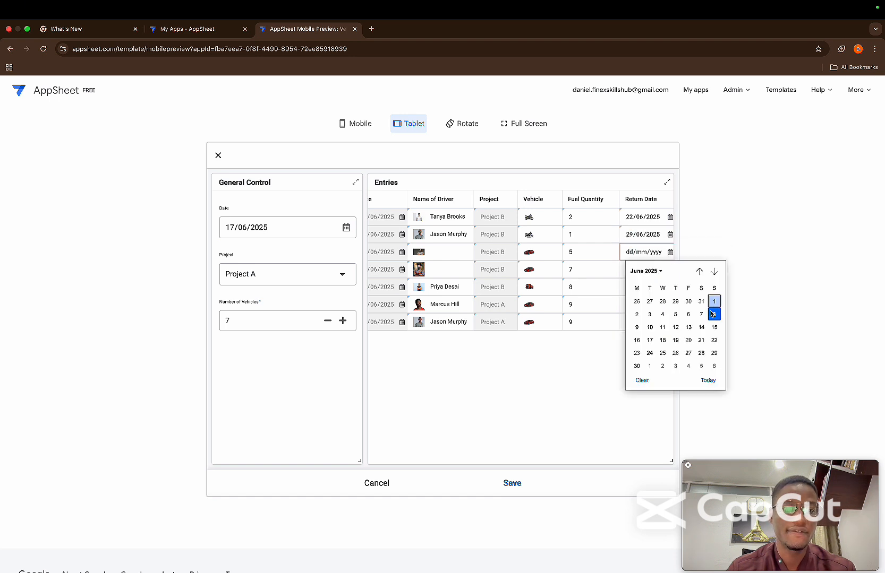
{"action": "left_click", "coordinate": [702, 353]}
{"action": "left_click", "coordinate": [668, 271]}
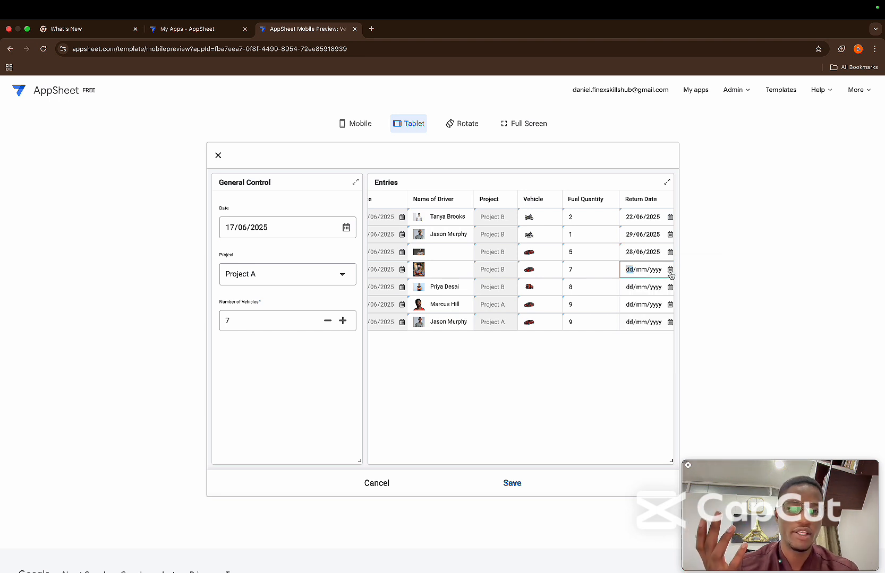
{"action": "left_click", "coordinate": [670, 270]}
{"action": "left_click", "coordinate": [689, 371]}
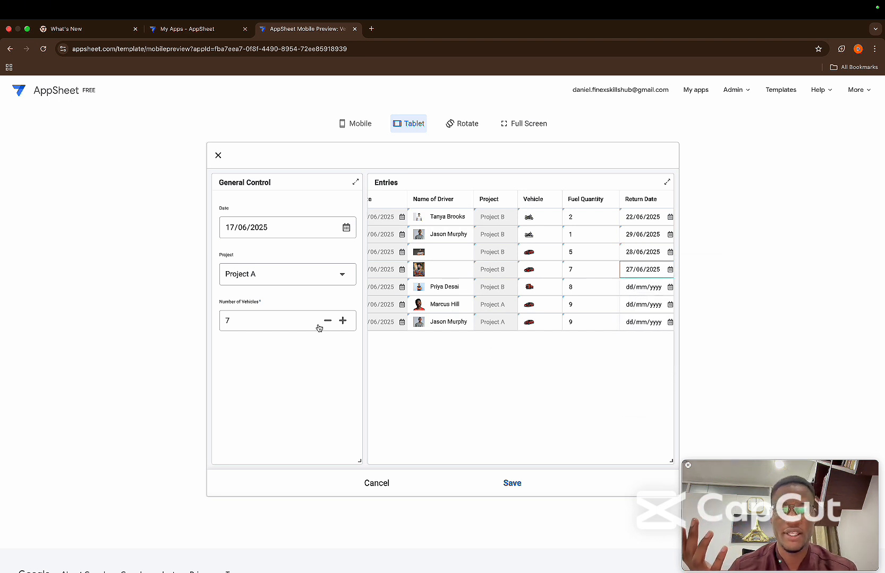
Set the return dates of the last three entries to 30/06/2025, 02/07/2025 and 04/07/2025
{"action": "left_click", "coordinate": [670, 288]}
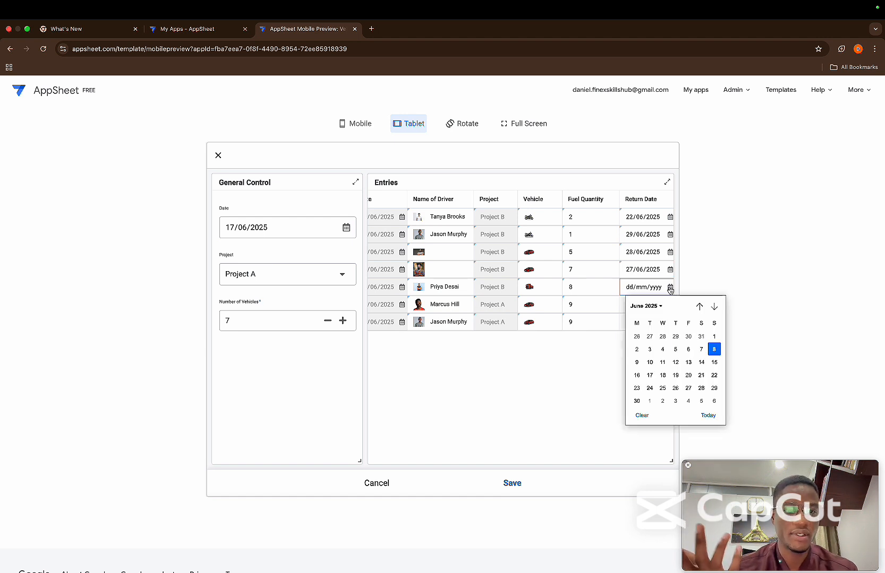
{"action": "left_click", "coordinate": [636, 401]}
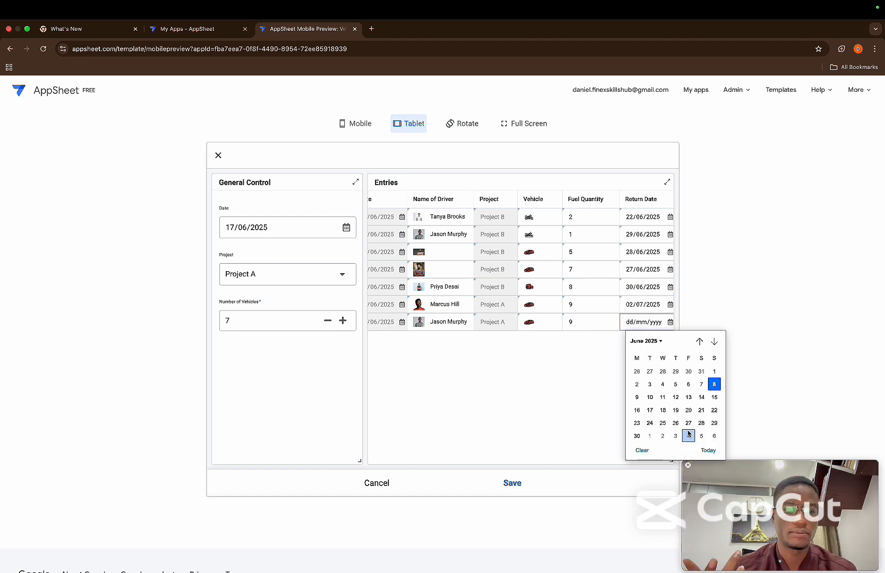
{"action": "left_click", "coordinate": [689, 436]}
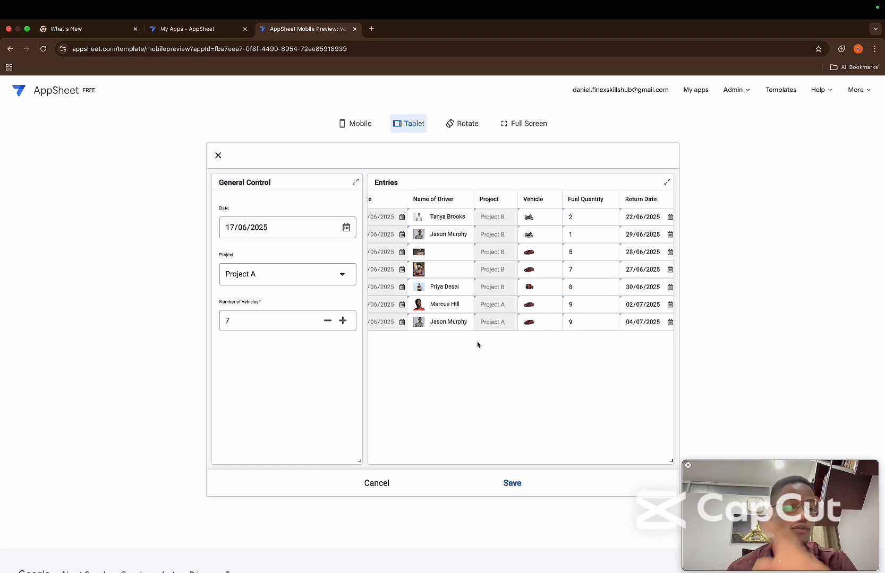
Save and sync the seven entries, and open the Vehicle Tracking Table view
{"action": "left_click", "coordinate": [508, 483]}
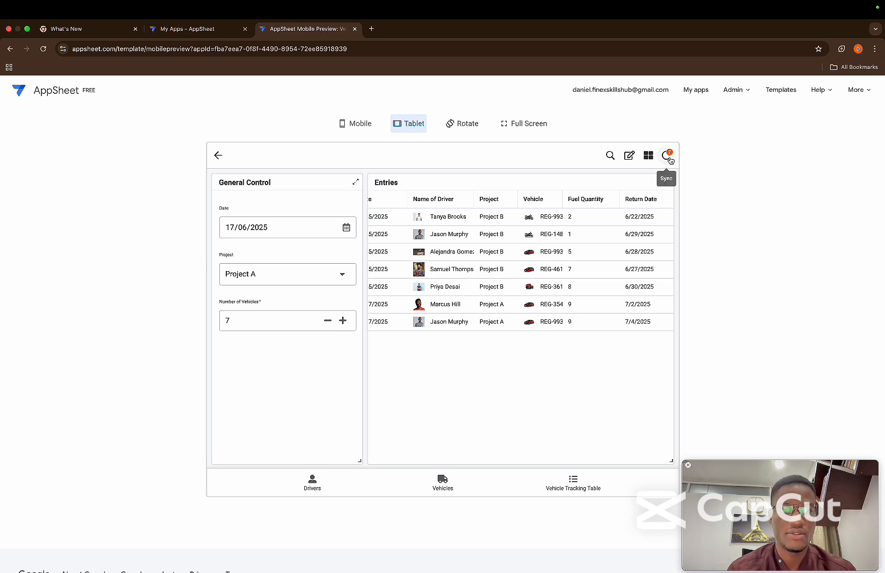
{"action": "left_click", "coordinate": [667, 157]}
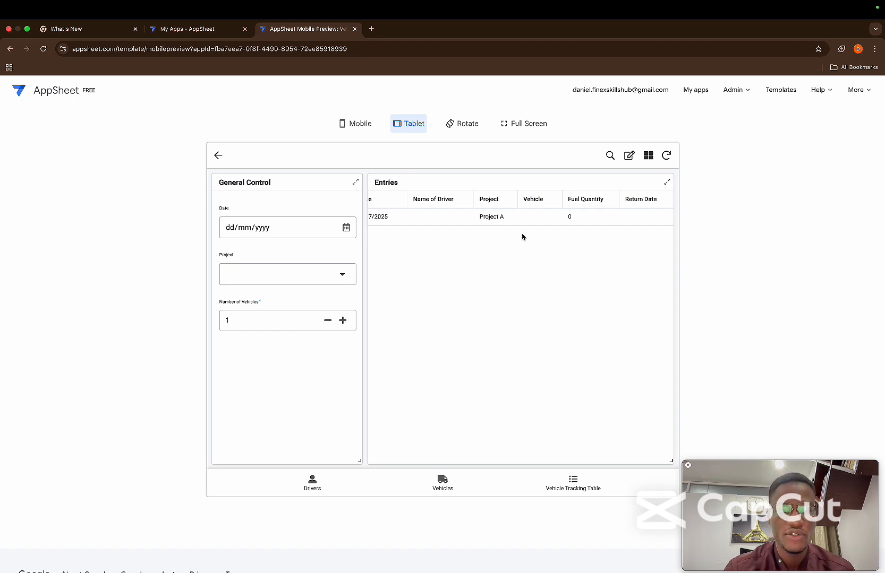
{"action": "left_click", "coordinate": [564, 485]}
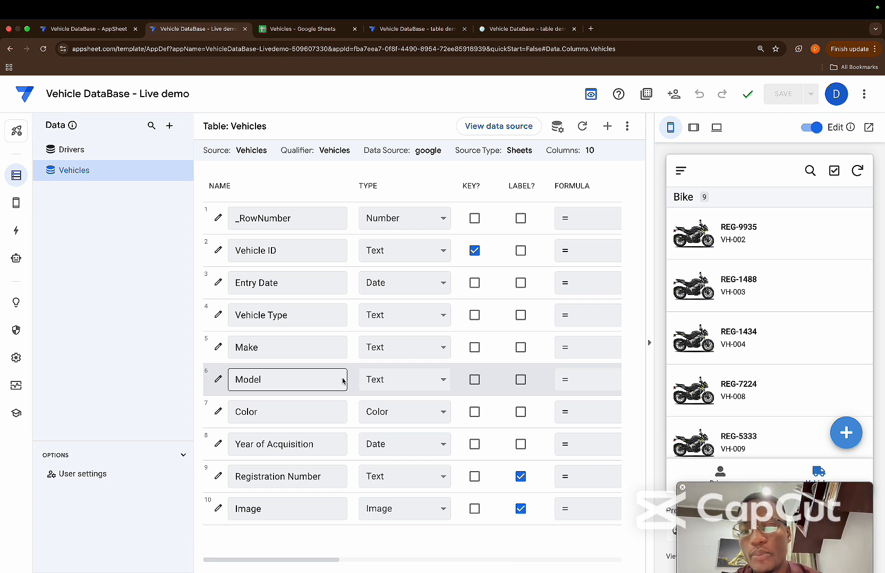
Examine the columns of the Drivers and Vehicles tables and look through the vehicle and driver records in the app preview
{"action": "left_click", "coordinate": [142, 152]}
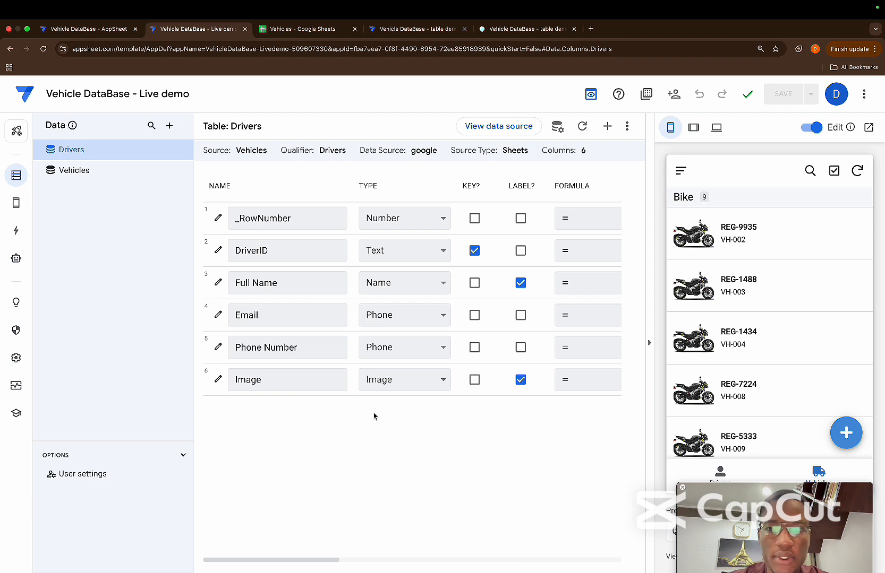
{"action": "left_click", "coordinate": [77, 170]}
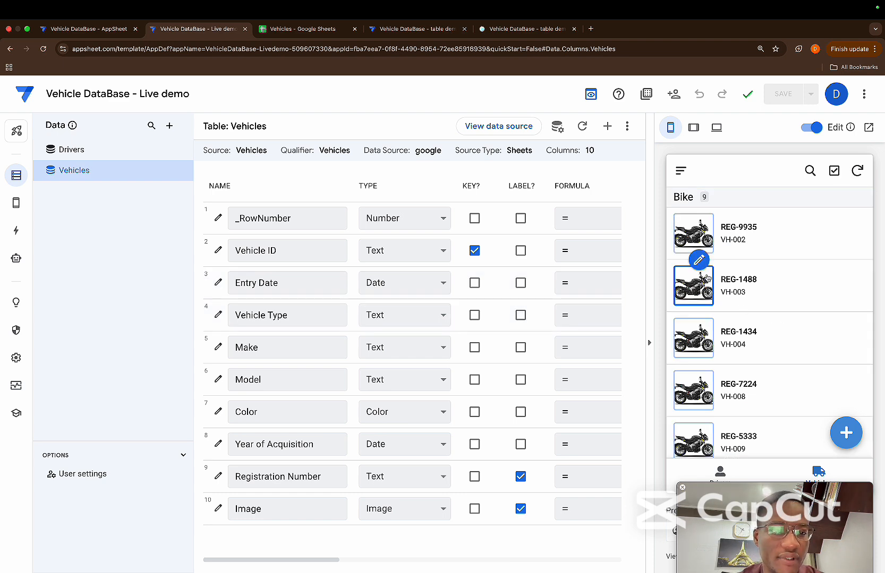
{"action": "scroll", "coordinate": [734, 314], "scroll_direction": "down", "scroll_amount": 2}
{"action": "scroll", "coordinate": [734, 314], "scroll_direction": "down", "scroll_amount": 12}
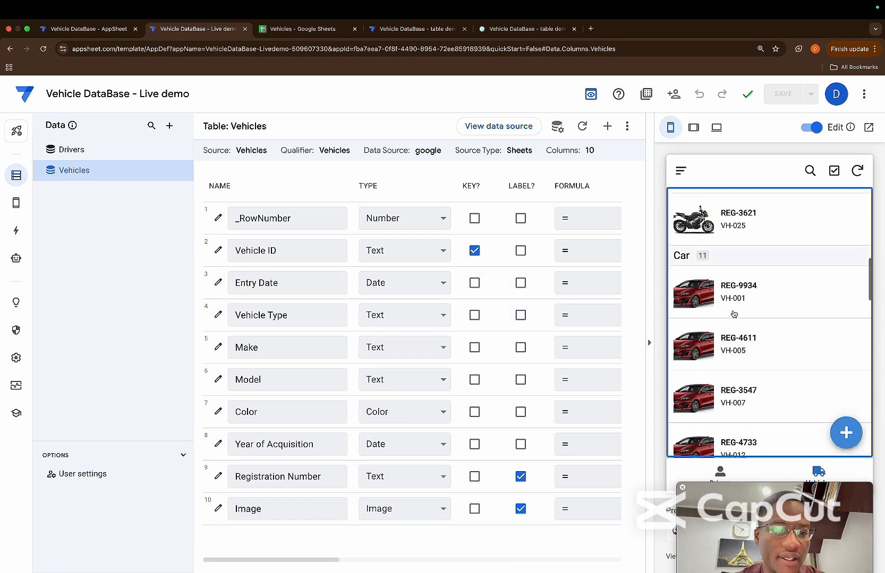
{"action": "scroll", "coordinate": [734, 314], "scroll_direction": "down", "scroll_amount": 12}
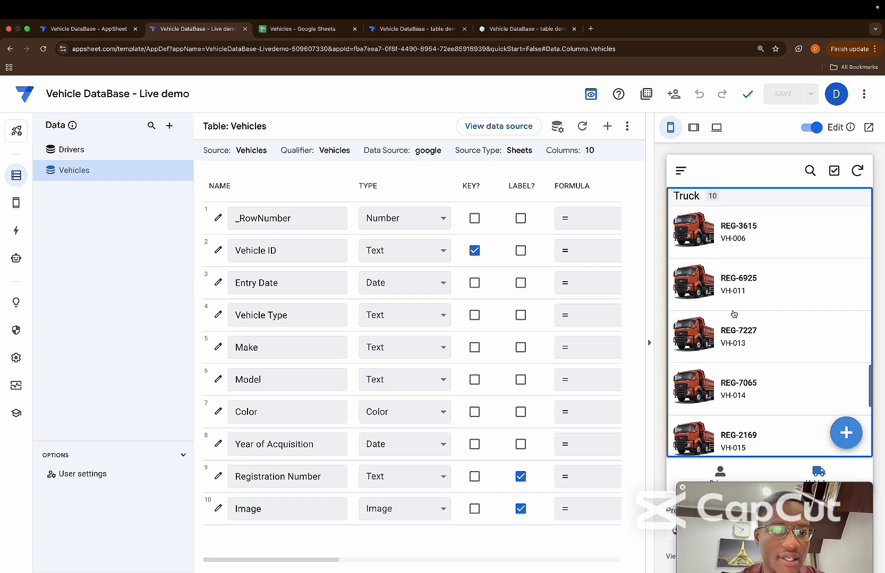
{"action": "left_click", "coordinate": [724, 469]}
{"action": "scroll", "coordinate": [757, 377], "scroll_direction": "down", "scroll_amount": 2}
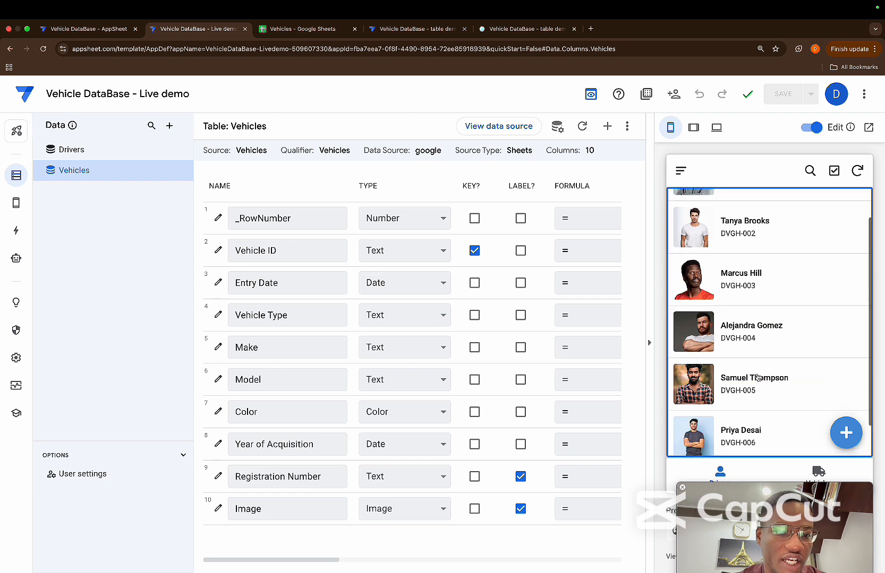
{"action": "scroll", "coordinate": [757, 378], "scroll_direction": "up", "scroll_amount": 2}
{"action": "mouse_move", "coordinate": [757, 377]}
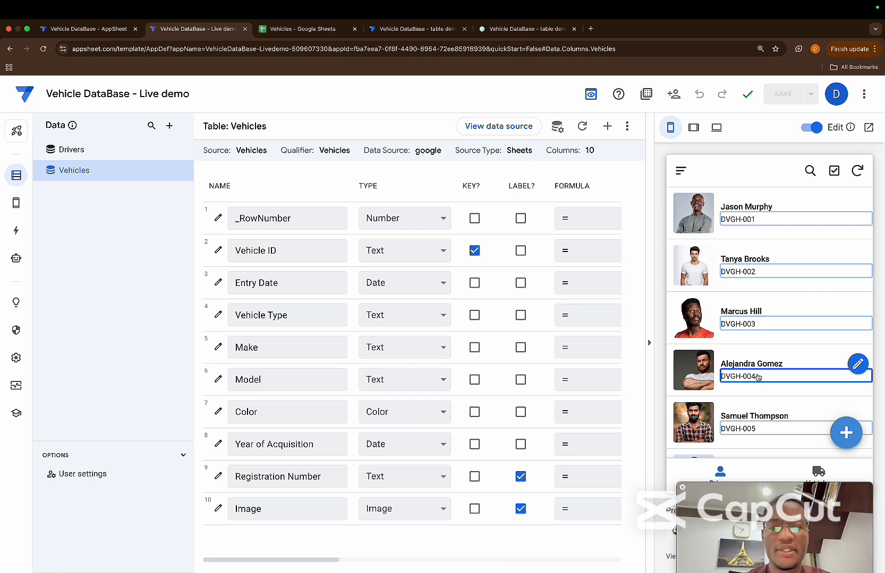
Switch to the Vehicles spreadsheet in Google Sheets and enter the headers ID, Date and Project in A1:C1 of the Vehicle Tracking Table sheet
{"action": "left_click", "coordinate": [307, 25]}
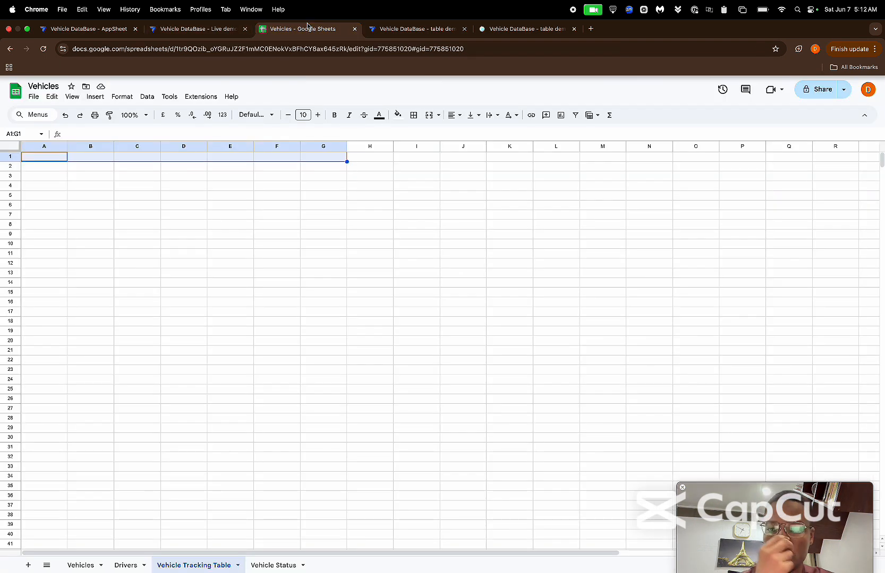
{"action": "left_click", "coordinate": [52, 163]}
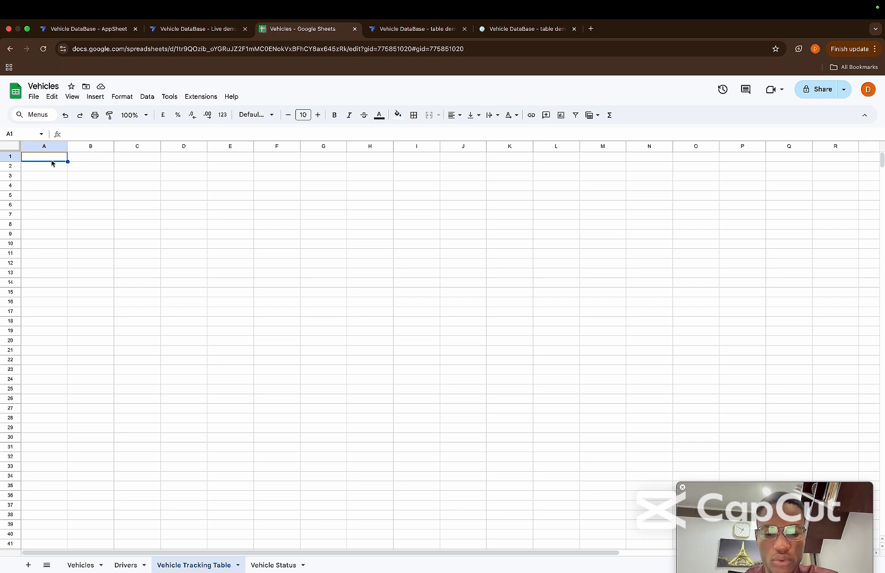
{"action": "type", "text": "D"}
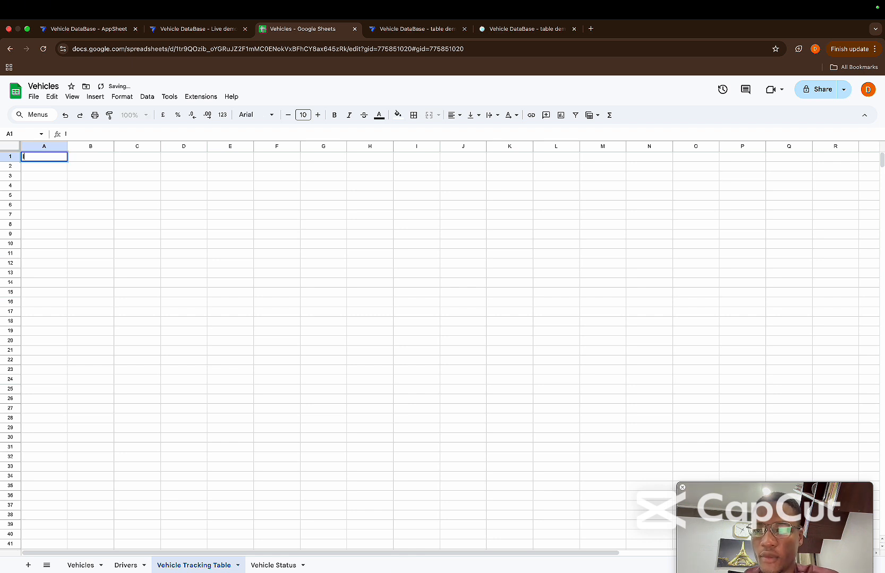
{"action": "type", "text": "D"}
{"action": "key", "text": "Tab"}
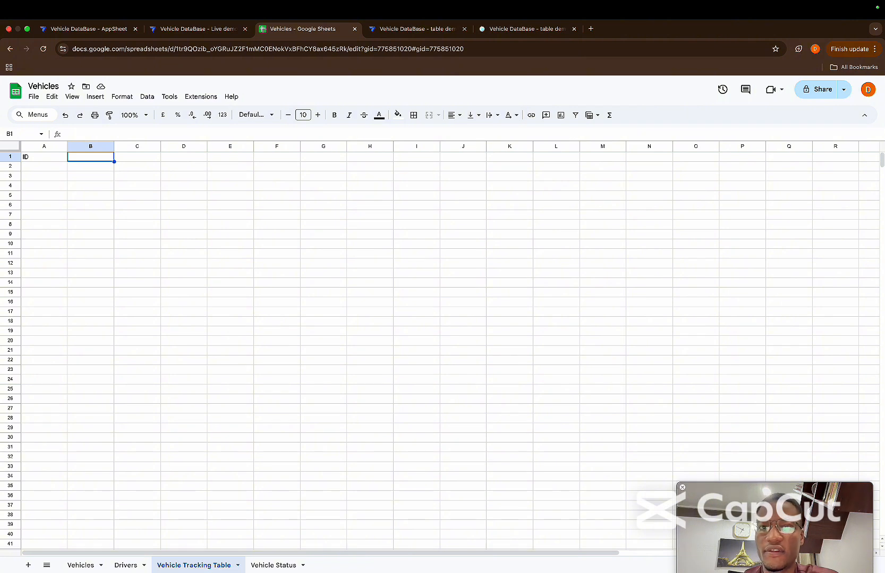
{"action": "type", "text": "Date"}
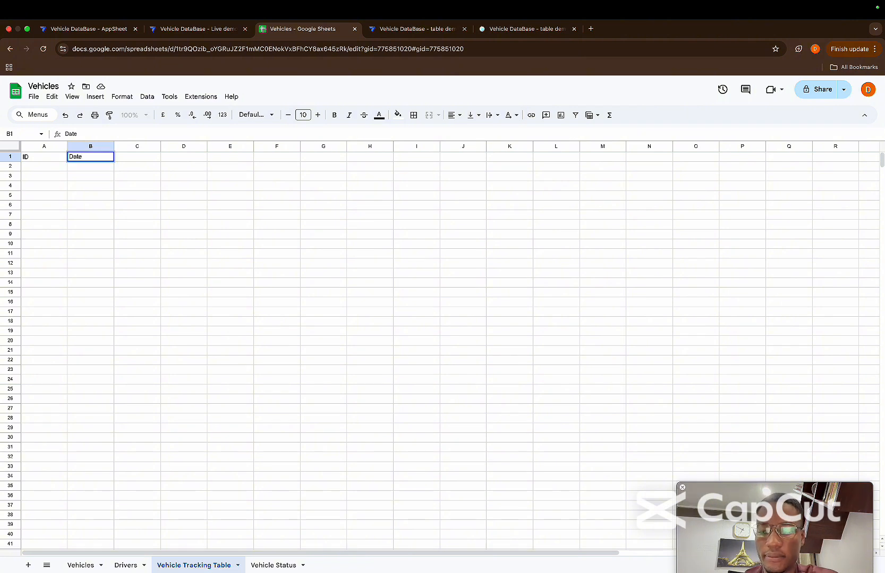
{"action": "key", "text": "Tab"}
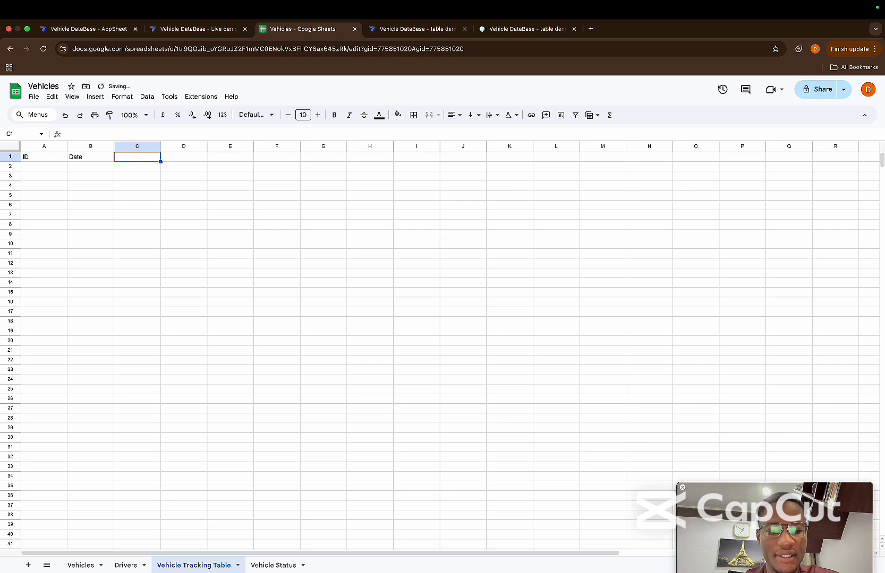
{"action": "type", "text": "Project"}
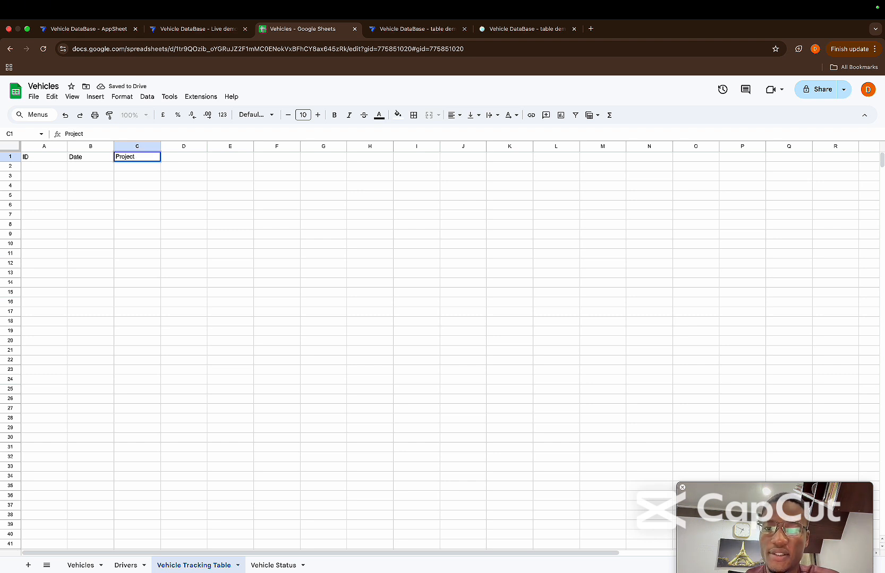
{"action": "key", "text": "Tab"}
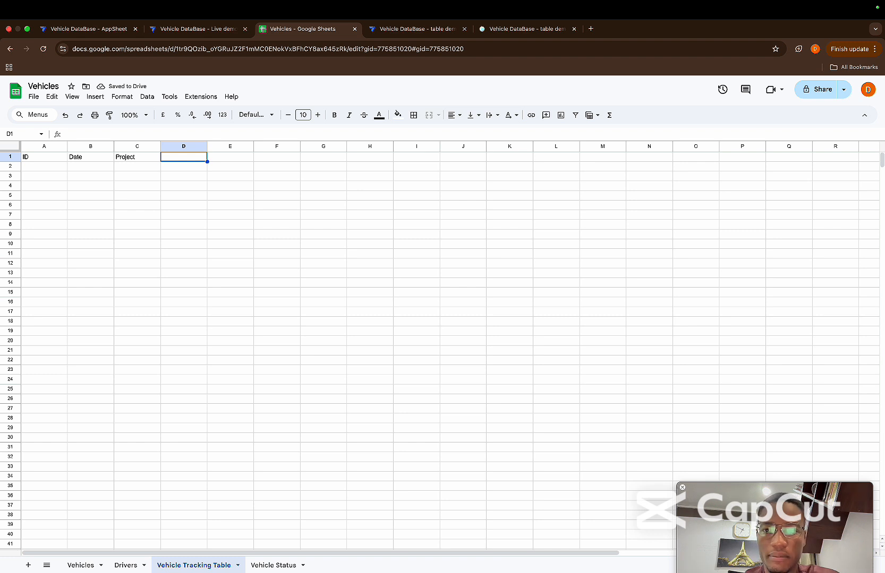
Enter the headers Name of Driver in D1 and Vehicle in E1
{"action": "type", "text": "Name of D"}
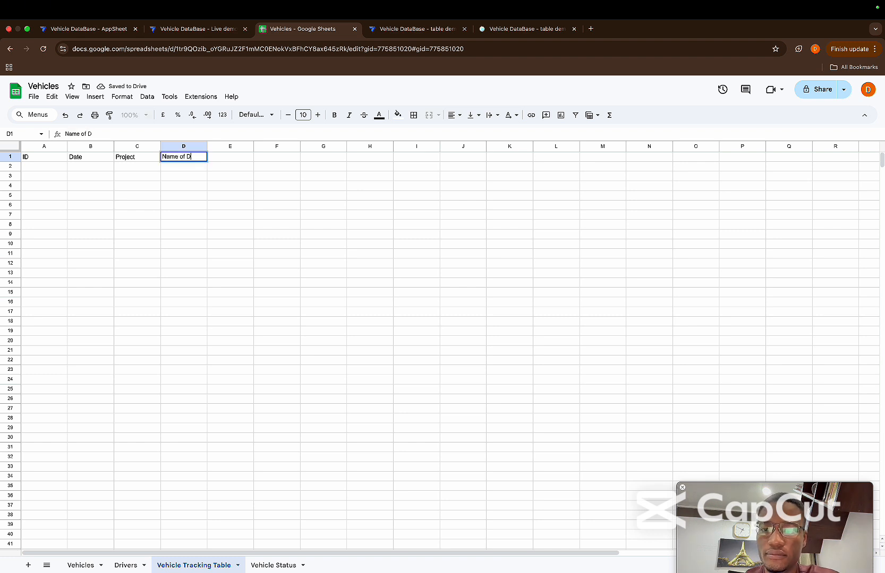
{"action": "type", "text": "river"}
{"action": "key", "text": "Tab"}
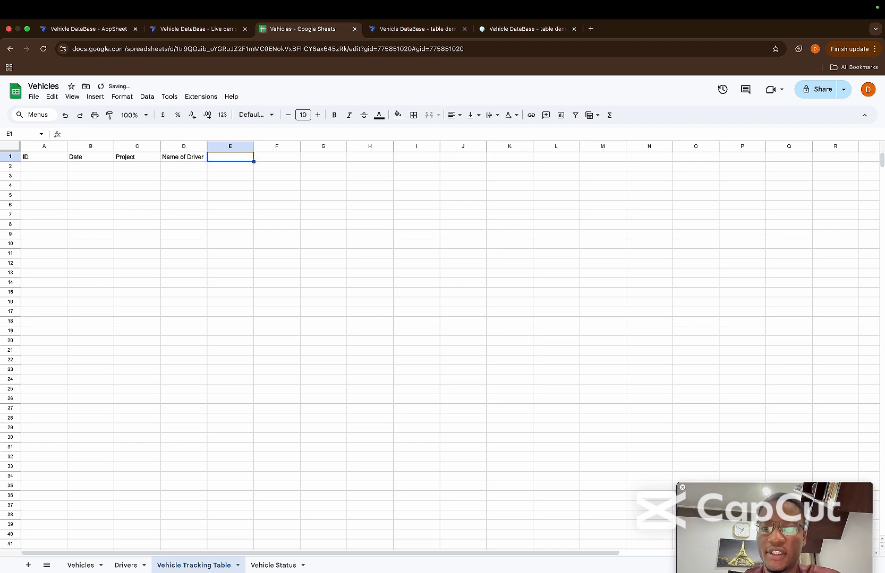
{"action": "type", "text": "v"}
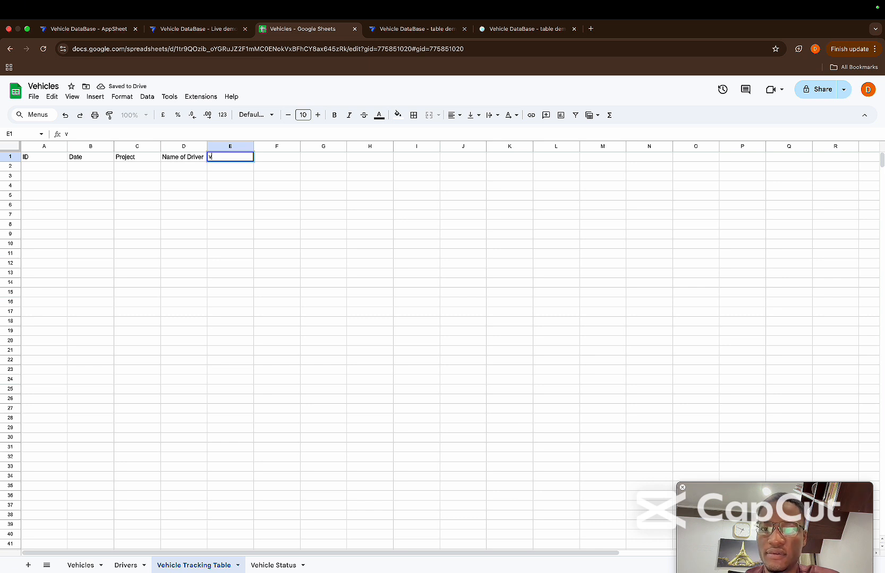
{"action": "type", "text": "ehic"}
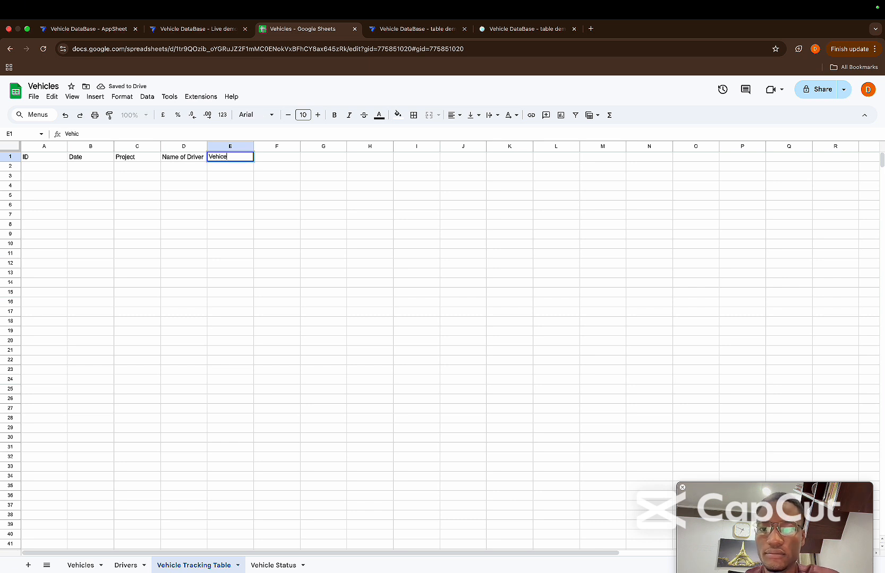
{"action": "type", "text": "el"}
{"action": "key", "text": "Tab"}
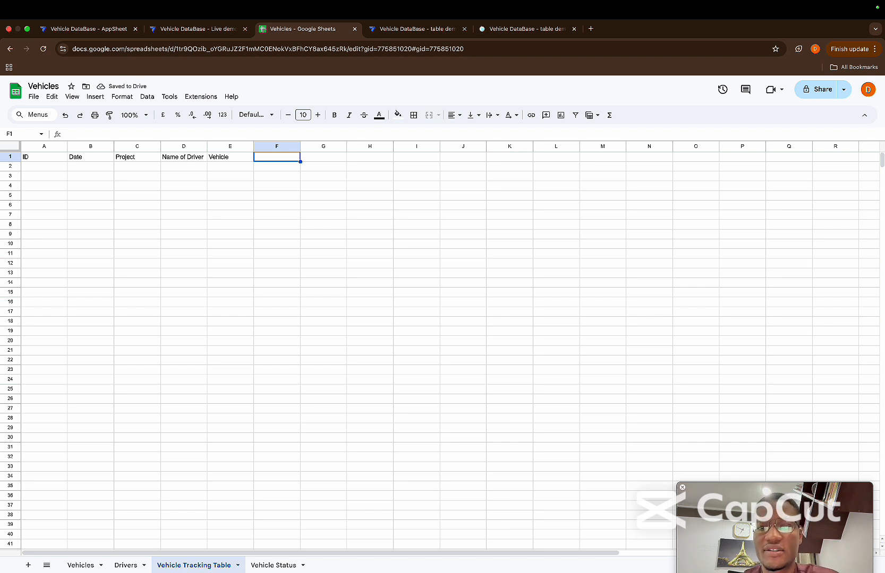
Enter the headers Fuel Quantity in F1 and Return Date in G1
{"action": "type", "text": "Fuel "}
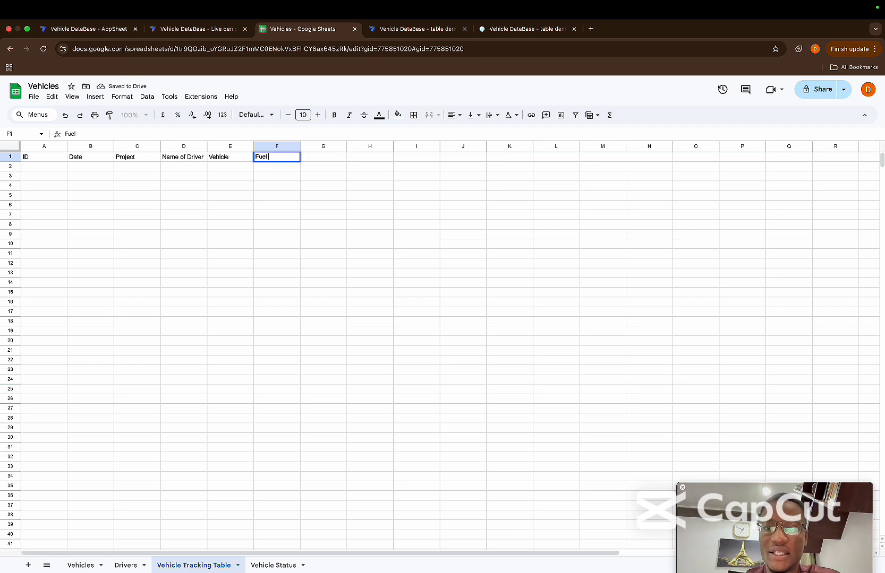
{"action": "type", "text": "Quant"}
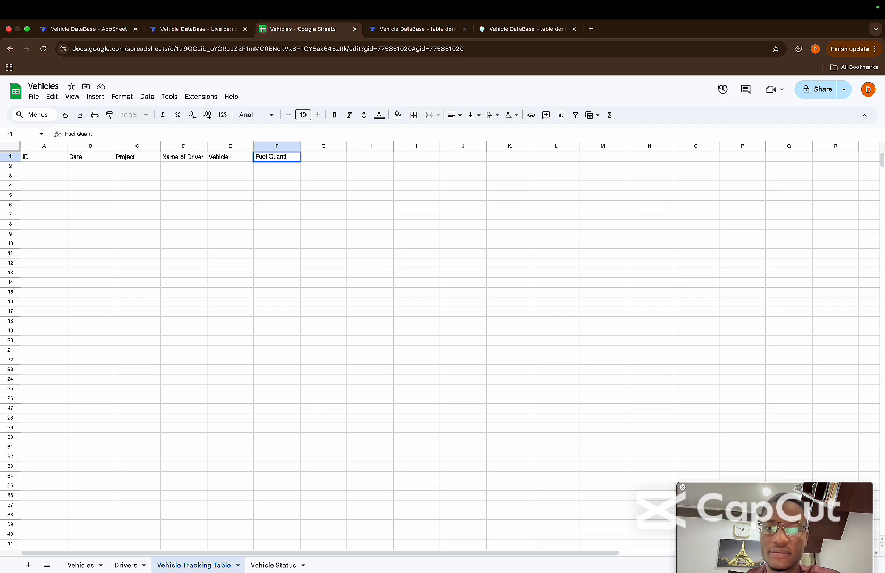
{"action": "type", "text": "ity"}
{"action": "key", "text": "Tab"}
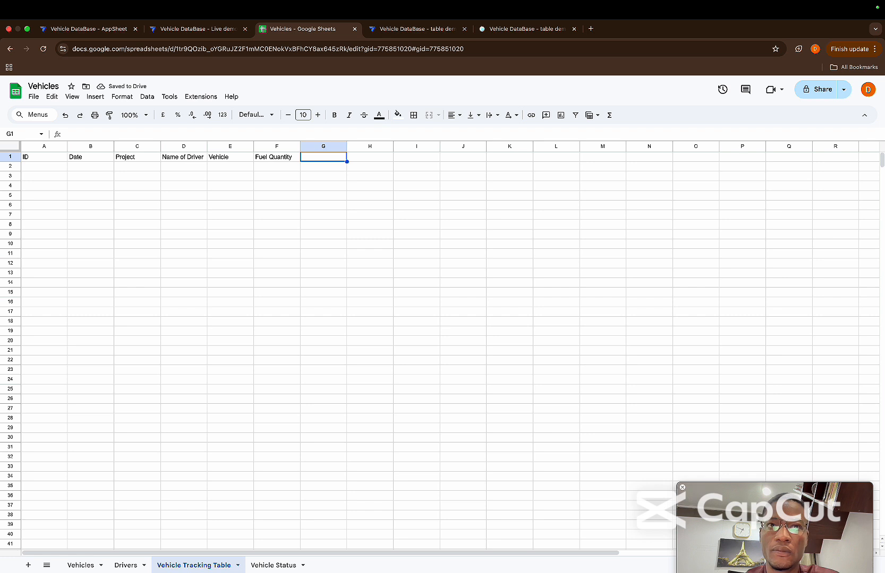
{"action": "type", "text": "re"}
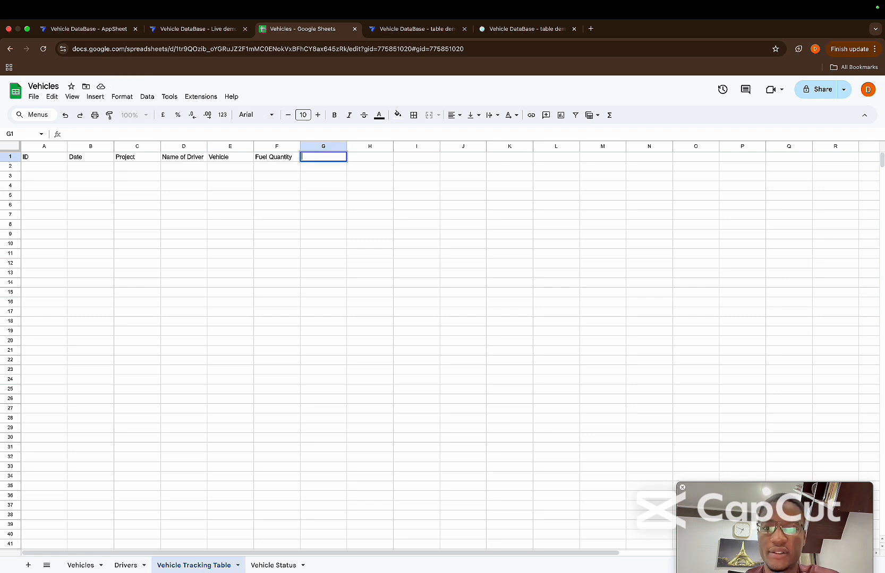
{"action": "type", "text": "eturn D"}
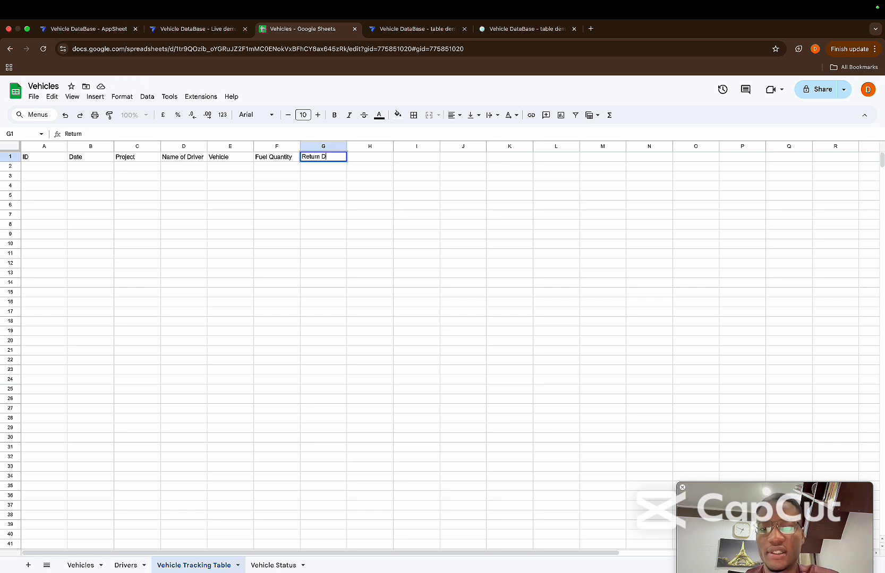
{"action": "type", "text": "ate"}
{"action": "key", "text": "Tab"}
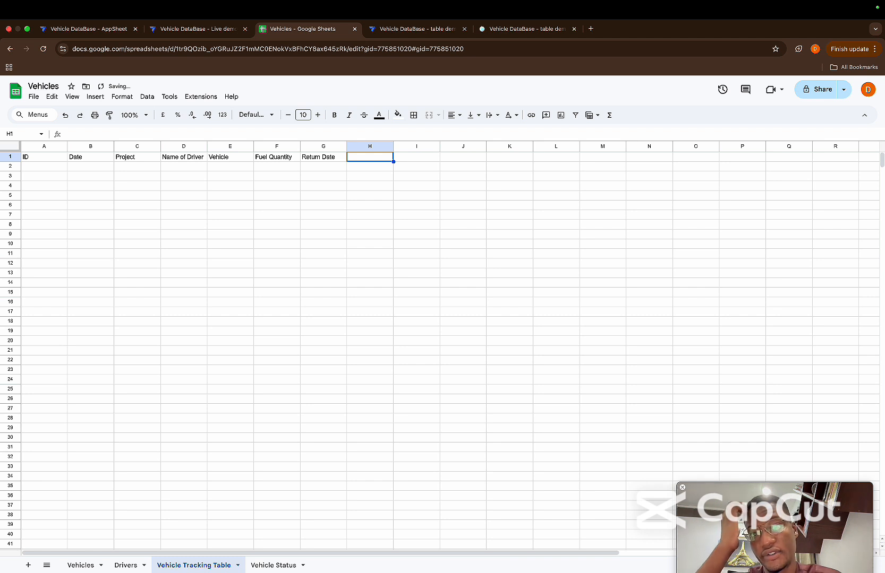
Enter the headers Recorded By in H1 and Recorded Now in I1 of the Vehicle Tracking Table sheet
{"action": "type", "text": "Rec"}
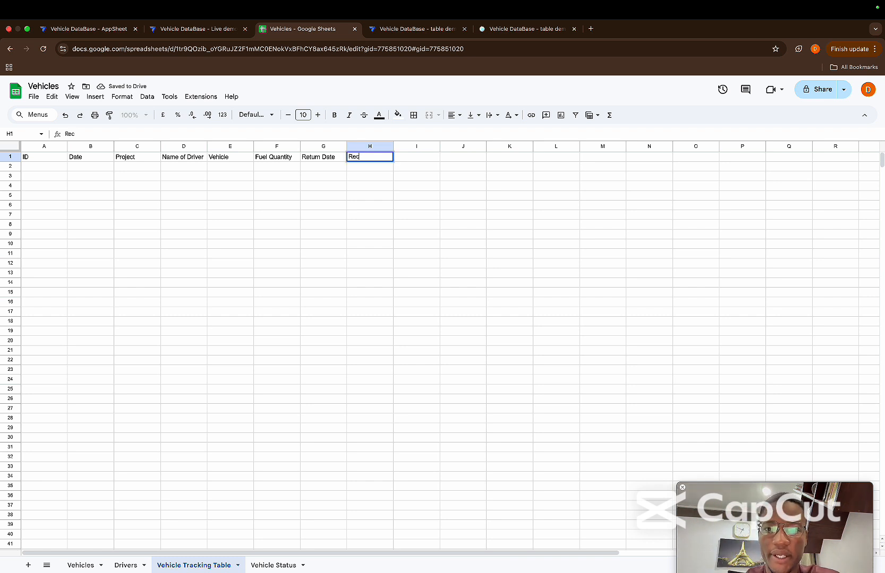
{"action": "type", "text": "orded By"}
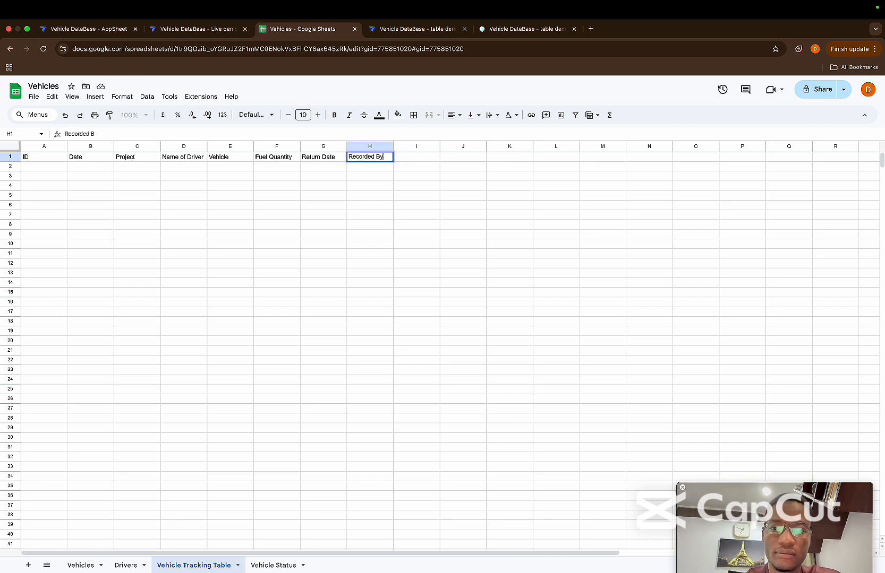
{"action": "key", "text": "Tab"}
{"action": "type", "text": "Rec"}
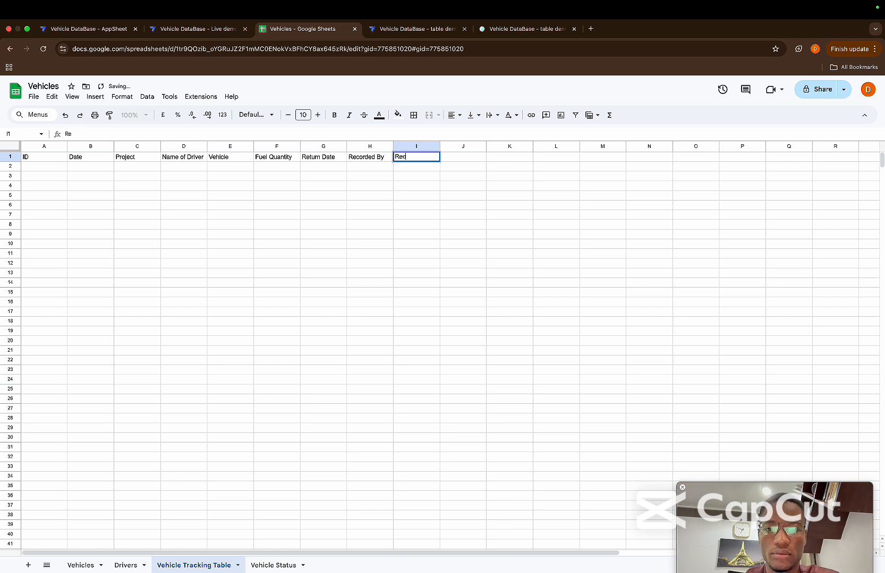
{"action": "type", "text": "orded NO"}
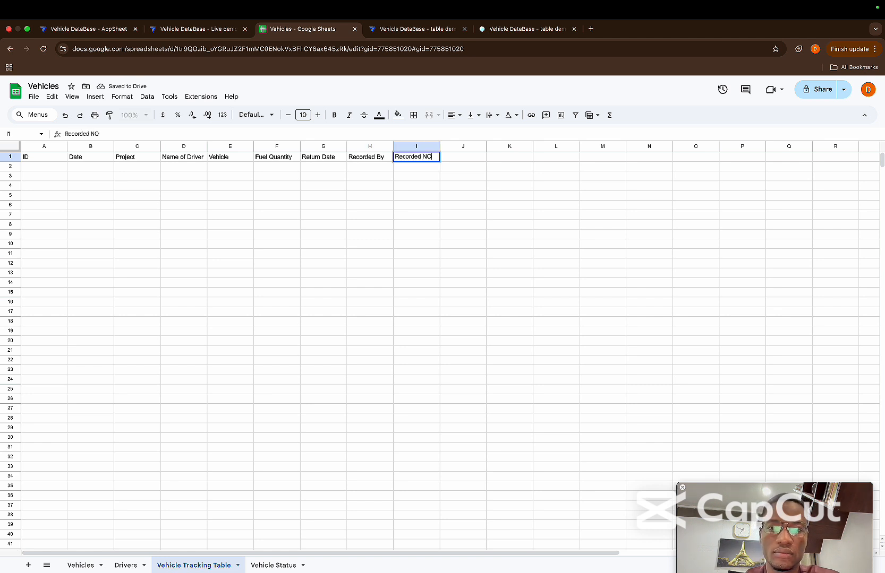
{"action": "key", "text": "BackSpace"}
{"action": "type", "text": "ow"}
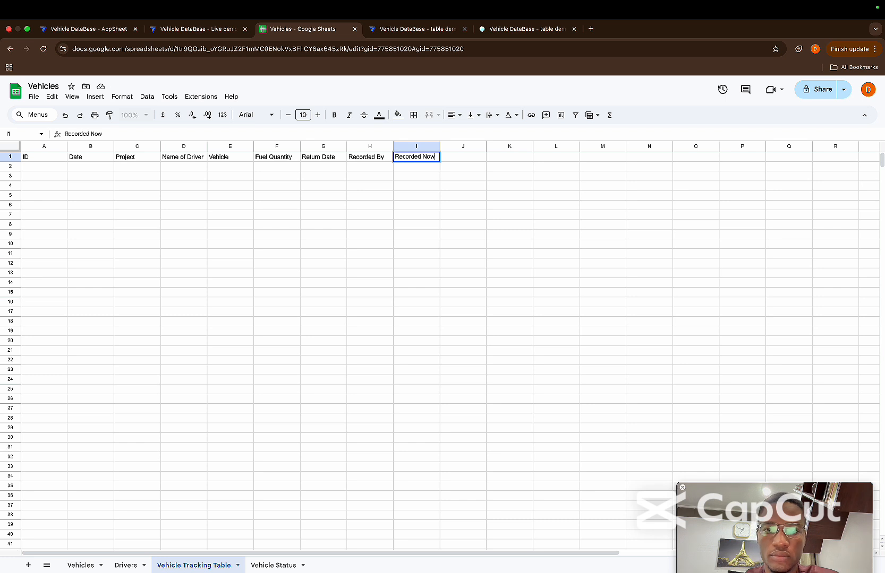
{"action": "key", "text": "Return"}
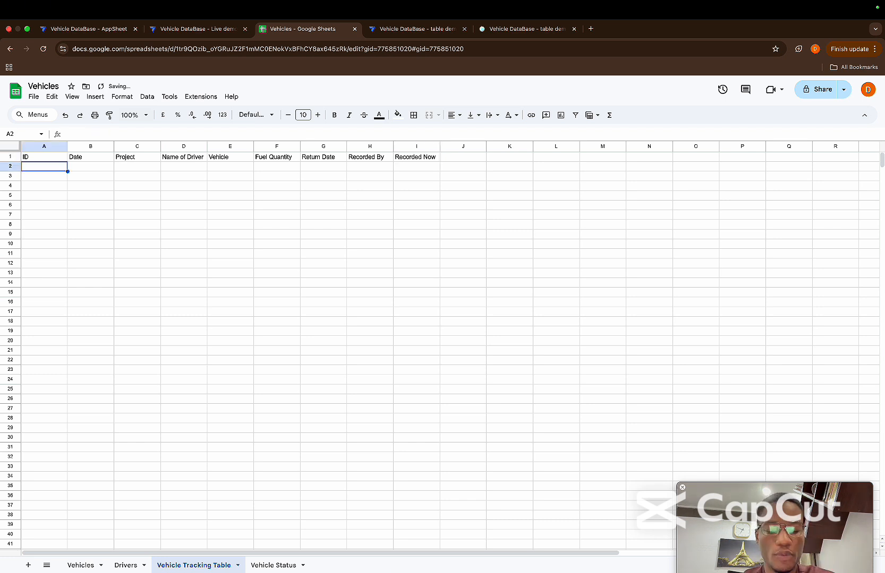
Change the header in I1 to Recorded On
{"action": "key", "text": "Right"}
{"action": "key", "text": "Right"}
{"action": "key", "text": "Right"}
{"action": "key", "text": "Right"}
{"action": "key", "text": "Right"}
{"action": "key", "text": "Right"}
{"action": "key", "text": "Right"}
{"action": "key", "text": "Up"}
{"action": "key", "text": "shift+Right"}
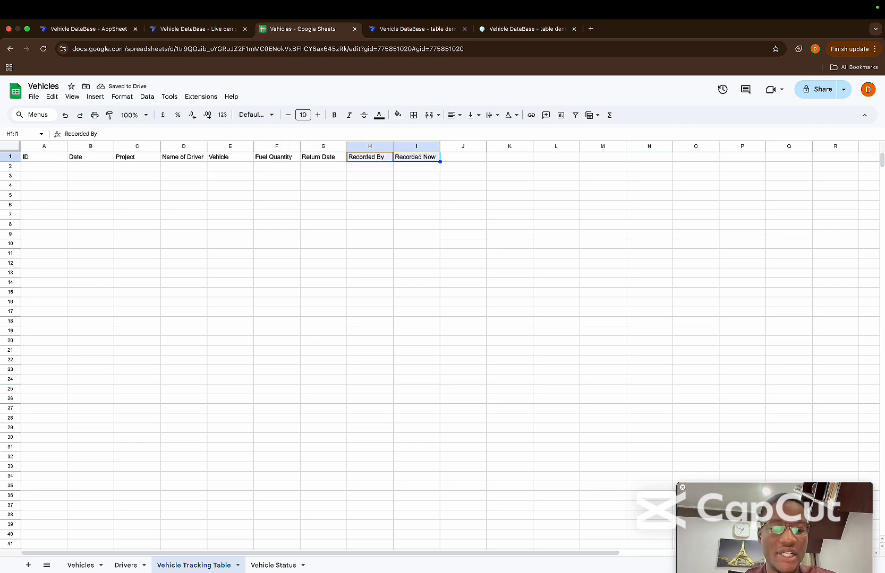
{"action": "left_click", "coordinate": [411, 158]}
{"action": "left_click", "coordinate": [144, 131]}
{"action": "key", "text": "BackSpace"}
{"action": "key", "text": "BackSpace"}
{"action": "key", "text": "BackSpace"}
{"action": "type", "text": "On"}
{"action": "key", "text": "Return"}
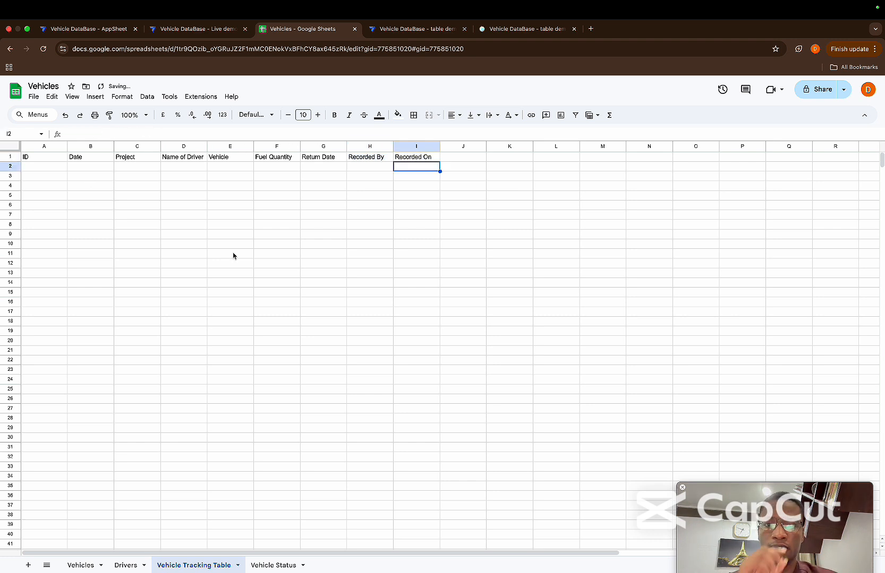
{"action": "left_click", "coordinate": [308, 217]}
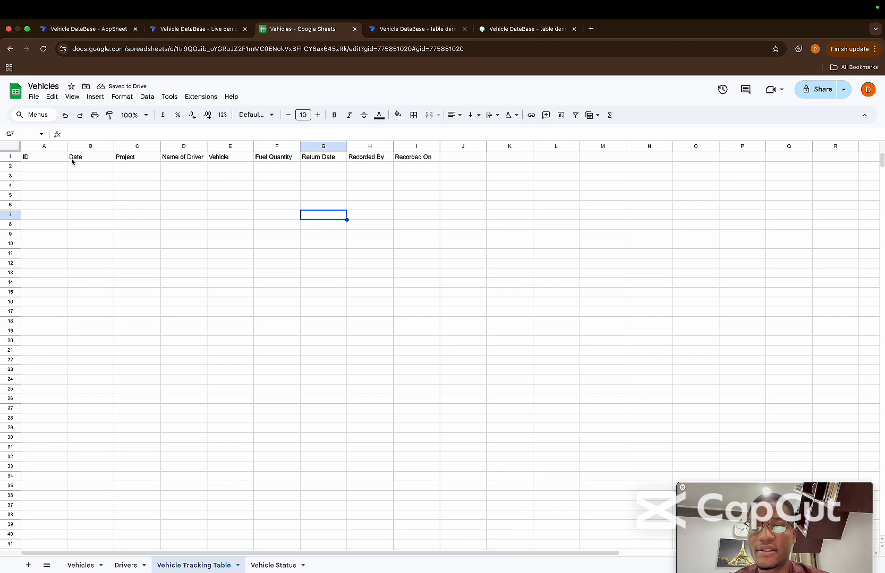
Switch to the Vehicle DataBase - Live demo app, reload it and add the suggested Vehicle Tracking Table with updates, adds and deletes allowed
{"action": "left_click", "coordinate": [176, 32]}
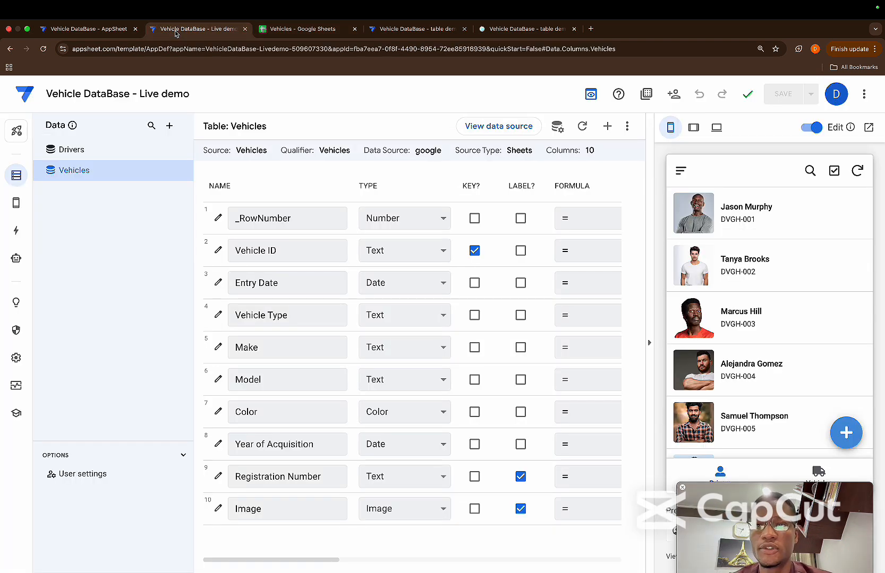
{"action": "left_click", "coordinate": [43, 49]}
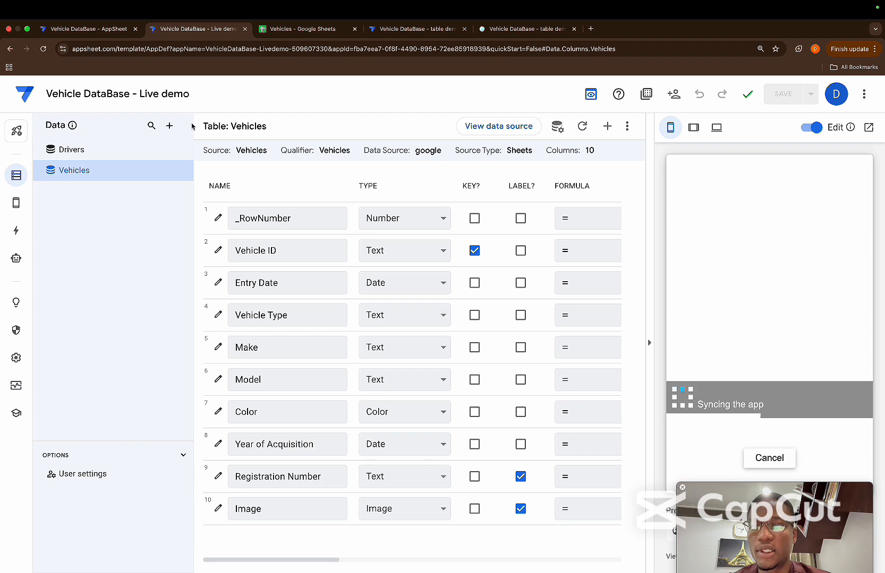
{"action": "left_click", "coordinate": [169, 126]}
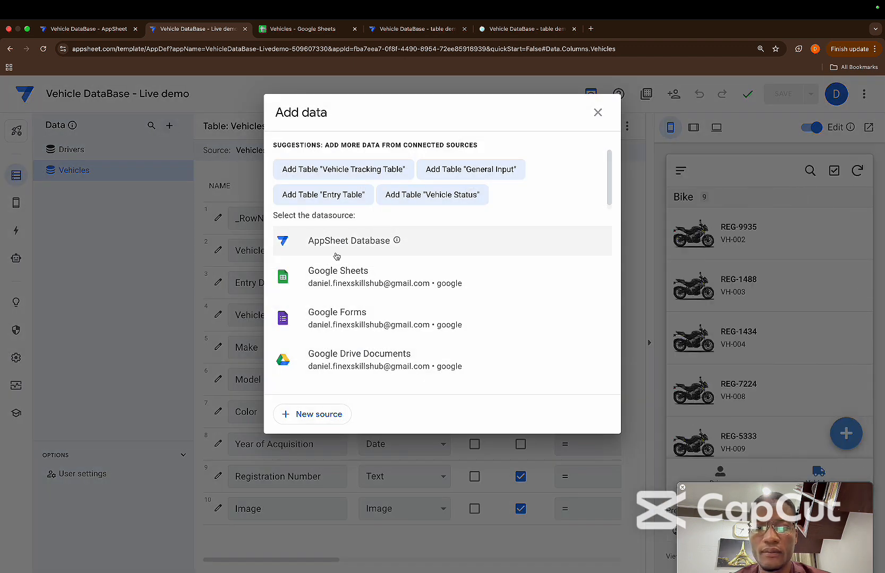
{"action": "left_click", "coordinate": [342, 177]}
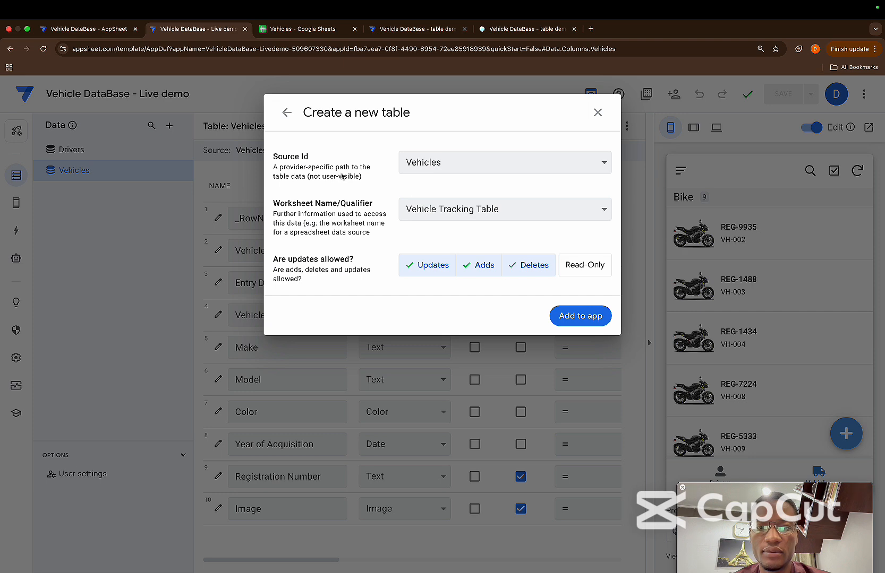
{"action": "left_click", "coordinate": [572, 315]}
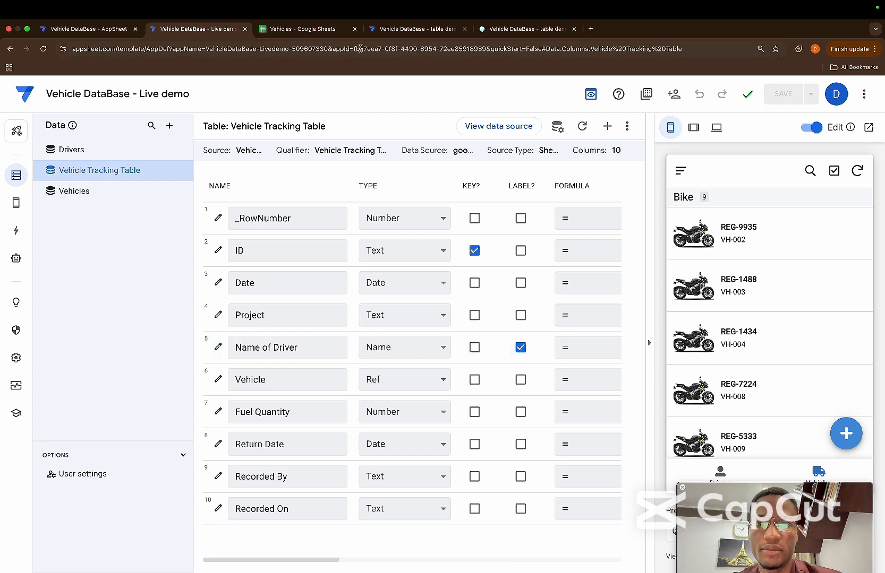
Switch to the table demo app and set the control view's date to 01/06/2025, project to Project A and number of vehicles to 6
{"action": "left_click", "coordinate": [392, 30]}
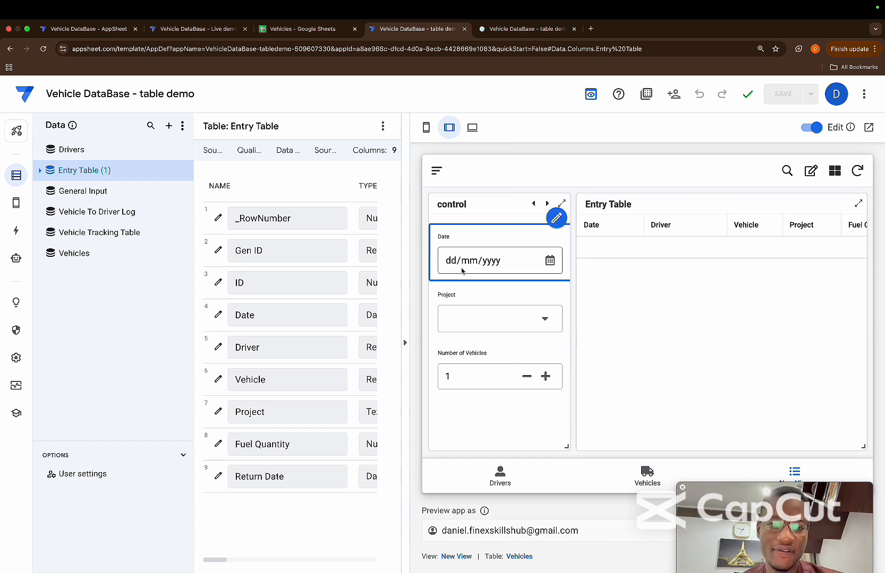
{"action": "left_click", "coordinate": [555, 275]}
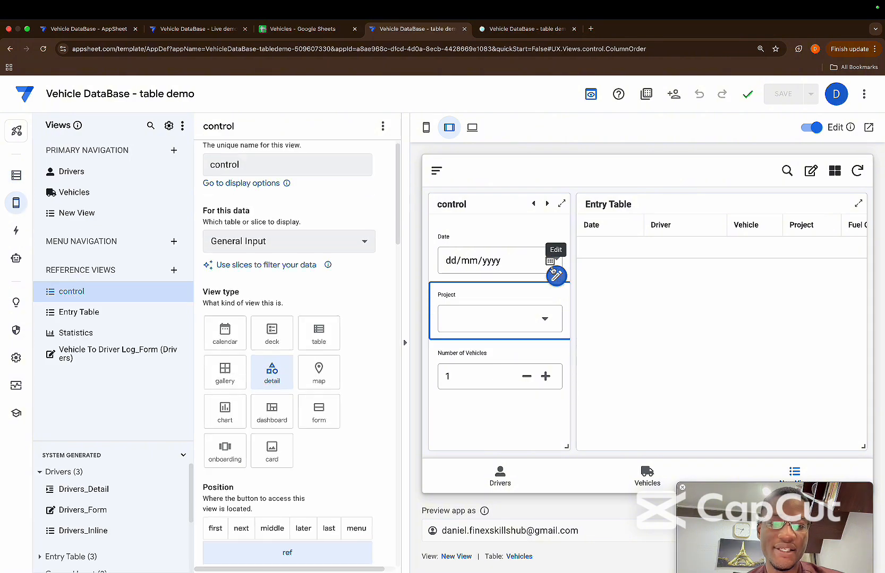
{"action": "left_click", "coordinate": [549, 260]}
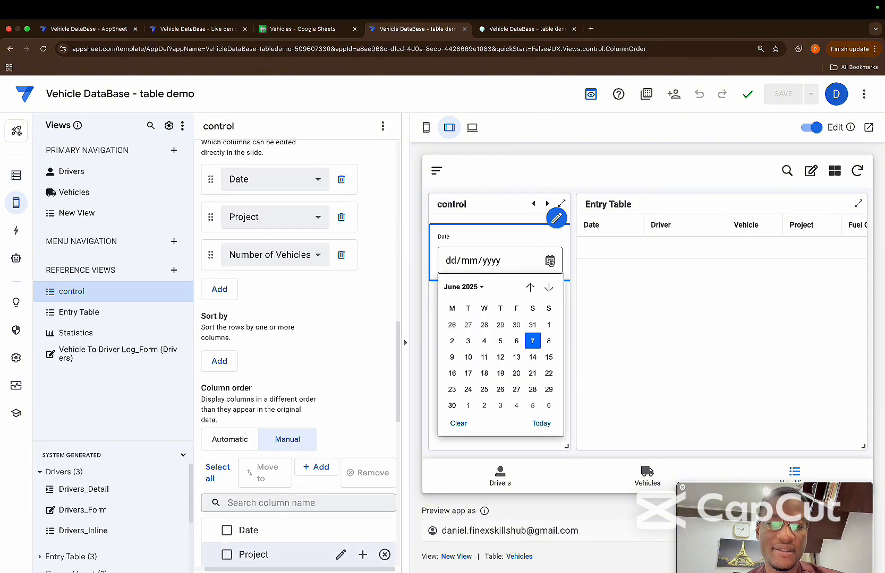
{"action": "left_click", "coordinate": [547, 325]}
{"action": "left_click", "coordinate": [534, 326]}
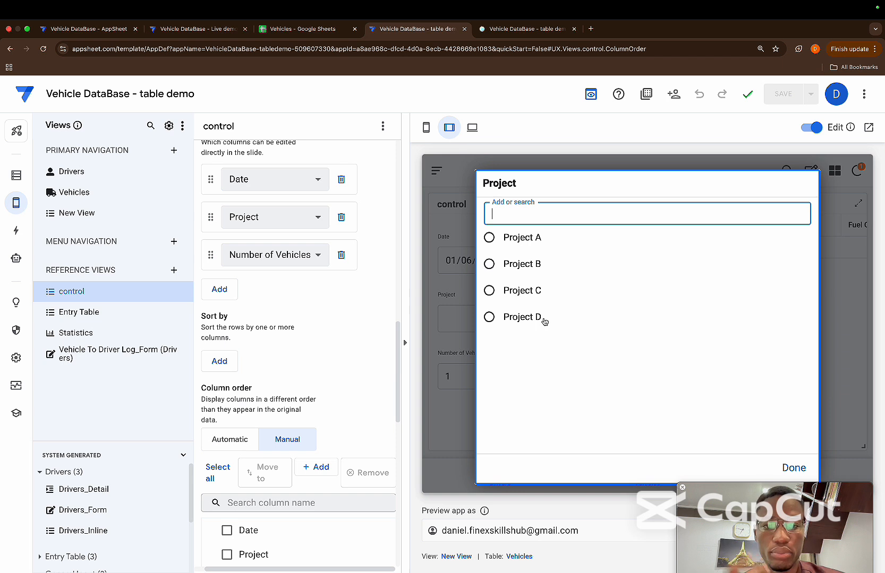
{"action": "left_click", "coordinate": [535, 252]}
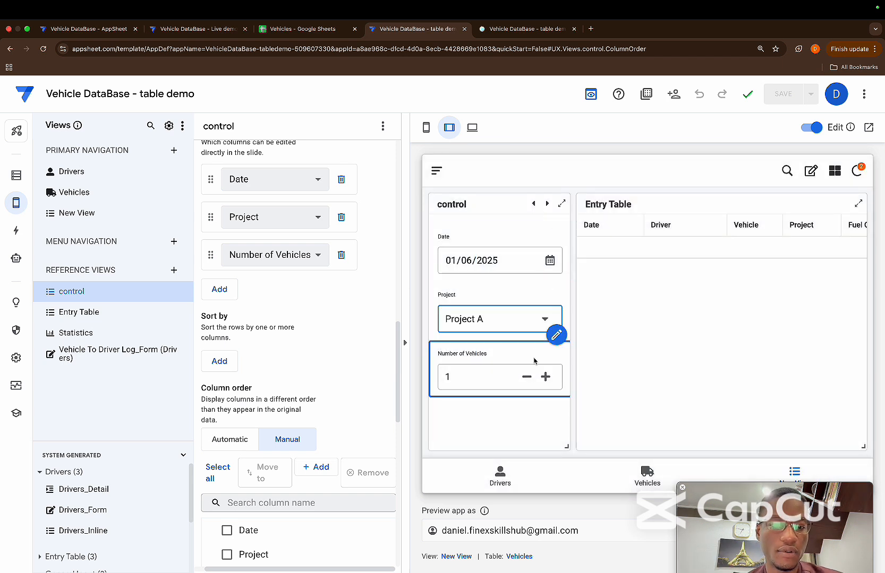
{"action": "left_click", "coordinate": [545, 377]}
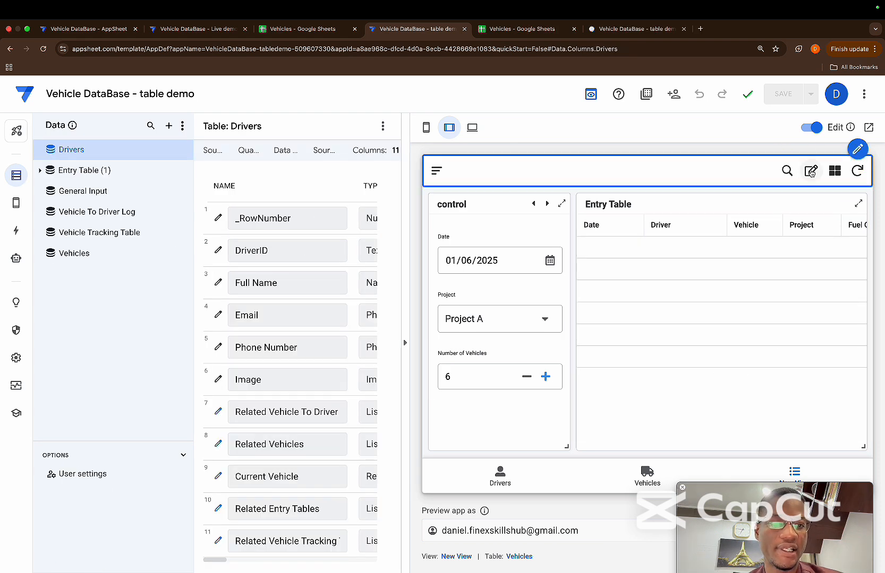
Open the Entry Table rows for quick editing, view the driver choices, and compare with the Live demo app's Vehicle Tracking Table
{"action": "left_click", "coordinate": [810, 168]}
{"action": "left_click", "coordinate": [683, 245]}
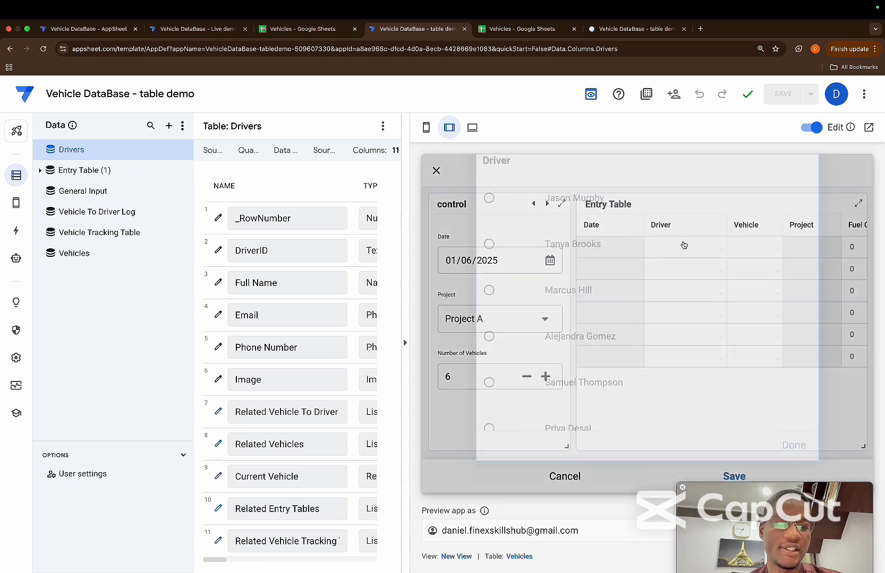
{"action": "key", "text": "Escape"}
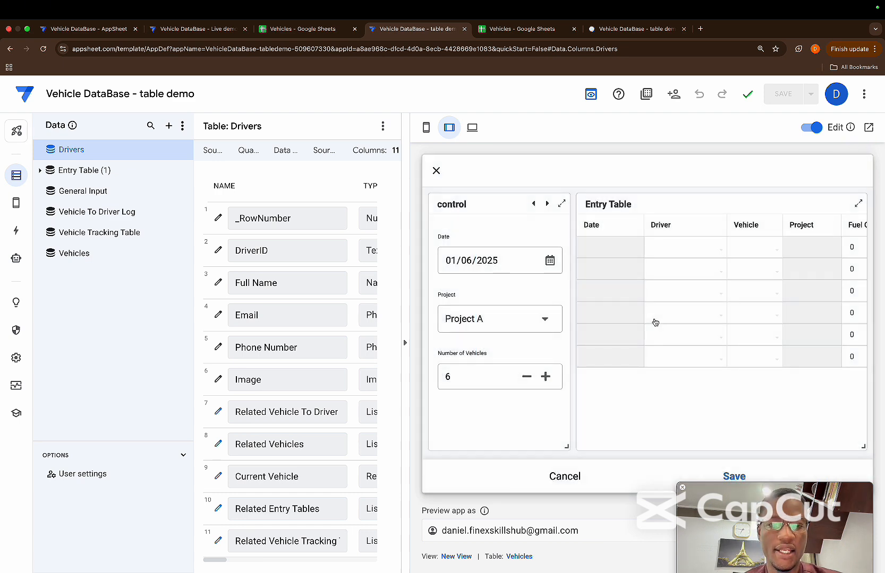
{"action": "left_click", "coordinate": [197, 29]}
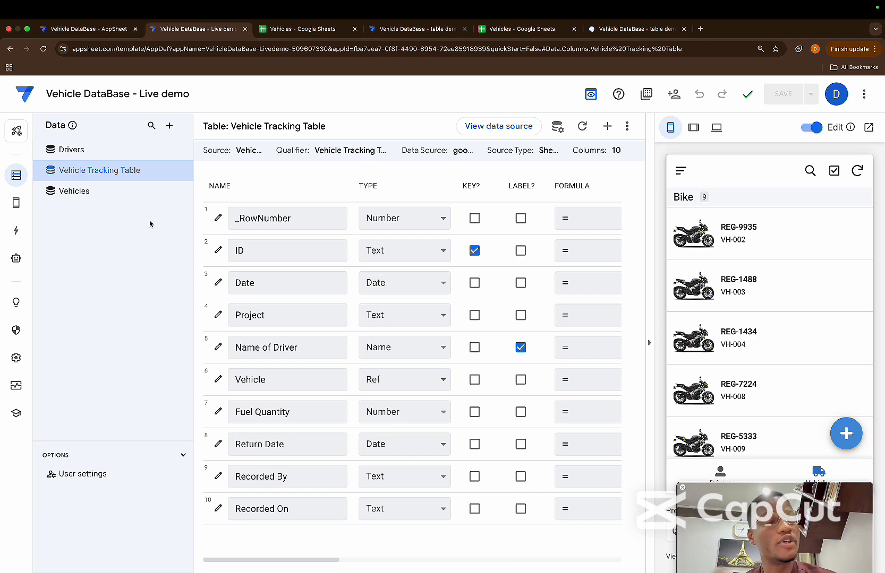
{"action": "left_click", "coordinate": [406, 29]}
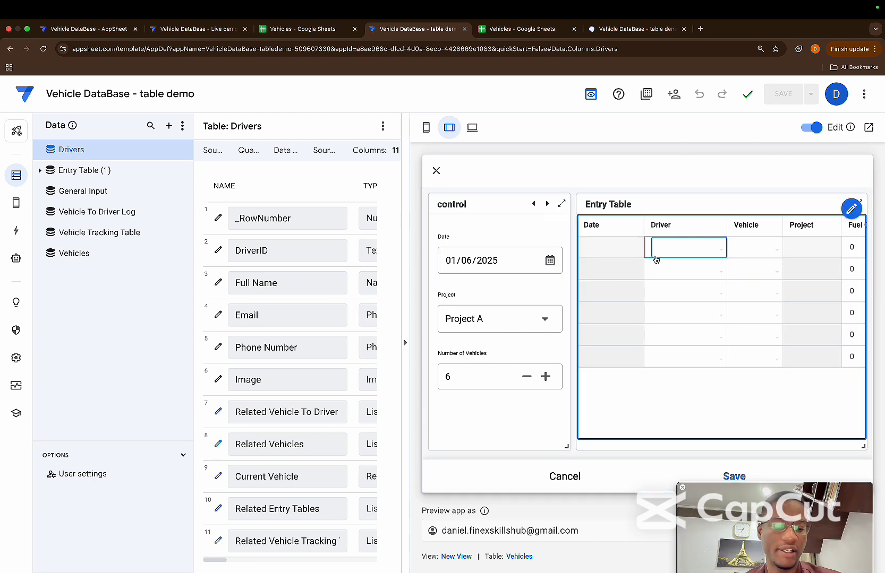
{"action": "left_click", "coordinate": [195, 29]}
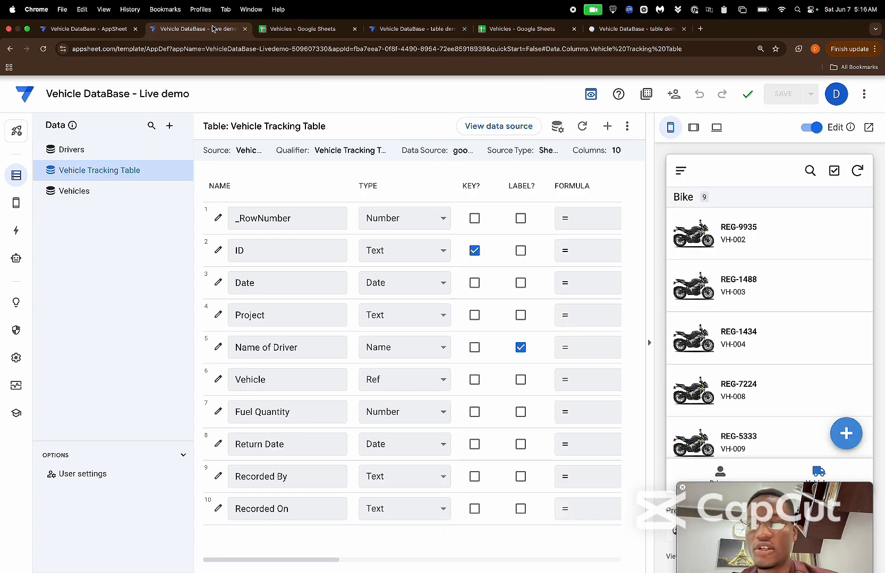
Switch to the Vehicles spreadsheet in Google Sheets and add a new sheet named General control
{"action": "left_click", "coordinate": [295, 30]}
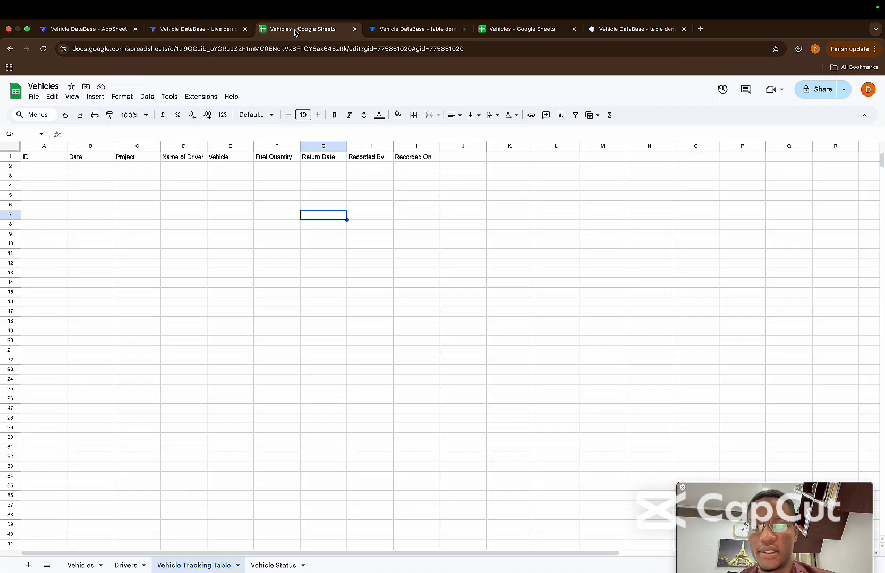
{"action": "left_click", "coordinate": [29, 566]}
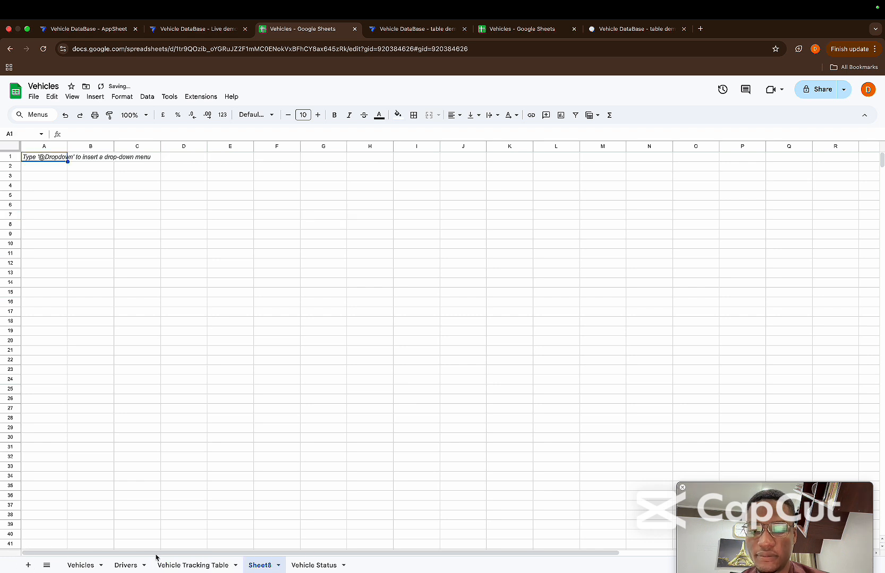
{"action": "double_click", "coordinate": [267, 566]}
{"action": "type", "text": "G"}
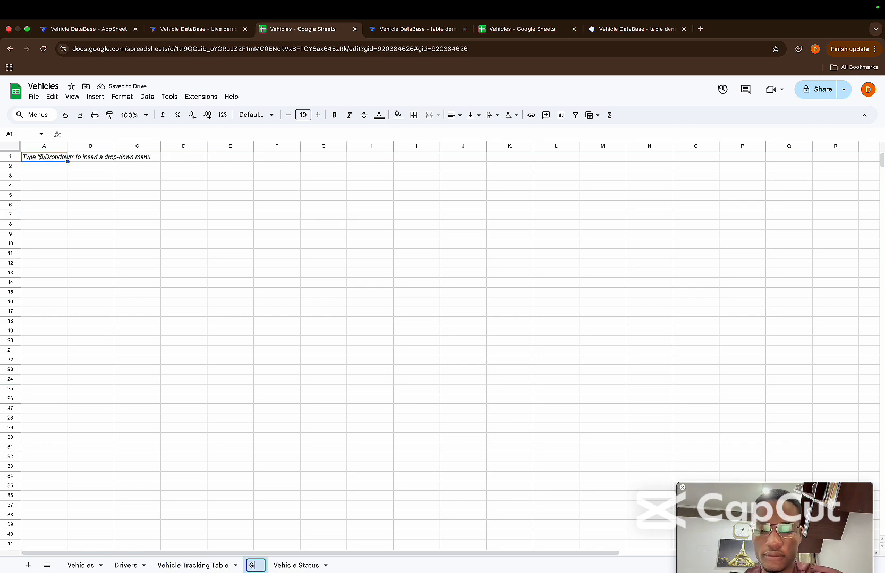
{"action": "type", "text": "eneral con"}
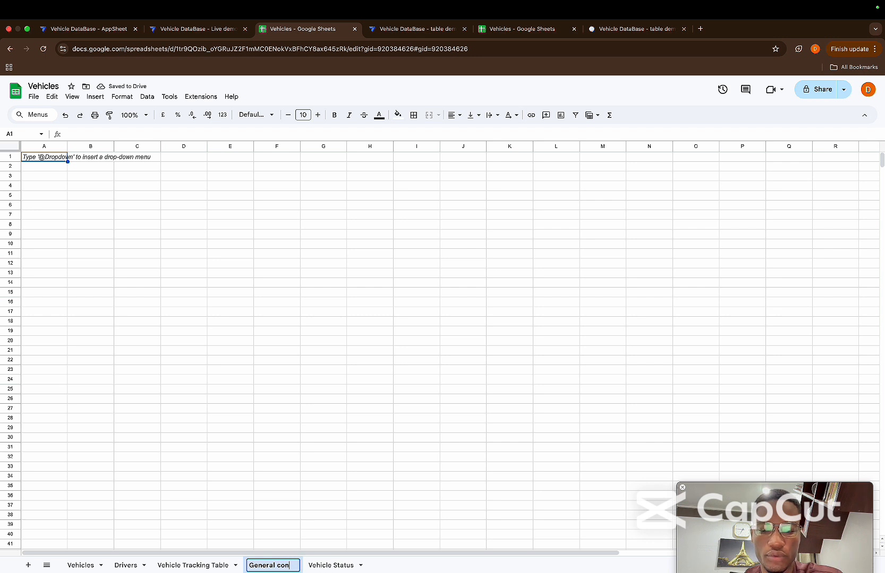
{"action": "type", "text": "trol"}
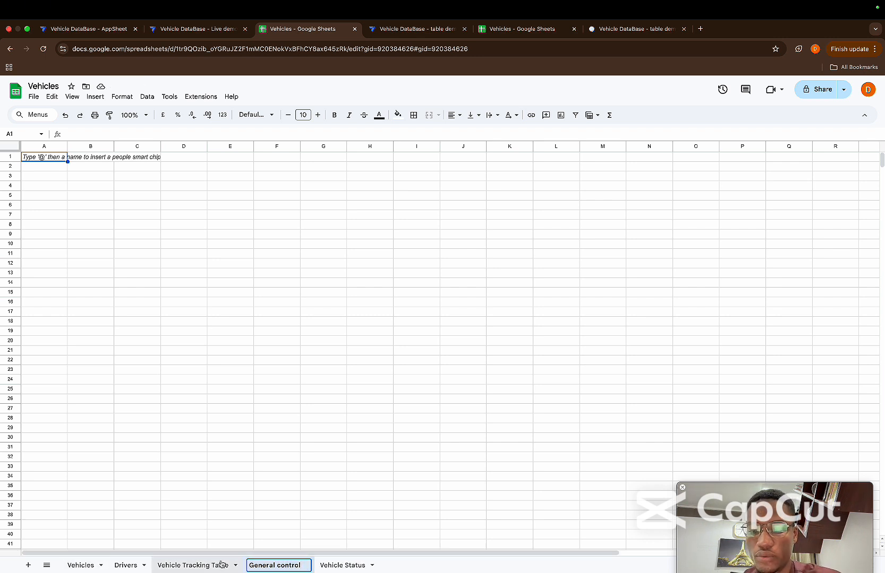
{"action": "key", "text": "Return"}
Add another sheet named Entry Table and return to the General control sheet
{"action": "left_click", "coordinate": [28, 565]}
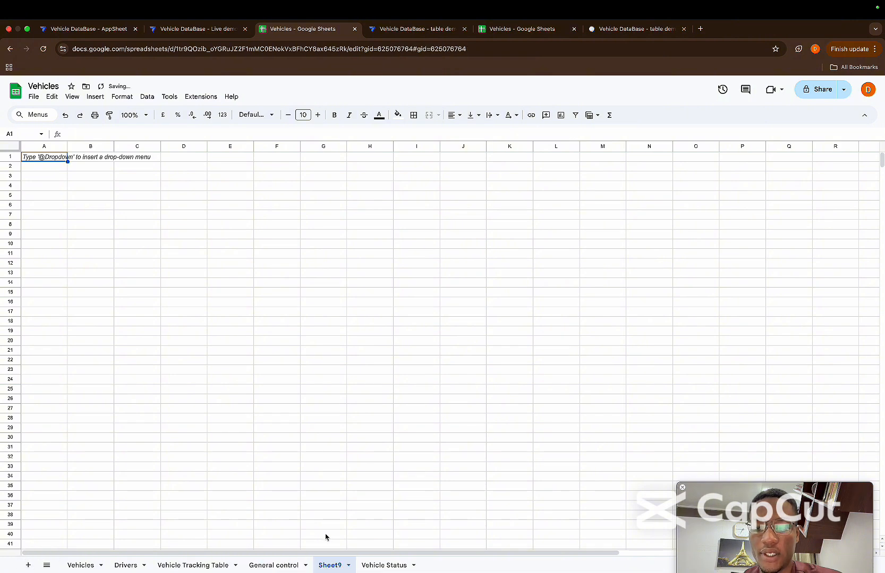
{"action": "double_click", "coordinate": [328, 565]}
{"action": "type", "text": "Entry"}
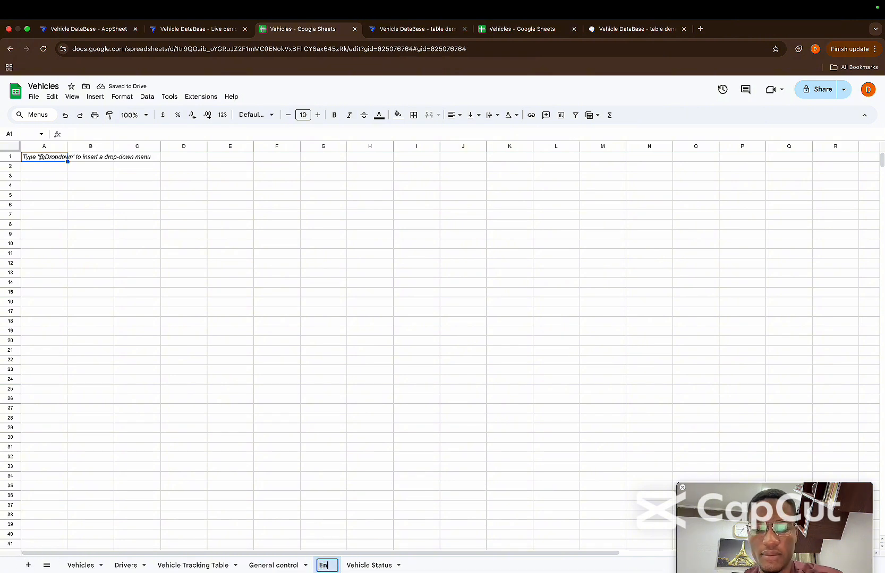
{"action": "key", "text": "BackSpace"}
{"action": "key", "text": "BackSpace"}
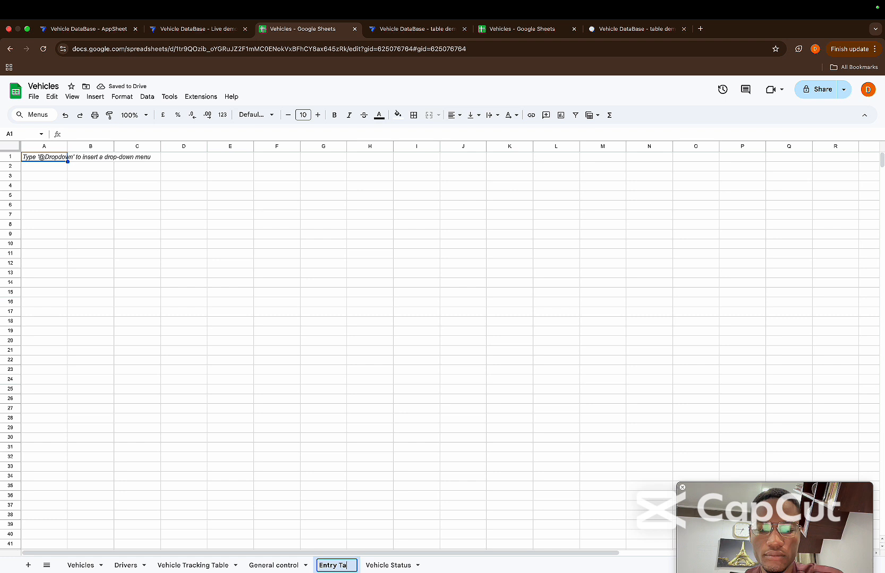
{"action": "type", "text": "ble"}
{"action": "key", "text": "Return"}
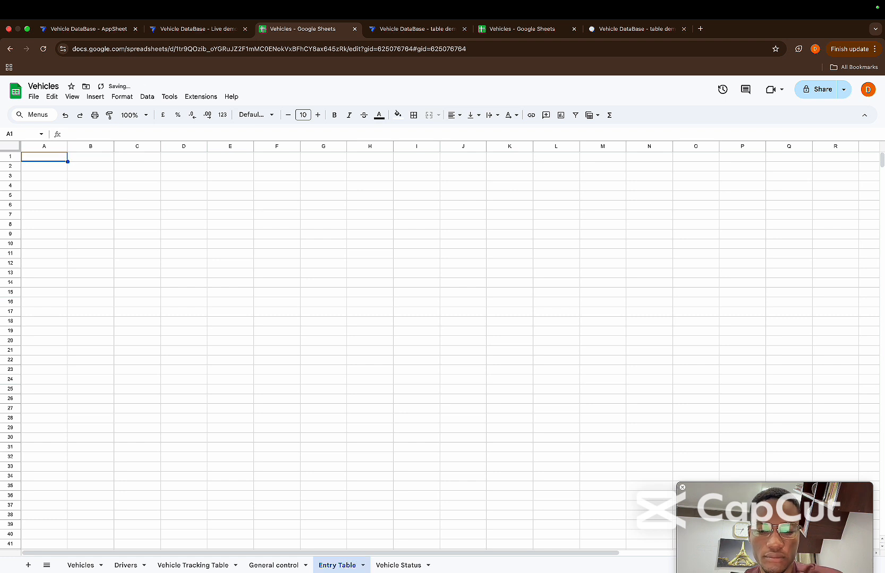
{"action": "left_click", "coordinate": [288, 567]}
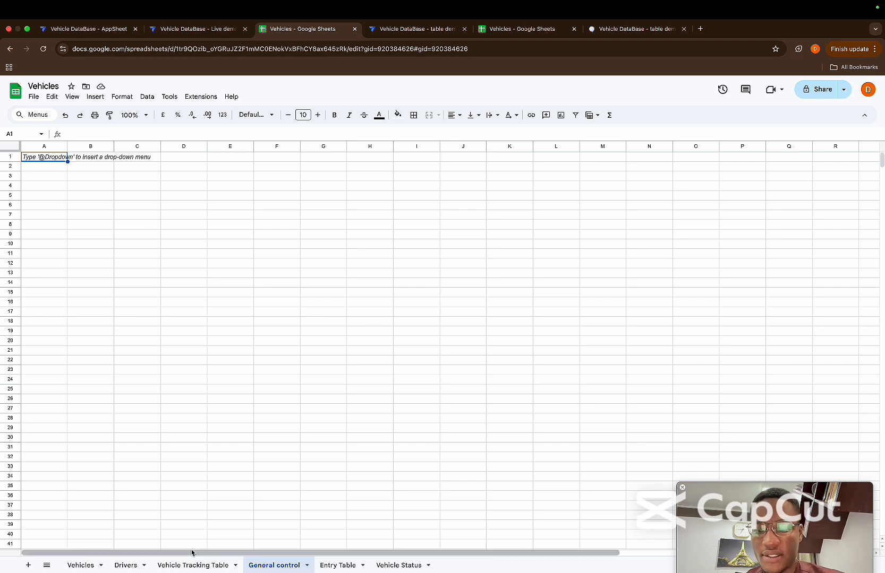
Copy the Date and Project headers from the Vehicle Tracking Table sheet into B1:C1 of the General control sheet
{"action": "left_click", "coordinate": [183, 566]}
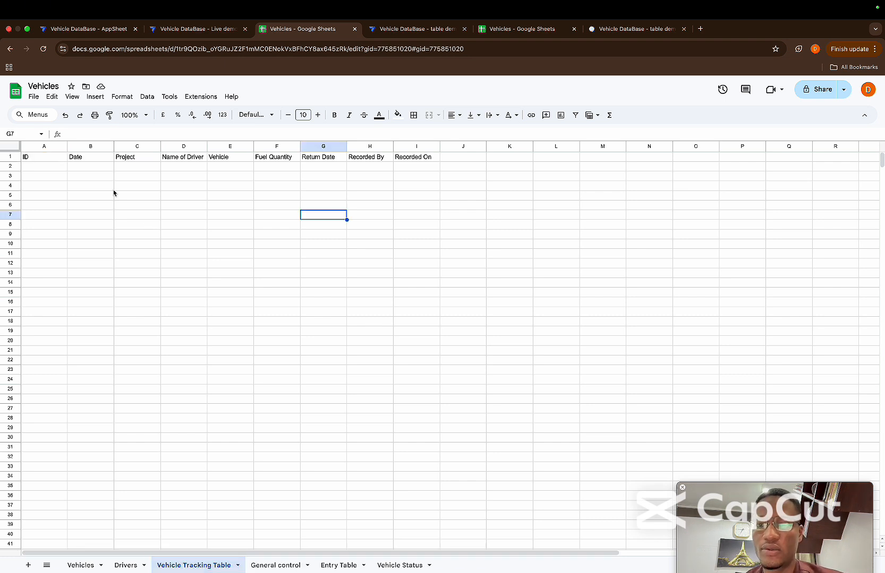
{"action": "left_click", "coordinate": [82, 159]}
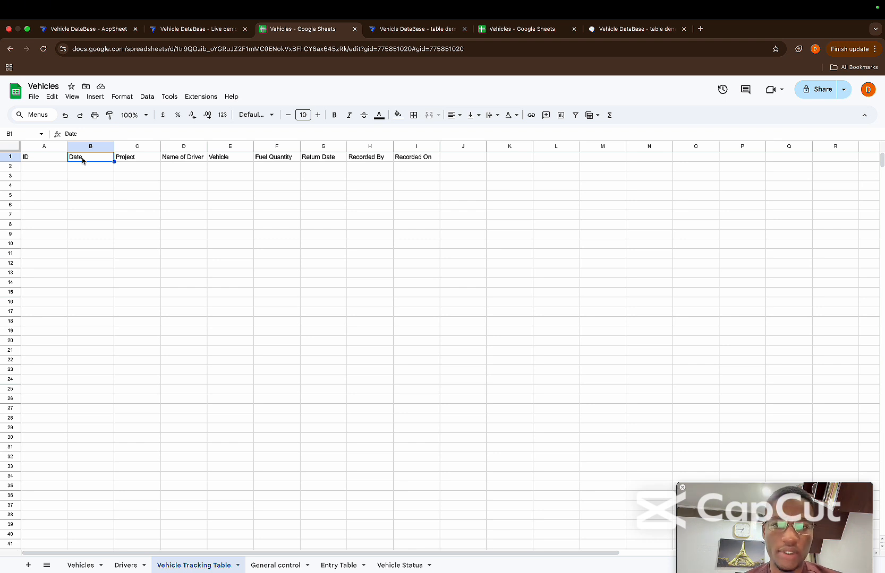
{"action": "key", "text": "shift+Right"}
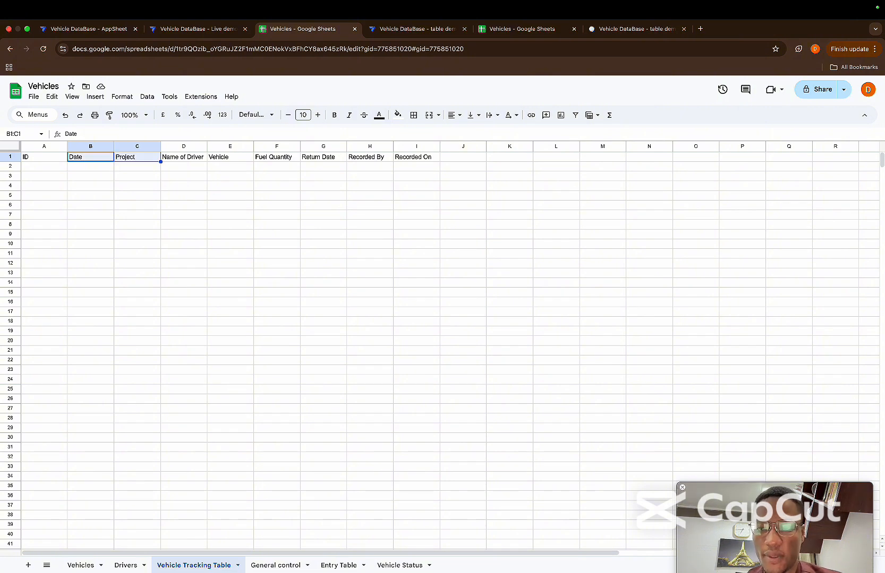
{"action": "key", "text": "ctrl+c"}
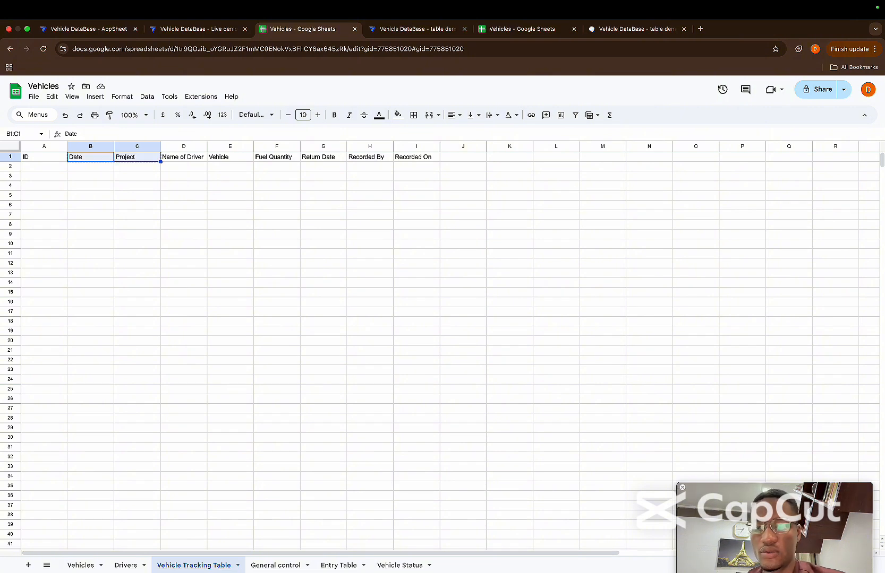
{"action": "left_click", "coordinate": [277, 565]}
{"action": "left_click", "coordinate": [81, 159]}
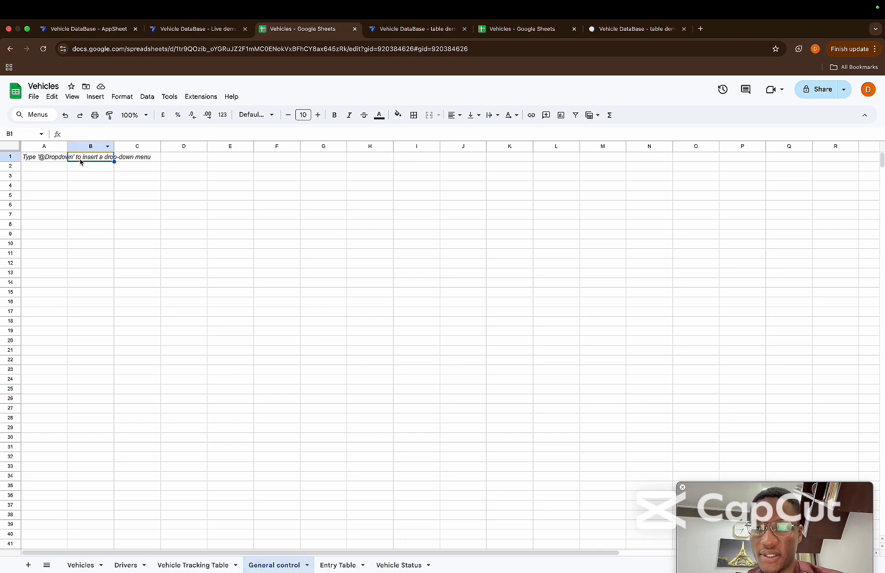
{"action": "key", "text": "ctrl+v"}
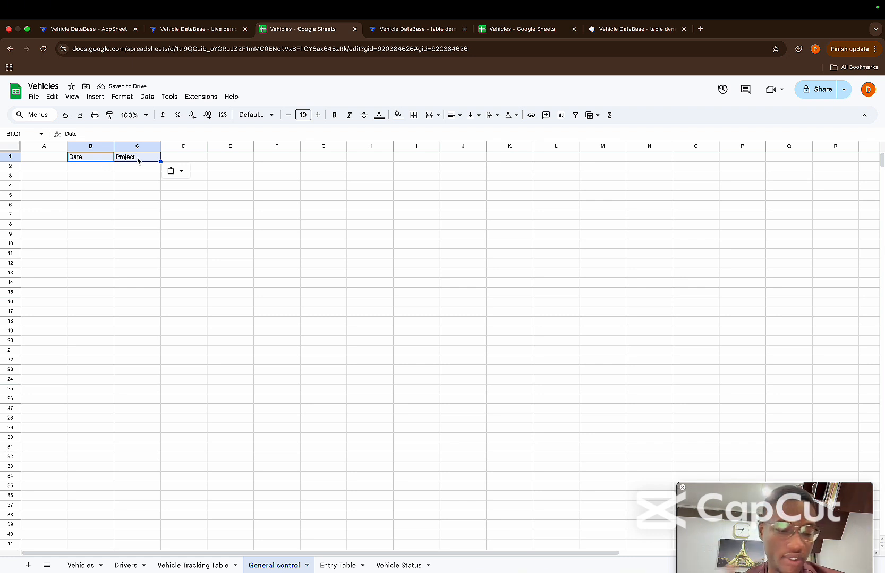
Enter the header ID in cell A1 of the General control sheet
{"action": "left_click", "coordinate": [137, 159]}
{"action": "left_click", "coordinate": [44, 159]}
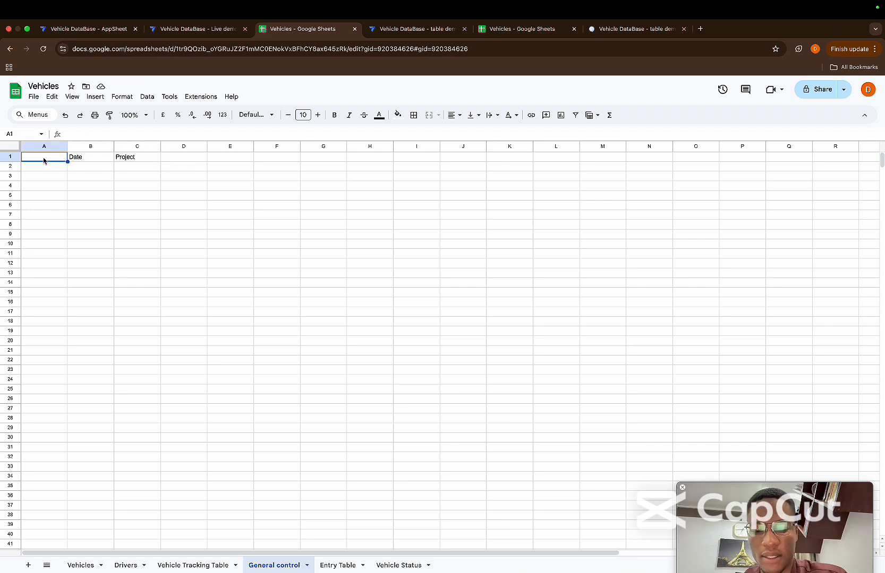
{"action": "type", "text": "ID"}
{"action": "key", "text": "Tab"}
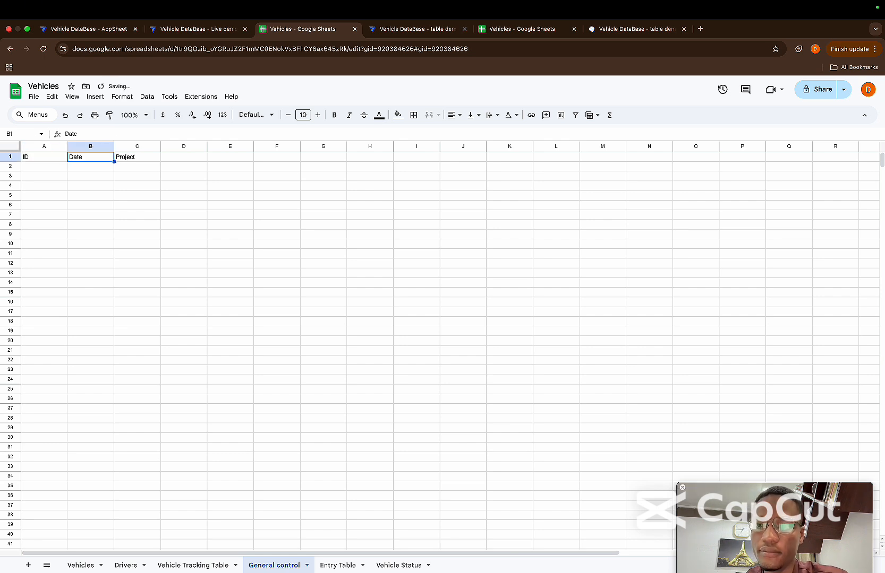
Check the table demo app's control fields, add the header Number of Entries in D1 of General control, and widen column D to fit
{"action": "left_click", "coordinate": [178, 154]}
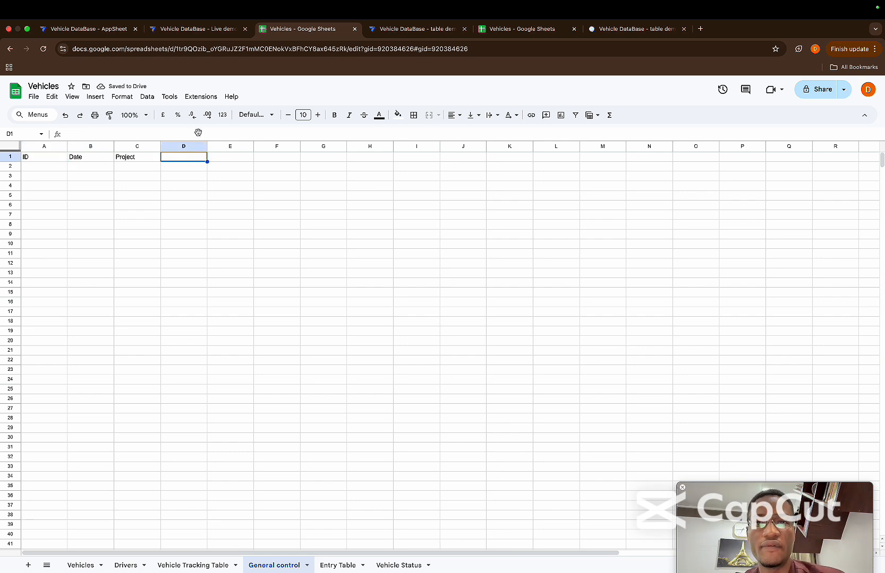
{"action": "left_click", "coordinate": [411, 29]}
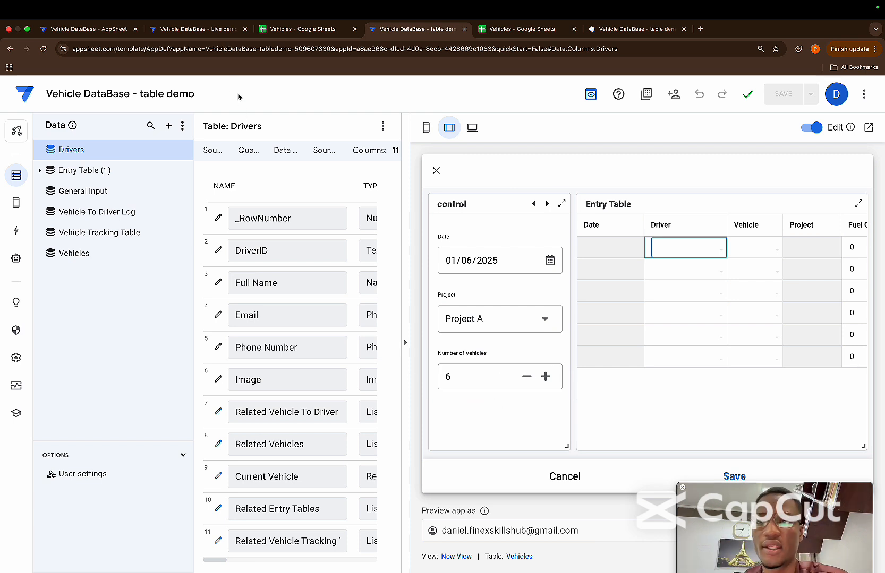
{"action": "left_click", "coordinate": [297, 28]}
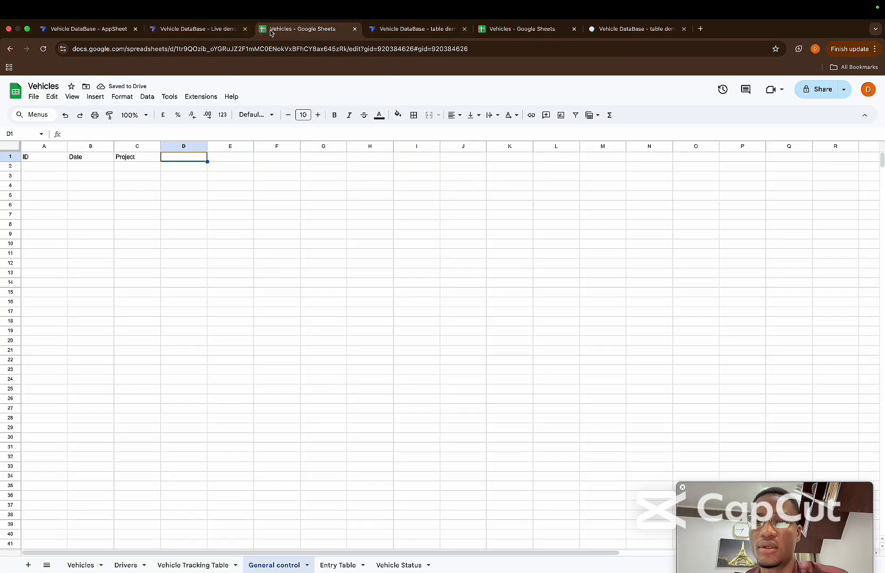
{"action": "type", "text": "Num"}
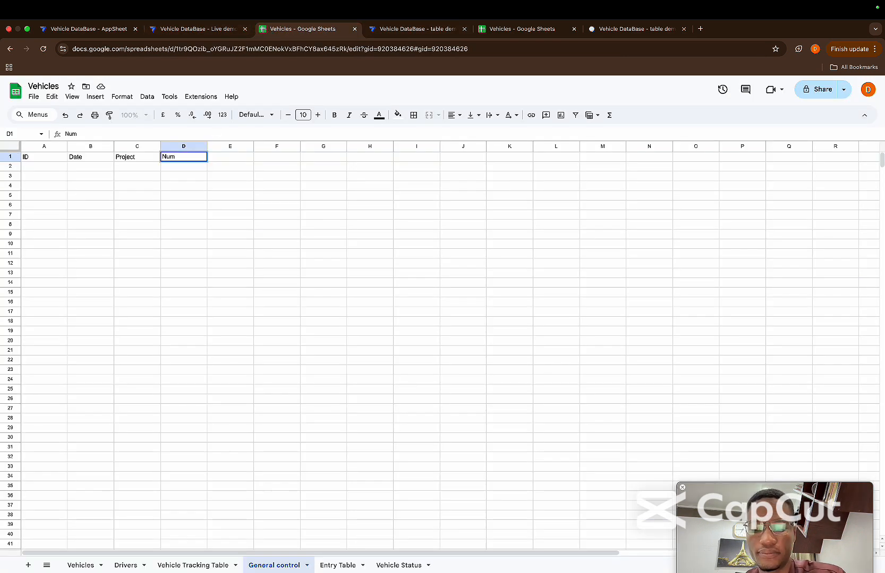
{"action": "type", "text": "ber of "}
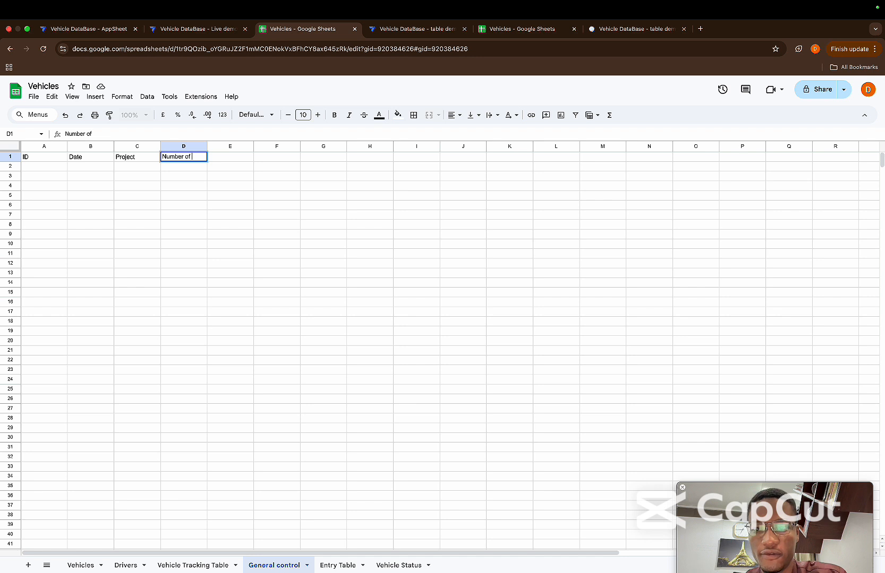
{"action": "type", "text": "Ent"}
{"action": "type", "text": "rire"}
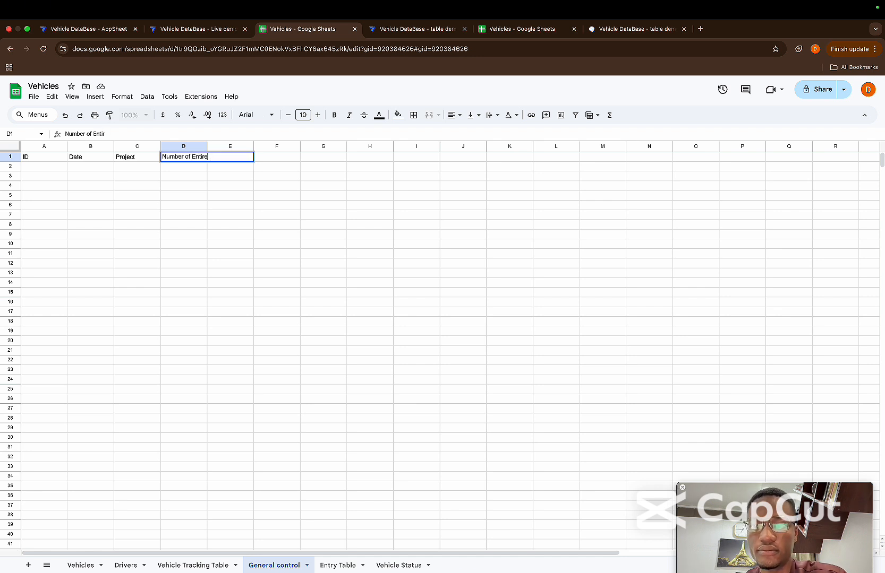
{"action": "type", "text": "es"}
{"action": "key", "text": "Return"}
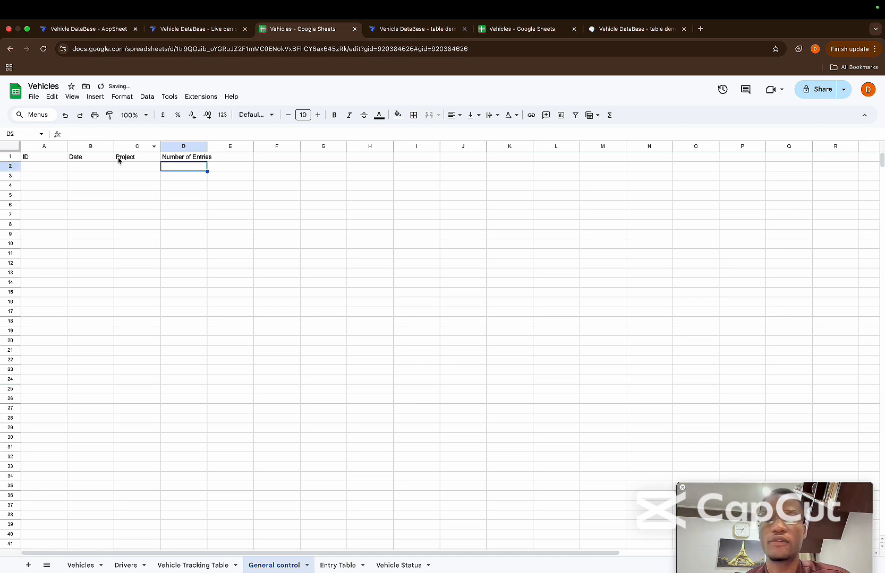
{"action": "left_click", "coordinate": [57, 170]}
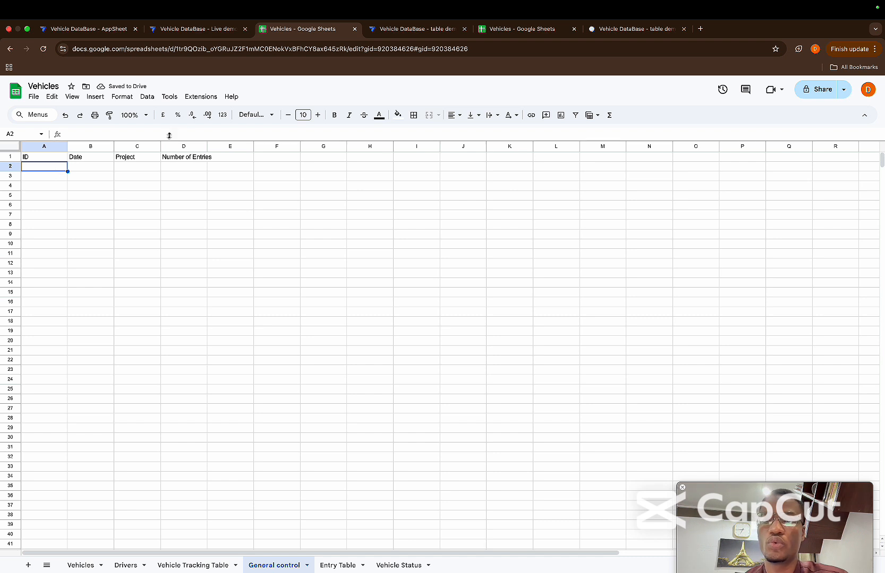
{"action": "left_click_drag", "start_coordinate": [207, 145], "coordinate": [220, 145]}
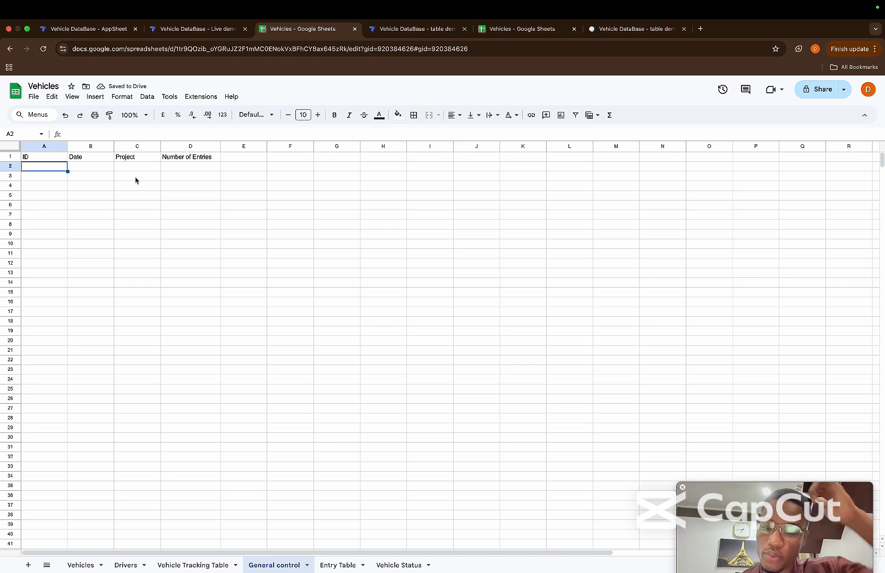
Enter kajfjfi23 as the ID of the control record in cell A2
{"action": "type", "text": "xxxxxx"}
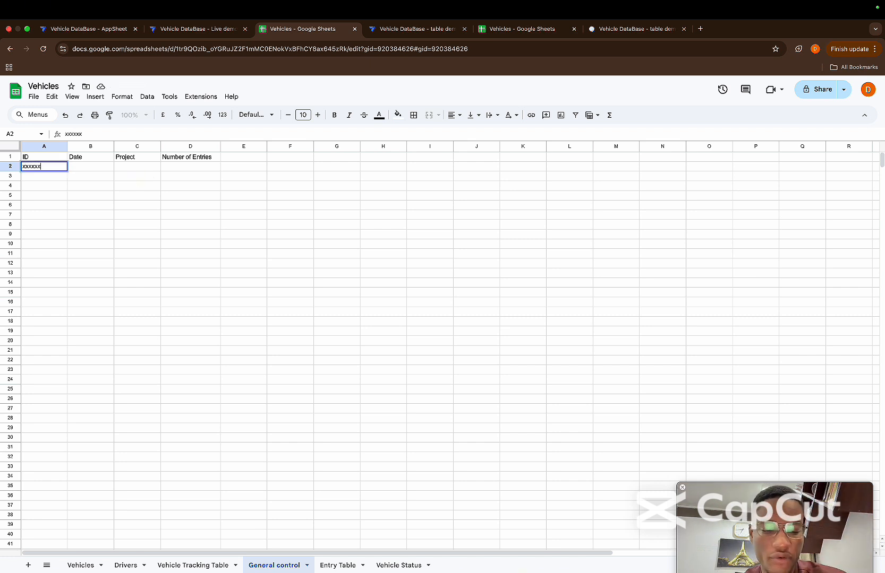
{"action": "key", "text": "Return"}
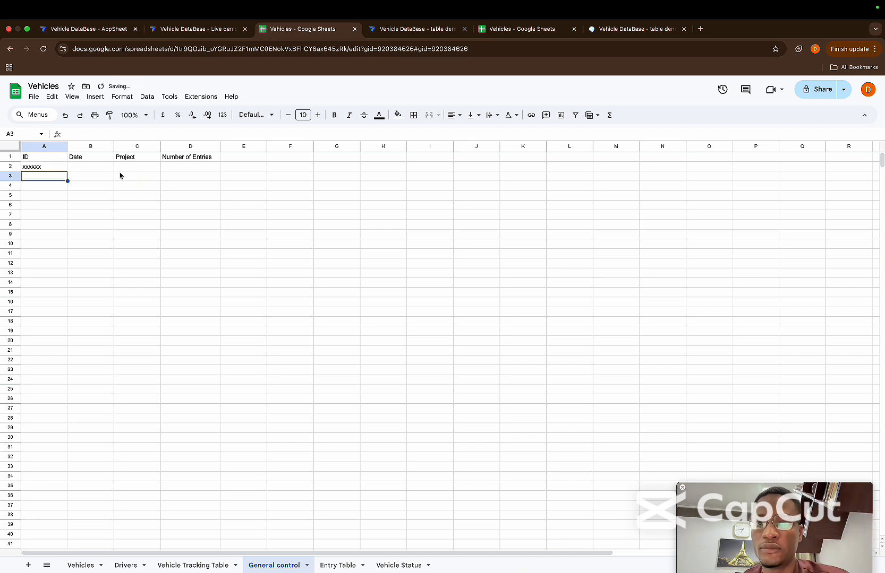
{"action": "left_click", "coordinate": [37, 169]}
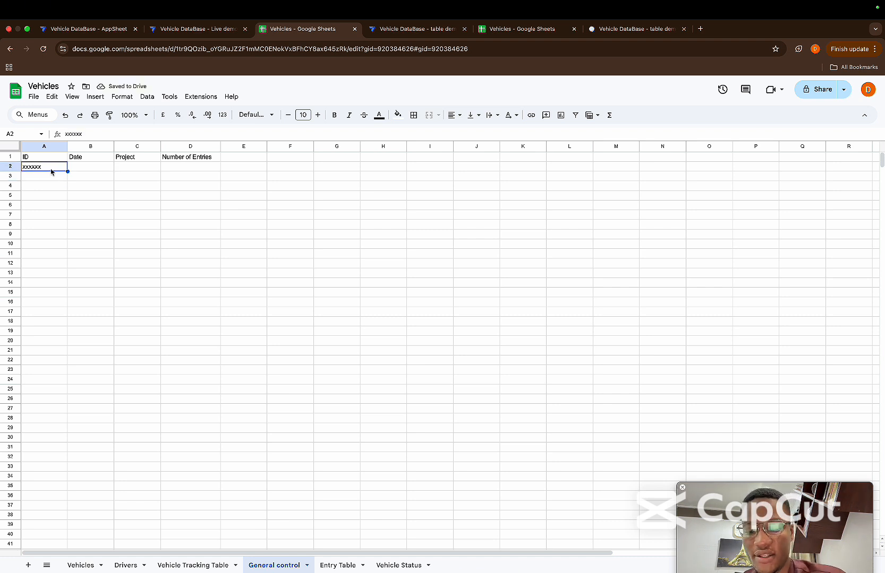
{"action": "type", "text": "kajfjfi23"}
{"action": "key", "text": "Return"}
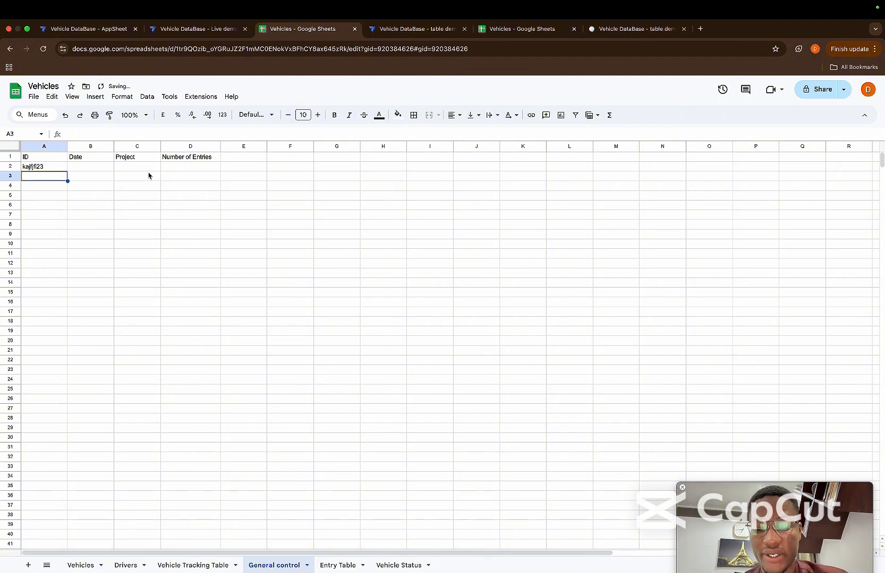
Copy all headers from ID to Recorded On in the Vehicle Tracking Table sheet into row 1 of the Entry Table sheet
{"action": "left_click", "coordinate": [331, 567]}
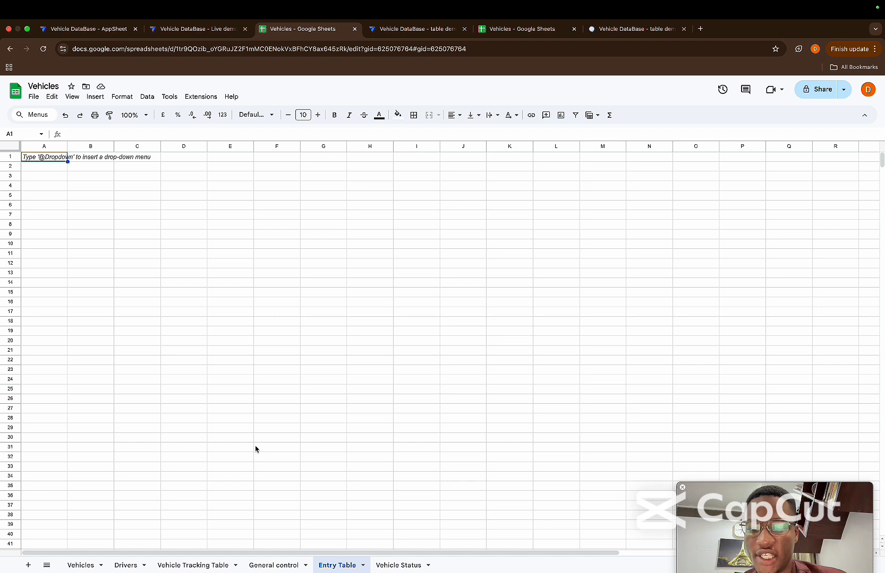
{"action": "left_click", "coordinate": [179, 564]}
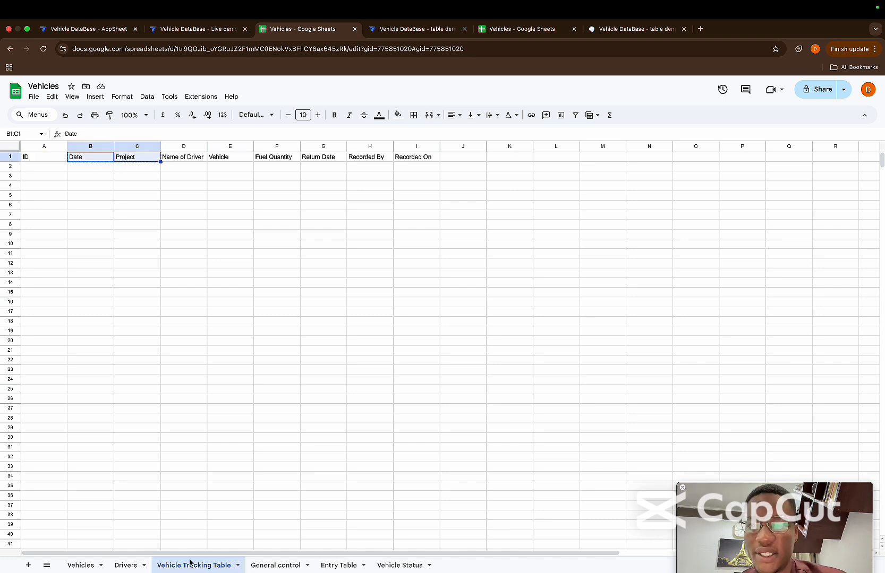
{"action": "left_click", "coordinate": [32, 160]}
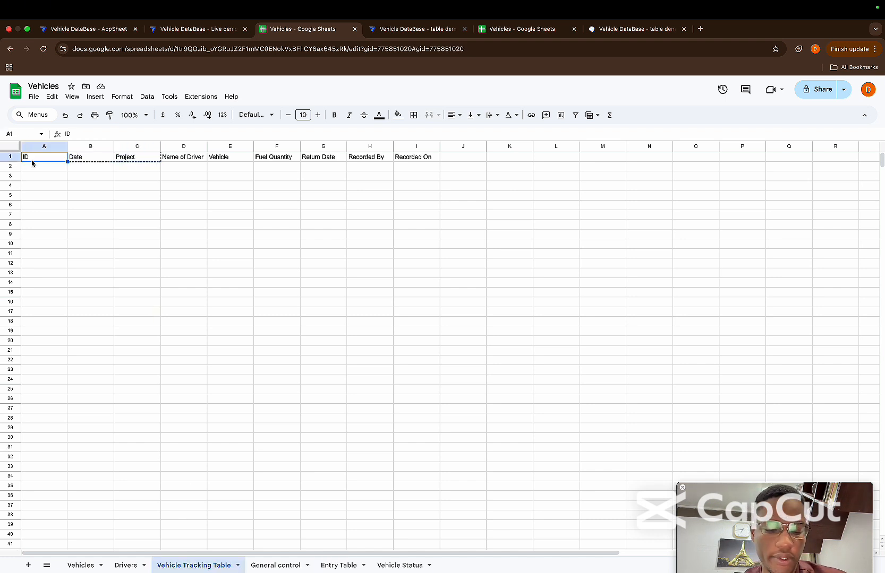
{"action": "key", "text": "shift+Right"}
{"action": "key", "text": "shift+Right"}
{"action": "key", "text": "shift+Right"}
{"action": "key", "text": "shift+Right"}
{"action": "key", "text": "shift+Right"}
{"action": "key", "text": "shift+Right"}
{"action": "key", "text": "shift+Right"}
{"action": "key", "text": "shift+Right"}
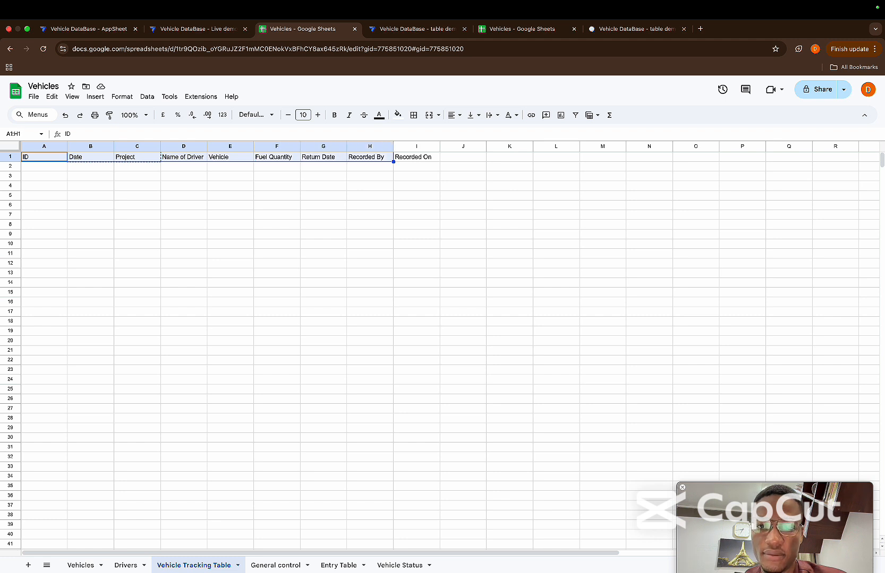
{"action": "key", "text": "ctrl+c"}
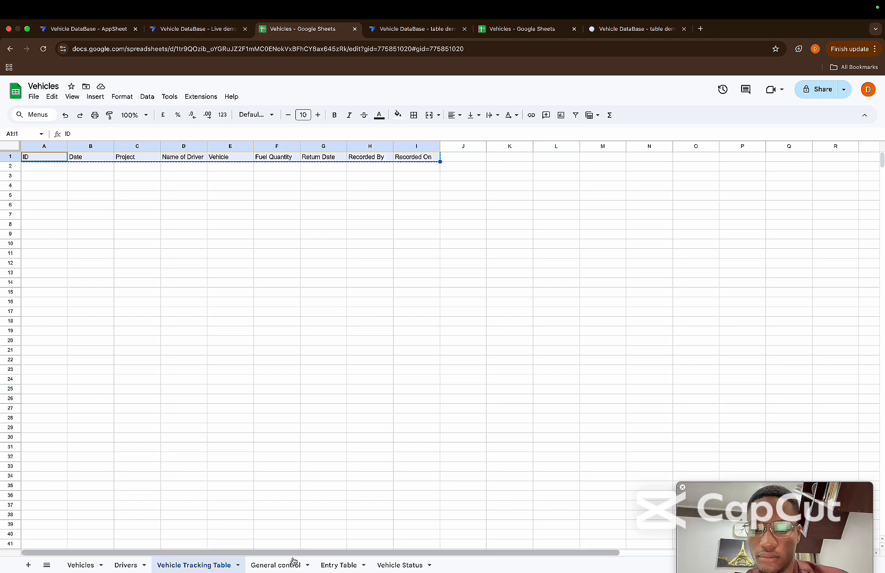
{"action": "left_click", "coordinate": [340, 566]}
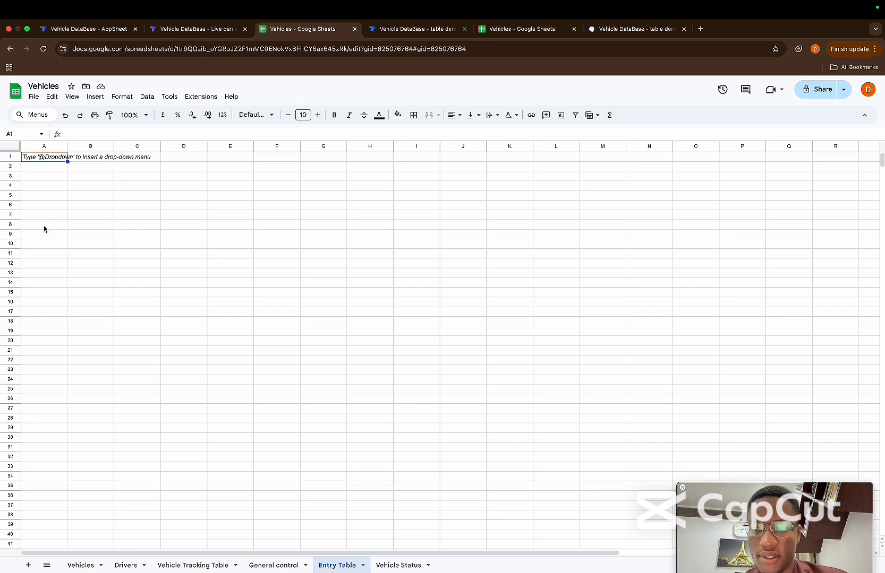
{"action": "key", "text": "ctrl+v"}
Review each Entry Table header from ID to Recorded On to decide which columns are needed
{"action": "left_click", "coordinate": [37, 159]}
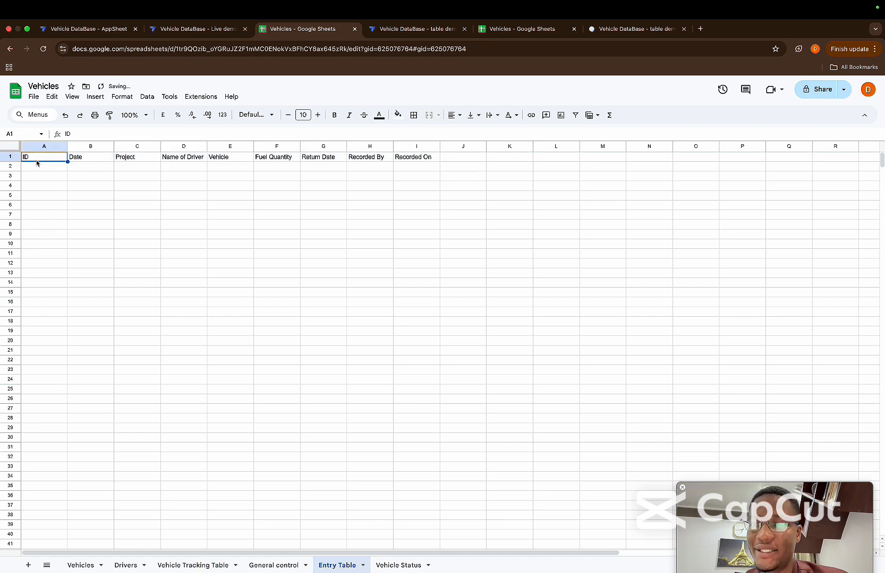
{"action": "left_click", "coordinate": [76, 159]}
{"action": "left_click", "coordinate": [126, 159]}
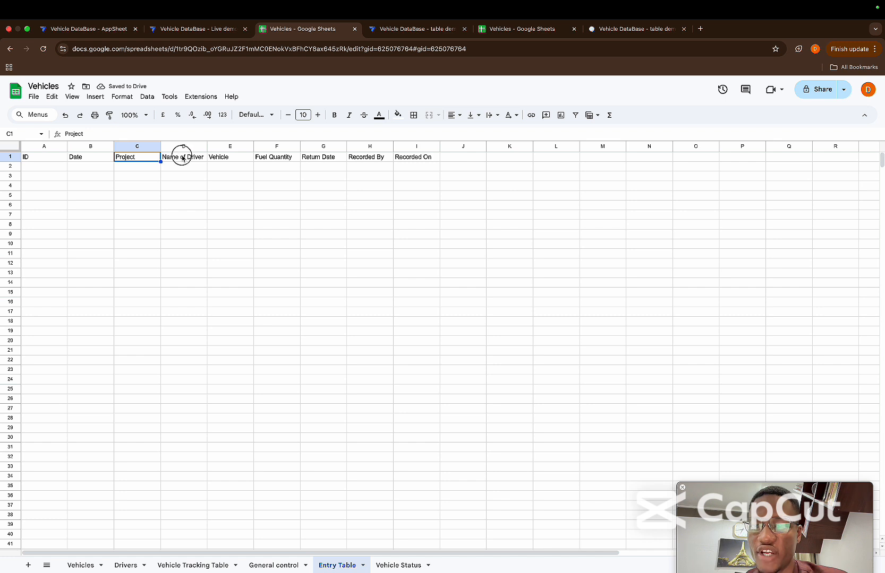
{"action": "left_click", "coordinate": [183, 158]}
{"action": "left_click", "coordinate": [224, 159]}
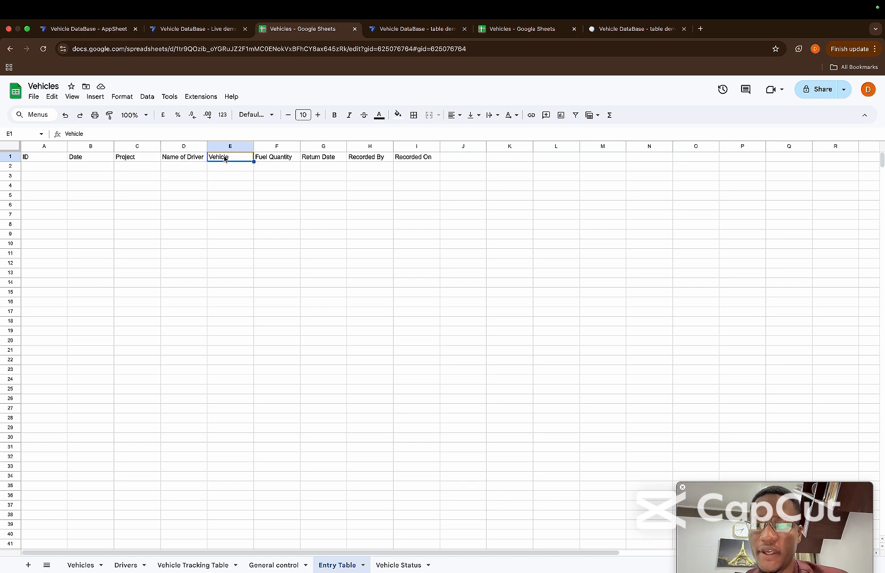
{"action": "left_click", "coordinate": [275, 161]}
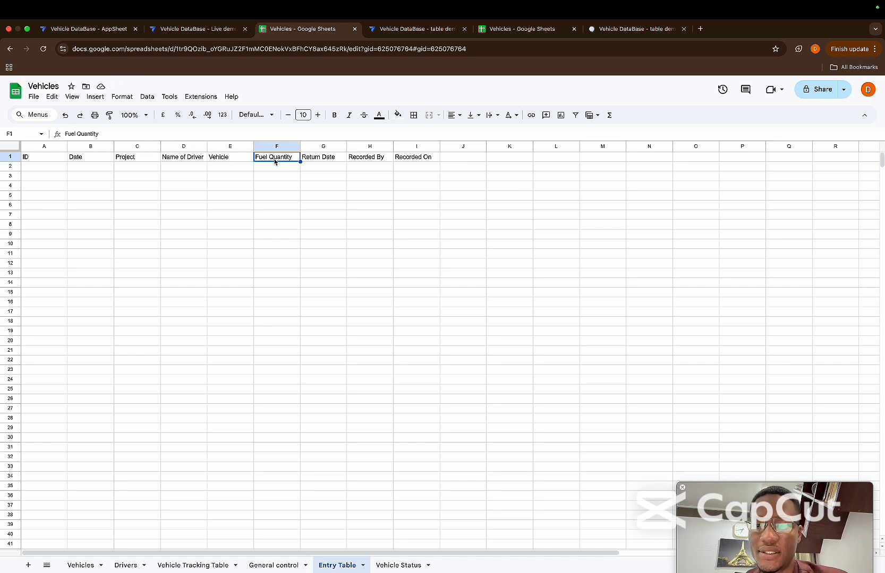
{"action": "left_click", "coordinate": [328, 162]}
{"action": "left_click", "coordinate": [375, 159]}
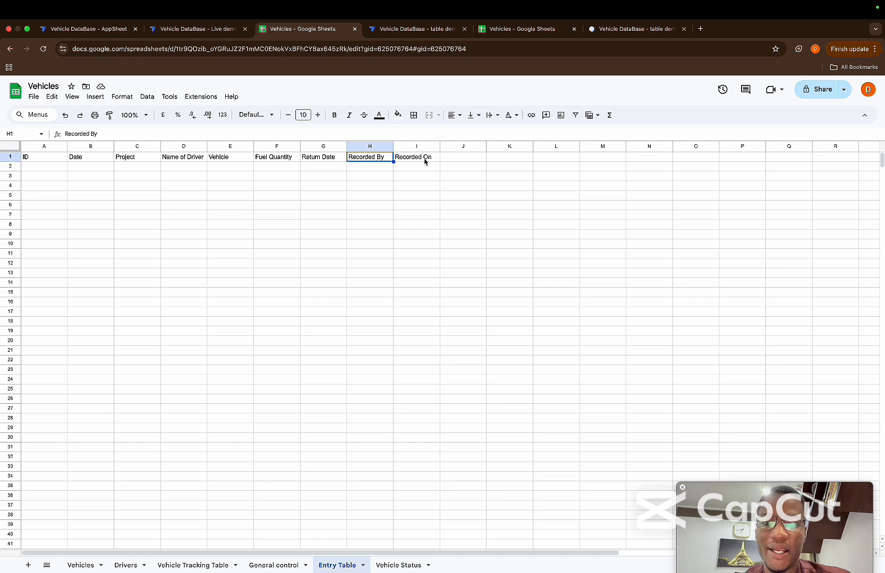
{"action": "left_click", "coordinate": [425, 160]}
Clear the Recorded By and Recorded On columns from the Entry Table sheet and select the Date and Project columns
{"action": "left_click", "coordinate": [370, 146]}
{"action": "left_click_drag", "start_coordinate": [370, 146], "coordinate": [419, 135]}
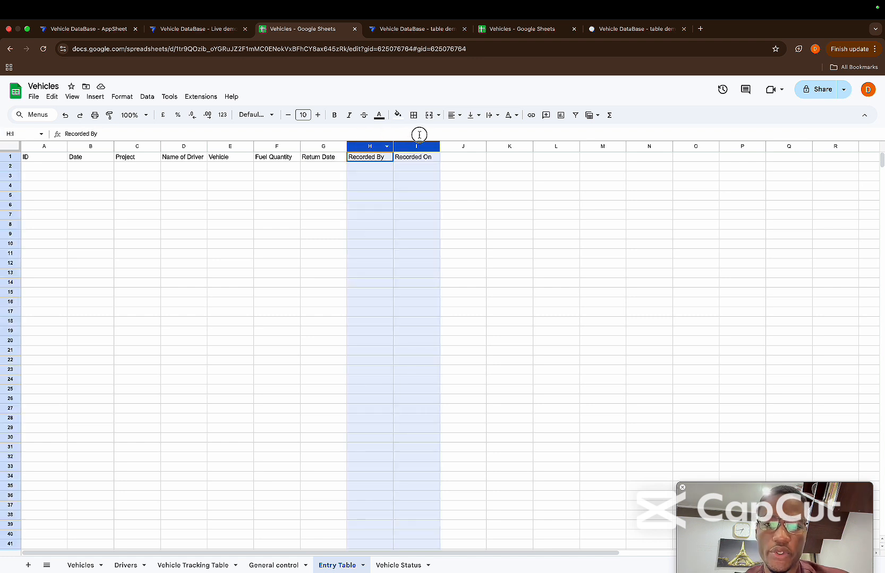
{"action": "key", "text": "Delete"}
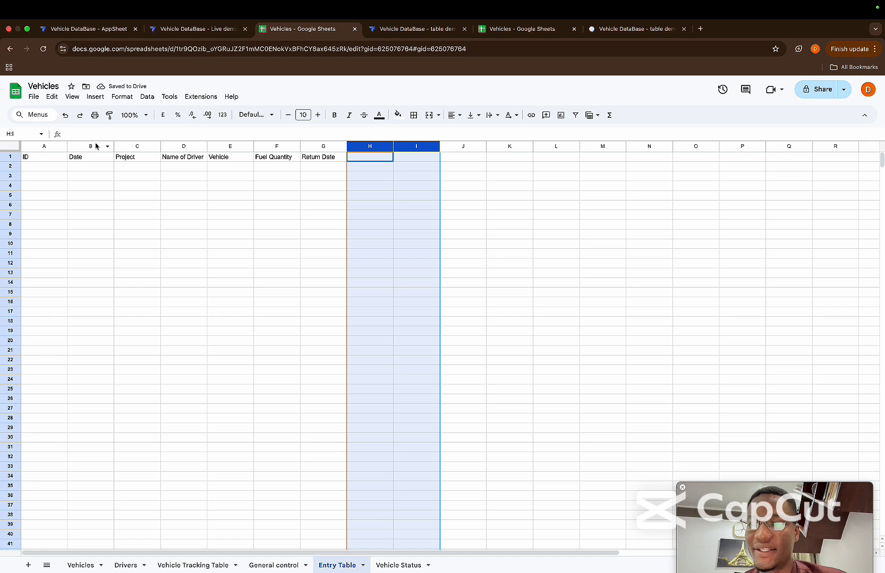
{"action": "left_click_drag", "start_coordinate": [92, 146], "coordinate": [122, 144]}
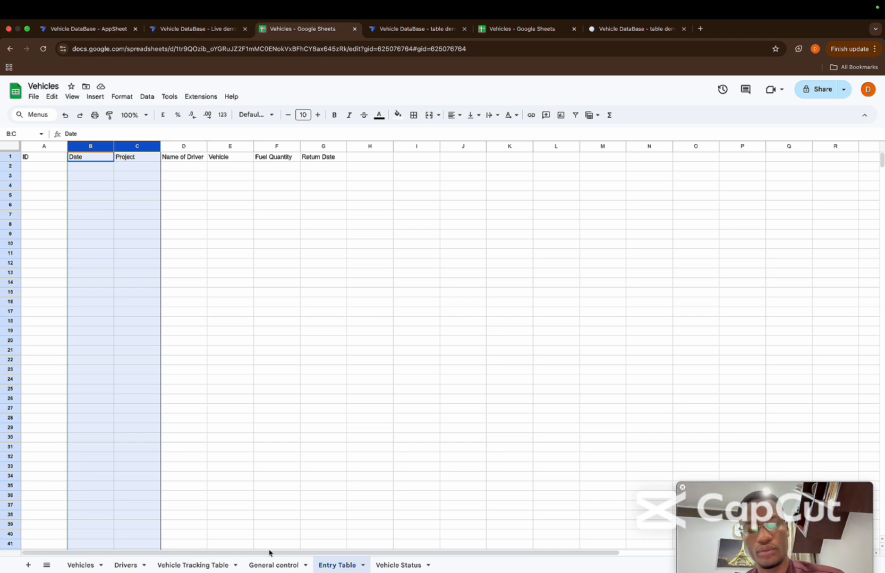
Compare the column headers of the Vehicle Tracking Table, Entry Table and General control sheets
{"action": "left_click", "coordinate": [191, 566]}
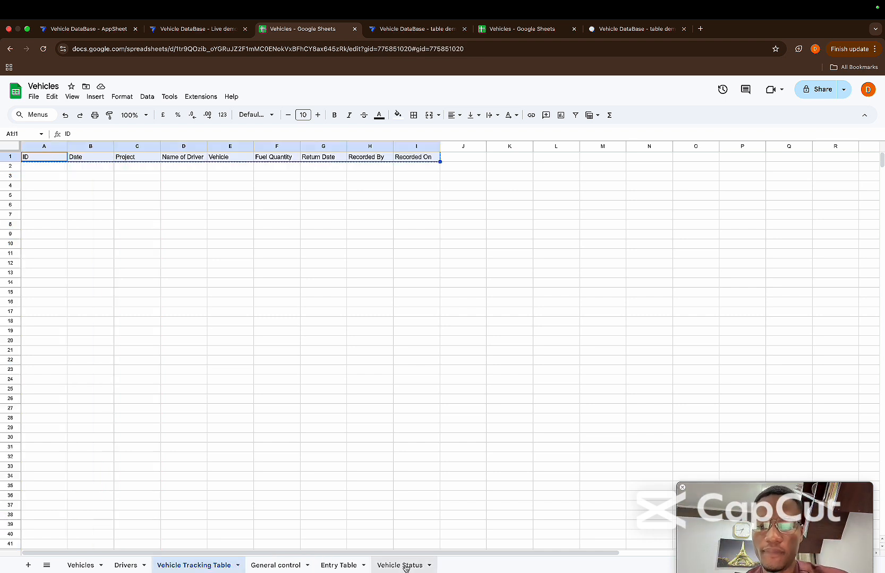
{"action": "left_click", "coordinate": [354, 567]}
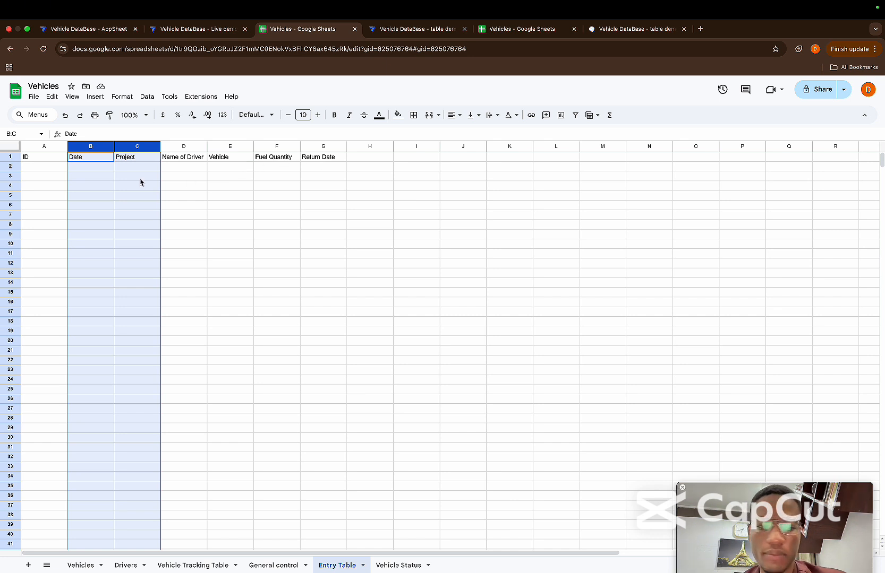
{"action": "left_click", "coordinate": [40, 167]}
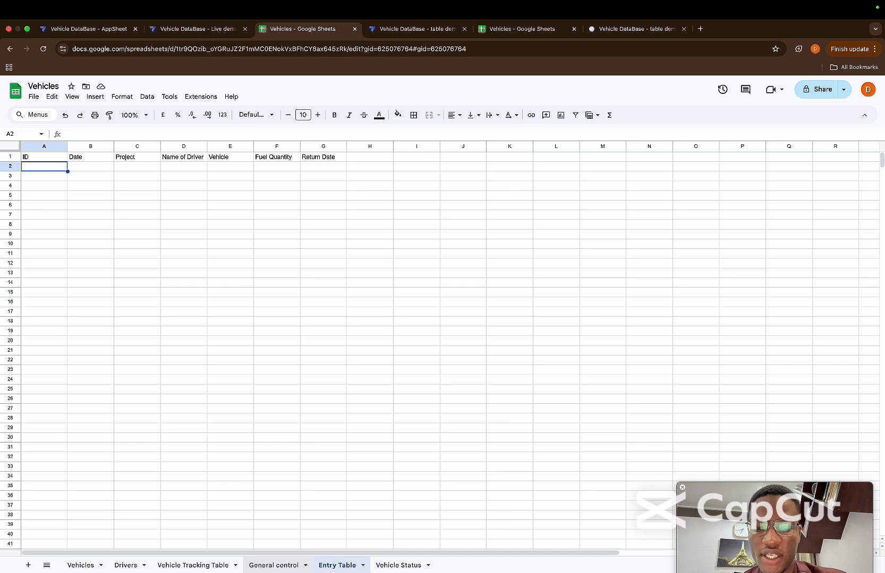
{"action": "left_click", "coordinate": [272, 567]}
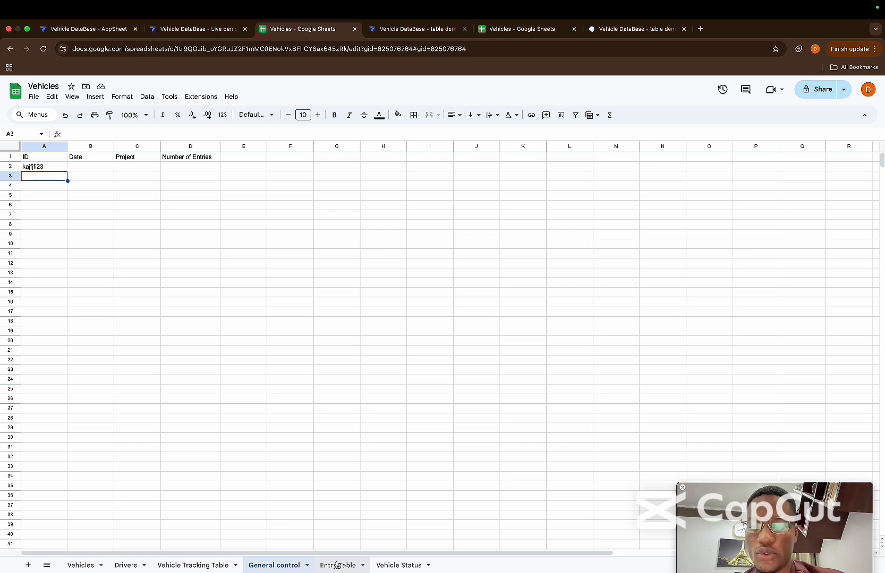
Insert an empty column before Date in the Entry Table sheet and give it the header GC ID
{"action": "left_click", "coordinate": [337, 565]}
{"action": "left_click", "coordinate": [88, 147]}
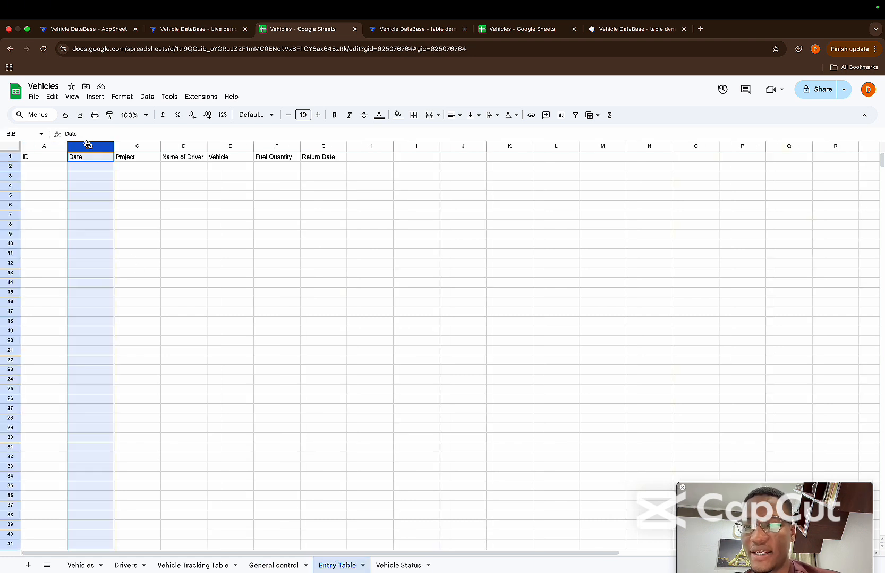
{"action": "right_click", "coordinate": [87, 148]}
{"action": "left_click", "coordinate": [118, 222]}
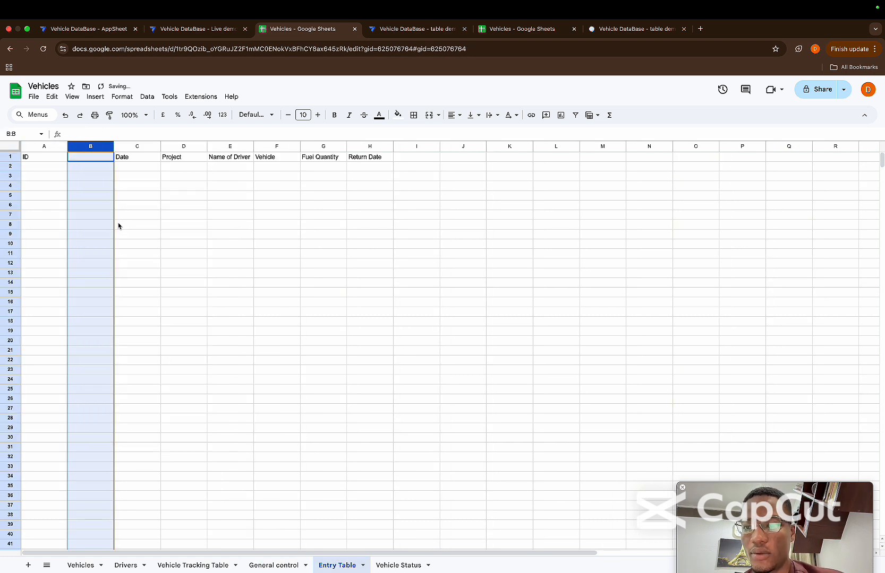
{"action": "left_click", "coordinate": [83, 157]}
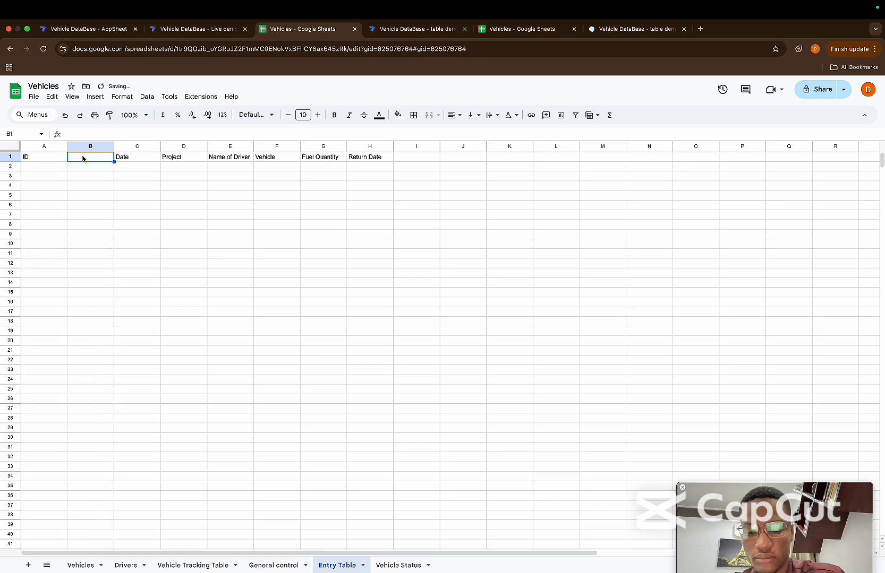
{"action": "type", "text": "GC ID"}
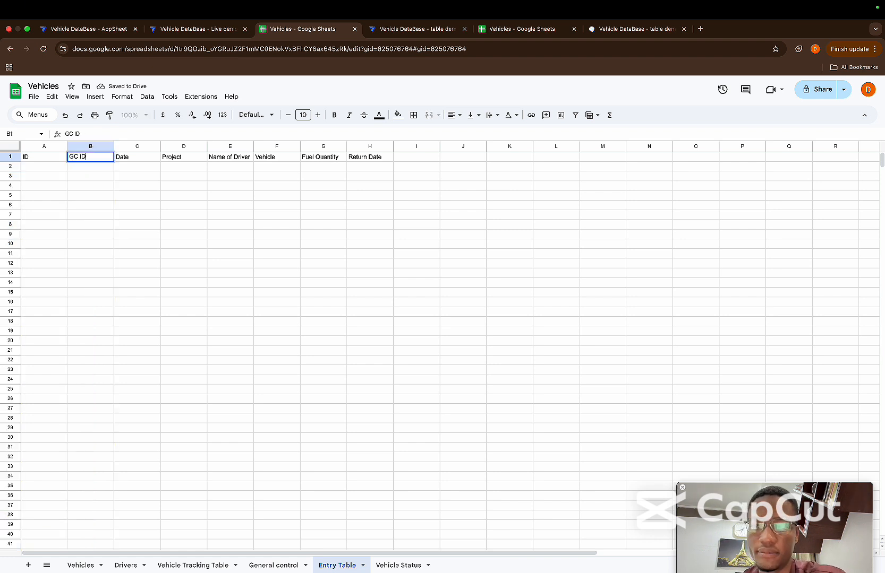
{"action": "key", "text": "Return"}
Copy the ID kajfjfi23 from the General control sheet into cell B2 under GC ID in the Entry Table sheet
{"action": "left_click", "coordinate": [272, 565]}
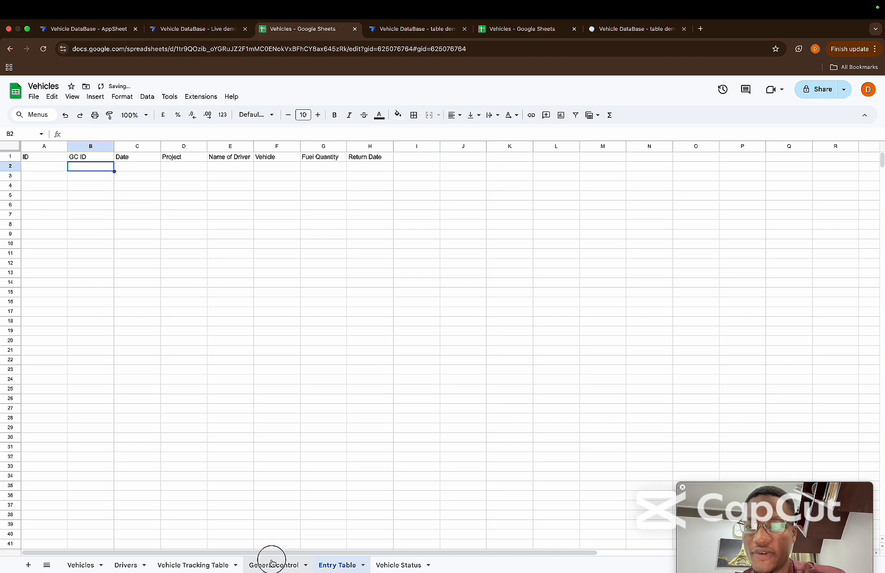
{"action": "left_click", "coordinate": [52, 168]}
{"action": "key", "text": "ctrl+c"}
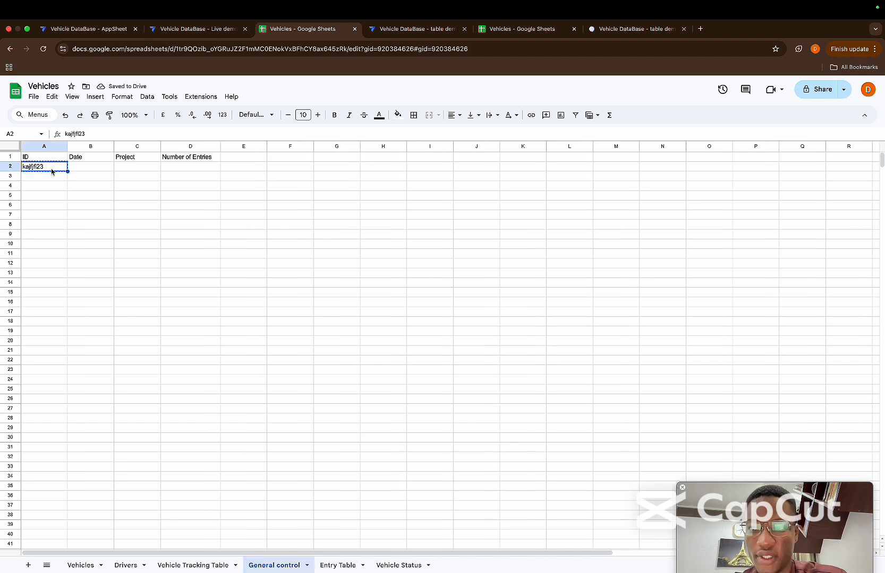
{"action": "left_click", "coordinate": [331, 562]}
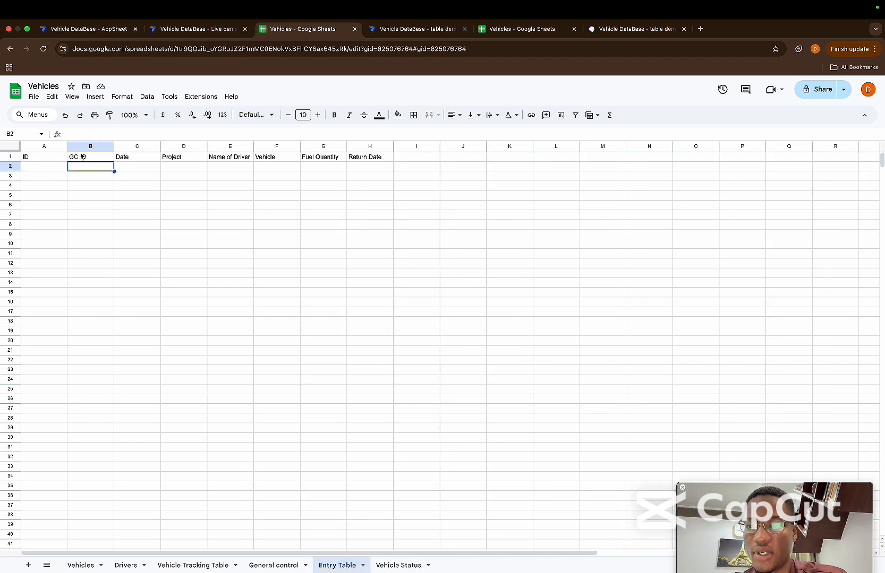
{"action": "key", "text": "ctrl+v"}
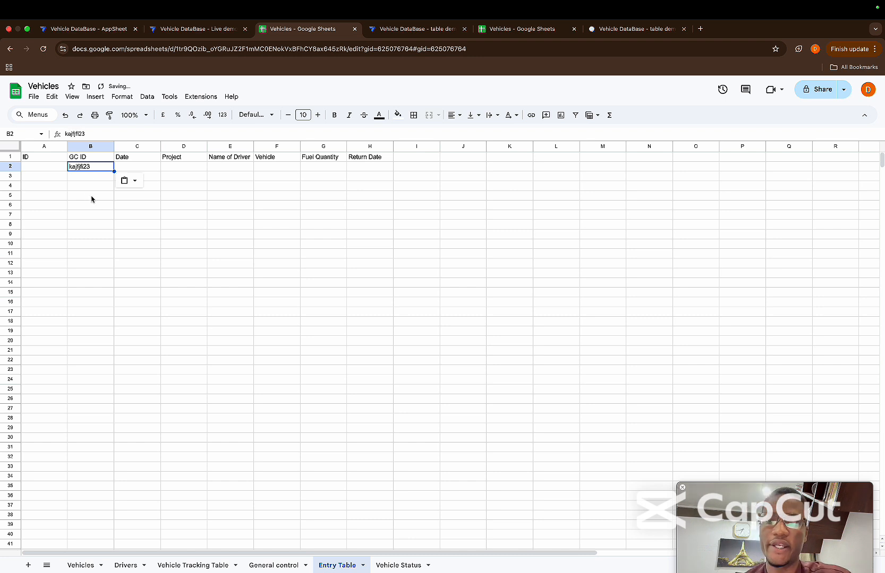
{"action": "left_click", "coordinate": [85, 188]}
{"action": "left_click", "coordinate": [47, 169]}
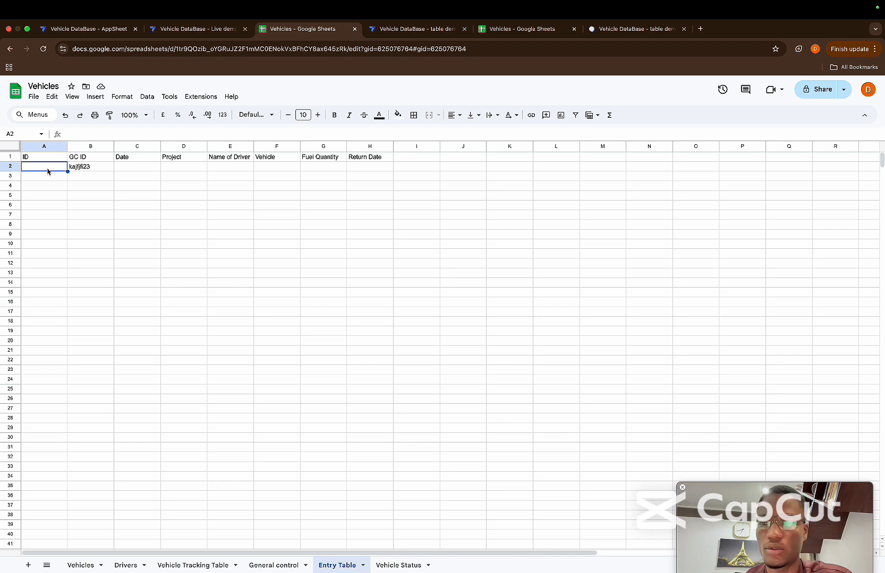
Enter 7 as the Number of Entries for the record in the General control sheet
{"action": "left_click", "coordinate": [277, 566]}
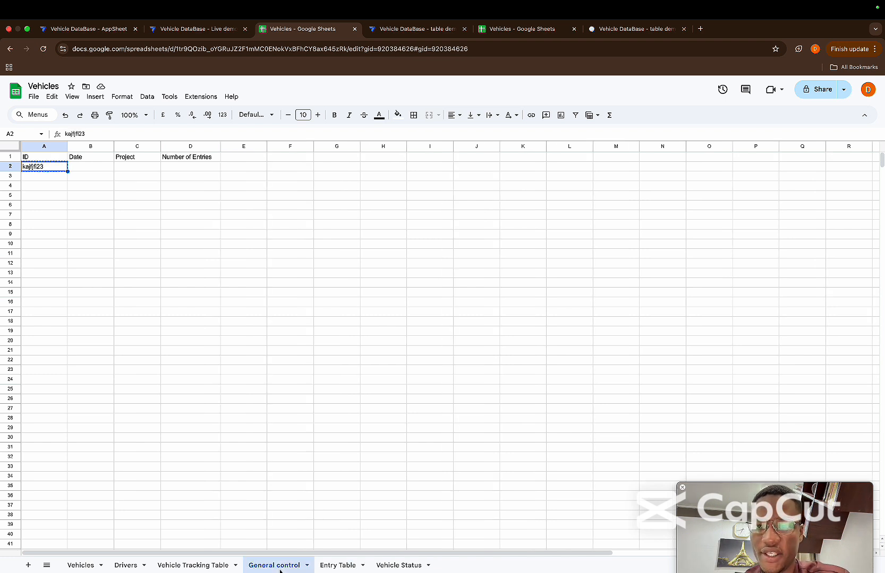
{"action": "left_click", "coordinate": [199, 171]}
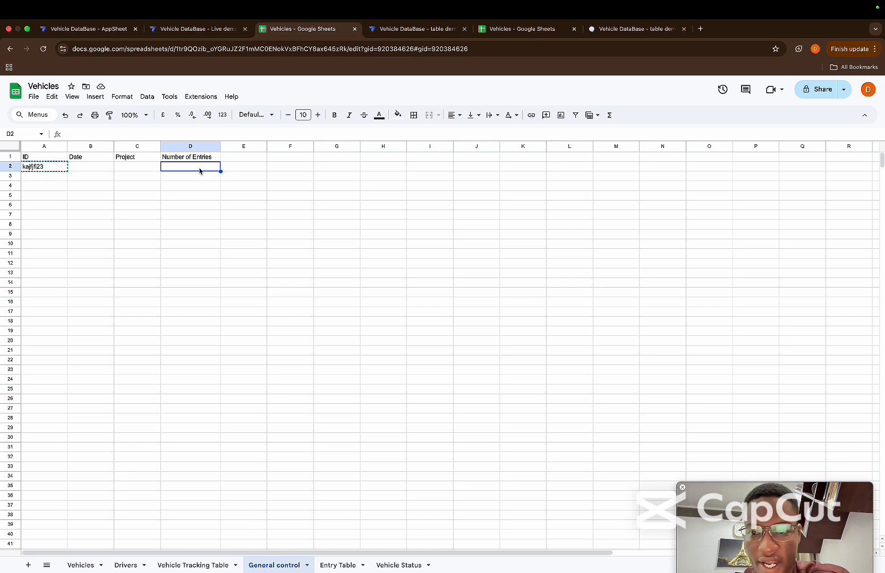
{"action": "type", "text": "7"}
{"action": "key", "text": "Return"}
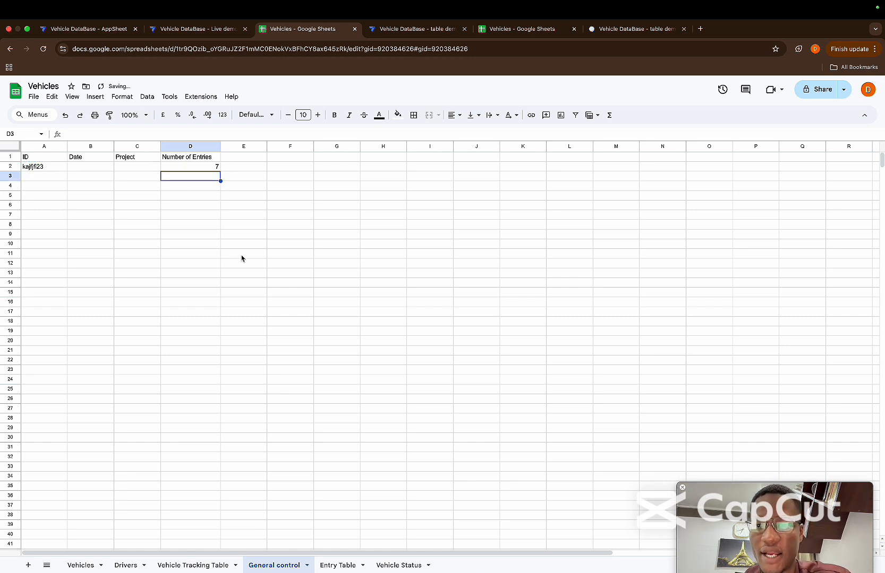
Highlight rows 2 to 8 of the Entry Table sheet to illustrate the seven requested entries
{"action": "left_click", "coordinate": [338, 566]}
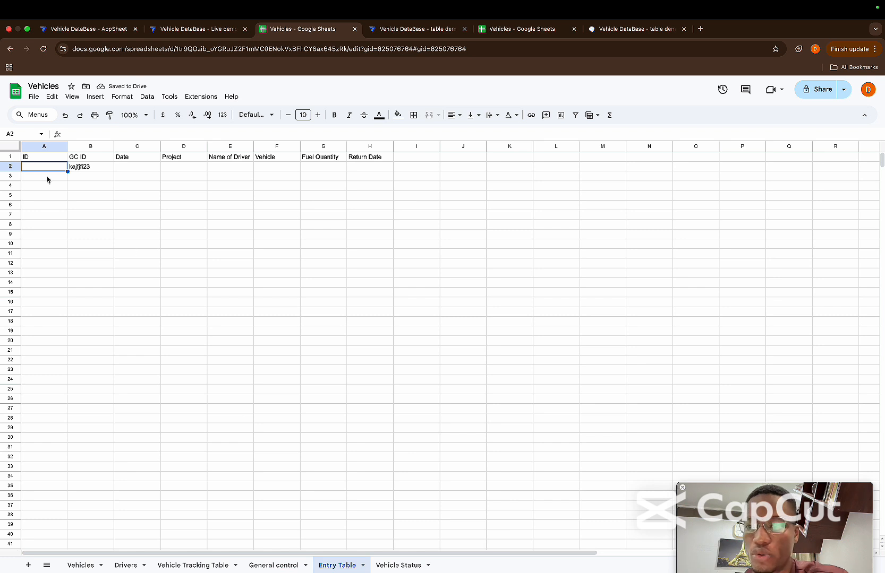
{"action": "left_click", "coordinate": [17, 165]}
{"action": "left_click_drag", "start_coordinate": [16, 201], "coordinate": [11, 226]}
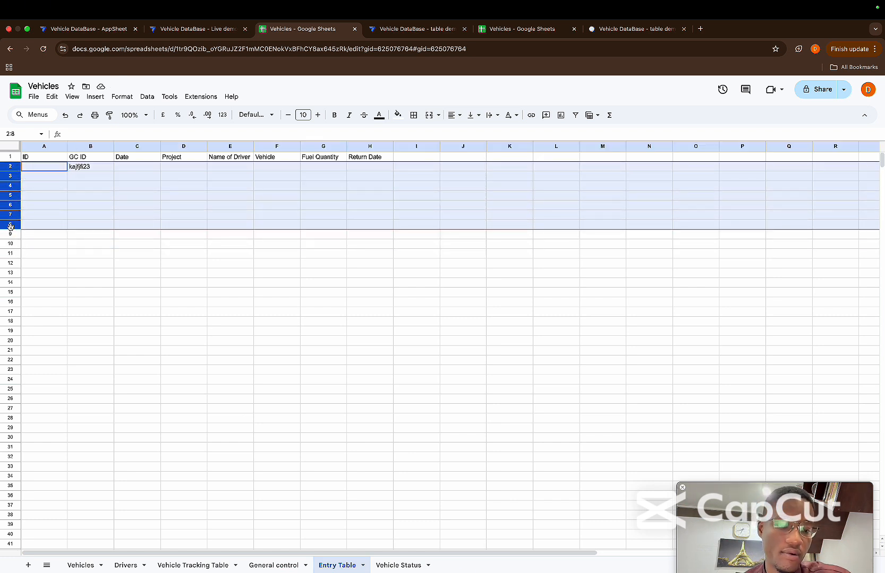
{"action": "left_click", "coordinate": [164, 237]}
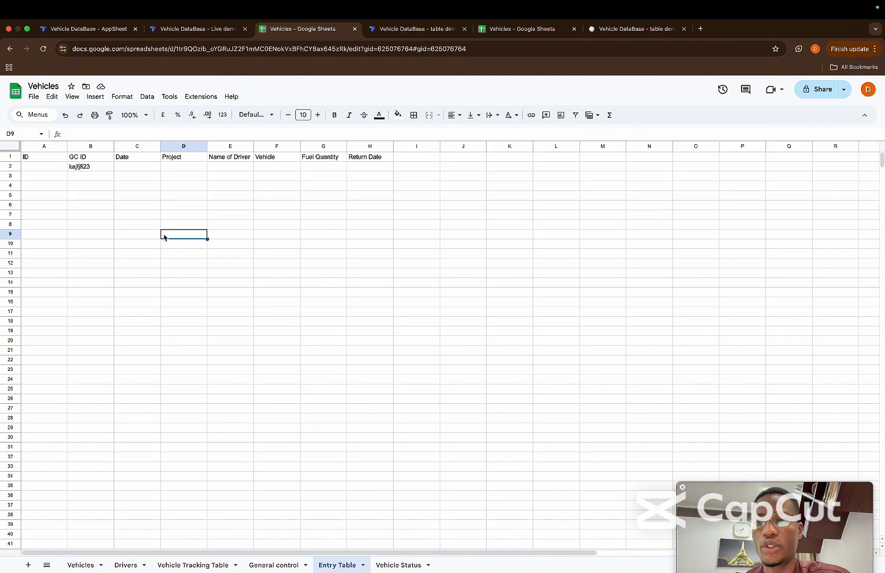
Enter the IDs 1, 2, 3 and 4 in cells A2 to A5 of the Entry Table sheet
{"action": "left_click", "coordinate": [42, 171]}
{"action": "type", "text": "1"}
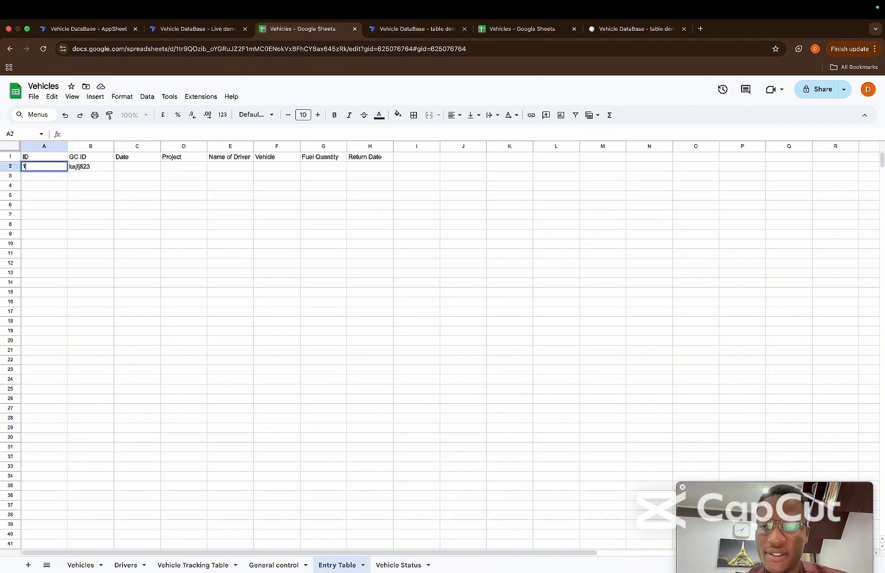
{"action": "key", "text": "Return"}
{"action": "type", "text": "2"}
{"action": "key", "text": "Return"}
{"action": "type", "text": "3"}
{"action": "key", "text": "Return"}
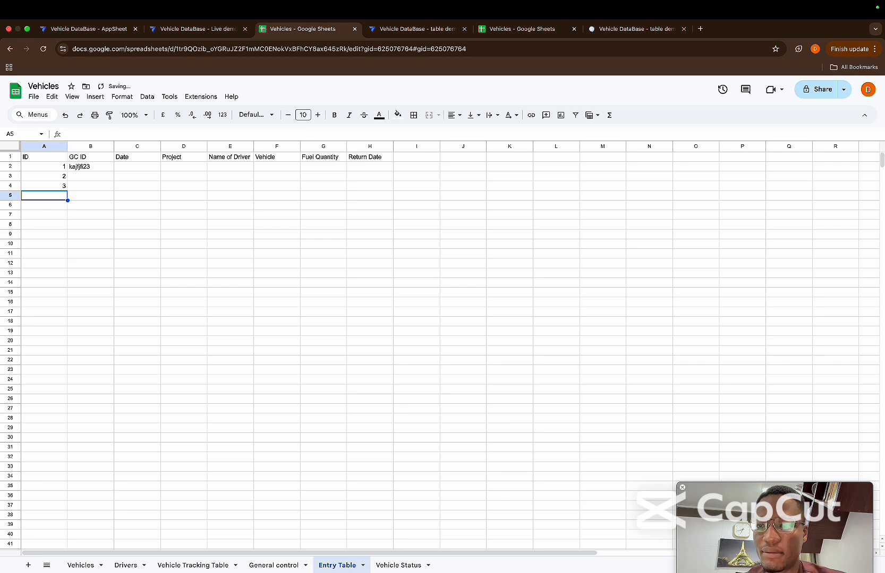
{"action": "type", "text": "4"}
{"action": "key", "text": "Return"}
Extend the ID number series from A2:A5 down to 20 in cell A21
{"action": "key", "text": "Up"}
{"action": "key", "text": "Up"}
{"action": "key", "text": "Up"}
{"action": "key", "text": "Up"}
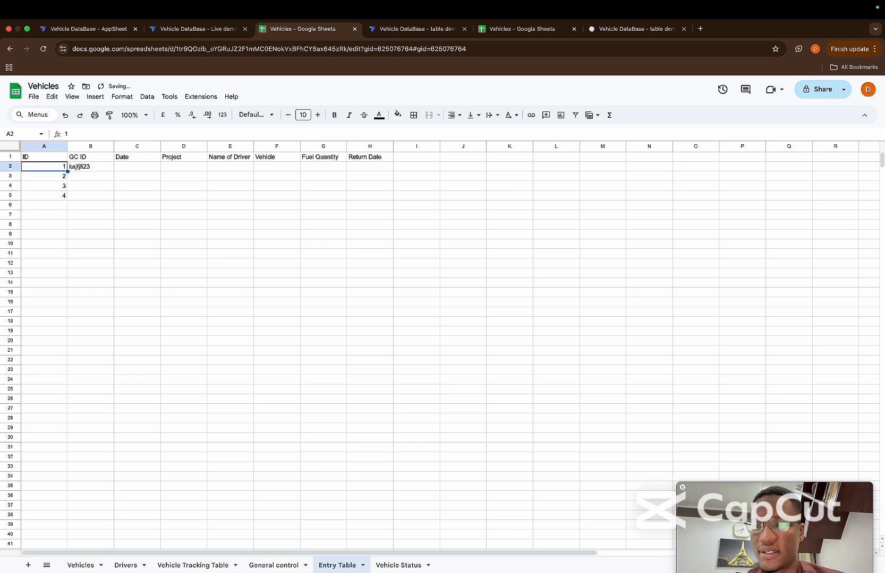
{"action": "key", "text": "shift+Down"}
{"action": "key", "text": "shift+Down"}
{"action": "key", "text": "shift+Down"}
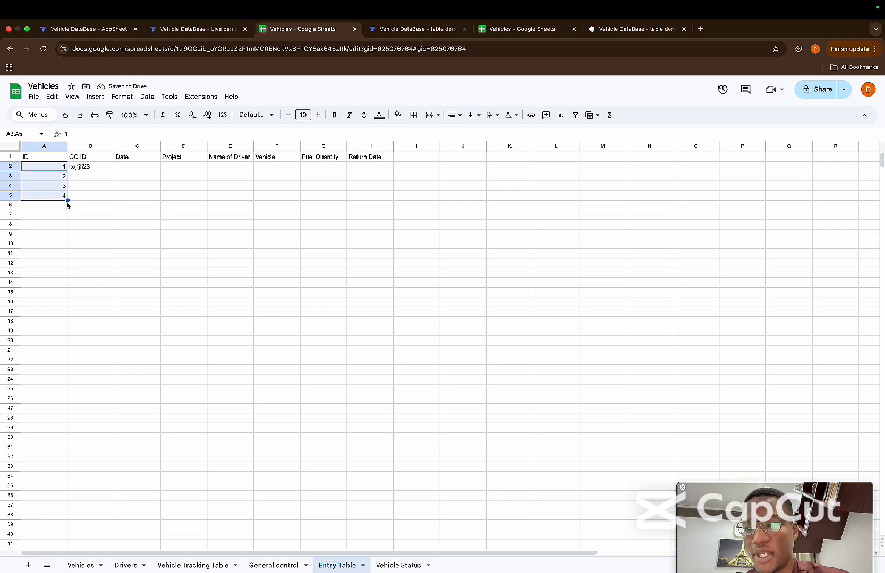
{"action": "left_click_drag", "start_coordinate": [67, 201], "coordinate": [63, 351]}
{"action": "left_click", "coordinate": [69, 382]}
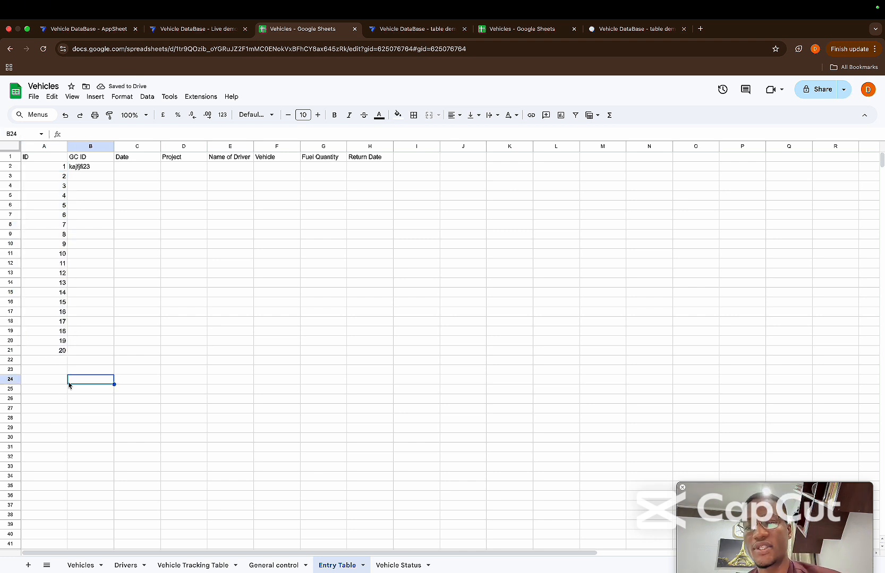
Copy the GC ID kajfjfi23 from B2 down the column to B21 so all 20 rows carry it
{"action": "left_click", "coordinate": [90, 169]}
{"action": "key", "text": "shift+Down"}
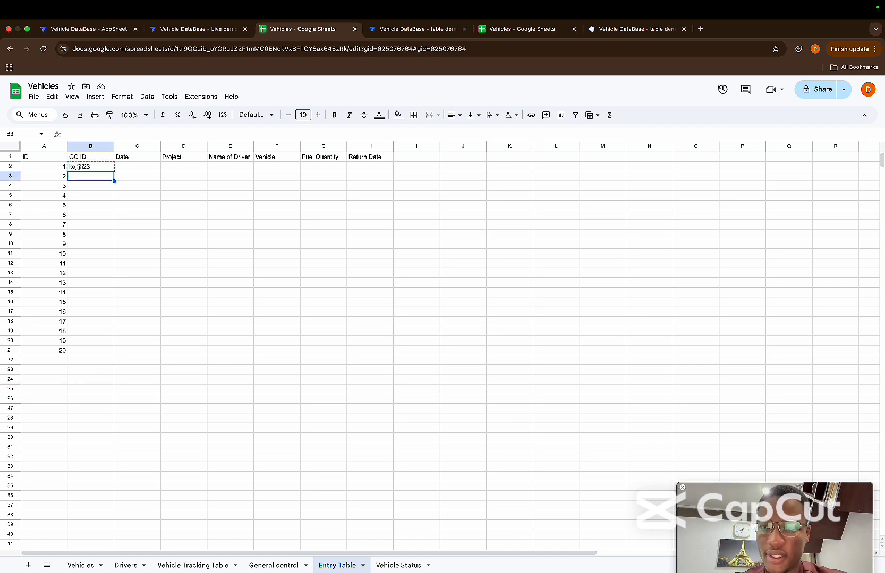
{"action": "key", "text": "super+c"}
{"action": "key", "text": "shift+Down"}
{"action": "key", "text": "shift+Down"}
{"action": "key", "text": "shift+Down"}
{"action": "key", "text": "shift+Down"}
{"action": "key", "text": "shift+Down"}
{"action": "key", "text": "shift+Down"}
{"action": "key", "text": "shift+Down"}
{"action": "key", "text": "shift+Down"}
{"action": "key", "text": "shift+Down"}
{"action": "key", "text": "shift+Down"}
{"action": "key", "text": "shift+Down"}
{"action": "key", "text": "shift+Down"}
{"action": "key", "text": "shift+Down"}
{"action": "key", "text": "shift+Down"}
{"action": "key", "text": "shift+Down"}
{"action": "key", "text": "shift+Down"}
{"action": "key", "text": "shift+Down"}
{"action": "key", "text": "shift+Down"}
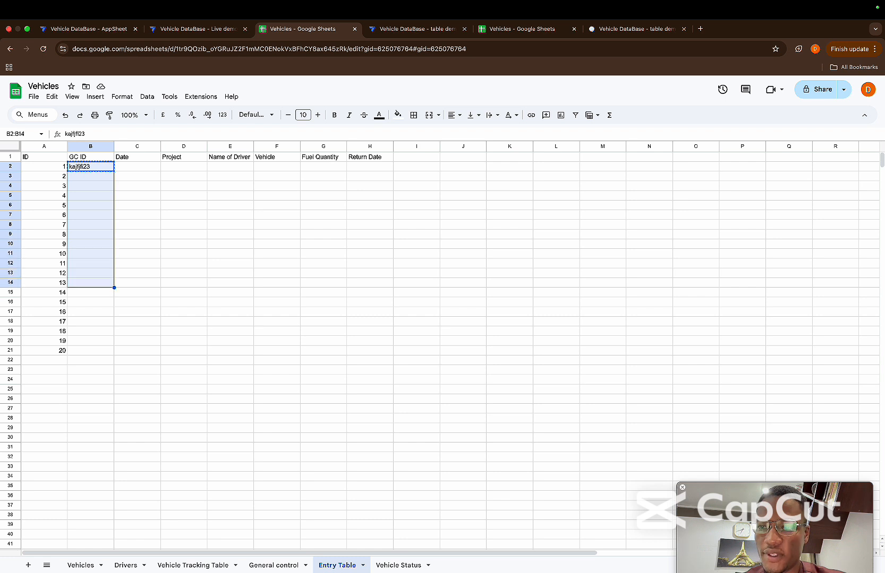
{"action": "key", "text": "super+v"}
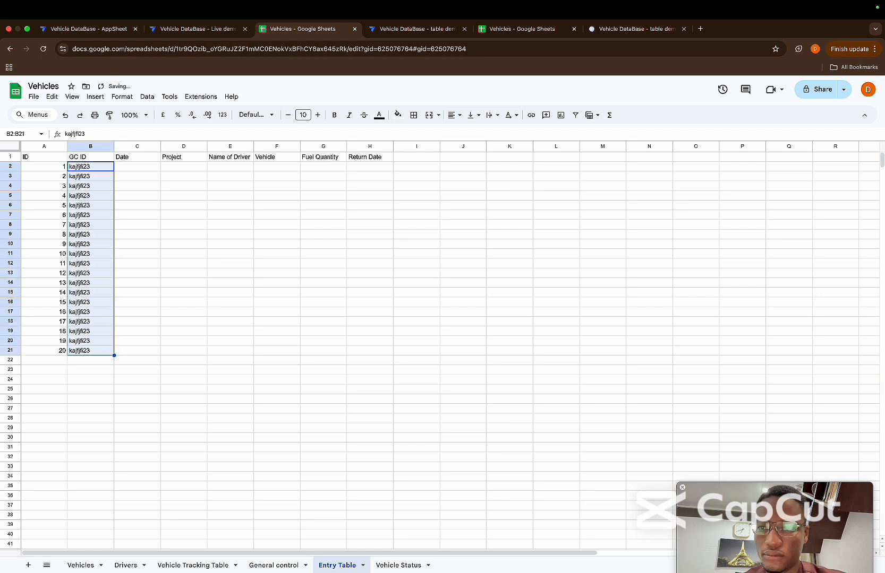
{"action": "left_click", "coordinate": [259, 238]}
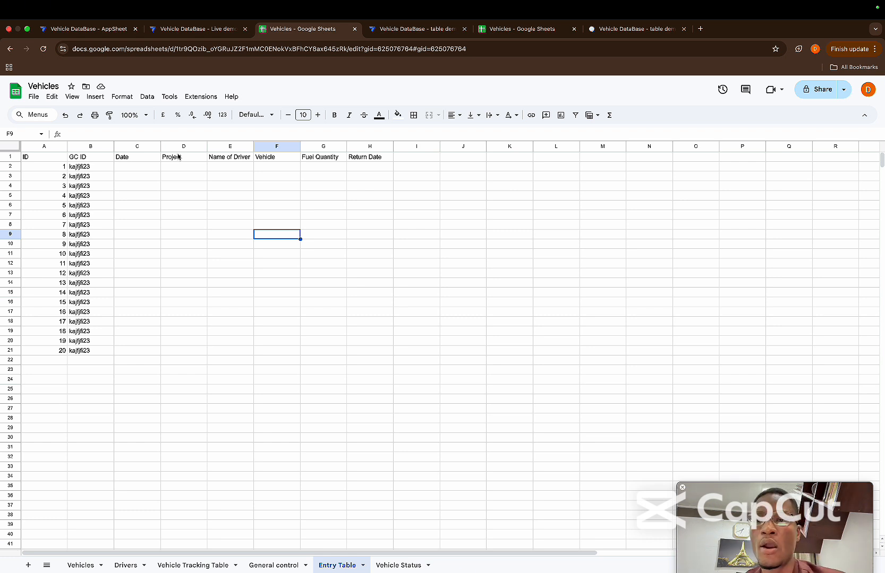
Switch to the Vehicle DataBase - Live demo app in AppSheet, reload the editor and start adding a new data source
{"action": "left_click", "coordinate": [172, 27]}
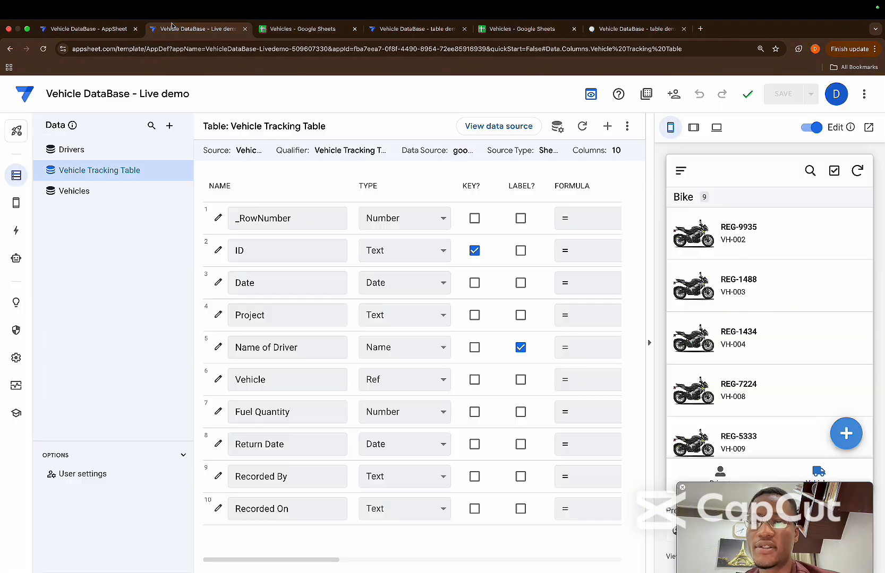
{"action": "left_click", "coordinate": [44, 50]}
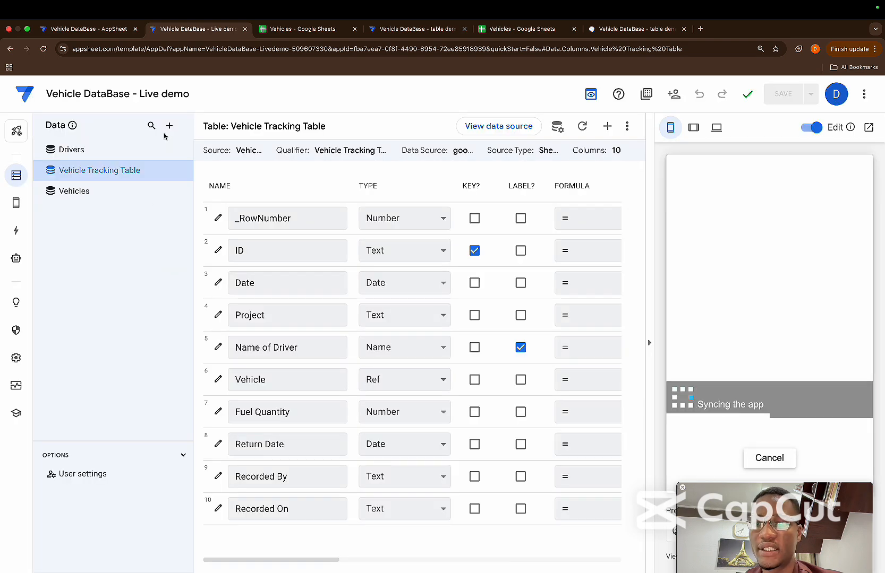
{"action": "left_click", "coordinate": [169, 127]}
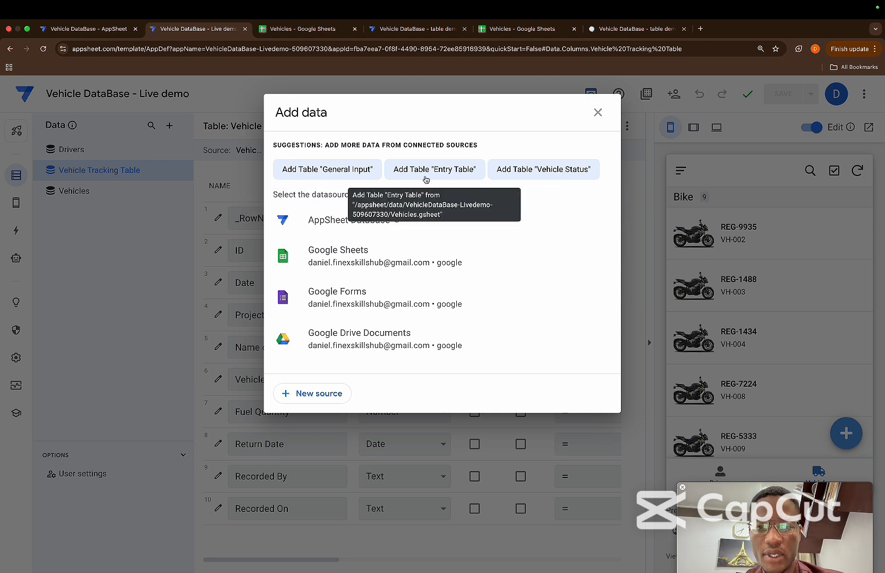
{"action": "left_click", "coordinate": [300, 29]}
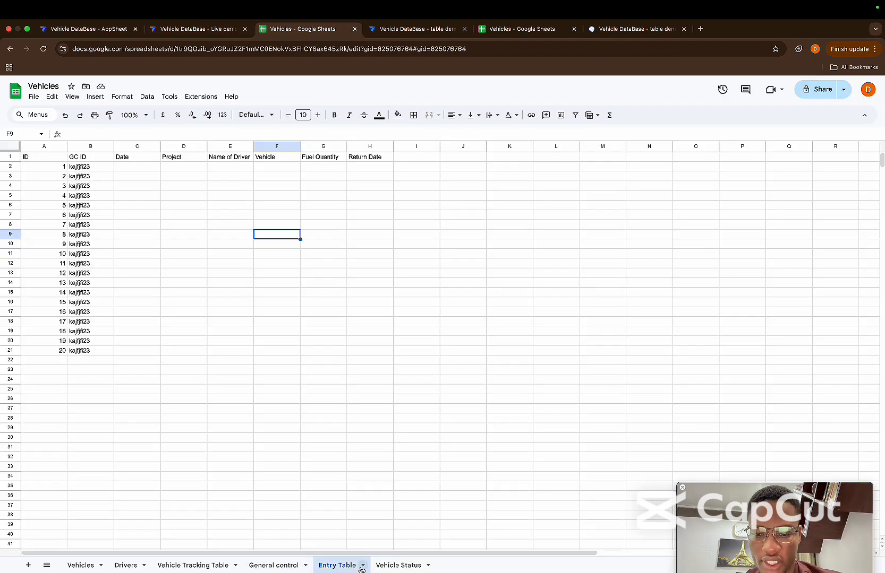
{"action": "left_click", "coordinate": [199, 30]}
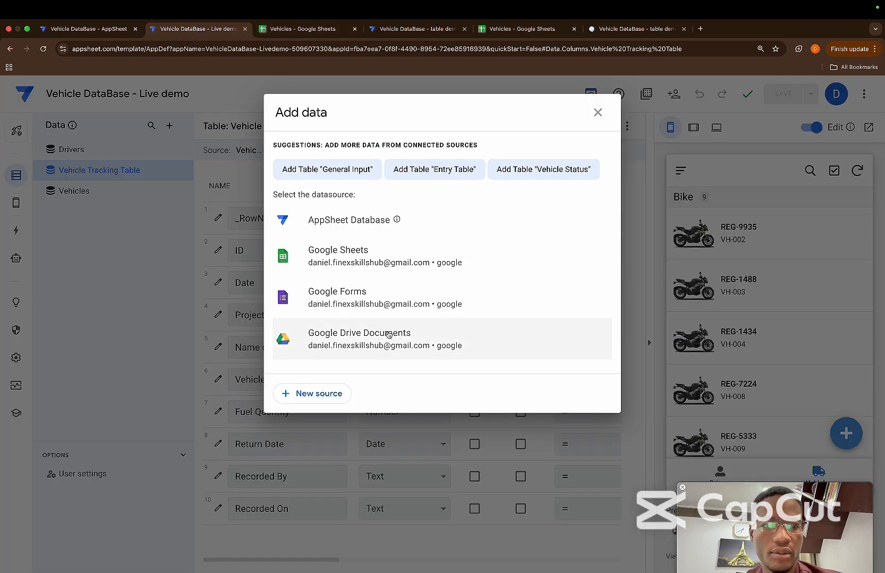
Create a new table from the General control worksheet and add it to the app
{"action": "left_click", "coordinate": [424, 170]}
{"action": "left_click", "coordinate": [608, 214]}
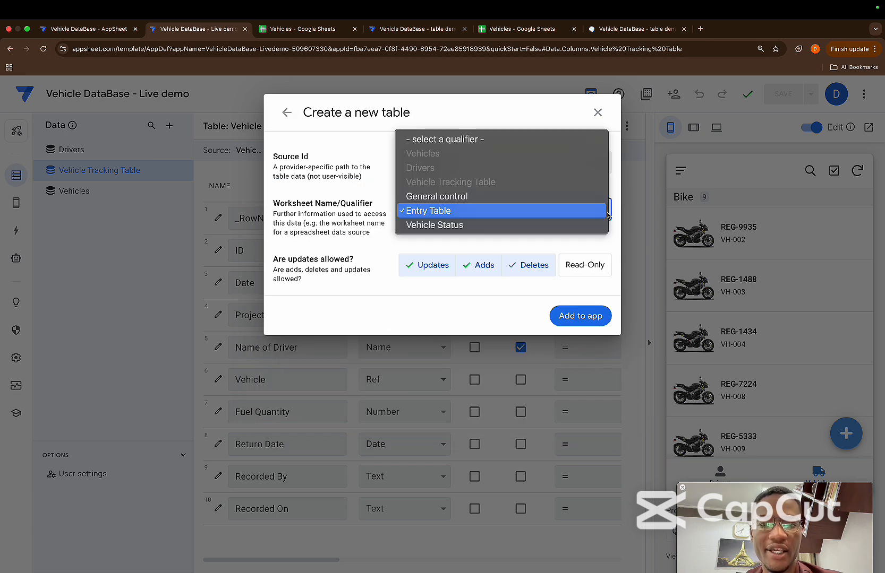
{"action": "left_click", "coordinate": [502, 203]}
{"action": "left_click", "coordinate": [574, 317]}
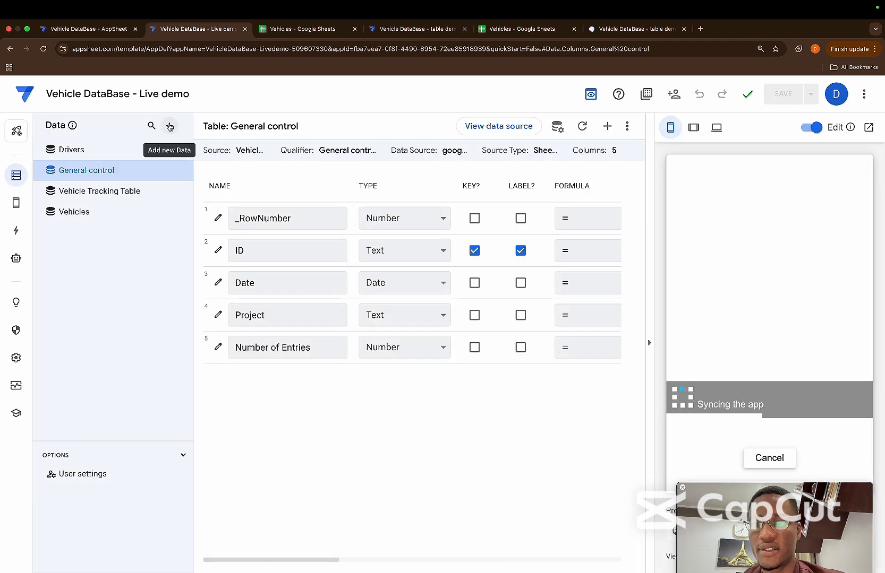
Create a new table from the Entry Table worksheet of the Vehicles spreadsheet and add it to the app
{"action": "left_click", "coordinate": [169, 126]}
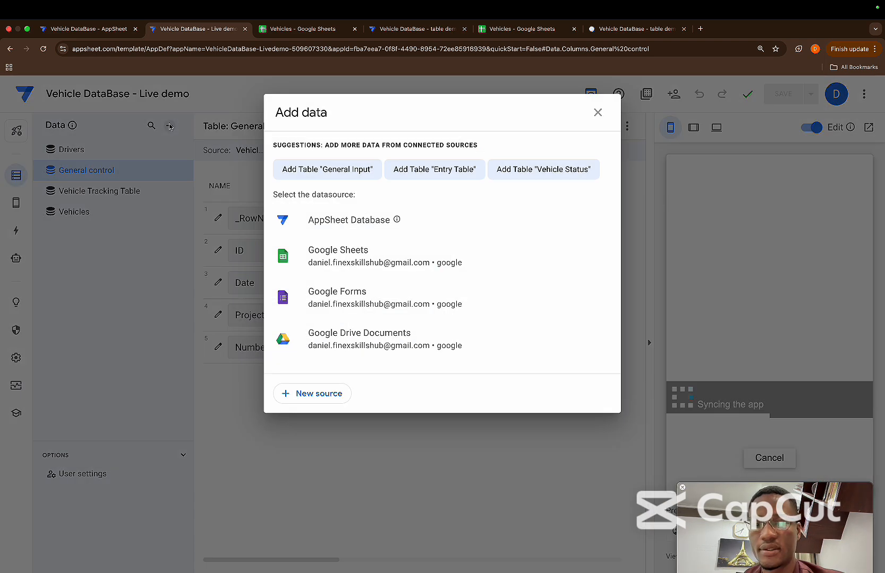
{"action": "left_click", "coordinate": [448, 167]}
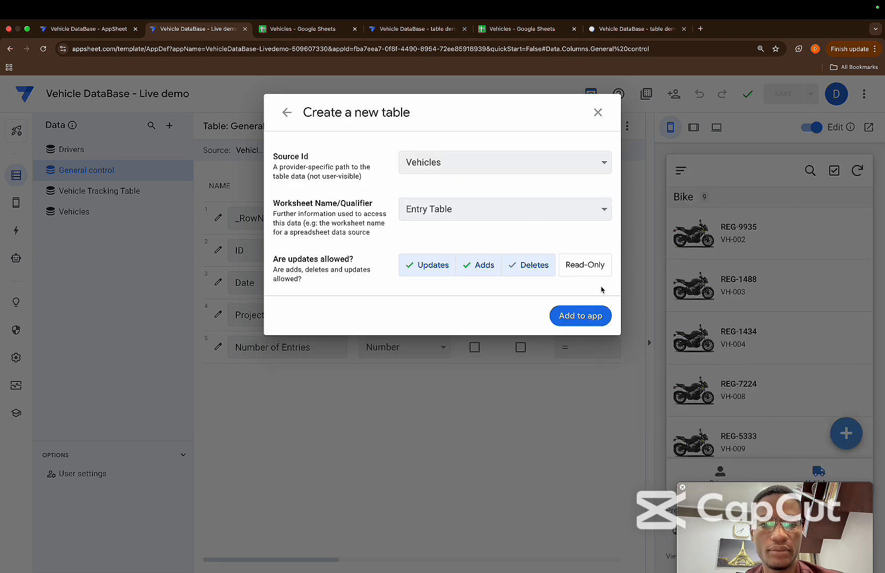
{"action": "left_click", "coordinate": [575, 322]}
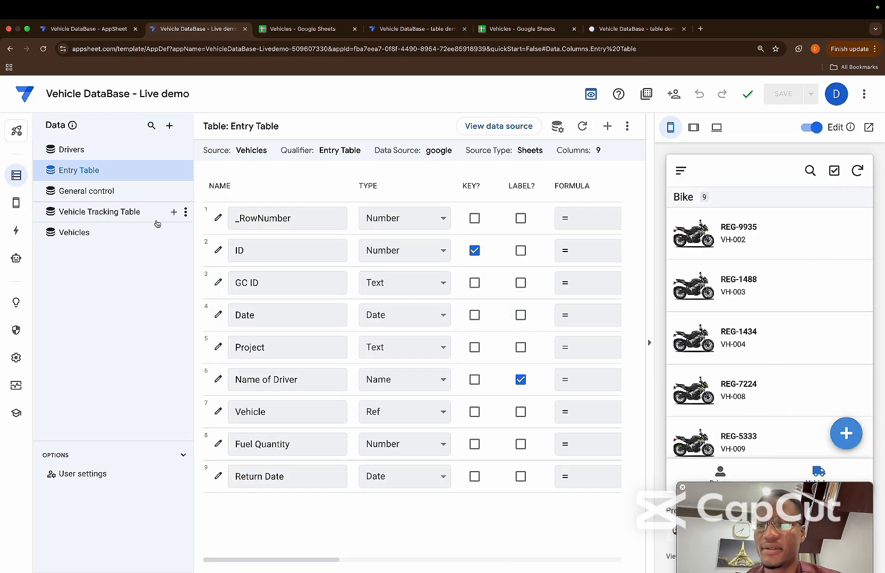
Change the General control table's Project column to type Enum and add the value Project A
{"action": "left_click", "coordinate": [122, 199]}
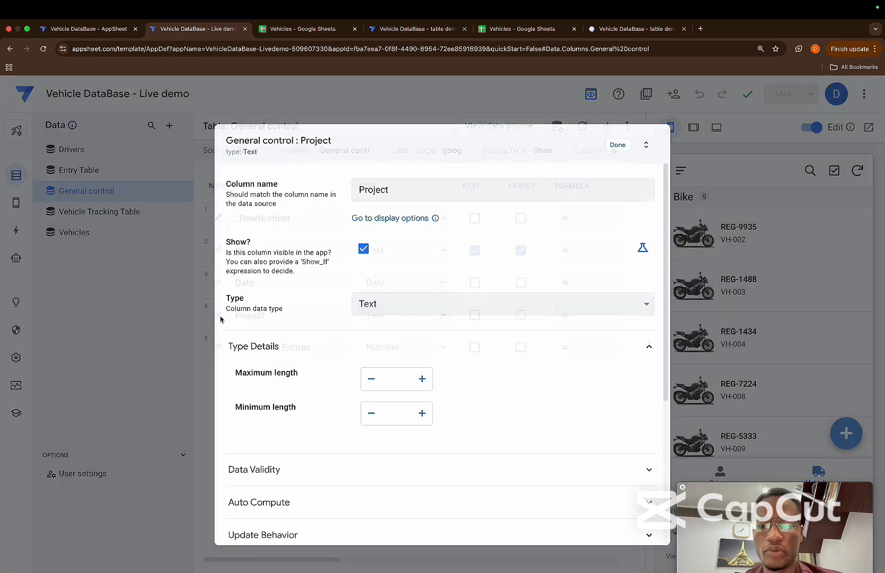
{"action": "left_click", "coordinate": [219, 316]}
{"action": "left_click", "coordinate": [404, 317]}
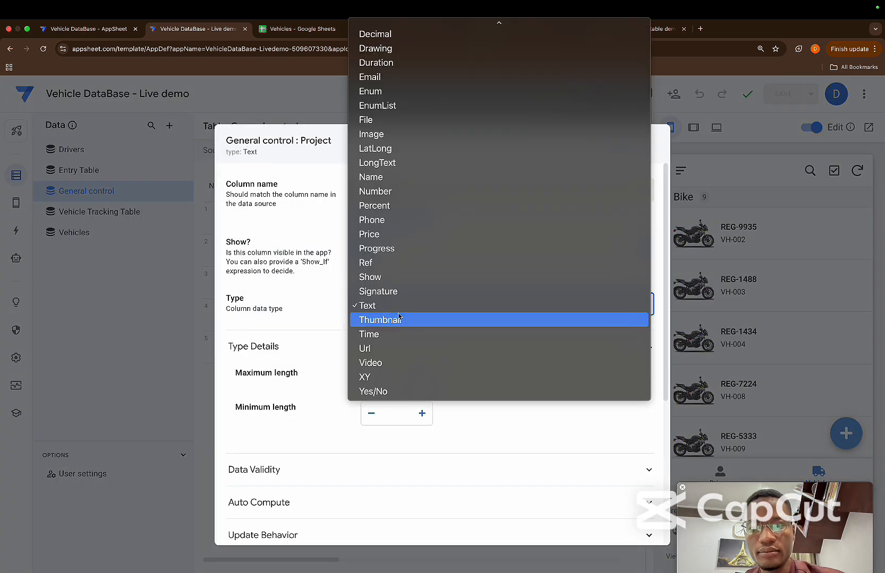
{"action": "left_click", "coordinate": [391, 92]}
{"action": "left_click", "coordinate": [389, 380]}
{"action": "left_click", "coordinate": [406, 379]}
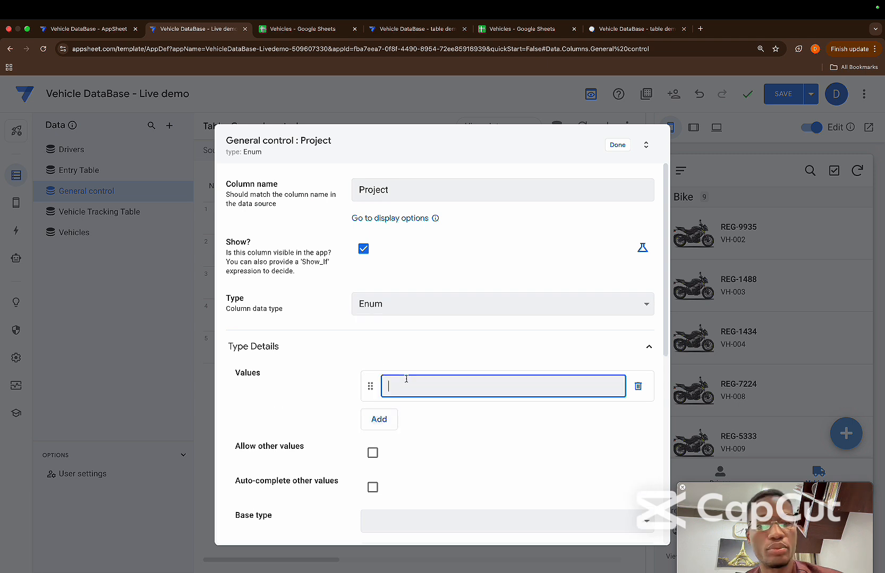
{"action": "type", "text": "Project"}
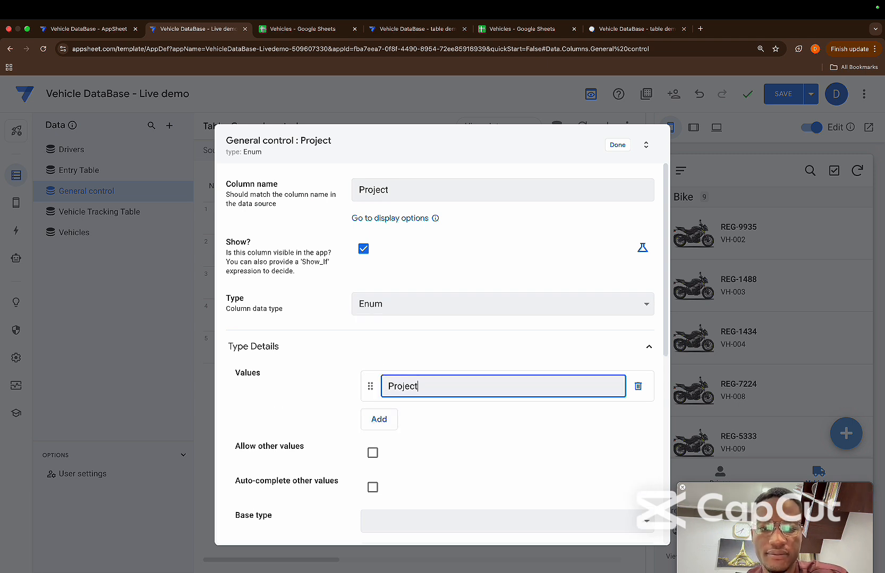
{"action": "type", "text": " A"}
Add the Enum values Project B, Project C and Project D to the Project column
{"action": "left_click", "coordinate": [379, 419]}
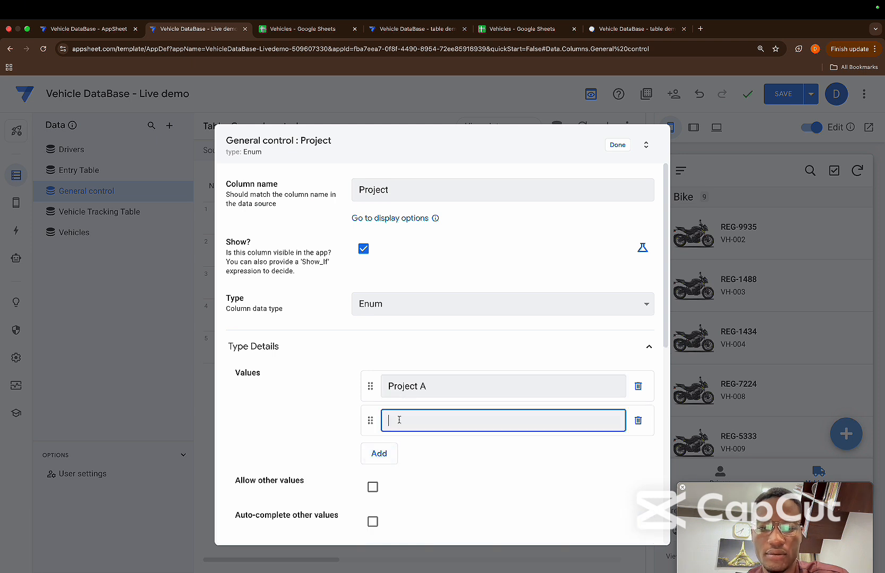
{"action": "type", "text": "Proje"}
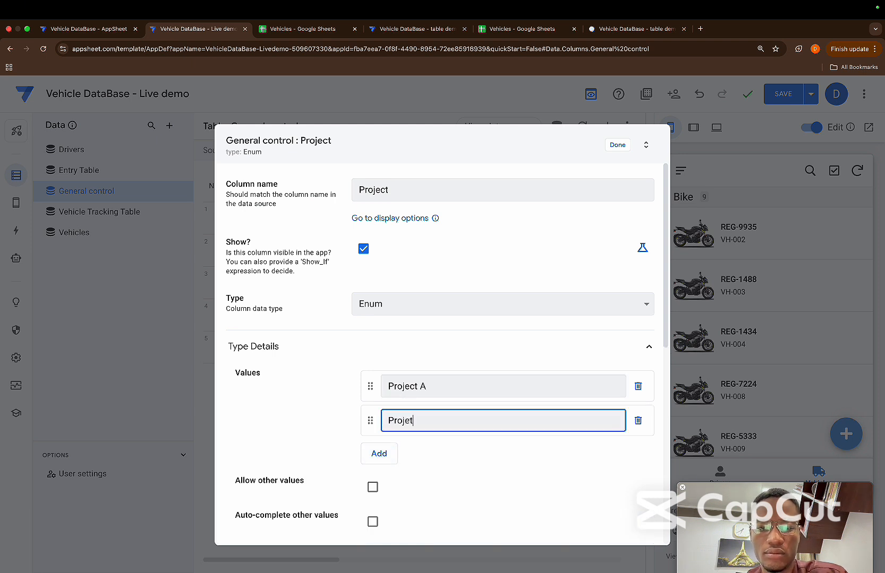
{"action": "type", "text": "ct B"}
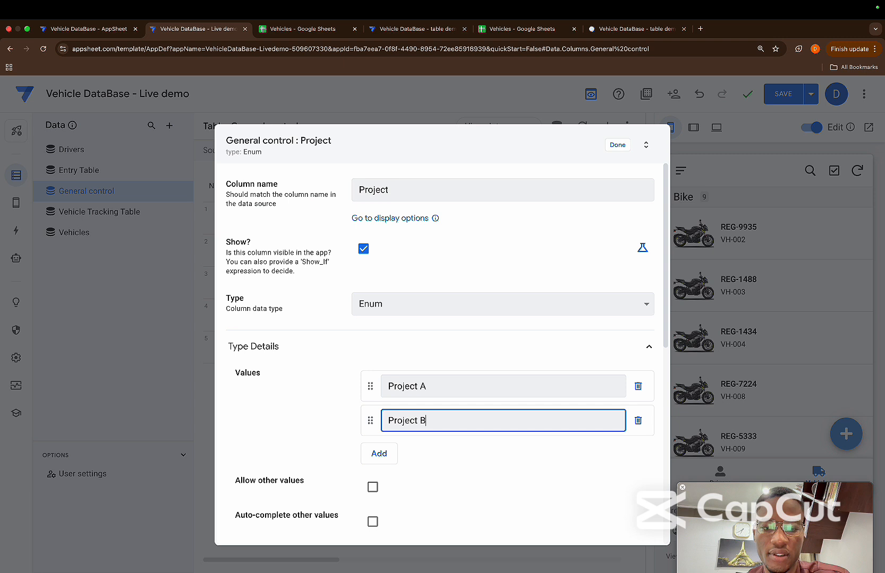
{"action": "left_click", "coordinate": [379, 454]}
{"action": "type", "text": "Pro"}
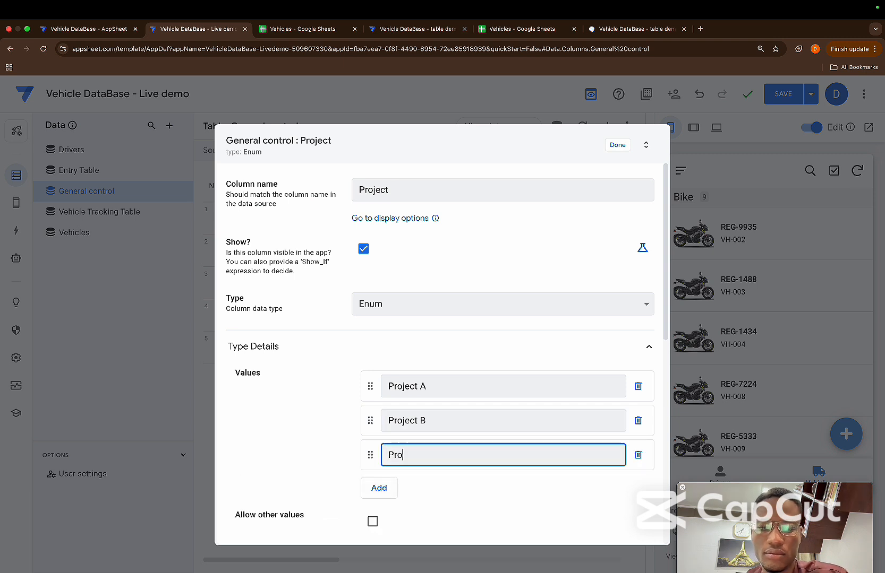
{"action": "type", "text": "ject C"}
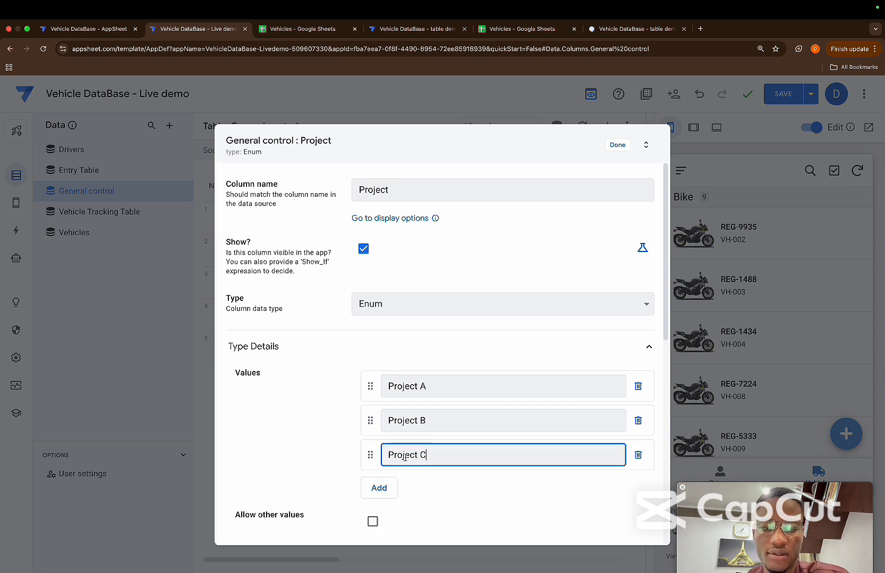
{"action": "left_click", "coordinate": [380, 489]}
{"action": "type", "text": "Por"}
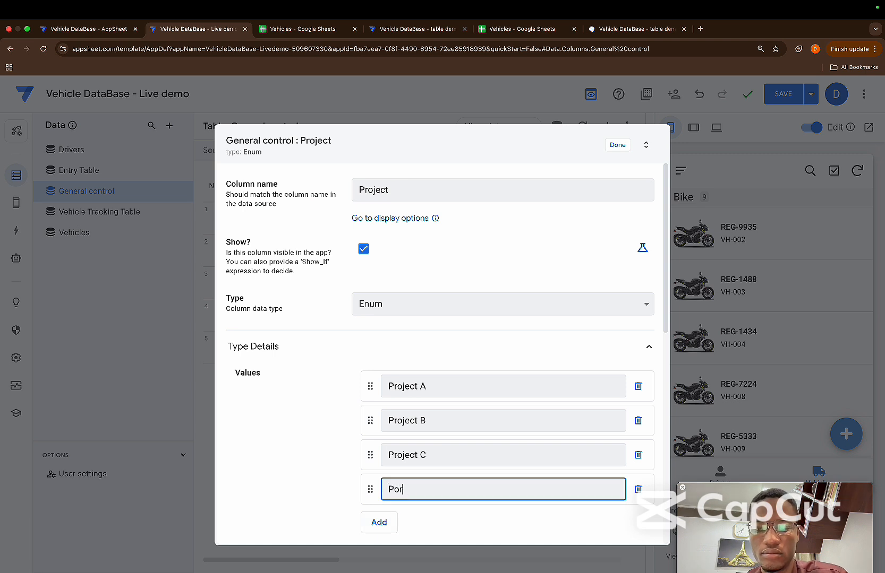
{"action": "type", "text": "ject D"}
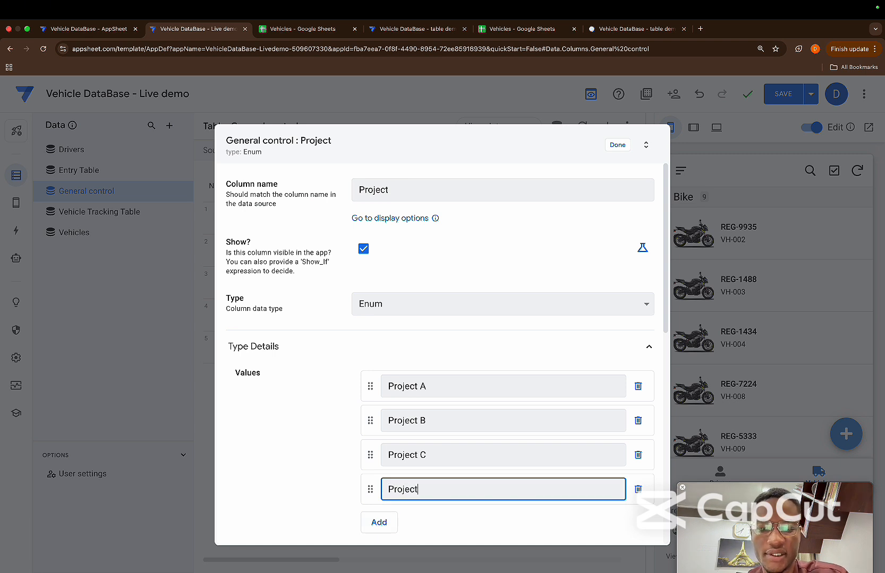
{"action": "left_click", "coordinate": [342, 479]}
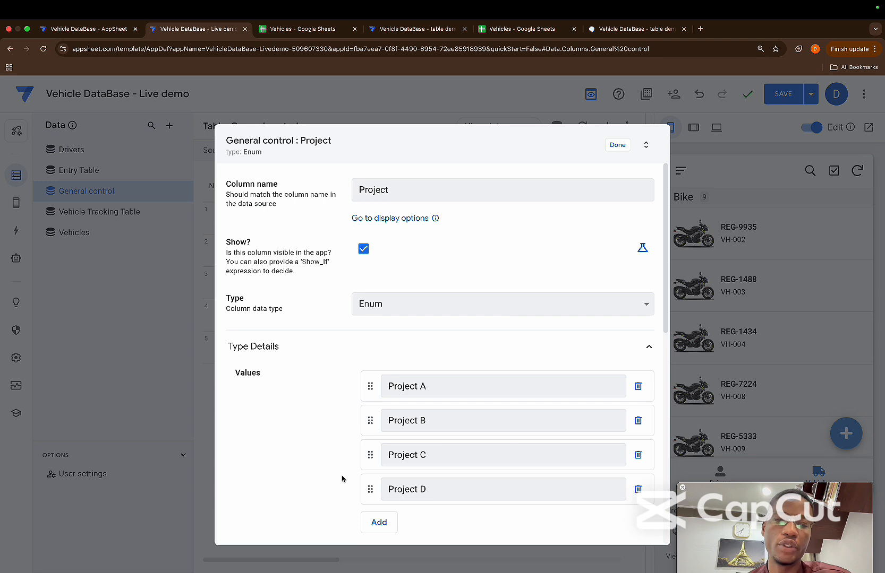
Start a Valid If expression for the Project column with LIST("Project A",)
{"action": "scroll", "coordinate": [343, 477], "scroll_direction": "down", "scroll_amount": 1}
{"action": "scroll", "coordinate": [414, 414], "scroll_direction": "down", "scroll_amount": 8}
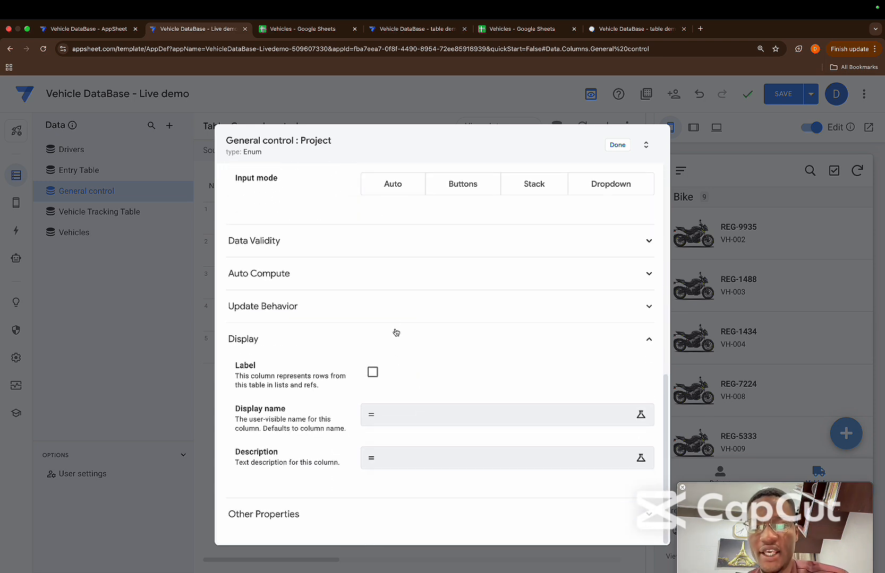
{"action": "left_click", "coordinate": [344, 256]}
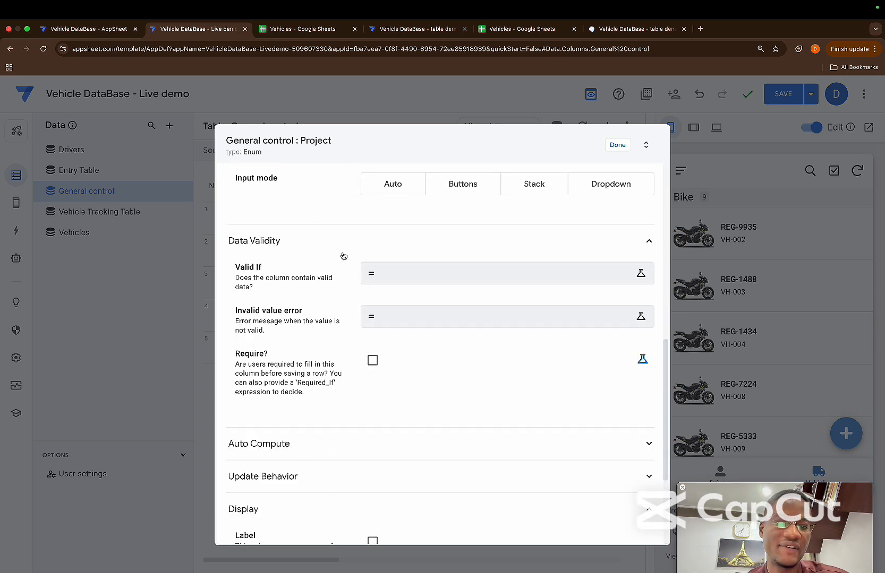
{"action": "left_click", "coordinate": [410, 277]}
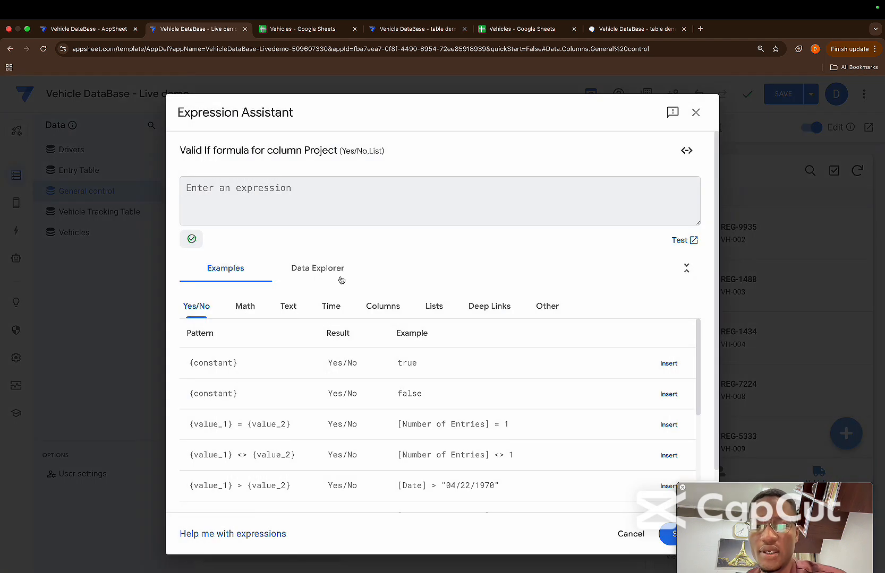
{"action": "type", "text": "LIST("}
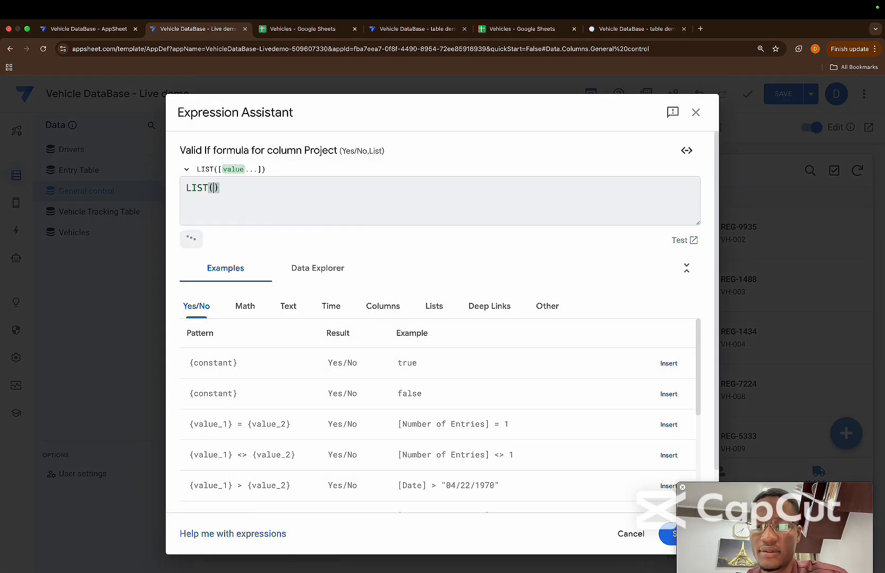
{"action": "type", "text": "\""}
{"action": "type", "text": "Project"}
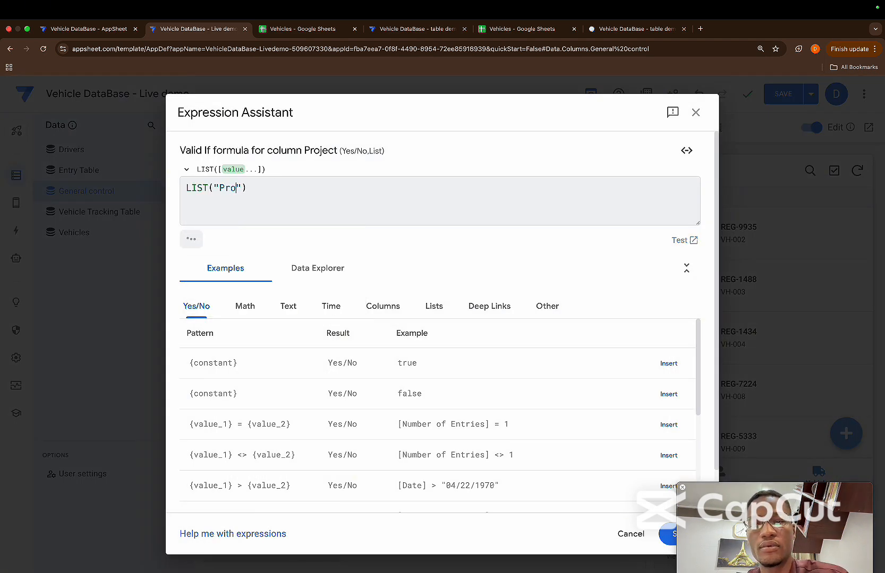
{"action": "type", "text": " A"}
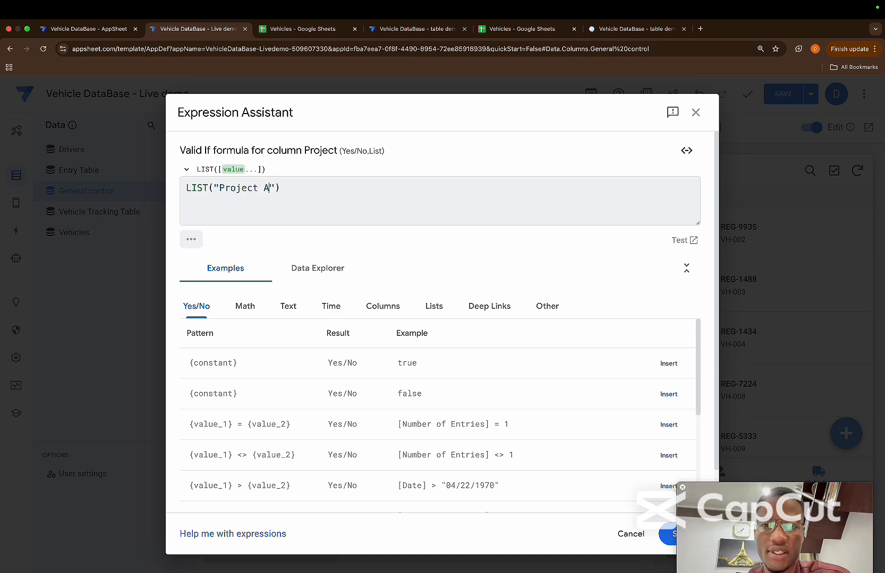
{"action": "key", "text": "Right"}
{"action": "type", "text": ","}
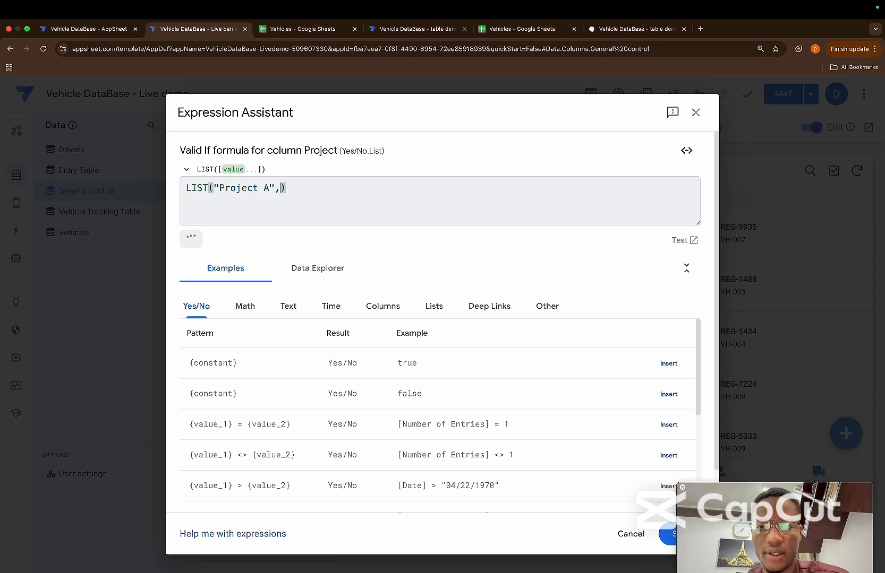
Copy the "Project A" item within the LIST expression and change the copy to "Project B"
{"action": "left_click_drag", "start_coordinate": [278, 190], "coordinate": [215, 183]}
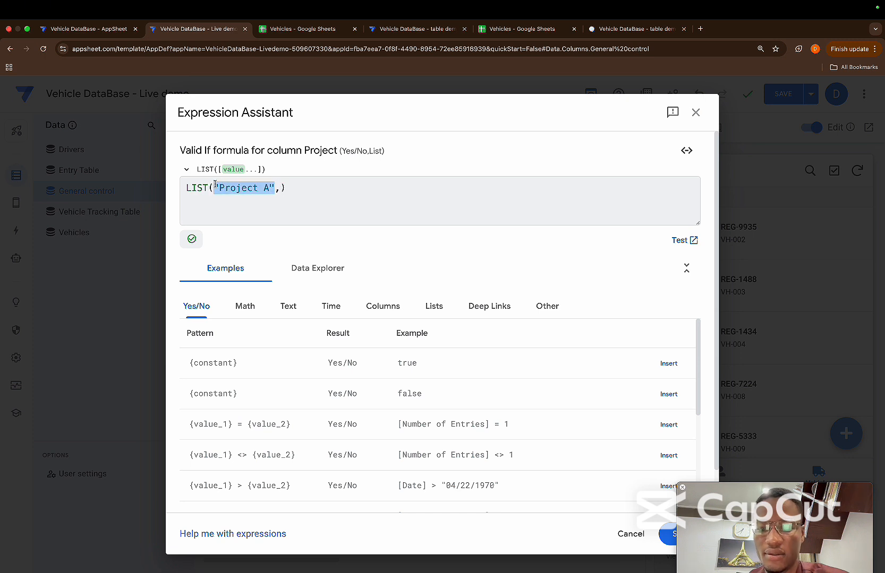
{"action": "key", "text": "ctrl+c"}
{"action": "left_click", "coordinate": [281, 189]}
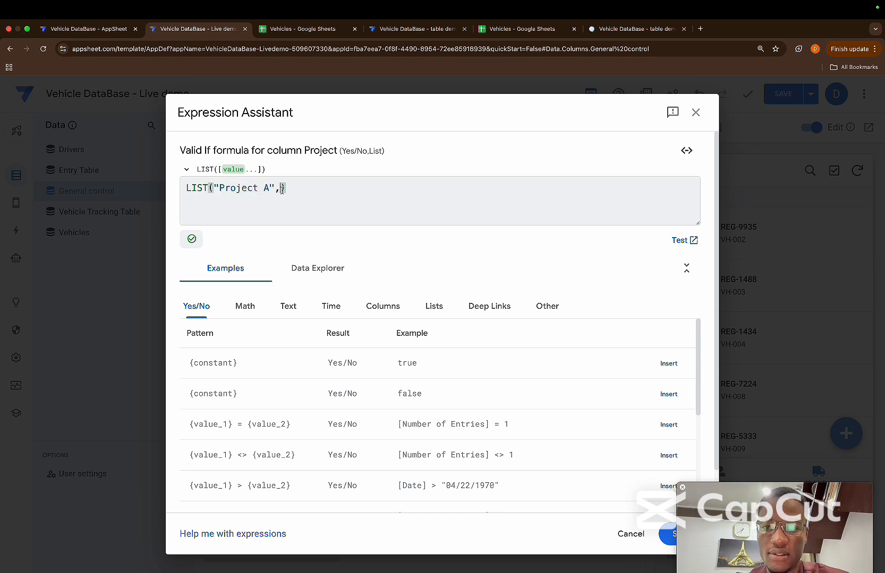
{"action": "key", "text": "ctrl+v"}
{"action": "key", "text": "Left"}
{"action": "key", "text": "BackSpace"}
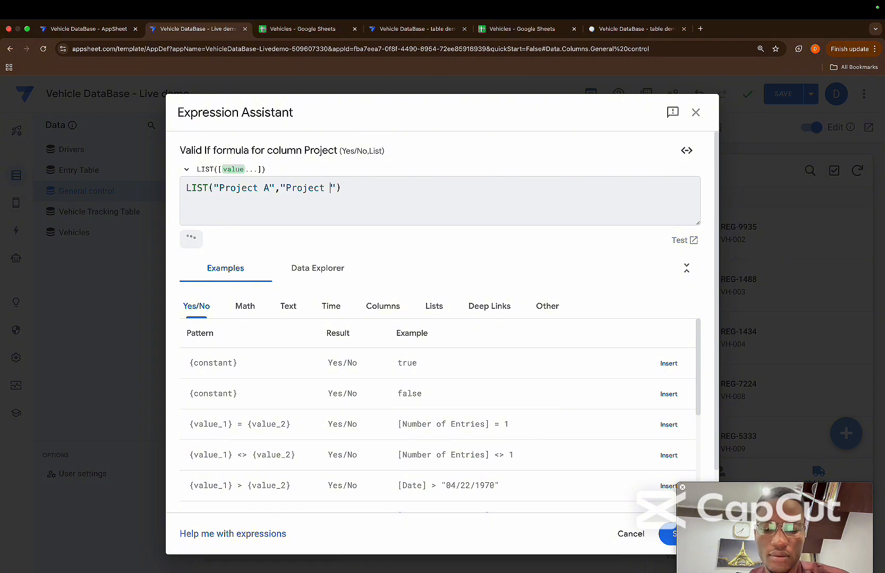
{"action": "type", "text": "B"}
{"action": "key", "text": "Right"}
Append "Project C" as the third item of the Valid If LIST expression
{"action": "type", "text": ","}
{"action": "key", "text": "ctrl+v"}
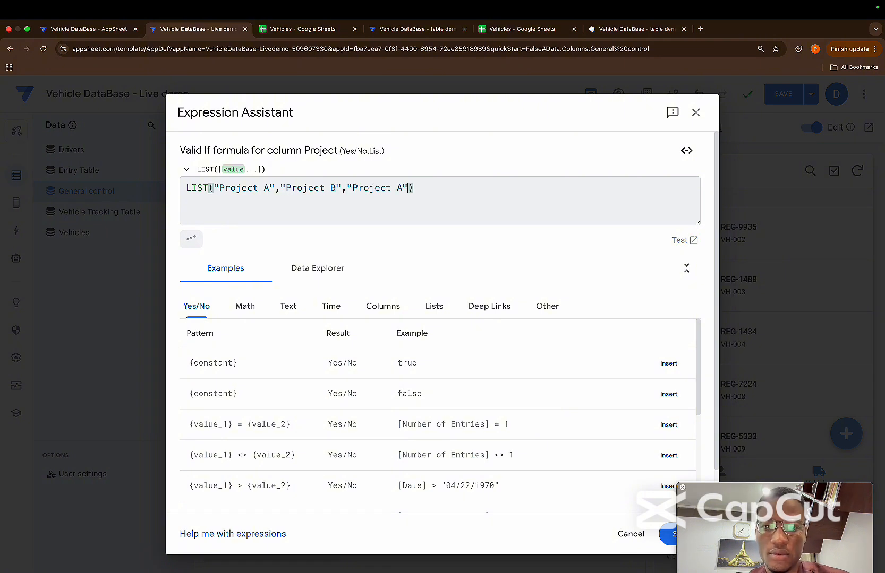
{"action": "key", "text": "Left"}
{"action": "key", "text": "BackSpace"}
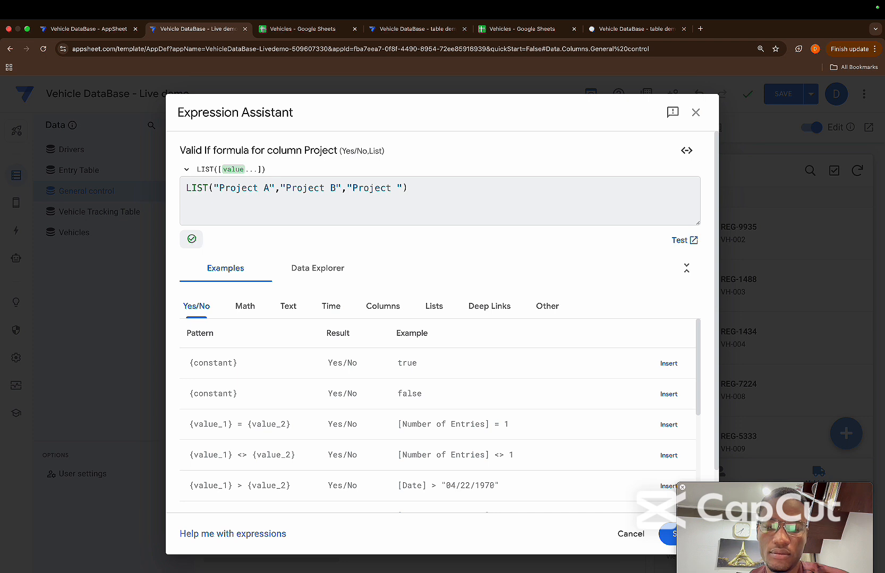
{"action": "type", "text": "C"}
{"action": "key", "text": "Right"}
Append "Project D" as the fourth item of the Valid If LIST expression
{"action": "type", "text": ","}
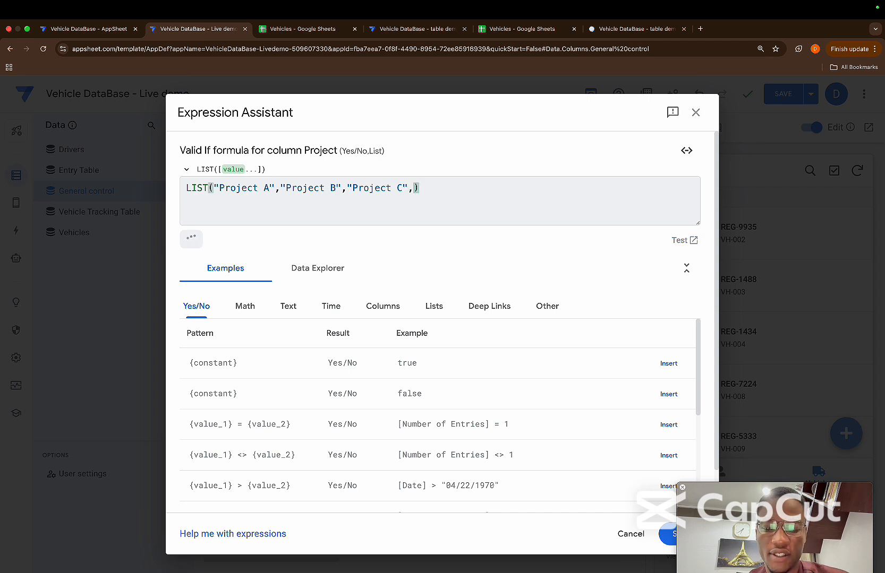
{"action": "key", "text": "ctrl+v"}
{"action": "key", "text": "Left"}
{"action": "key", "text": "Left"}
{"action": "key", "text": "BackSpace"}
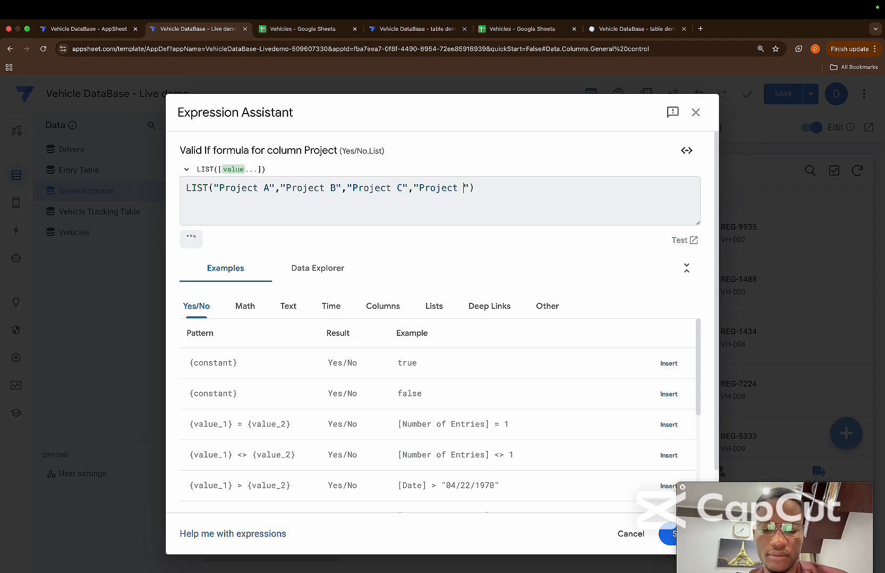
{"action": "type", "text": "D"}
{"action": "key", "text": "Right"}
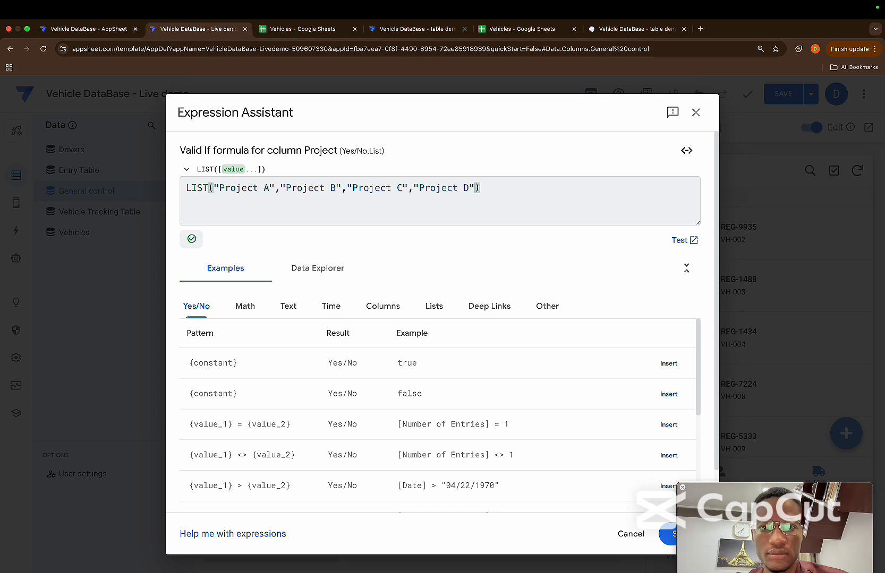
Append "Project E" as the last item of the LIST expression and save the Valid If formula
{"action": "type", "text": ","}
{"action": "key", "text": "ctrl+v"}
{"action": "key", "text": "Left"}
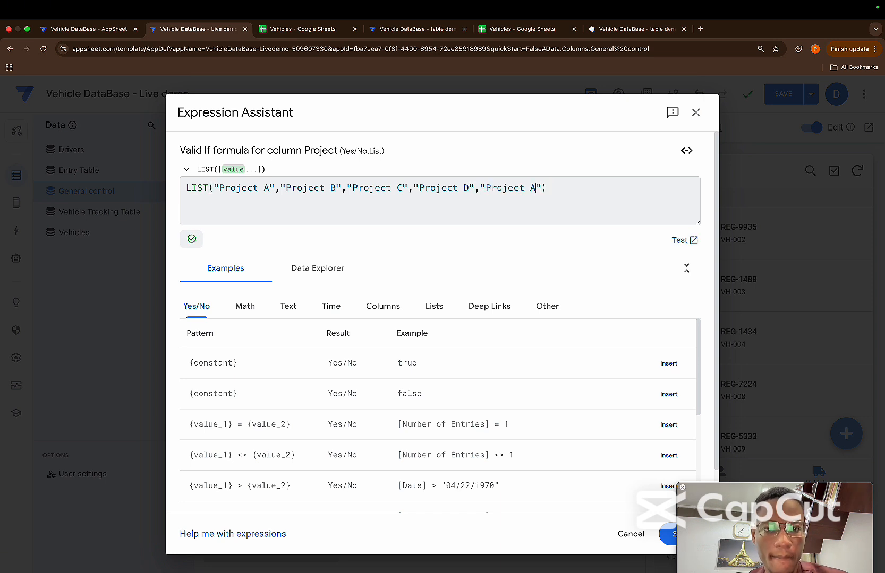
{"action": "key", "text": "BackSpace"}
{"action": "type", "text": "E"}
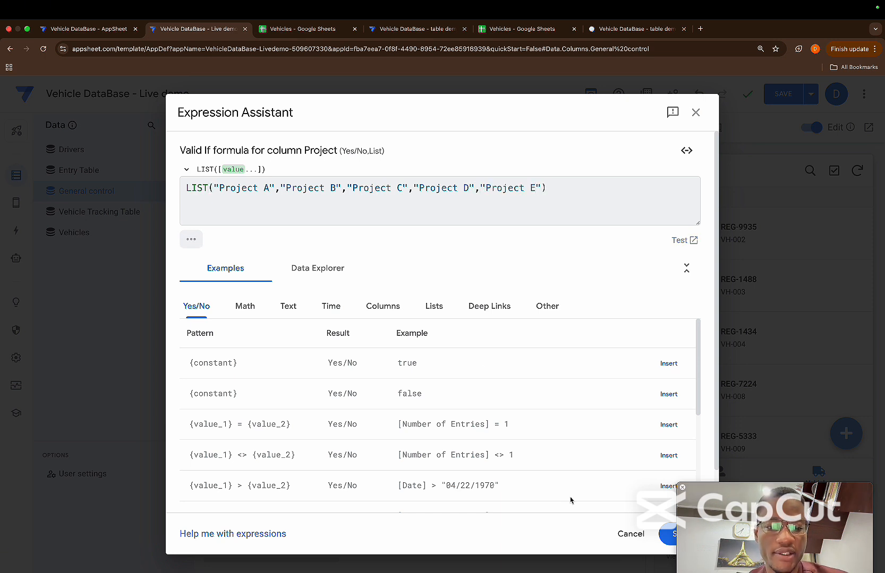
{"action": "left_click", "coordinate": [668, 534]}
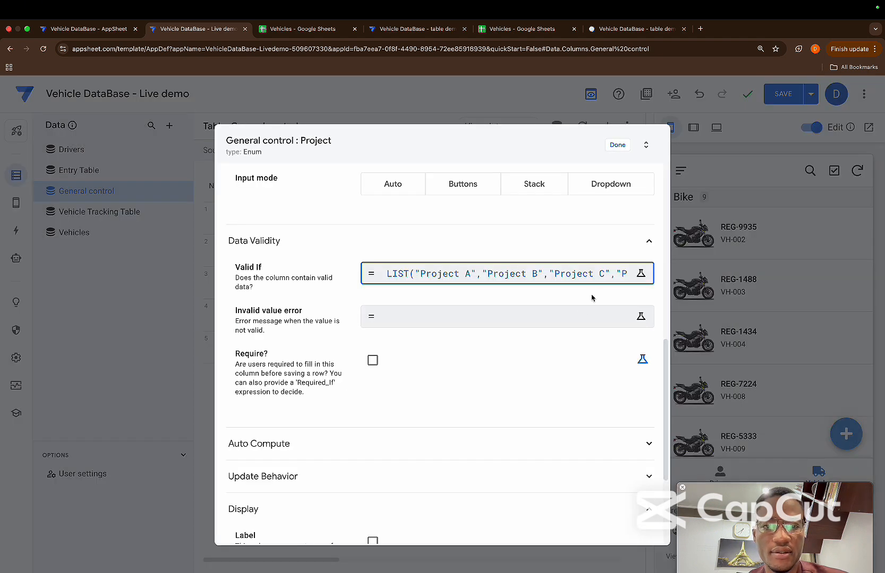
Delete all the manually listed Enum values from the Project column and finish editing the column
{"action": "scroll", "coordinate": [585, 389], "scroll_direction": "up", "scroll_amount": 6}
{"action": "left_click", "coordinate": [632, 389]}
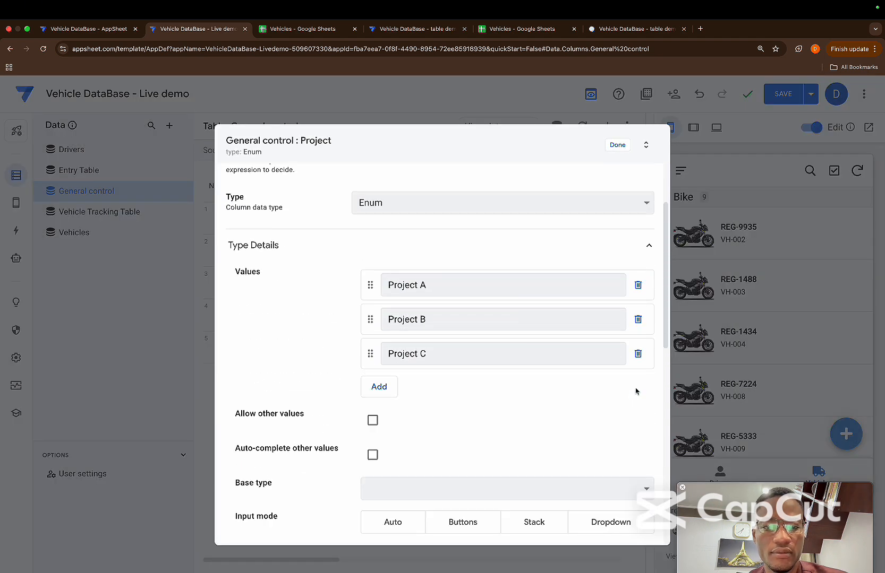
{"action": "left_click", "coordinate": [638, 354]}
{"action": "left_click", "coordinate": [637, 321]}
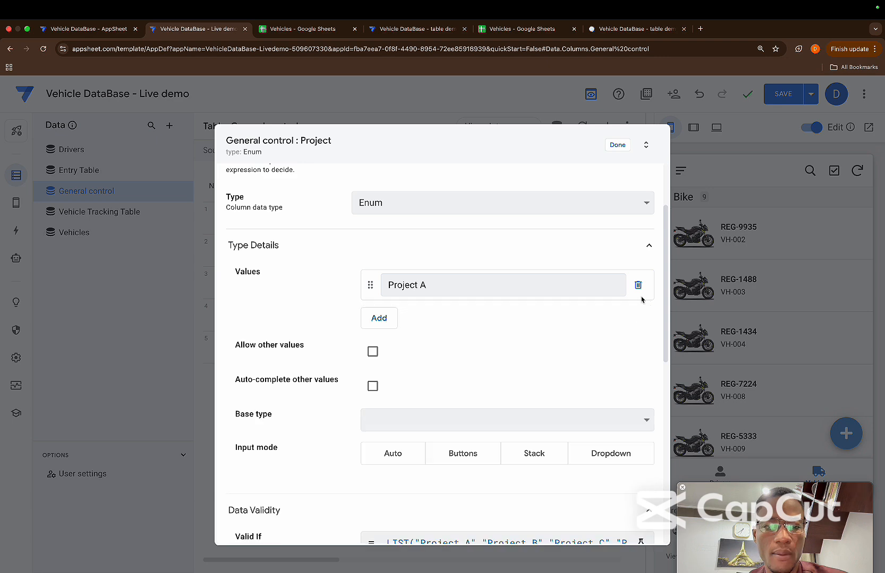
{"action": "left_click", "coordinate": [637, 286]}
{"action": "left_click", "coordinate": [618, 147]}
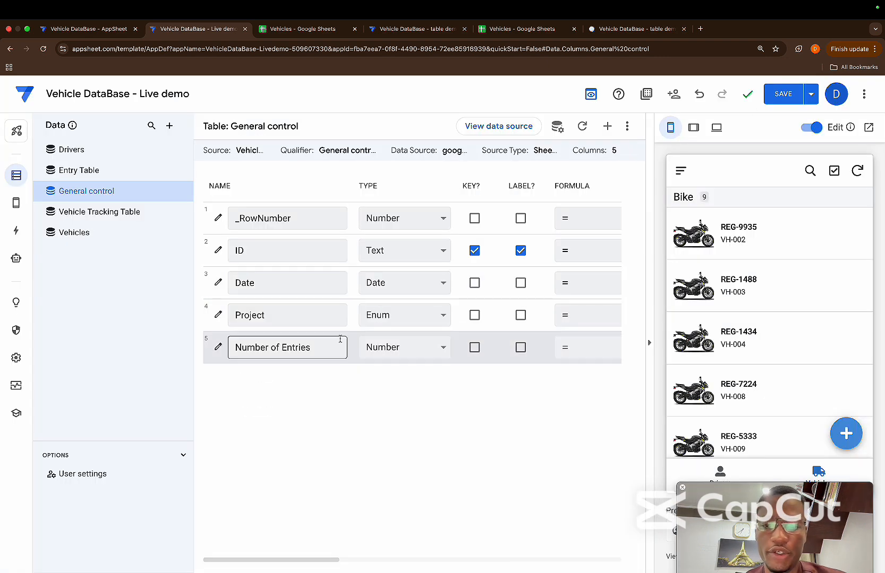
Set the display name of the General control table's Number of Entries column to "Number of Vehicles"
{"action": "left_click", "coordinate": [217, 347]}
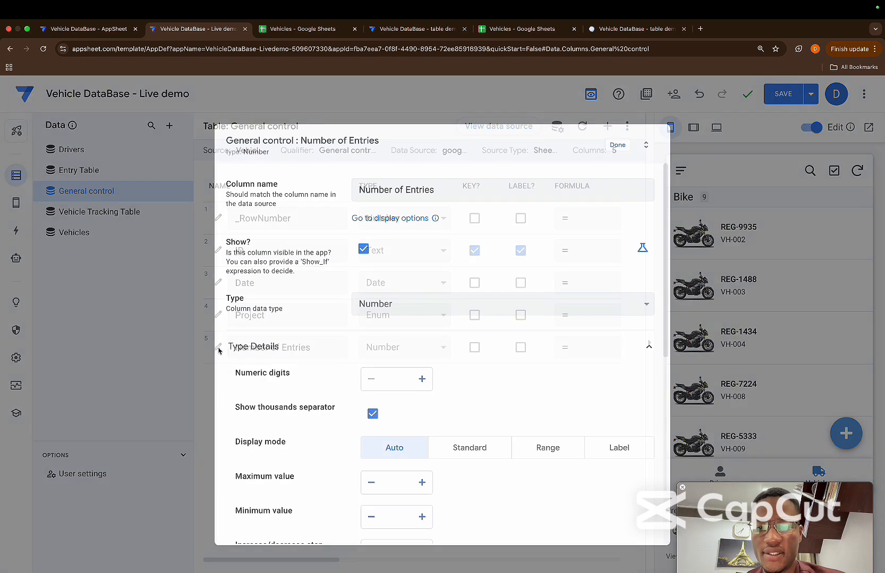
{"action": "scroll", "coordinate": [353, 409], "scroll_direction": "down", "scroll_amount": 2}
{"action": "scroll", "coordinate": [354, 407], "scroll_direction": "down", "scroll_amount": 5}
{"action": "left_click", "coordinate": [408, 415]}
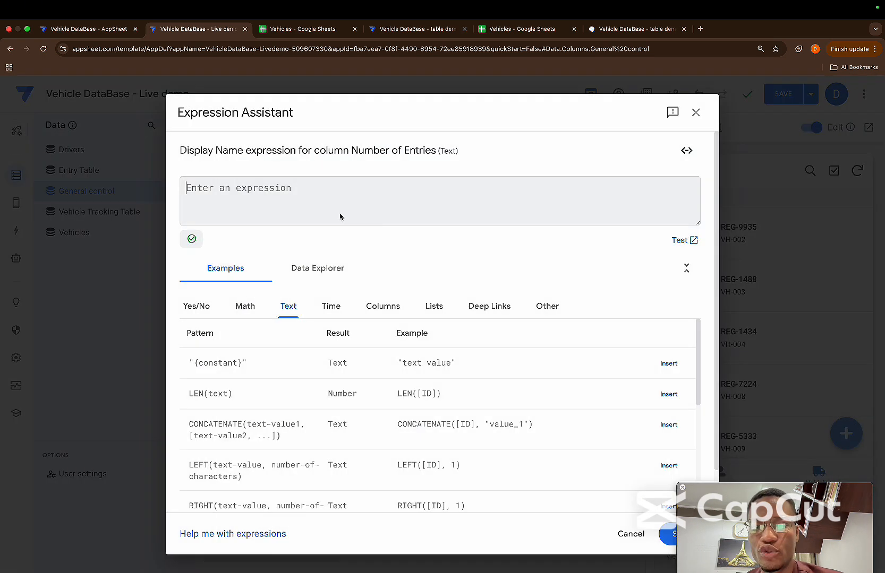
{"action": "type", "text": "Number o"}
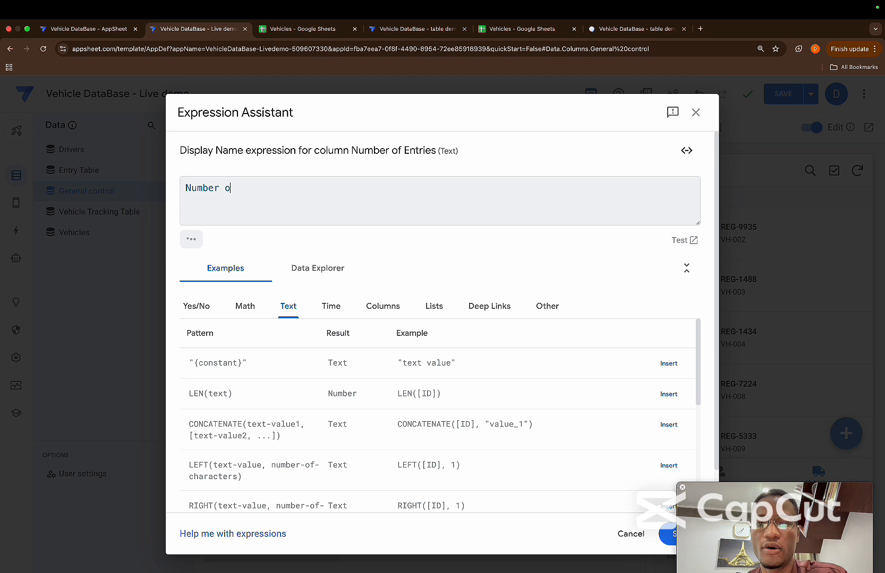
{"action": "type", "text": "f Vehci"}
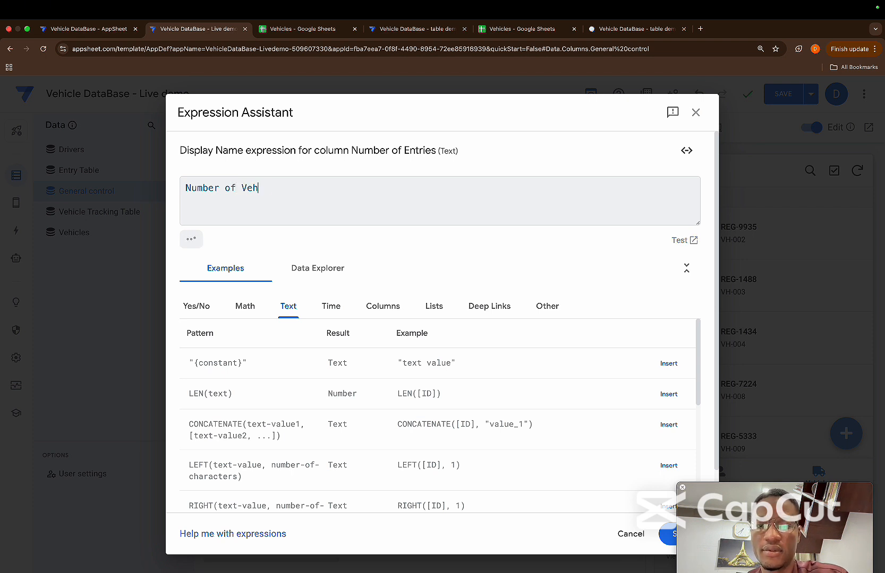
{"action": "key", "text": "BackSpace"}
{"action": "key", "text": "BackSpace"}
{"action": "type", "text": "icles"}
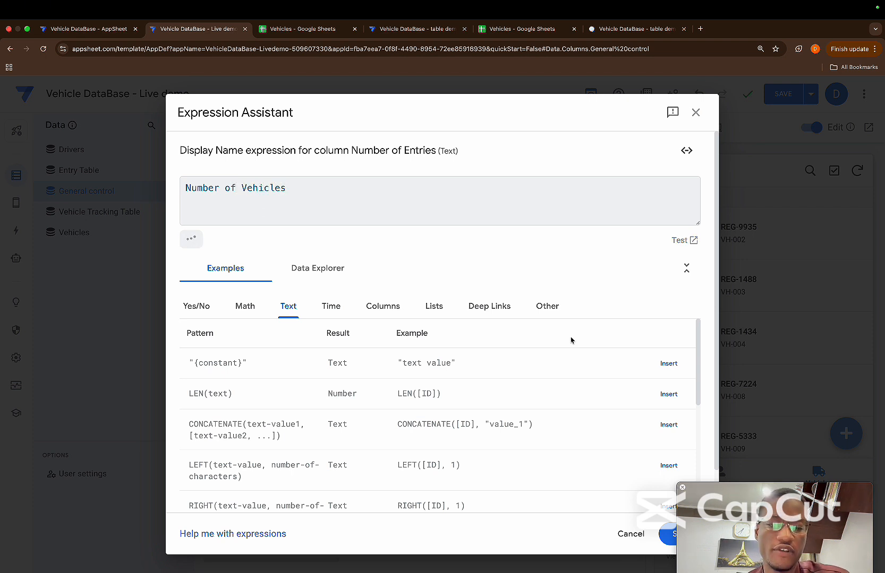
{"action": "left_click", "coordinate": [668, 535]}
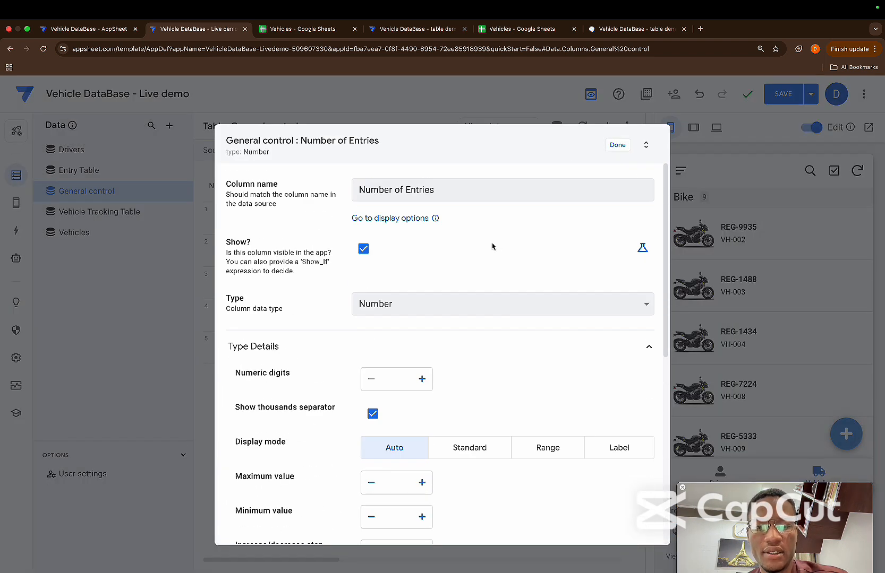
Limit the Number of Entries column to a maximum value of 20 and a minimum value of 1
{"action": "scroll", "coordinate": [464, 331], "scroll_direction": "down", "scroll_amount": 3}
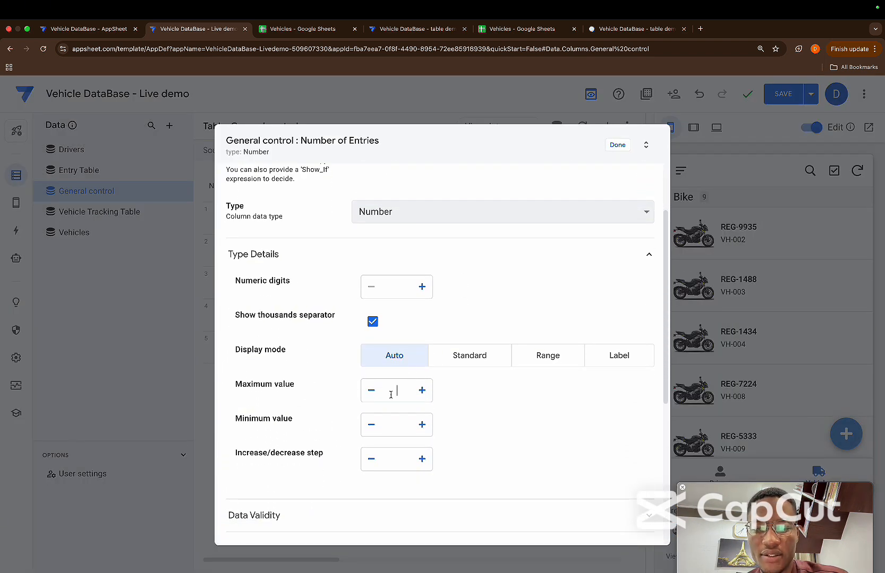
{"action": "type", "text": "20"}
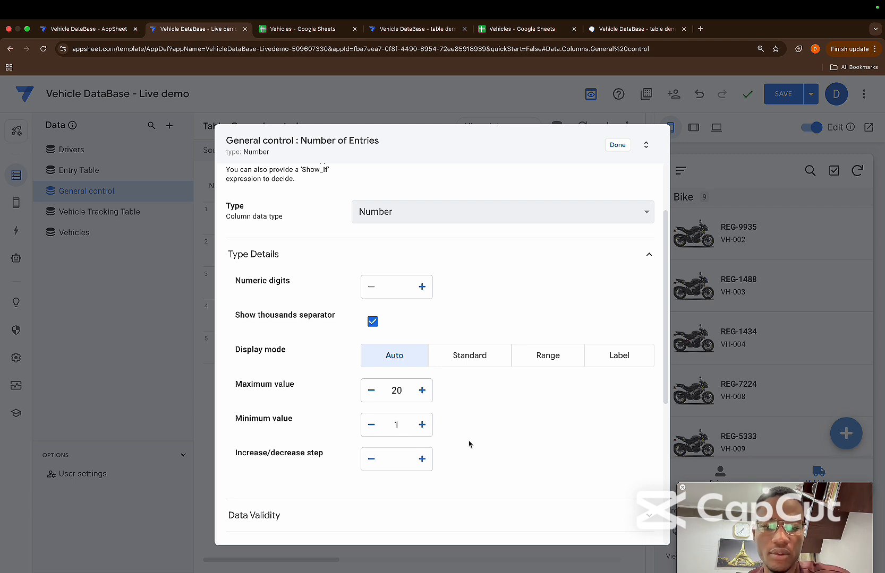
{"action": "left_click", "coordinate": [615, 144]}
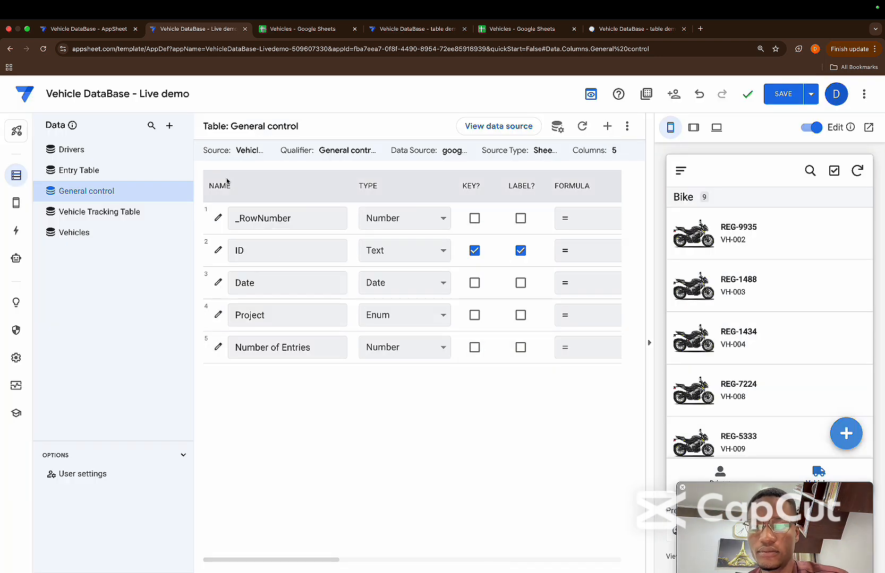
Check the control form in the table demo app, and clear the initial value formula of General control's Date column
{"action": "left_click", "coordinate": [415, 29]}
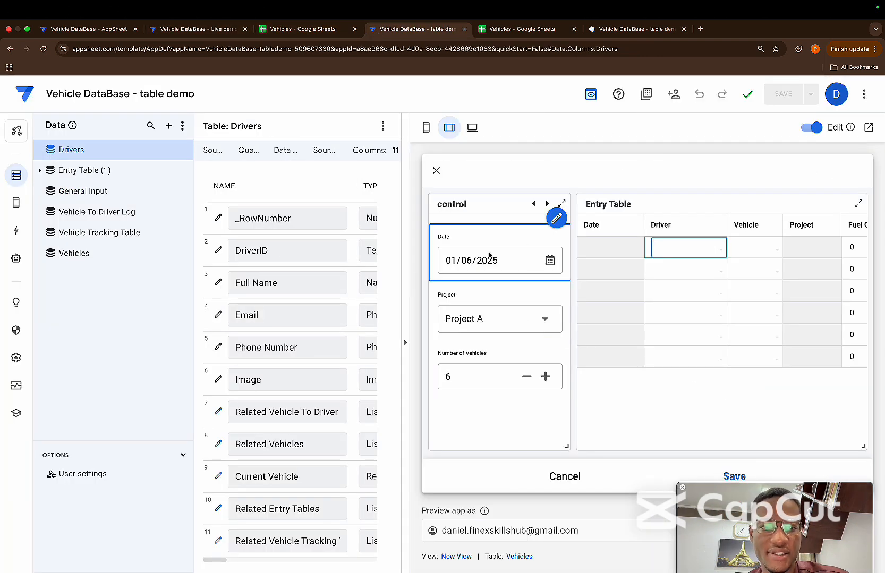
{"action": "left_click", "coordinate": [206, 34]}
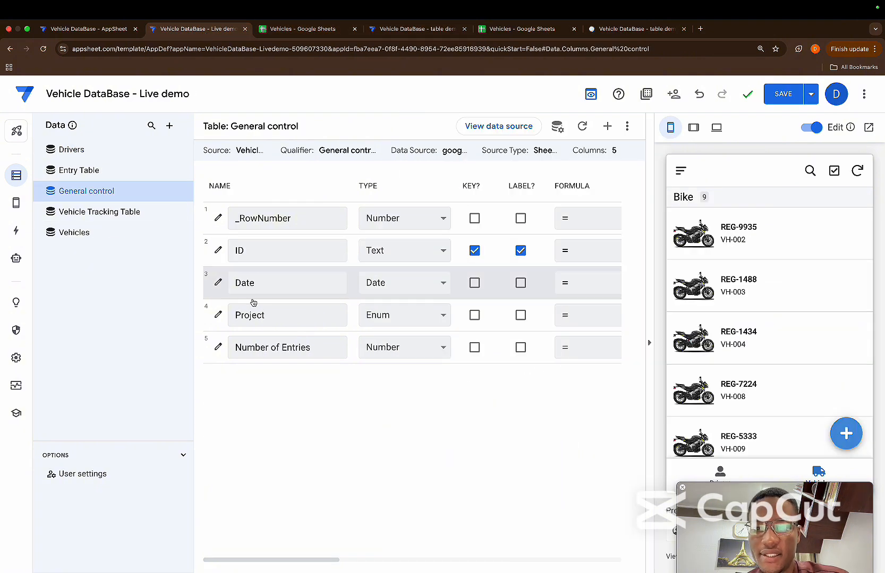
{"action": "left_click", "coordinate": [218, 283]}
{"action": "left_click", "coordinate": [376, 405]}
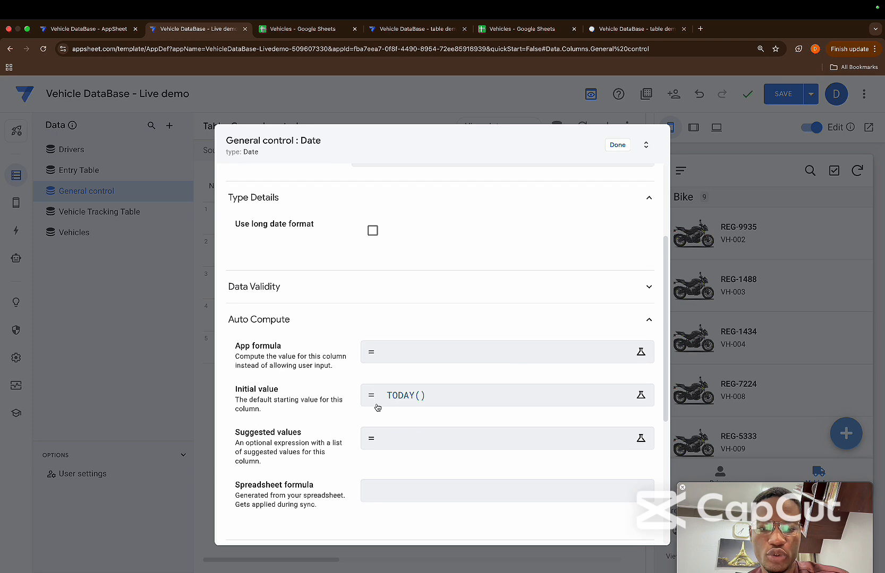
{"action": "left_click", "coordinate": [436, 366]}
{"action": "left_click_drag", "start_coordinate": [237, 194], "coordinate": [183, 187]}
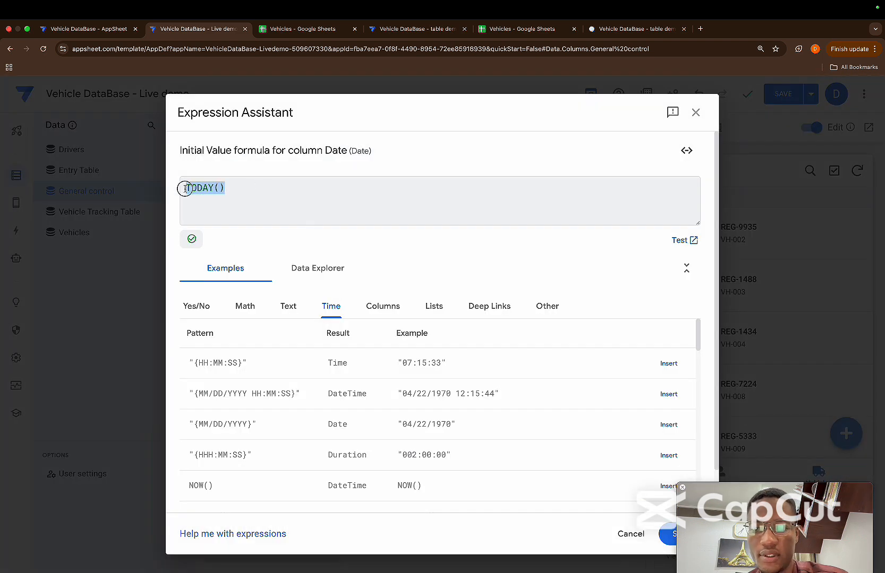
{"action": "key", "text": "BackSpace"}
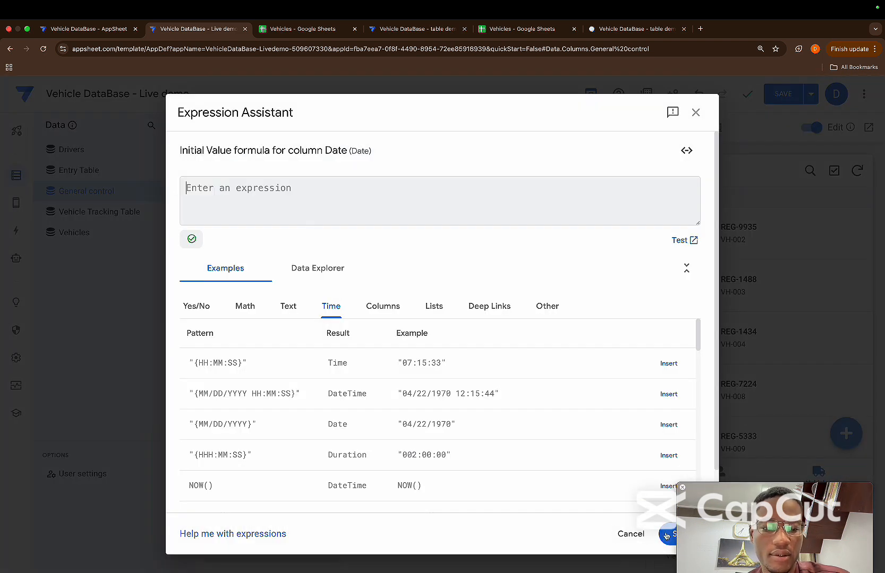
{"action": "left_click", "coordinate": [667, 535]}
{"action": "scroll", "coordinate": [557, 292], "scroll_direction": "up", "scroll_amount": 4}
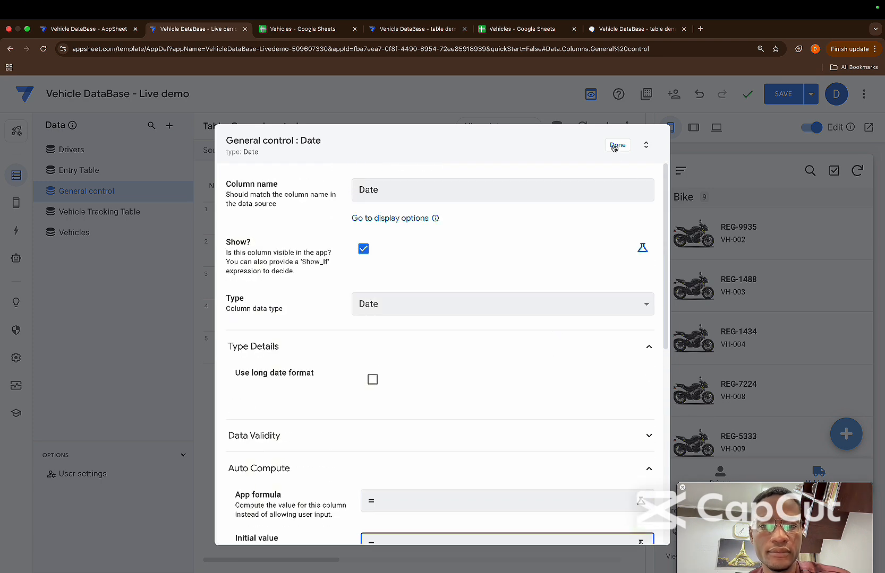
Set the Date column's Valid If formula to [Date]>=TODAY() and finish editing the column
{"action": "scroll", "coordinate": [516, 367], "scroll_direction": "down", "scroll_amount": 4}
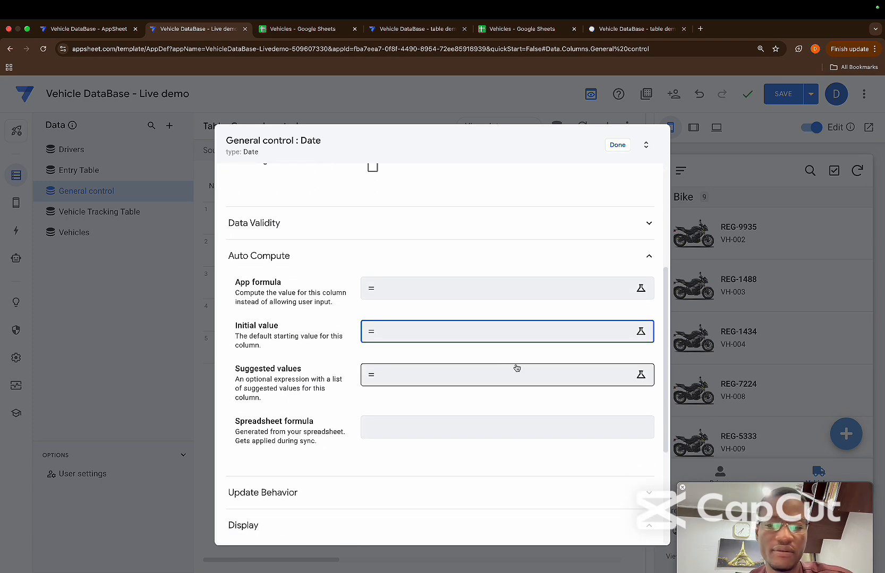
{"action": "left_click", "coordinate": [392, 238]}
{"action": "left_click", "coordinate": [398, 269]}
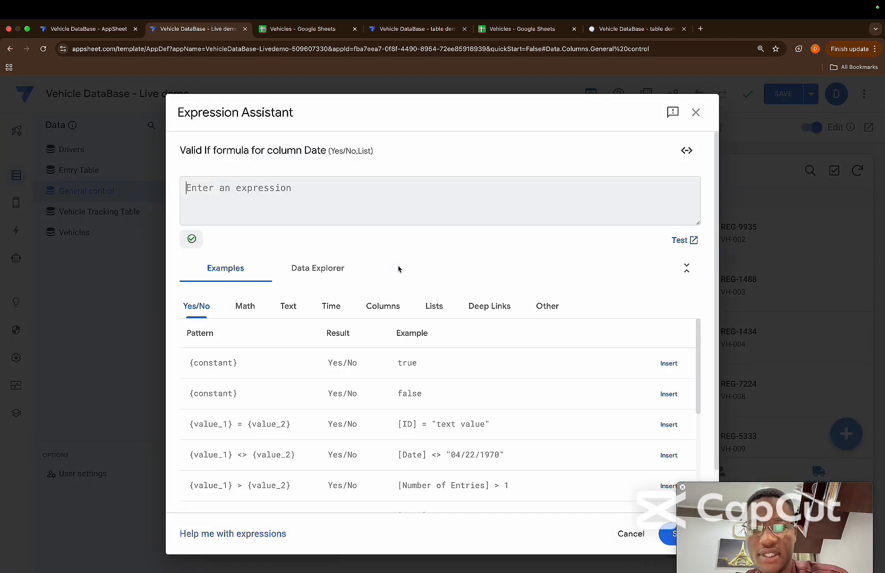
{"action": "type", "text": "[D"}
{"action": "key", "text": "Return"}
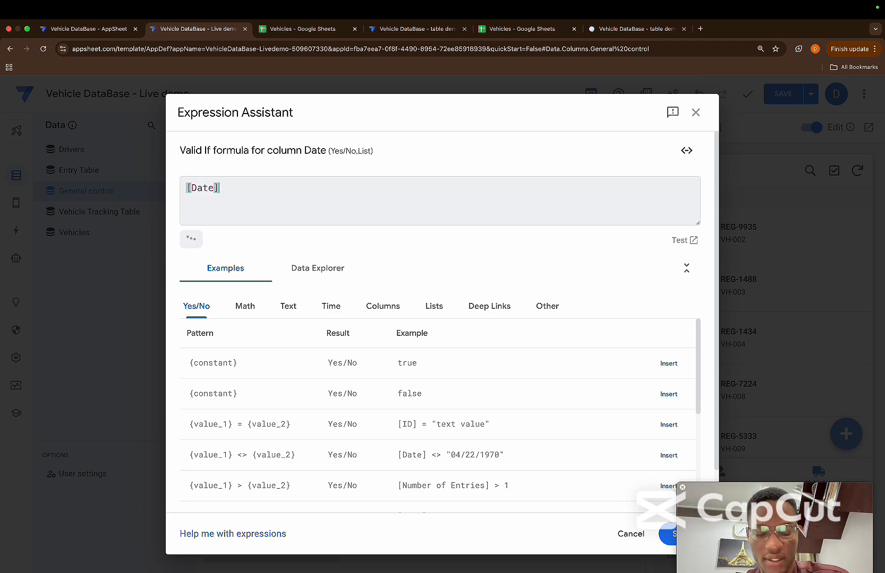
{"action": "type", "text": ">"}
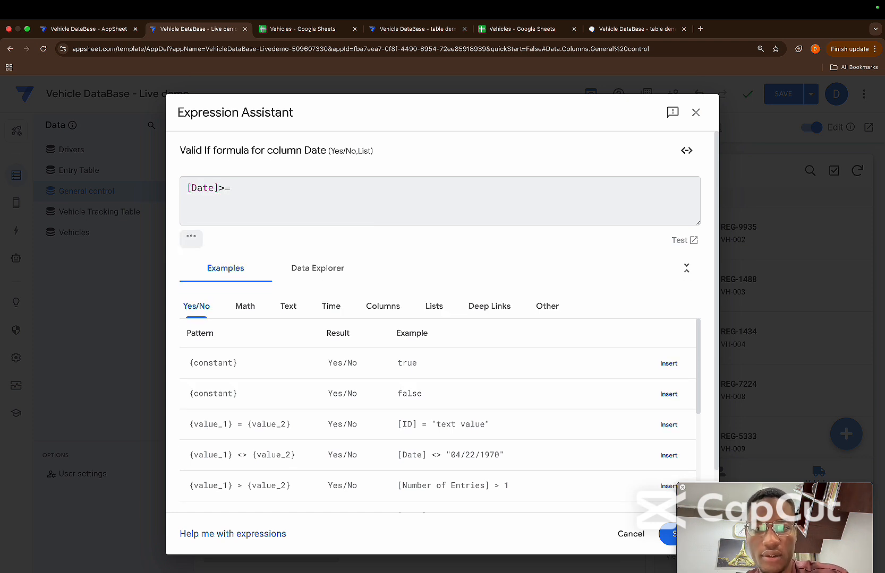
{"action": "type", "text": "=to"}
{"action": "key", "text": "Return"}
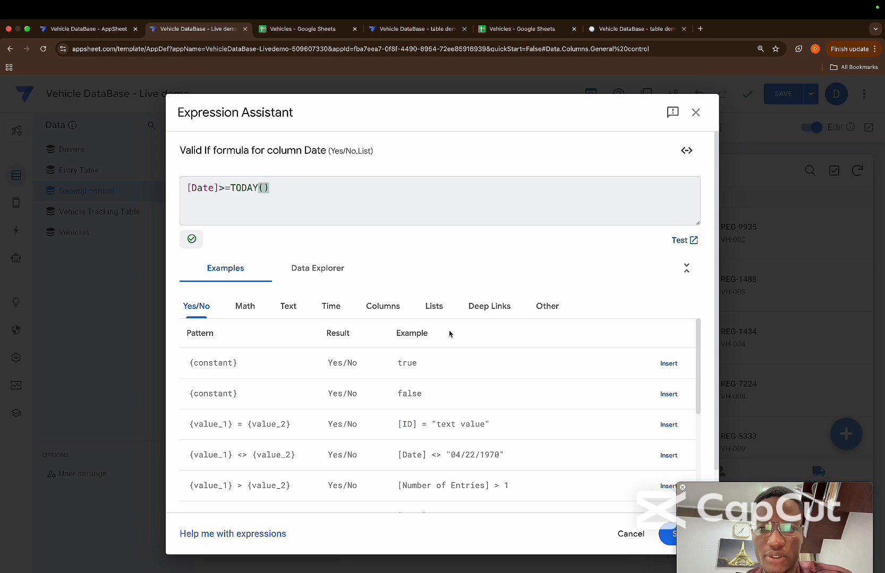
{"action": "left_click", "coordinate": [662, 540]}
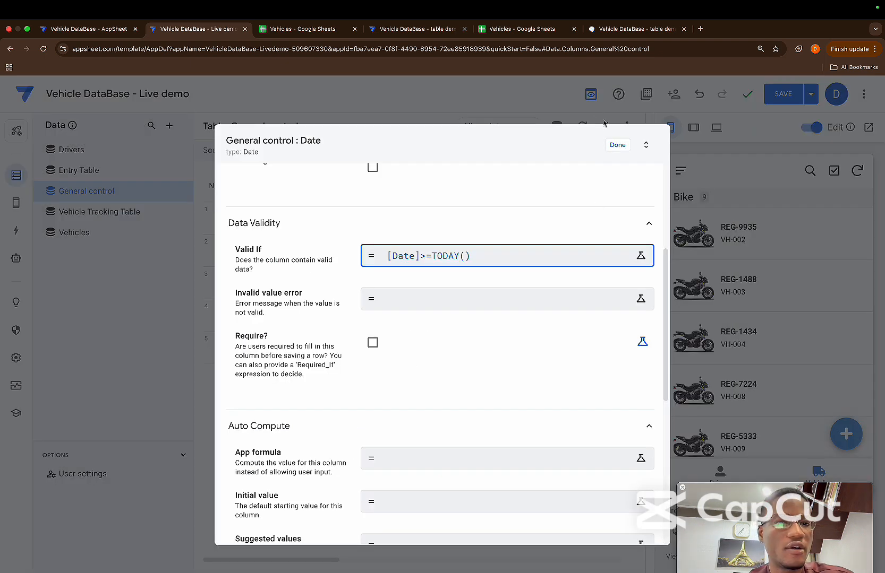
{"action": "left_click", "coordinate": [617, 145]}
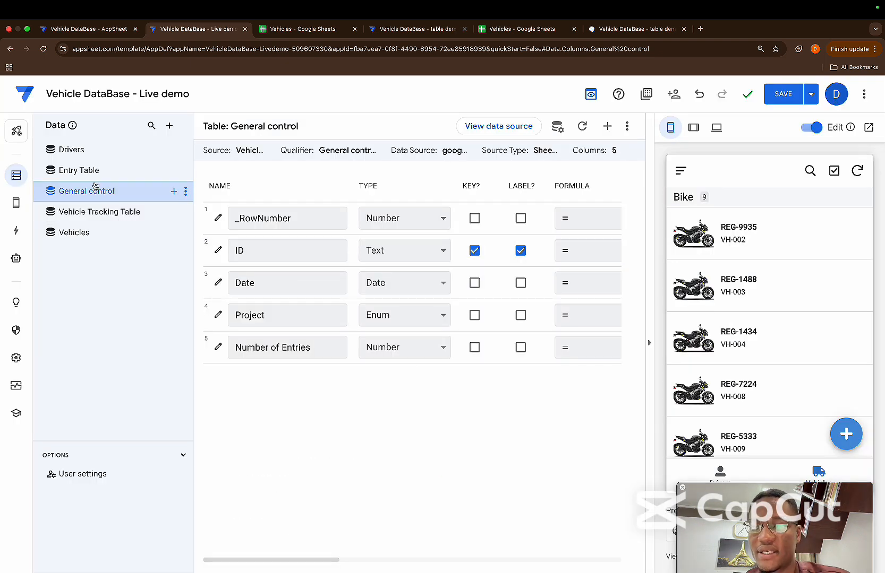
Open the column definitions of the Entry Table
{"action": "left_click", "coordinate": [79, 171]}
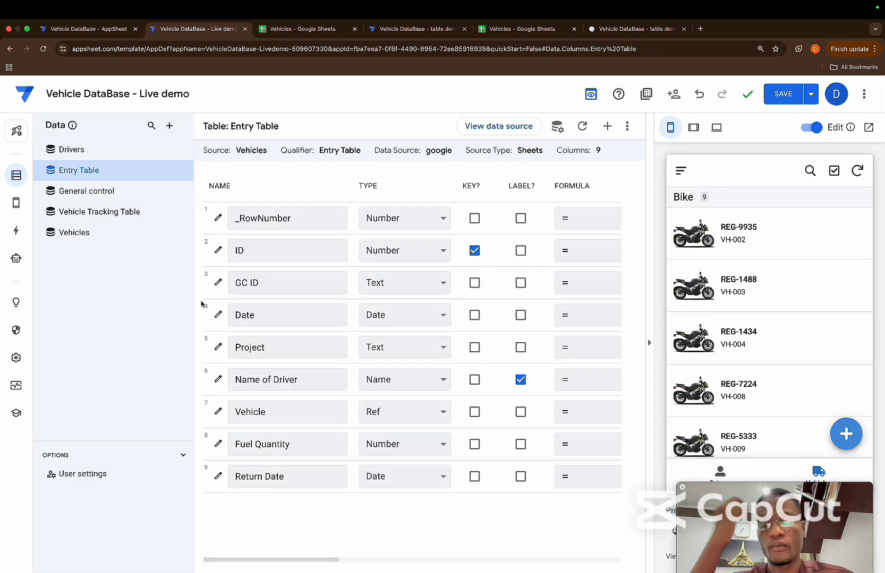
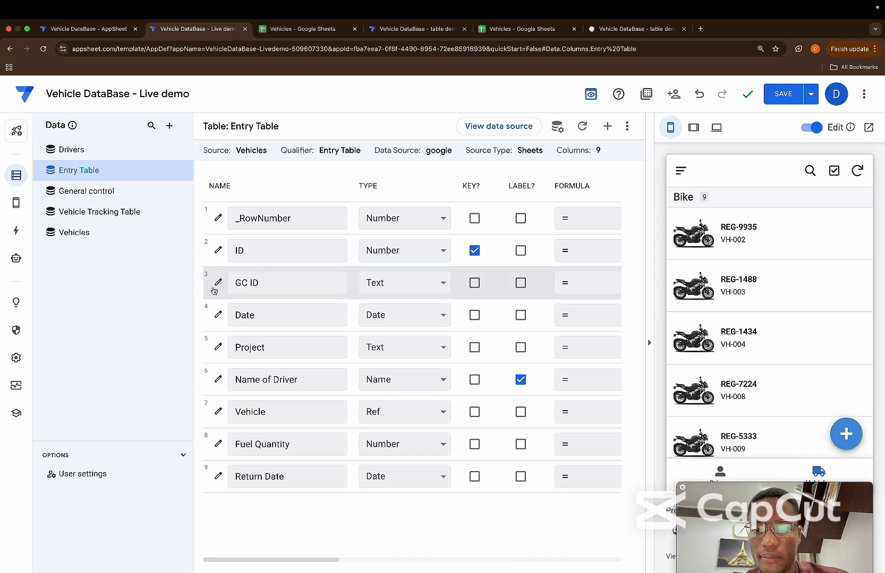
Change the GC ID column's type to Ref with General control as its source table and finish editing it
{"action": "left_click", "coordinate": [431, 282]}
{"action": "key", "text": "r"}
{"action": "key", "text": "Return"}
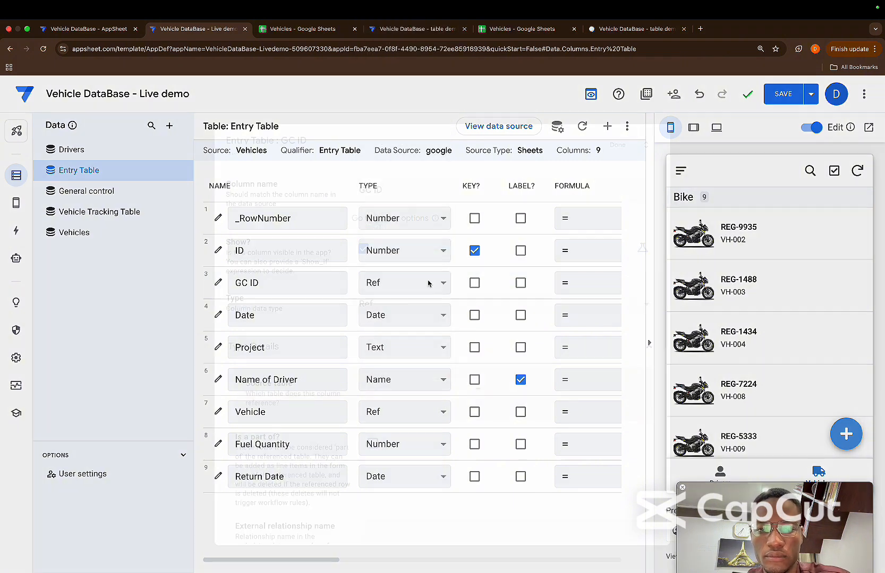
{"action": "left_click", "coordinate": [423, 397]}
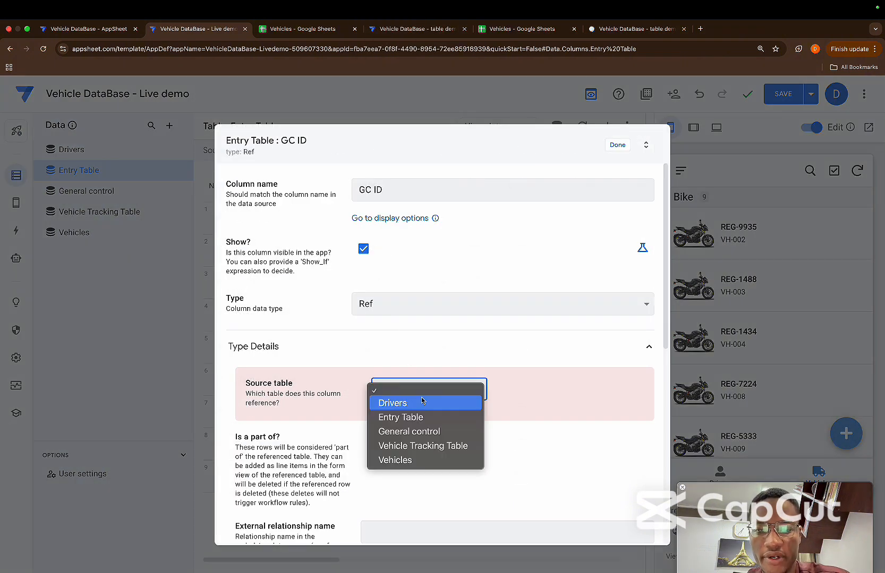
{"action": "left_click", "coordinate": [398, 432]}
{"action": "left_click", "coordinate": [616, 145]}
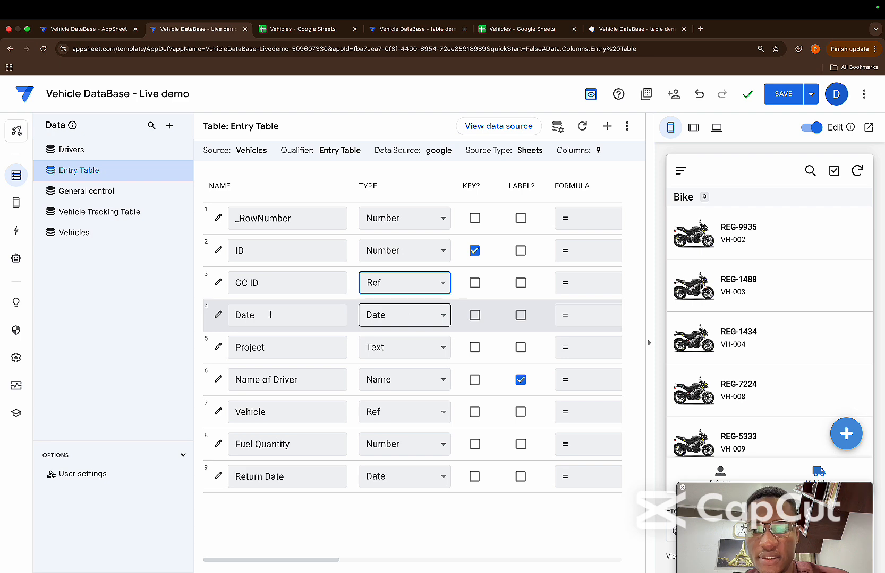
Replace the initial value formula of the Entry Table's Date column with [GC ID].[Date] and finish editing the column
{"action": "left_click", "coordinate": [218, 317]}
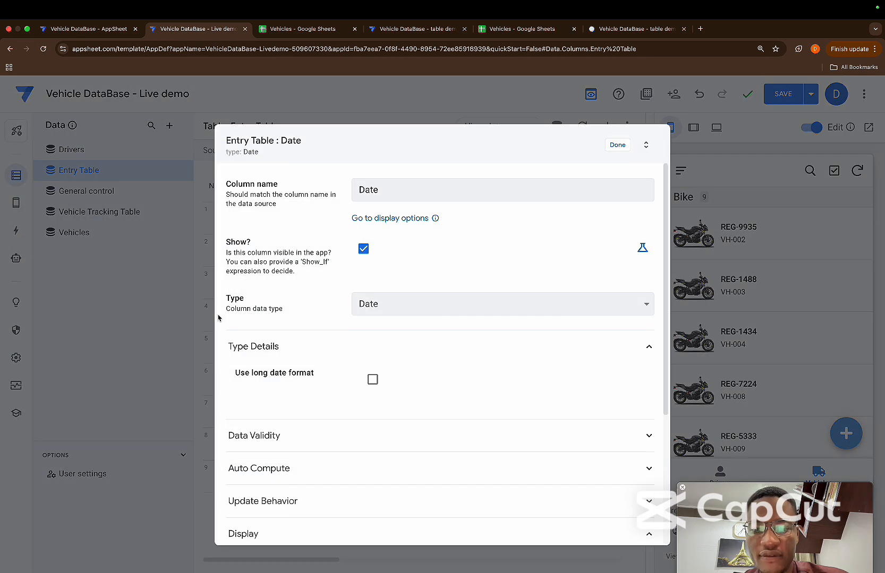
{"action": "left_click", "coordinate": [358, 469]}
{"action": "scroll", "coordinate": [431, 419], "scroll_direction": "down", "scroll_amount": 5}
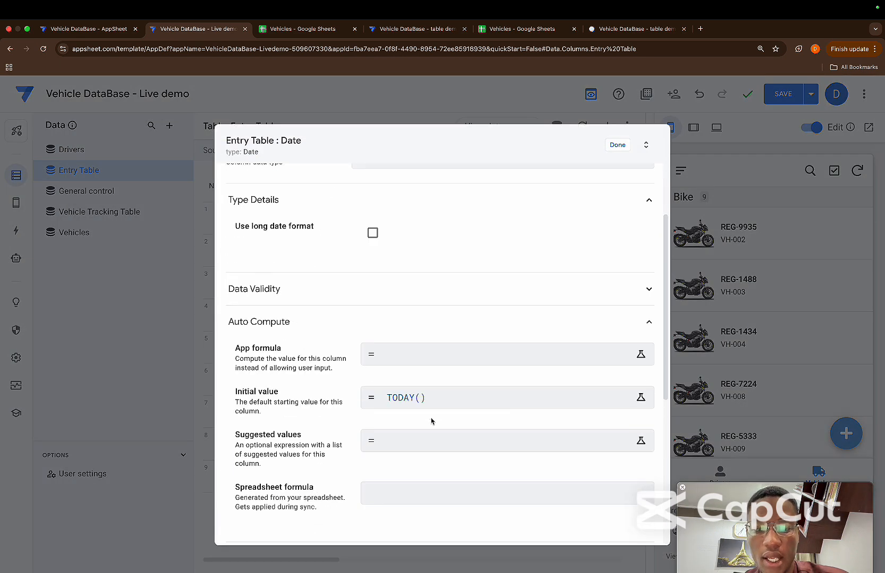
{"action": "left_click", "coordinate": [439, 316]}
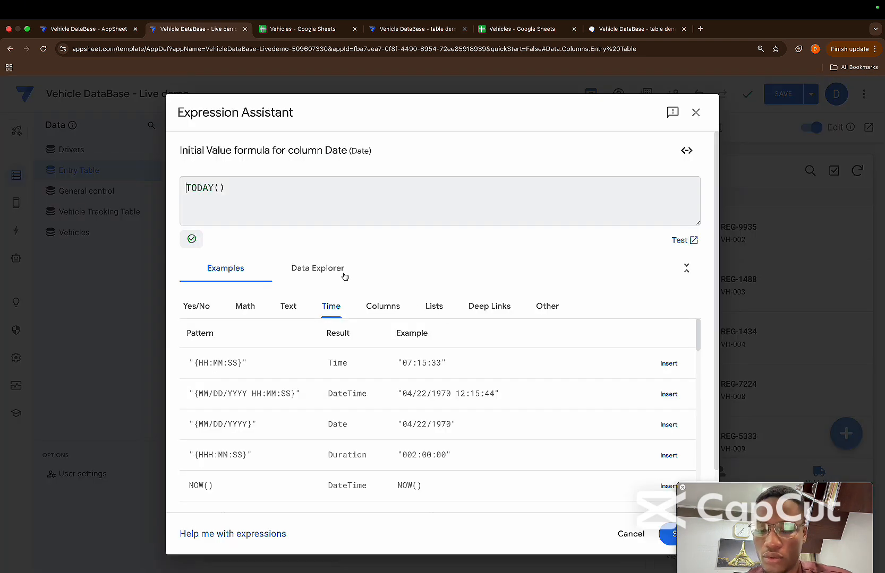
{"action": "key", "text": "super+a"}
{"action": "key", "text": "BackSpace"}
{"action": "type", "text": "["}
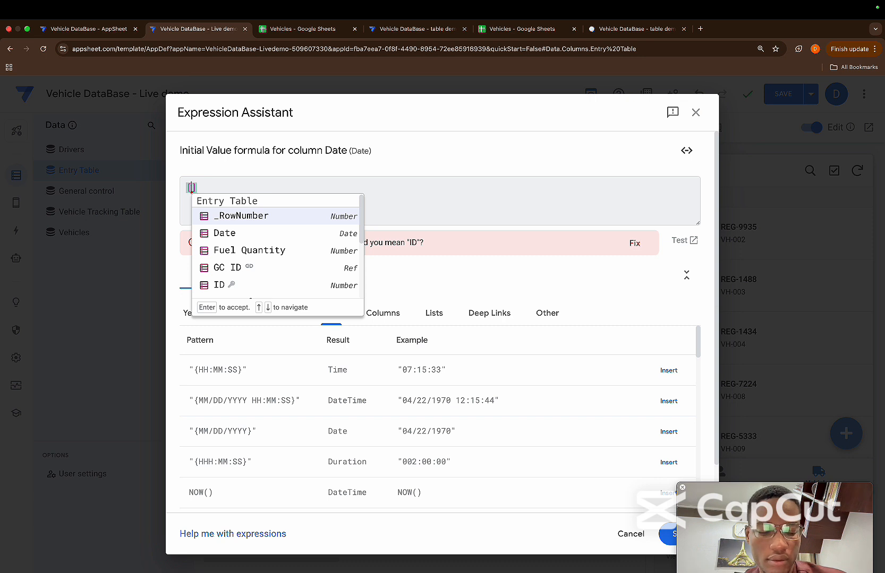
{"action": "key", "text": "Down"}
{"action": "key", "text": "Down"}
{"action": "key", "text": "Down"}
{"action": "key", "text": "Down"}
{"action": "key", "text": "Up"}
{"action": "key", "text": "Return"}
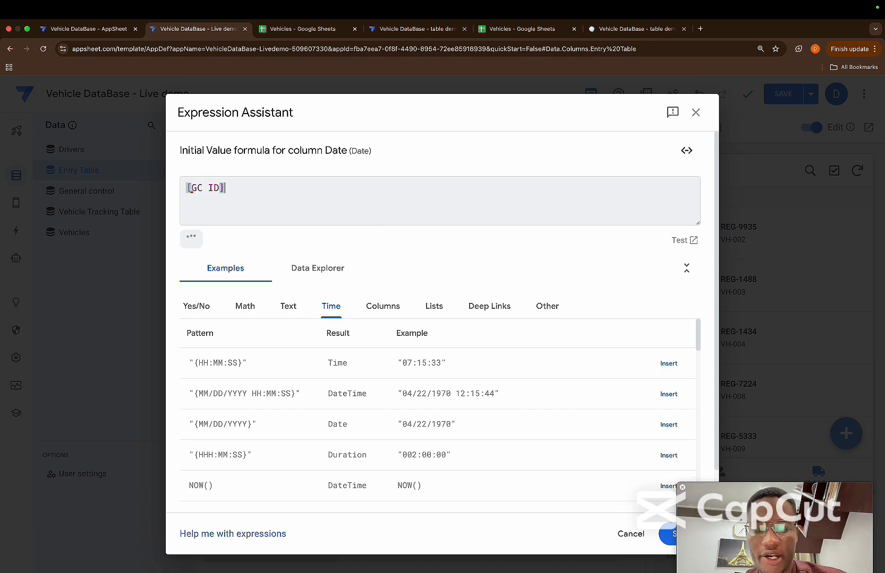
{"action": "type", "text": ".["}
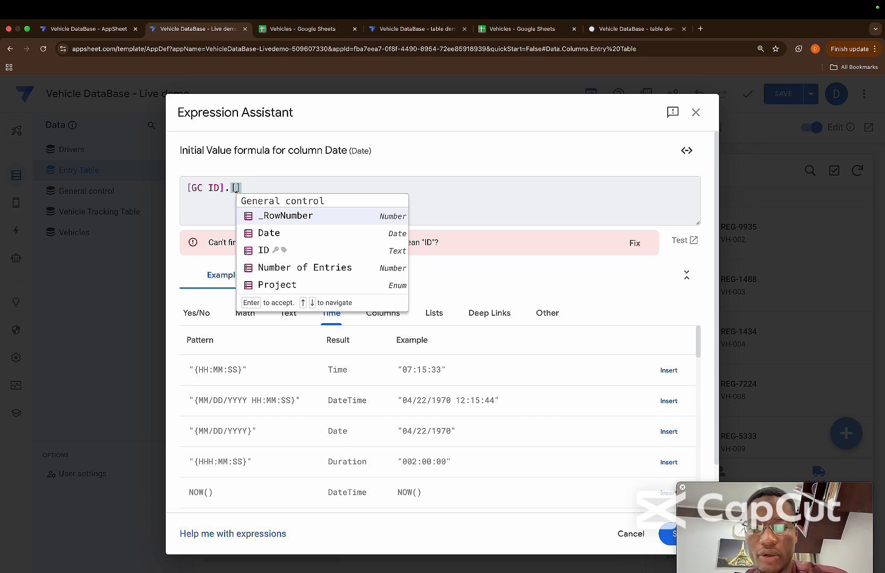
{"action": "key", "text": "Down"}
{"action": "key", "text": "Return"}
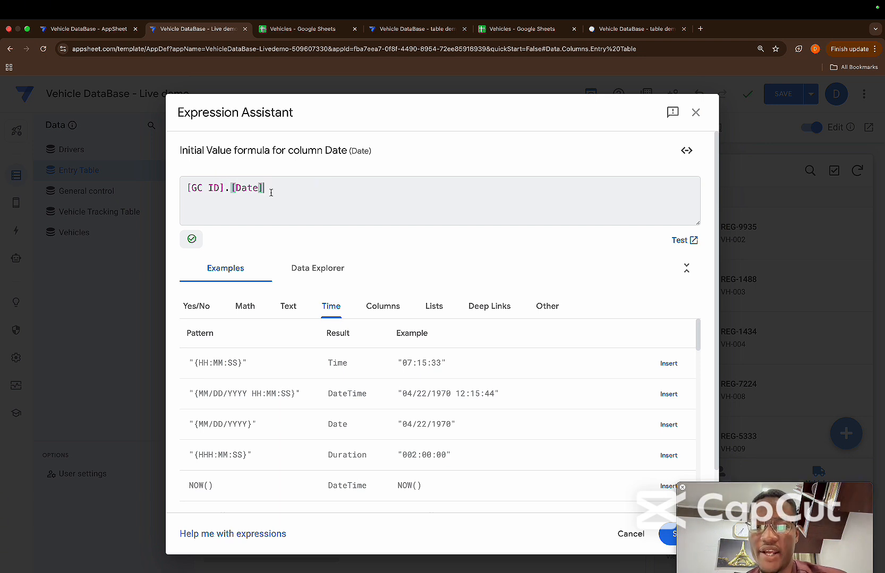
{"action": "left_click_drag", "start_coordinate": [271, 193], "coordinate": [156, 184]}
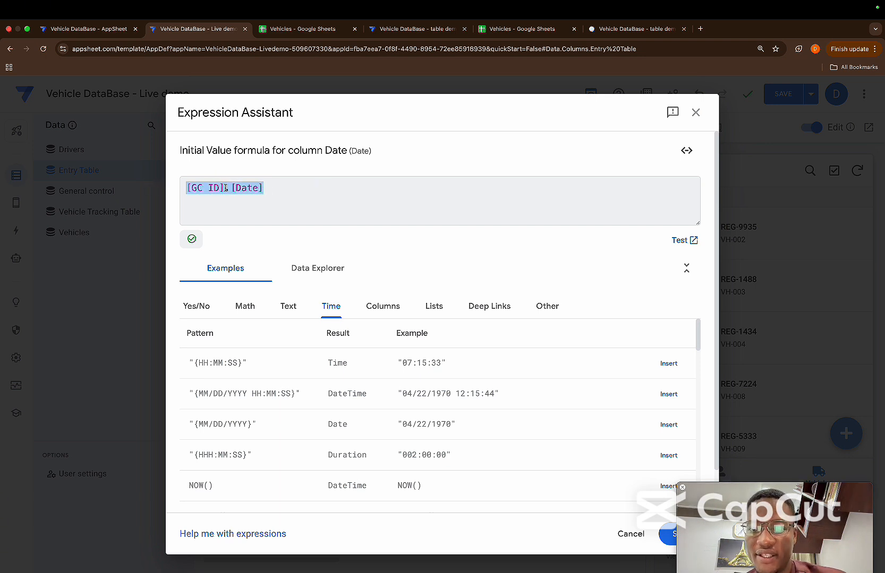
{"action": "left_click_drag", "start_coordinate": [225, 188], "coordinate": [187, 188]}
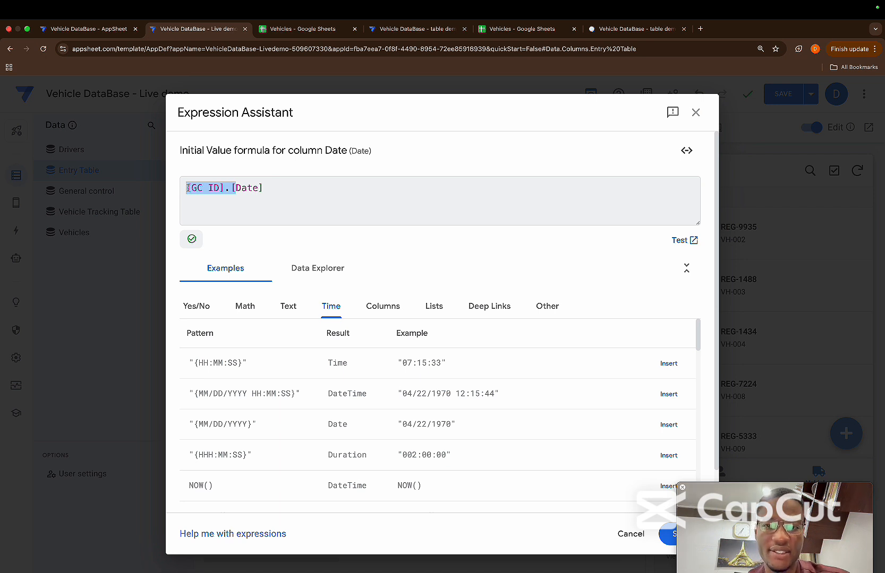
{"action": "left_click", "coordinate": [230, 188]}
{"action": "left_click_drag", "start_coordinate": [229, 188], "coordinate": [269, 190]}
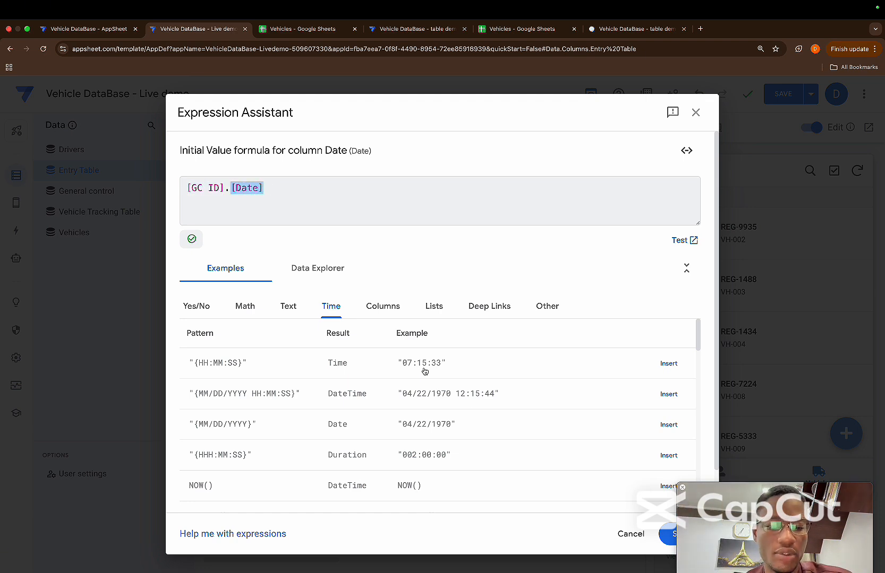
{"action": "left_click", "coordinate": [670, 535]}
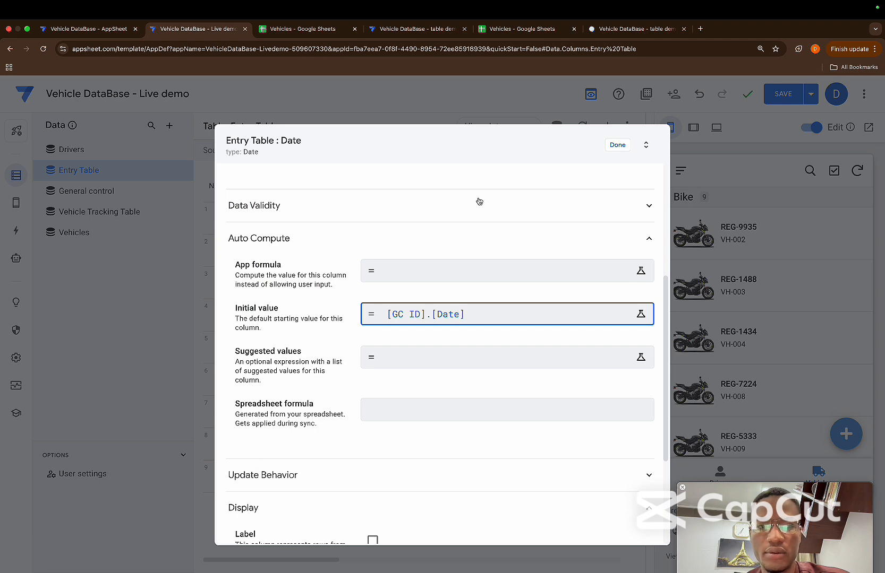
{"action": "left_click", "coordinate": [615, 145]}
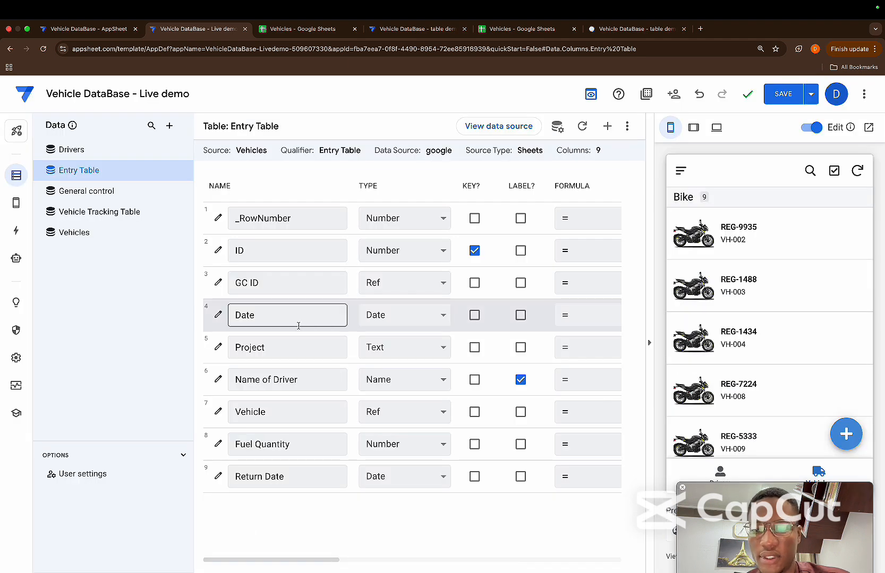
{"action": "left_click", "coordinate": [218, 283]}
{"action": "scroll", "coordinate": [372, 425], "scroll_direction": "down", "scroll_amount": 5}
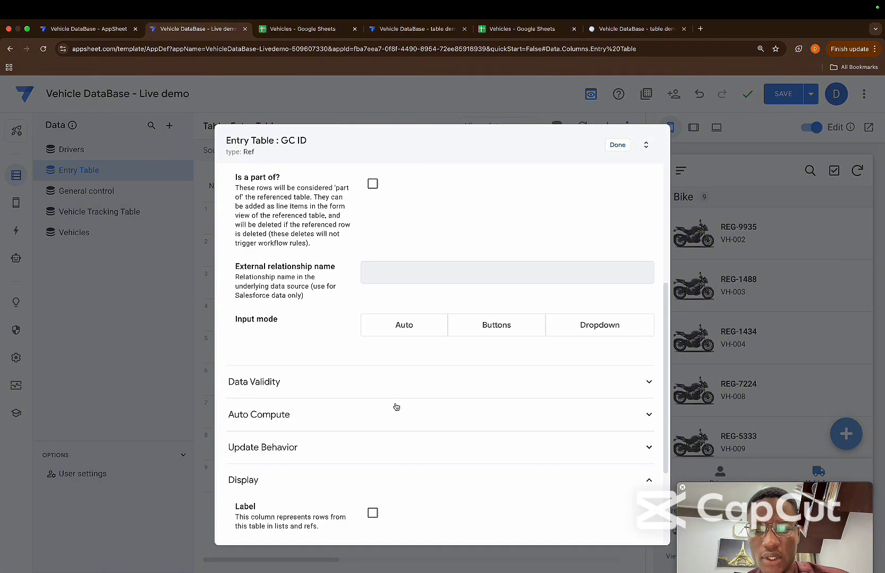
{"action": "left_click", "coordinate": [361, 413]}
{"action": "scroll", "coordinate": [432, 418], "scroll_direction": "up", "scroll_amount": 4}
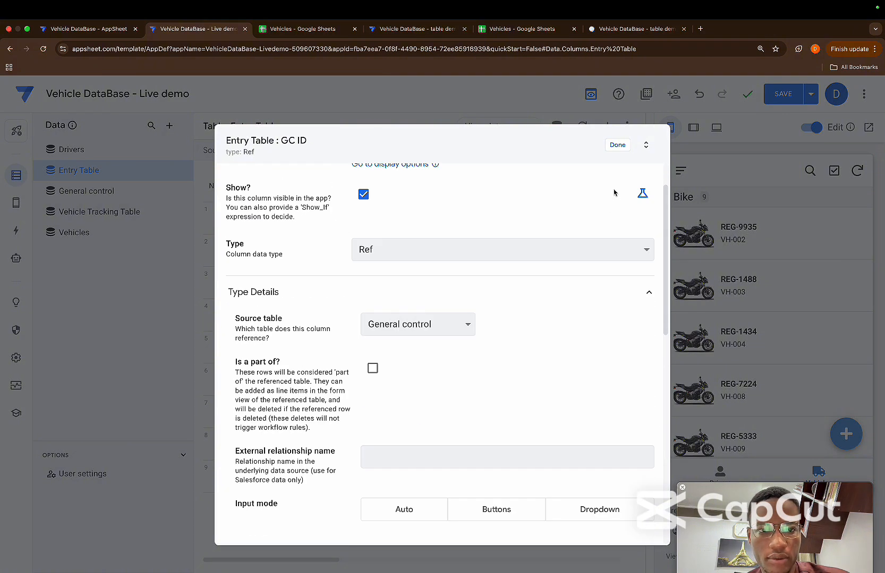
{"action": "left_click", "coordinate": [617, 147]}
Clear the initial value formula of the Entry Table's Date column and save the empty expression
{"action": "left_click", "coordinate": [219, 317]}
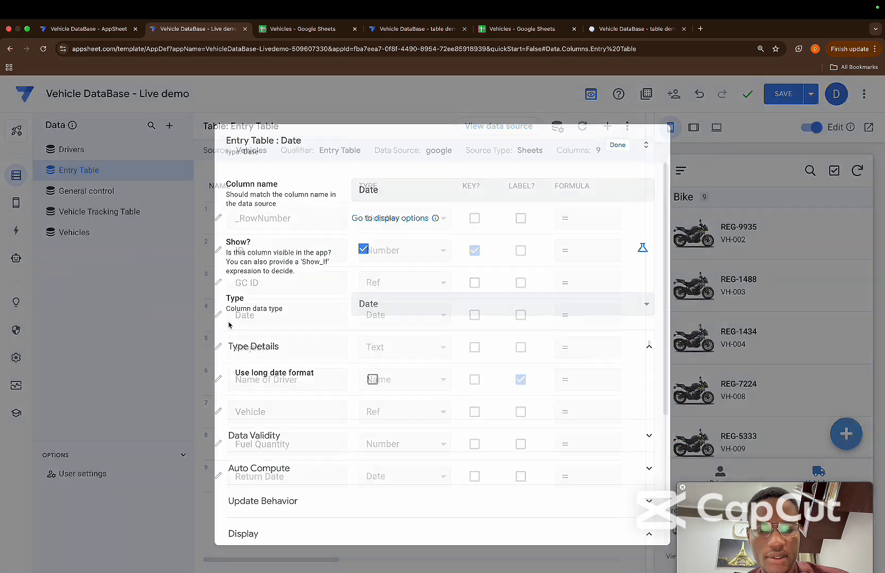
{"action": "scroll", "coordinate": [438, 344], "scroll_direction": "down", "scroll_amount": 4}
{"action": "left_click", "coordinate": [417, 275]}
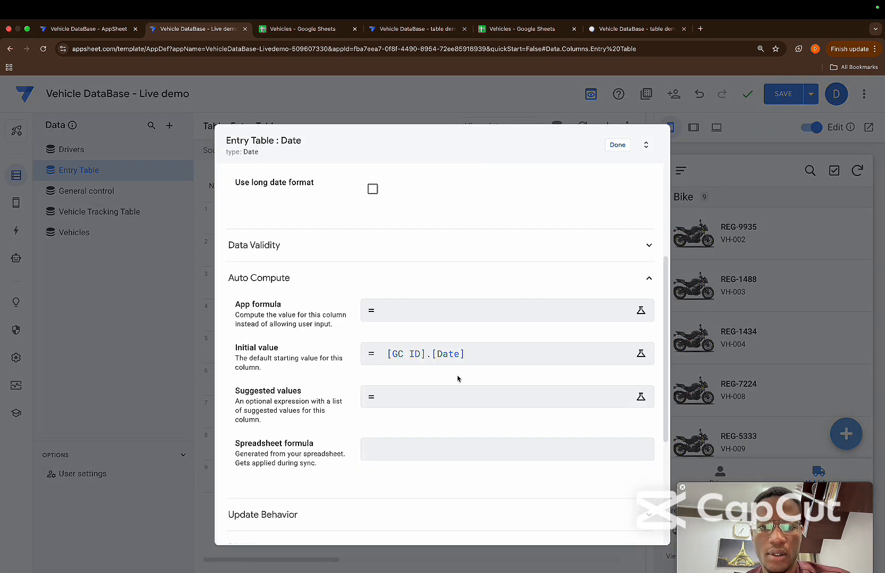
{"action": "left_click", "coordinate": [437, 354]}
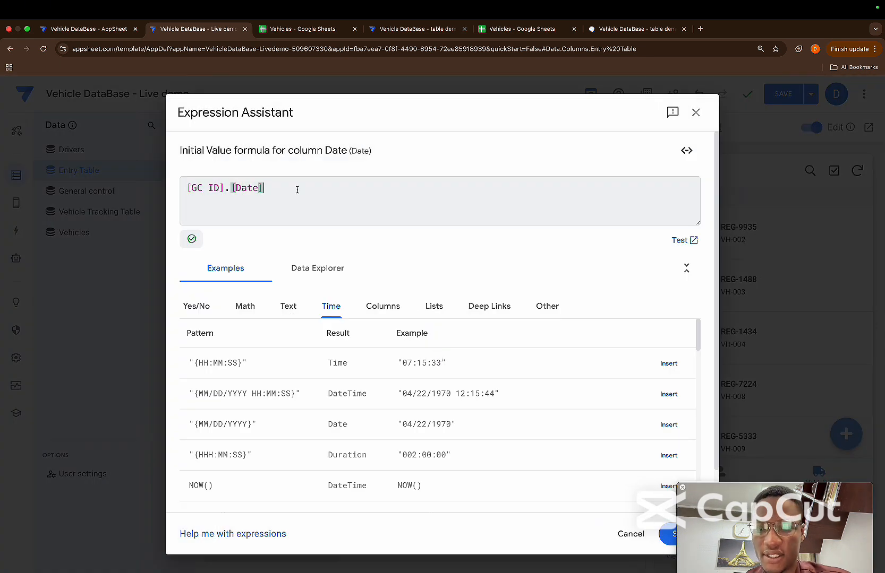
{"action": "key", "text": "super+a"}
{"action": "key", "text": "super+c"}
{"action": "key", "text": "BackSpace"}
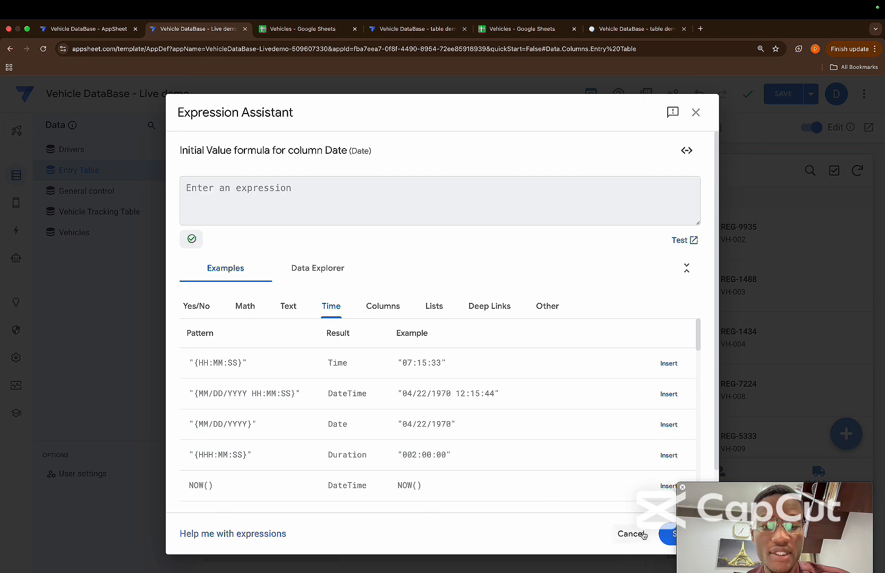
{"action": "left_click", "coordinate": [667, 534]}
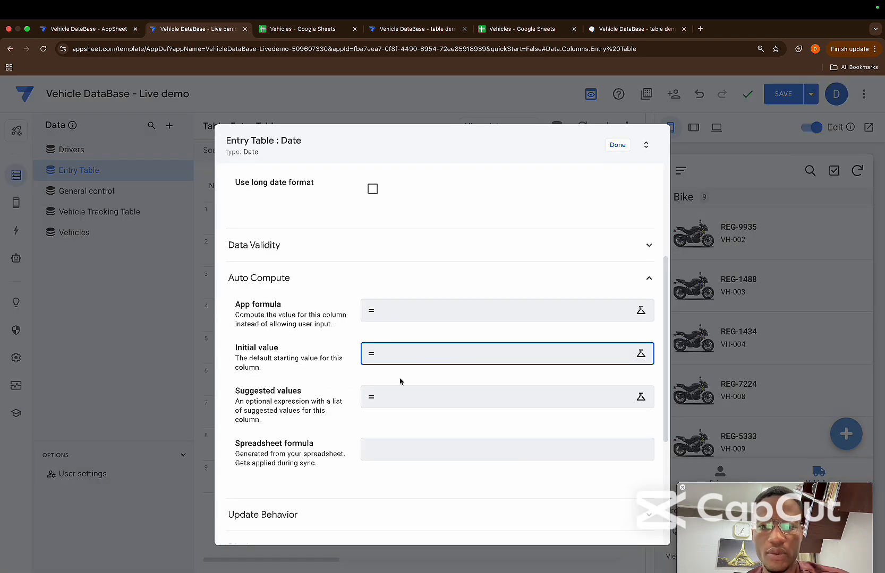
Set the Date column's app formula to [GC ID].[Date] and finish editing the column
{"action": "left_click", "coordinate": [383, 315]}
{"action": "key", "text": "super+v"}
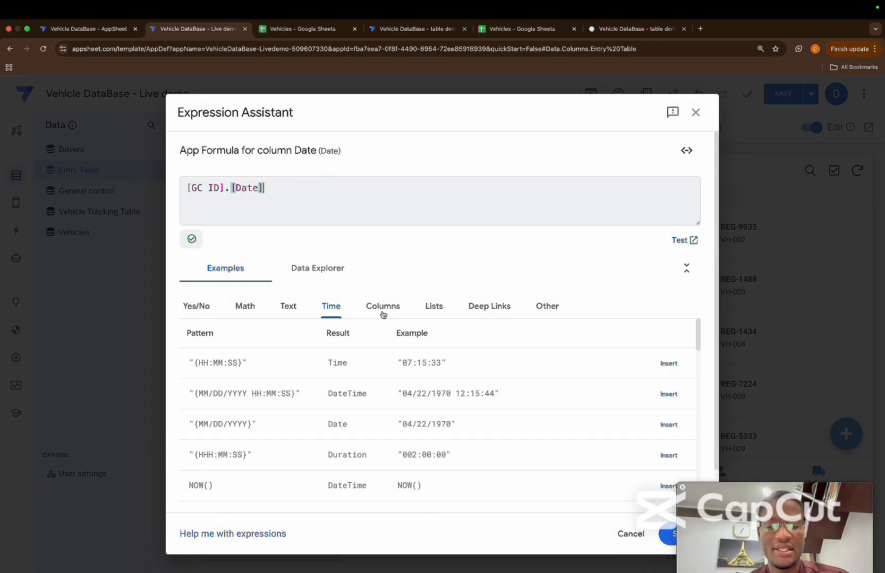
{"action": "left_click", "coordinate": [668, 534]}
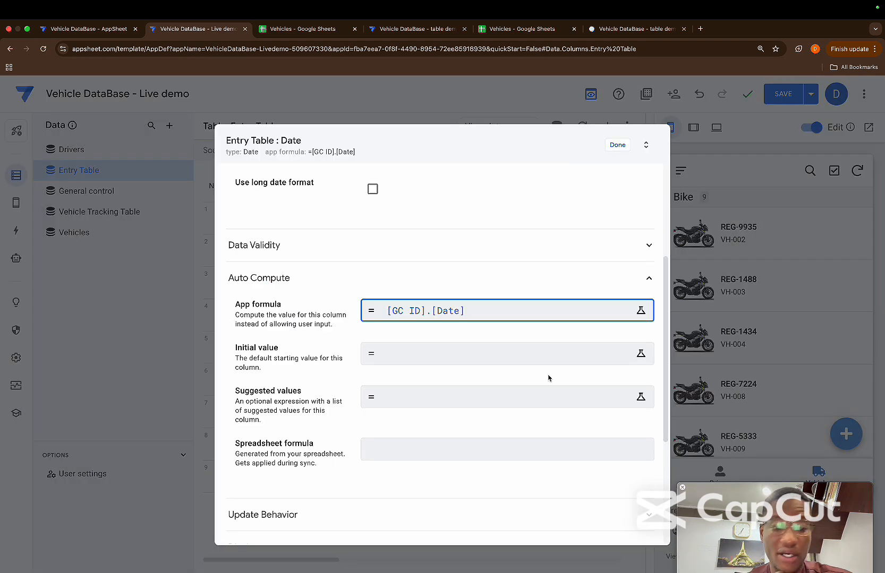
{"action": "left_click", "coordinate": [617, 145]}
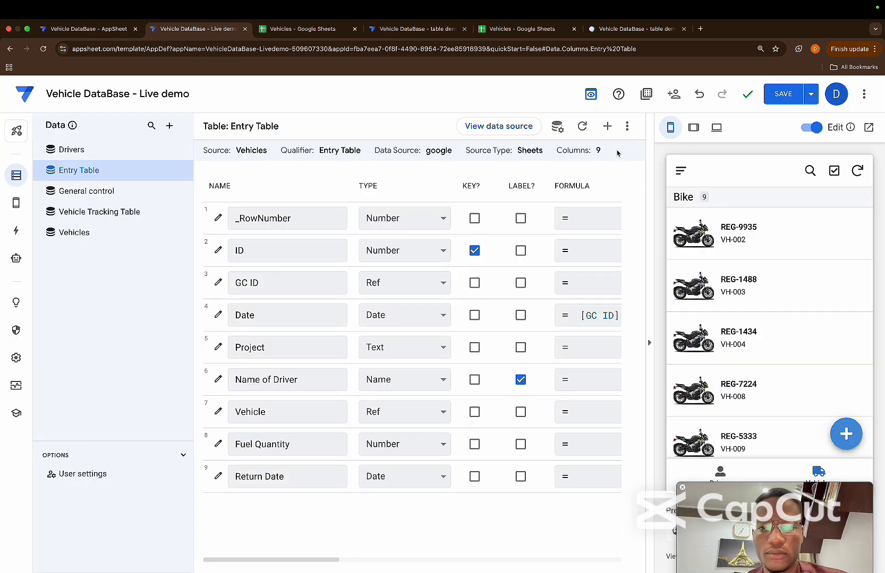
Set the app formula of the Entry Table's Project column to [GC ID].[Project] and finish editing the column
{"action": "left_click", "coordinate": [217, 346]}
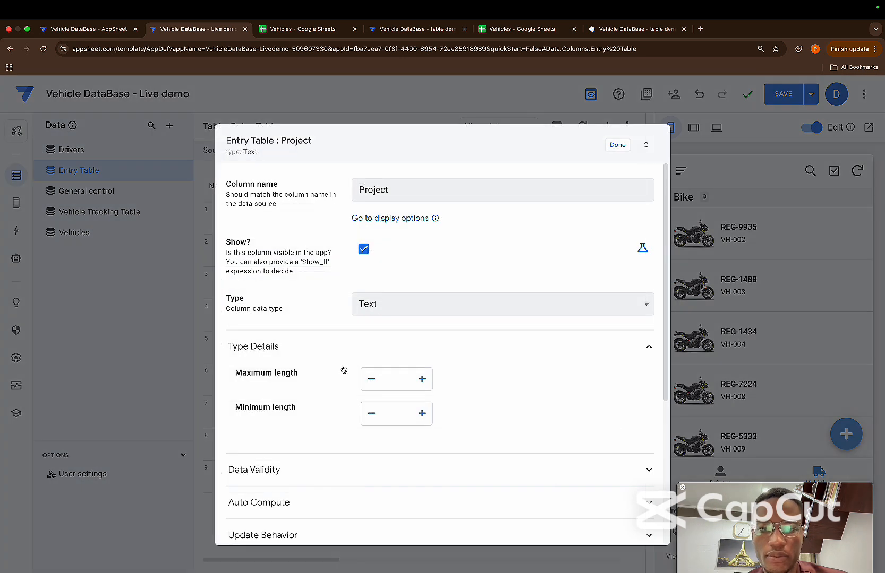
{"action": "scroll", "coordinate": [342, 367], "scroll_direction": "down", "scroll_amount": 3}
{"action": "left_click", "coordinate": [398, 341]}
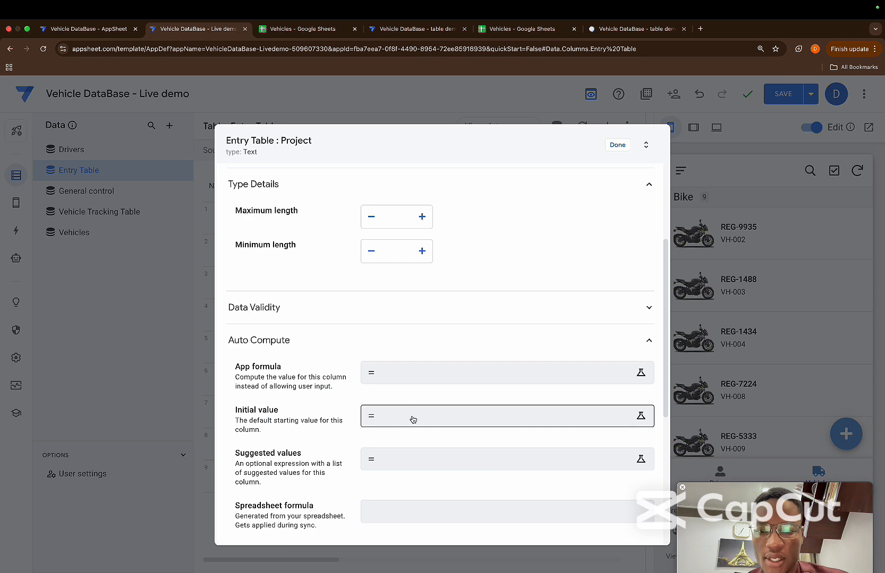
{"action": "left_click", "coordinate": [412, 373]}
{"action": "type", "text": "["}
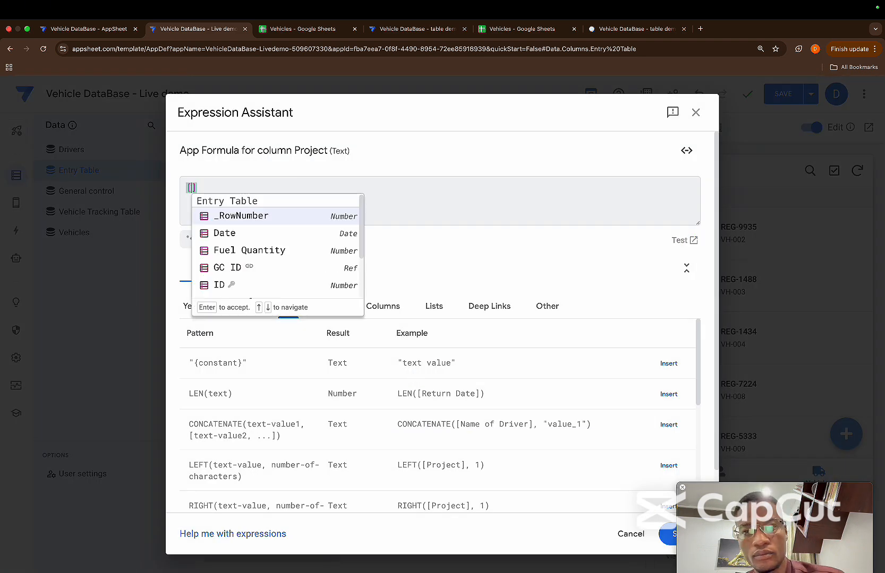
{"action": "type", "text": "go"}
{"action": "key", "text": "BackSpace"}
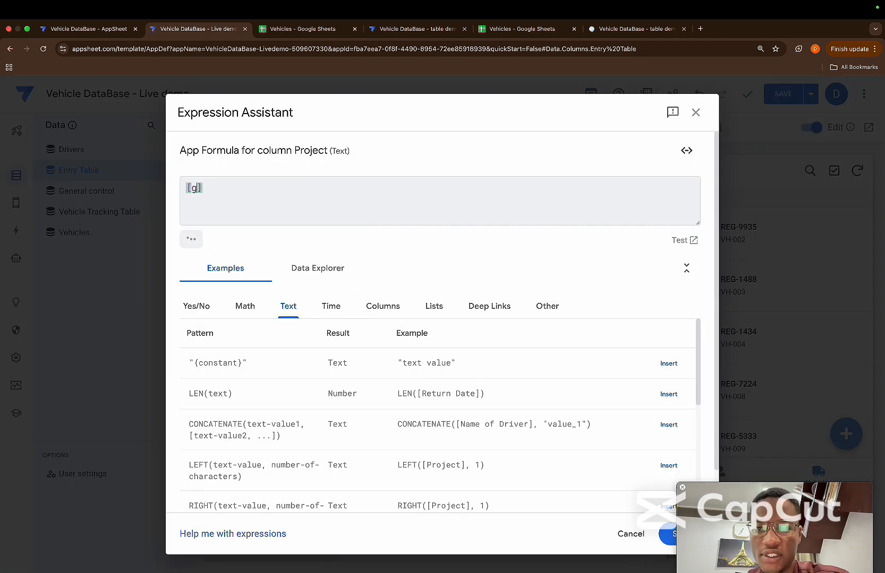
{"action": "type", "text": "c"}
{"action": "key", "text": "Return"}
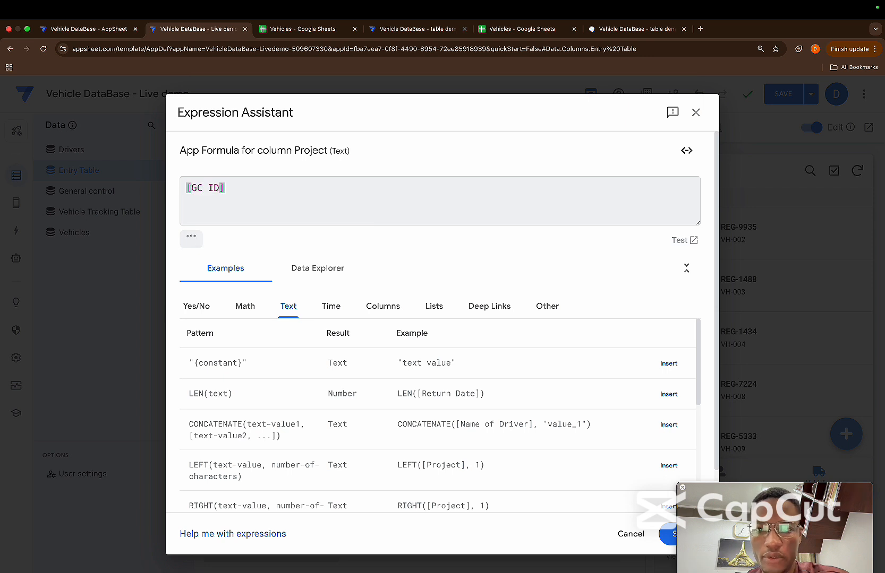
{"action": "type", "text": ".["}
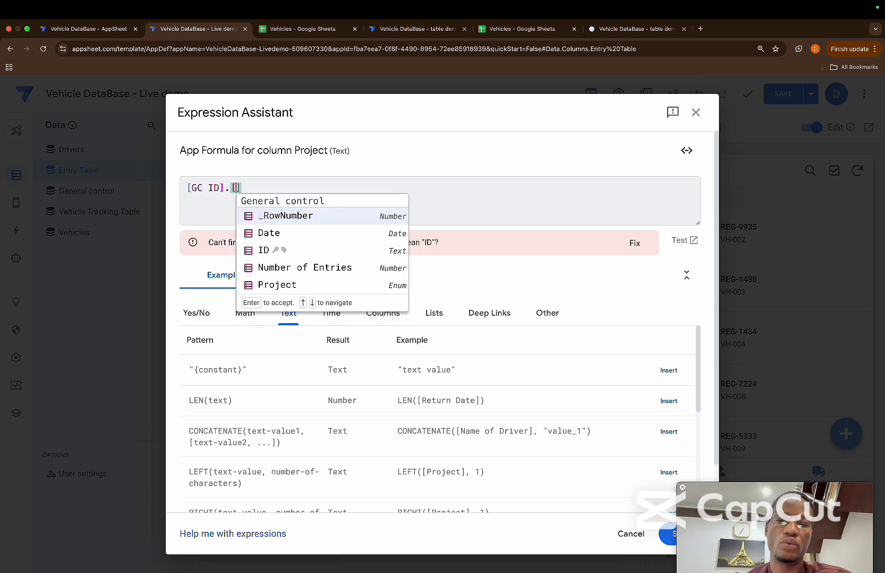
{"action": "key", "text": "Down"}
{"action": "key", "text": "Down"}
{"action": "key", "text": "Down"}
{"action": "key", "text": "Down"}
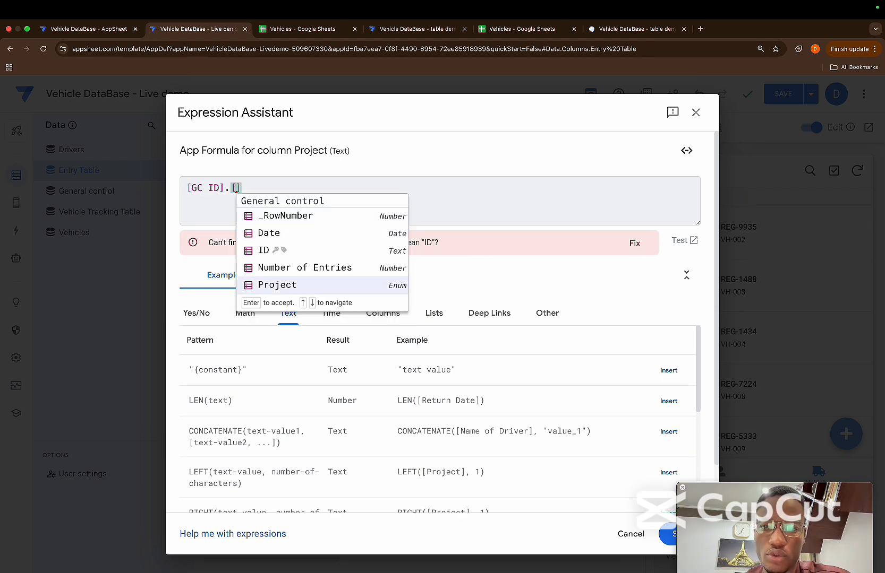
{"action": "key", "text": "Return"}
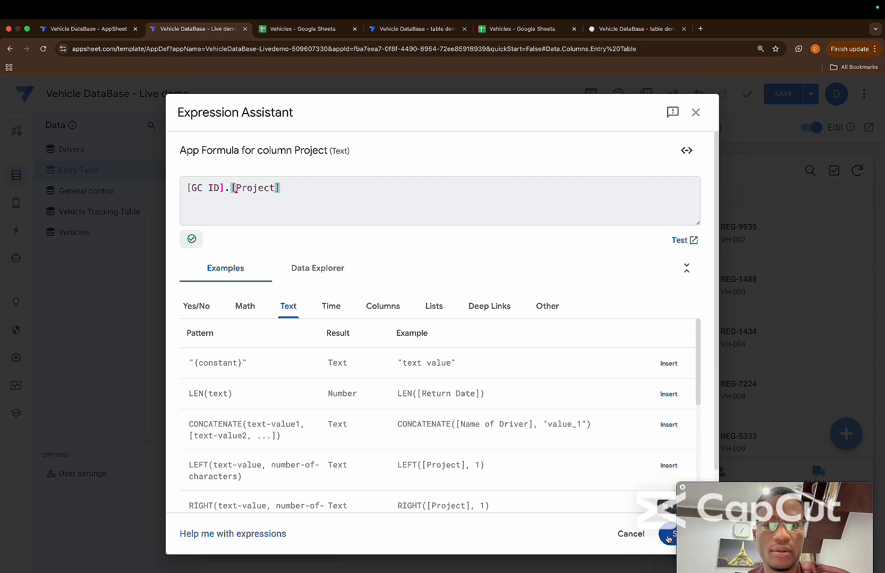
{"action": "left_click", "coordinate": [668, 534]}
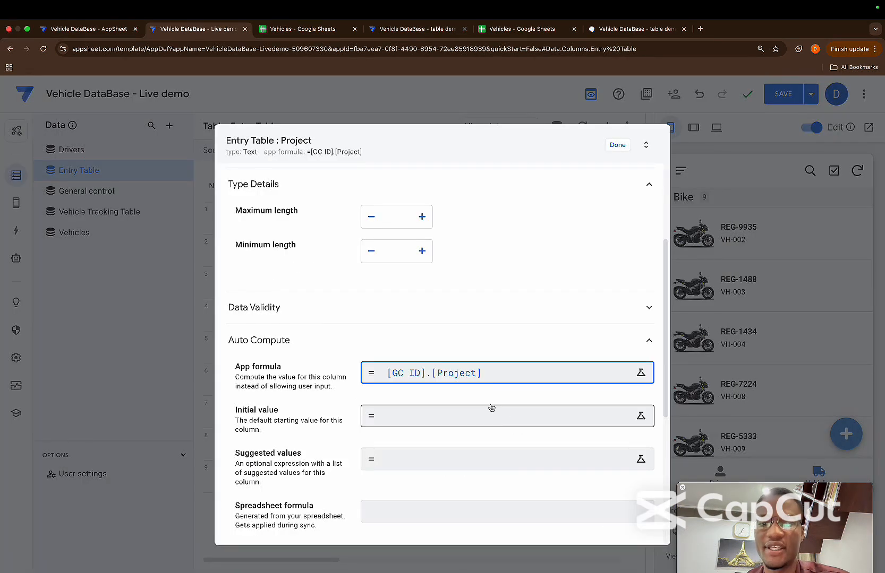
{"action": "left_click", "coordinate": [616, 145]}
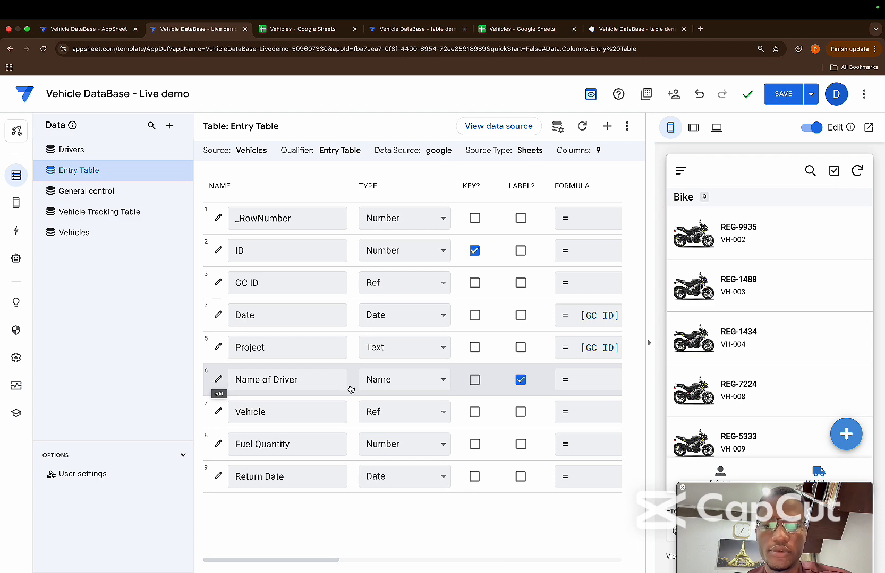
Change the Entry Table's Name of Driver column to a Ref type with Drivers as source table and finish editing the column
{"action": "left_click", "coordinate": [377, 385]}
{"action": "key", "text": "r"}
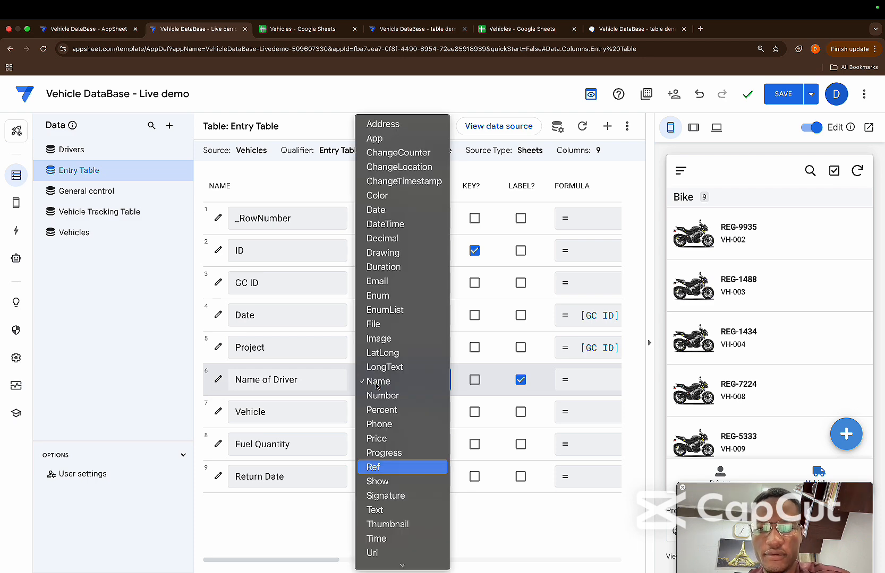
{"action": "key", "text": "Return"}
{"action": "left_click", "coordinate": [388, 386]}
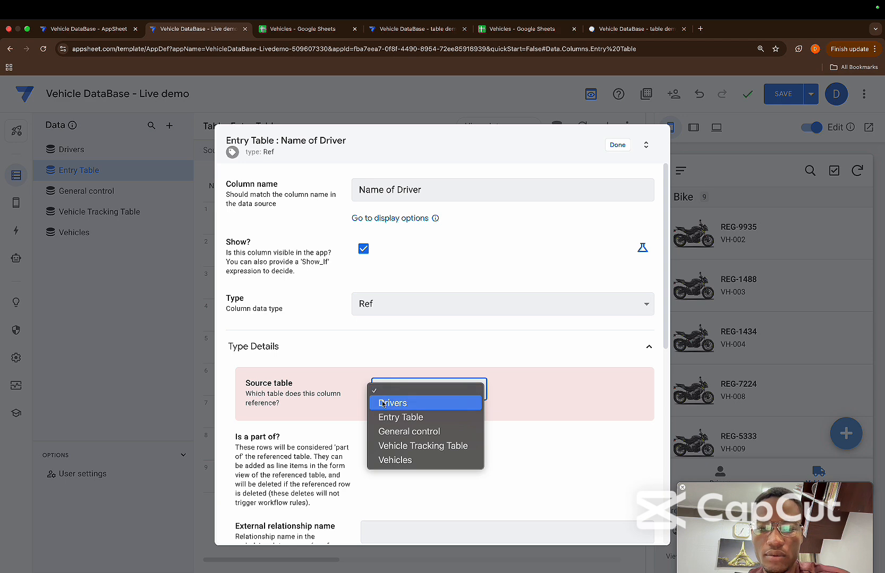
{"action": "left_click", "coordinate": [383, 404]}
{"action": "left_click", "coordinate": [620, 146]}
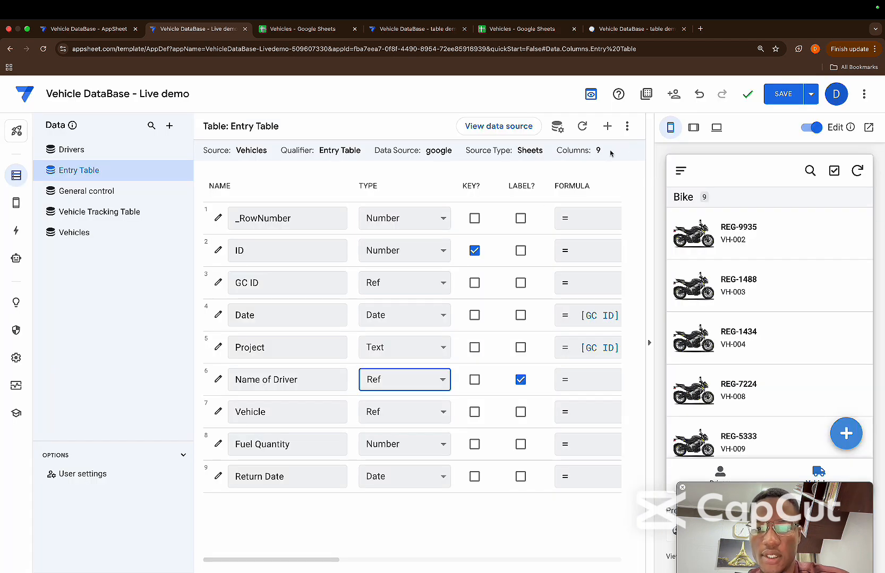
Check the type and source table of the Entry Table's Vehicle column, keeping Ref as its type
{"action": "left_click", "coordinate": [371, 412]}
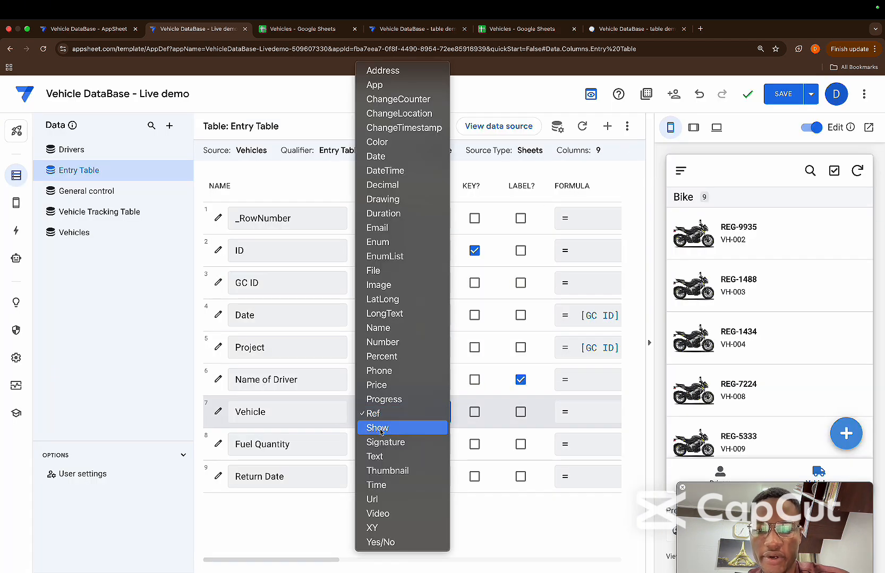
{"action": "left_click", "coordinate": [372, 414]}
{"action": "left_click", "coordinate": [217, 413]}
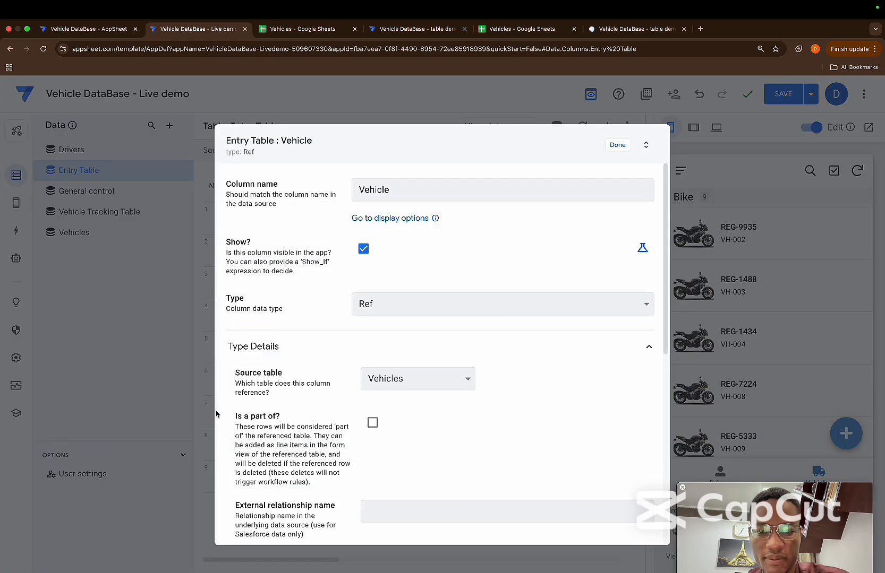
{"action": "left_click", "coordinate": [617, 145]}
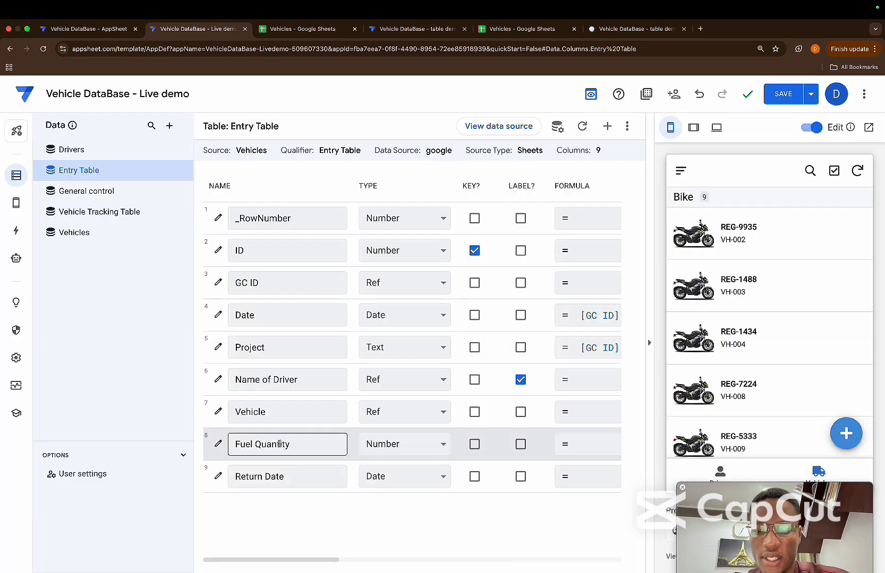
Set the minimum value of the Entry Table's Fuel Quantity column to 1 and finish editing the column
{"action": "left_click", "coordinate": [217, 446]}
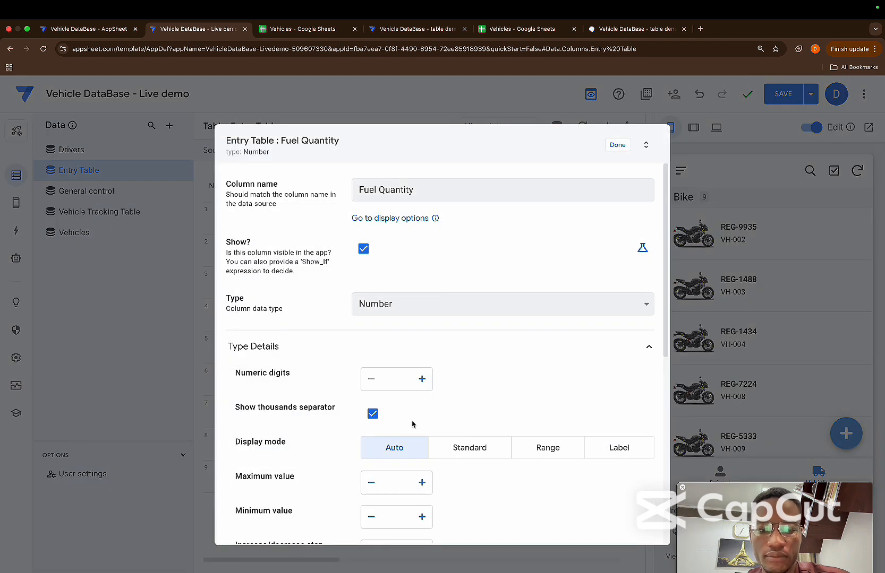
{"action": "scroll", "coordinate": [392, 472], "scroll_direction": "down", "scroll_amount": 2}
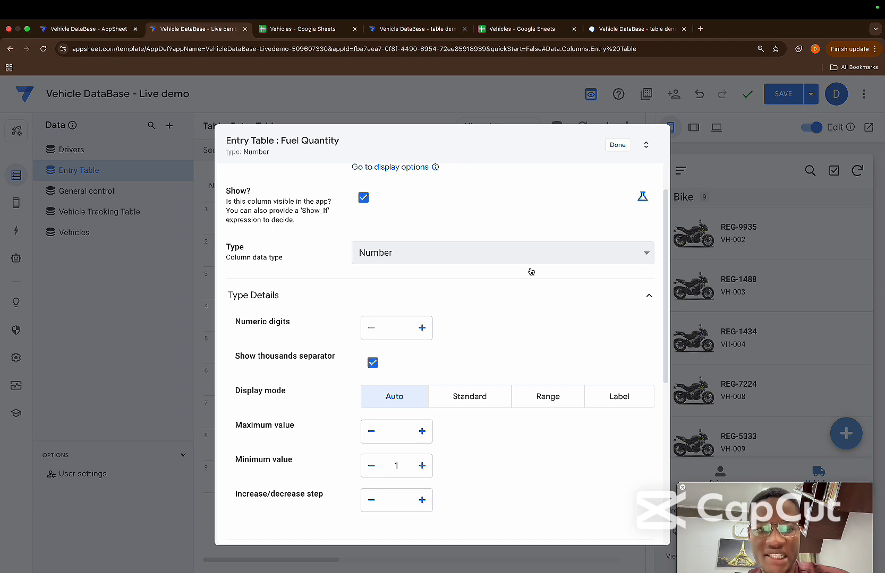
{"action": "left_click", "coordinate": [613, 153]}
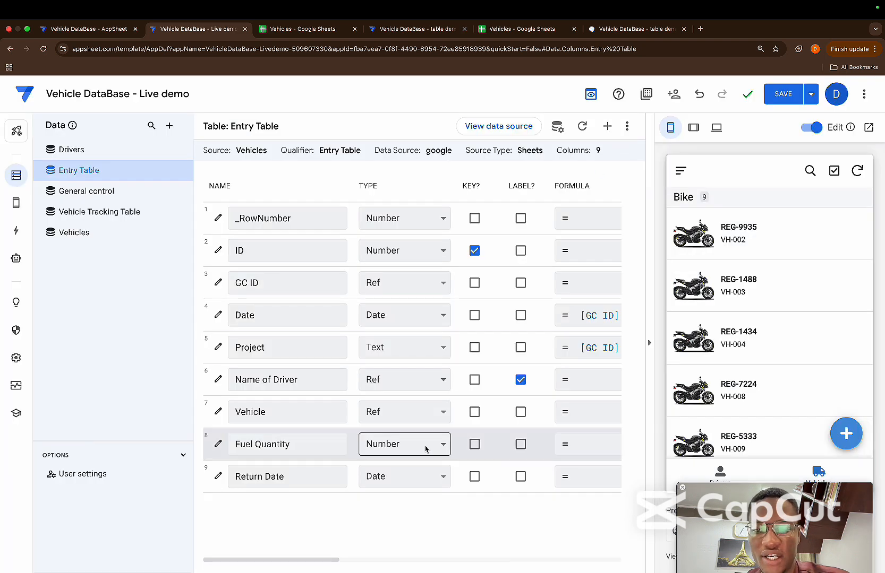
Clear the initial value formula of the Entry Table's Return Date column, save the empty expression and finish editing the column
{"action": "left_click", "coordinate": [218, 475]}
{"action": "scroll", "coordinate": [352, 440], "scroll_direction": "down", "scroll_amount": 1}
{"action": "left_click", "coordinate": [382, 409]}
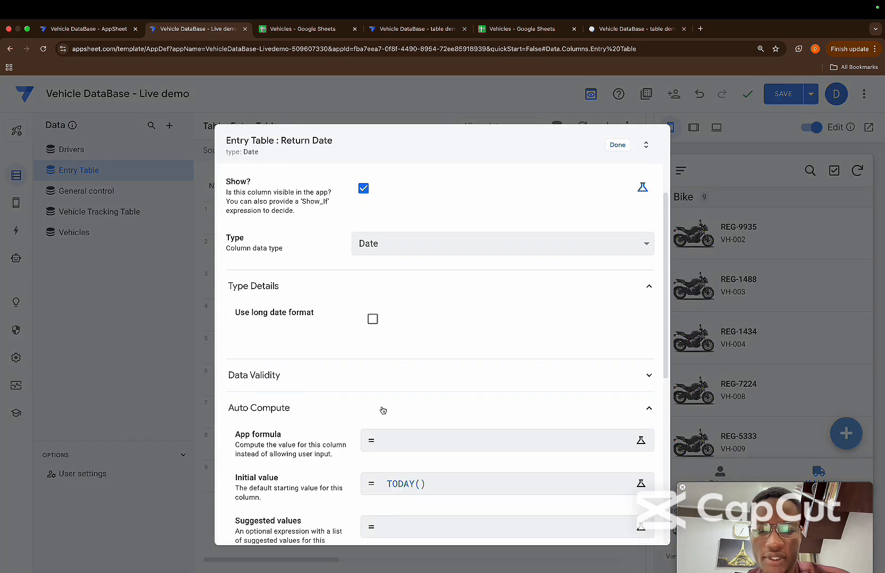
{"action": "left_click", "coordinate": [457, 487]}
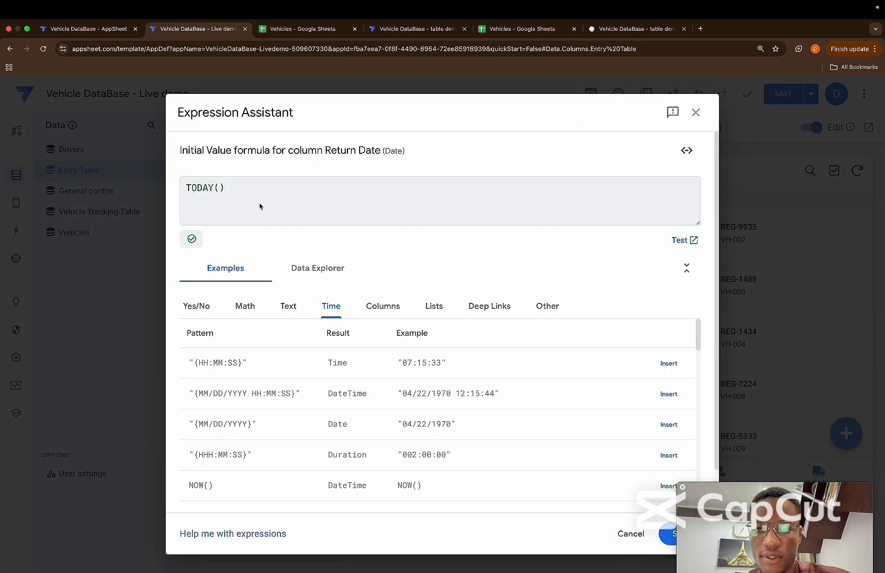
{"action": "left_click_drag", "start_coordinate": [237, 191], "coordinate": [153, 188]}
{"action": "key", "text": "BackSpace"}
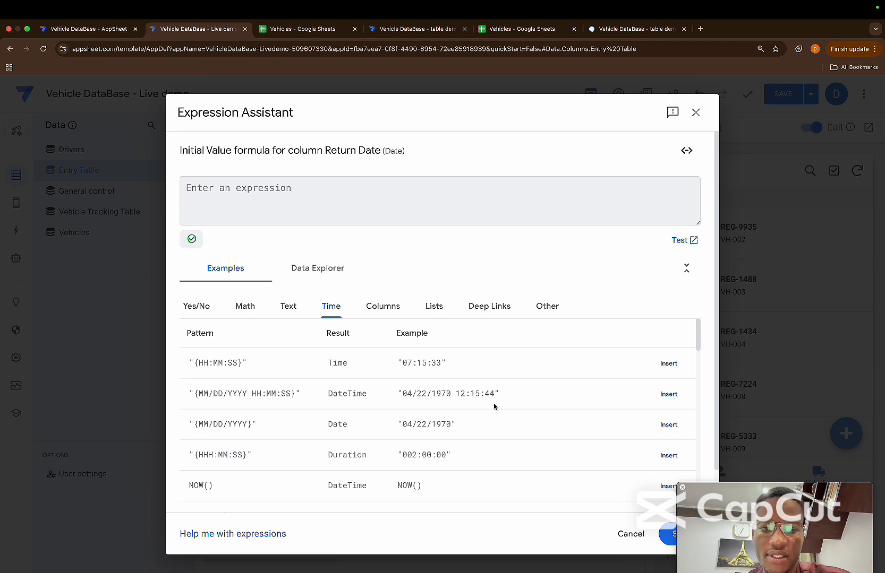
{"action": "left_click", "coordinate": [663, 537]}
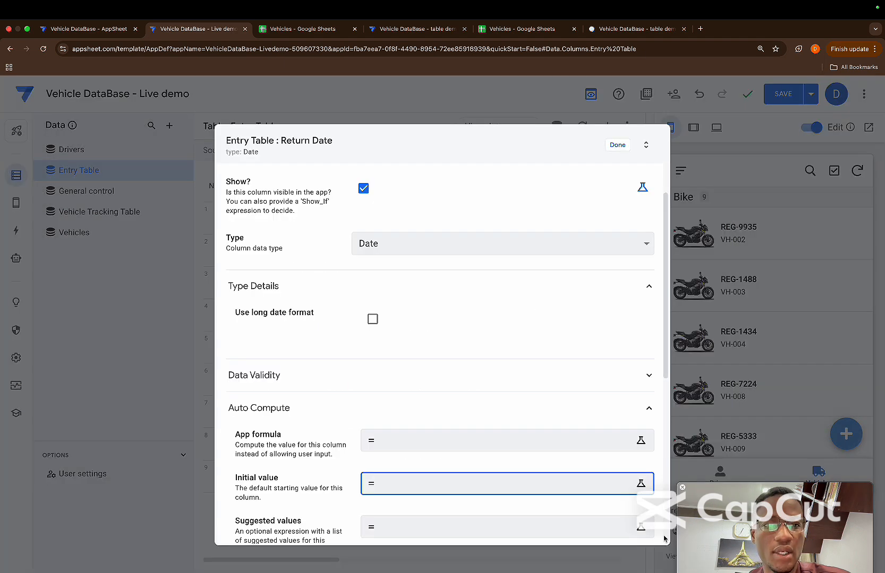
{"action": "left_click", "coordinate": [617, 145]}
{"action": "scroll", "coordinate": [469, 440], "scroll_direction": "right", "scroll_amount": 2}
{"action": "scroll", "coordinate": [469, 439], "scroll_direction": "left", "scroll_amount": 2}
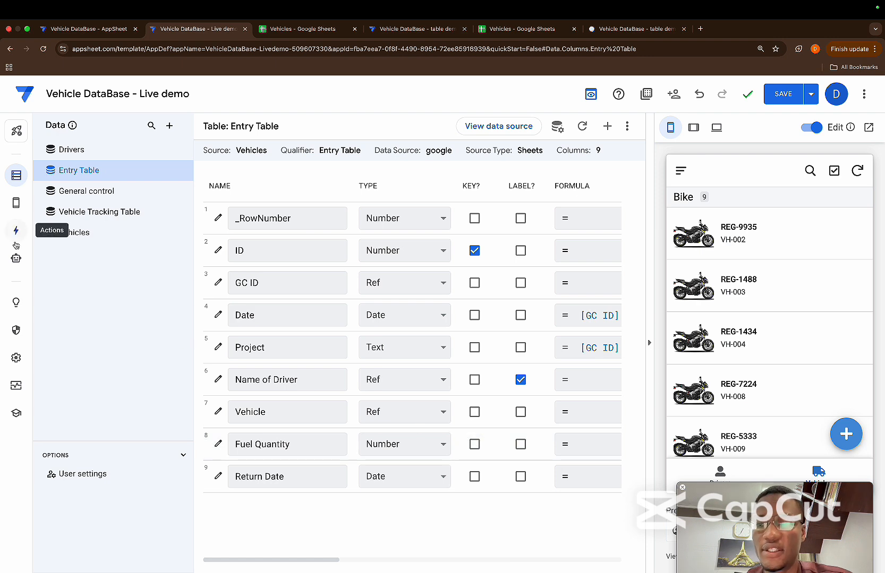
Create a new reference view from scratch and name it General Control
{"action": "mouse_move", "coordinate": [18, 208]}
{"action": "left_click", "coordinate": [59, 204]}
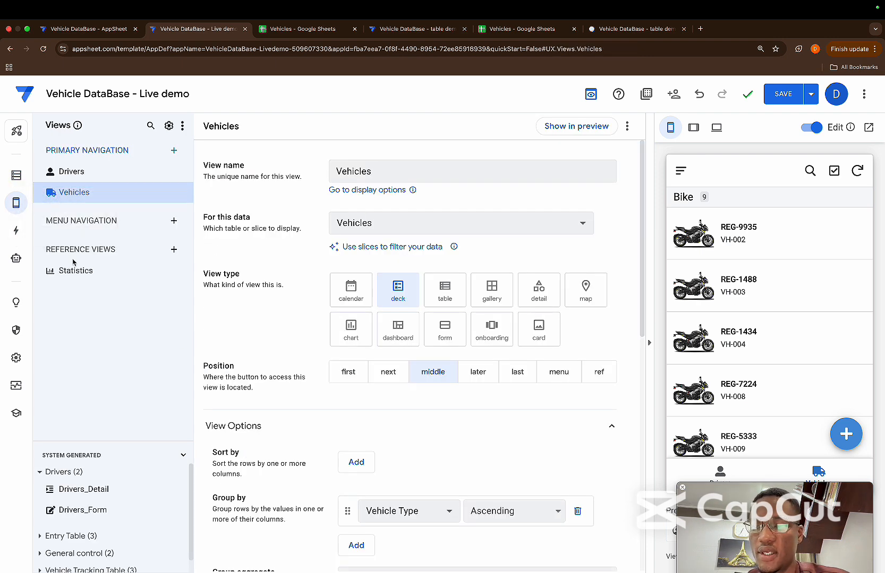
{"action": "left_click", "coordinate": [173, 249]}
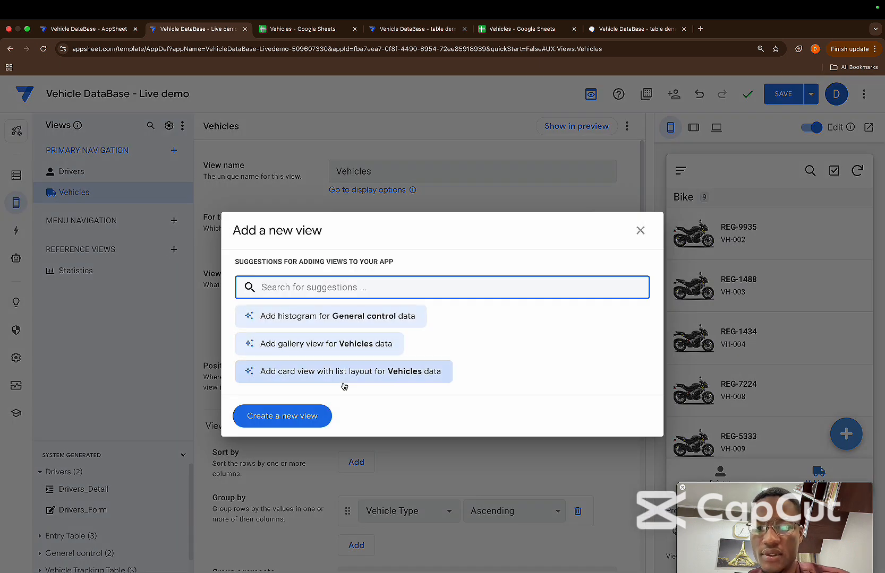
{"action": "left_click", "coordinate": [314, 418]}
{"action": "left_click_drag", "start_coordinate": [389, 174], "coordinate": [316, 174]}
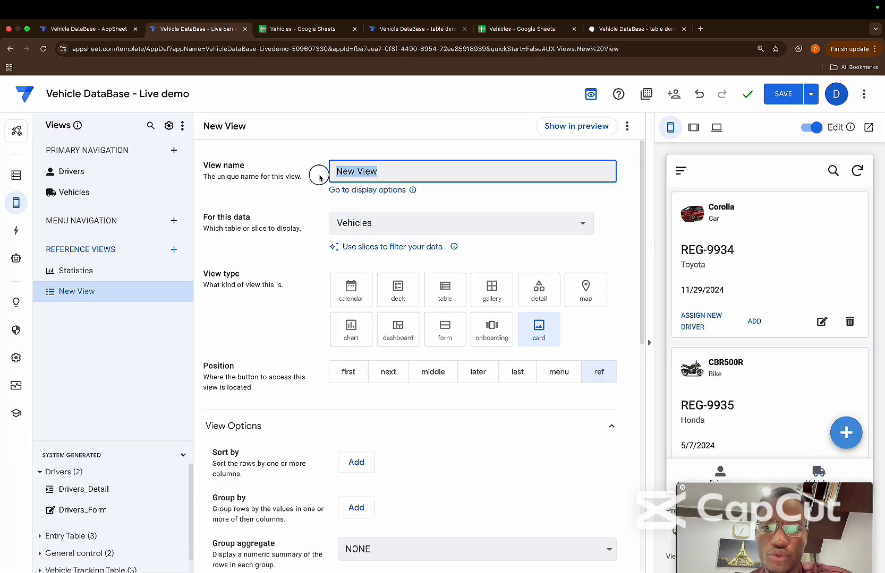
{"action": "key", "text": "BackSpace"}
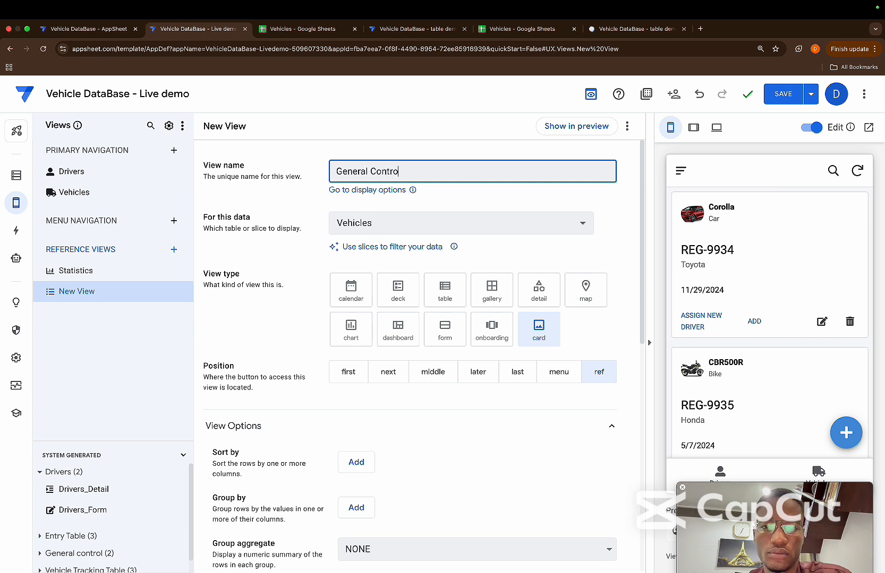
{"action": "left_click", "coordinate": [460, 189]}
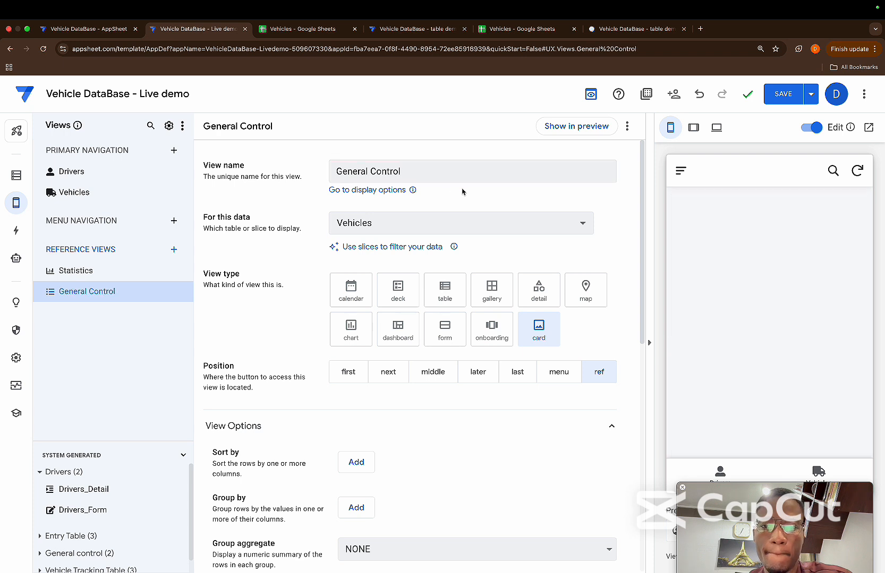
Base the General Control view on the General control table and set its view type to detail
{"action": "left_click", "coordinate": [459, 223]}
{"action": "left_click", "coordinate": [408, 321]}
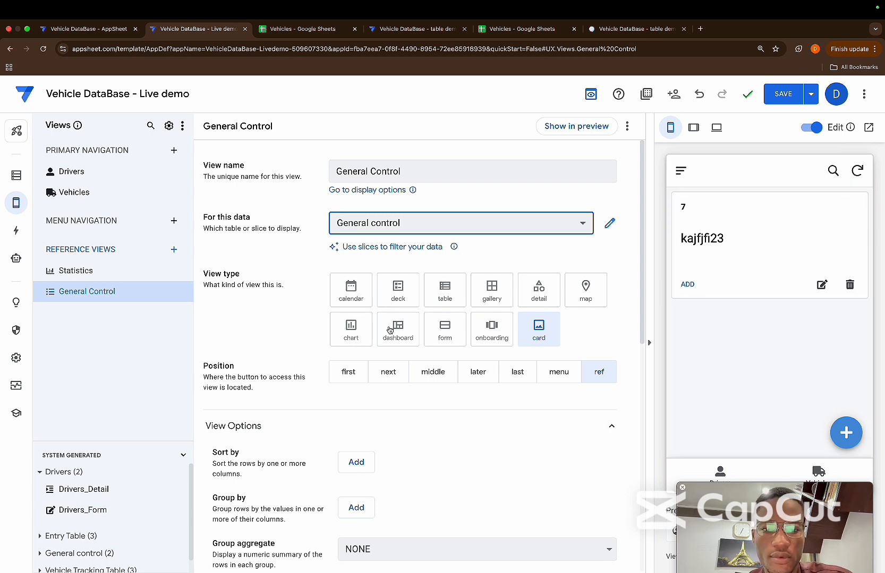
{"action": "left_click", "coordinate": [526, 296]}
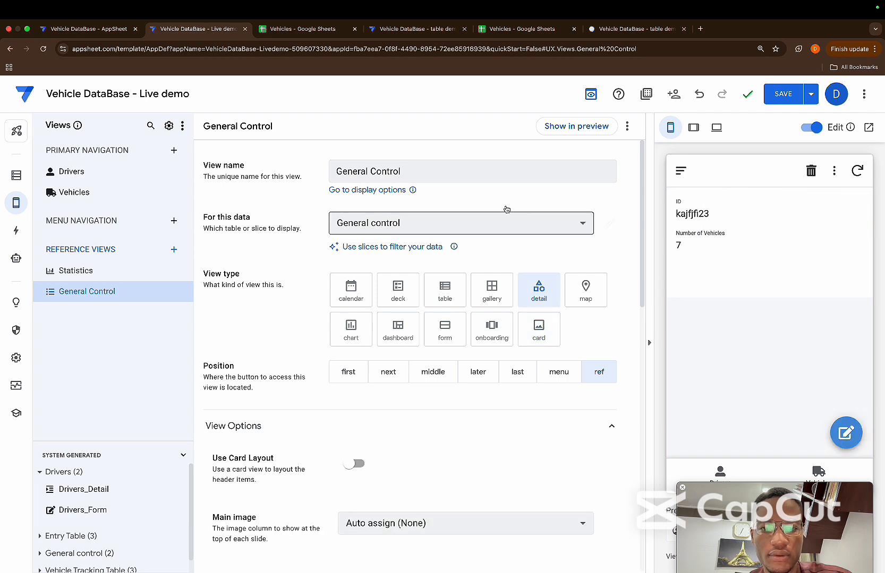
Switch the General Control view's column order to manual and remove the ID column from it
{"action": "scroll", "coordinate": [507, 270], "scroll_direction": "down", "scroll_amount": 7}
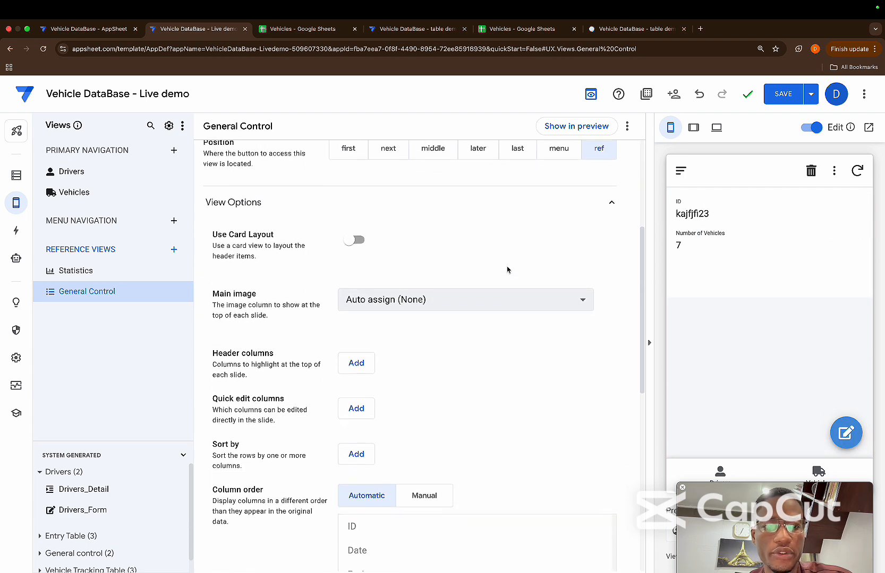
{"action": "scroll", "coordinate": [507, 270], "scroll_direction": "down", "scroll_amount": 2}
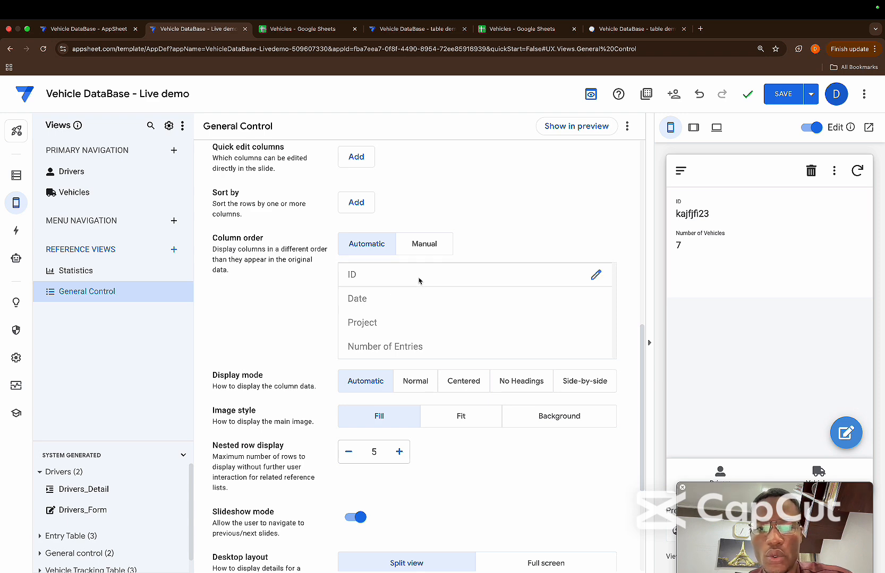
{"action": "left_click", "coordinate": [425, 247]}
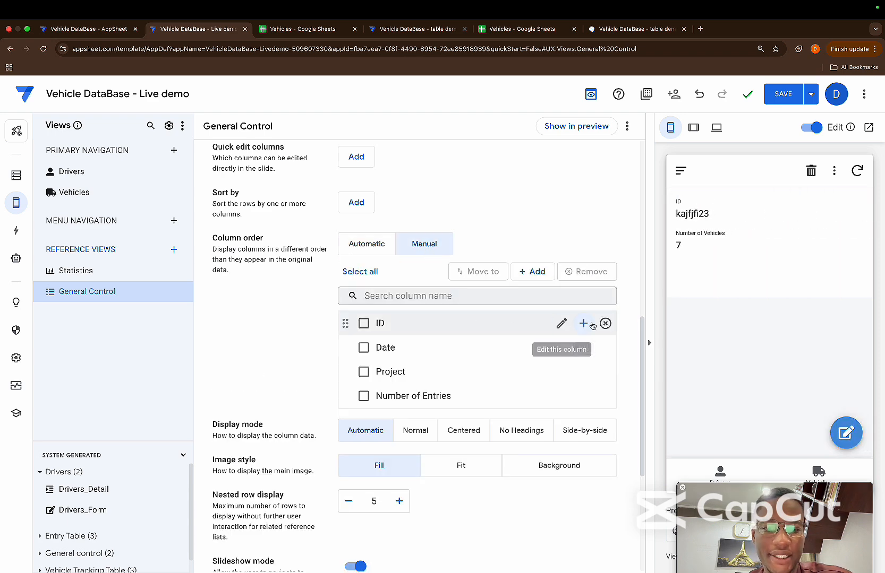
{"action": "left_click", "coordinate": [606, 324]}
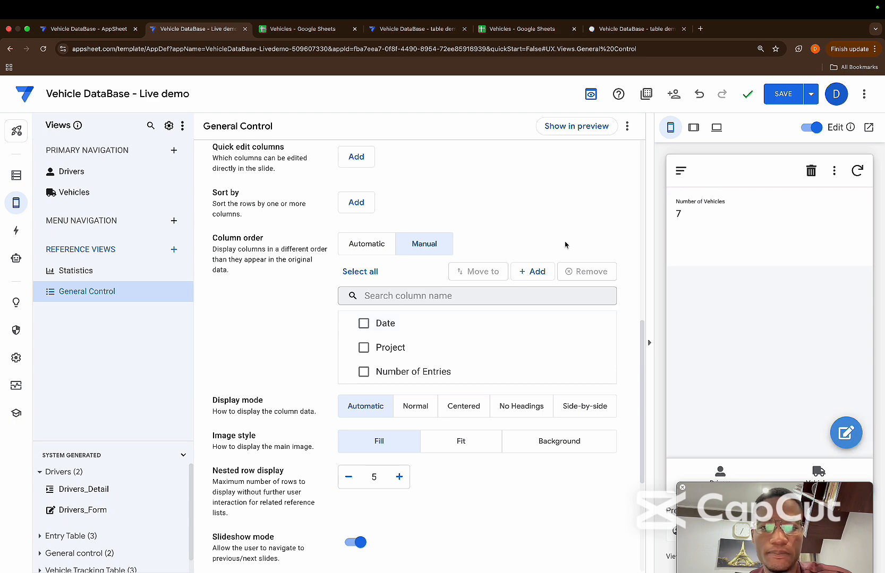
Add Date, Project and Number of Entries as quick edit columns of the General Control view
{"action": "scroll", "coordinate": [511, 297], "scroll_direction": "down", "scroll_amount": 1}
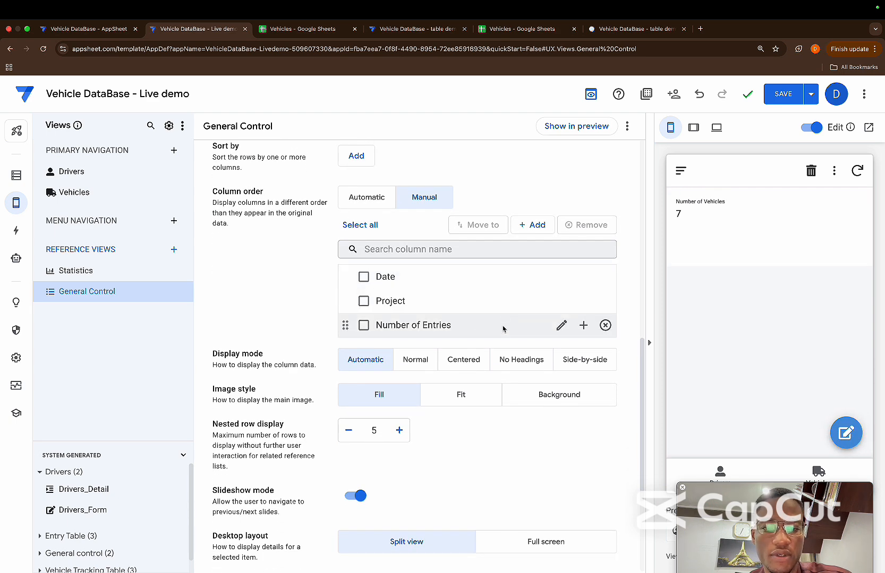
{"action": "scroll", "coordinate": [513, 300], "scroll_direction": "up", "scroll_amount": 2}
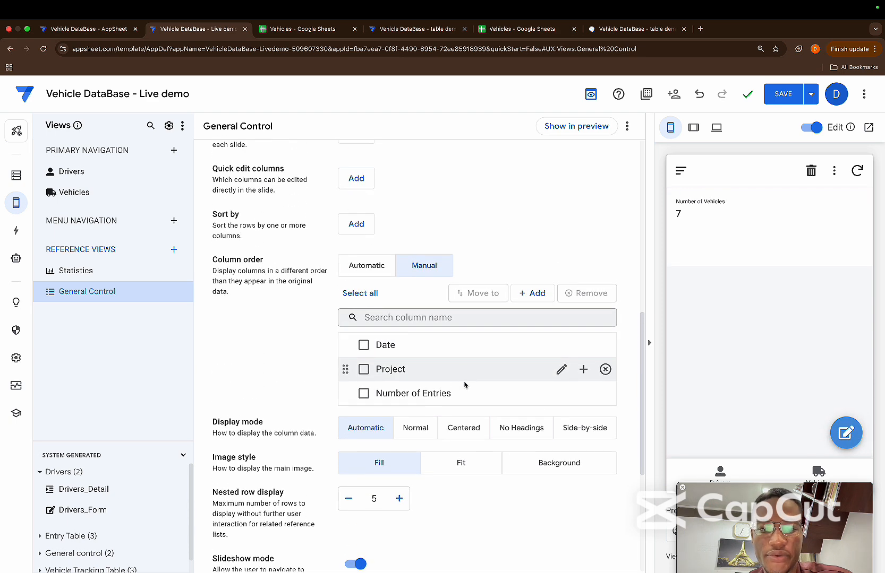
{"action": "scroll", "coordinate": [499, 265], "scroll_direction": "up", "scroll_amount": 2}
{"action": "left_click", "coordinate": [363, 272]}
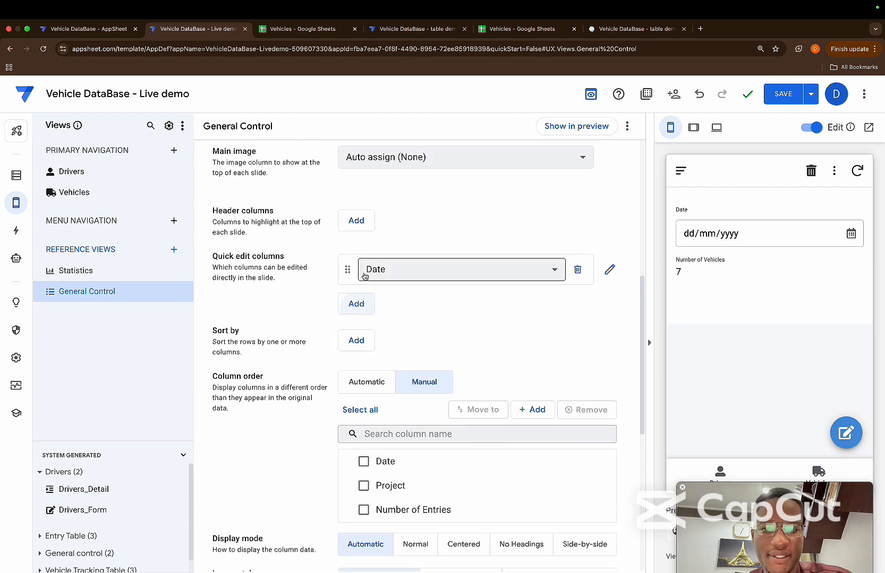
{"action": "left_click", "coordinate": [366, 311]}
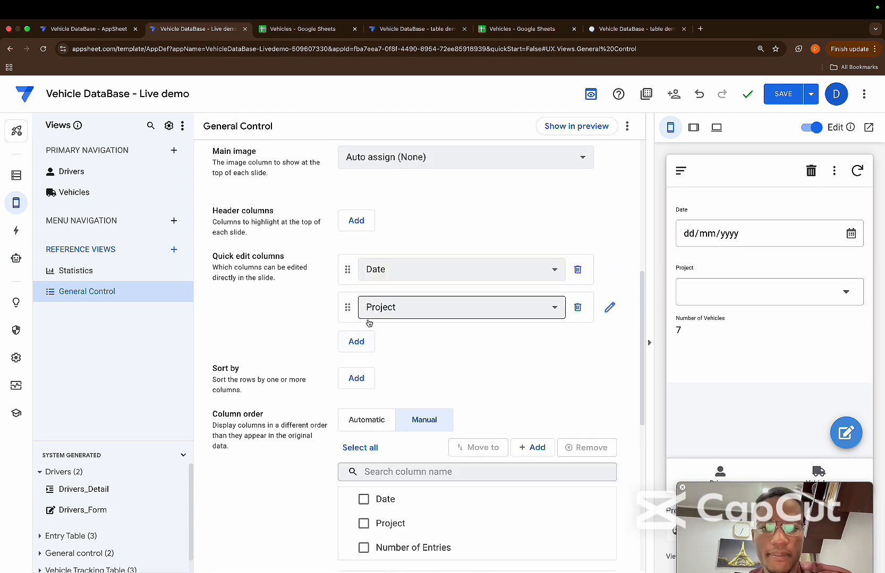
{"action": "left_click", "coordinate": [362, 340]}
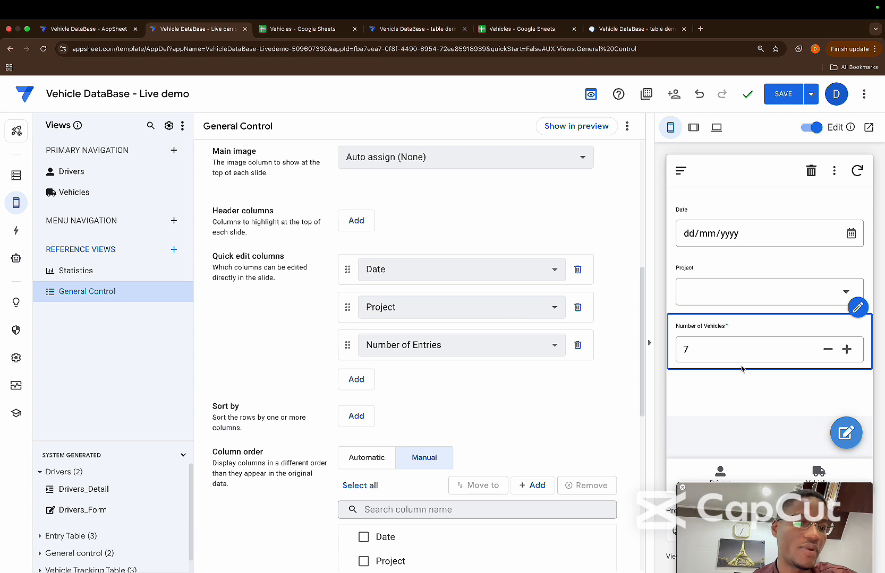
Try the Project dropdown in the app preview and step the Number of Vehicles value up and down, ending at 19
{"action": "left_click", "coordinate": [834, 295]}
{"action": "left_click", "coordinate": [833, 296]}
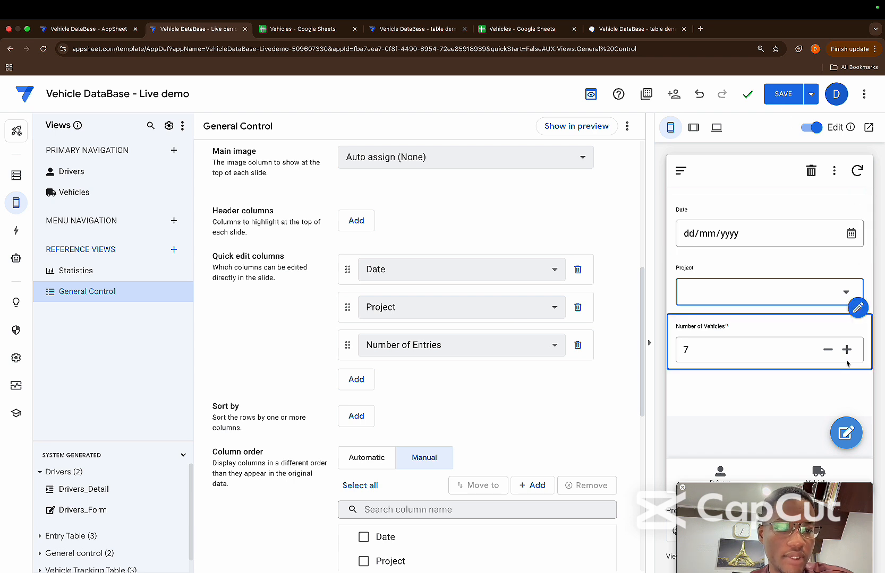
{"action": "left_click", "coordinate": [829, 352]}
{"action": "left_click", "coordinate": [830, 352]}
{"action": "left_click", "coordinate": [829, 352]}
{"action": "left_click", "coordinate": [830, 352]}
{"action": "left_click", "coordinate": [847, 352]}
{"action": "left_click", "coordinate": [848, 351]}
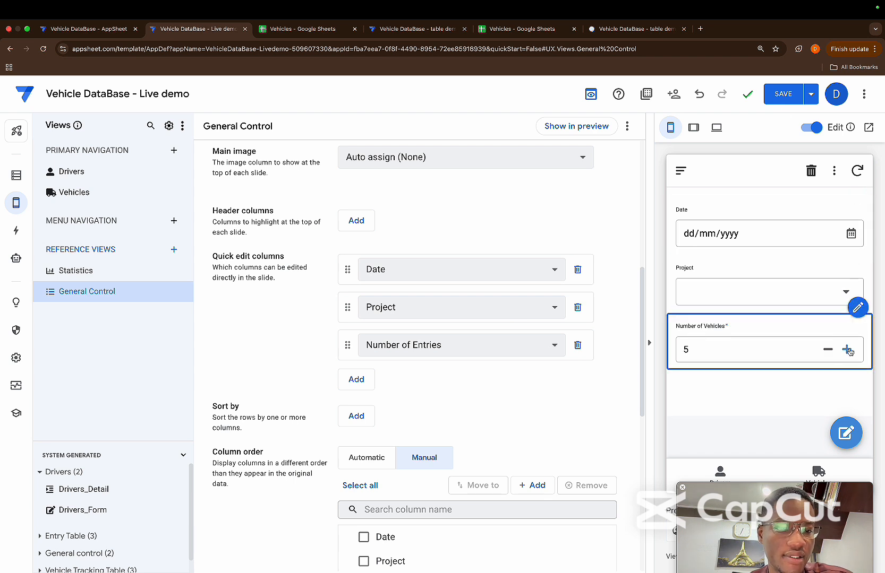
{"action": "left_click", "coordinate": [828, 352]}
{"action": "left_click", "coordinate": [827, 351]}
{"action": "left_click", "coordinate": [827, 352]}
{"action": "left_click", "coordinate": [827, 351]}
{"action": "left_click", "coordinate": [826, 352]}
{"action": "left_click", "coordinate": [826, 352]}
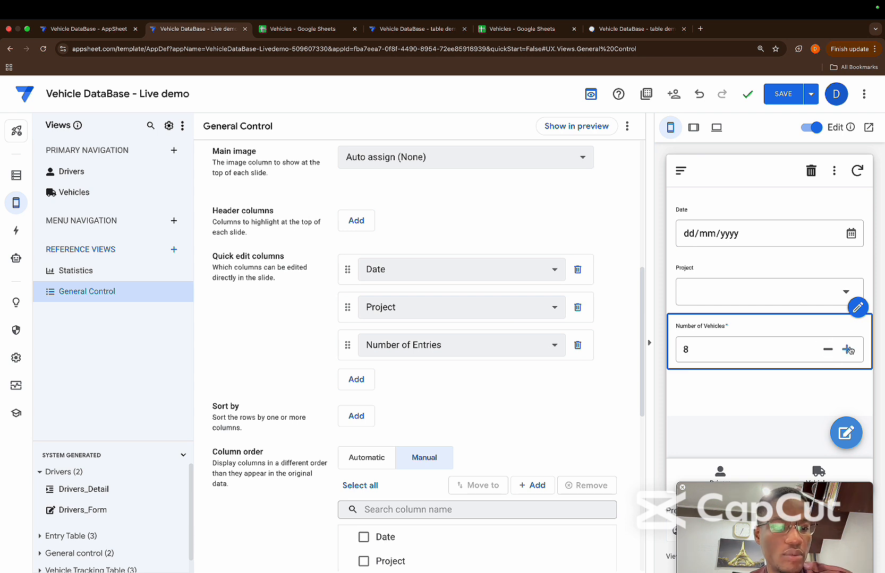
{"action": "left_click", "coordinate": [848, 350]}
{"action": "left_click", "coordinate": [848, 350]}
{"action": "left_click", "coordinate": [848, 350]}
{"action": "left_click", "coordinate": [845, 349]}
{"action": "left_click", "coordinate": [846, 350]}
{"action": "left_click", "coordinate": [846, 349]}
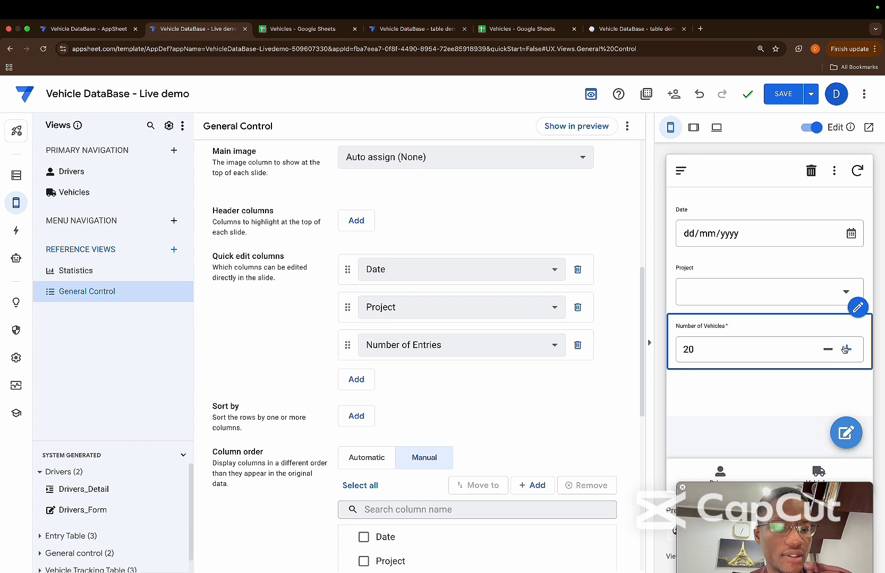
{"action": "left_click", "coordinate": [828, 349]}
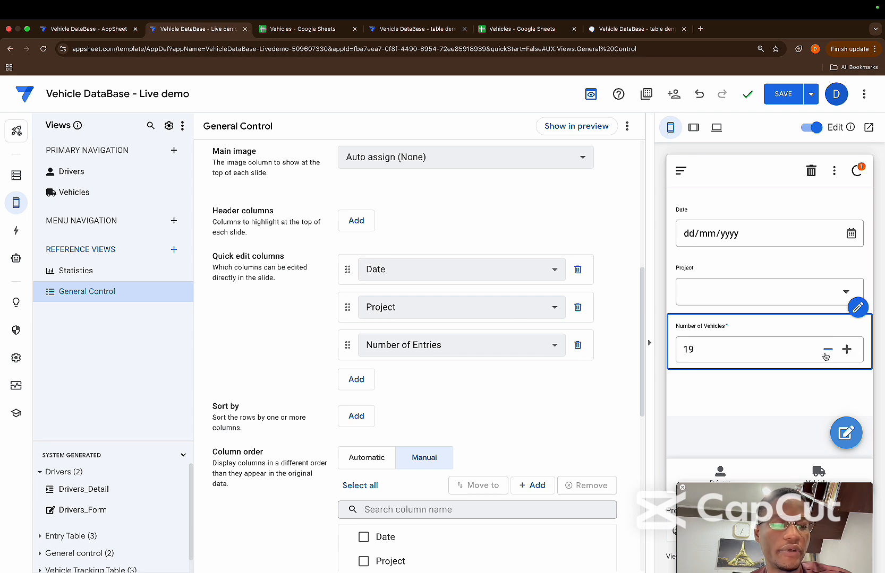
Save the app with Number of Vehicles set to 17 in the preview, and view the Project choices
{"action": "left_click", "coordinate": [719, 357]}
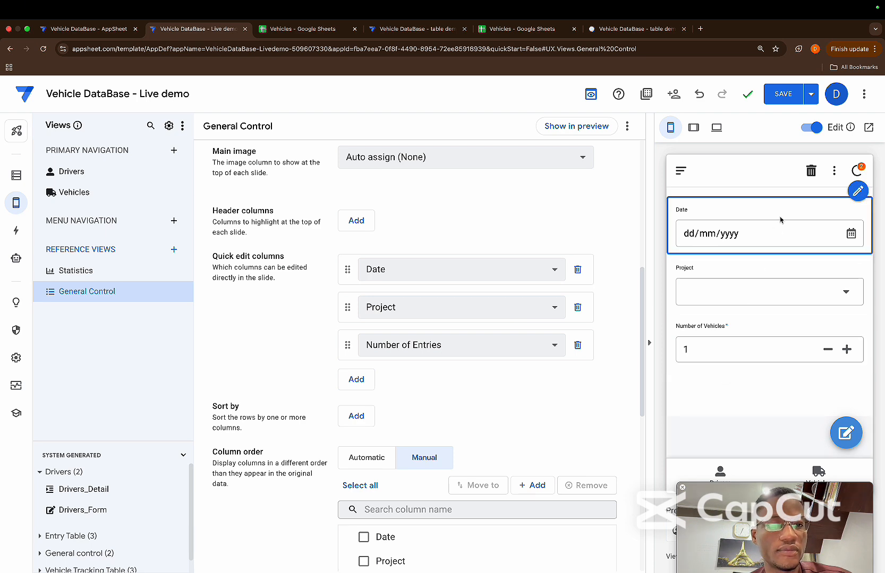
{"action": "left_click", "coordinate": [778, 94]}
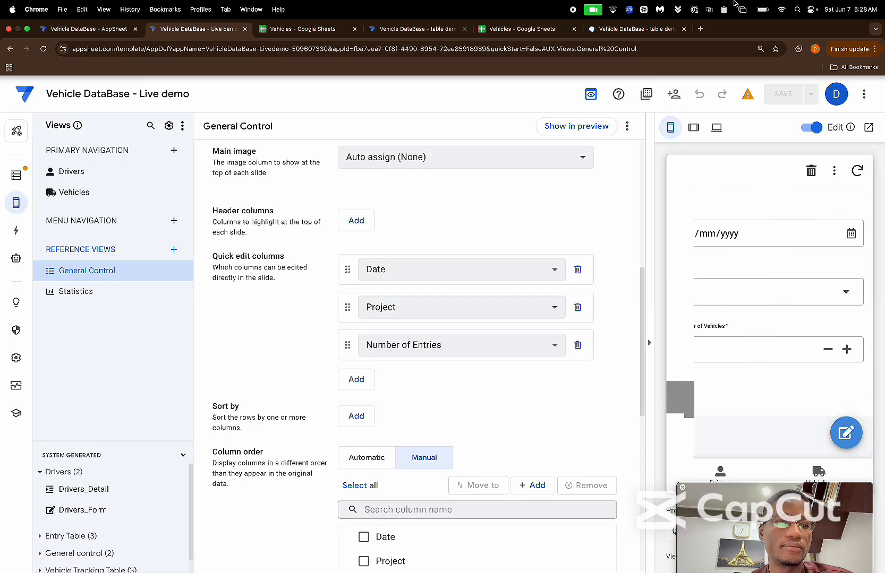
{"action": "left_click", "coordinate": [828, 281]}
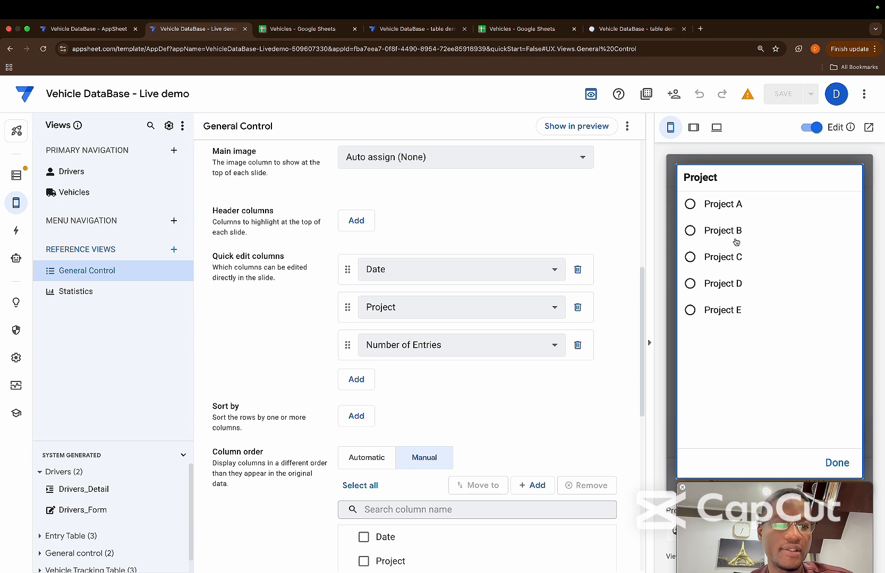
{"action": "left_click", "coordinate": [832, 463]}
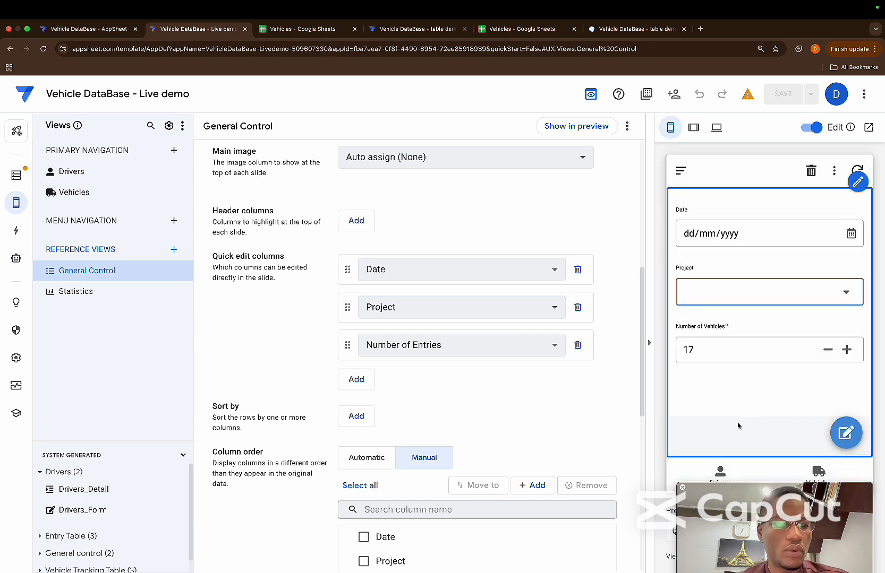
Set the position of the General control table's Edit and Delete actions to Hide
{"action": "left_click", "coordinate": [846, 414]}
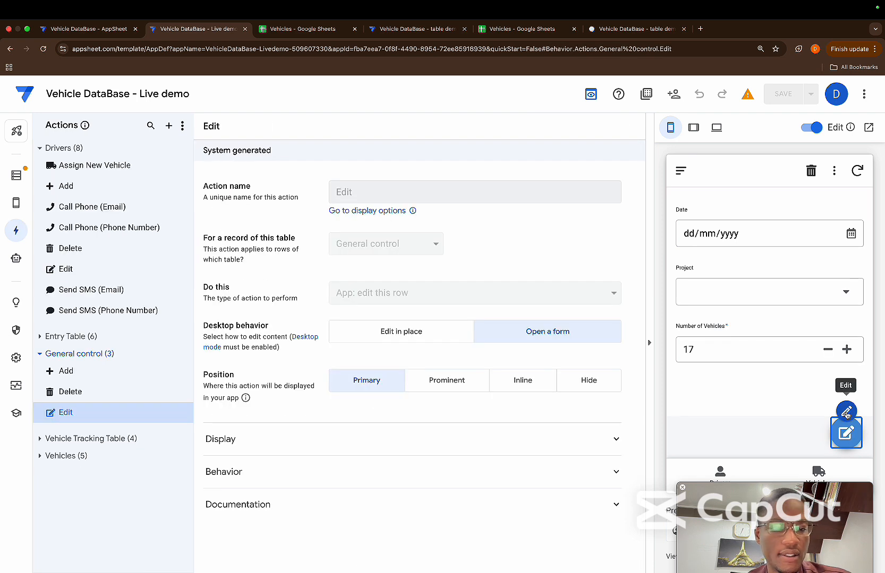
{"action": "left_click", "coordinate": [572, 389]}
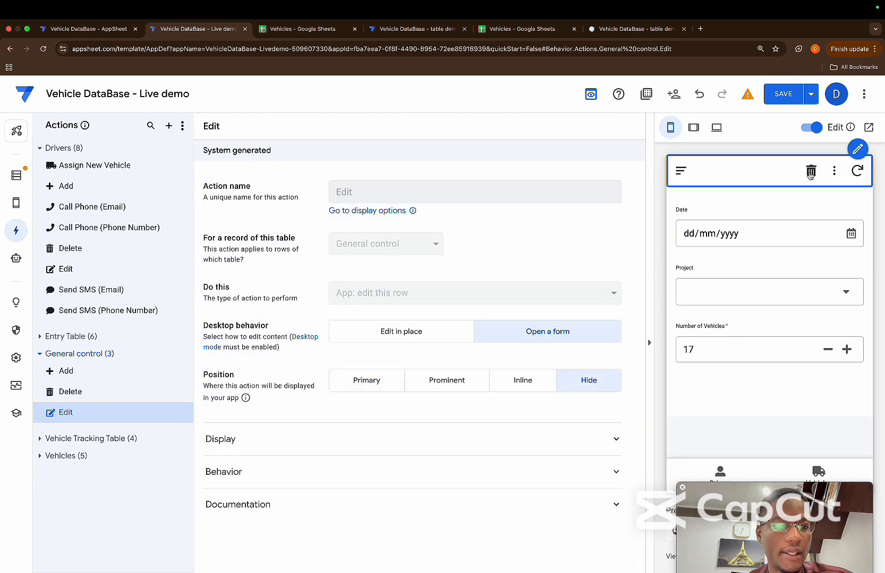
{"action": "left_click", "coordinate": [834, 172]}
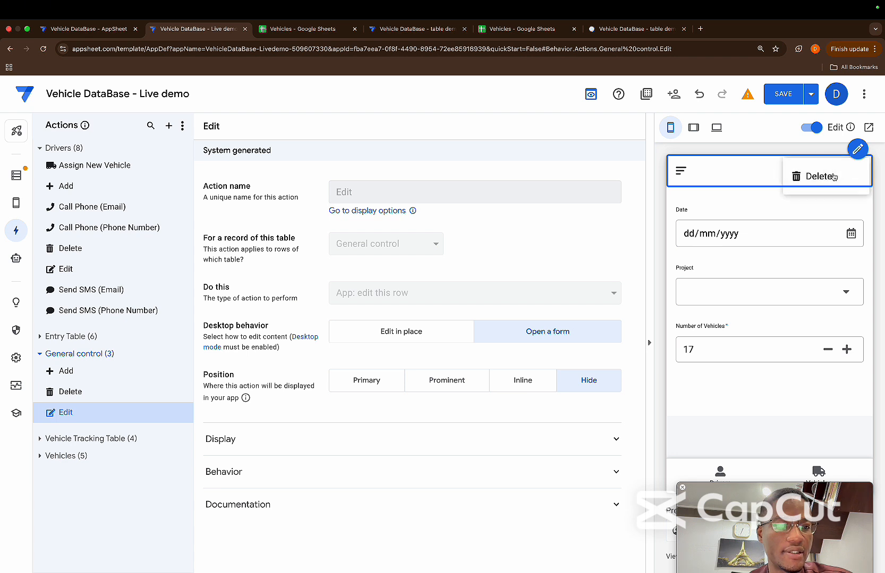
{"action": "left_click", "coordinate": [857, 149]}
{"action": "left_click", "coordinate": [584, 332]}
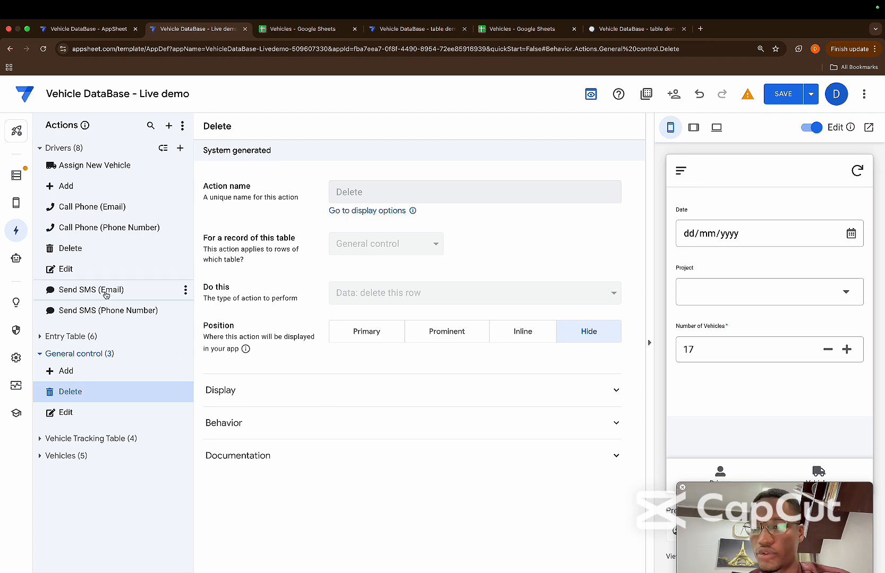
Create a new reference view and name it Entries
{"action": "left_click", "coordinate": [19, 206]}
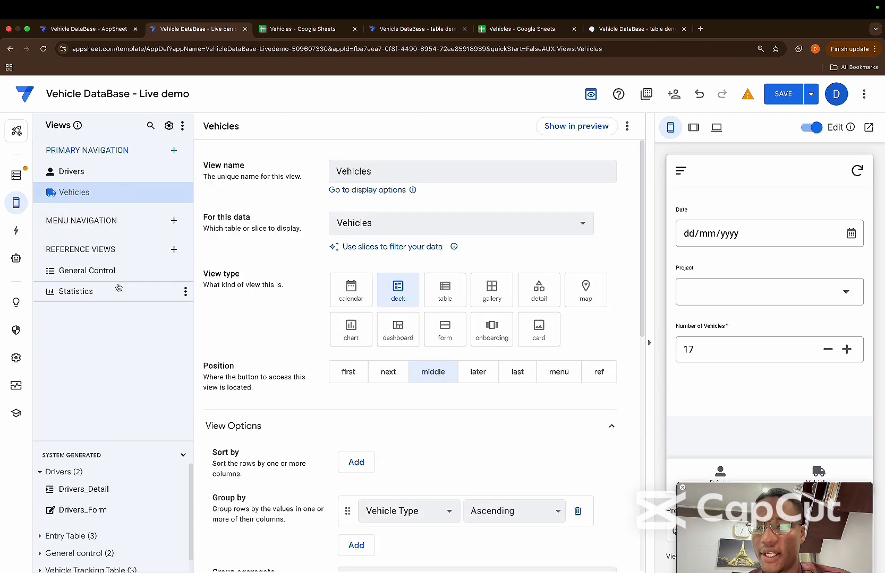
{"action": "left_click", "coordinate": [174, 249]}
{"action": "left_click", "coordinate": [257, 412]}
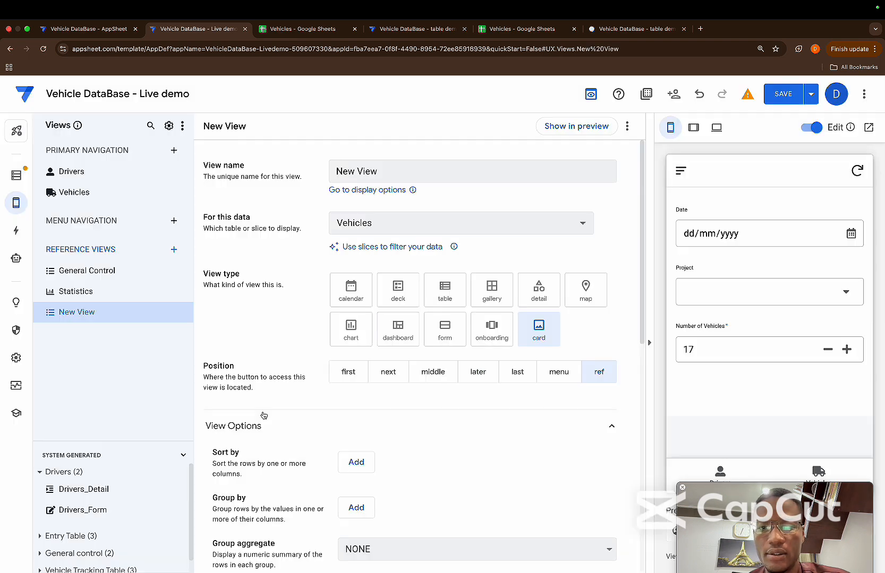
{"action": "triple_click", "coordinate": [383, 170]}
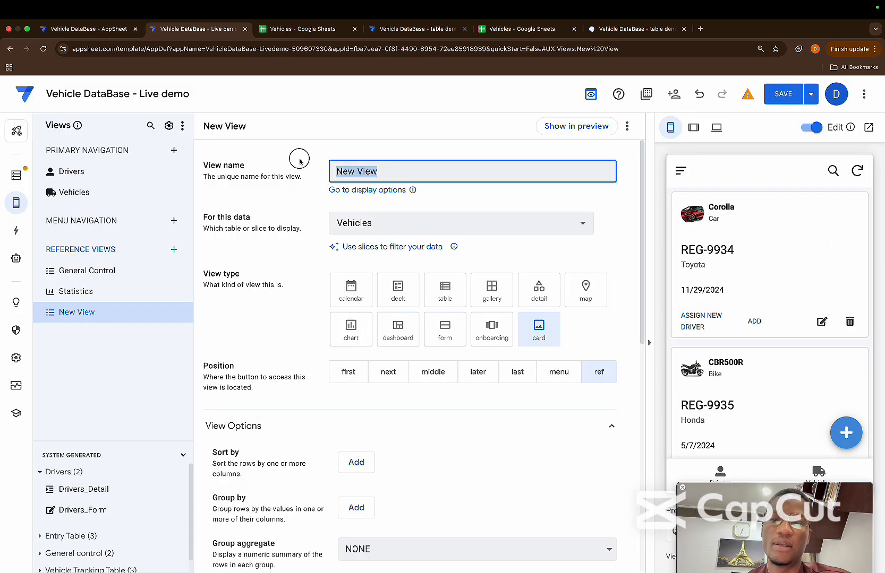
{"action": "key", "text": "BackSpace"}
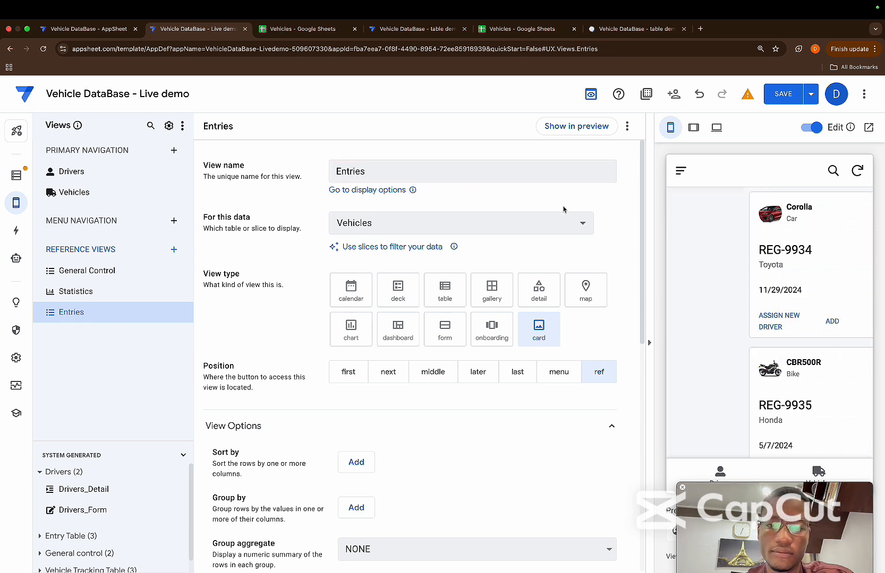
Base the Entries view on Entry Table with the table view type, and check it in the tablet preview
{"action": "left_click", "coordinate": [567, 223]}
{"action": "left_click", "coordinate": [428, 336]}
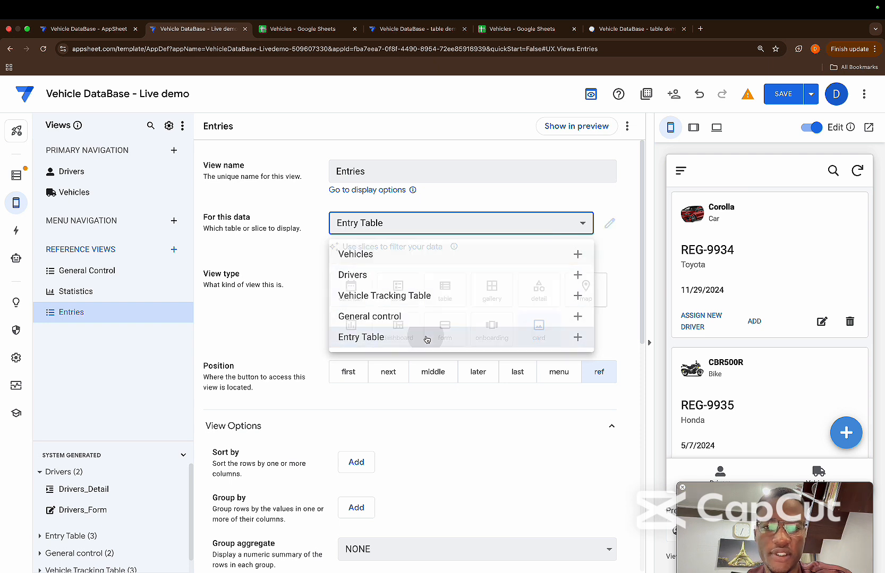
{"action": "left_click", "coordinate": [445, 291]}
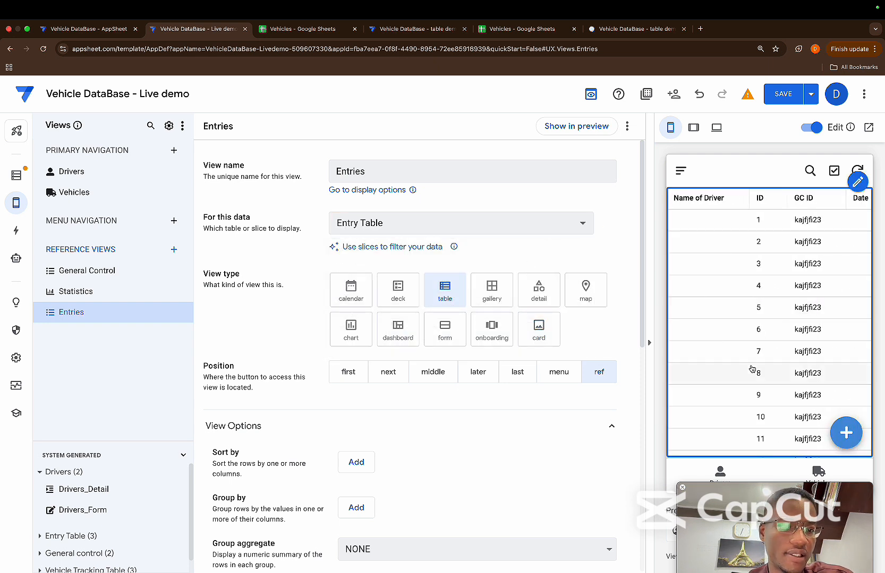
{"action": "left_click", "coordinate": [695, 132]}
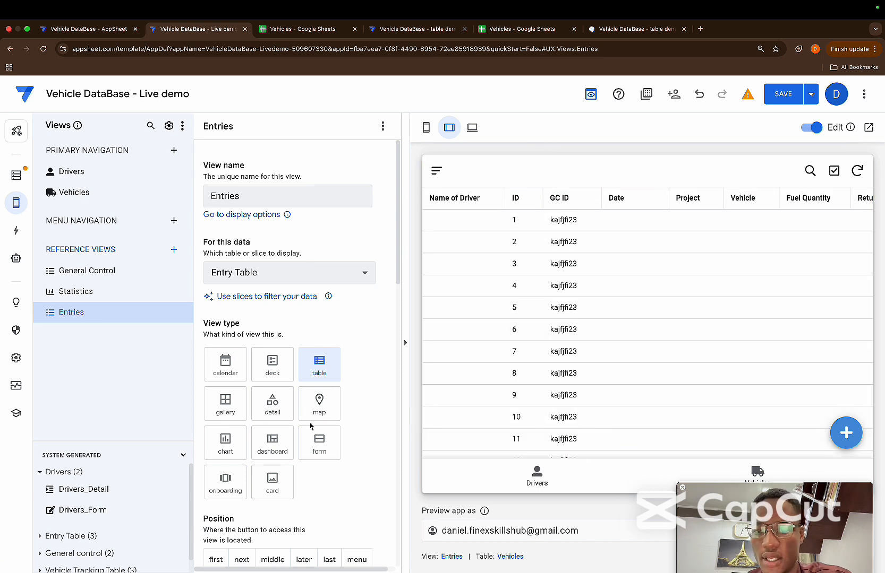
{"action": "left_click", "coordinate": [426, 127]}
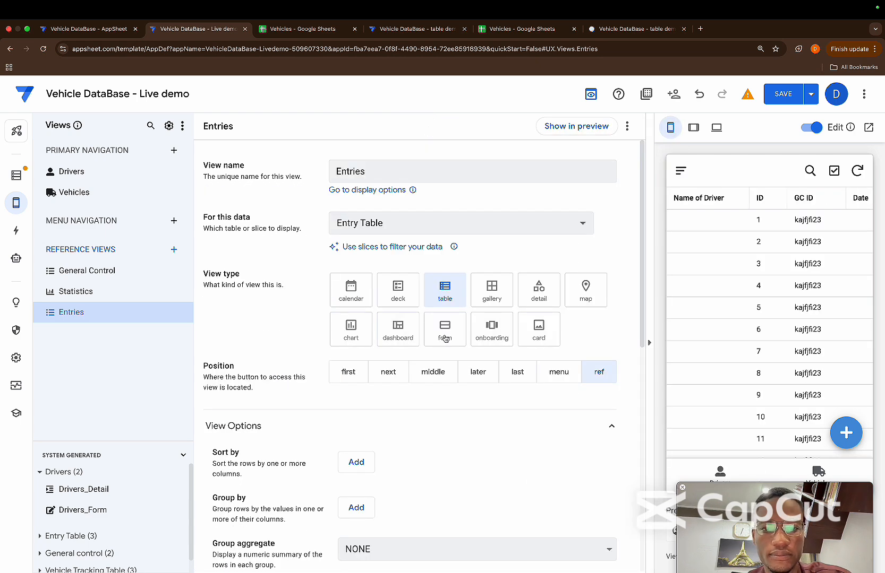
Switch the Entries view's column order to manual and remove the ID and GC ID columns from it
{"action": "scroll", "coordinate": [478, 374], "scroll_direction": "down", "scroll_amount": 5}
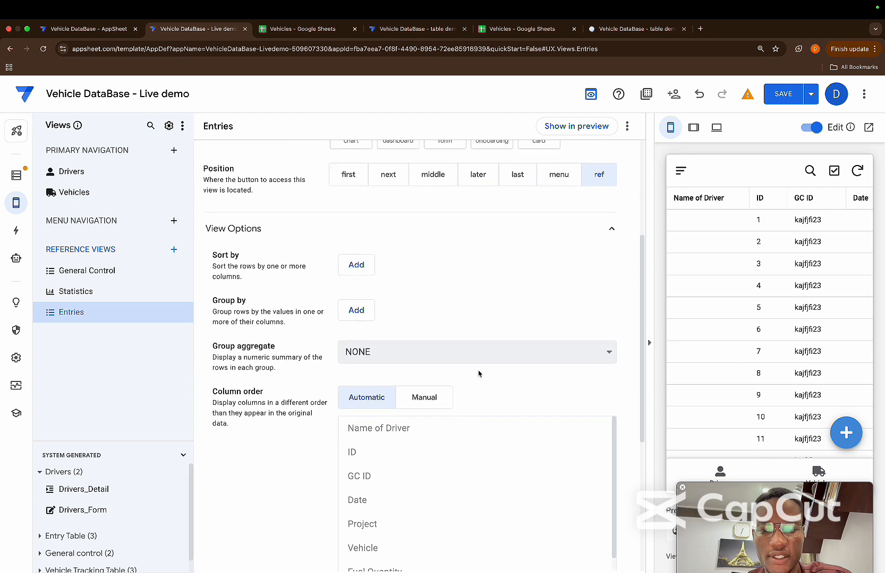
{"action": "left_click", "coordinate": [428, 308]}
{"action": "scroll", "coordinate": [403, 312], "scroll_direction": "down", "scroll_amount": 2}
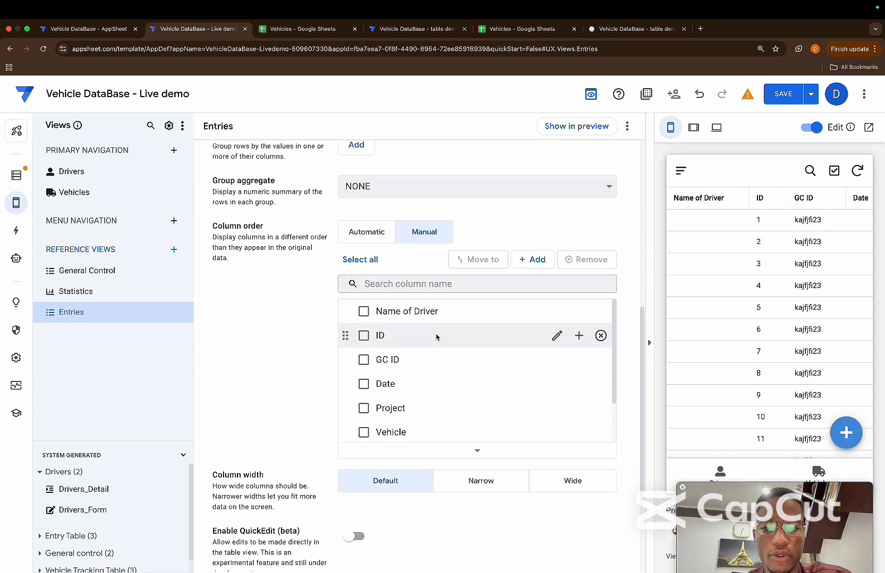
{"action": "left_click", "coordinate": [601, 337]}
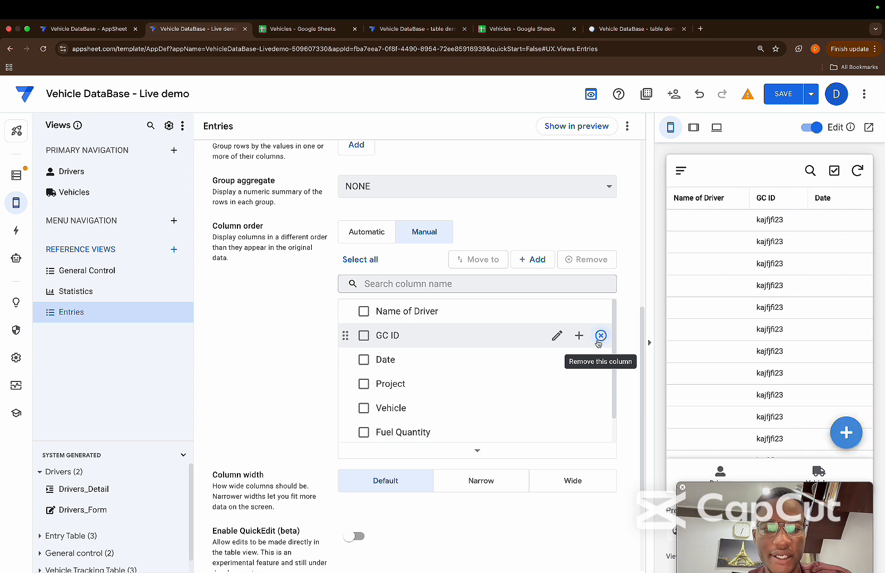
{"action": "left_click", "coordinate": [601, 337]}
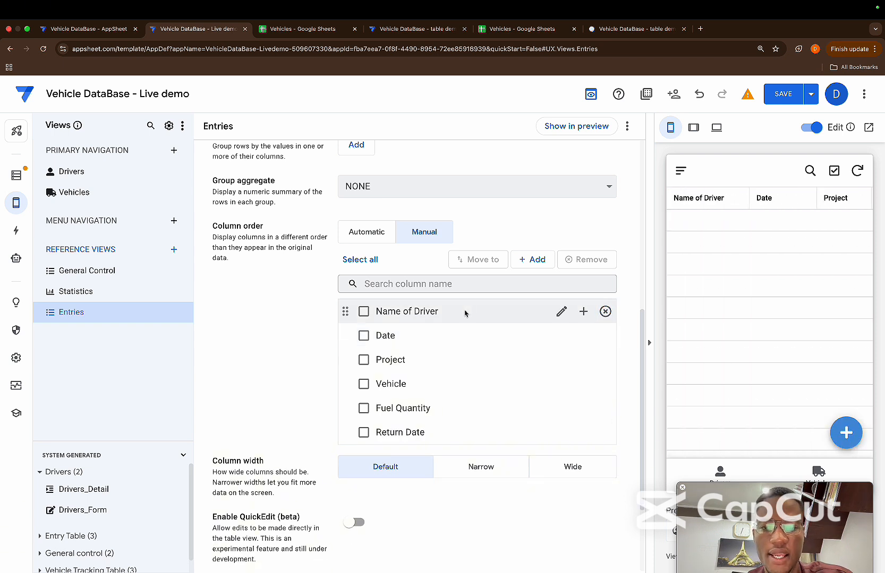
Move Date ahead of Name of Driver in the Entries view's column order and save the app
{"action": "left_click_drag", "start_coordinate": [346, 312], "coordinate": [345, 336]}
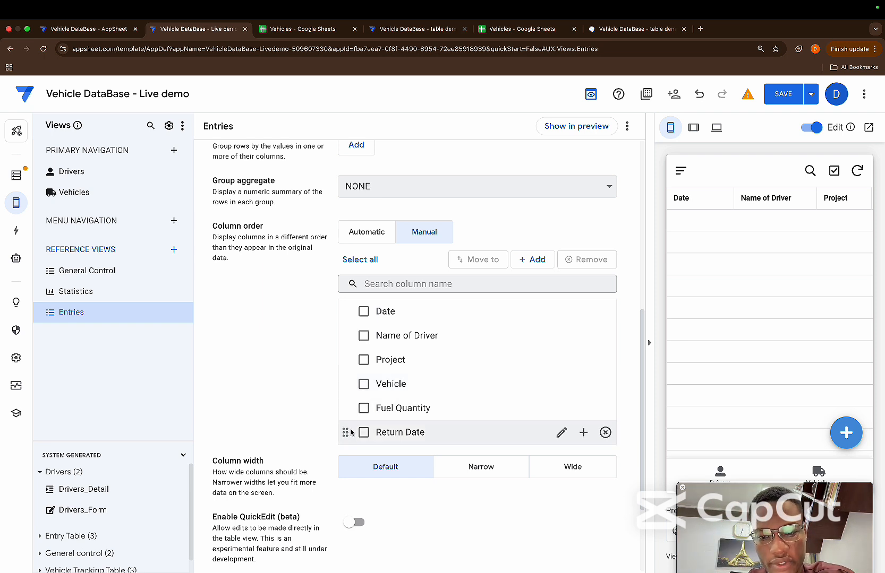
{"action": "scroll", "coordinate": [371, 409], "scroll_direction": "down", "scroll_amount": 3}
{"action": "scroll", "coordinate": [416, 371], "scroll_direction": "up", "scroll_amount": 1}
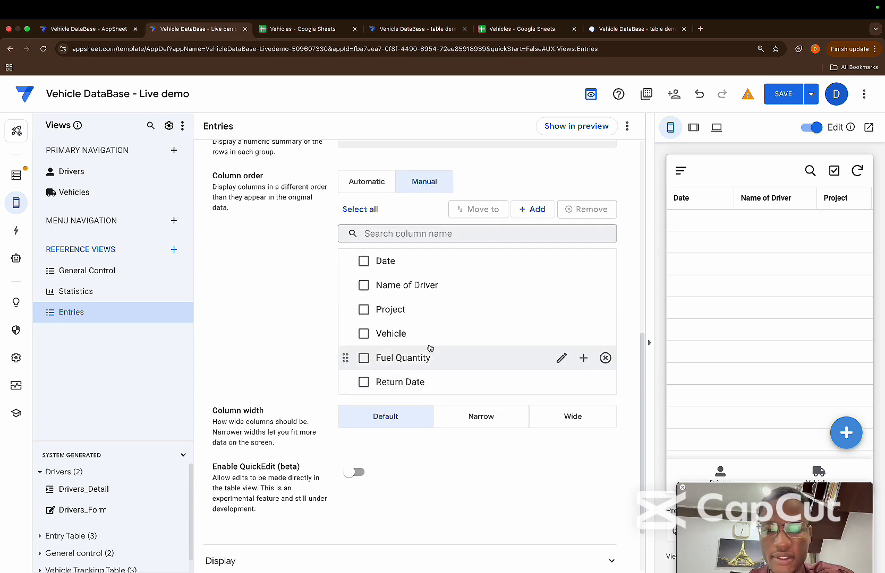
{"action": "scroll", "coordinate": [424, 402], "scroll_direction": "up", "scroll_amount": 2}
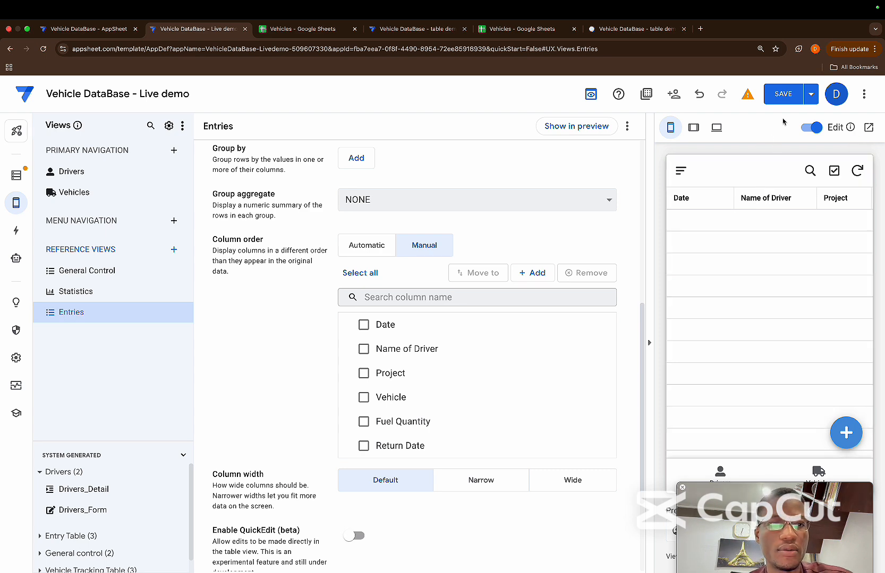
{"action": "left_click", "coordinate": [784, 100]}
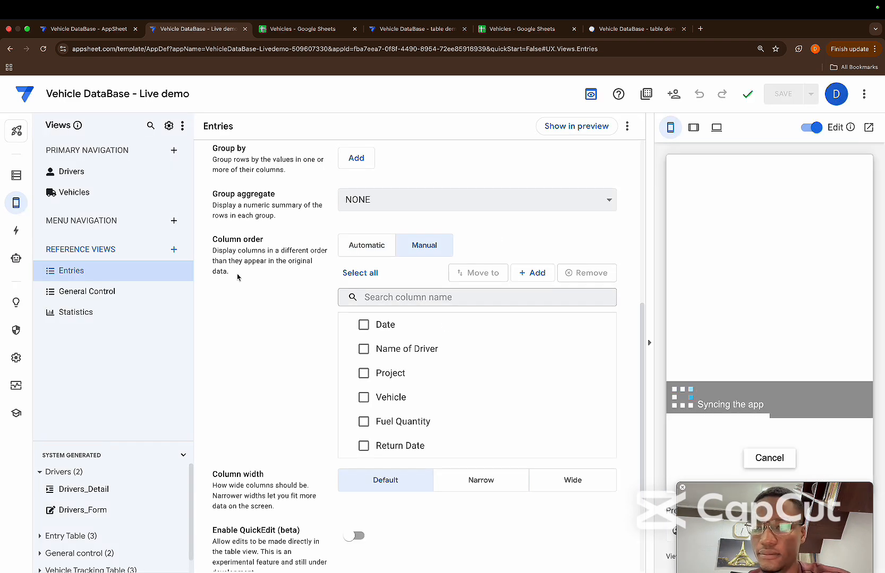
Create a new slice of the Entry Table and name it Selected Rows
{"action": "scroll", "coordinate": [238, 278], "scroll_direction": "up", "scroll_amount": 3}
{"action": "scroll", "coordinate": [237, 277], "scroll_direction": "up", "scroll_amount": 2}
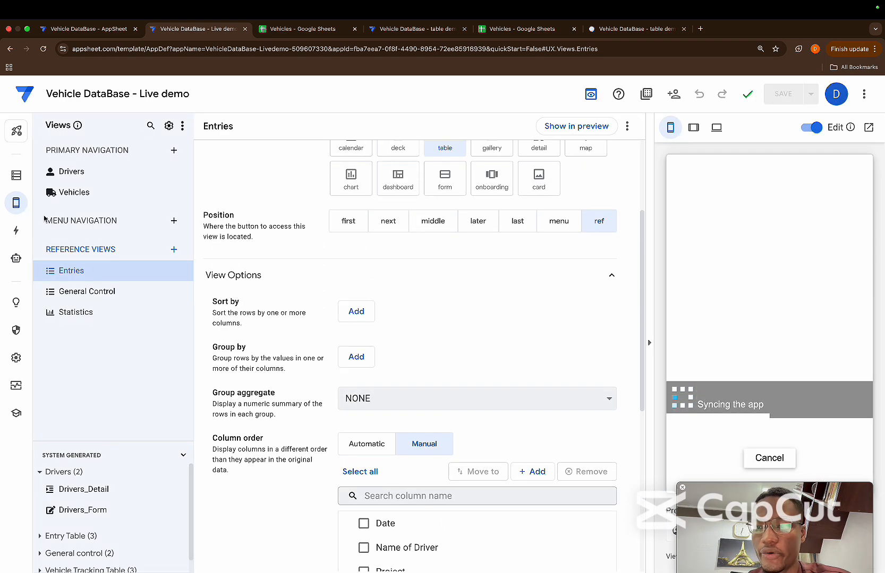
{"action": "left_click", "coordinate": [19, 180]}
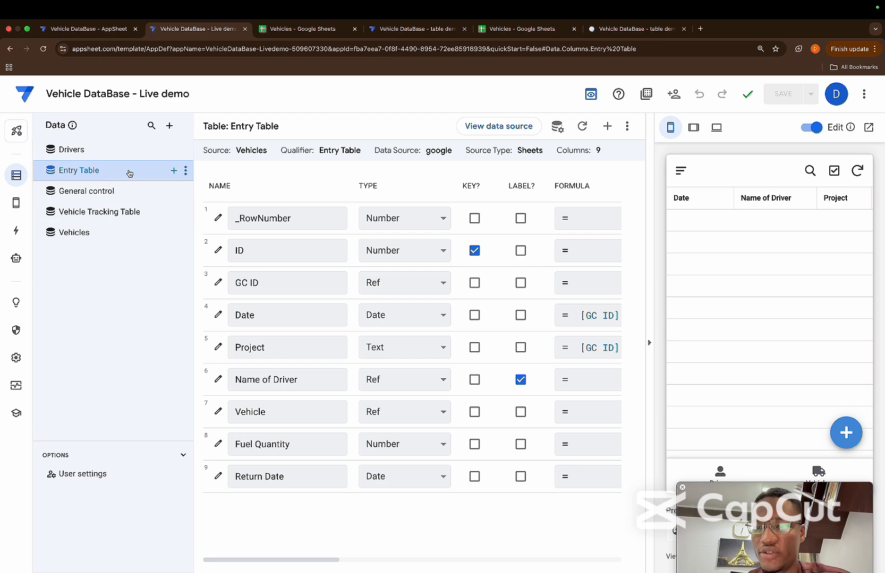
{"action": "left_click", "coordinate": [174, 171]}
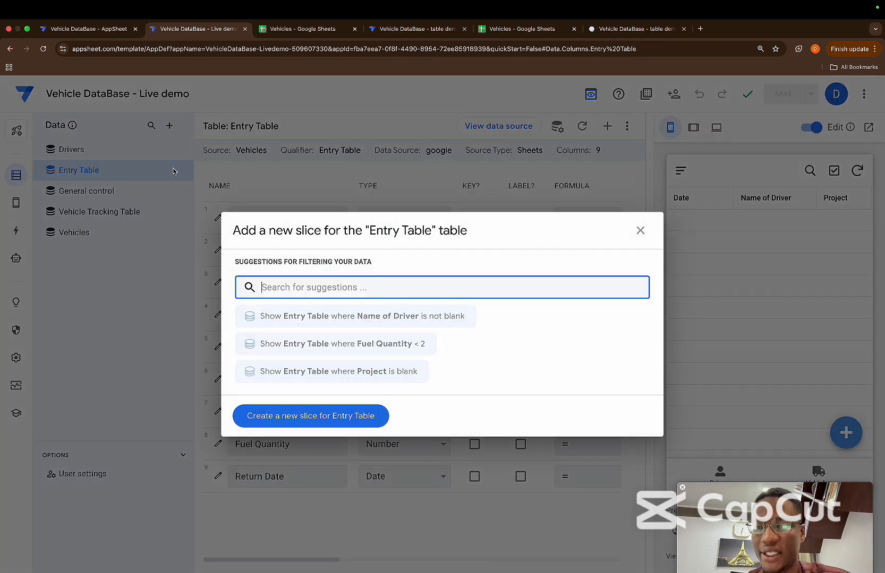
{"action": "left_click", "coordinate": [357, 420]}
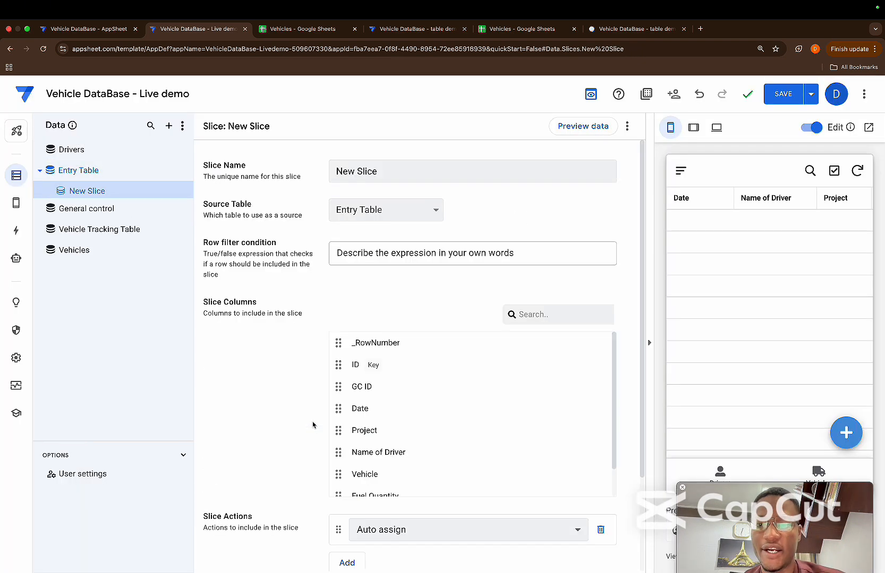
{"action": "triple_click", "coordinate": [391, 173]}
{"action": "key", "text": "BackSpace"}
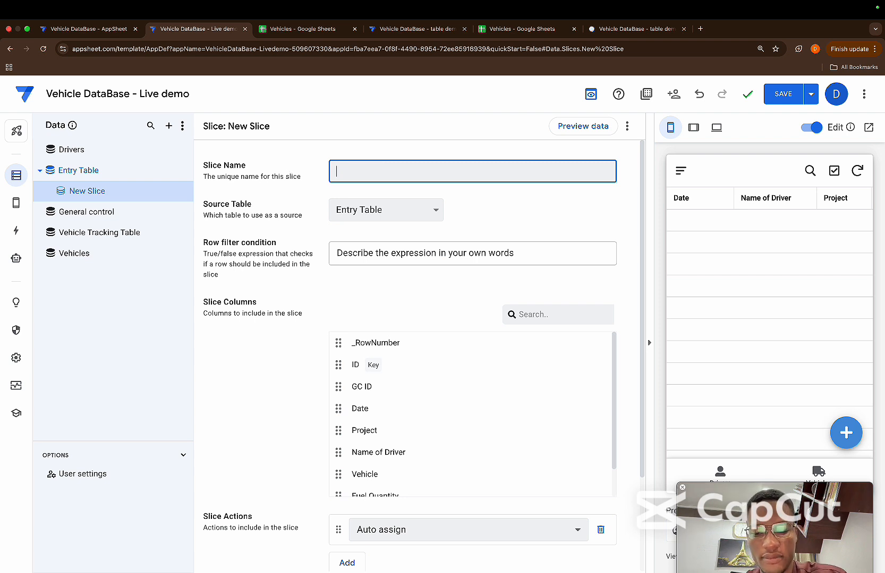
{"action": "type", "text": "Select"}
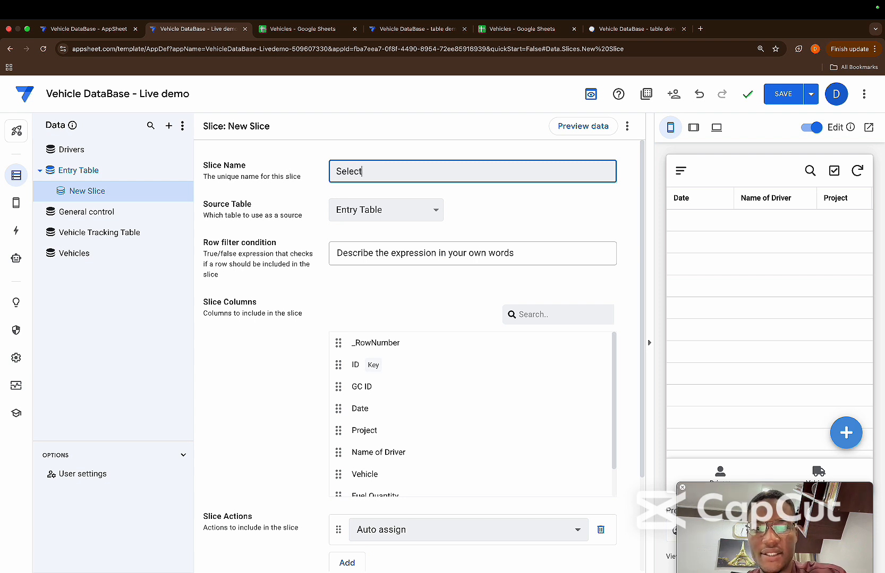
{"action": "type", "text": "ed Rw"}
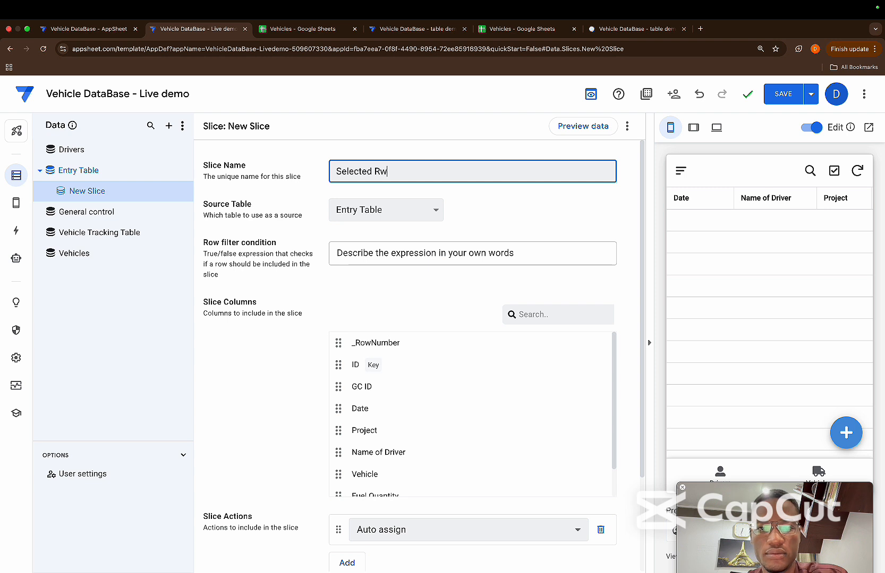
{"action": "left_click", "coordinate": [488, 195]}
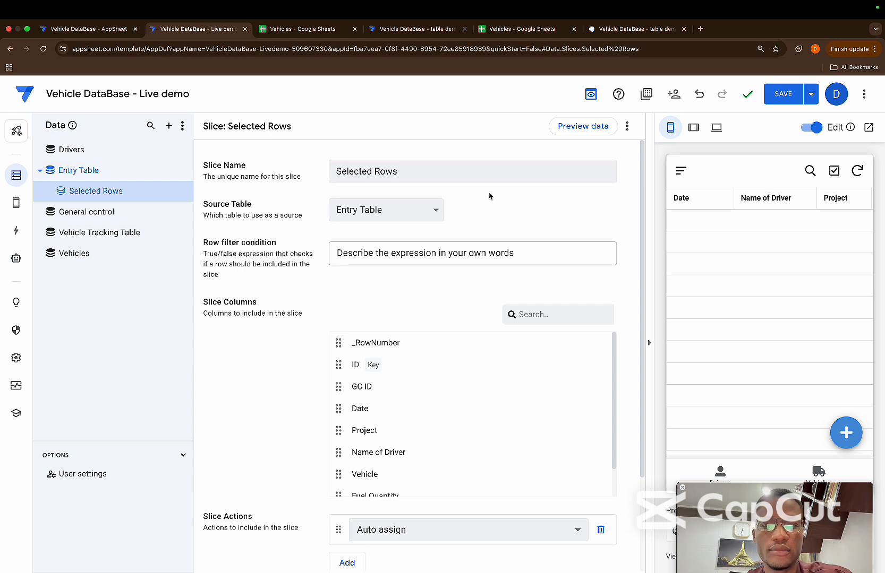
Enter [ID]<=General control[Number of Entries] as the row filter expression of the Selected Rows slice
{"action": "left_click", "coordinate": [445, 249]}
{"action": "left_click", "coordinate": [385, 415]}
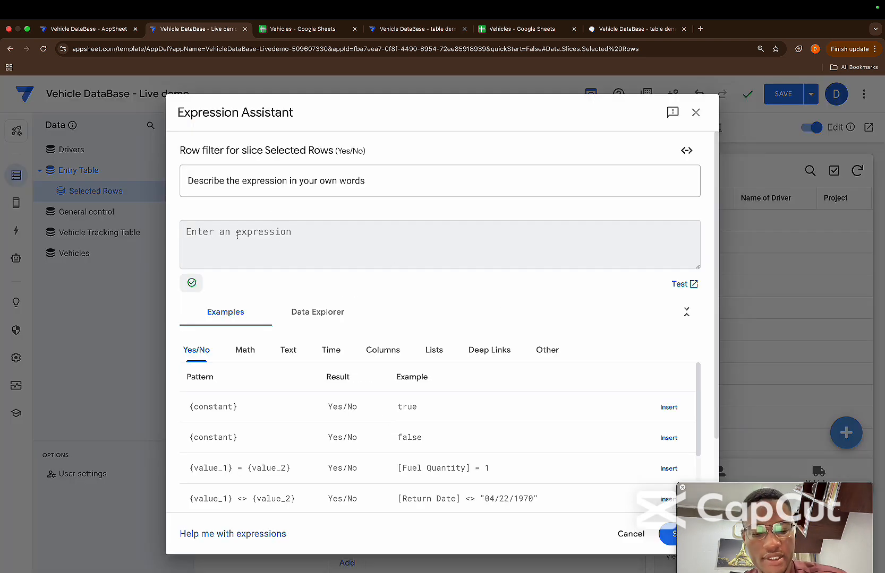
{"action": "type", "text": "[ID"}
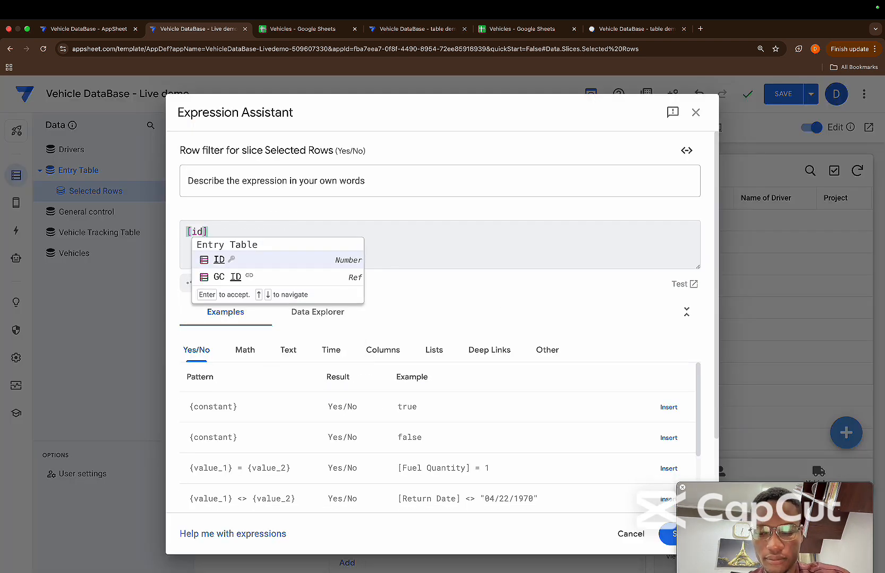
{"action": "key", "text": "Return"}
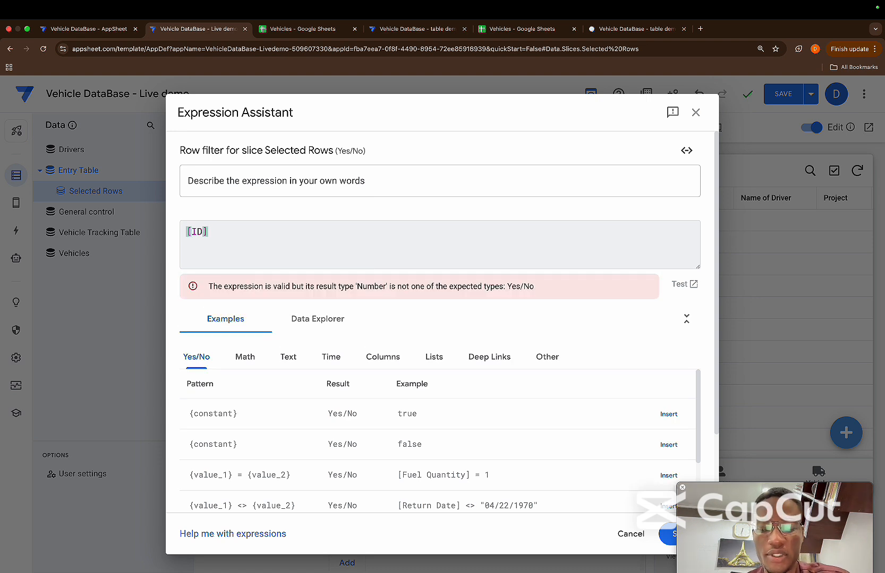
{"action": "type", "text": "<="}
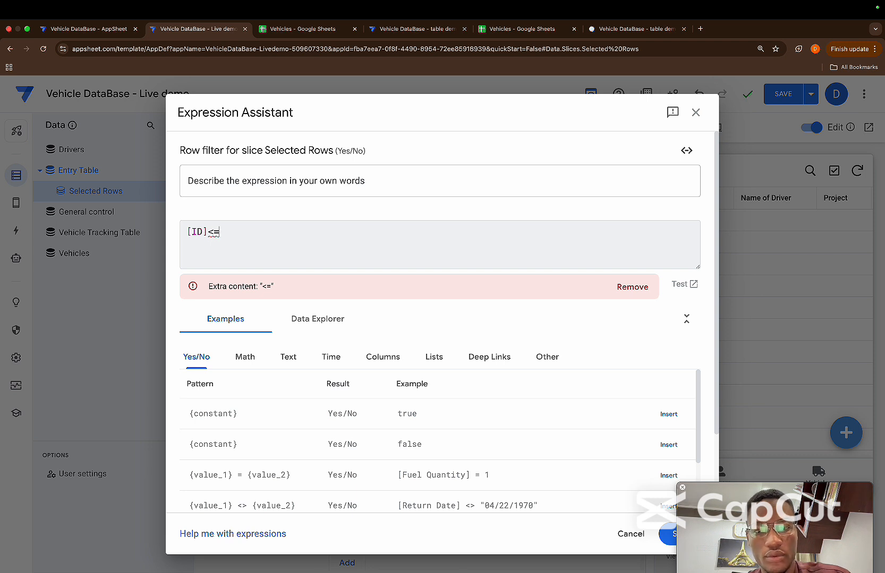
{"action": "type", "text": "gener"}
{"action": "key", "text": "Return"}
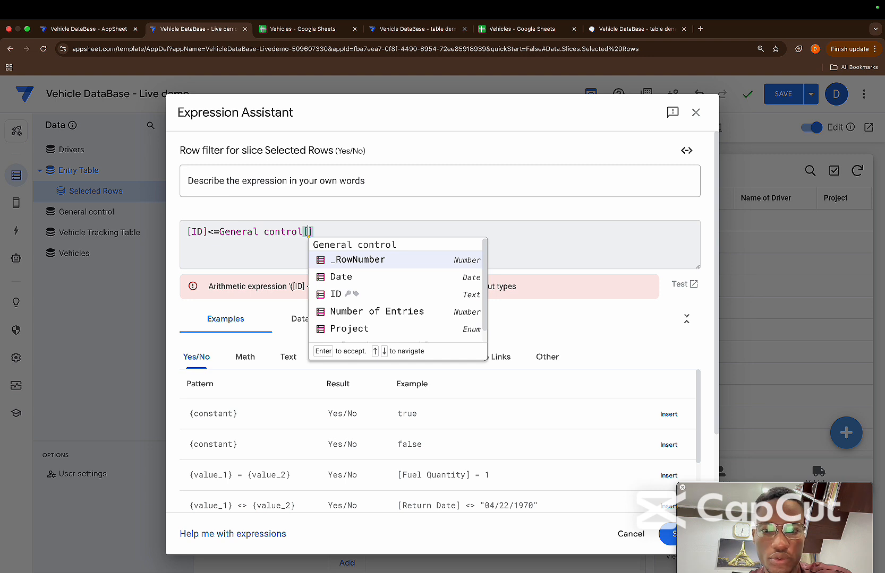
{"action": "key", "text": "Down"}
{"action": "key", "text": "Down"}
{"action": "key", "text": "Down"}
{"action": "key", "text": "Return"}
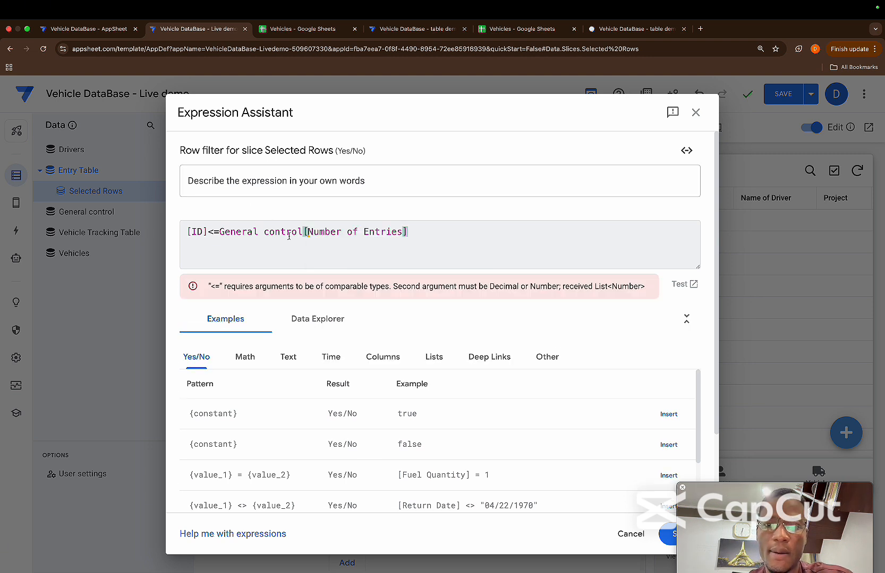
Wrap General control[Number of Entries] in an any() function within the row filter expression
{"action": "left_click_drag", "start_coordinate": [220, 232], "coordinate": [411, 226]}
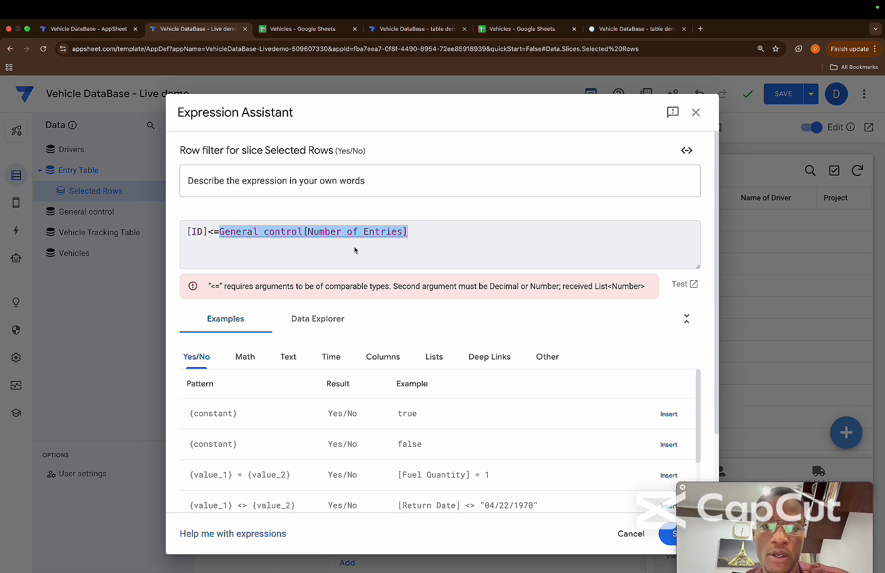
{"action": "left_click", "coordinate": [217, 236]}
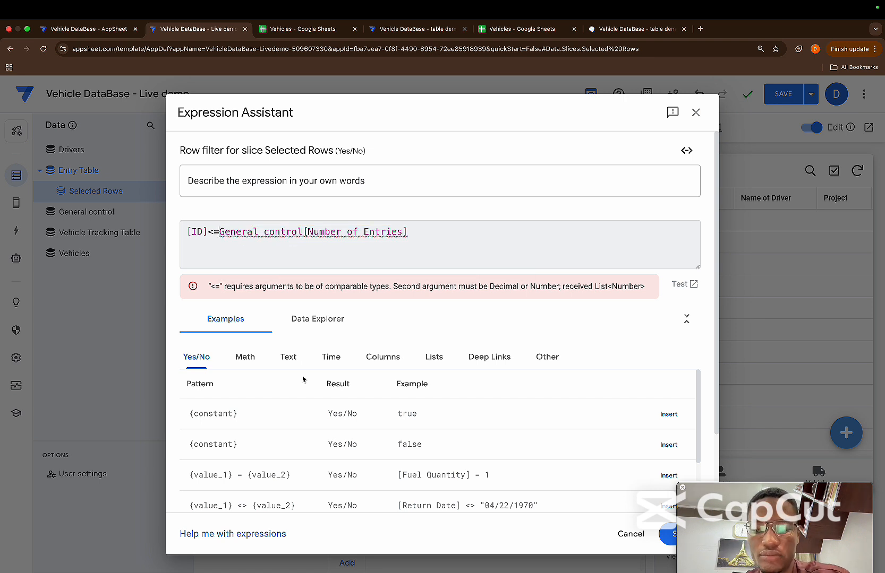
{"action": "type", "text": "any("}
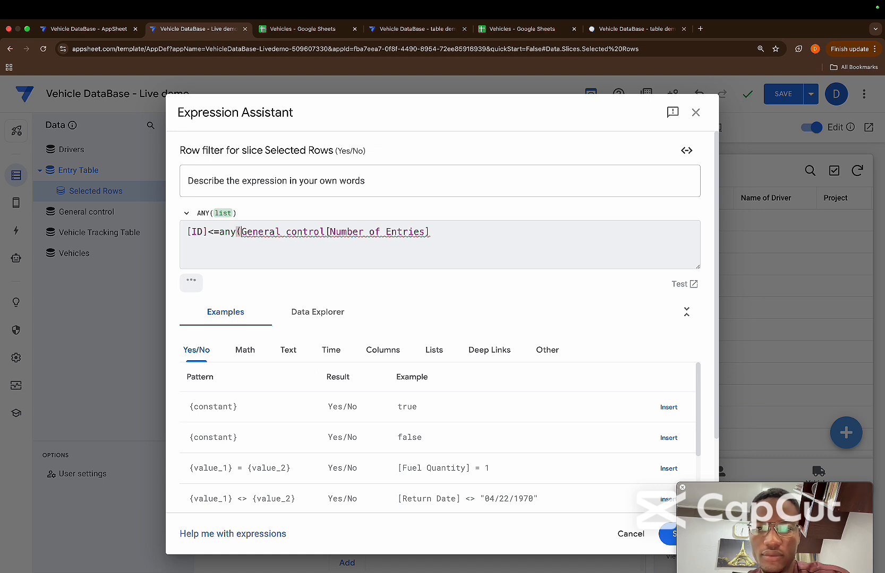
{"action": "left_click", "coordinate": [451, 234]}
{"action": "type", "text": ")"}
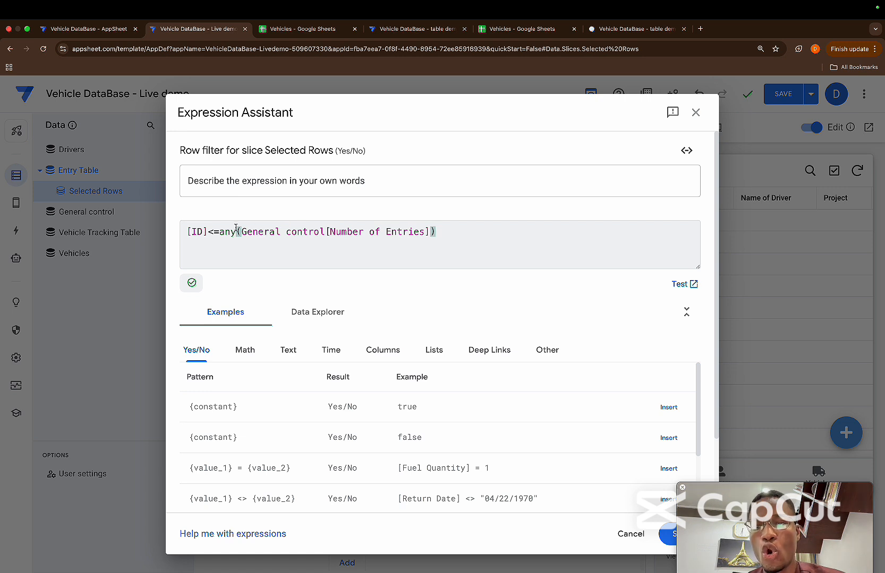
Replace any with index in the row filter so it reads [ID]<=index(General control[Number of Entries],1), and save the expression
{"action": "key", "text": "BackSpace"}
{"action": "key", "text": "BackSpace"}
{"action": "key", "text": "BackSpace"}
{"action": "type", "text": "in"}
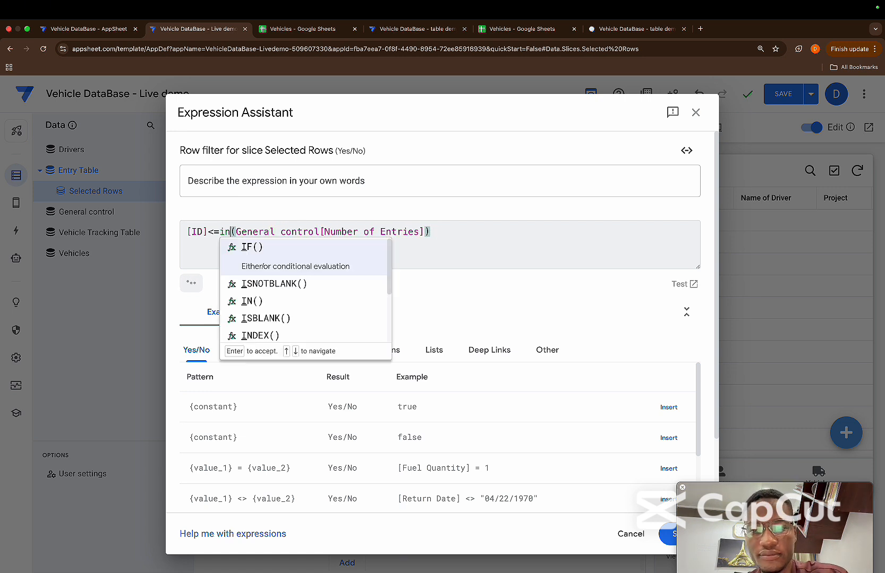
{"action": "type", "text": "dex"}
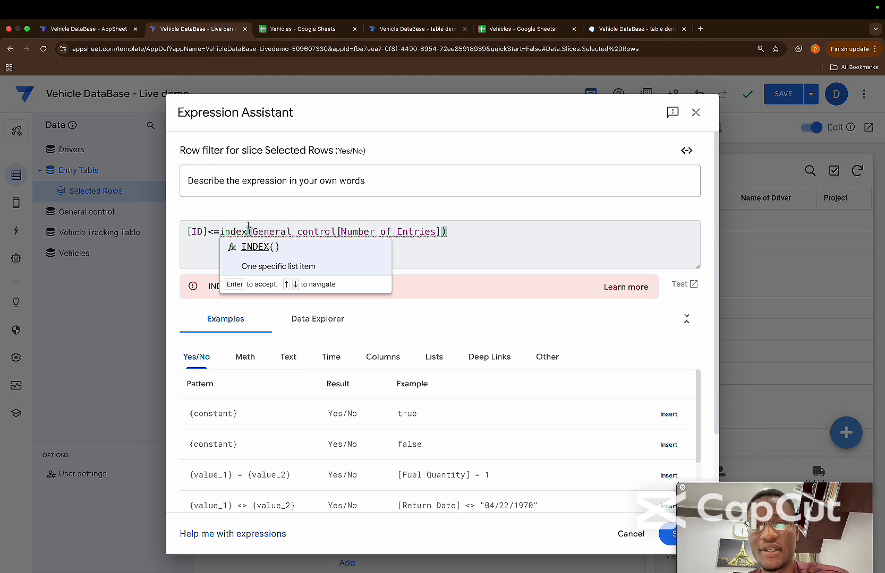
{"action": "left_click", "coordinate": [442, 231]}
{"action": "type", "text": ",1"}
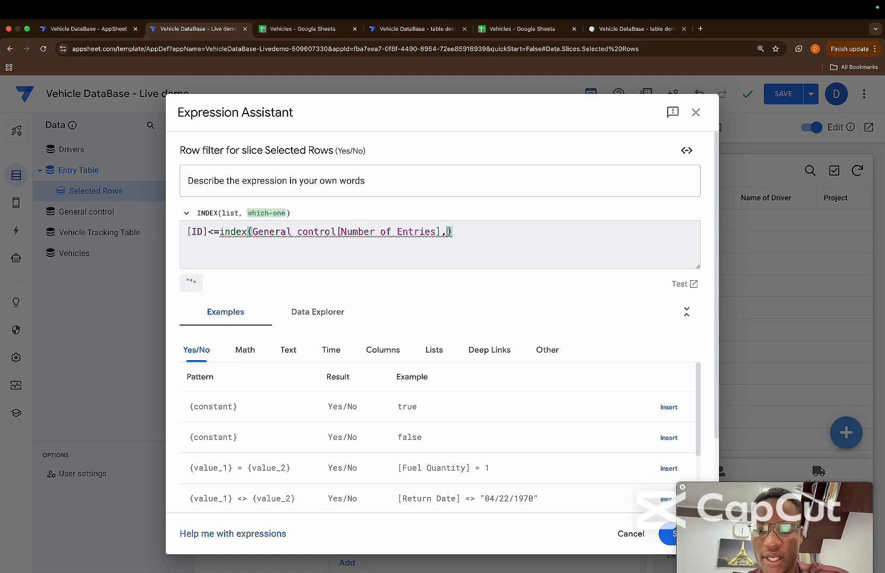
{"action": "left_click", "coordinate": [469, 232]}
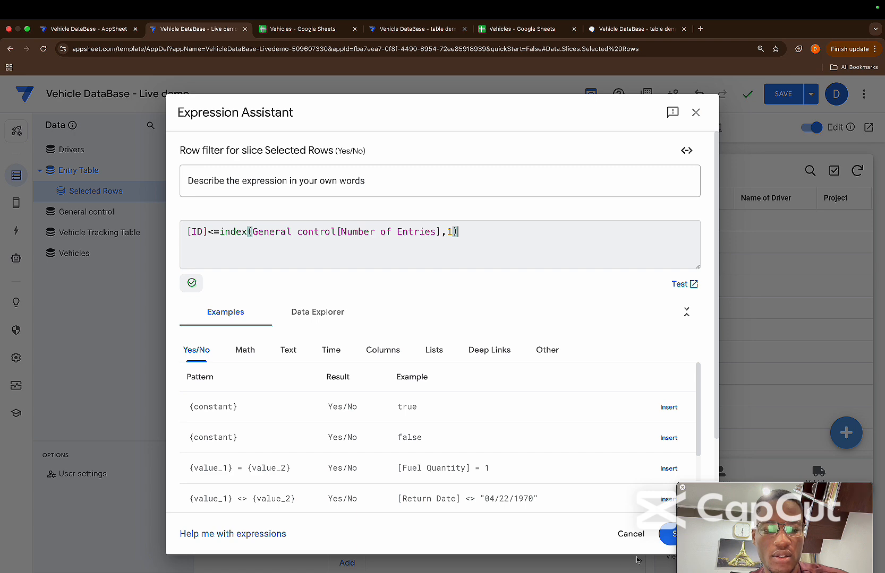
{"action": "left_click", "coordinate": [668, 536]}
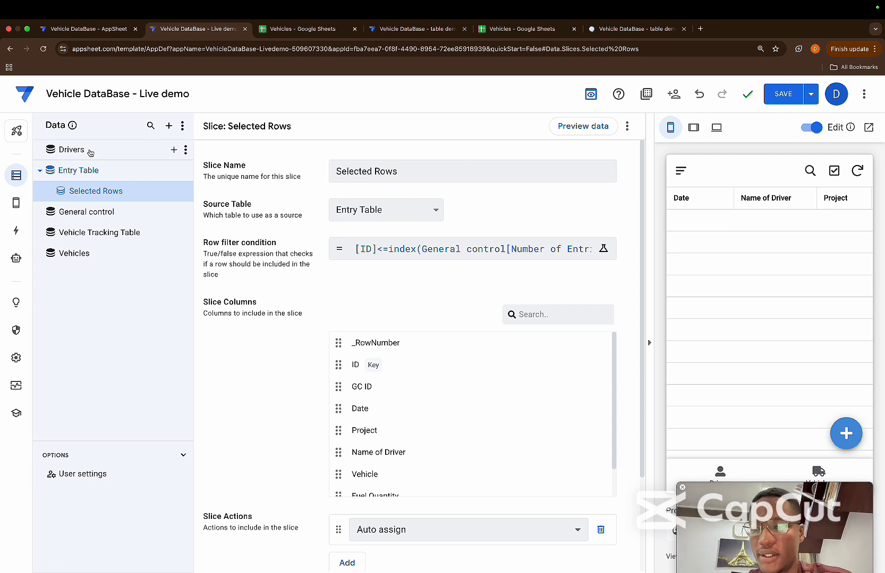
Open the app's list of views
{"action": "mouse_move", "coordinate": [16, 203]}
{"action": "left_click", "coordinate": [72, 201]}
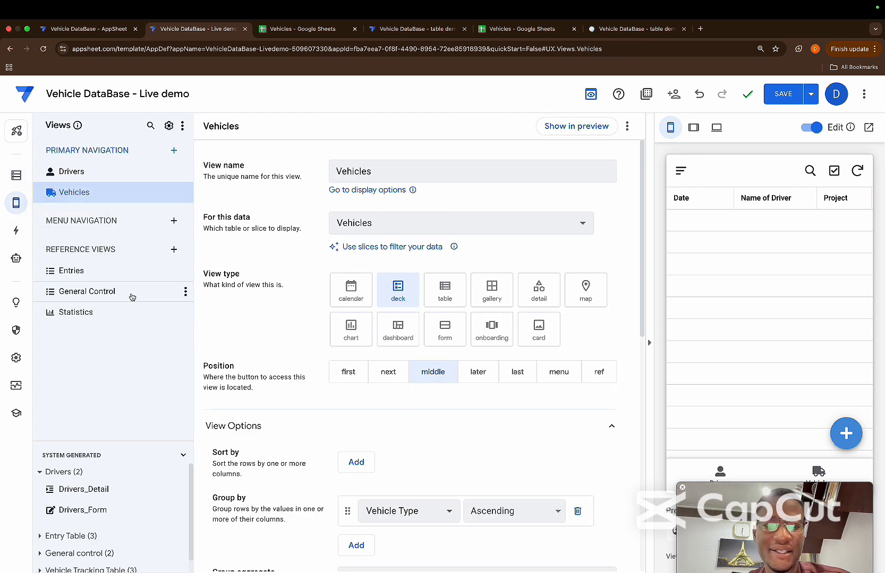
{"action": "left_click", "coordinate": [96, 300]}
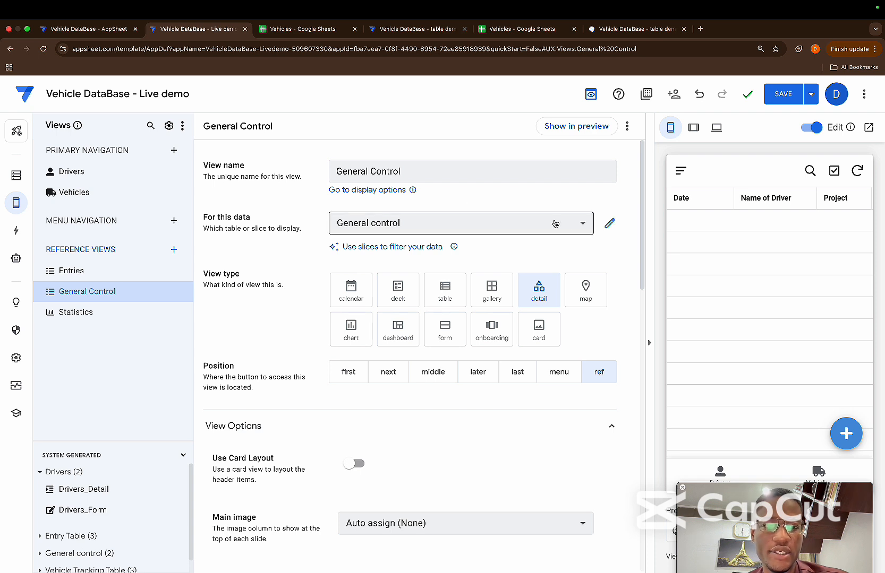
{"action": "left_click", "coordinate": [579, 223]}
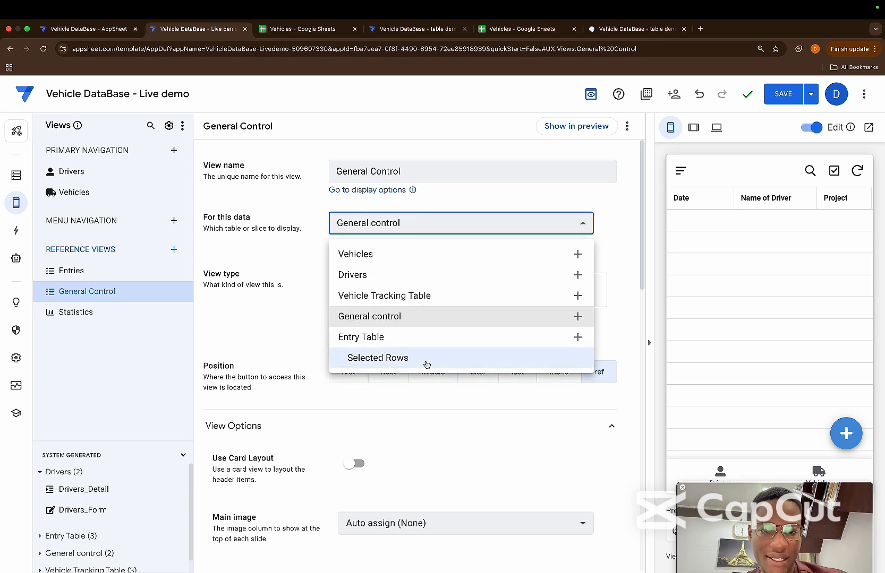
{"action": "left_click", "coordinate": [438, 209]}
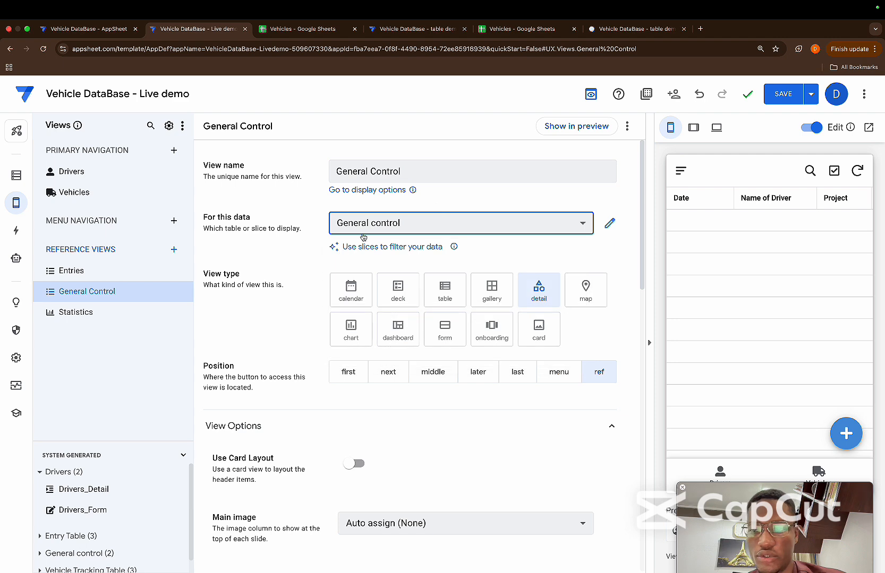
Base the Entries view on the Selected Rows slice and save the app
{"action": "left_click", "coordinate": [79, 272]}
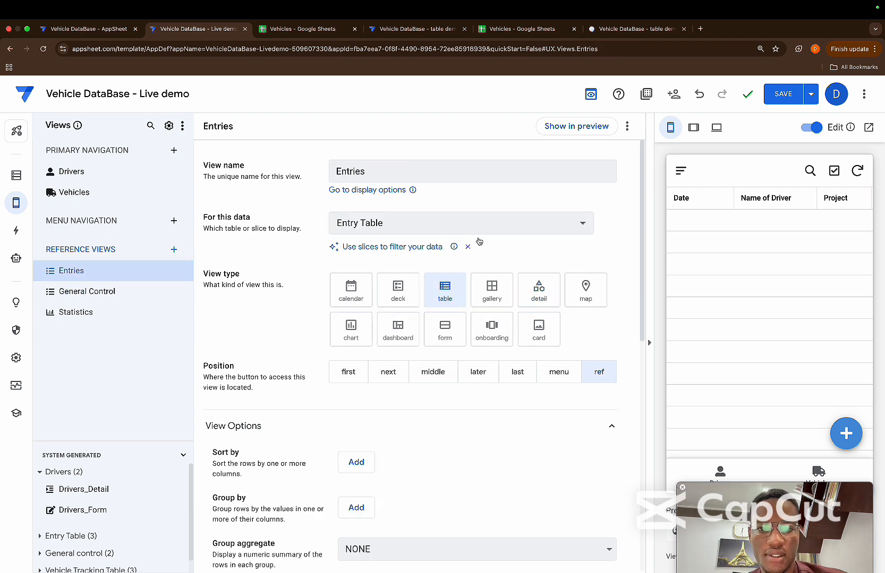
{"action": "left_click", "coordinate": [494, 229]}
{"action": "left_click", "coordinate": [396, 360]}
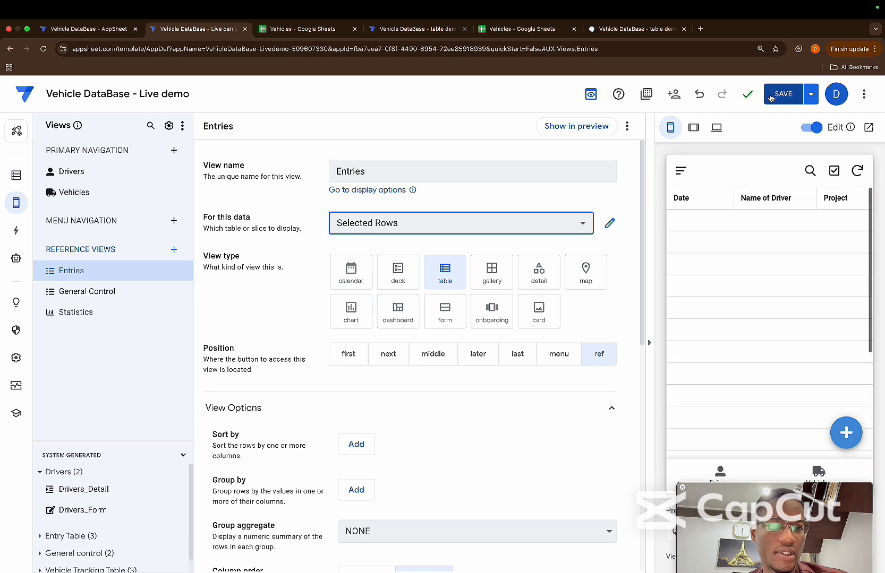
{"action": "left_click", "coordinate": [788, 89]}
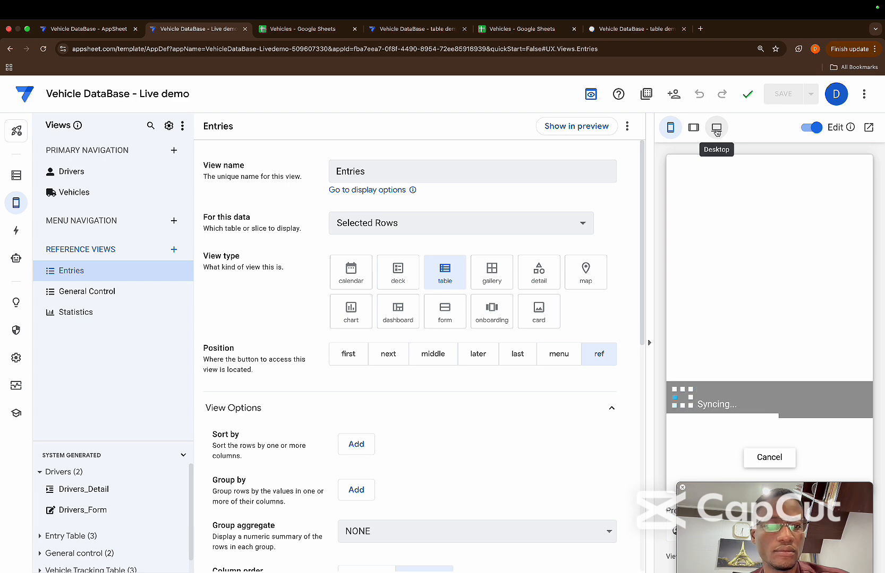
Examine the rows of the Entries view in the tablet preview
{"action": "left_click", "coordinate": [694, 133]}
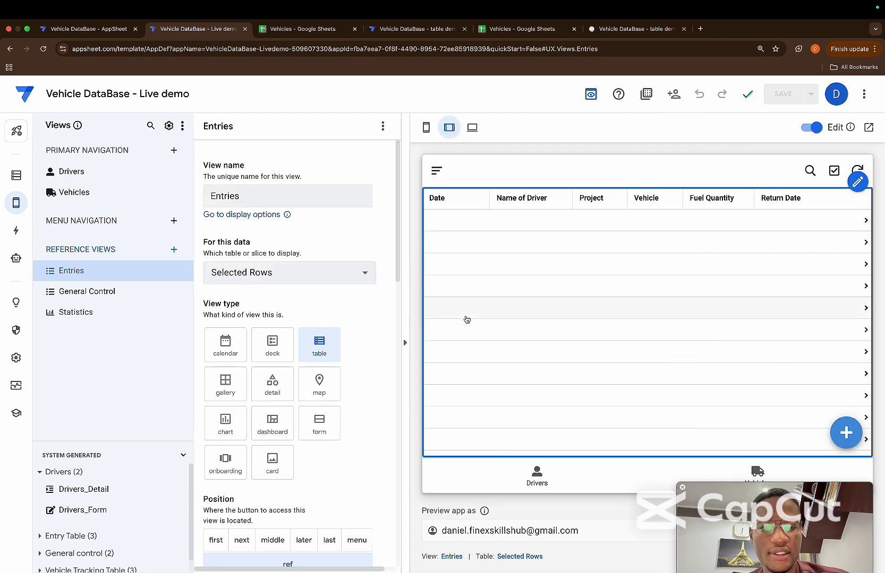
{"action": "scroll", "coordinate": [465, 324], "scroll_direction": "down", "scroll_amount": 1}
{"action": "scroll", "coordinate": [464, 324], "scroll_direction": "down", "scroll_amount": 2}
{"action": "scroll", "coordinate": [465, 324], "scroll_direction": "up", "scroll_amount": 3}
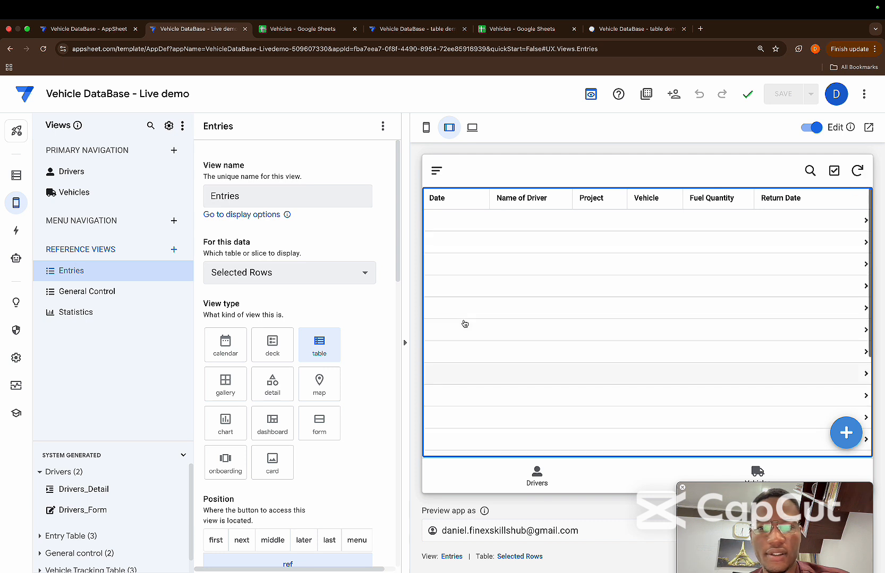
Show the General Control view in the preview and set Number of Vehicles to 3
{"action": "left_click", "coordinate": [84, 295]}
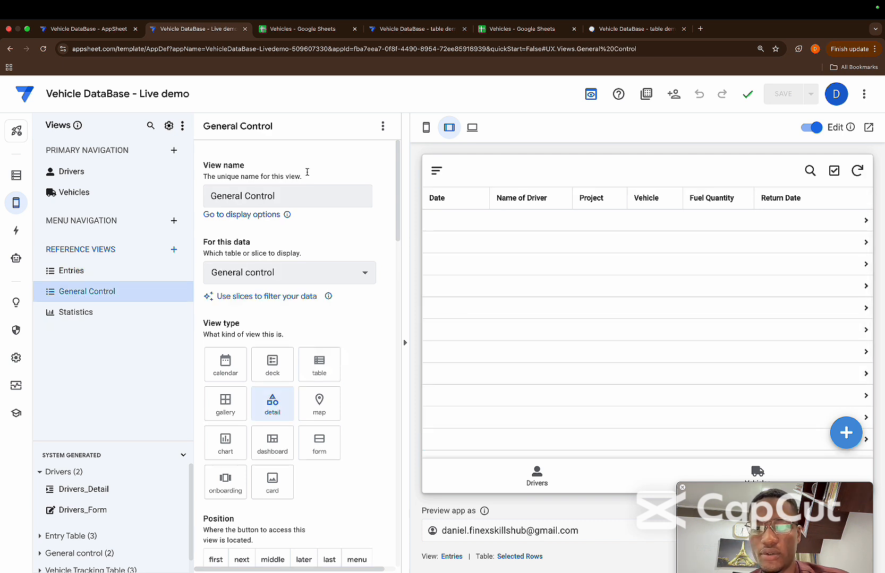
{"action": "left_click", "coordinate": [383, 125]}
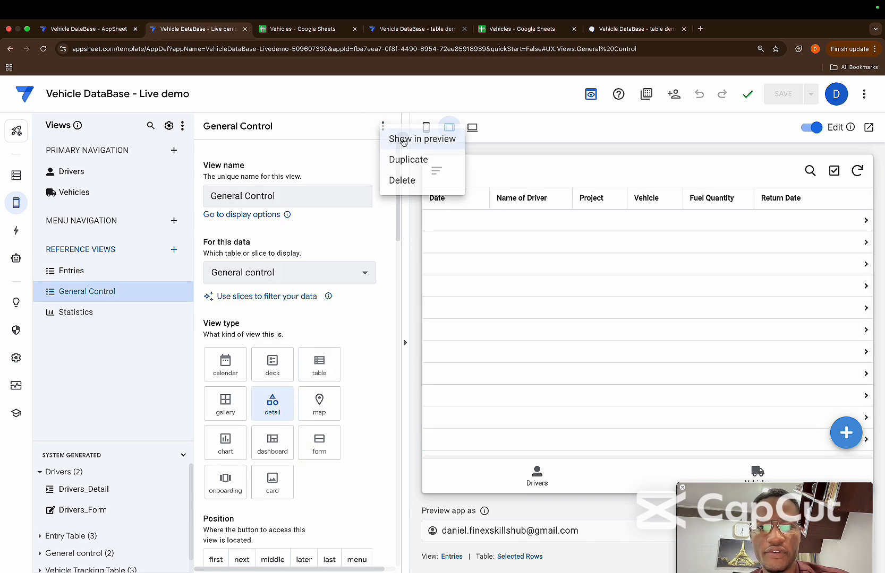
{"action": "left_click", "coordinate": [402, 139]}
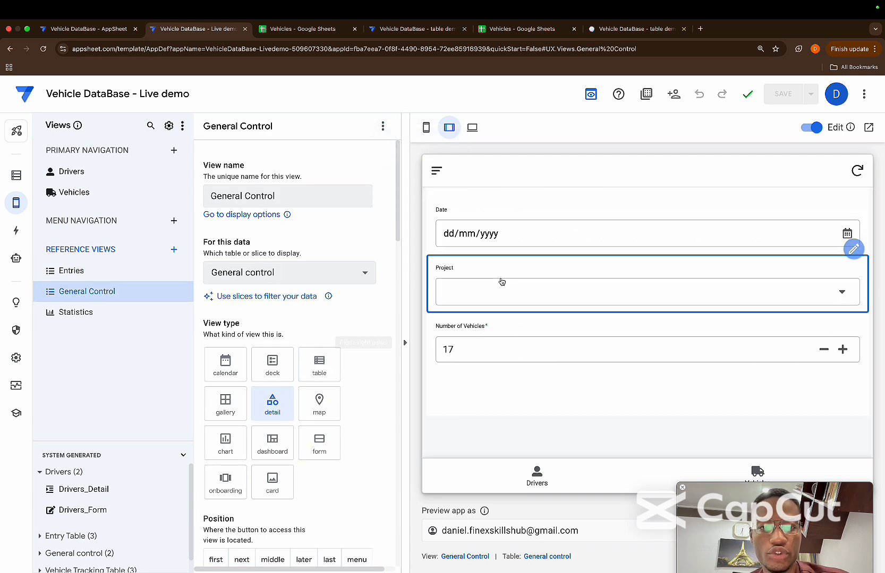
{"action": "left_click", "coordinate": [547, 346]}
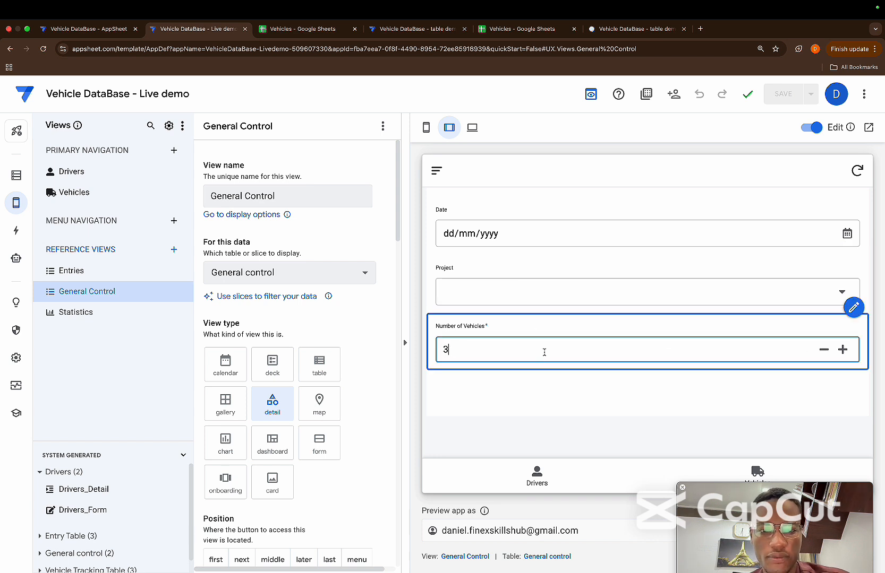
{"action": "left_click", "coordinate": [534, 385]}
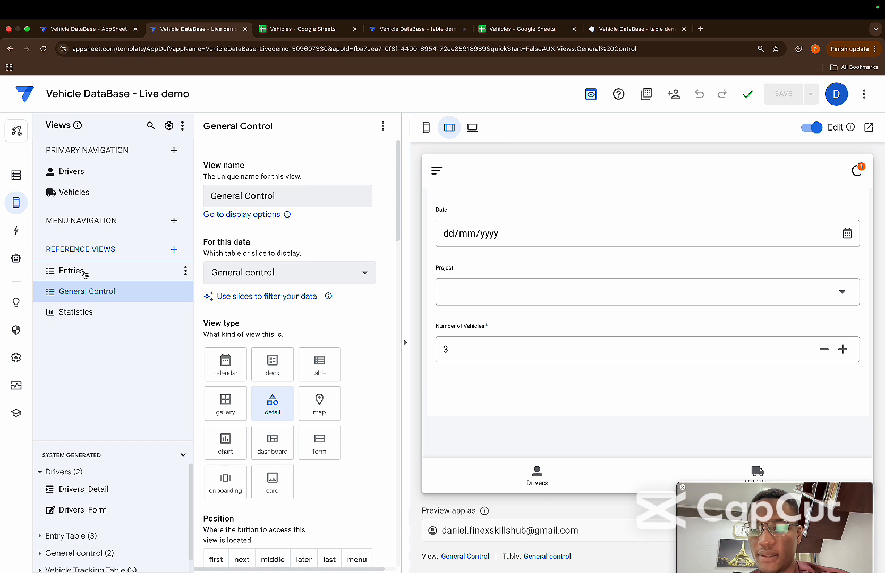
Show the Entries view in the preview to check how many rows it lists
{"action": "left_click", "coordinate": [83, 274]}
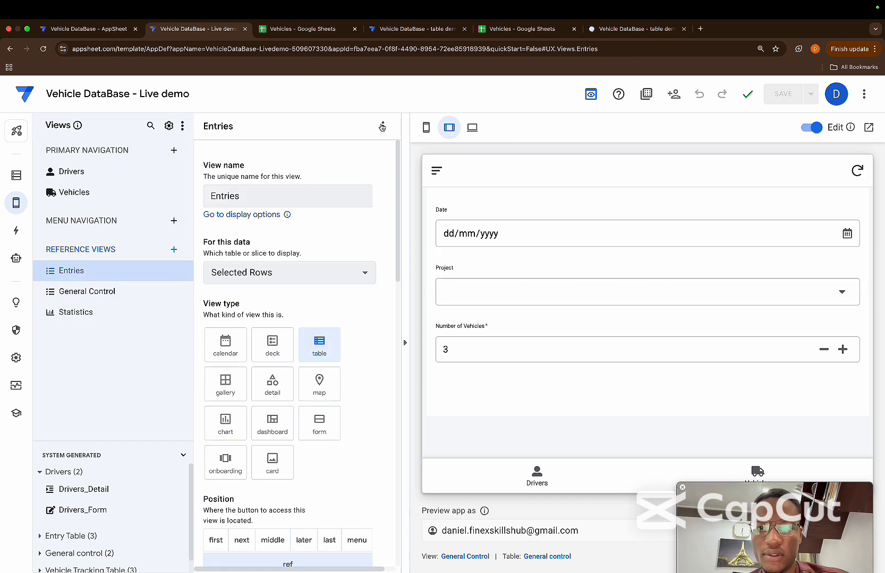
{"action": "left_click", "coordinate": [381, 128]}
{"action": "left_click", "coordinate": [404, 137]}
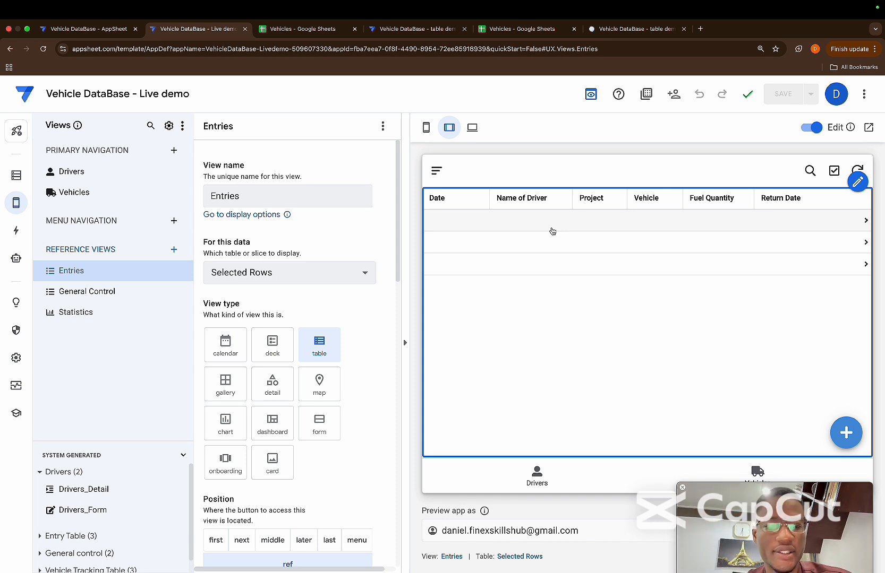
Return the preview to the General Control view and increase Number of Vehicles to 5
{"action": "left_click", "coordinate": [139, 297]}
{"action": "left_click", "coordinate": [382, 126]}
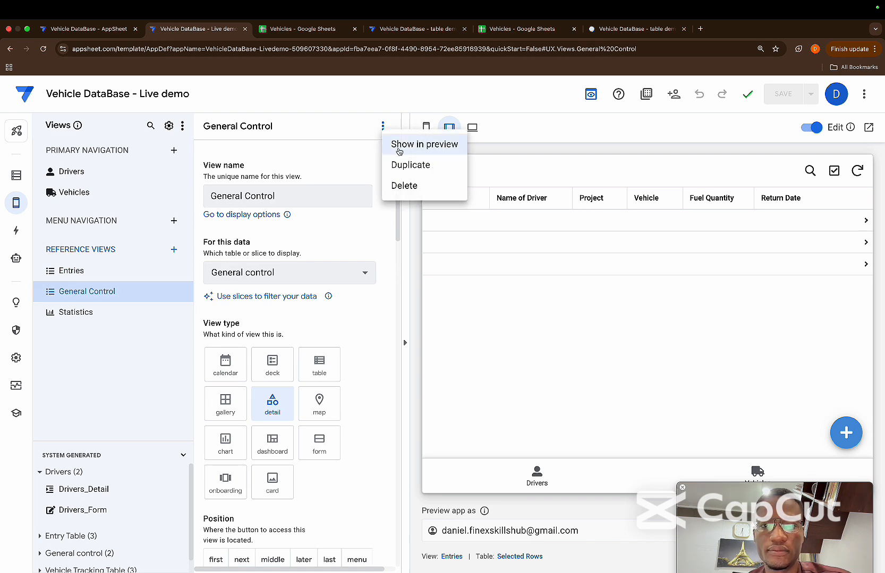
{"action": "left_click", "coordinate": [399, 148]}
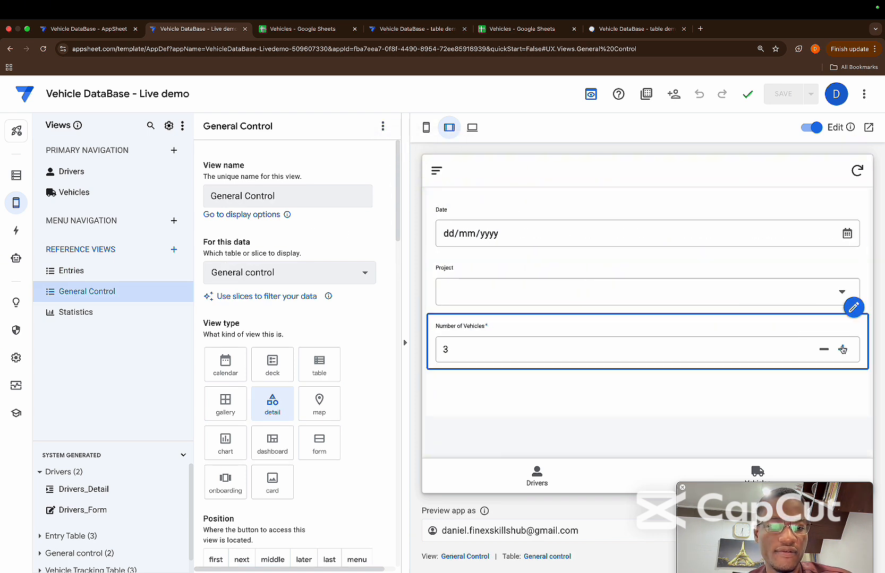
{"action": "double_click", "coordinate": [842, 349]}
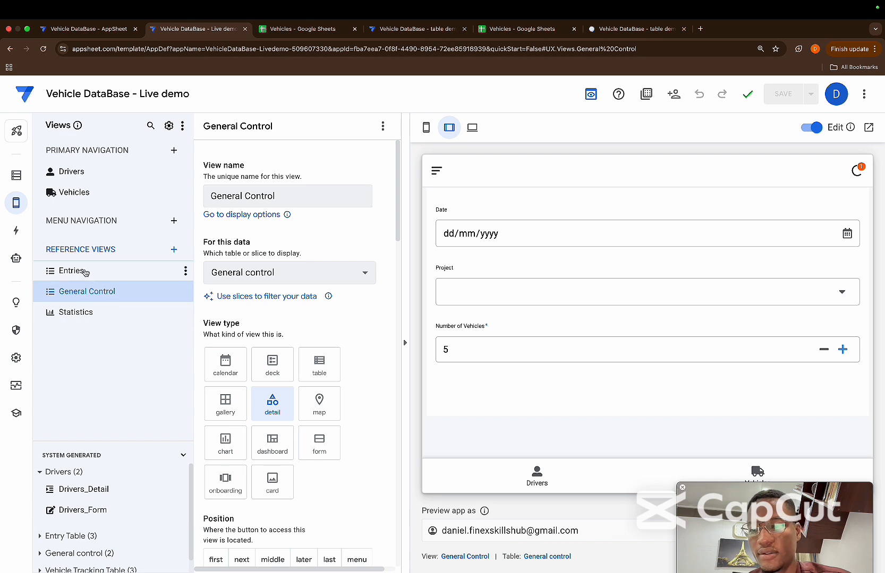
Show the Entries view in the preview to check its rows and switch the preview to phone size
{"action": "left_click", "coordinate": [85, 272]}
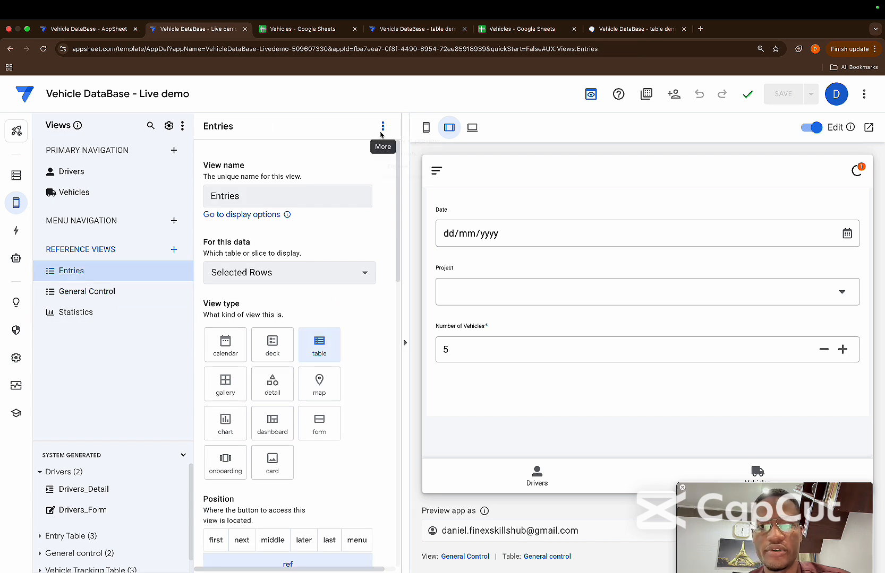
{"action": "left_click", "coordinate": [382, 126]}
{"action": "left_click", "coordinate": [399, 148]}
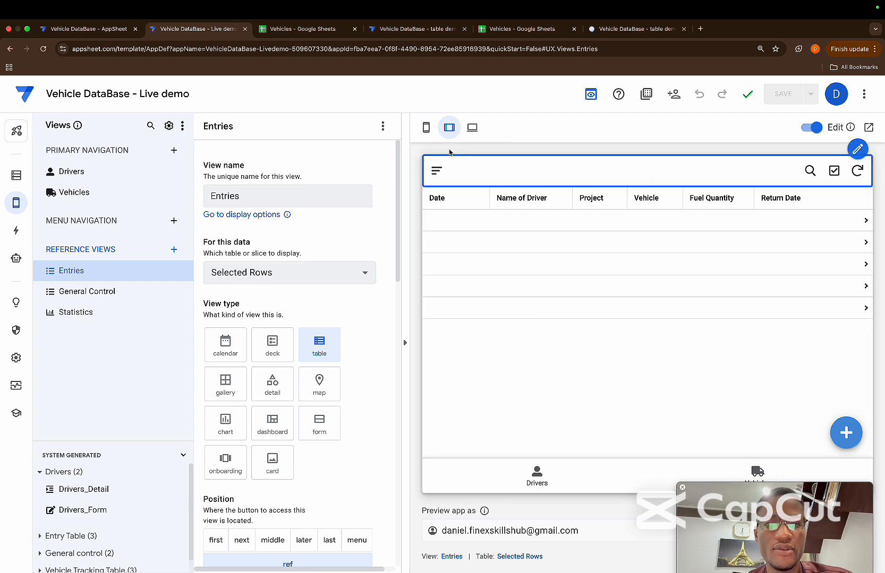
{"action": "left_click", "coordinate": [425, 127]}
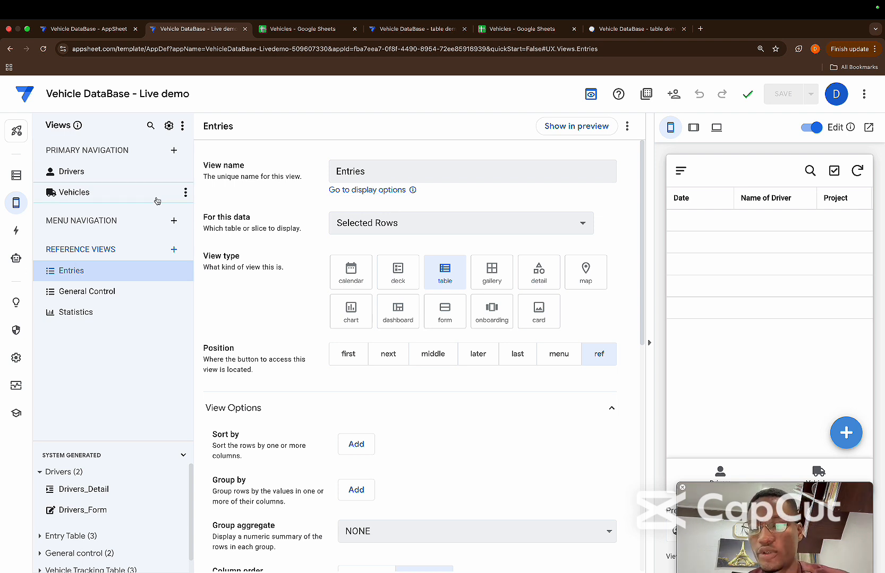
Create a new primary navigation view named "Vehicle tracking Entries" and set its view type to dashboard
{"action": "left_click", "coordinate": [173, 152]}
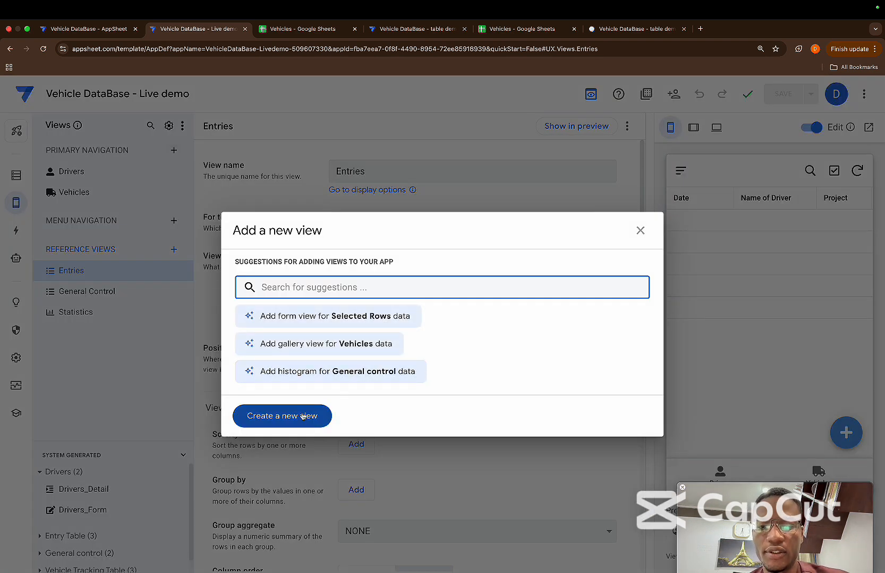
{"action": "left_click", "coordinate": [303, 417]}
{"action": "key", "text": "BackSpace"}
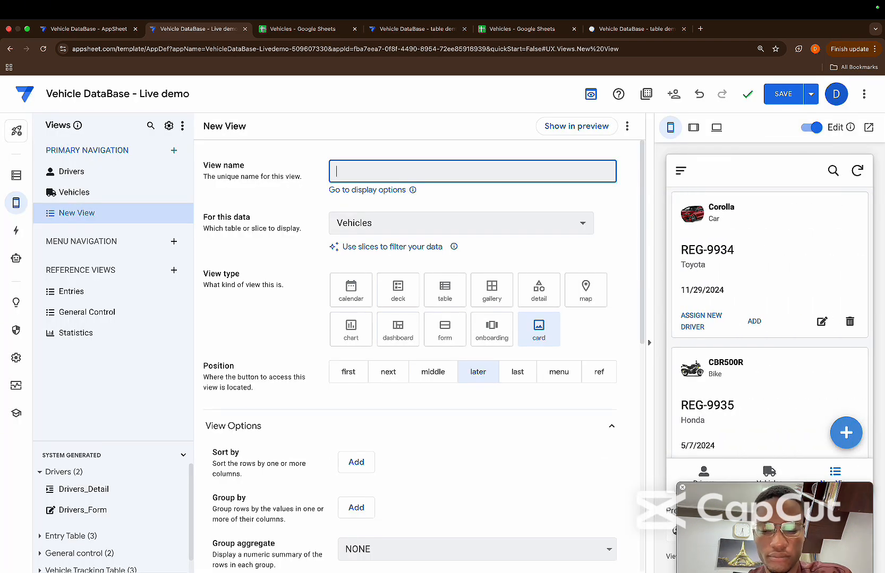
{"action": "type", "text": "Ve"}
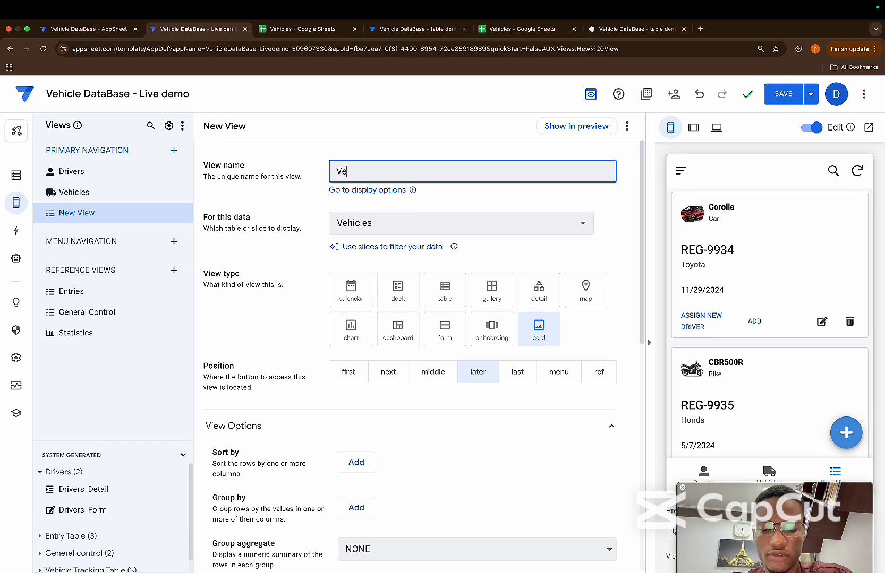
{"action": "type", "text": "hicle tra"}
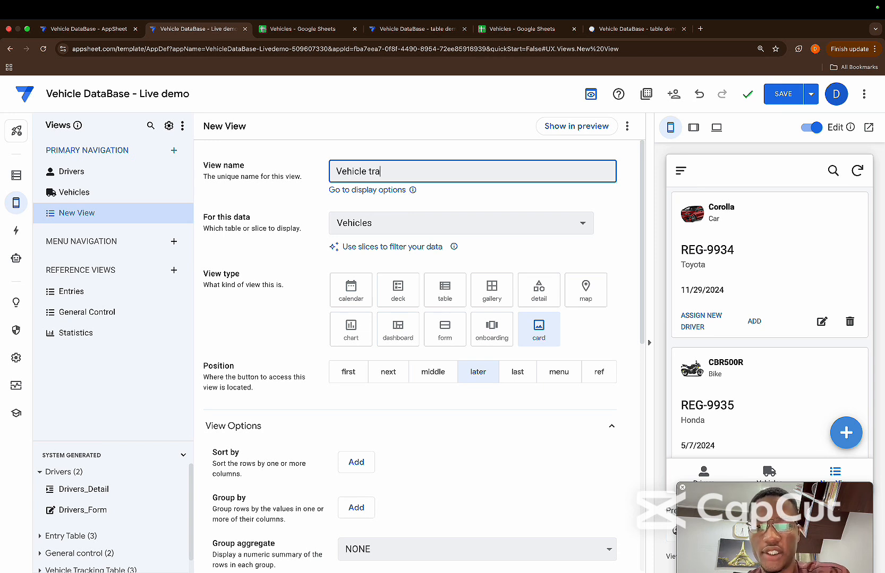
{"action": "type", "text": "cking Entries"}
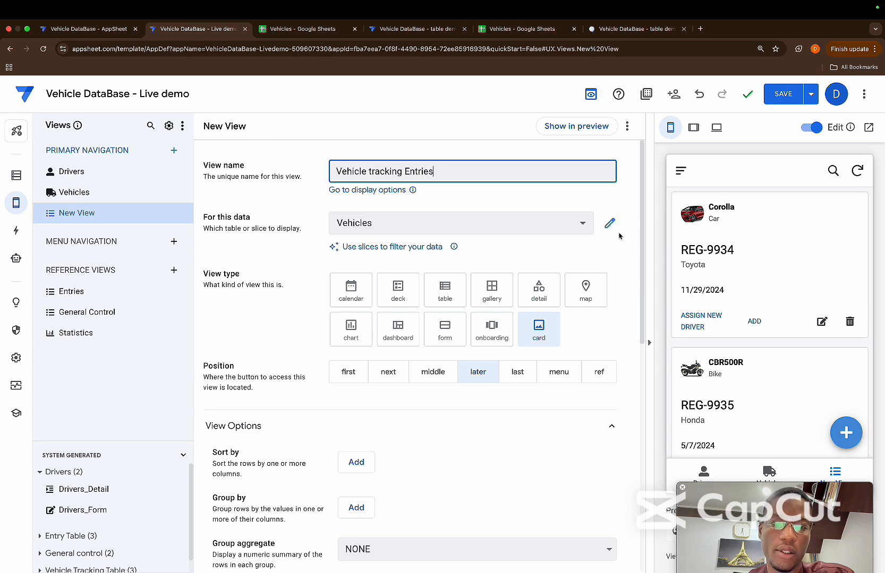
{"action": "left_click", "coordinate": [610, 223]}
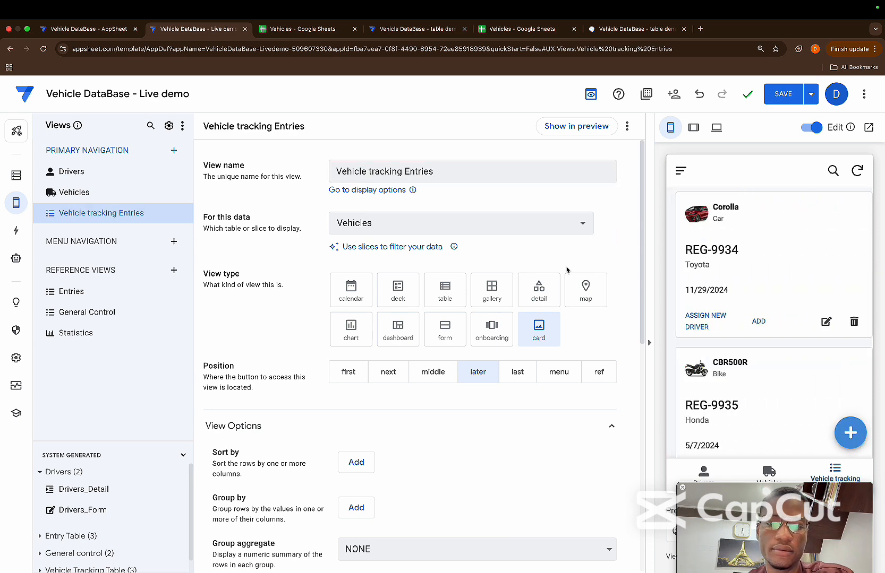
{"action": "left_click", "coordinate": [405, 333]}
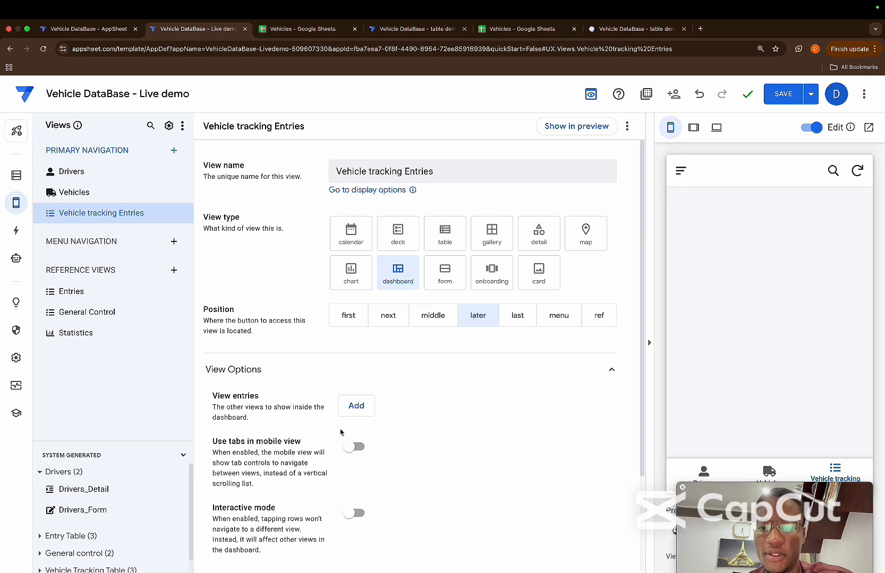
Add the General Control view to the dashboard's view entries with the size Small
{"action": "scroll", "coordinate": [395, 398], "scroll_direction": "down", "scroll_amount": 3}
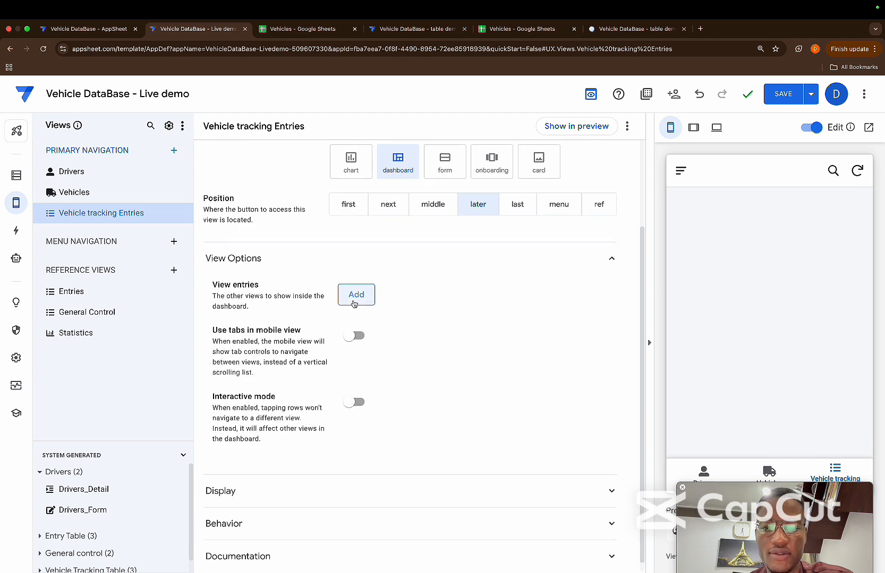
{"action": "left_click", "coordinate": [356, 294]}
{"action": "left_click", "coordinate": [414, 303]}
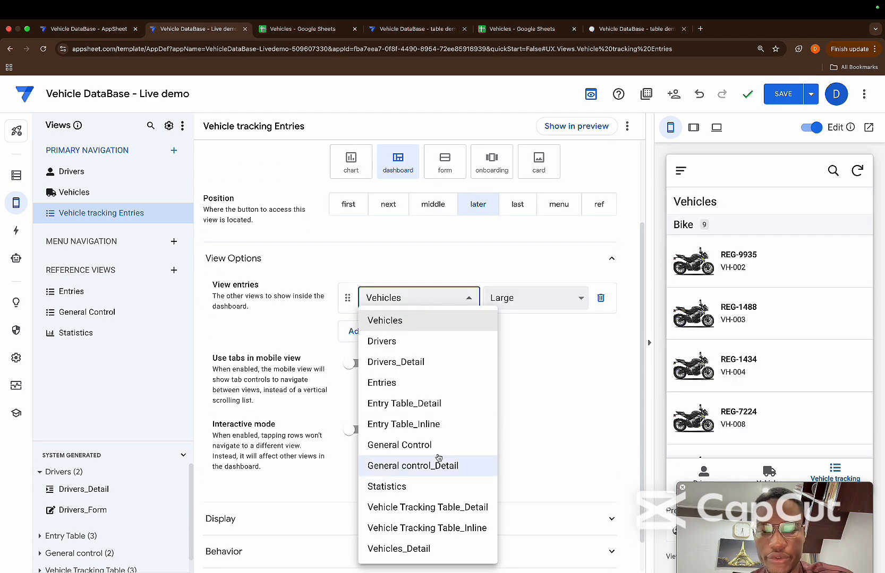
{"action": "left_click", "coordinate": [422, 445]}
{"action": "left_click", "coordinate": [541, 302]}
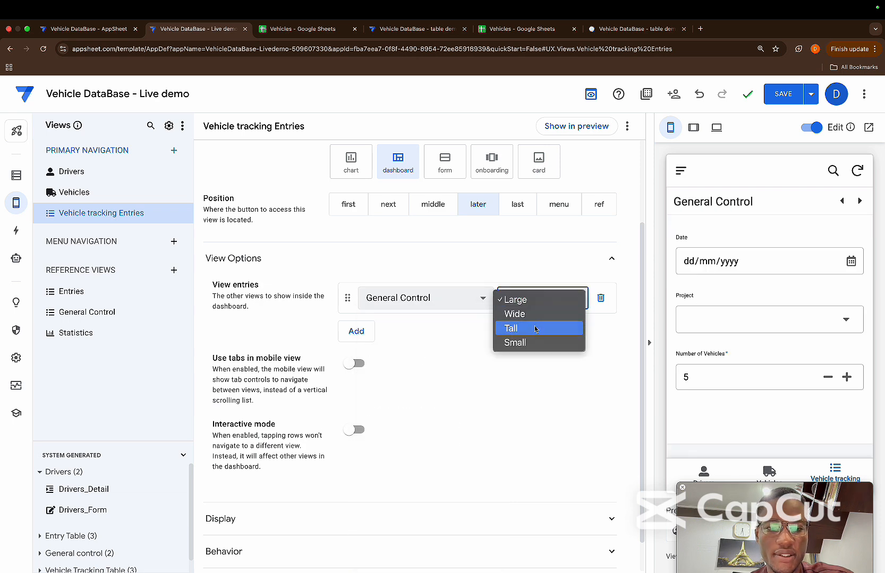
{"action": "left_click", "coordinate": [518, 344]}
Add the Entries view as the second view entry of the dashboard, leaving its size at Large
{"action": "left_click", "coordinate": [356, 331]}
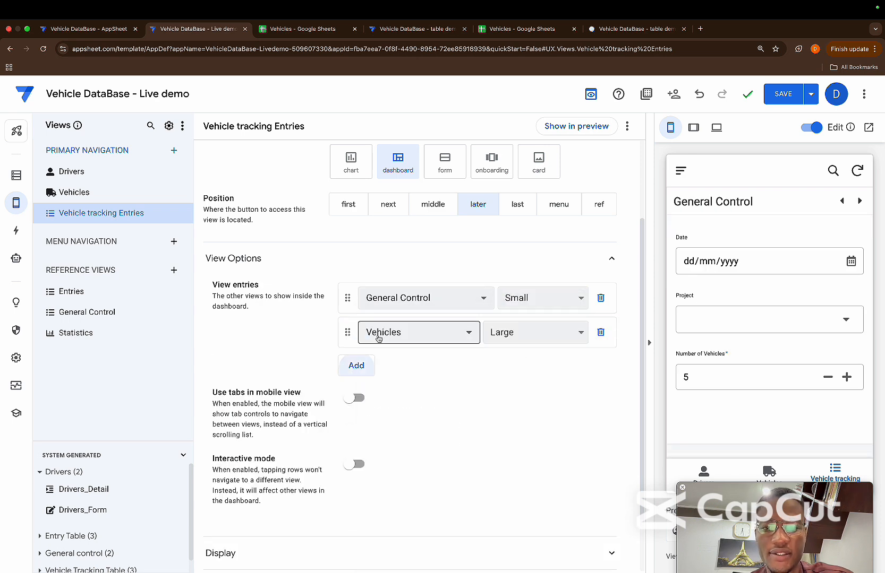
{"action": "left_click", "coordinate": [383, 335]}
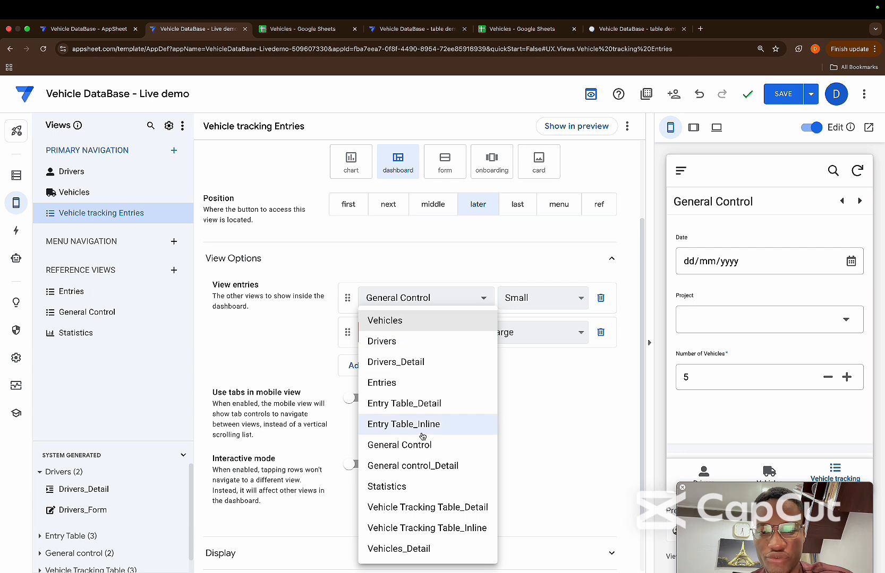
{"action": "left_click", "coordinate": [421, 383]}
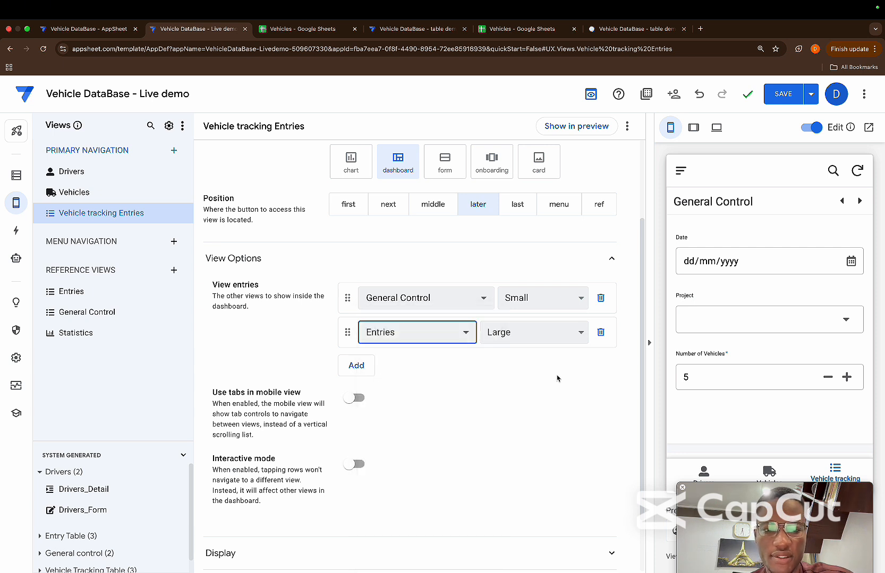
Examine the dashboard in the phone and tablet previews, open the desktop preview, and return to the editor
{"action": "scroll", "coordinate": [743, 319], "scroll_direction": "down", "scroll_amount": 3}
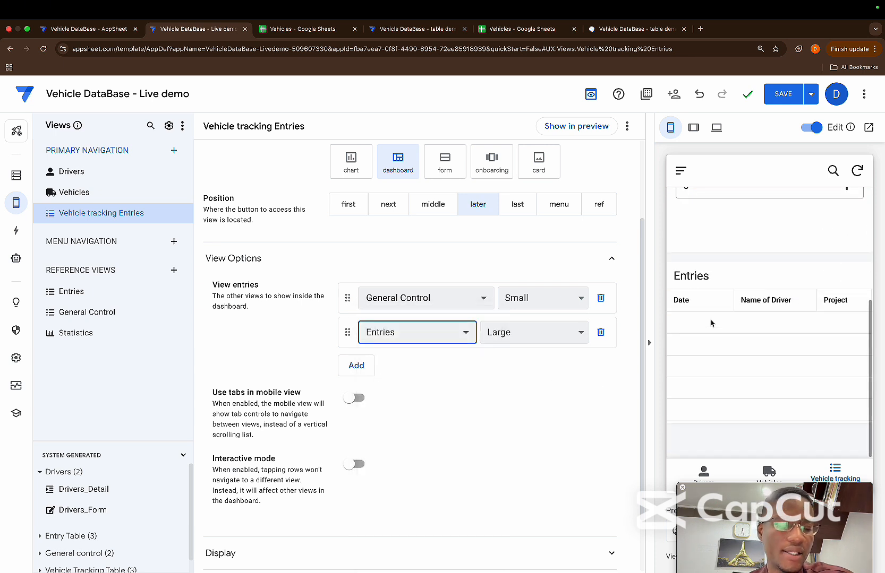
{"action": "scroll", "coordinate": [711, 323], "scroll_direction": "up", "scroll_amount": 3}
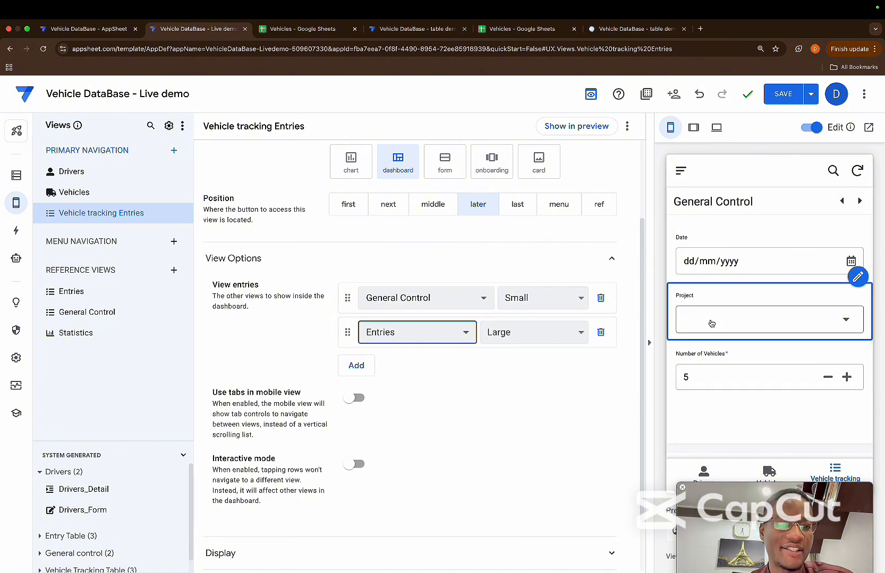
{"action": "left_click", "coordinate": [693, 127]}
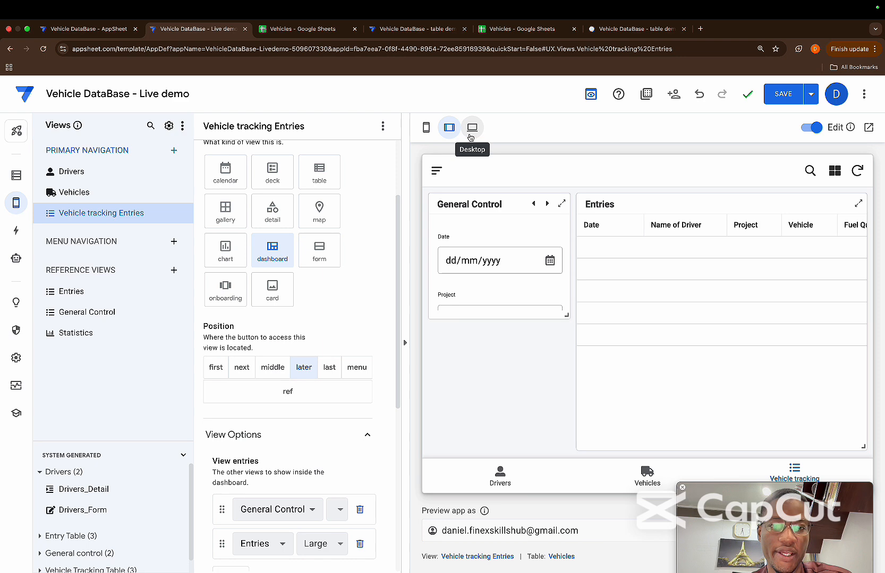
{"action": "left_click", "coordinate": [470, 138]}
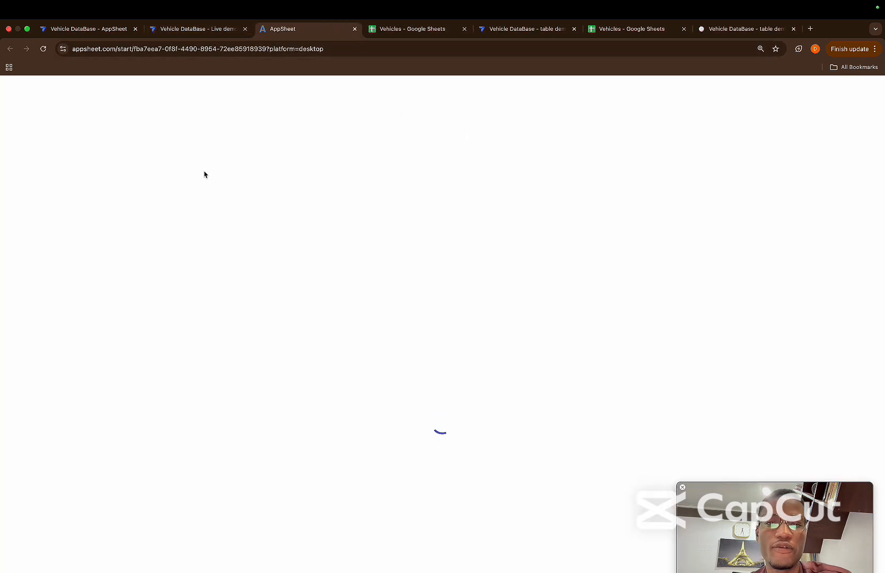
{"action": "left_click", "coordinate": [187, 33]}
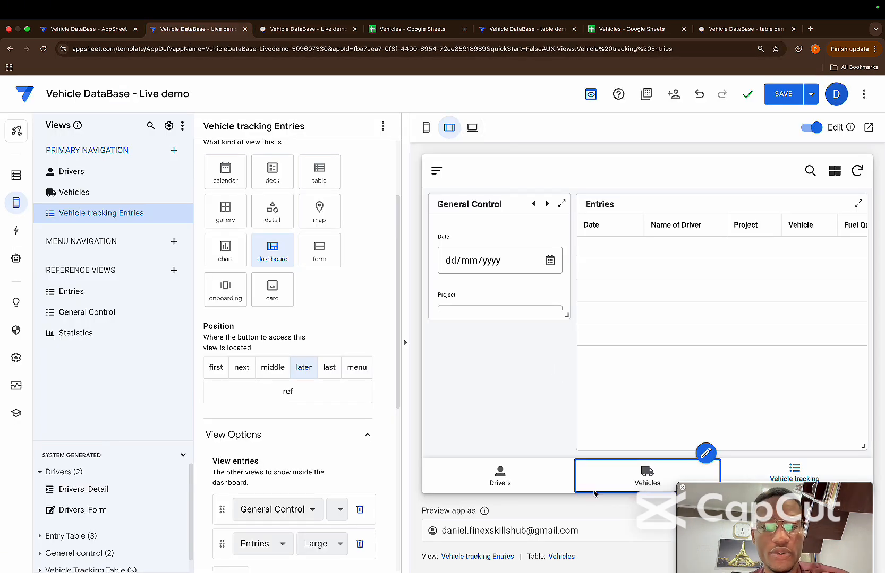
Try tabs in mobile view for the dashboard, switching between General Control and Entries in the phone preview, and turn the option off again
{"action": "left_click", "coordinate": [426, 127]}
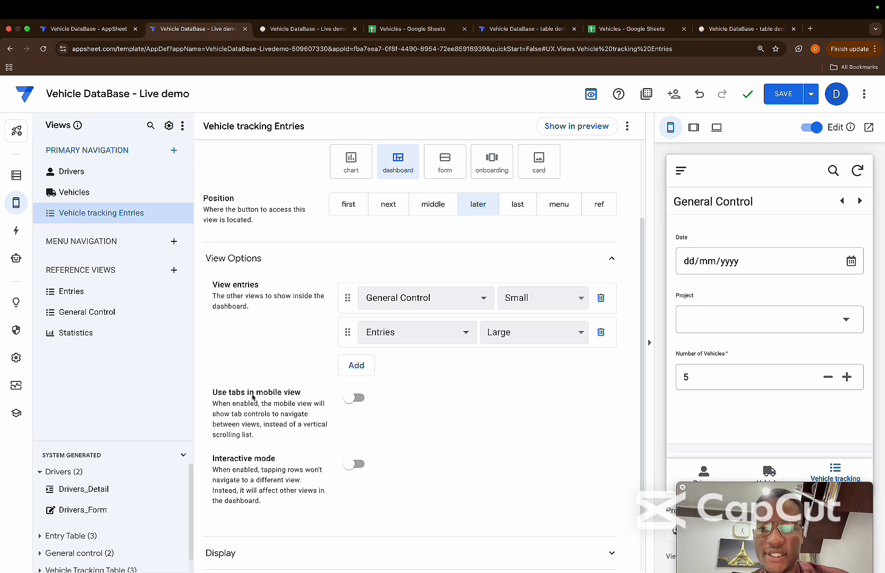
{"action": "left_click", "coordinate": [350, 398]}
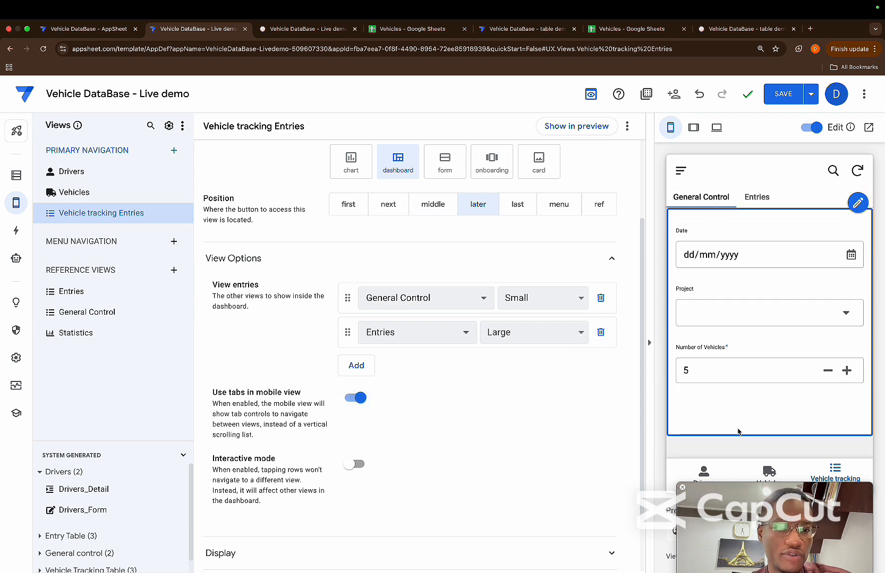
{"action": "left_click", "coordinate": [761, 201]}
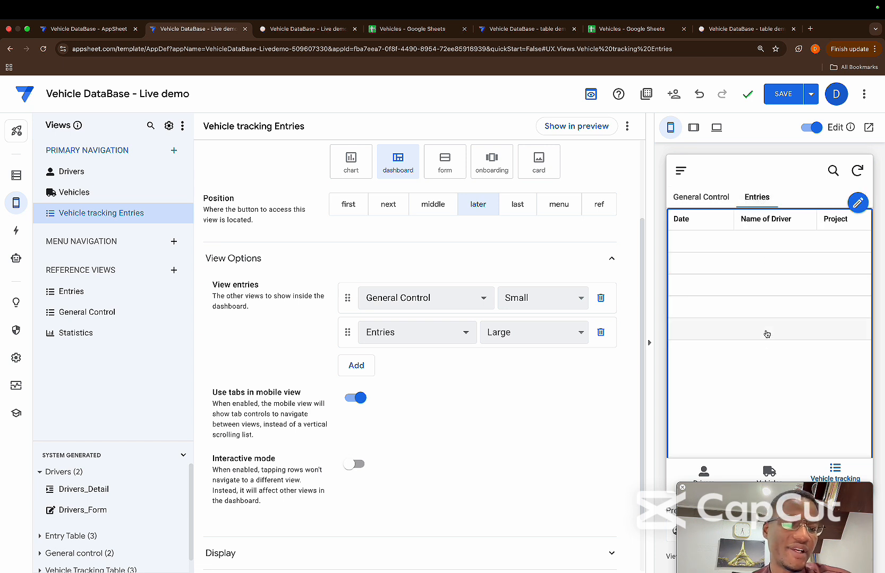
{"action": "left_click", "coordinate": [706, 199]}
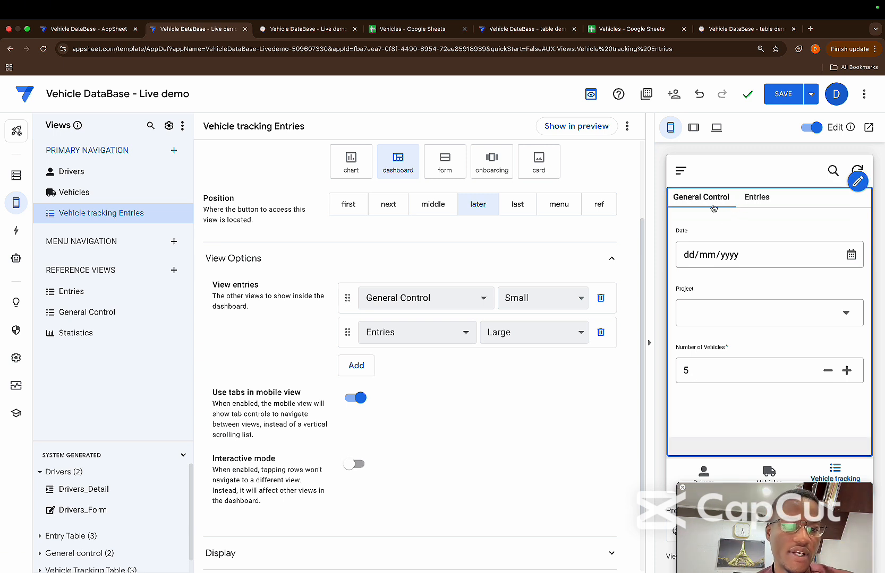
{"action": "left_click", "coordinate": [744, 206]}
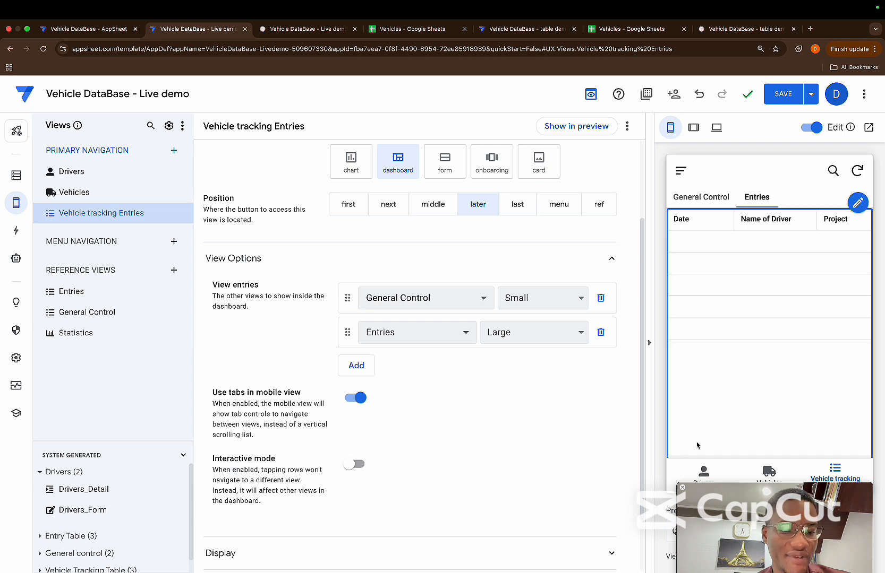
{"action": "left_click", "coordinate": [704, 200]}
{"action": "left_click", "coordinate": [759, 200]}
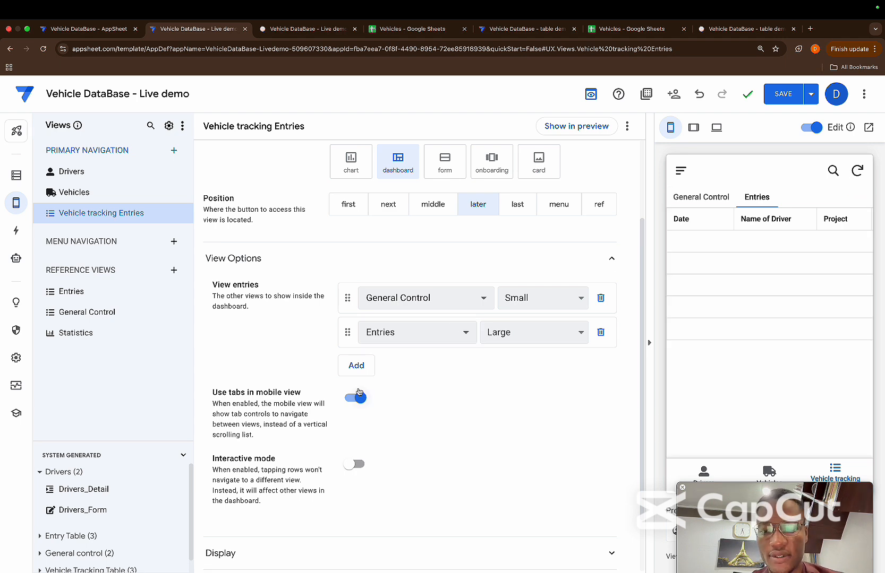
{"action": "left_click", "coordinate": [345, 402]}
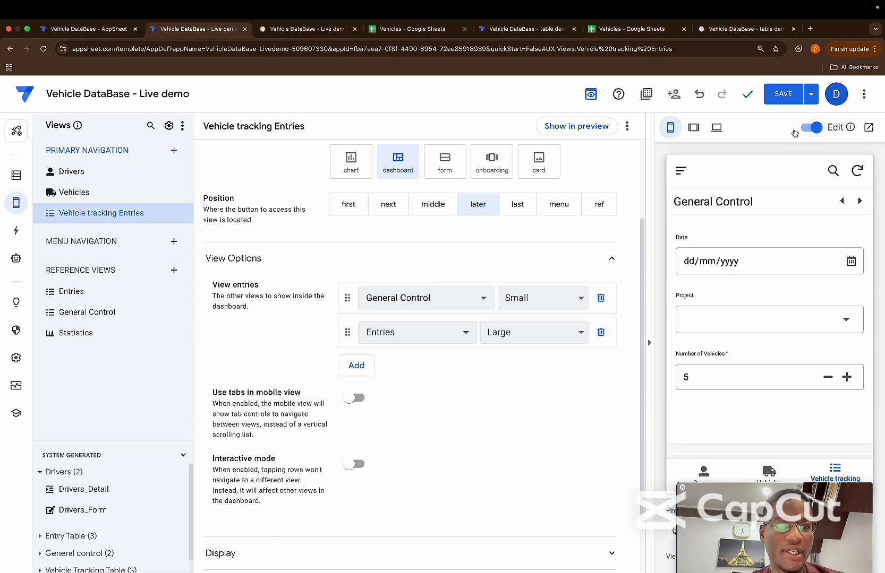
Save the app and, in the tablet preview, stretch the General Control pane down to the height of the Entries pane
{"action": "left_click", "coordinate": [789, 100]}
{"action": "left_click", "coordinate": [693, 128]}
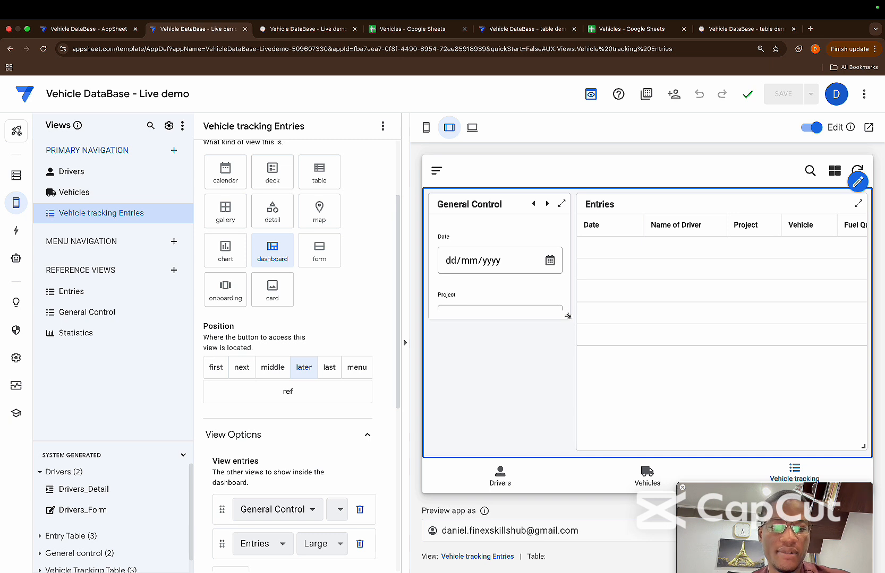
{"action": "left_click_drag", "start_coordinate": [567, 316], "coordinate": [572, 446]}
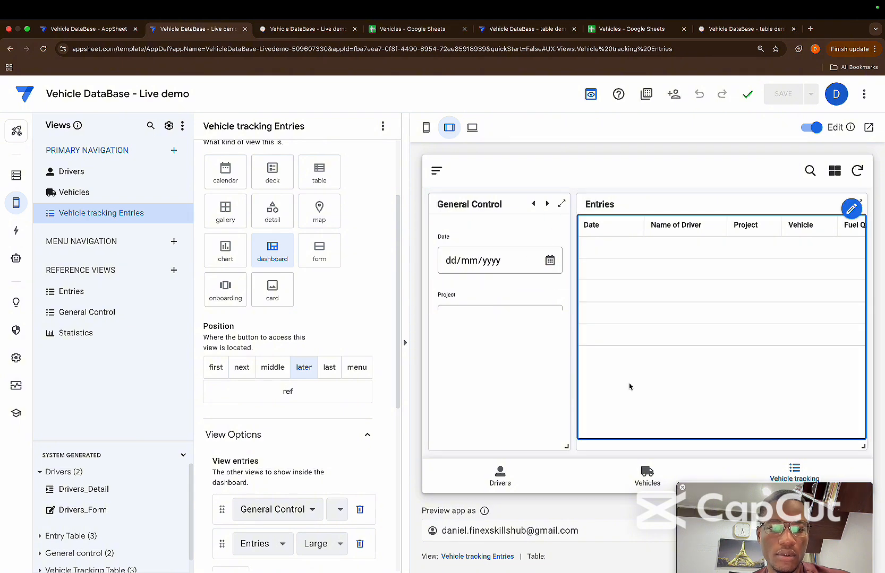
Open a row from the dashboard's Entries pane and return the preview to the Vehicle tracking Entries dashboard
{"action": "left_click", "coordinate": [616, 284]}
{"action": "left_click", "coordinate": [435, 170]}
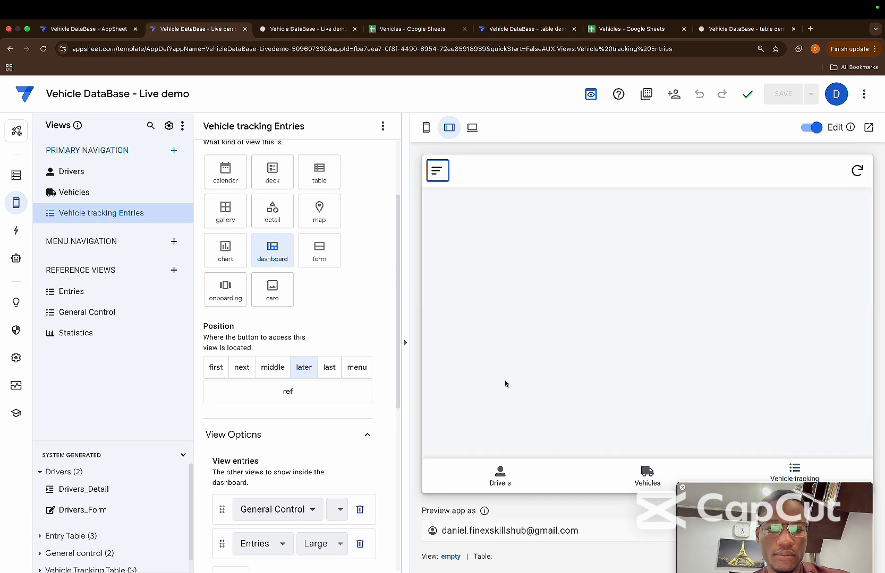
{"action": "left_click", "coordinate": [794, 471]}
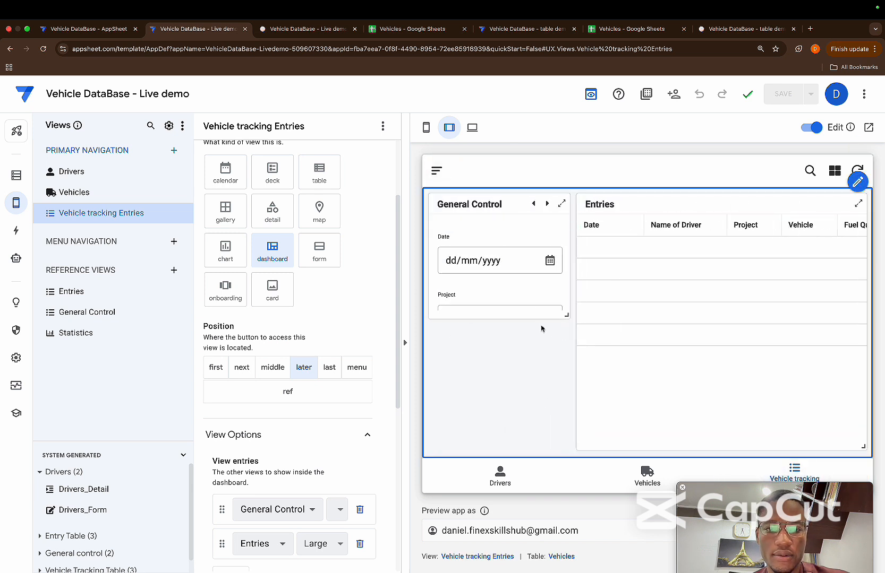
Stretch the General Control pane down again in the tablet preview so all its fields fit
{"action": "left_click_drag", "start_coordinate": [567, 316], "coordinate": [563, 422]}
{"action": "scroll", "coordinate": [563, 414], "scroll_direction": "down", "scroll_amount": 1}
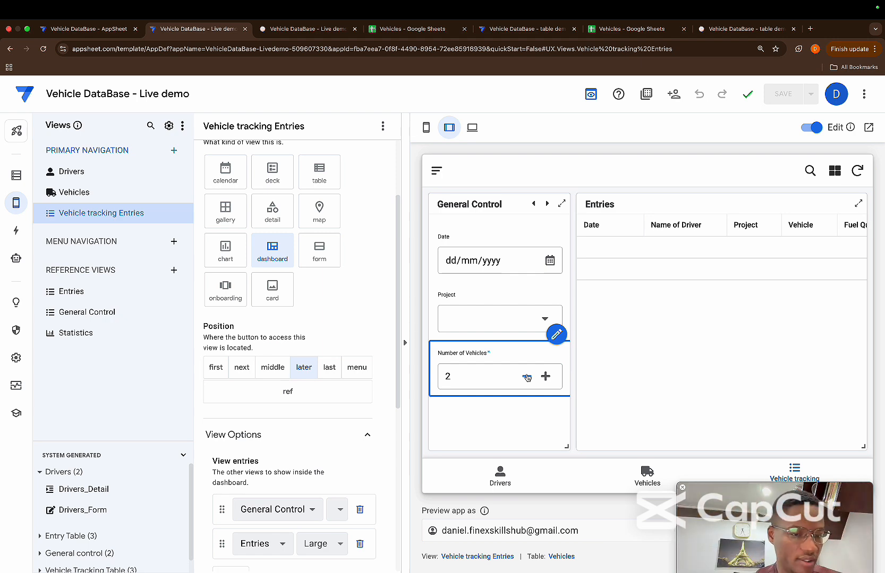
Create a new primary navigation view and name it Vehicle Tracking Table
{"action": "left_click", "coordinate": [174, 151]}
{"action": "left_click", "coordinate": [295, 416]}
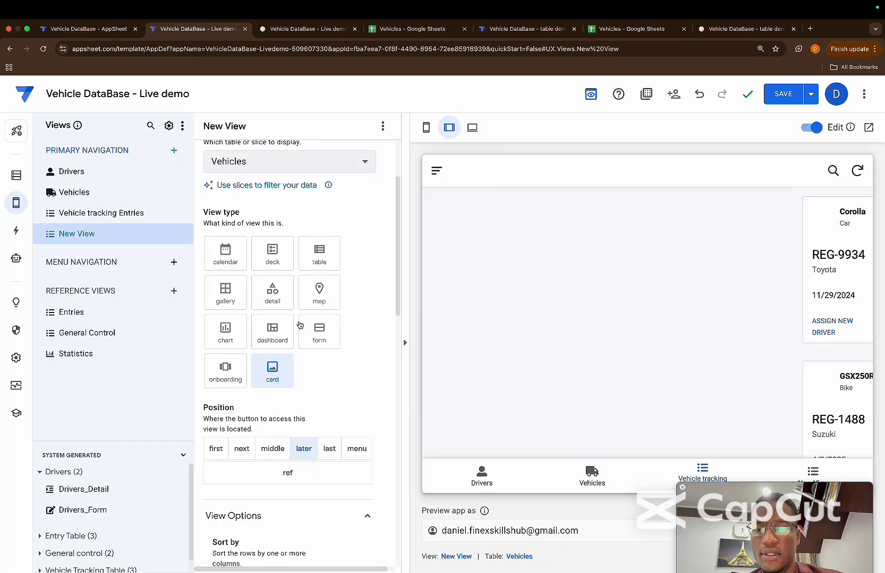
{"action": "scroll", "coordinate": [276, 207], "scroll_direction": "up", "scroll_amount": 3}
{"action": "triple_click", "coordinate": [266, 192]}
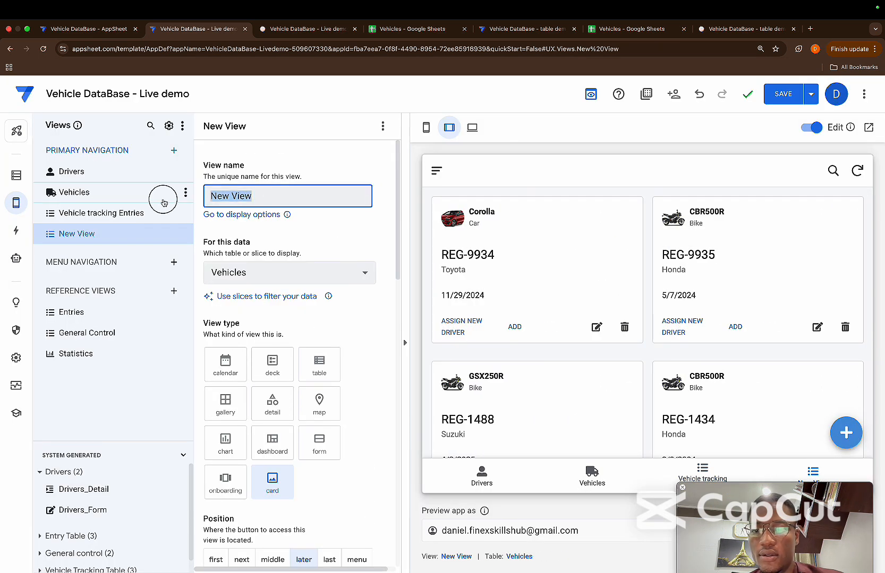
{"action": "key", "text": "BackSpace"}
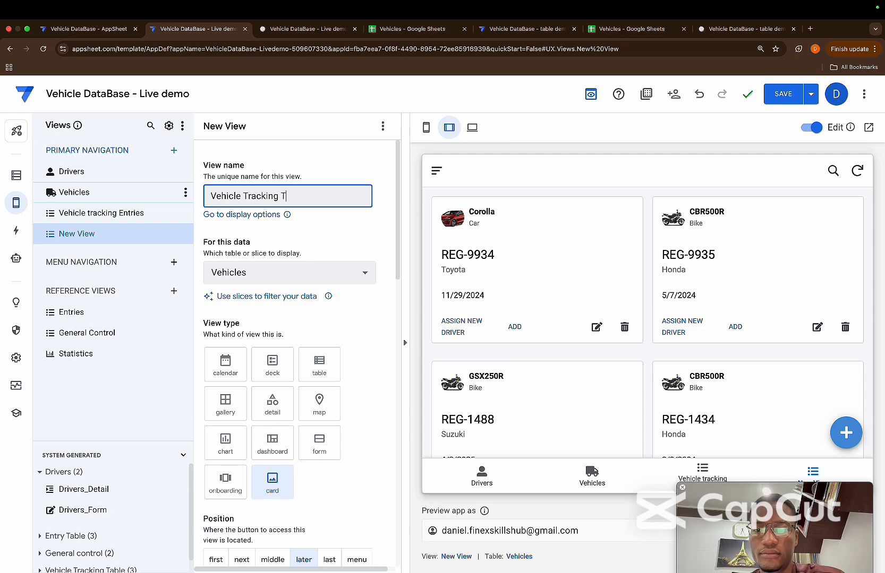
{"action": "left_click", "coordinate": [349, 249]}
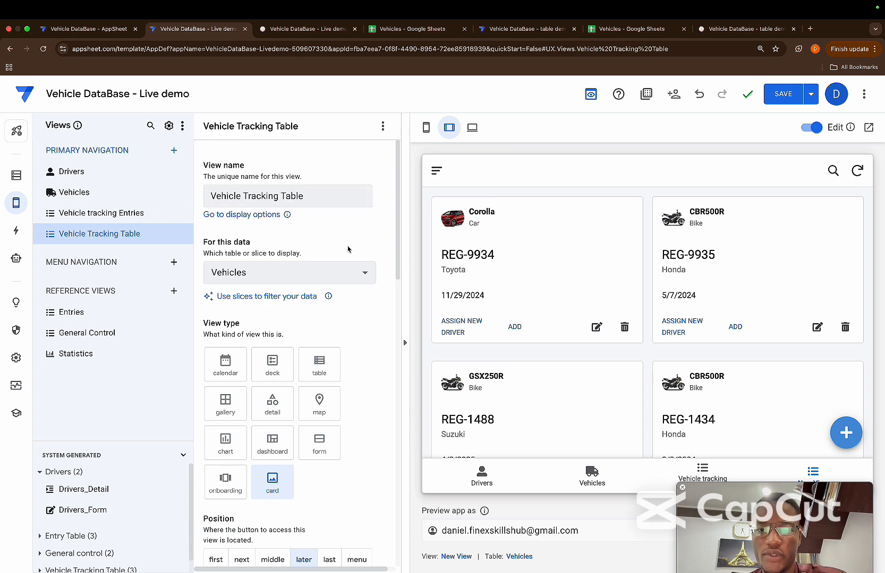
Base the new view on the Vehicle Tracking Table data and make it a table view
{"action": "left_click", "coordinate": [359, 271]}
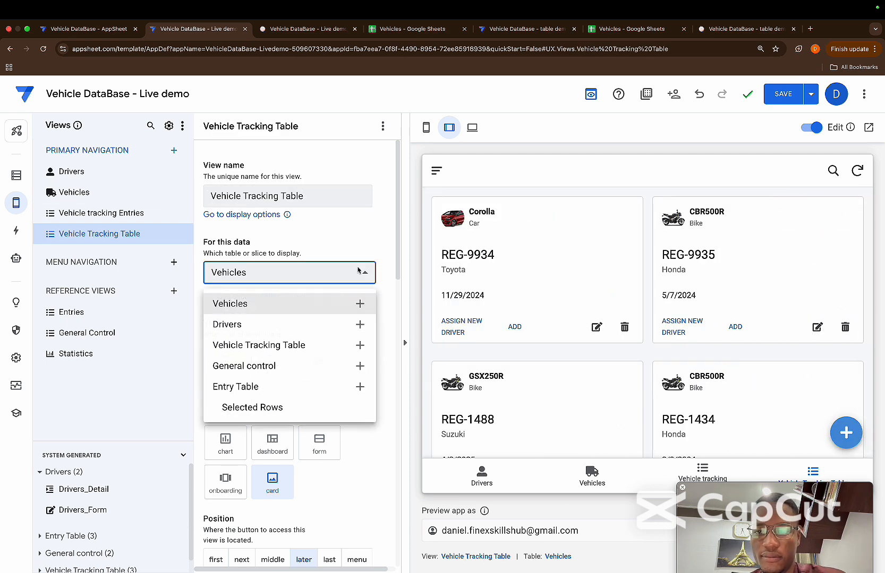
{"action": "left_click", "coordinate": [307, 344]}
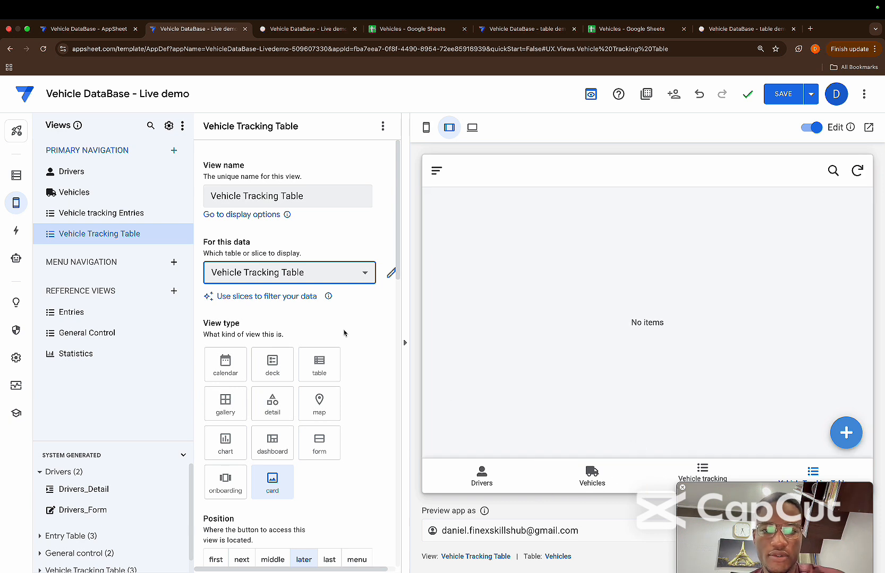
{"action": "left_click", "coordinate": [326, 361]}
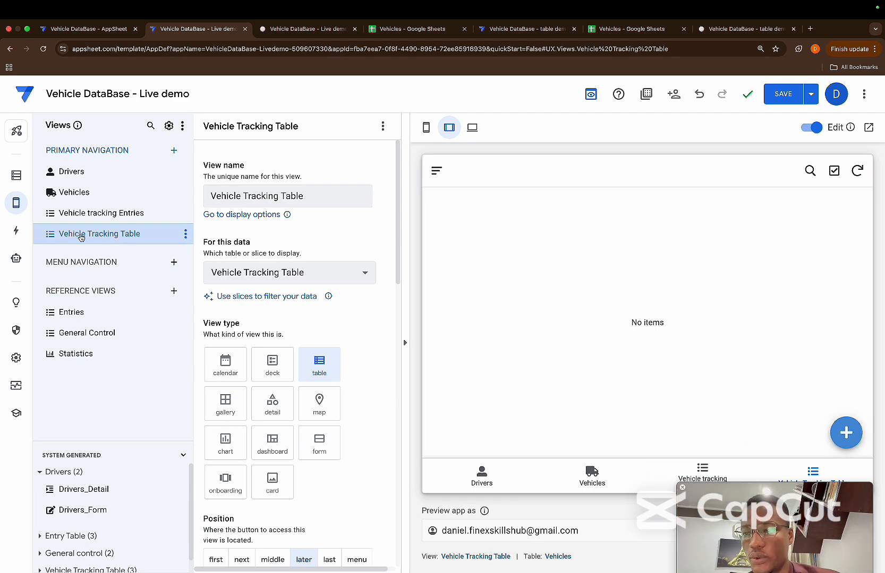
Check the add form in the preview and hide the system-generated Add action of the Vehicle Tracking Table
{"action": "left_click", "coordinate": [17, 232]}
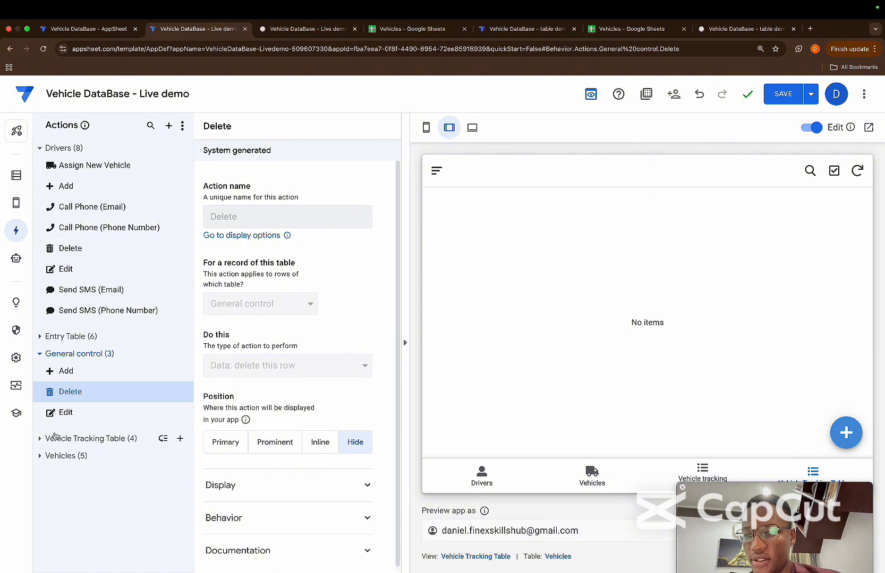
{"action": "left_click", "coordinate": [46, 441]}
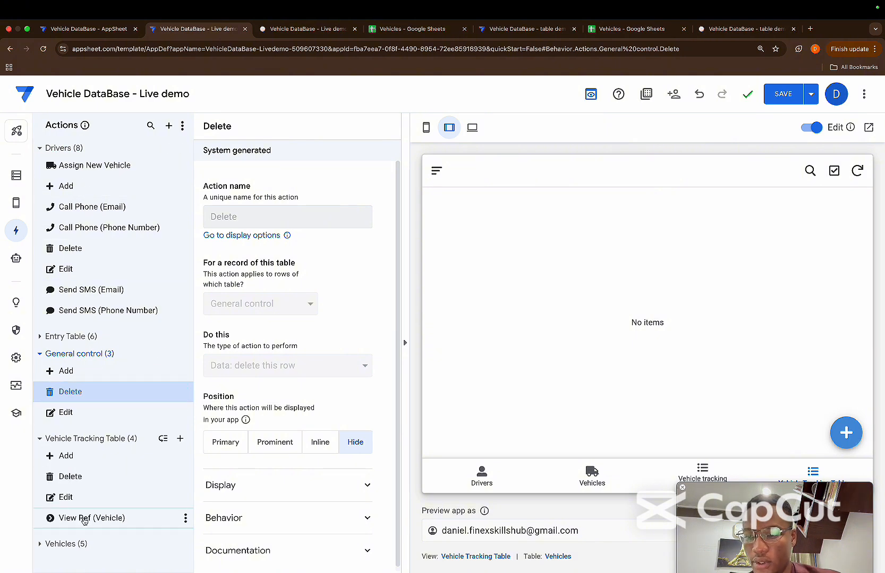
{"action": "left_click", "coordinate": [83, 462]}
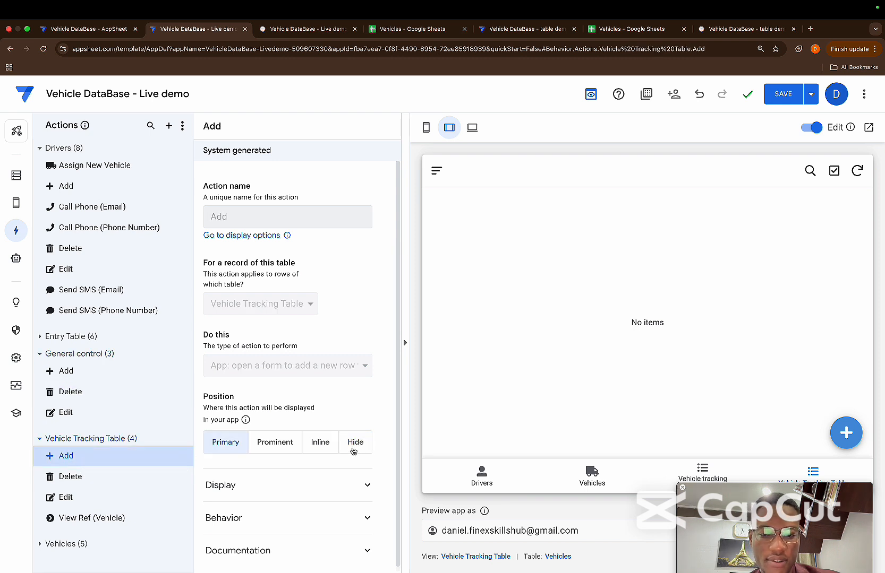
{"action": "left_click", "coordinate": [846, 433]}
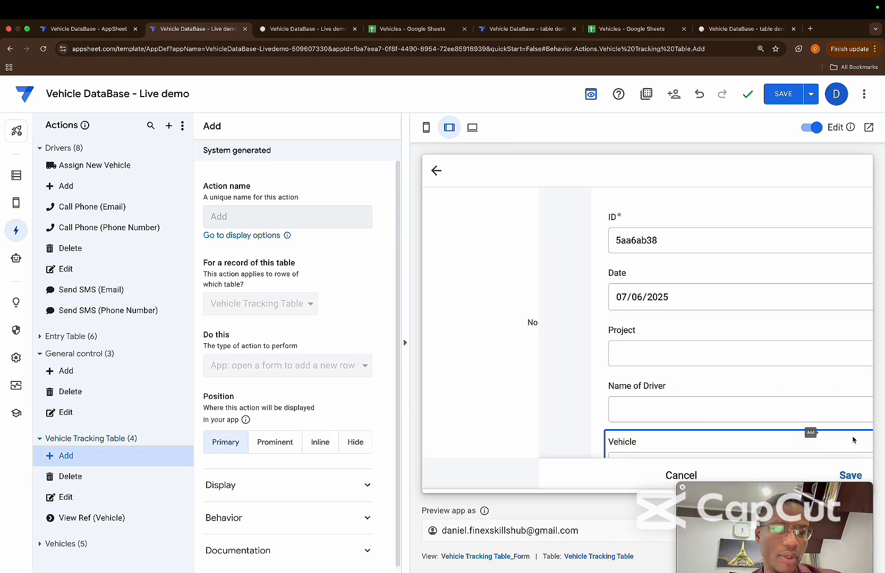
{"action": "left_click", "coordinate": [565, 476]}
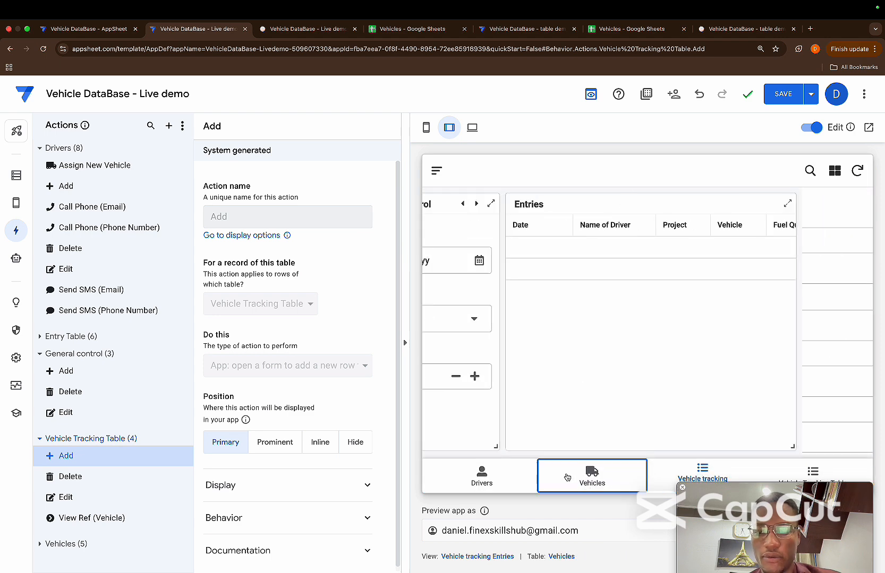
{"action": "left_click", "coordinate": [350, 447]}
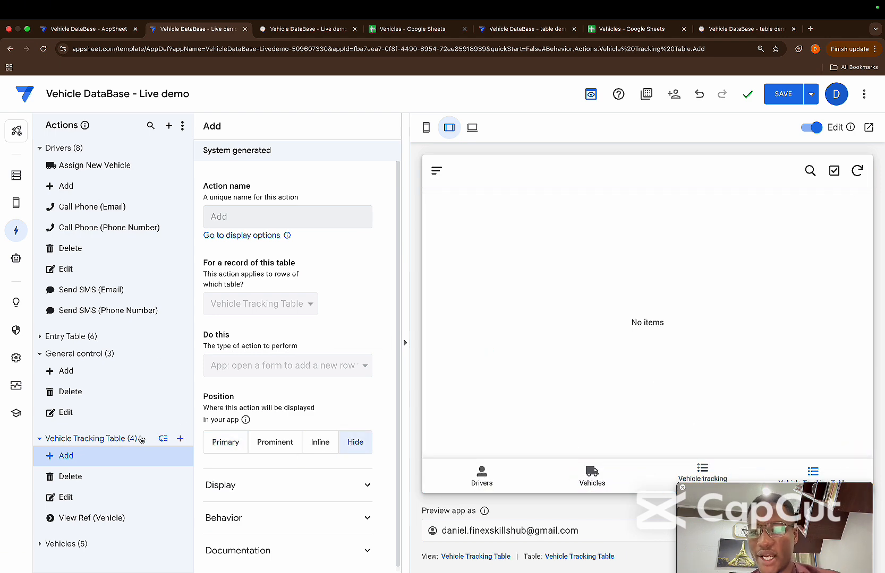
Create a new action for the Vehicle Tracking Table named Go to Dashboard Entries, with the preview switched to mobile size
{"action": "left_click", "coordinate": [180, 438]}
{"action": "left_click", "coordinate": [289, 415]}
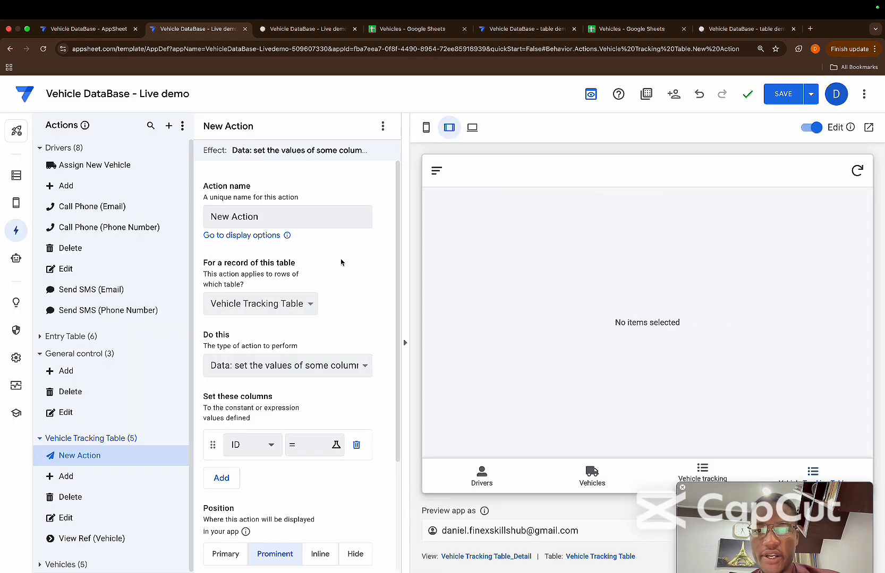
{"action": "left_click_drag", "start_coordinate": [281, 210], "coordinate": [371, 235]}
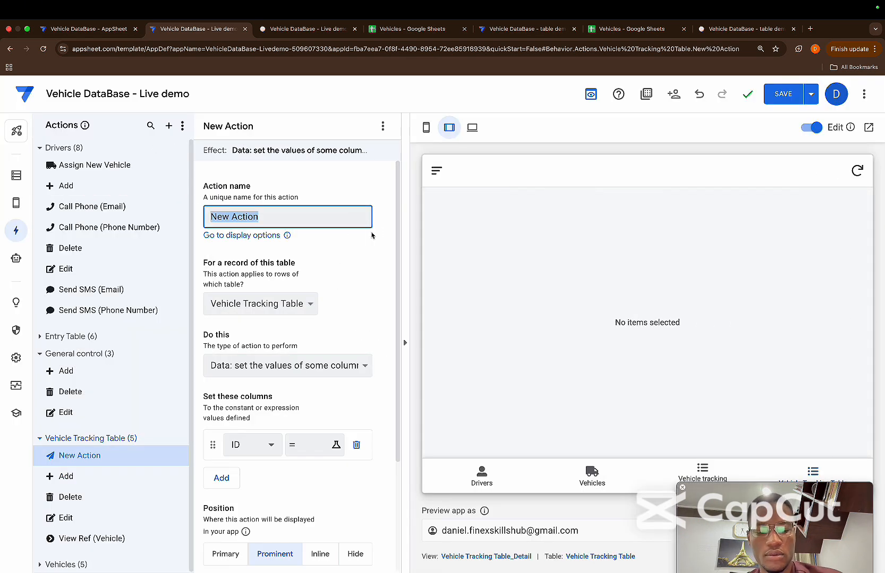
{"action": "left_click", "coordinate": [426, 127]}
{"action": "left_click", "coordinate": [389, 192]}
{"action": "left_click_drag", "start_coordinate": [389, 191], "coordinate": [306, 219]}
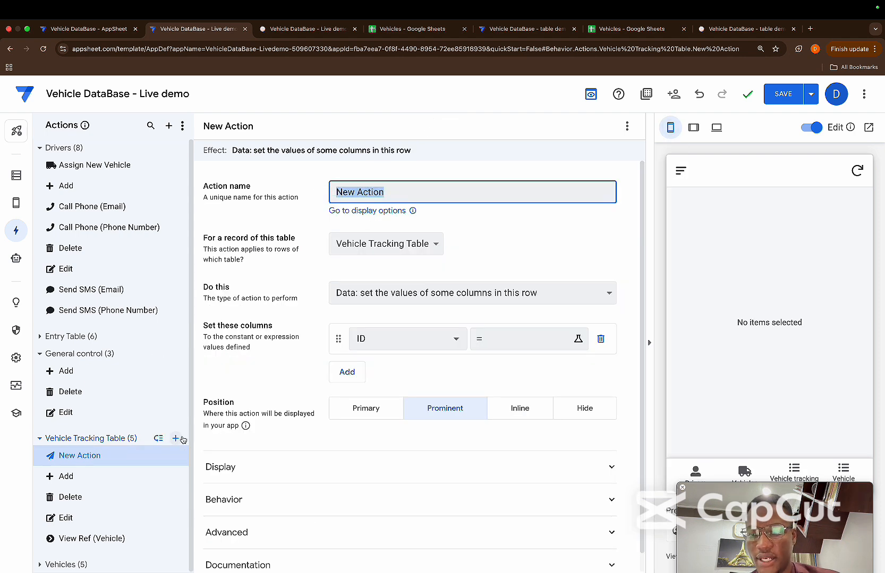
{"action": "type", "text": "Go"}
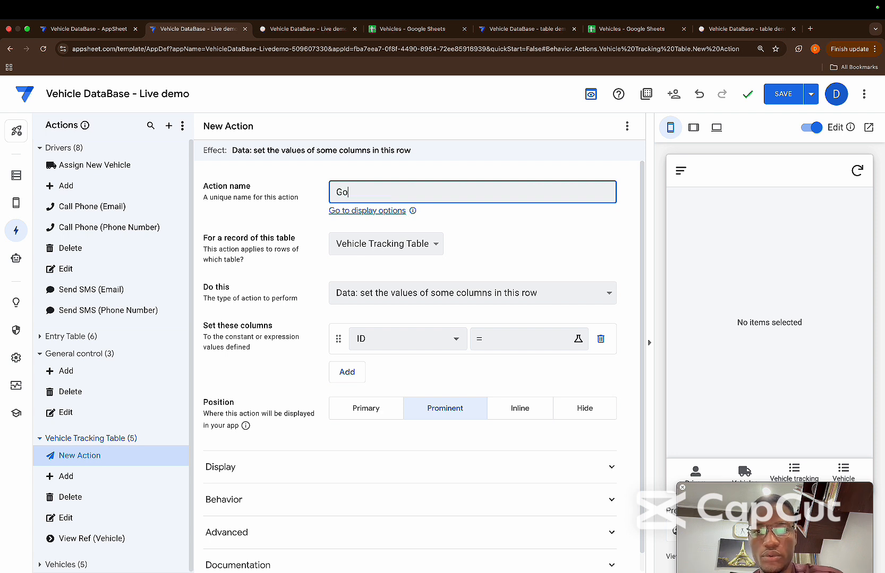
{"action": "type", "text": " to Dashboard"}
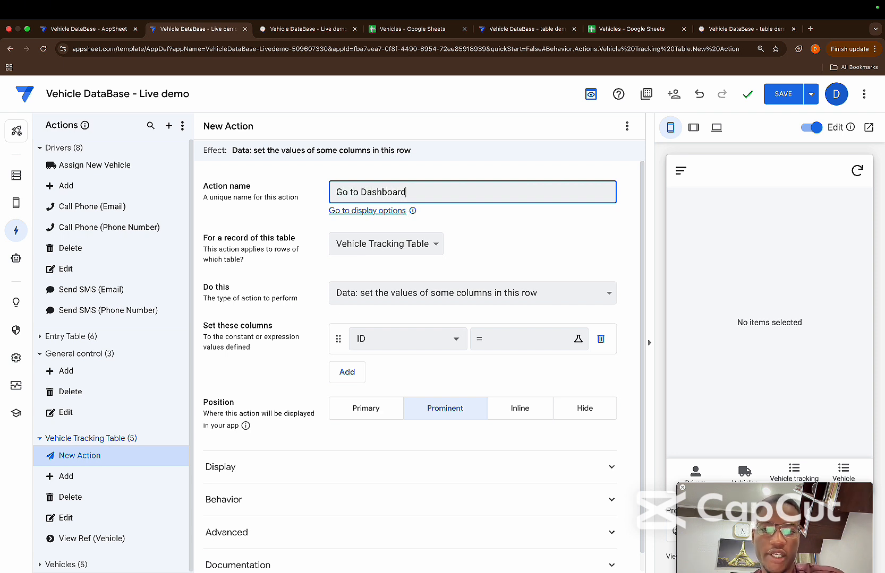
{"action": "type", "text": " Entrir"}
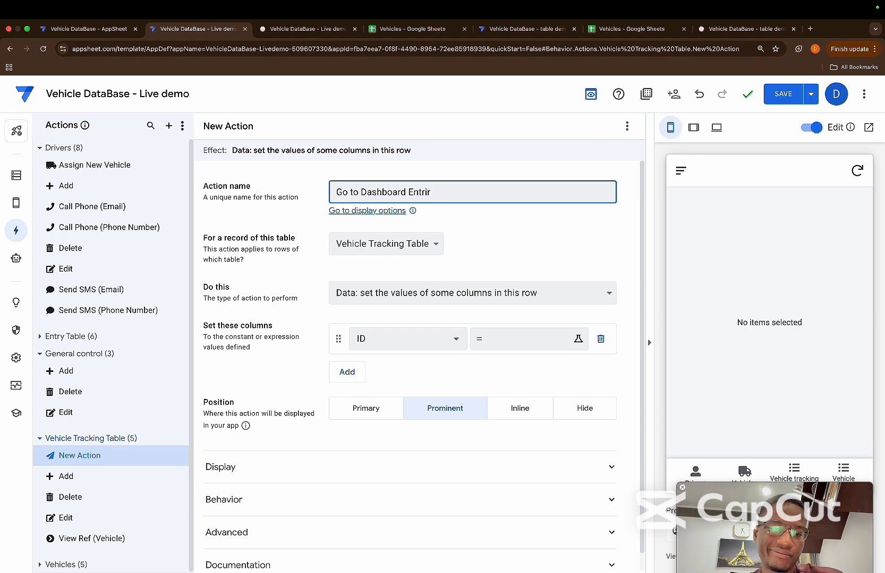
{"action": "key", "text": "BackSpace"}
{"action": "type", "text": "es"}
{"action": "left_click", "coordinate": [548, 244]}
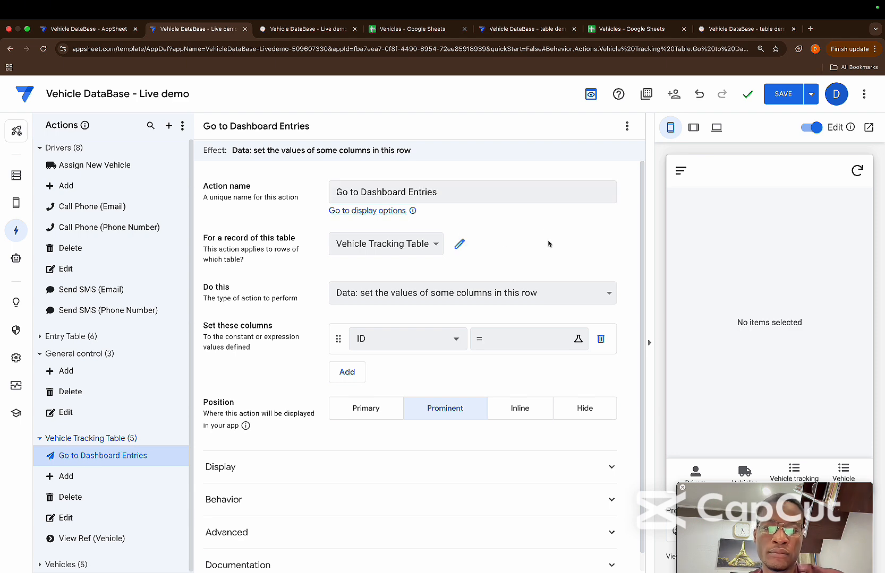
Make the action go to another view within this app, with the target LINKTOVIEW("Vehicle tracking Entries")
{"action": "left_click", "coordinate": [515, 291]}
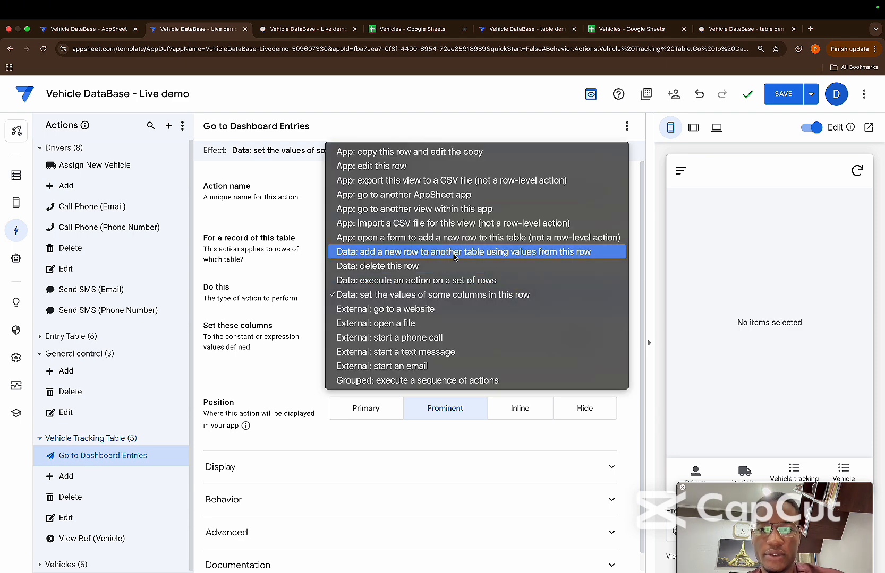
{"action": "left_click", "coordinate": [434, 211]}
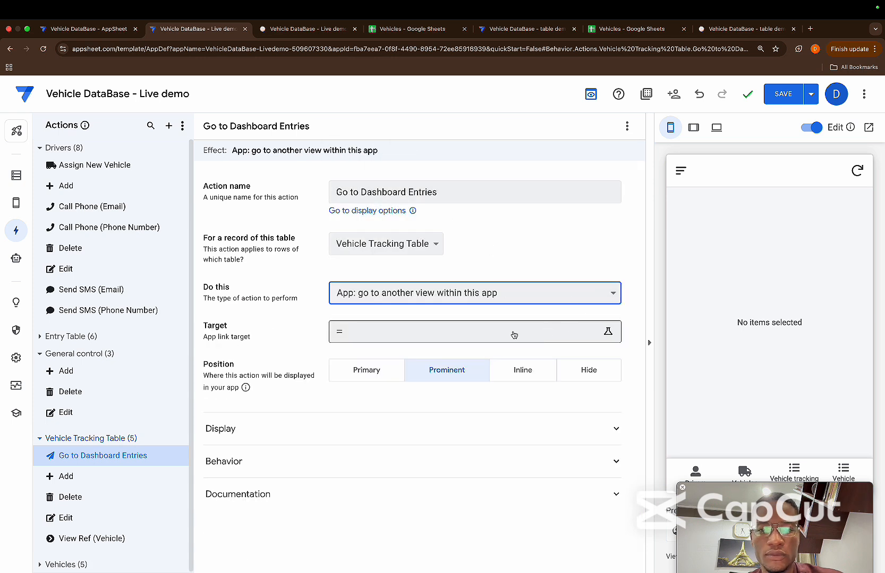
{"action": "left_click", "coordinate": [403, 339]}
{"action": "type", "text": "l"}
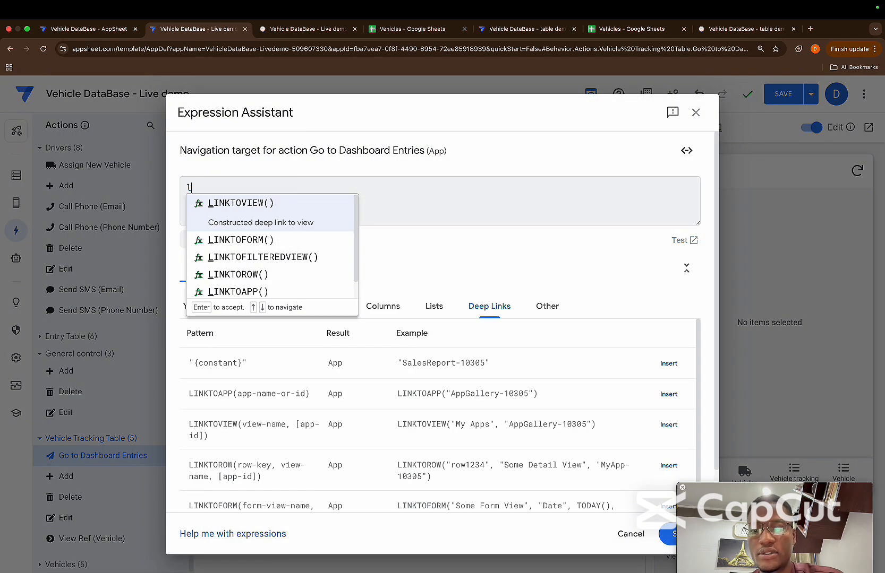
{"action": "left_click", "coordinate": [275, 225]}
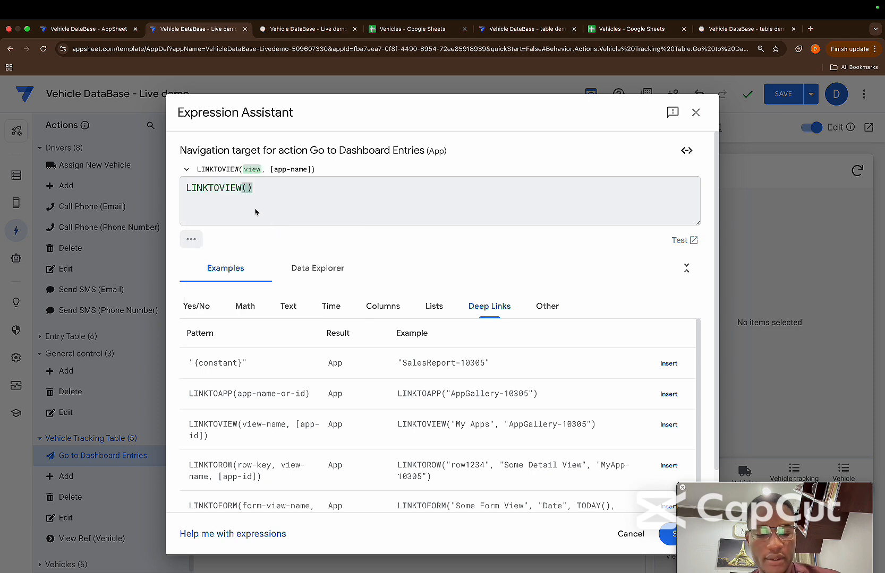
{"action": "type", "text": "\""}
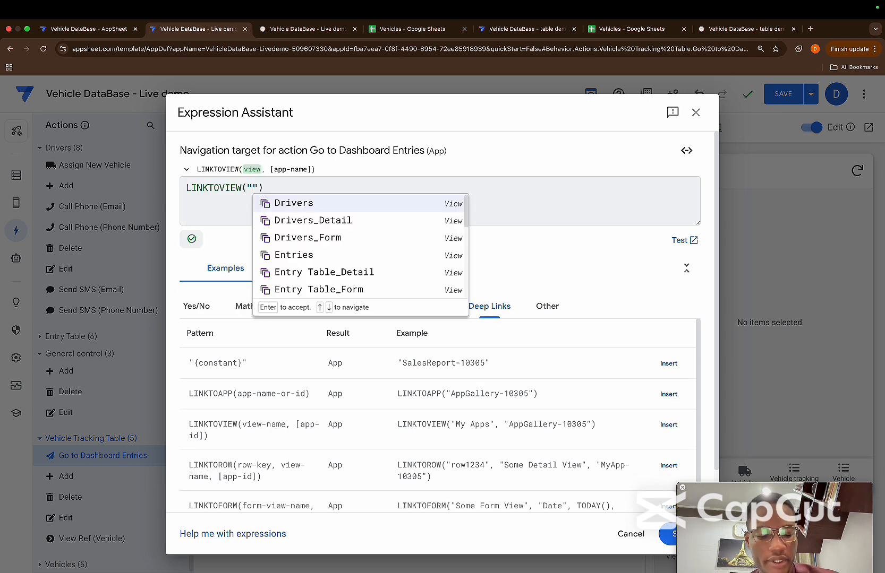
{"action": "scroll", "coordinate": [343, 239], "scroll_direction": "down", "scroll_amount": 10}
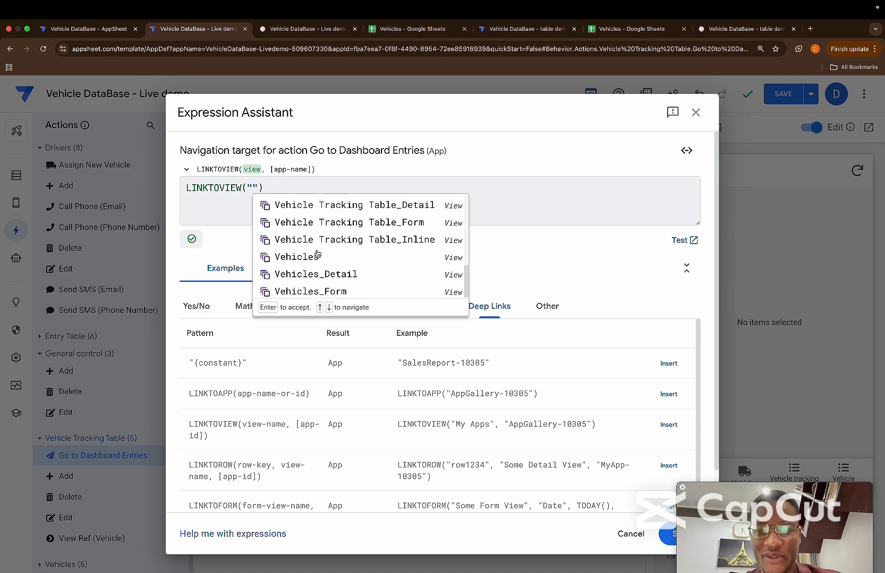
{"action": "scroll", "coordinate": [317, 257], "scroll_direction": "up", "scroll_amount": 3}
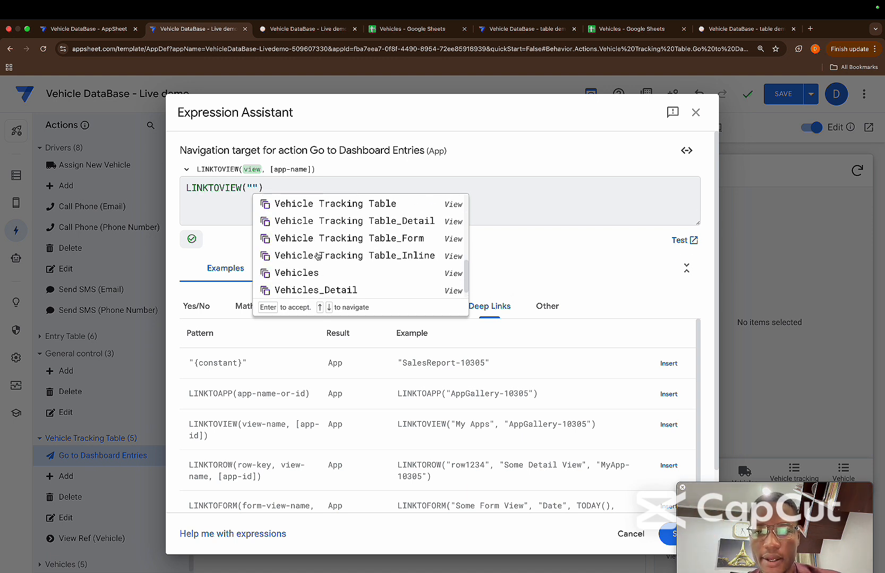
{"action": "left_click", "coordinate": [325, 229]}
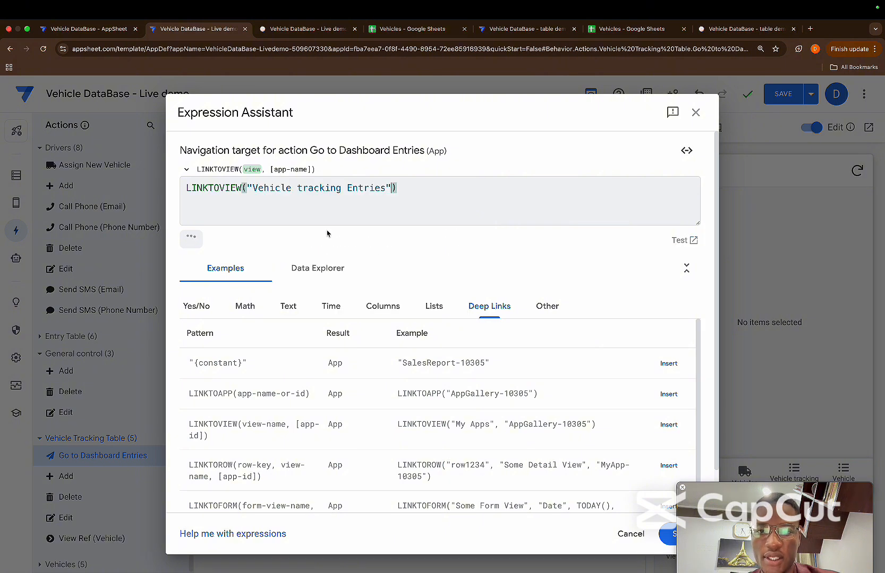
{"action": "left_click", "coordinate": [668, 535]}
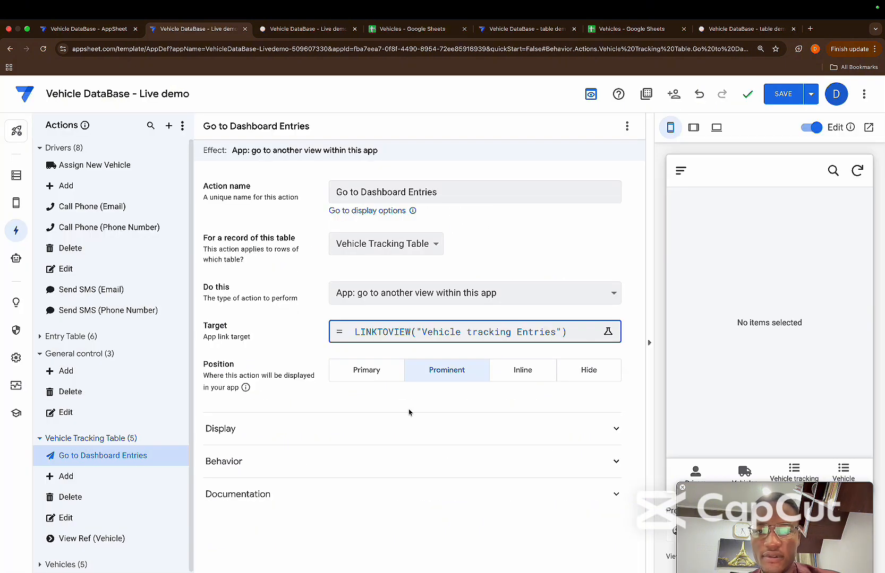
Give the Go to Dashboard Entries action a plus icon and the display name Add
{"action": "left_click", "coordinate": [311, 464]}
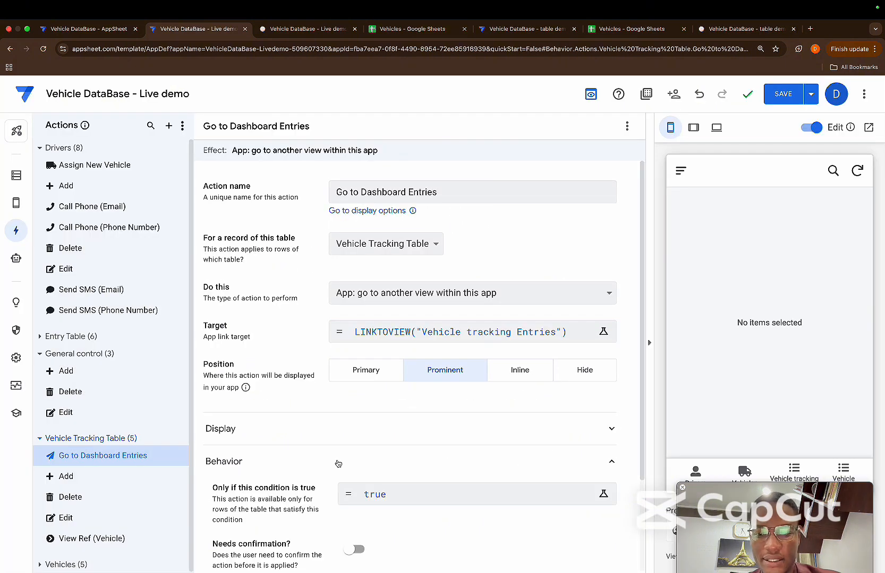
{"action": "left_click", "coordinate": [375, 425]}
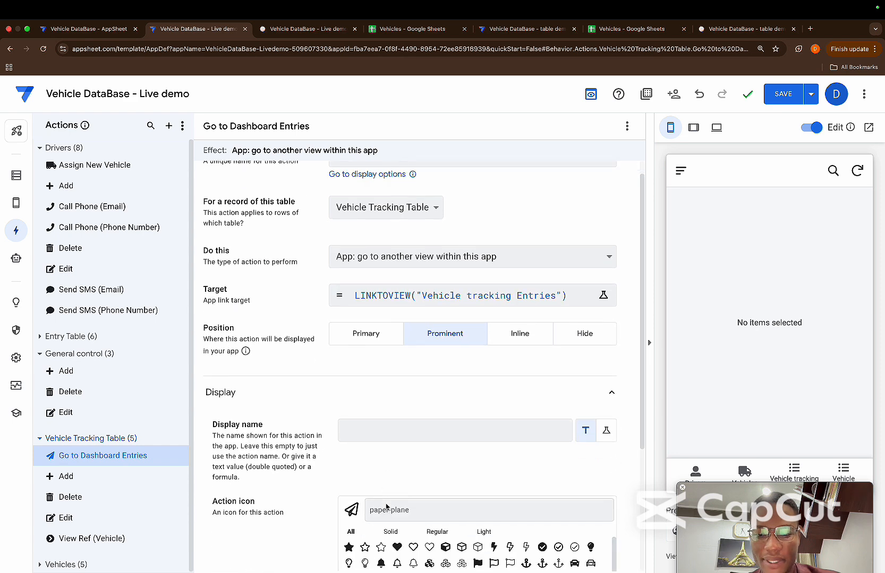
{"action": "scroll", "coordinate": [386, 507], "scroll_direction": "down", "scroll_amount": 2}
{"action": "left_click", "coordinate": [382, 428]}
{"action": "type", "text": "p"}
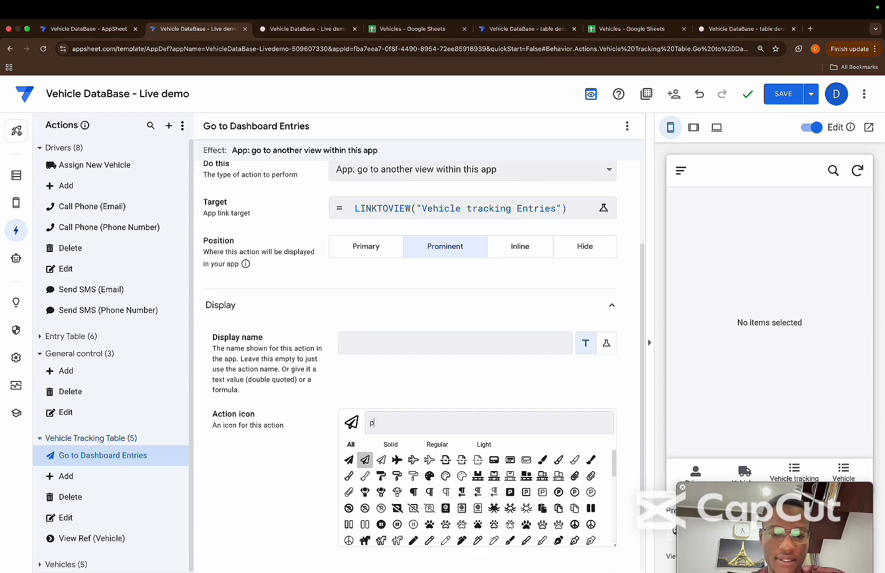
{"action": "type", "text": "lus"}
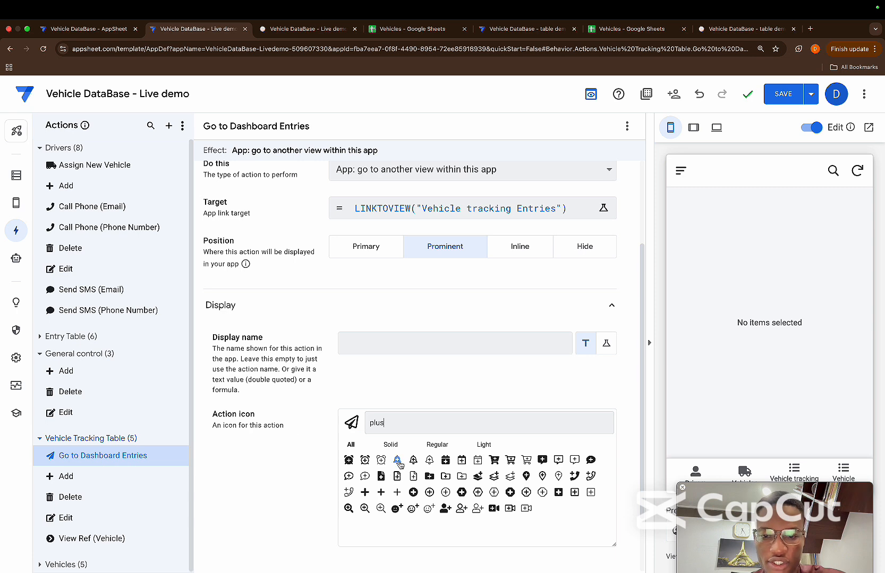
{"action": "left_click", "coordinate": [380, 492]}
{"action": "left_click", "coordinate": [380, 349]}
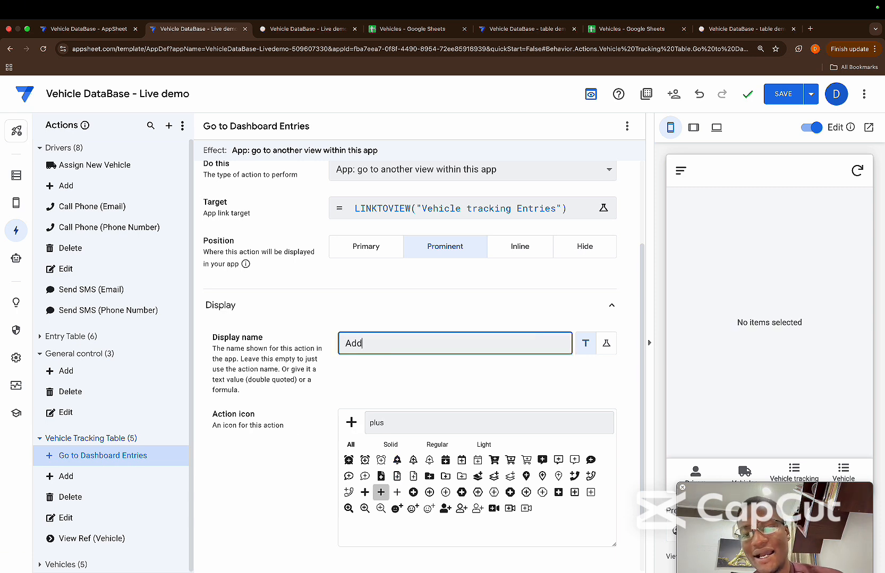
{"action": "left_click", "coordinate": [315, 307]}
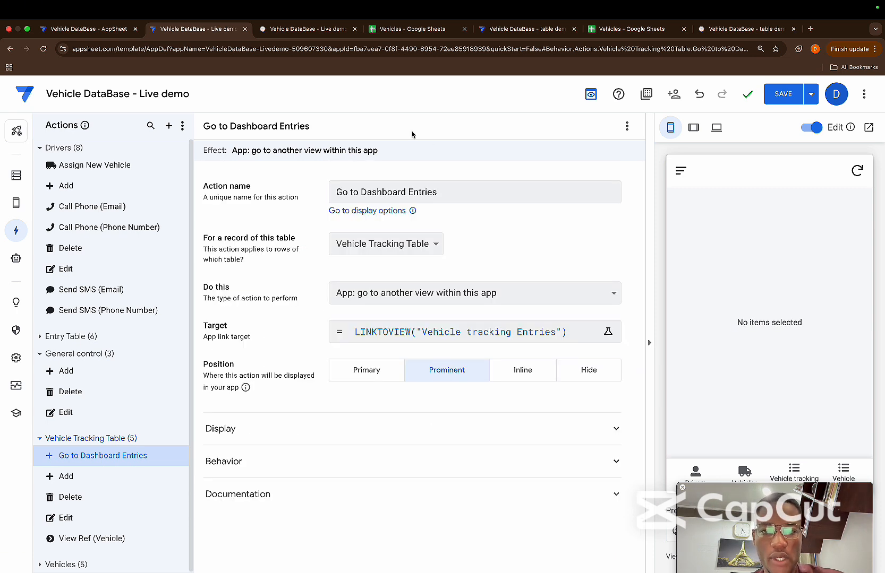
Set the Go to Dashboard Entries action's position to Primary and test it from the Vehicle Tracking Table in the mobile preview
{"action": "left_click", "coordinate": [847, 472]}
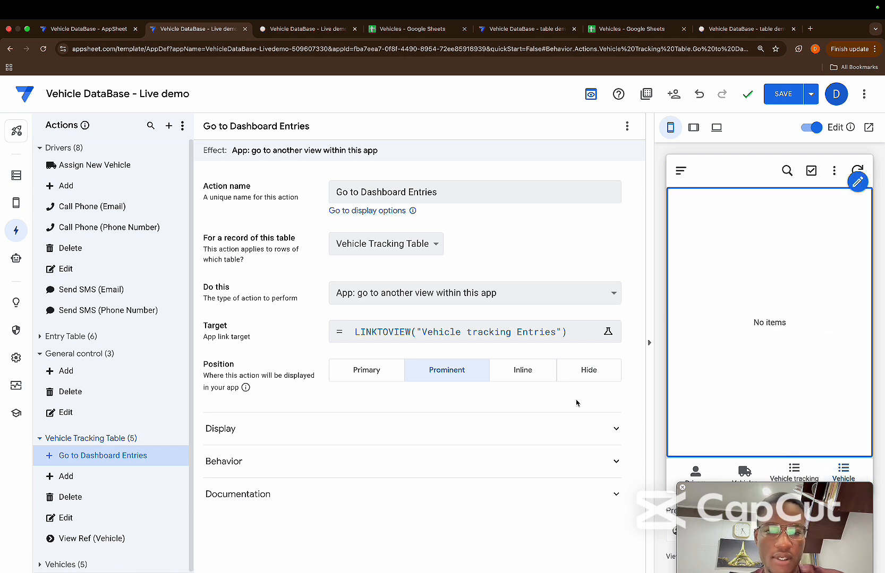
{"action": "left_click", "coordinate": [367, 371]}
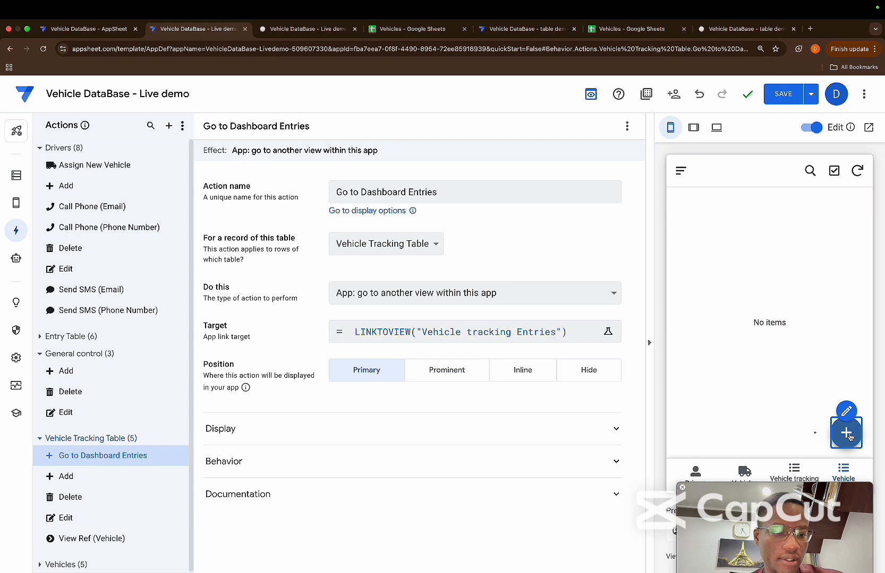
{"action": "left_click", "coordinate": [846, 434]}
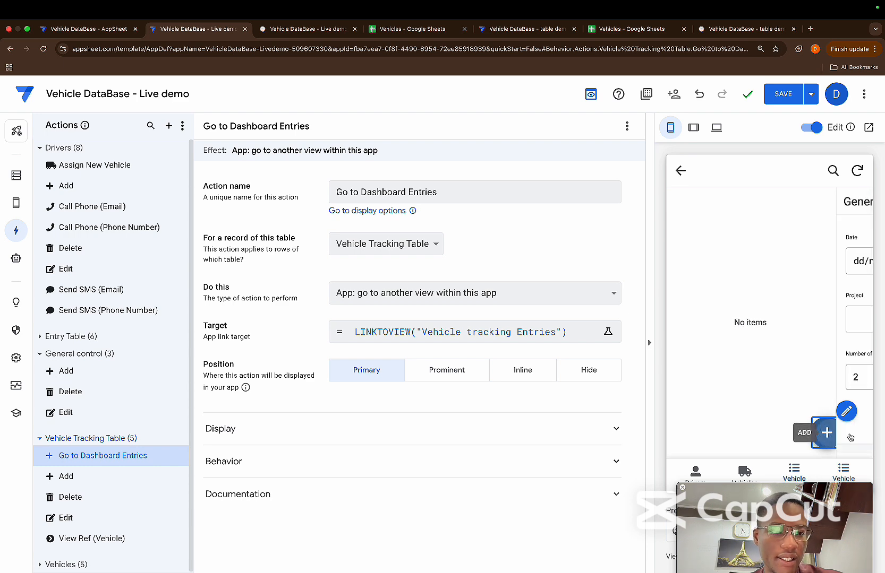
{"action": "left_click", "coordinate": [845, 375]}
{"action": "scroll", "coordinate": [770, 319], "scroll_direction": "down", "scroll_amount": 1}
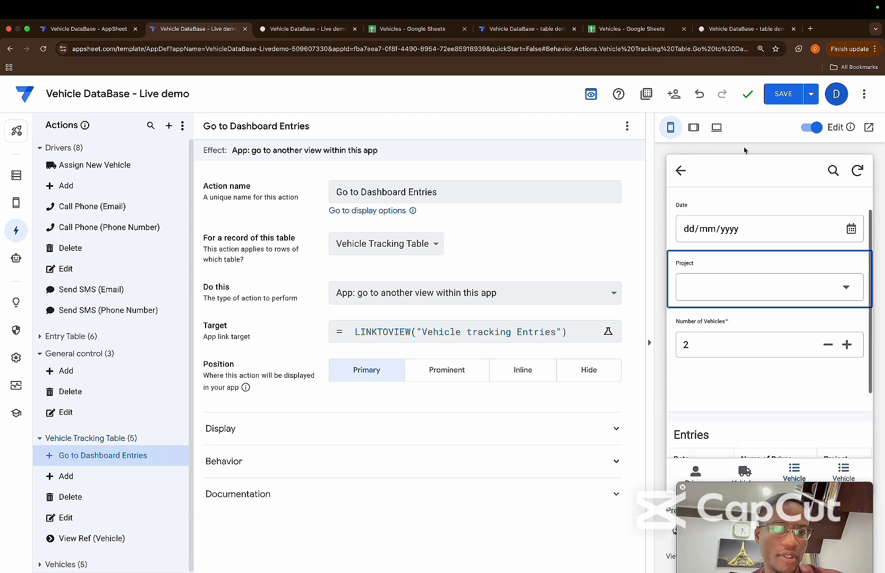
Switch the preview to tablet size and test the Vehicle Tracking Table's add action there
{"action": "left_click", "coordinate": [692, 128]}
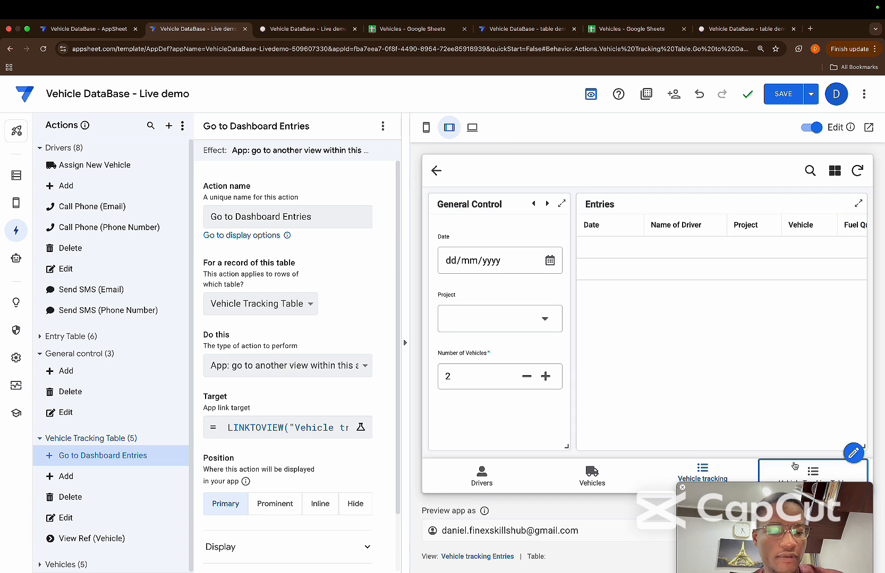
{"action": "left_click", "coordinate": [812, 470]}
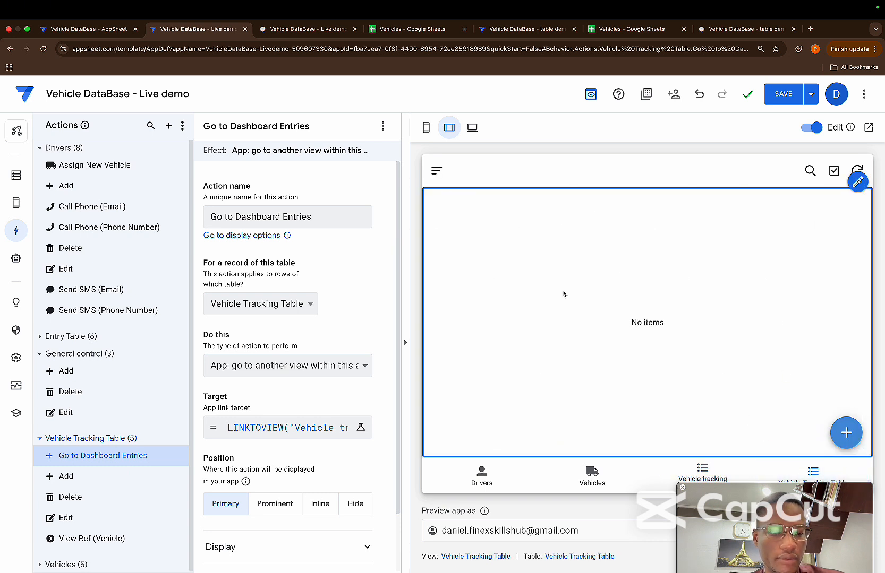
{"action": "left_click", "coordinate": [846, 433]}
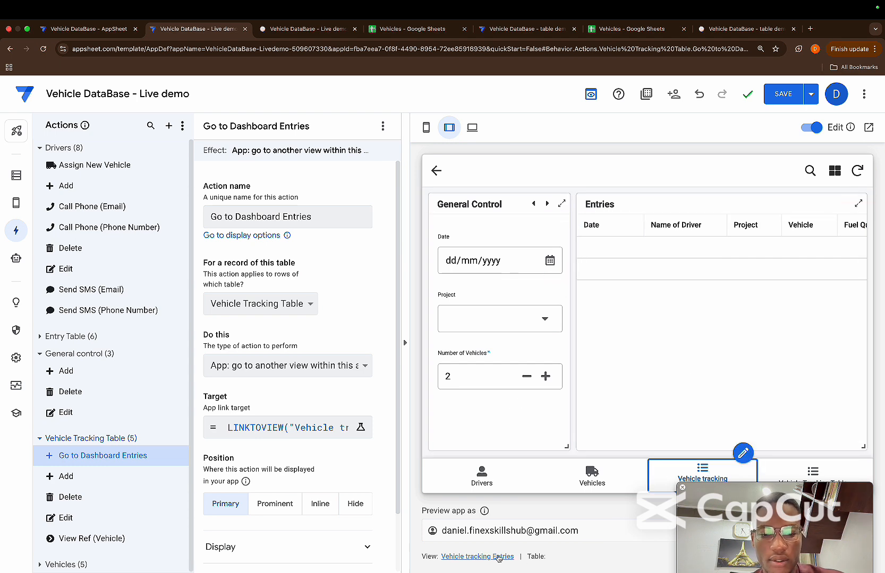
Change the Vehicle tracking Entries dashboard's position to ref and save the app
{"action": "left_click", "coordinate": [665, 487]}
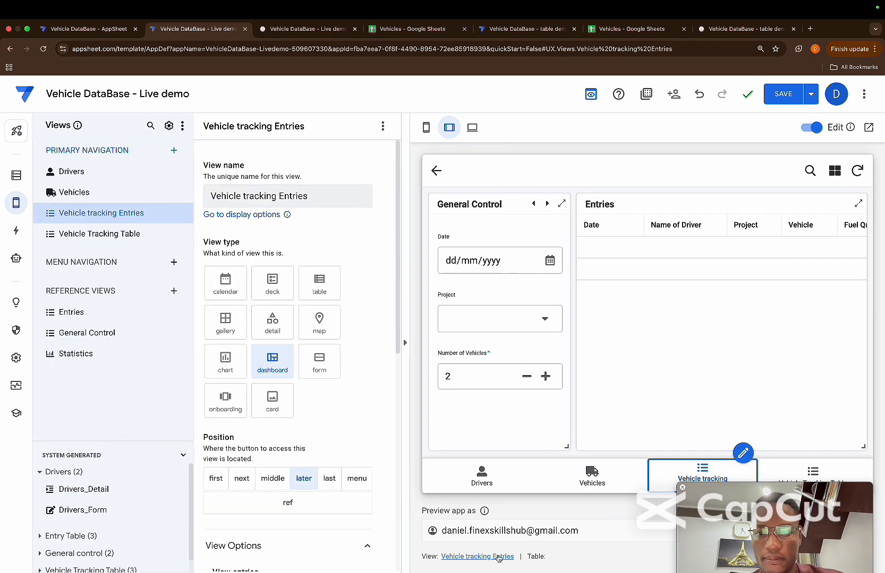
{"action": "left_click", "coordinate": [289, 502]}
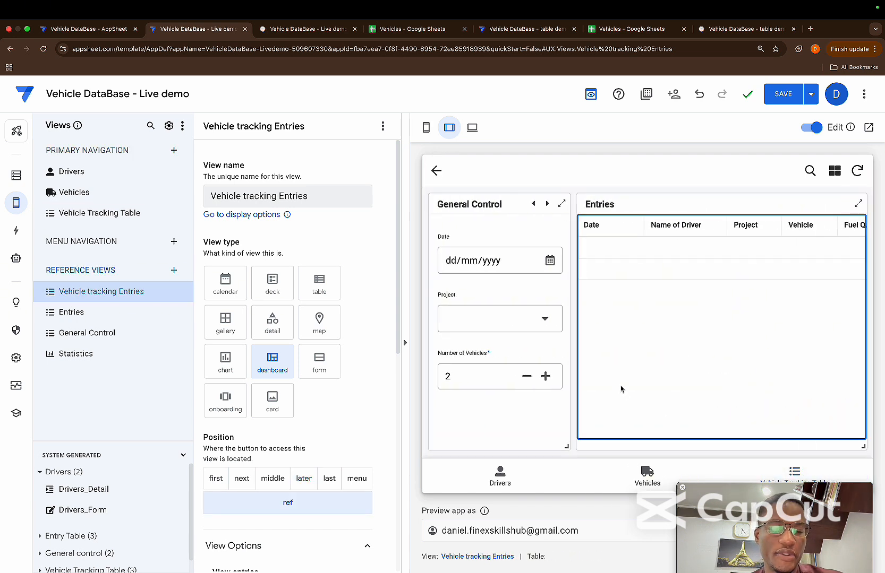
{"action": "left_click", "coordinate": [781, 94]}
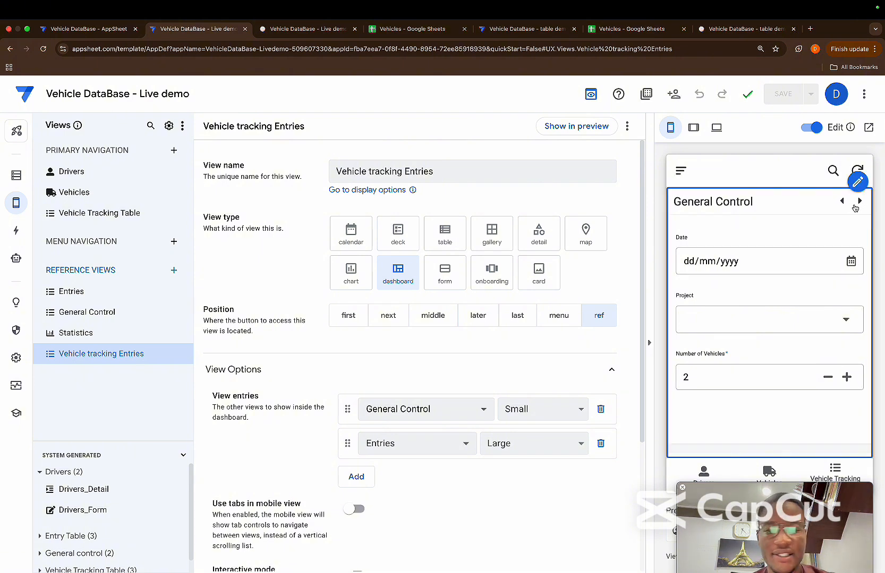
Turn off slideshow mode for the General Control view
{"action": "left_click", "coordinate": [98, 312]}
{"action": "scroll", "coordinate": [286, 369], "scroll_direction": "down", "scroll_amount": 8}
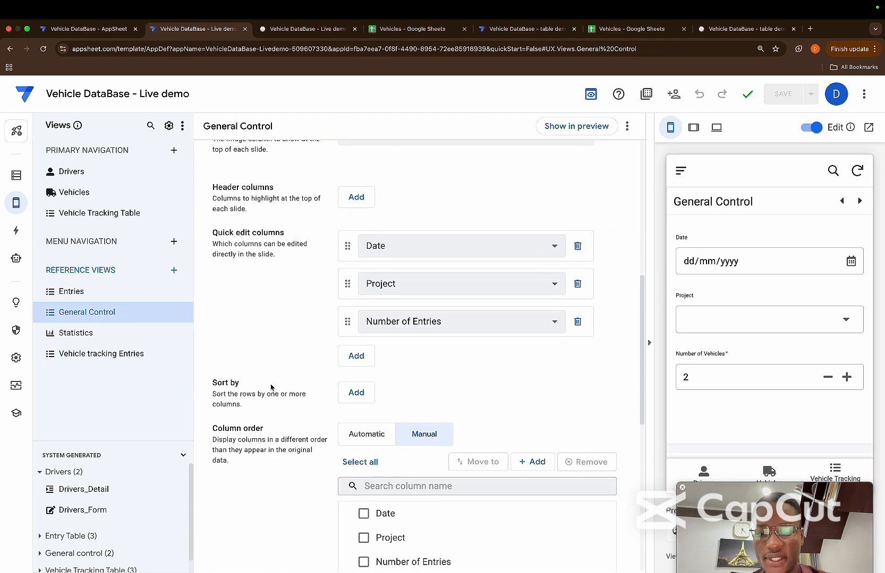
{"action": "scroll", "coordinate": [270, 388], "scroll_direction": "down", "scroll_amount": 8}
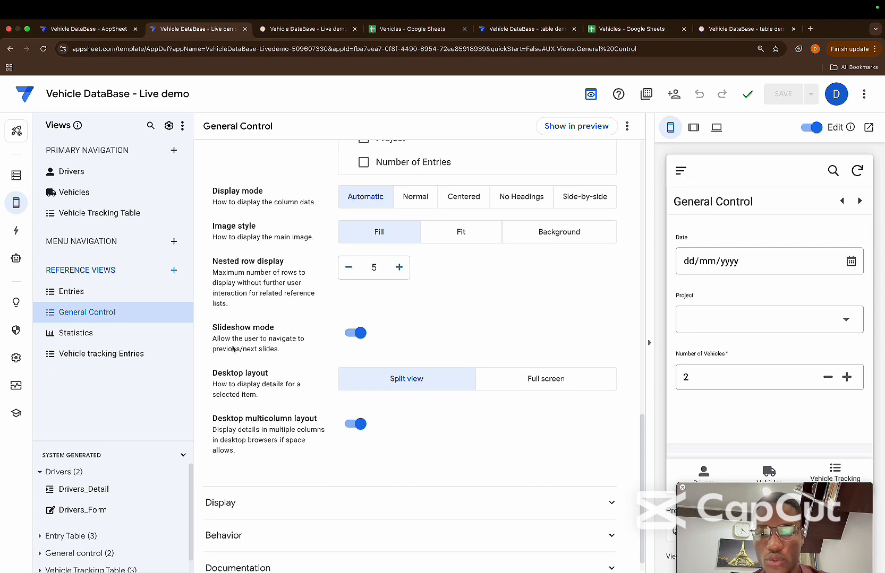
{"action": "left_click", "coordinate": [355, 334]}
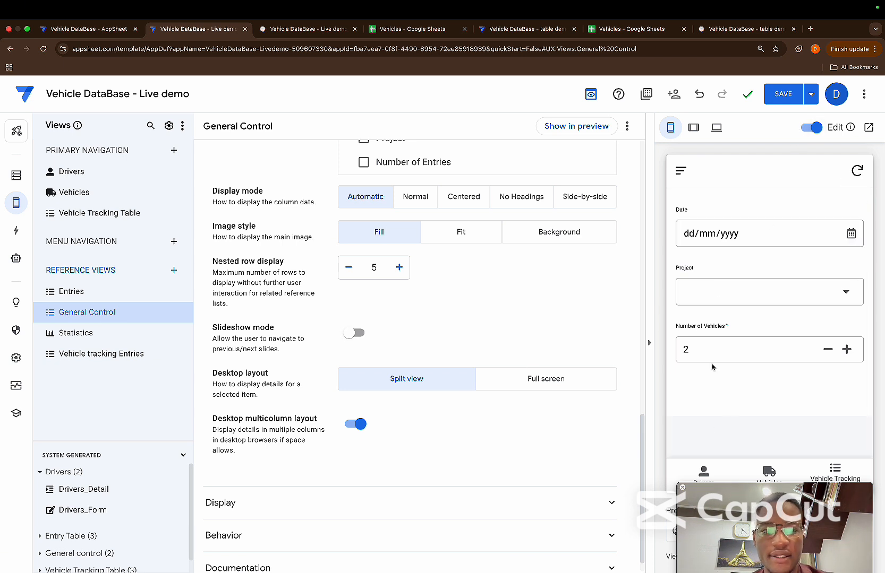
Open the entries dashboard from the Vehicle Tracking Table preview, check what selecting an Entries row opens, and return to the dashboard
{"action": "left_click", "coordinate": [837, 475]}
{"action": "left_click", "coordinate": [847, 434]}
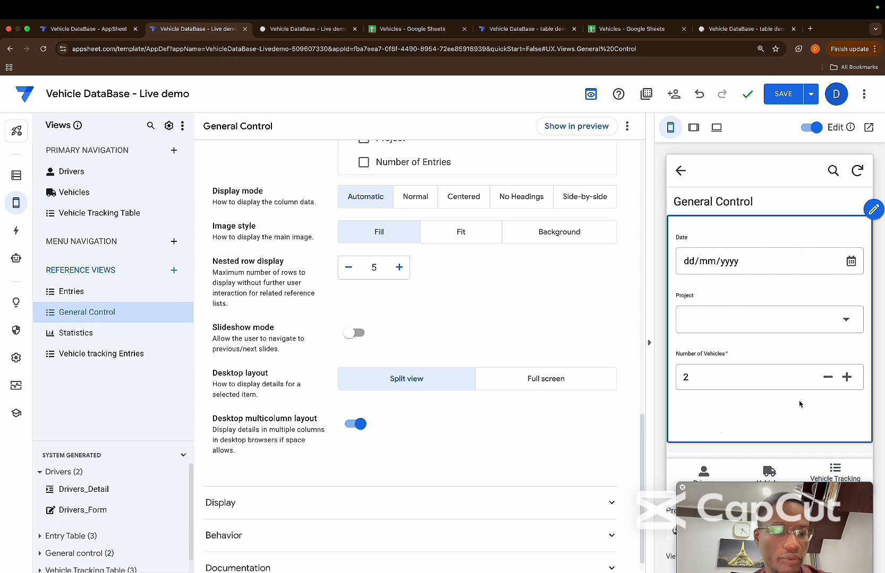
{"action": "scroll", "coordinate": [800, 404], "scroll_direction": "down", "scroll_amount": 5}
{"action": "left_click", "coordinate": [765, 392]}
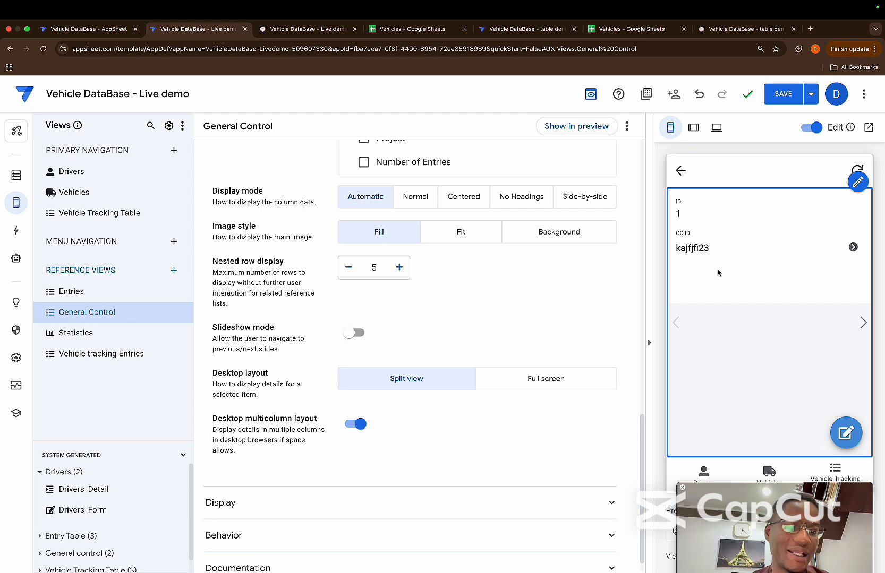
{"action": "left_click", "coordinate": [680, 170]}
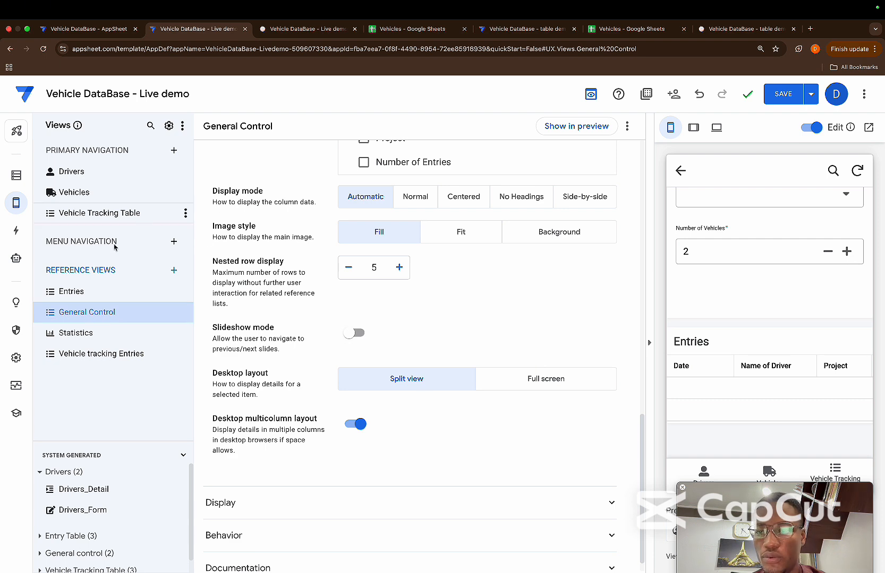
Enable interactive mode for the Vehicle tracking Entries dashboard and save the app
{"action": "left_click", "coordinate": [107, 355]}
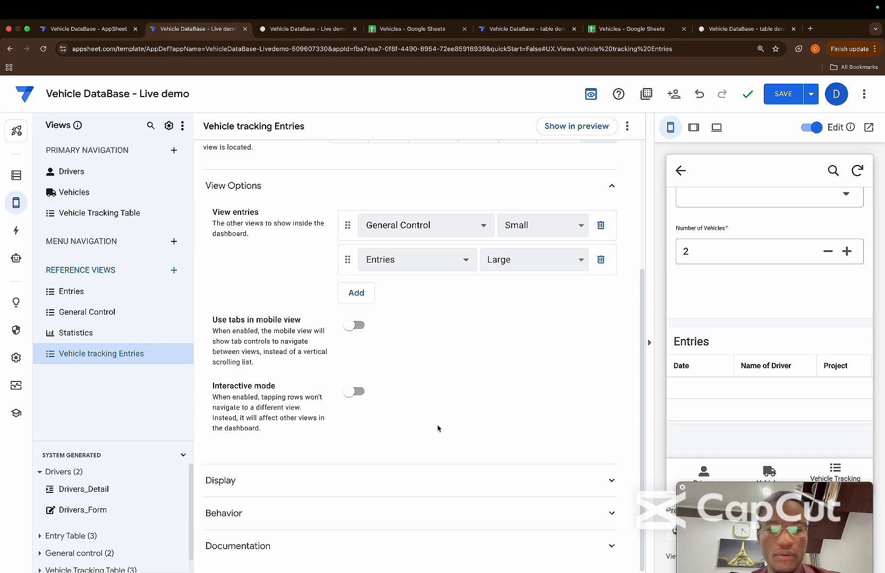
{"action": "left_click", "coordinate": [363, 391]}
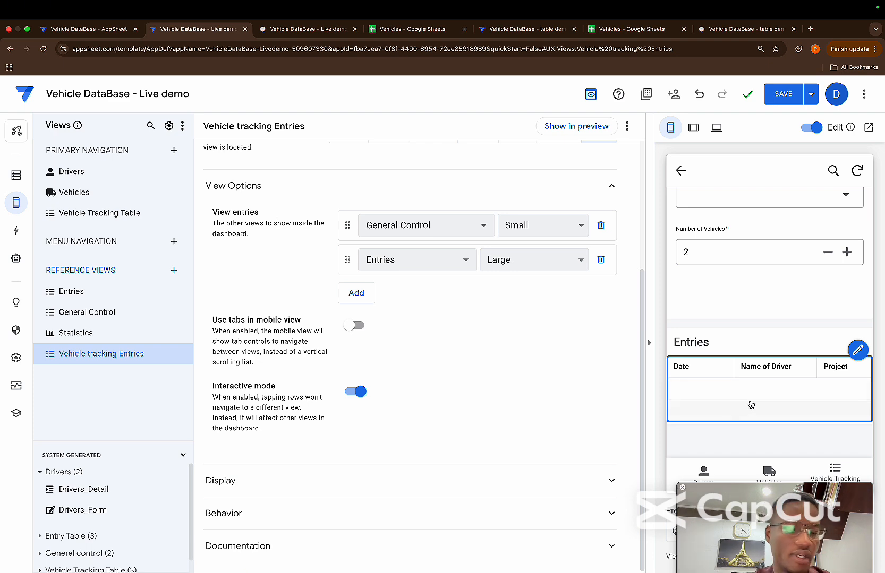
{"action": "left_click", "coordinate": [783, 93]}
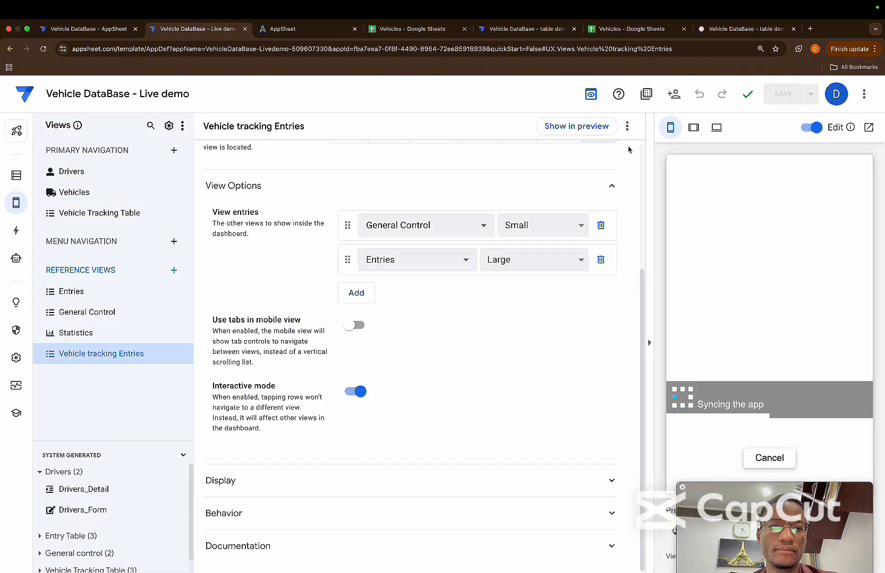
With the preview at tablet size, set the General Control entry of the dashboard to Tall and save the app
{"action": "left_click", "coordinate": [693, 127]}
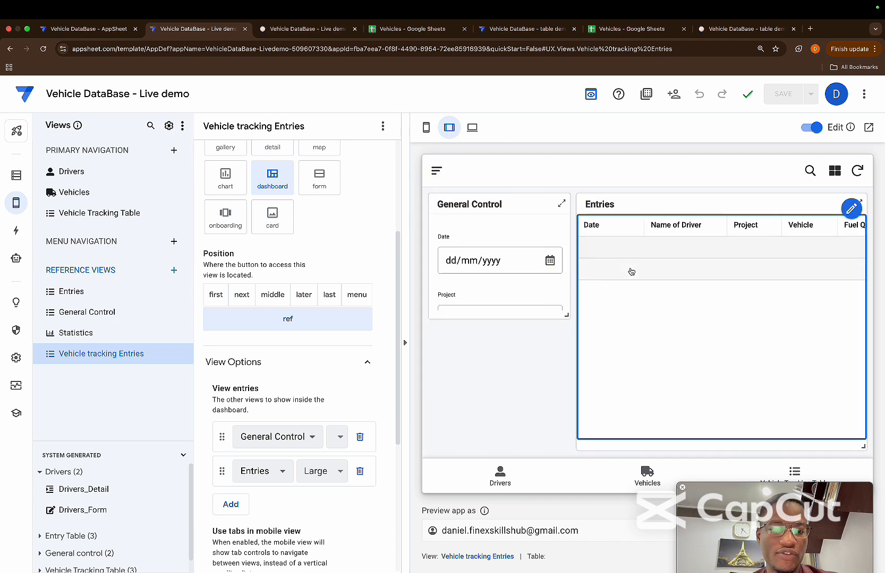
{"action": "left_click_drag", "start_coordinate": [567, 316], "coordinate": [567, 449]}
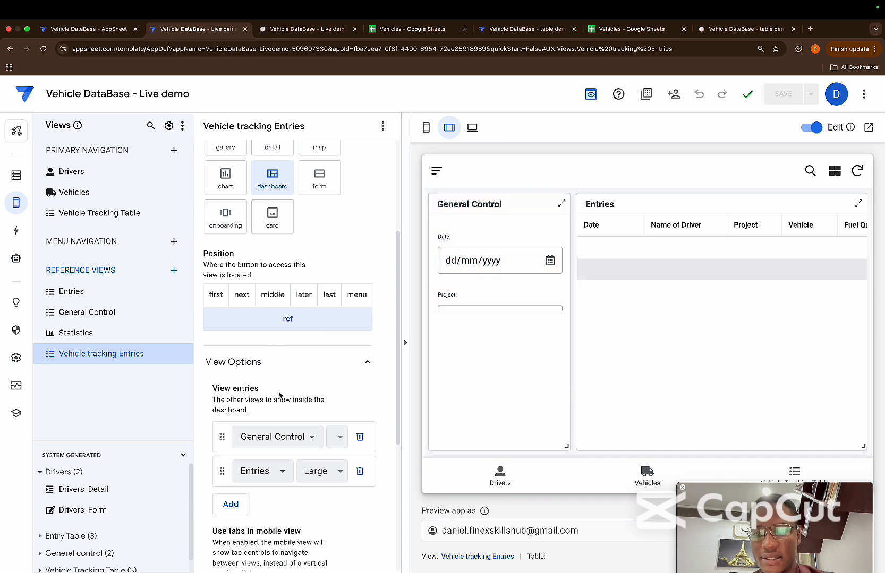
{"action": "left_click", "coordinate": [336, 437]}
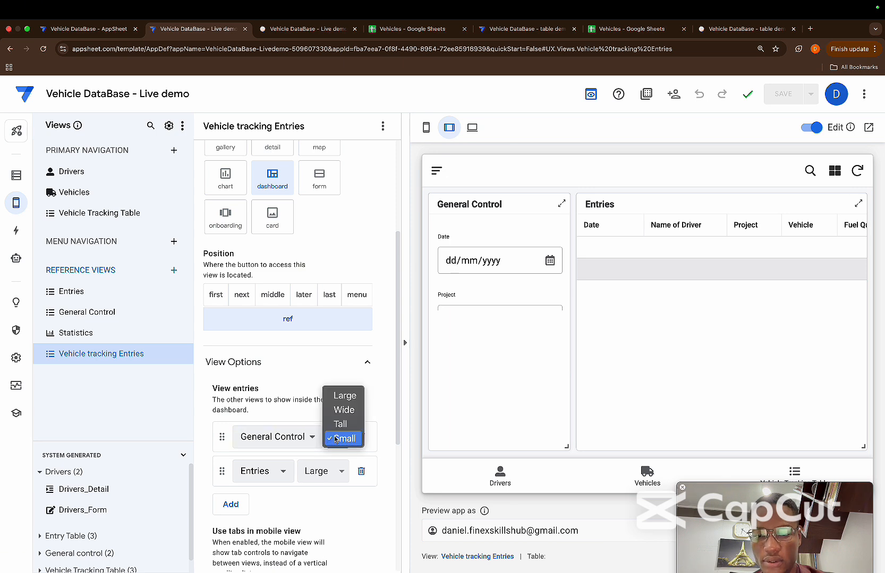
{"action": "left_click", "coordinate": [342, 425]}
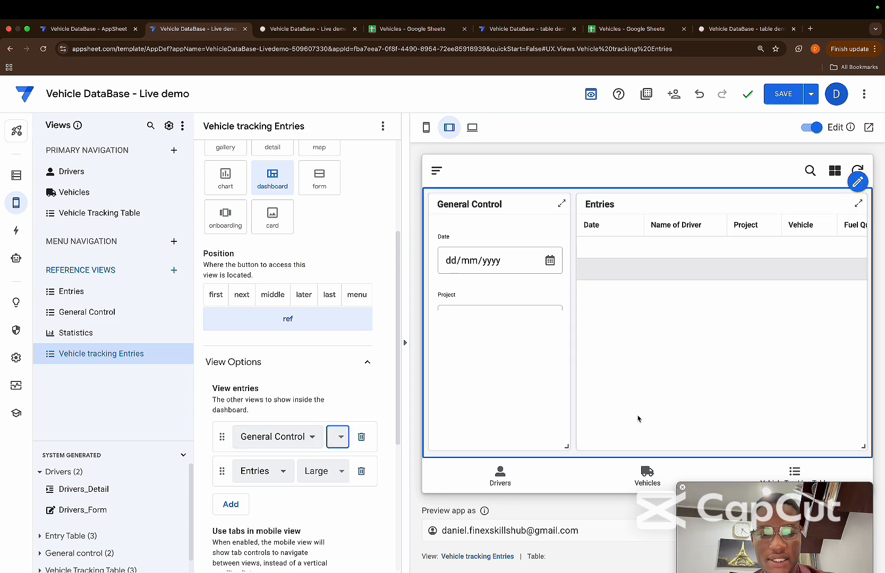
{"action": "left_click", "coordinate": [783, 94]}
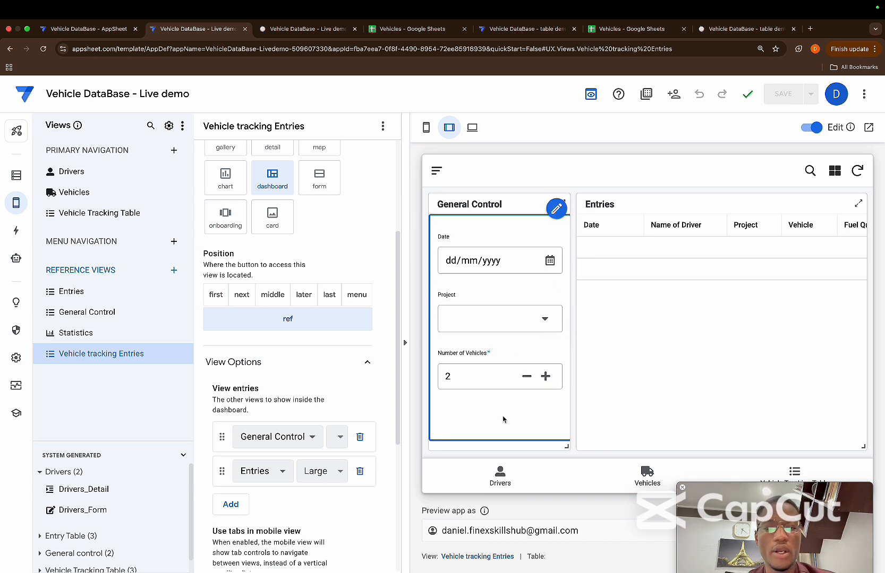
Fill in General Control in the preview with 1 vehicle, Project C and the date 15/06/2025
{"action": "scroll", "coordinate": [632, 356], "scroll_direction": "right", "scroll_amount": 3}
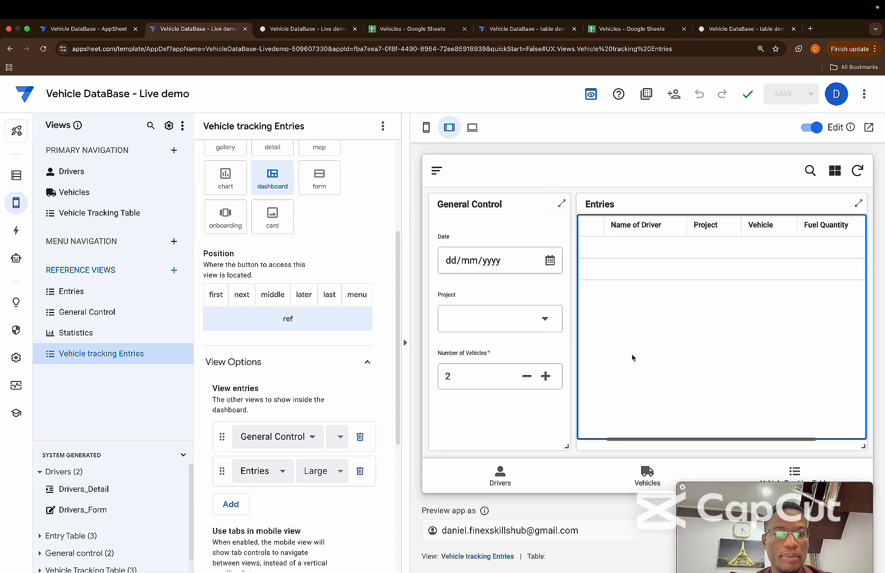
{"action": "scroll", "coordinate": [631, 355], "scroll_direction": "left", "scroll_amount": 3}
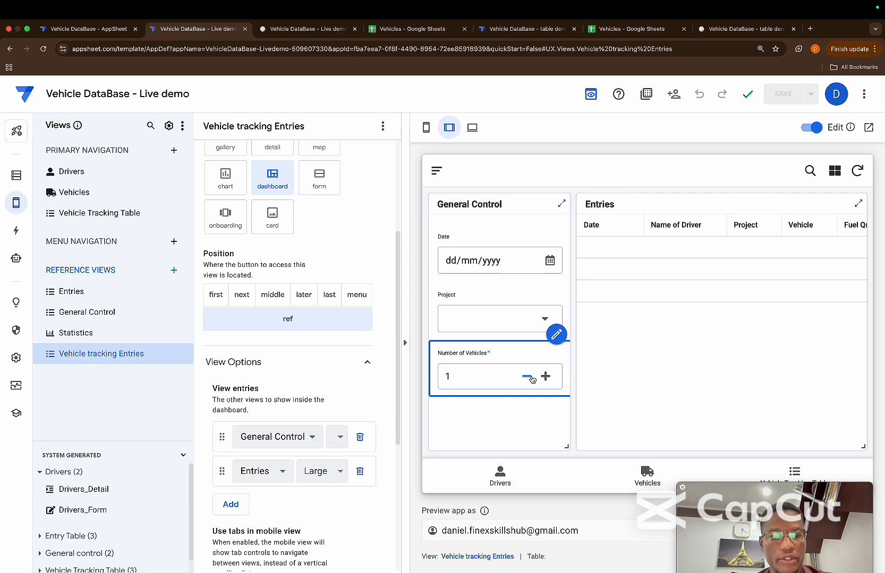
{"action": "left_click", "coordinate": [544, 319]}
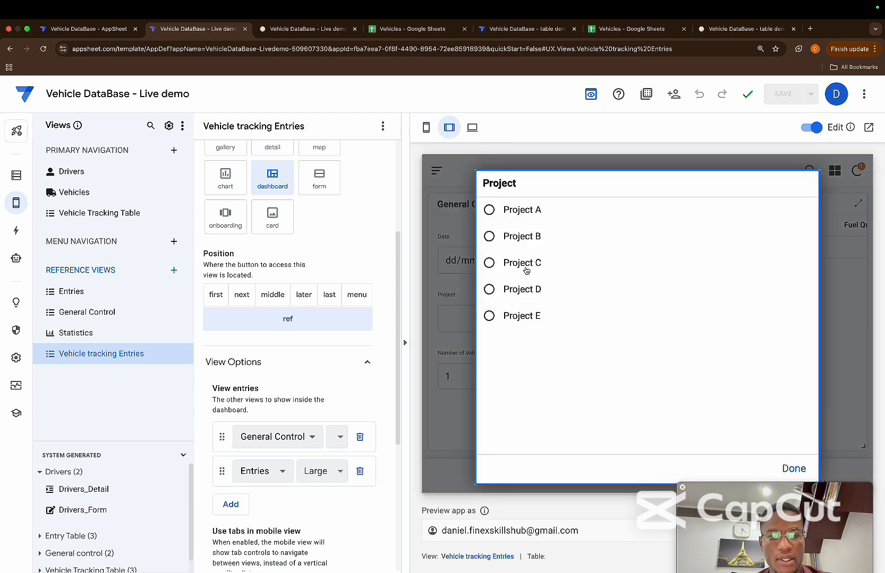
{"action": "left_click", "coordinate": [526, 271]}
{"action": "left_click", "coordinate": [550, 260]}
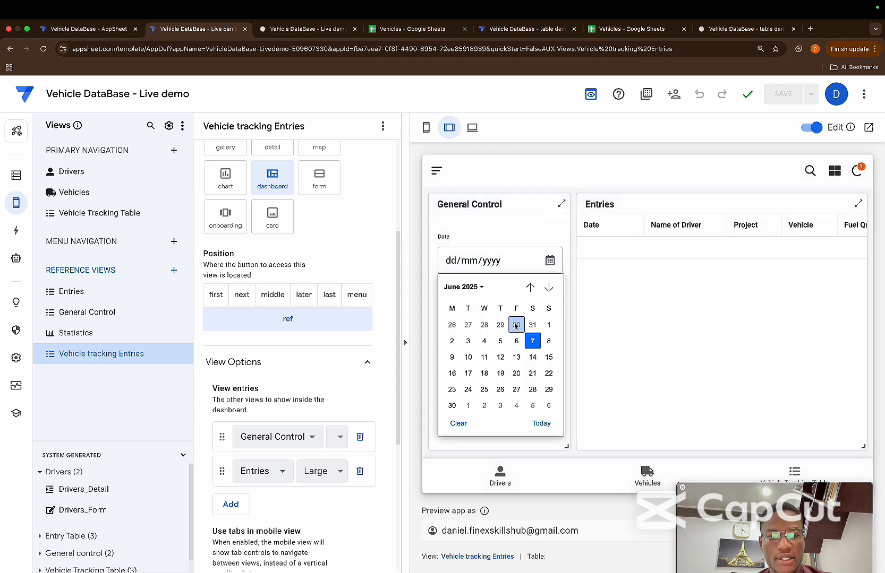
{"action": "left_click", "coordinate": [548, 357]}
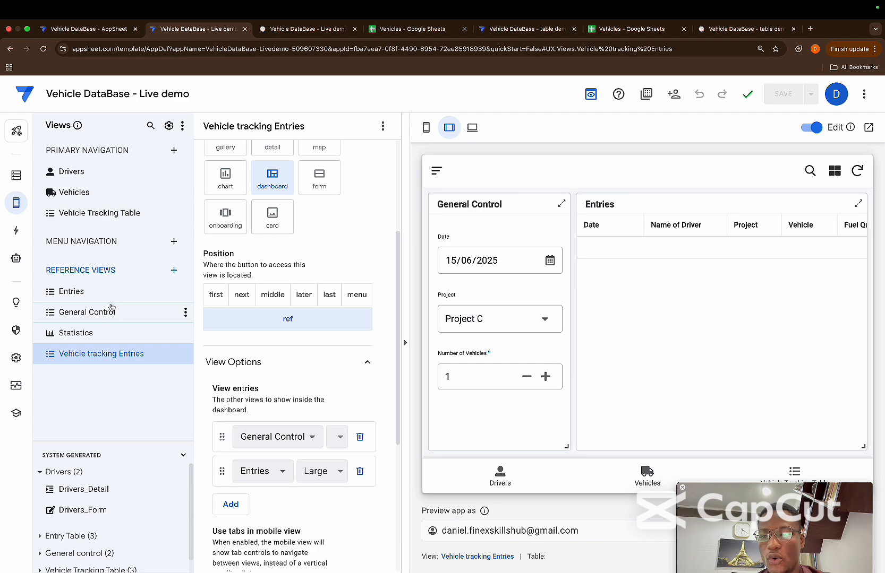
Enable QuickEdit (beta) for the Entries view
{"action": "left_click", "coordinate": [83, 292]}
{"action": "scroll", "coordinate": [253, 365], "scroll_direction": "down", "scroll_amount": 5}
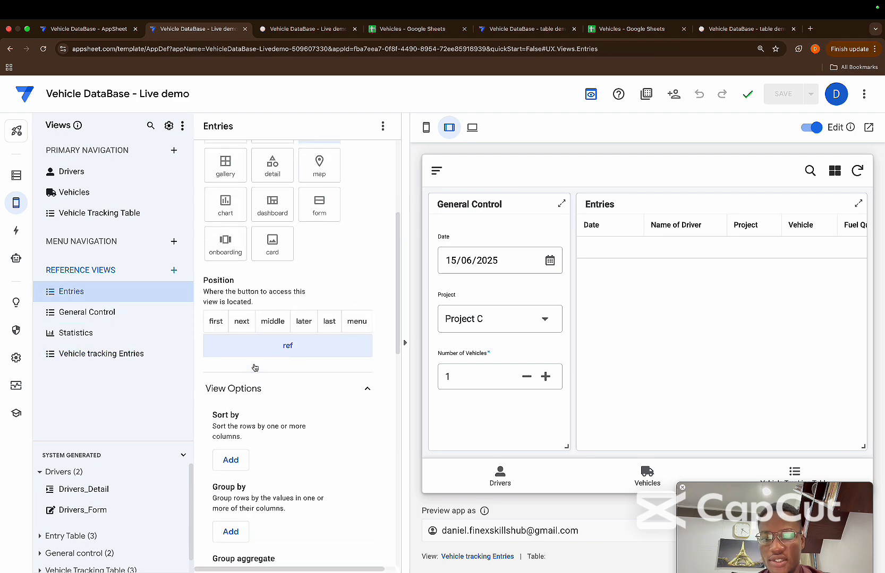
{"action": "scroll", "coordinate": [254, 425], "scroll_direction": "down", "scroll_amount": 7}
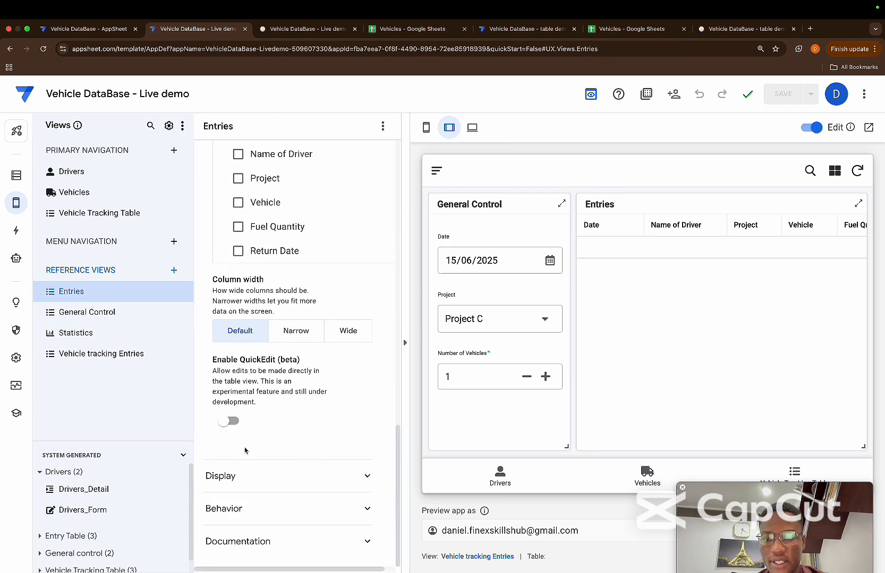
{"action": "left_click", "coordinate": [229, 421]}
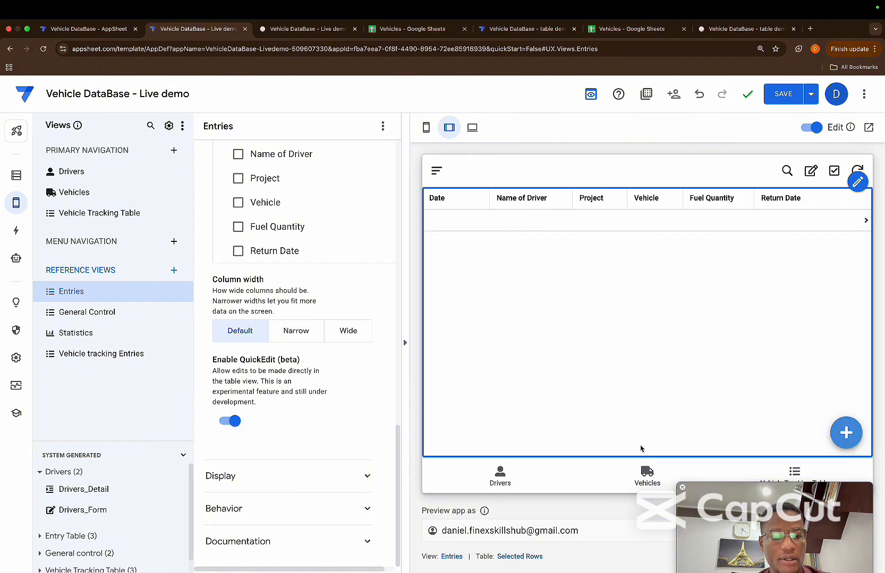
Set the number of vehicles to 3 in the previewed entries dashboard and try quick editing the Entries rows
{"action": "left_click", "coordinate": [790, 472]}
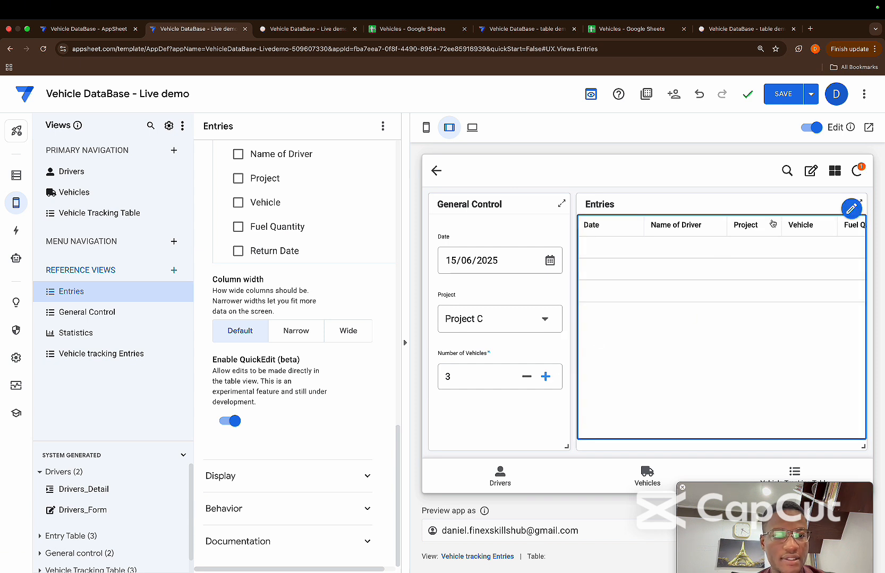
{"action": "left_click", "coordinate": [811, 173]}
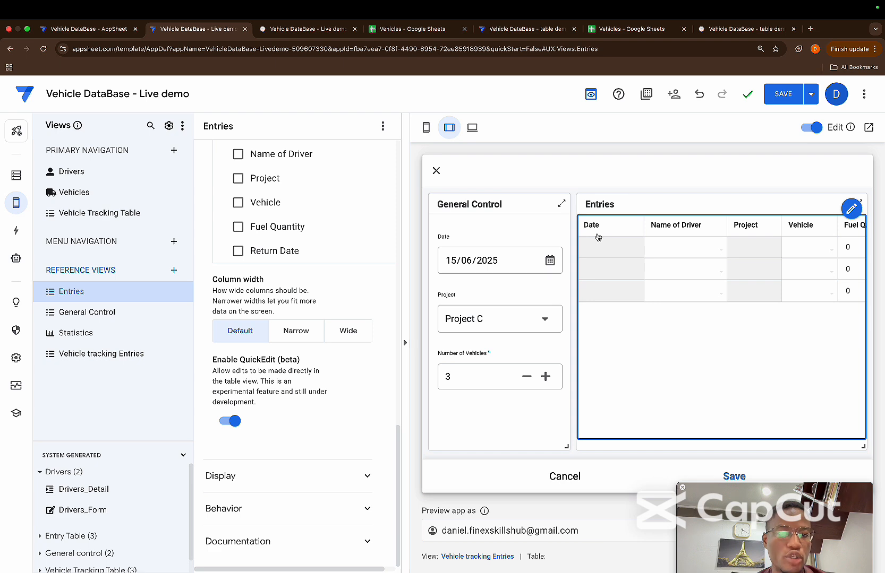
{"action": "left_click", "coordinate": [606, 245]}
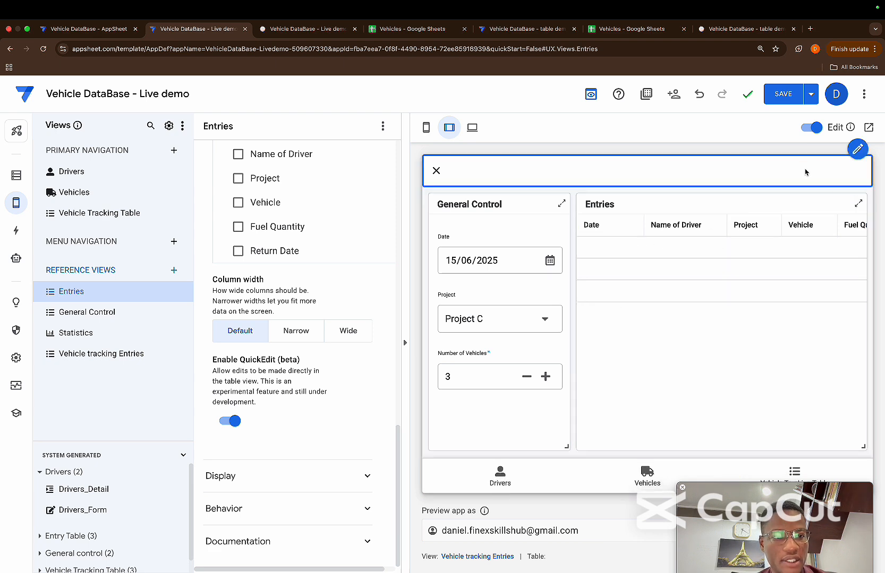
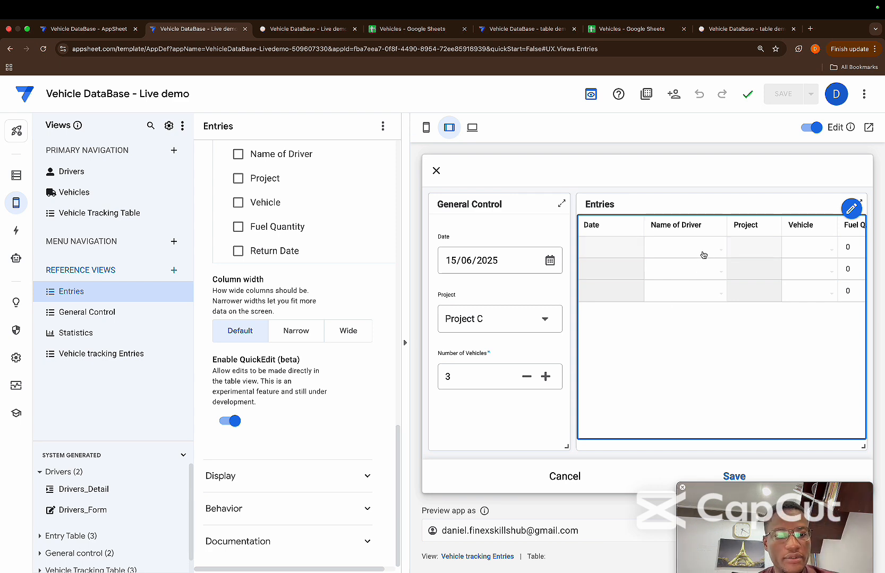
Fill the first Entries row with the first listed driver, vehicle REG-9934 and a fuel quantity of 30
{"action": "left_click", "coordinate": [657, 251]}
{"action": "left_click", "coordinate": [580, 225]}
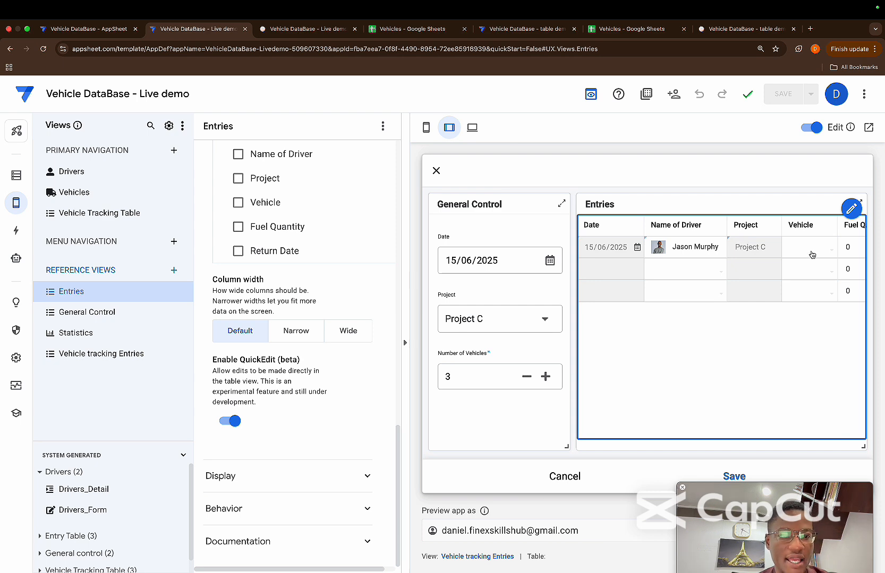
{"action": "left_click", "coordinate": [823, 254]}
{"action": "left_click", "coordinate": [586, 256]}
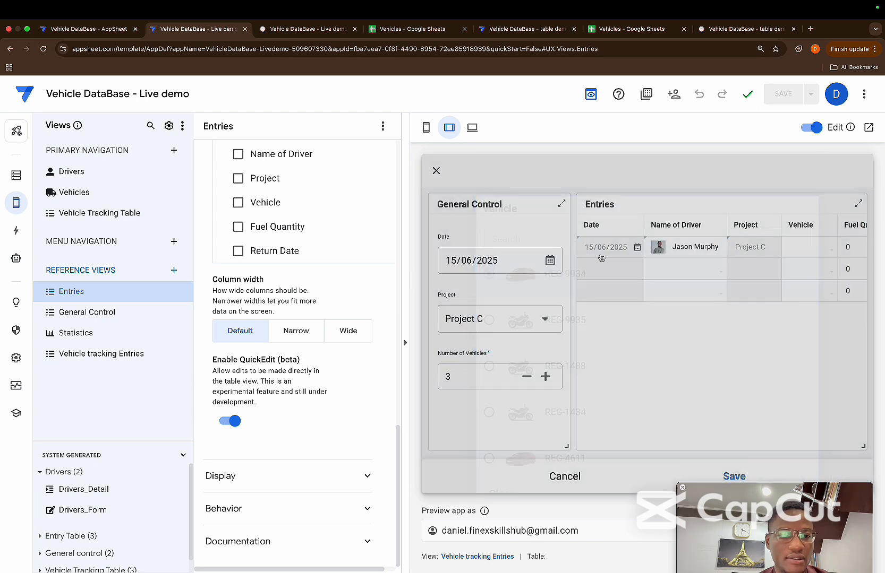
{"action": "scroll", "coordinate": [747, 284], "scroll_direction": "right", "scroll_amount": 3}
{"action": "left_click", "coordinate": [749, 255]}
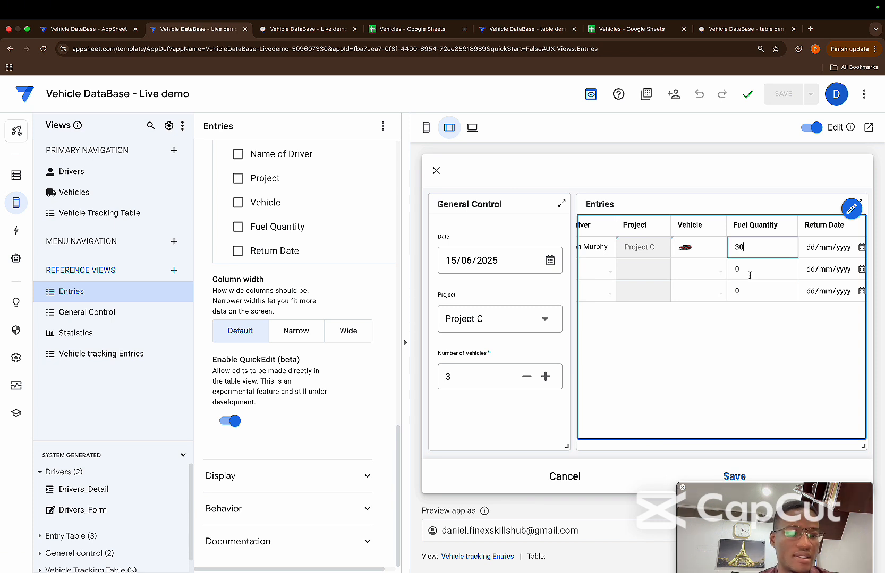
Set the return date of the first Entries row to 15/06/2025
{"action": "left_click", "coordinate": [854, 247]}
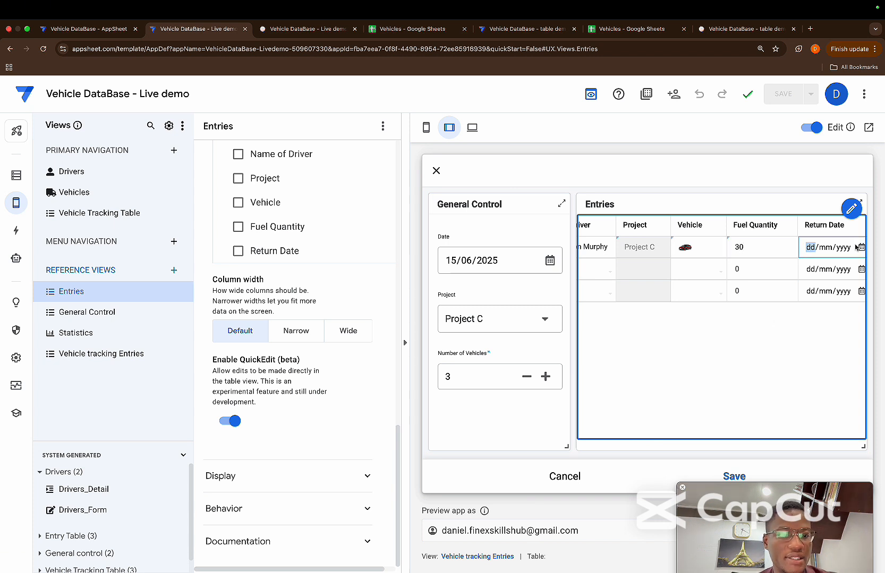
{"action": "left_click", "coordinate": [860, 248]}
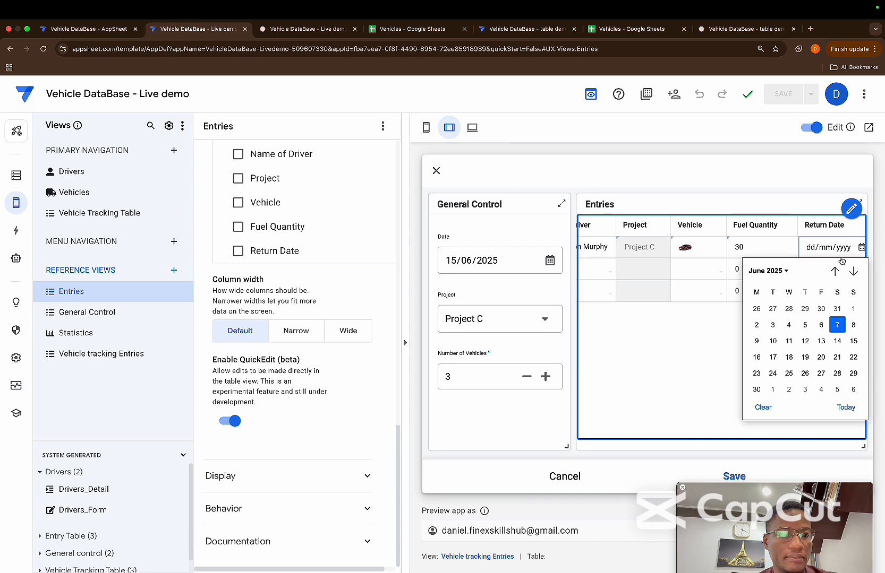
{"action": "left_click", "coordinate": [853, 336]}
{"action": "scroll", "coordinate": [797, 340], "scroll_direction": "left", "scroll_amount": 3}
{"action": "scroll", "coordinate": [770, 339], "scroll_direction": "right", "scroll_amount": 3}
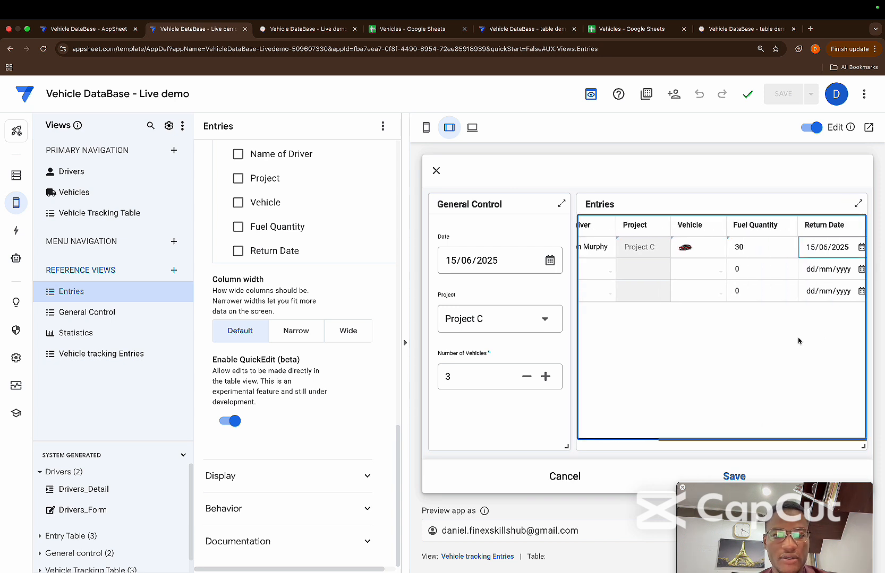
Set the return date of the first Entries row to 22/06/2025
{"action": "left_click", "coordinate": [861, 247]}
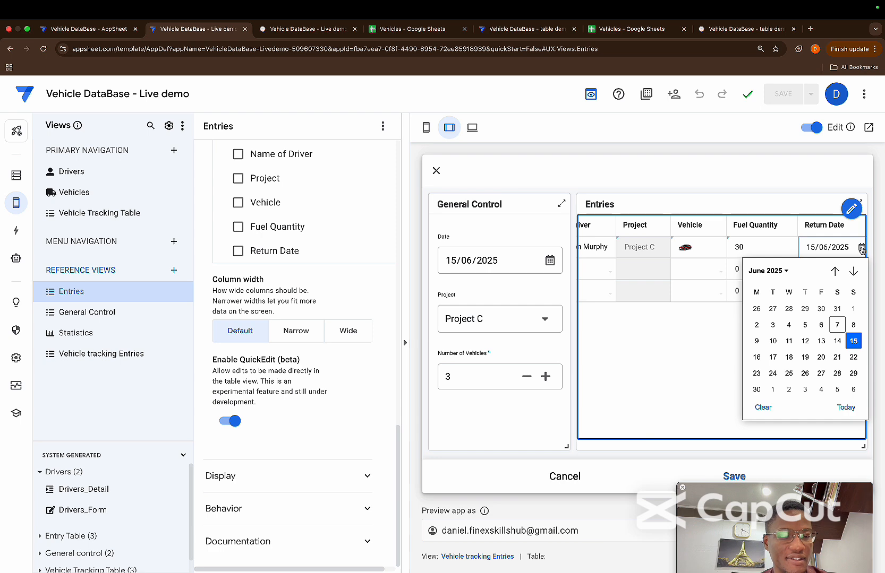
{"action": "left_click", "coordinate": [853, 358]}
{"action": "scroll", "coordinate": [794, 360], "scroll_direction": "left", "scroll_amount": 3}
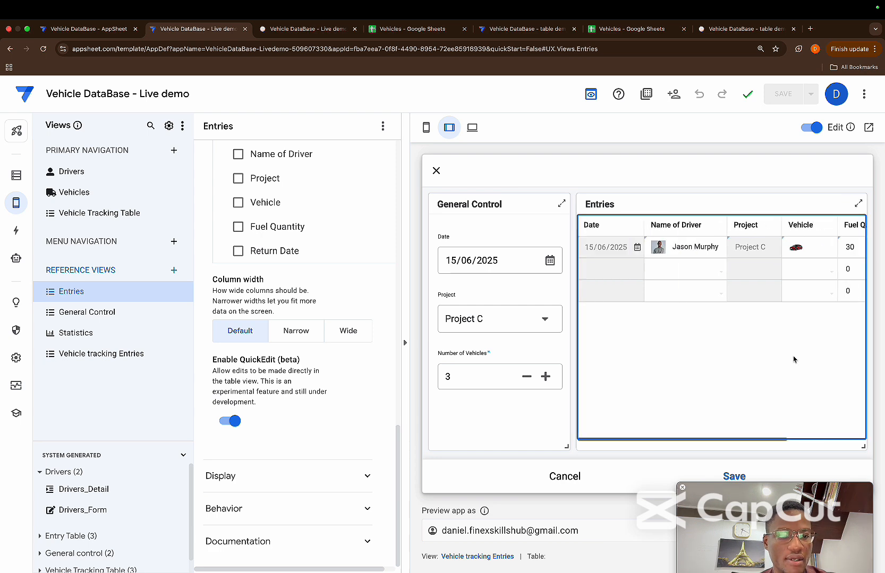
Fill the second Entries row with the third listed driver, vehicle REG-9935 and a fuel quantity of 5
{"action": "left_click", "coordinate": [685, 274]}
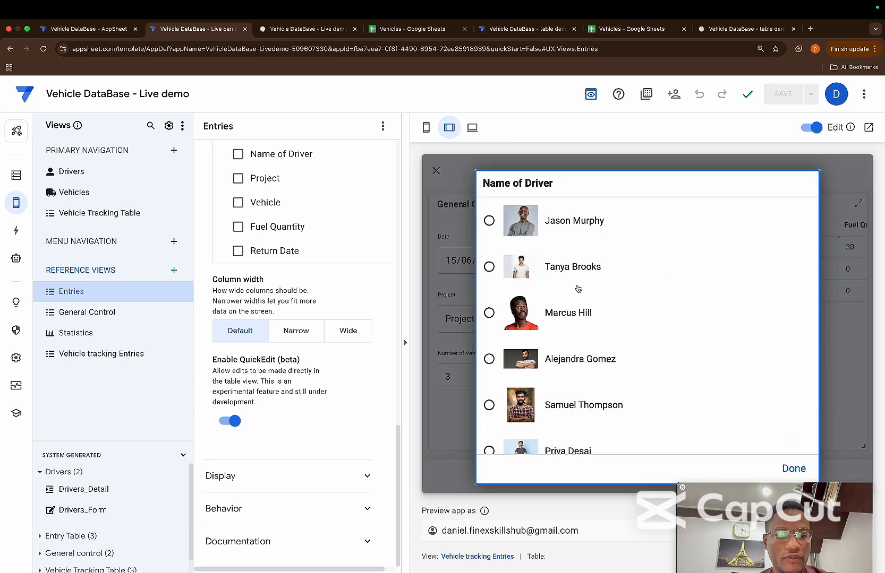
{"action": "left_click", "coordinate": [572, 313]}
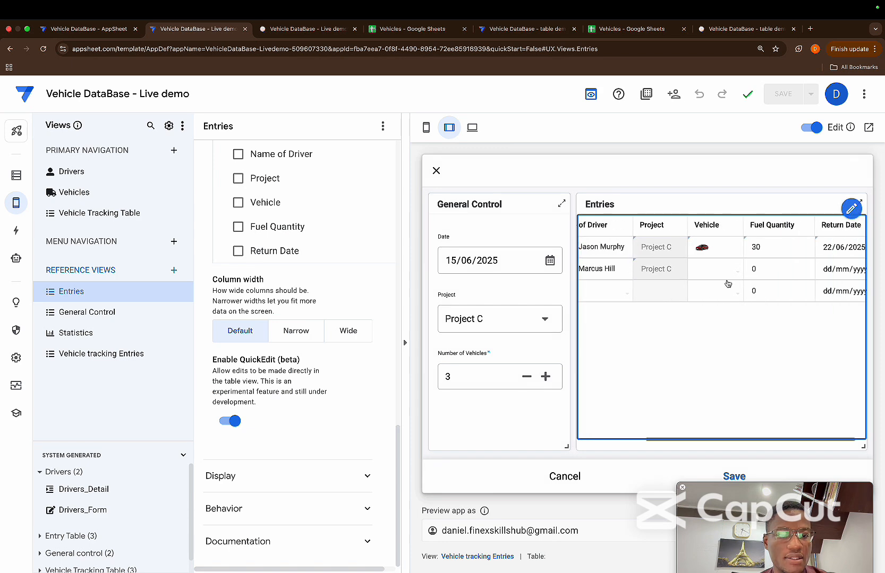
{"action": "left_click", "coordinate": [728, 284]}
{"action": "left_click", "coordinate": [593, 308]}
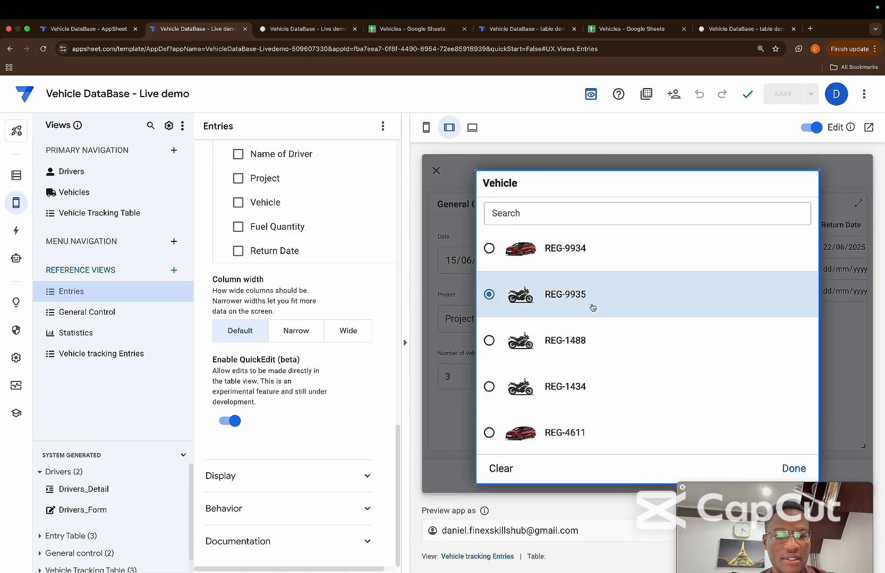
{"action": "left_click", "coordinate": [753, 270]}
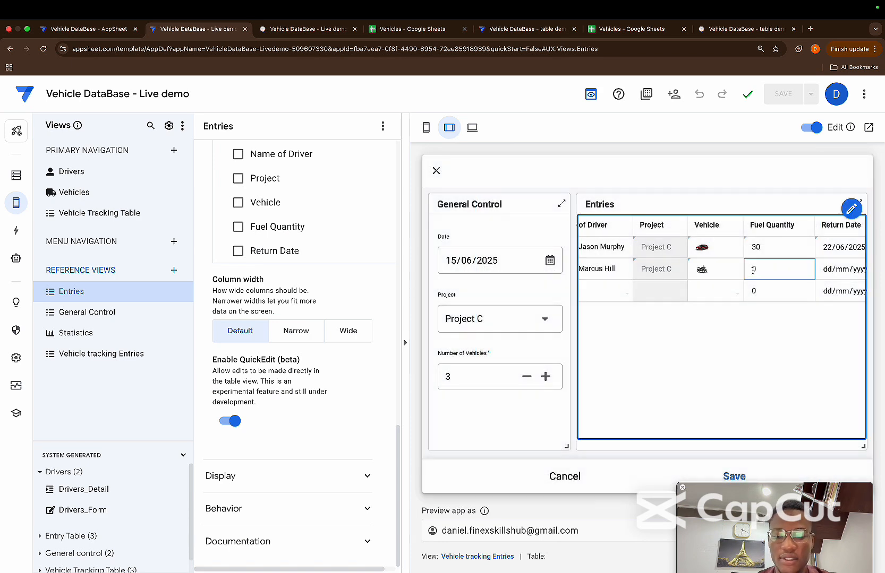
{"action": "type", "text": "5"}
Set the return date of the second Entries row to 14/06/2025
{"action": "left_click", "coordinate": [837, 271]}
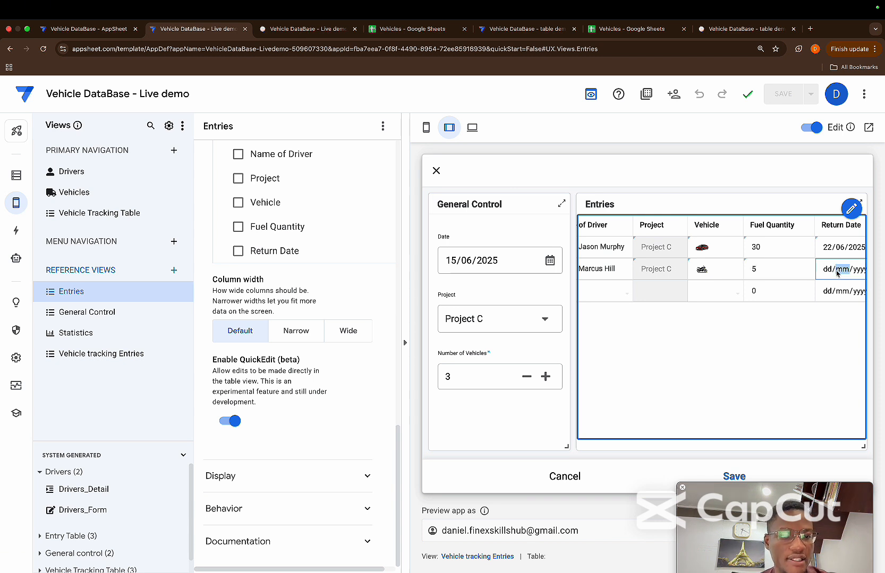
{"action": "left_click", "coordinate": [862, 269]}
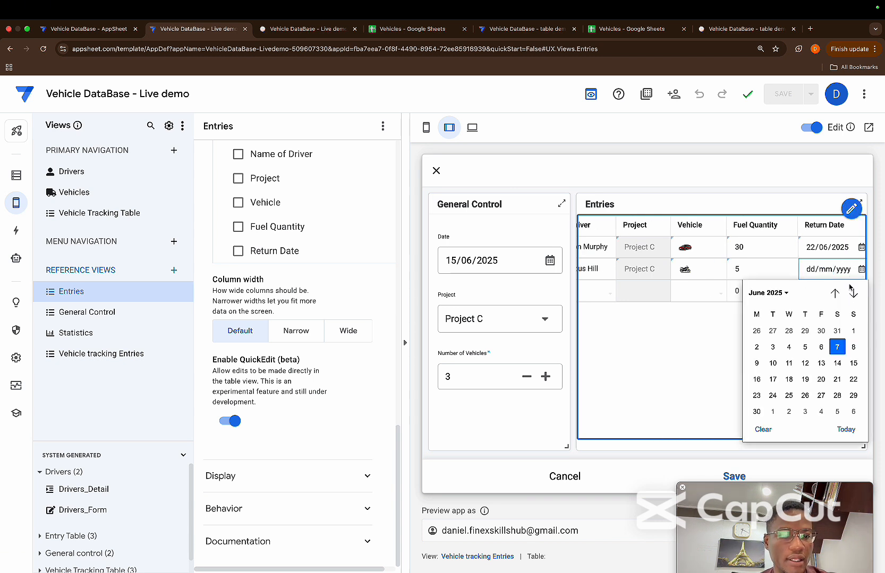
{"action": "left_click", "coordinate": [836, 363]}
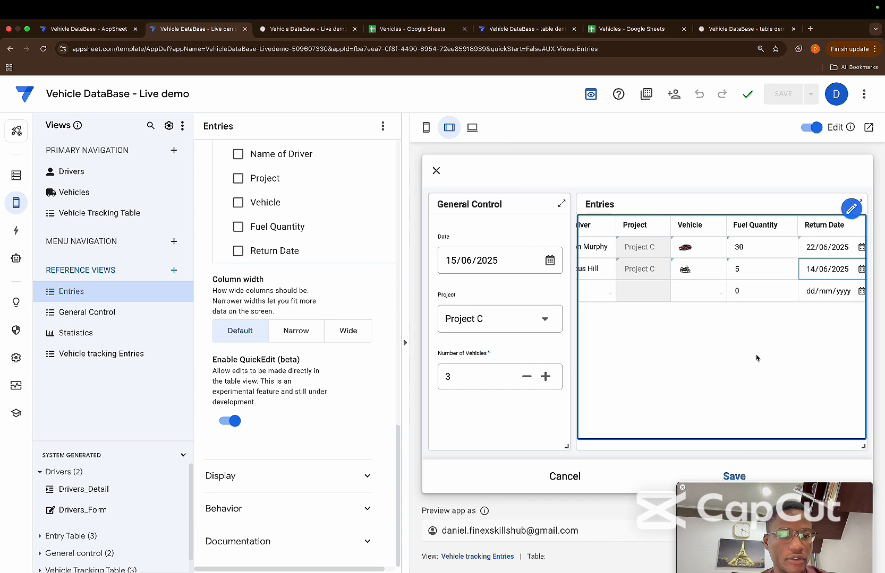
{"action": "scroll", "coordinate": [746, 359], "scroll_direction": "left", "scroll_amount": 2}
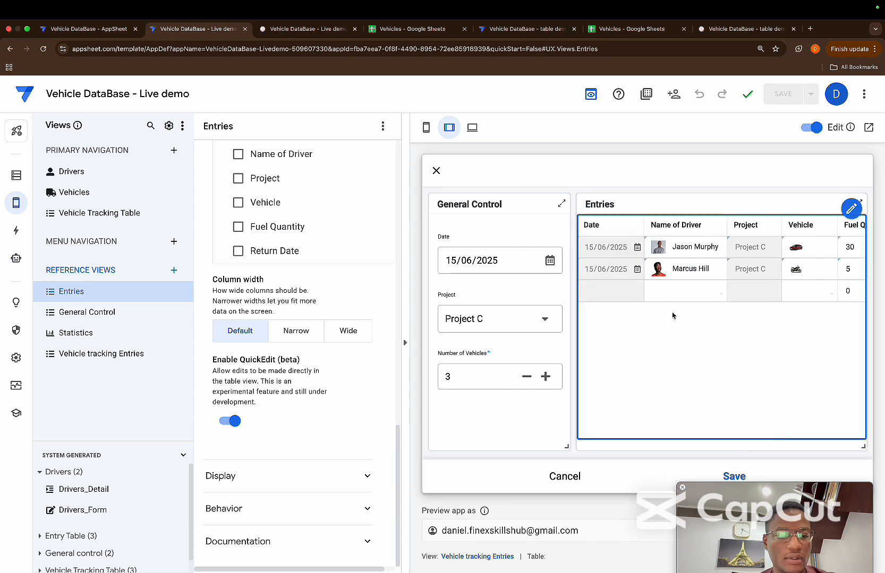
Set the return date of the second Entries row to 21/06/2025
{"action": "scroll", "coordinate": [674, 313], "scroll_direction": "right", "scroll_amount": 3}
{"action": "left_click", "coordinate": [853, 272]}
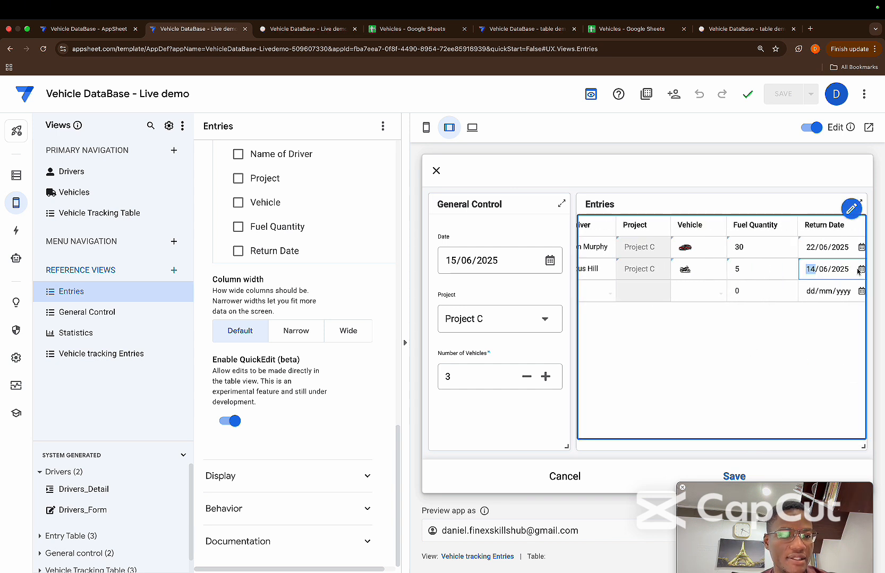
{"action": "left_click", "coordinate": [861, 269]}
{"action": "left_click", "coordinate": [837, 379]}
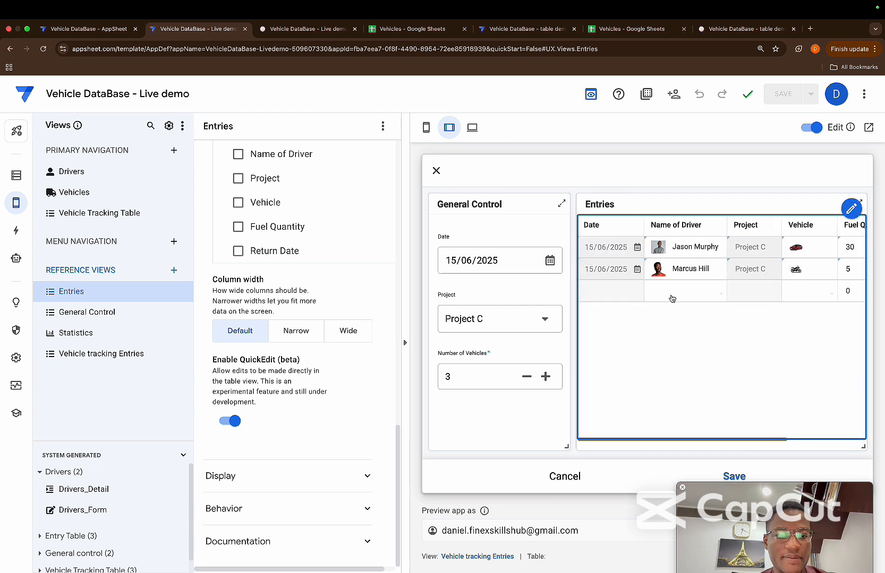
Assign the fourth listed driver and vehicle REG-7065 to the third Entries row
{"action": "left_click", "coordinate": [677, 296]}
{"action": "left_click", "coordinate": [584, 364]}
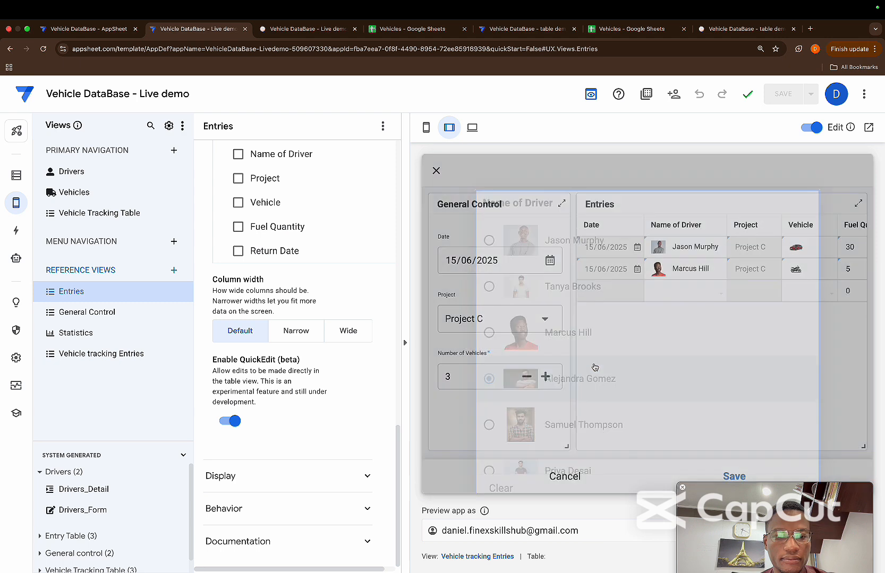
{"action": "left_click", "coordinate": [807, 297]}
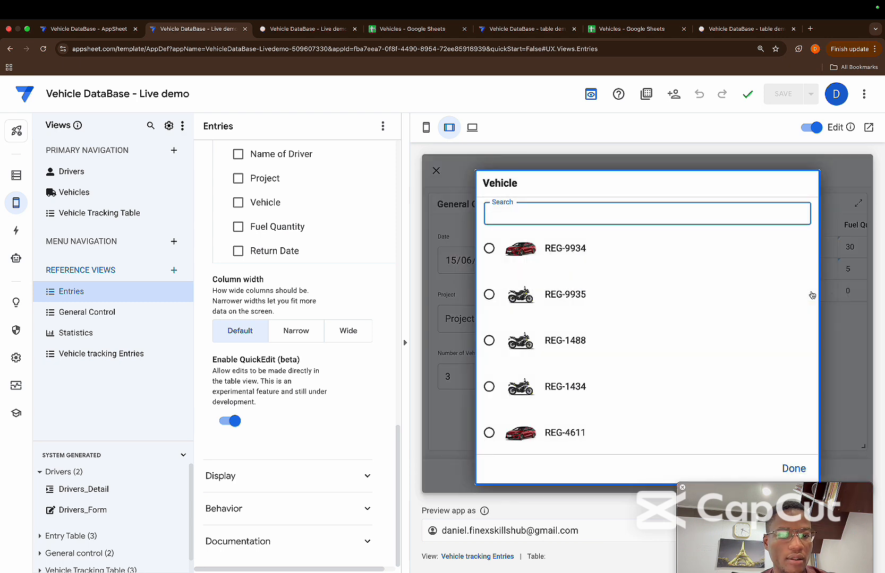
{"action": "scroll", "coordinate": [563, 387], "scroll_direction": "down", "scroll_amount": 5}
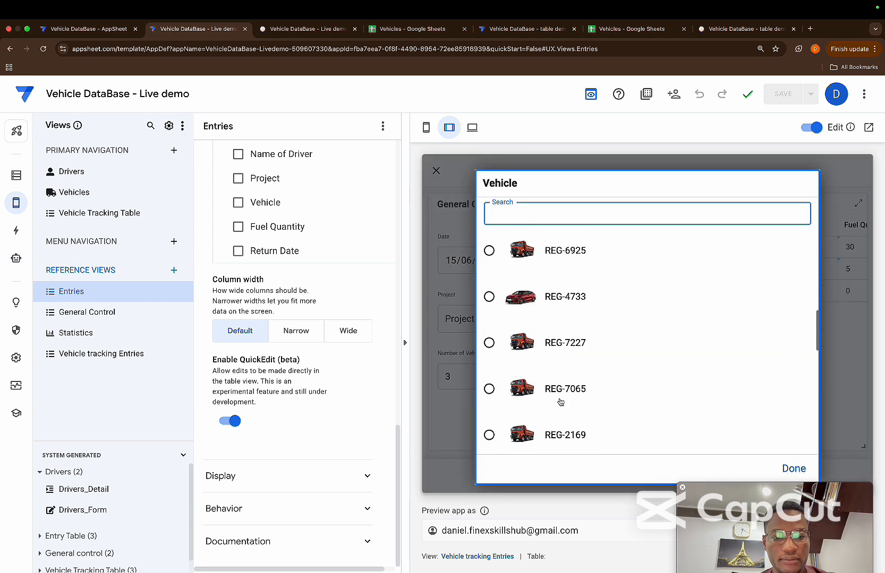
{"action": "left_click", "coordinate": [579, 387]}
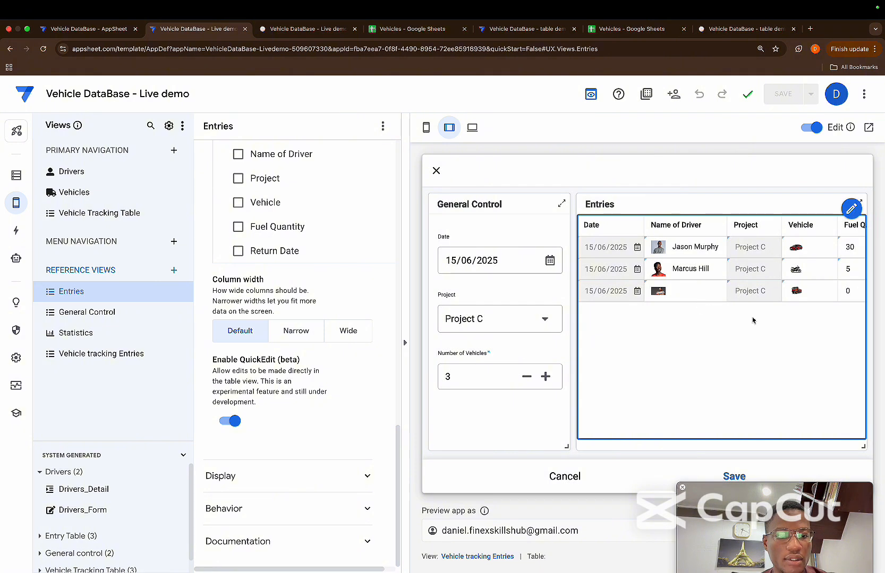
Give the third Entries row a fuel quantity of 10 and the return date 29/06/2025
{"action": "scroll", "coordinate": [781, 291], "scroll_direction": "right", "scroll_amount": 3}
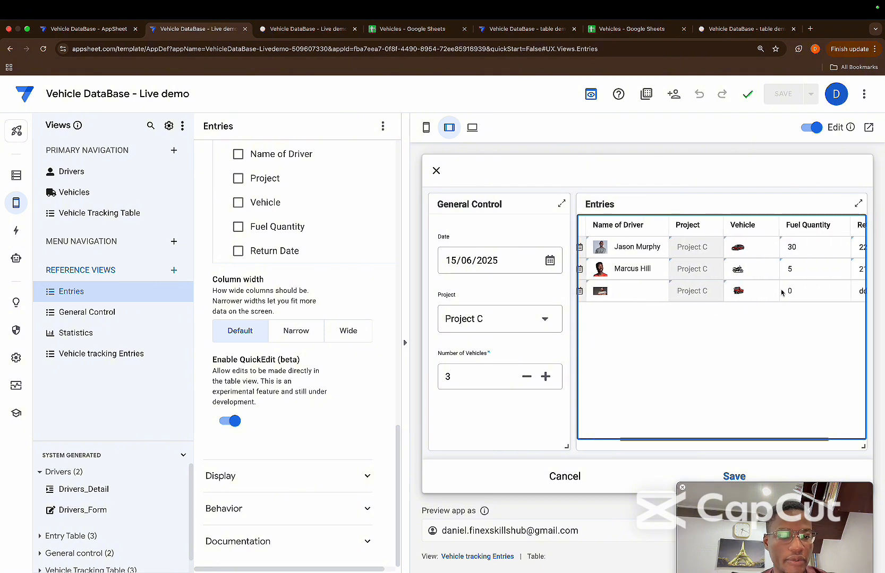
{"action": "left_click", "coordinate": [750, 291]}
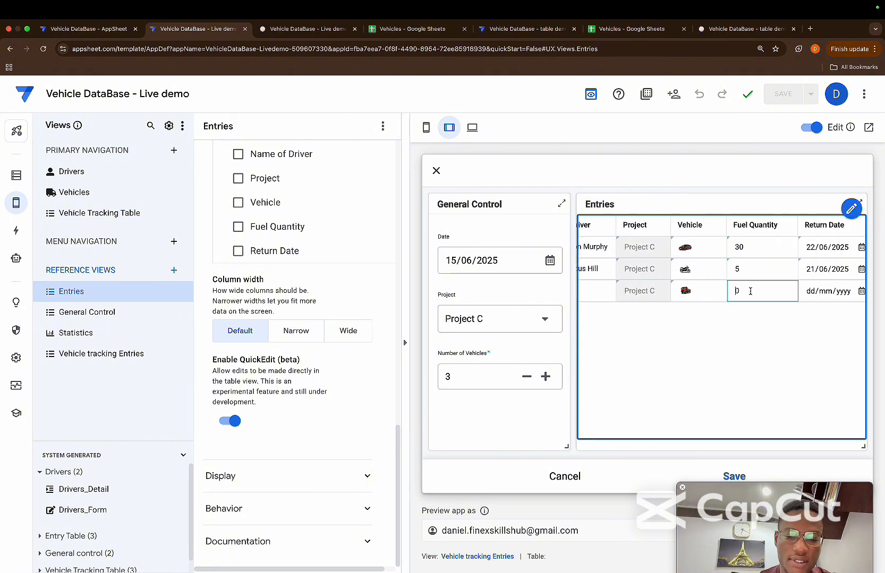
{"action": "left_click", "coordinate": [781, 317]}
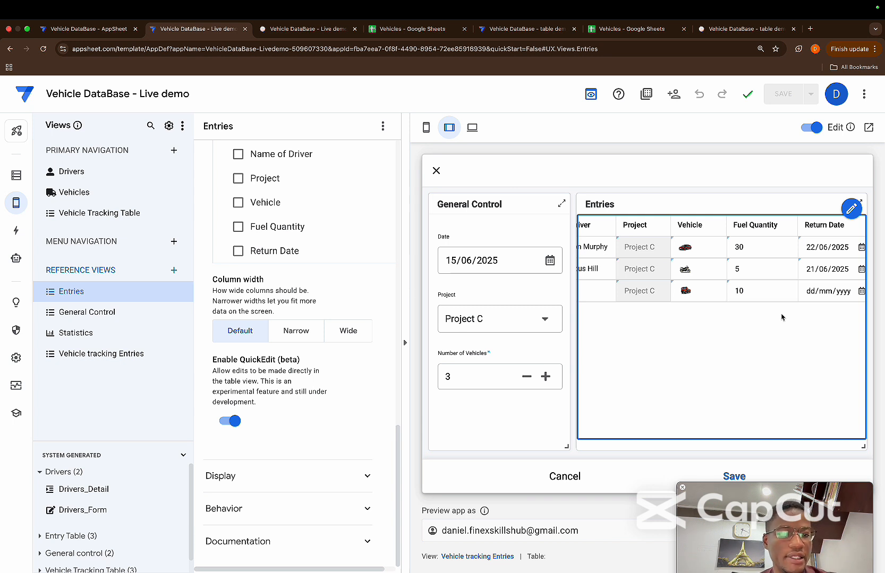
{"action": "left_click", "coordinate": [860, 292]}
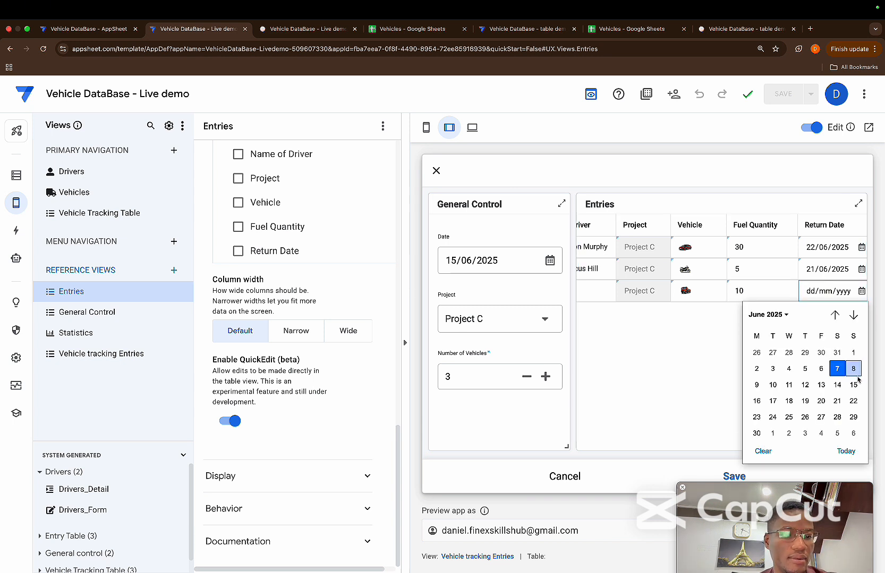
{"action": "left_click", "coordinate": [853, 417]}
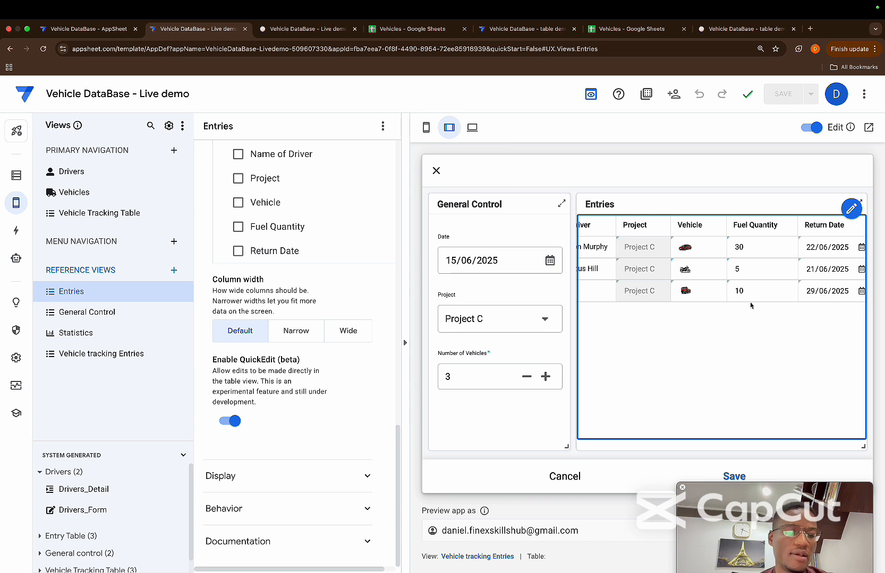
Change the General Control project to Project D and the number of vehicles to 5
{"action": "scroll", "coordinate": [738, 287], "scroll_direction": "left", "scroll_amount": 4}
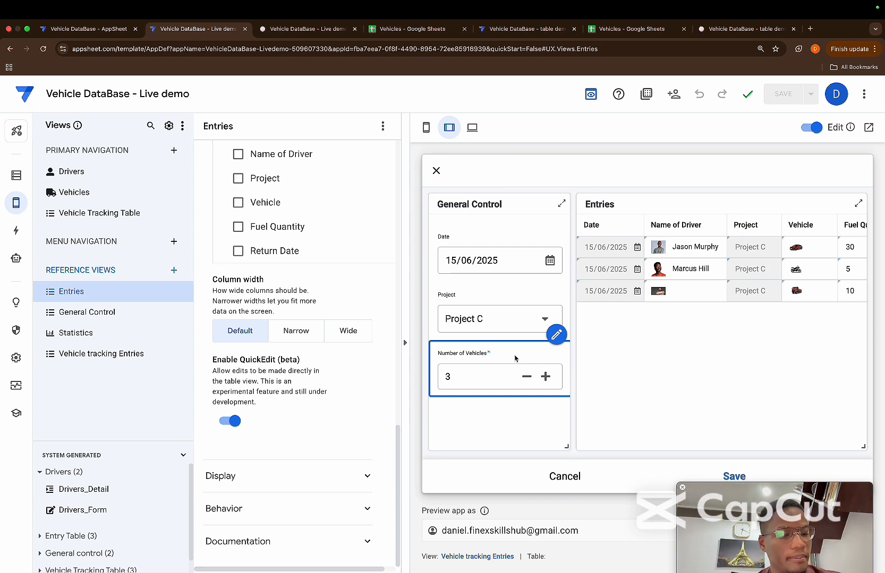
{"action": "scroll", "coordinate": [685, 281], "scroll_direction": "right", "scroll_amount": 5}
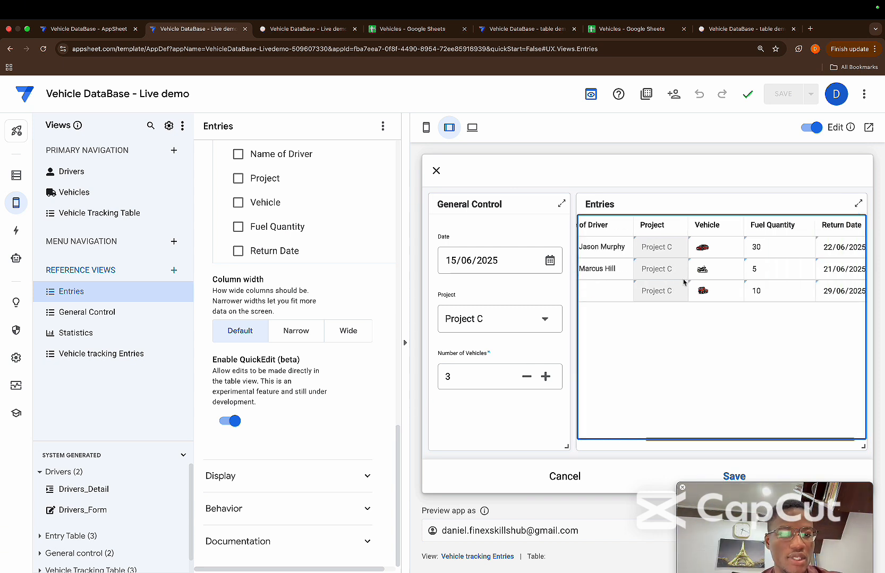
{"action": "scroll", "coordinate": [739, 267], "scroll_direction": "left", "scroll_amount": 5}
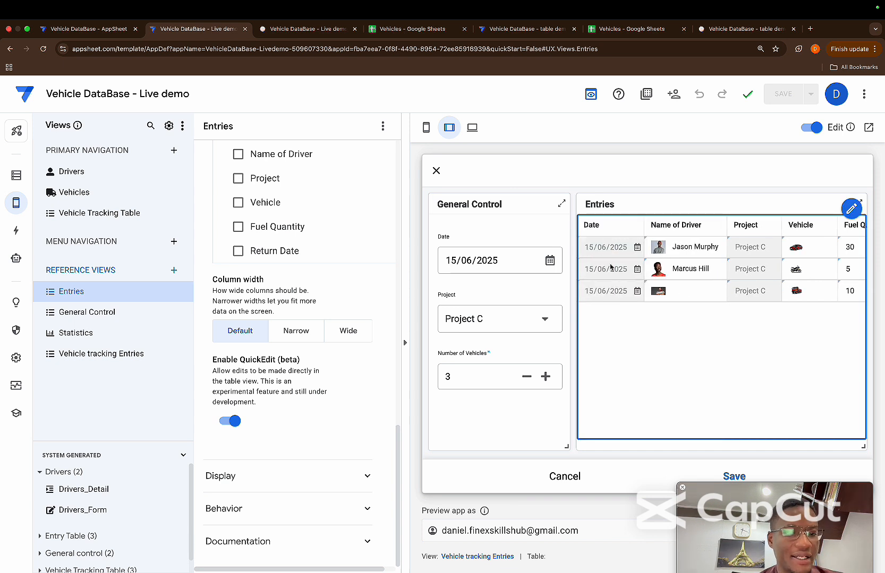
{"action": "left_click", "coordinate": [548, 320]}
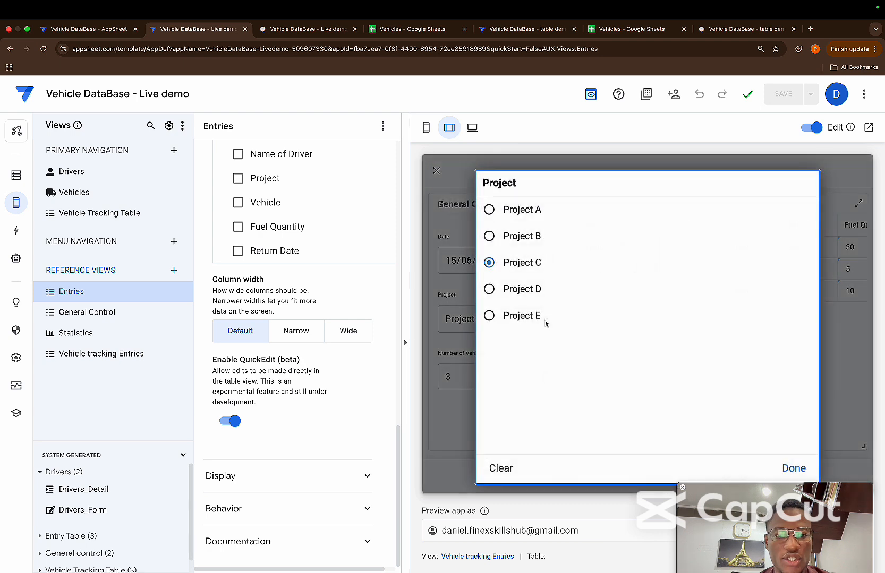
{"action": "left_click", "coordinate": [513, 298]}
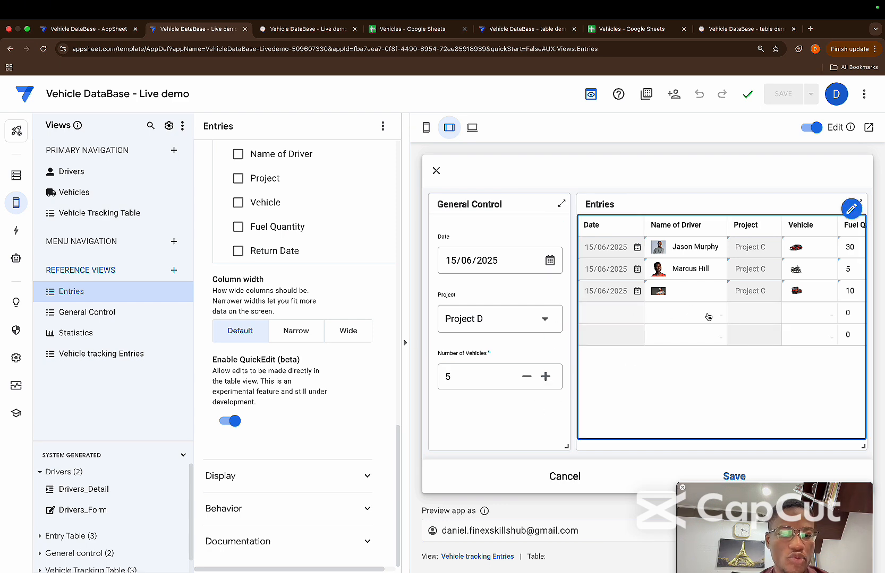
Assign the fifth listed driver to the fourth Entries row and the sixth listed driver to the fifth row
{"action": "left_click", "coordinate": [708, 317]}
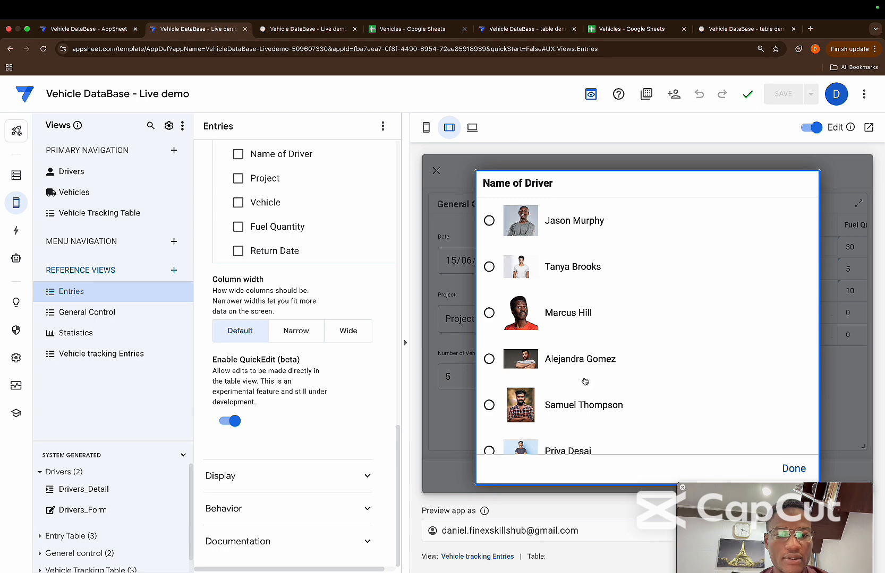
{"action": "left_click", "coordinate": [583, 413]}
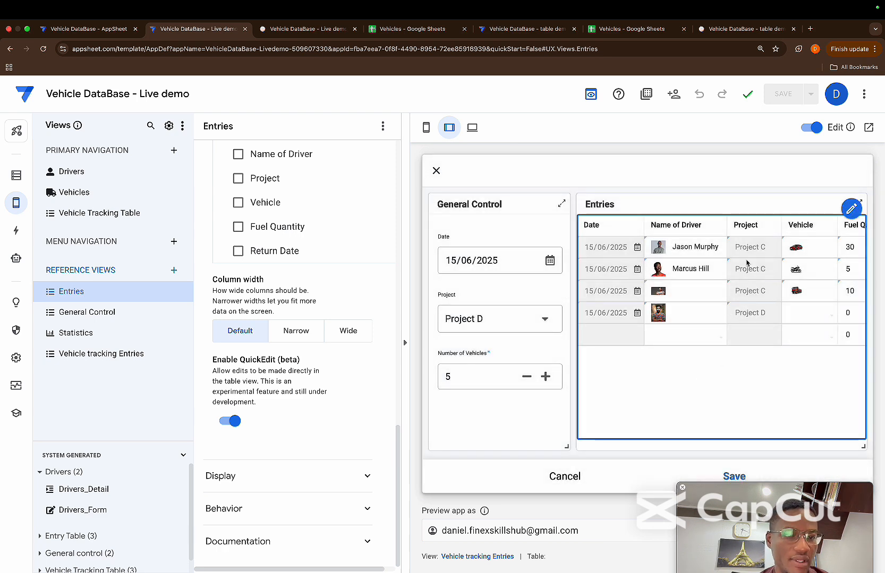
{"action": "left_click", "coordinate": [687, 335]}
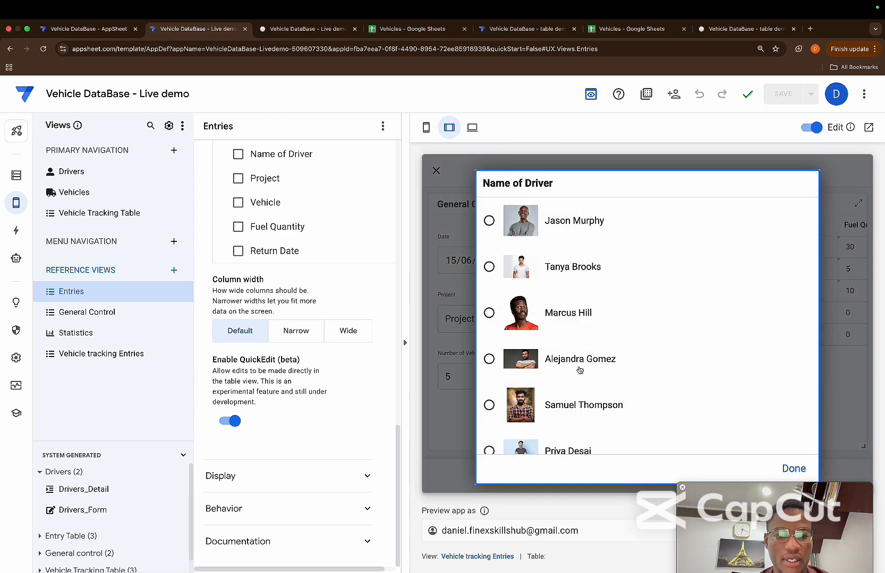
{"action": "scroll", "coordinate": [580, 370], "scroll_direction": "down", "scroll_amount": 1}
{"action": "left_click", "coordinate": [564, 429]}
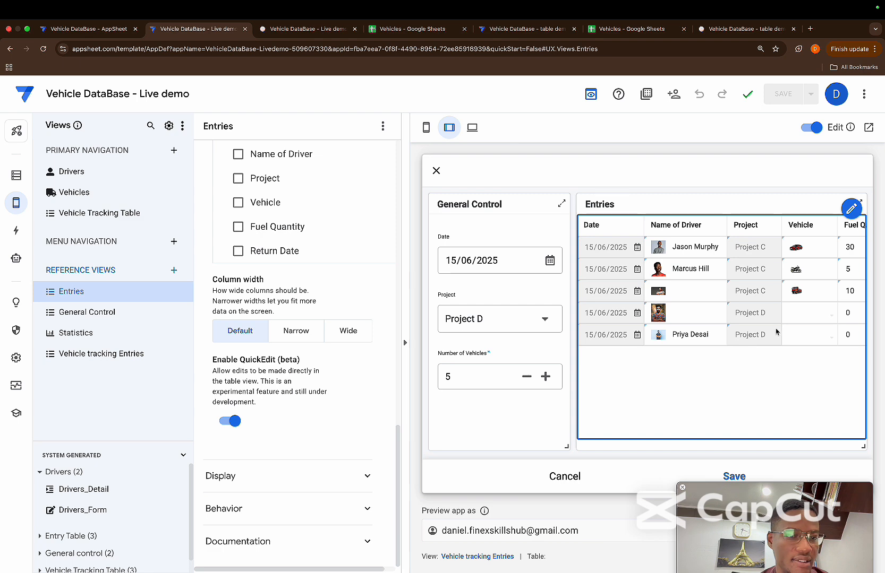
Assign vehicle REG-1434 to the fourth Entries row and the motorcycle whose registration starts with REG-304 to the fifth row
{"action": "left_click", "coordinate": [799, 313]}
{"action": "left_click", "coordinate": [566, 387]}
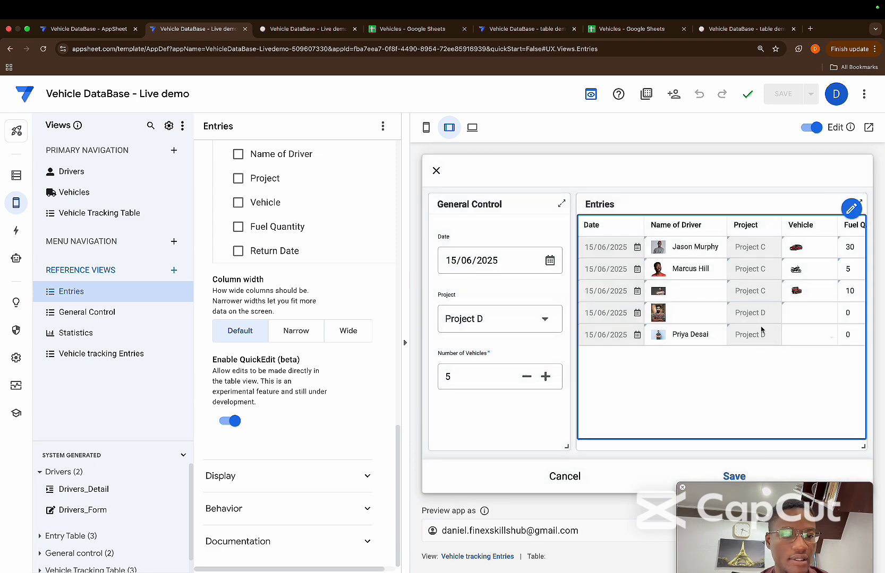
{"action": "left_click", "coordinate": [794, 335]}
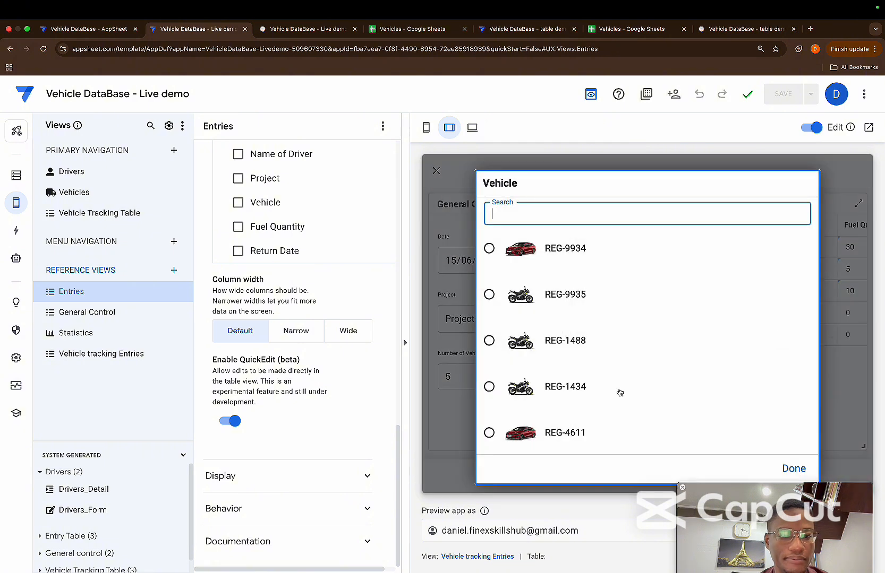
{"action": "left_click", "coordinate": [579, 405]}
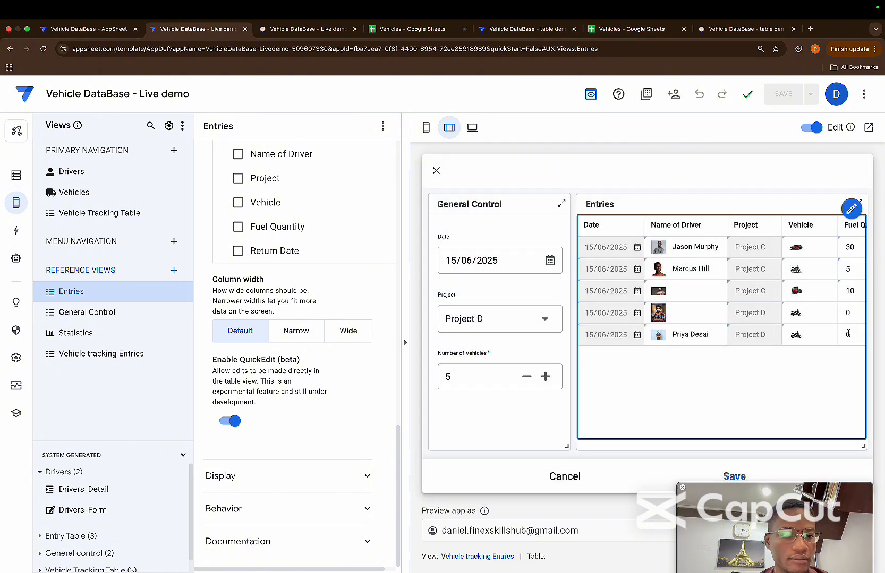
Set the fuel quantity to 2 in the fourth Entries row and 4 in the fifth row
{"action": "scroll", "coordinate": [750, 331], "scroll_direction": "right", "scroll_amount": 5}
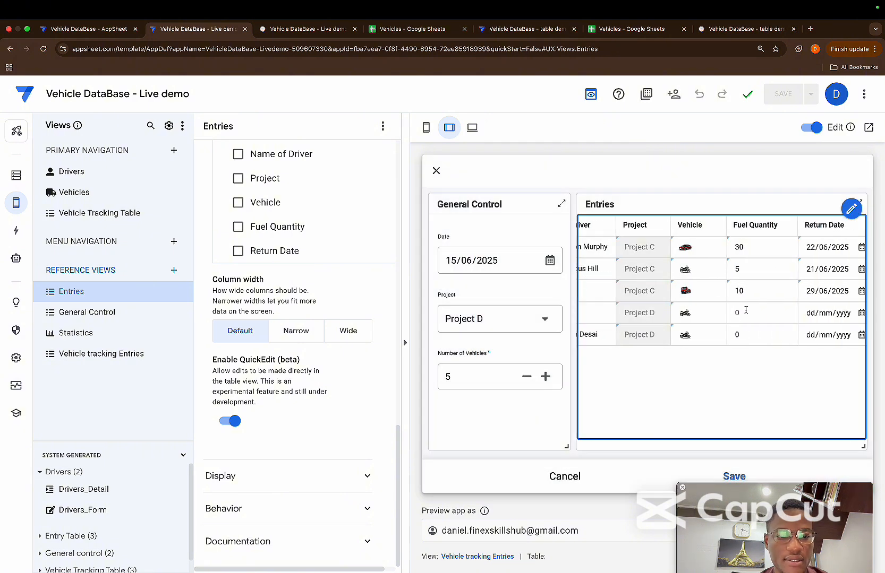
{"action": "left_click", "coordinate": [745, 310]}
{"action": "left_click", "coordinate": [736, 335]}
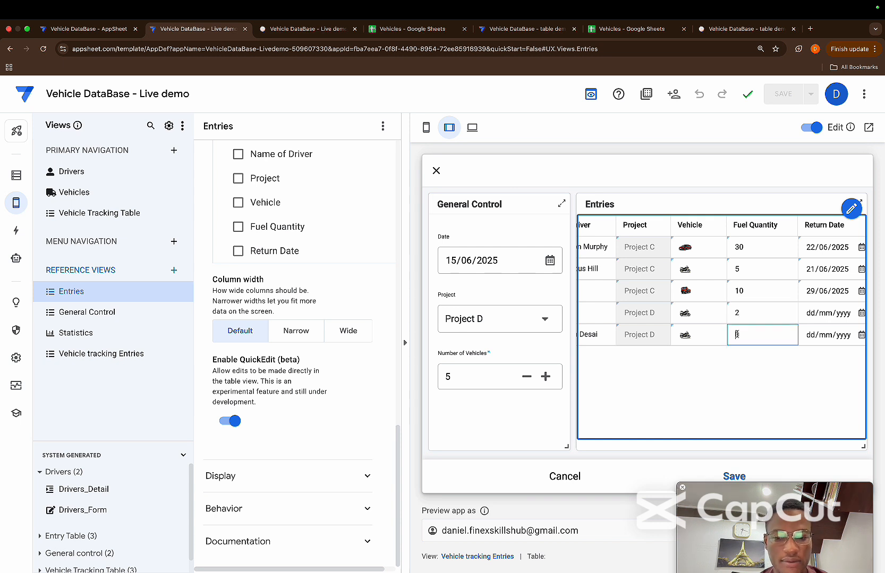
{"action": "type", "text": "4"}
{"action": "left_click", "coordinate": [737, 377]}
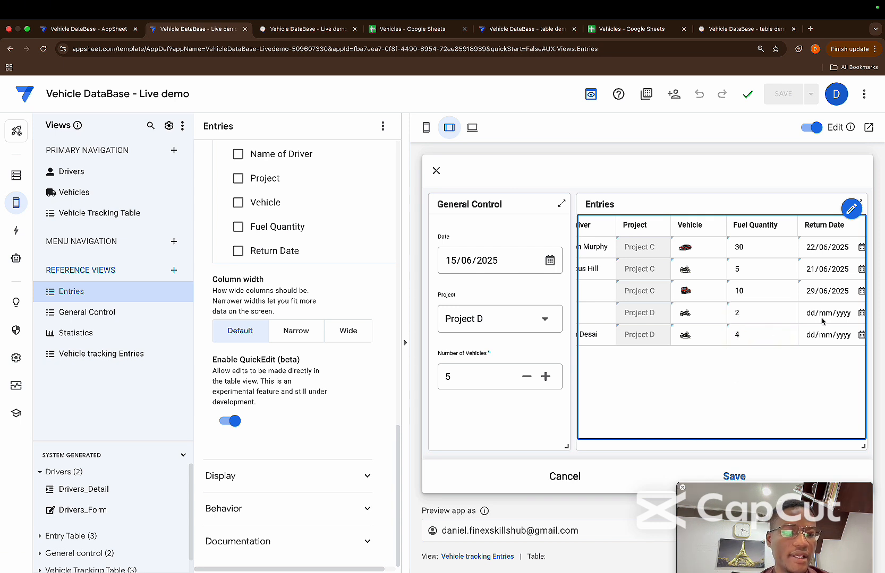
Set the return date to 29/06/2025 in the fourth Entries row and 28/06/2025 in the fifth, and save the quick edits
{"action": "left_click", "coordinate": [822, 321]}
{"action": "left_click", "coordinate": [860, 316]}
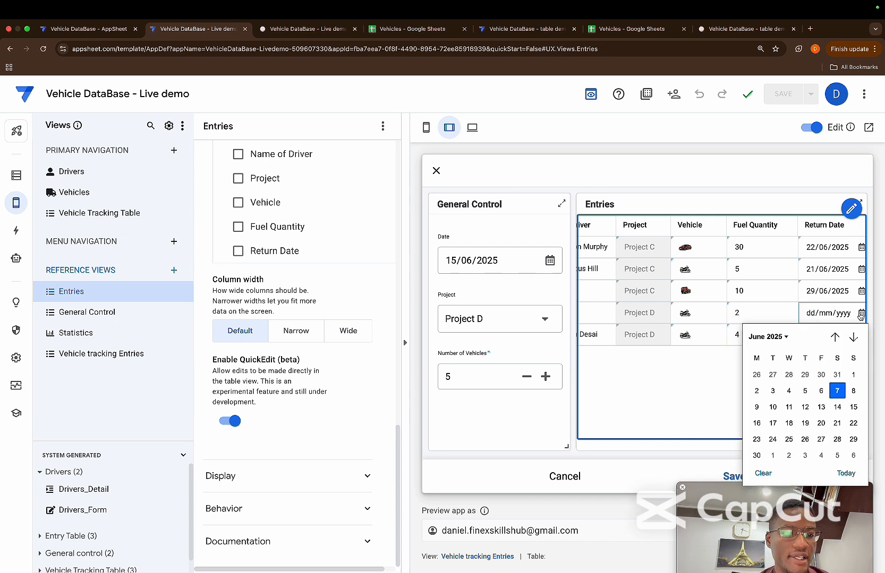
{"action": "left_click", "coordinate": [853, 439]}
{"action": "left_click", "coordinate": [823, 335]}
{"action": "left_click", "coordinate": [860, 336]}
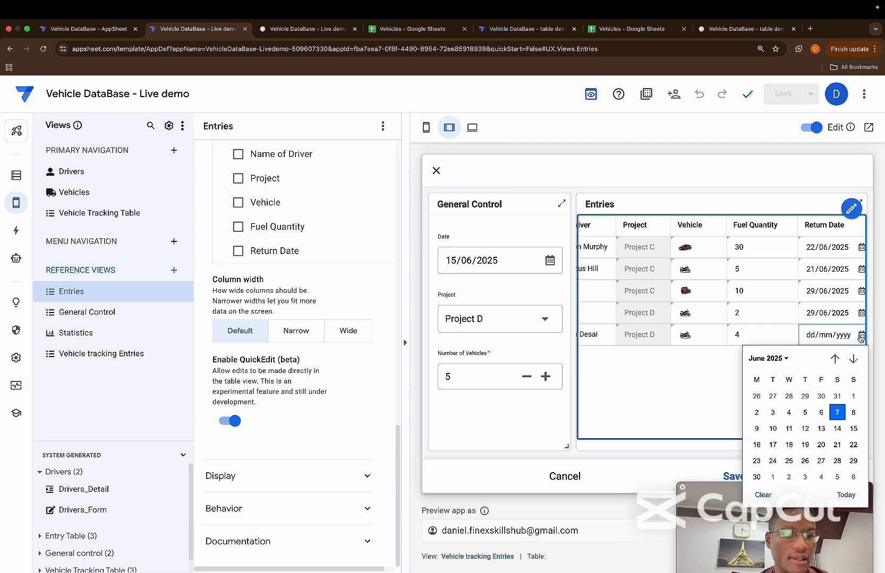
{"action": "left_click", "coordinate": [837, 461]}
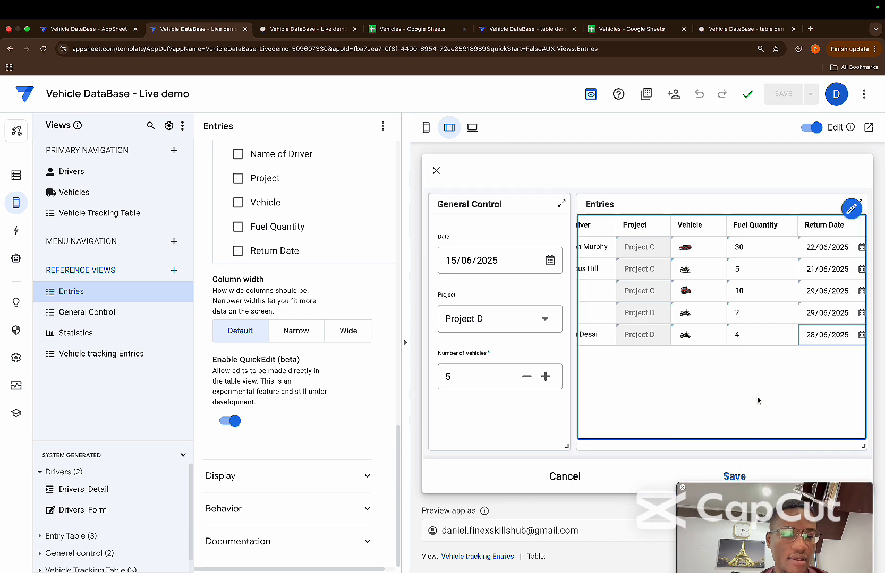
{"action": "scroll", "coordinate": [752, 315], "scroll_direction": "left", "scroll_amount": 5}
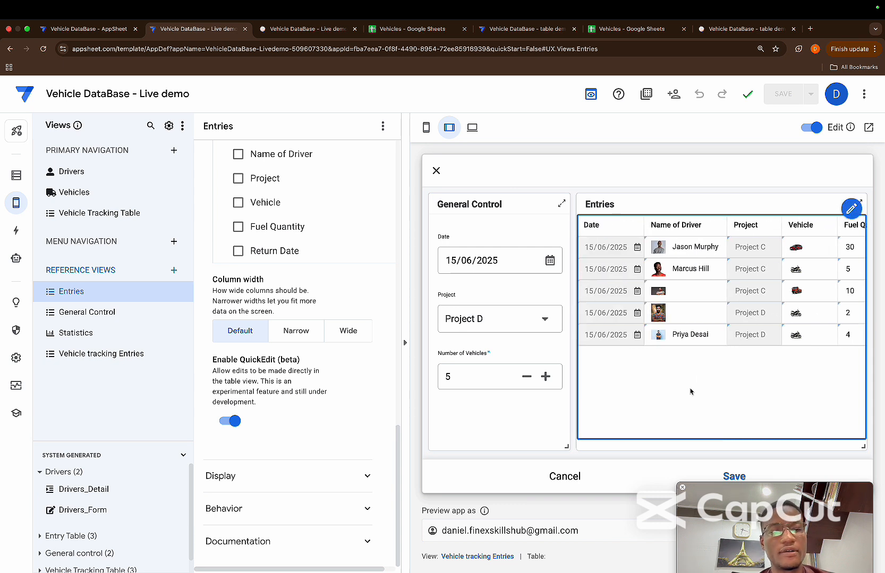
{"action": "left_click", "coordinate": [734, 477]}
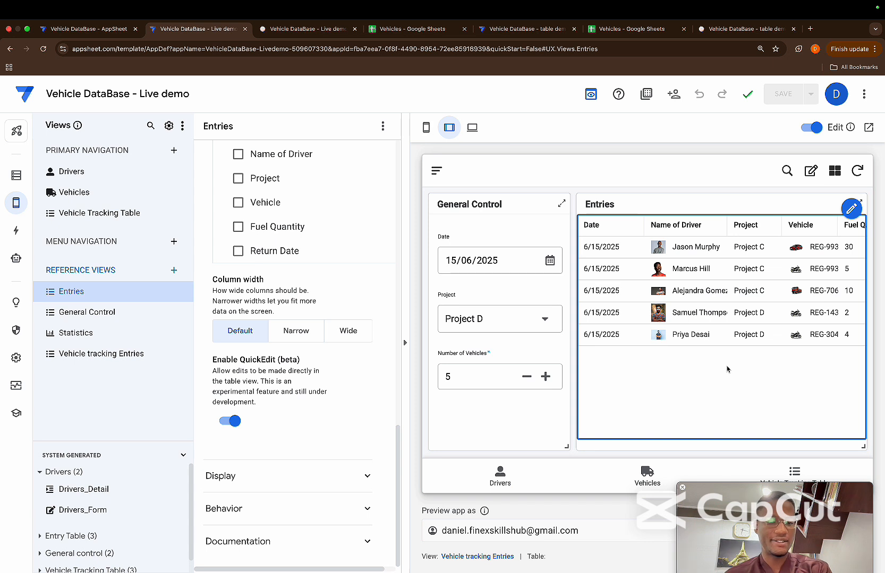
Check the Vehicle Tracking Table view for records and return to the Vehicle tracking Entries dashboard
{"action": "left_click", "coordinate": [793, 472]}
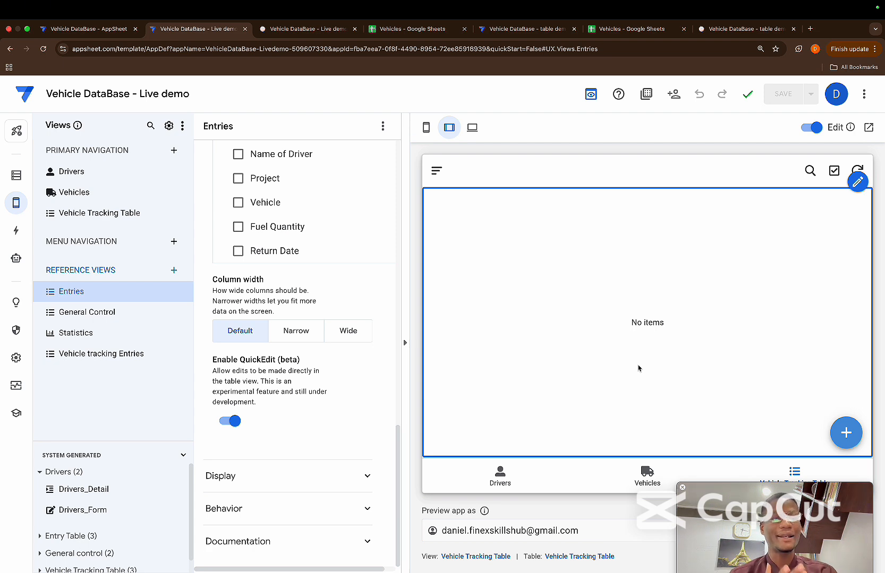
{"action": "left_click", "coordinate": [845, 433]}
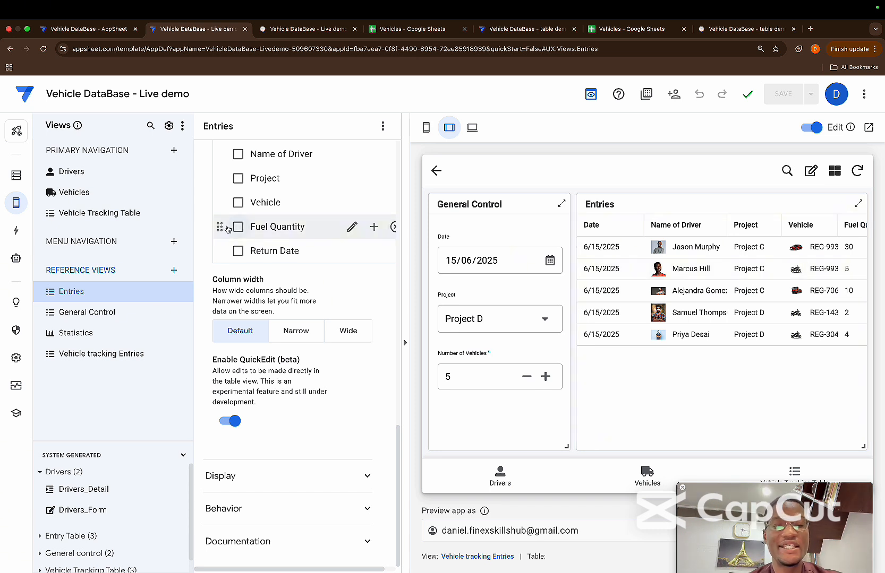
Create a new action for the Entry Table and switch the app preview to the phone layout
{"action": "left_click", "coordinate": [16, 230]}
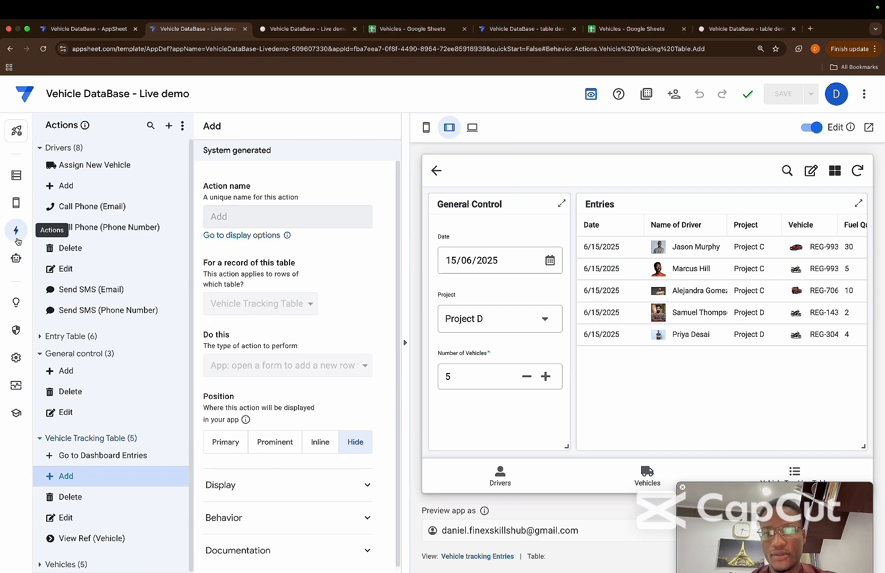
{"action": "left_click", "coordinate": [40, 354]}
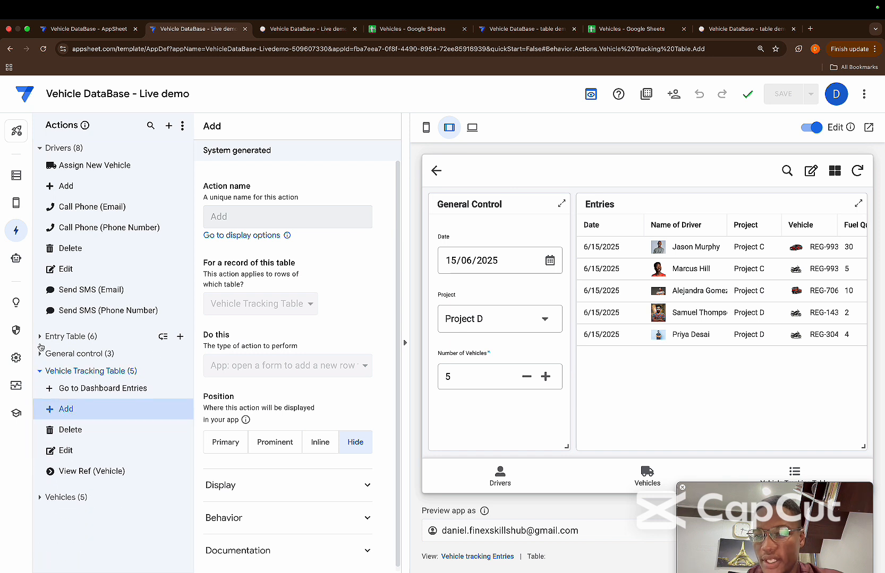
{"action": "left_click", "coordinate": [41, 371]}
{"action": "left_click", "coordinate": [40, 336]}
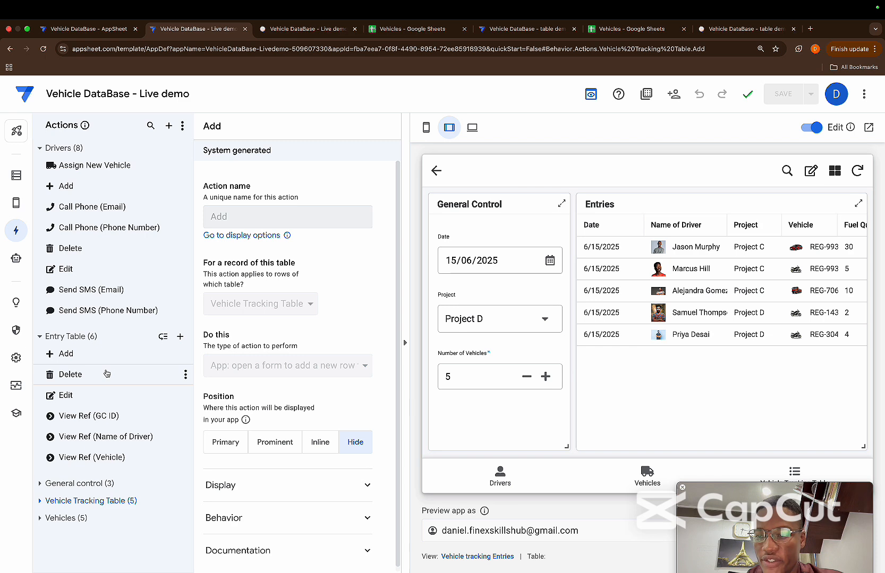
{"action": "left_click", "coordinate": [183, 343]}
{"action": "left_click", "coordinate": [375, 410]}
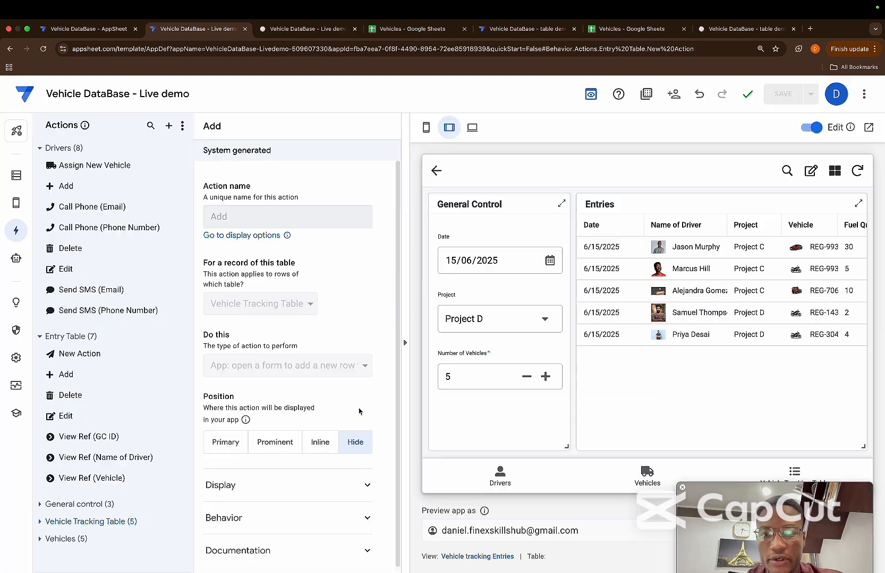
{"action": "left_click", "coordinate": [428, 129]}
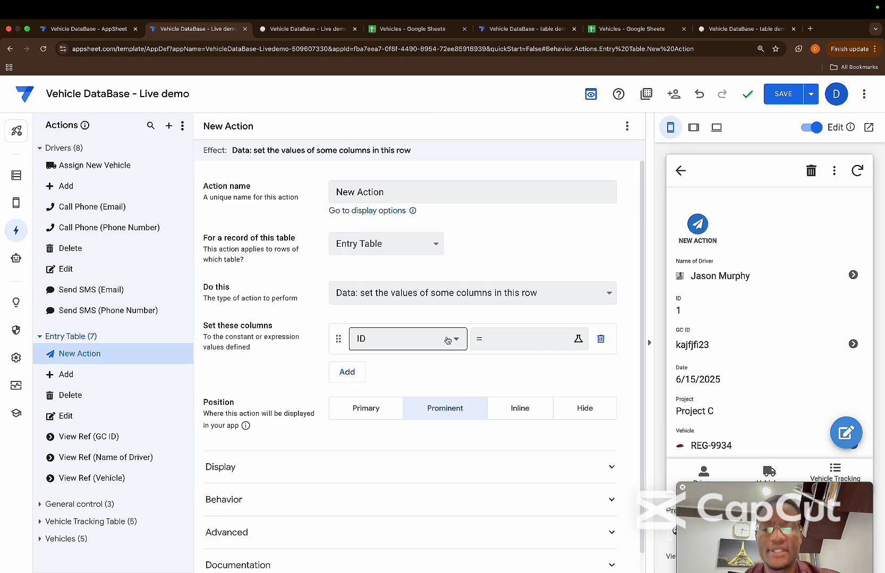
Name the new Entry Table action "Move Data to Vehicle Tracker table"
{"action": "left_click_drag", "start_coordinate": [394, 193], "coordinate": [314, 190]}
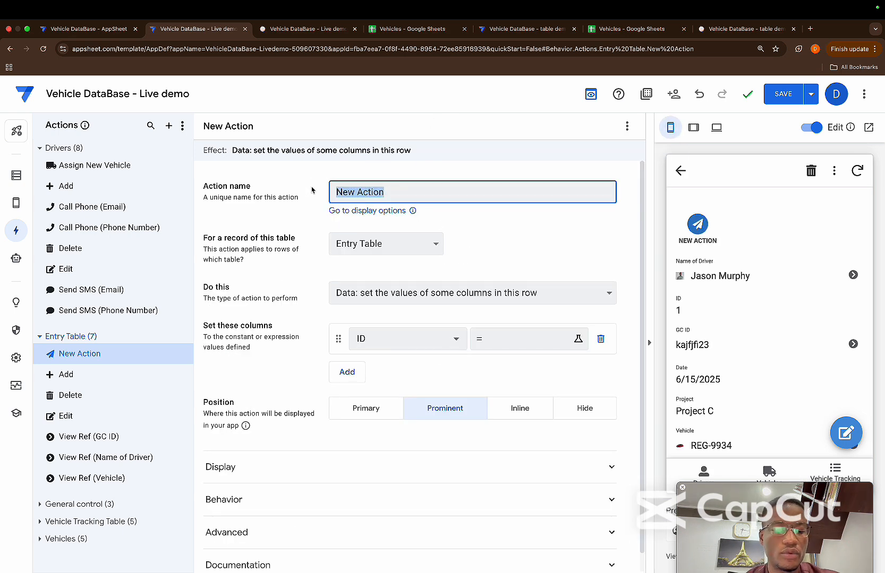
{"action": "key", "text": "BackSpace"}
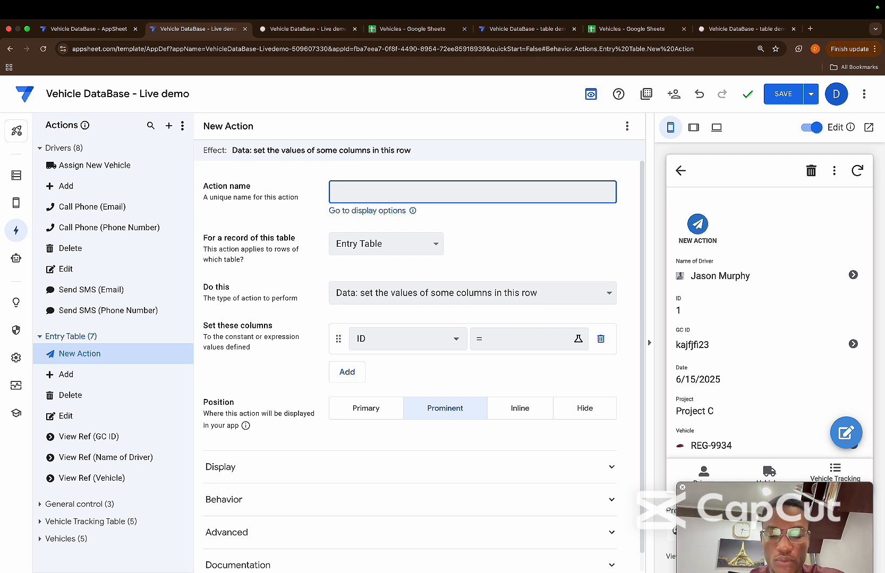
{"action": "type", "text": "Move D"}
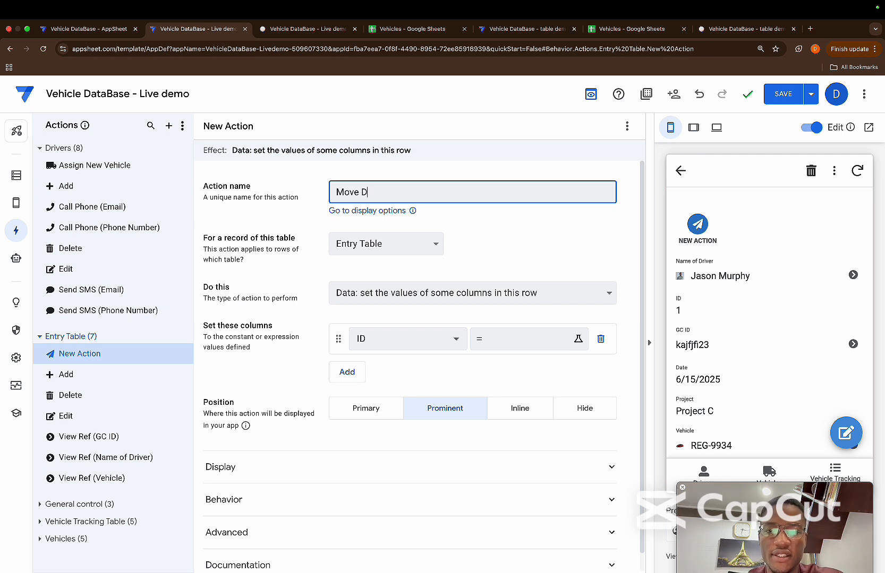
{"action": "type", "text": "ata to"}
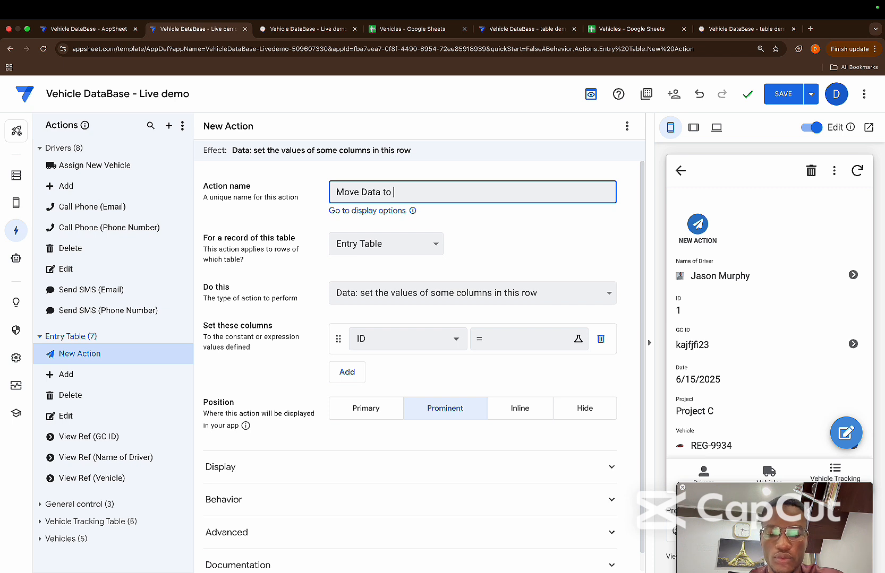
{"action": "type", "text": " Veh"}
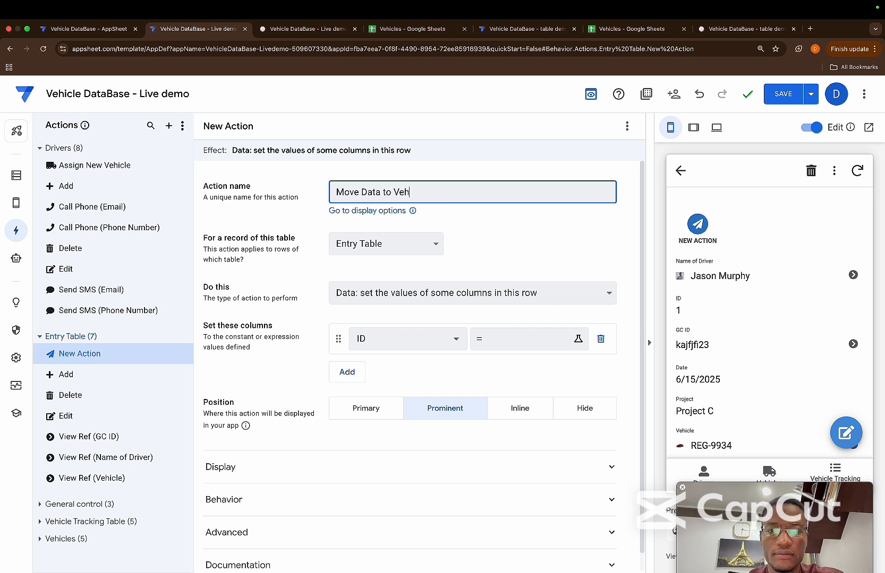
{"action": "type", "text": "icle Track"}
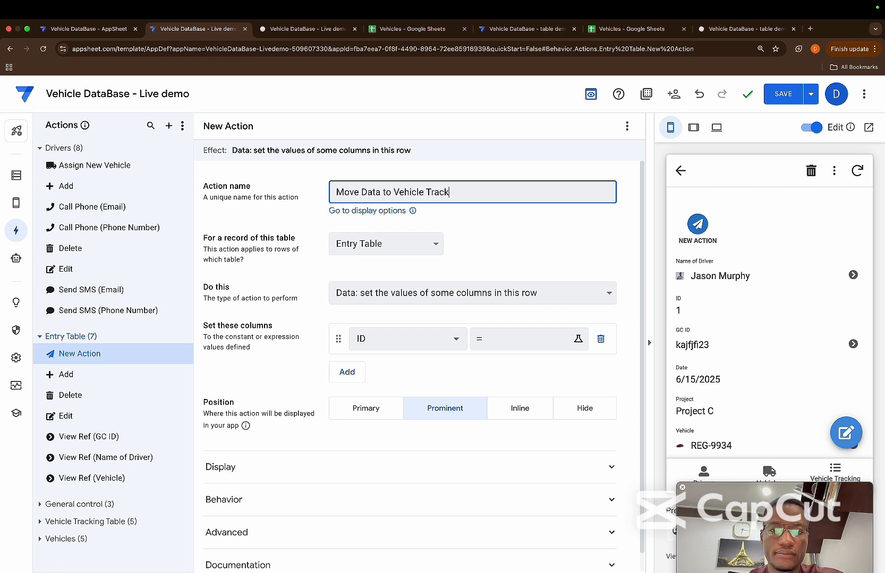
{"action": "type", "text": "er table"}
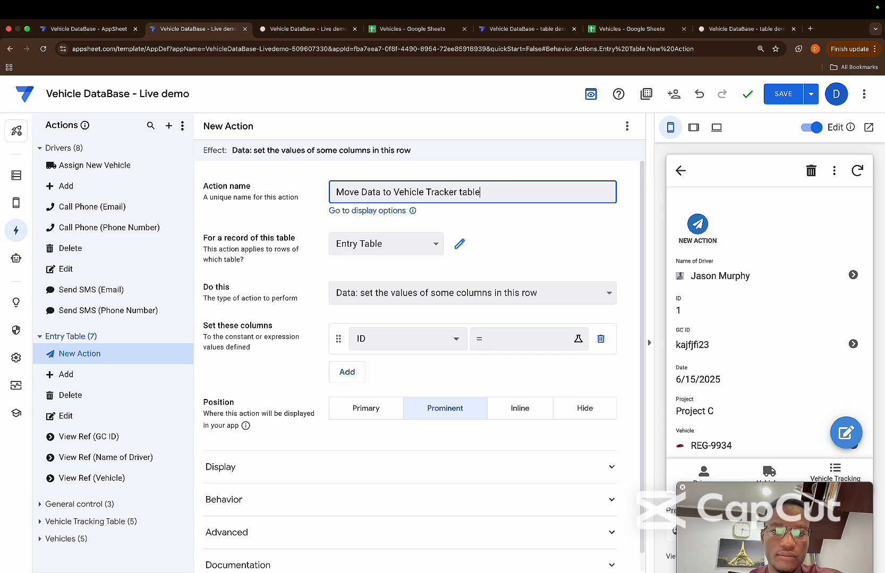
{"action": "left_click", "coordinate": [534, 222]}
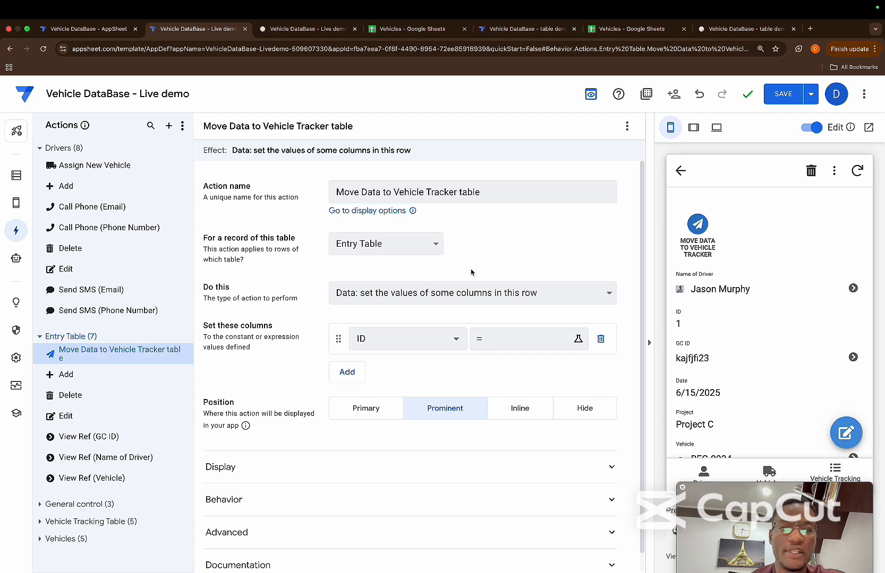
Make the action add a new row to another table using values from this row, with Vehicle Tracking Table as the target
{"action": "left_click", "coordinate": [434, 300]}
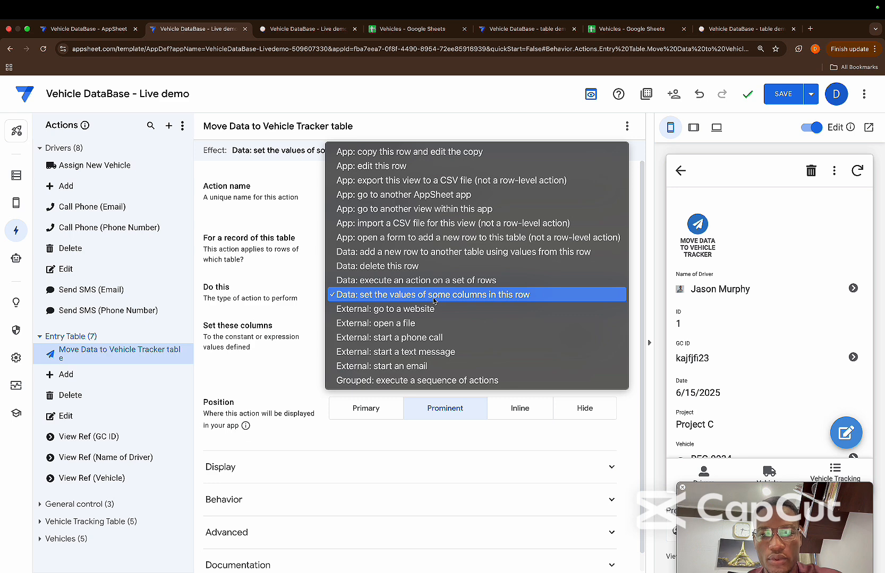
{"action": "left_click", "coordinate": [430, 257]}
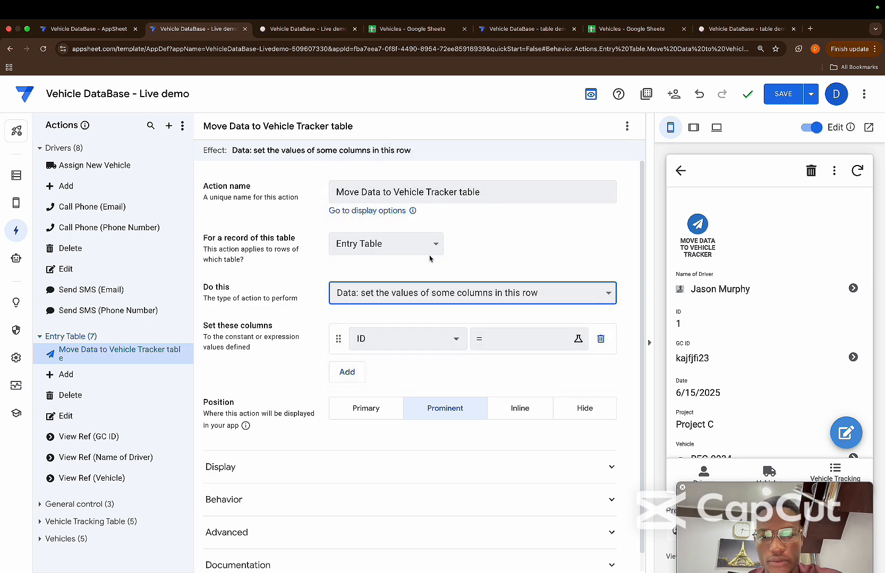
{"action": "left_click", "coordinate": [406, 332]}
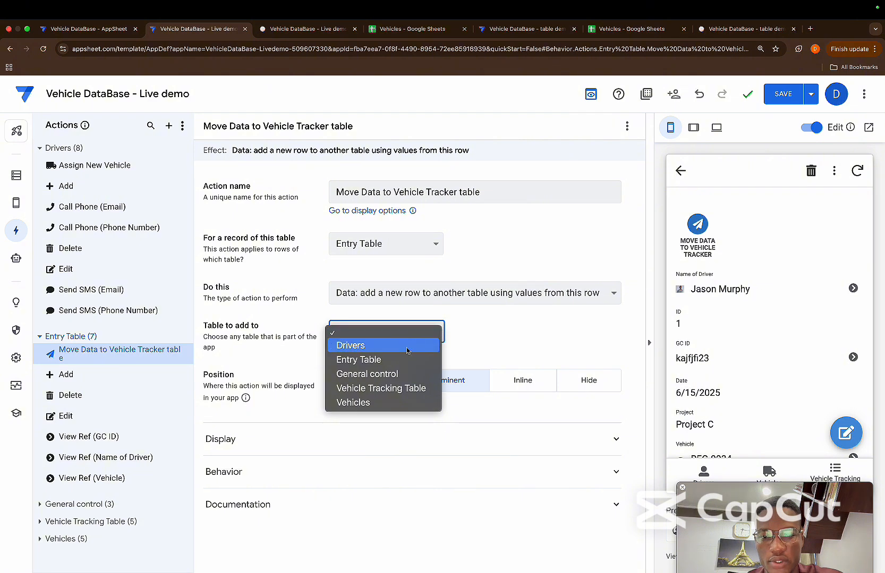
{"action": "left_click", "coordinate": [387, 388]}
Check the ID column of the Vehicle Tracking Table in the Vehicles spreadsheet in Google Sheets and return to the AppSheet action
{"action": "scroll", "coordinate": [437, 338], "scroll_direction": "down", "scroll_amount": 1}
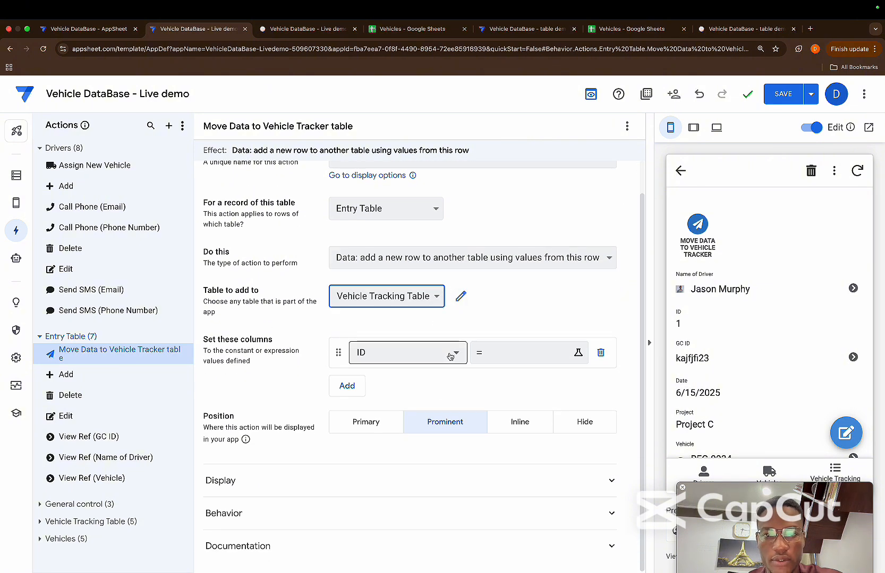
{"action": "left_click", "coordinate": [506, 358]}
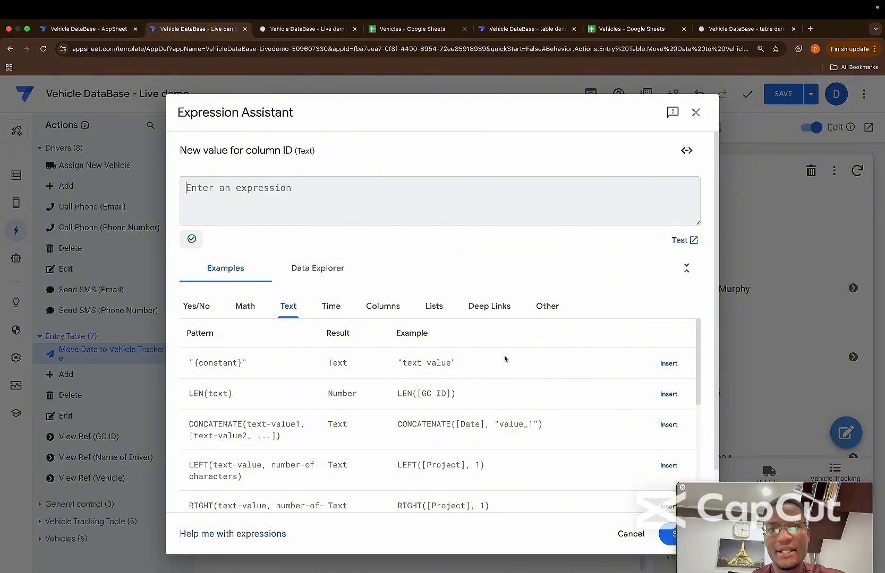
{"action": "left_click", "coordinate": [396, 29]}
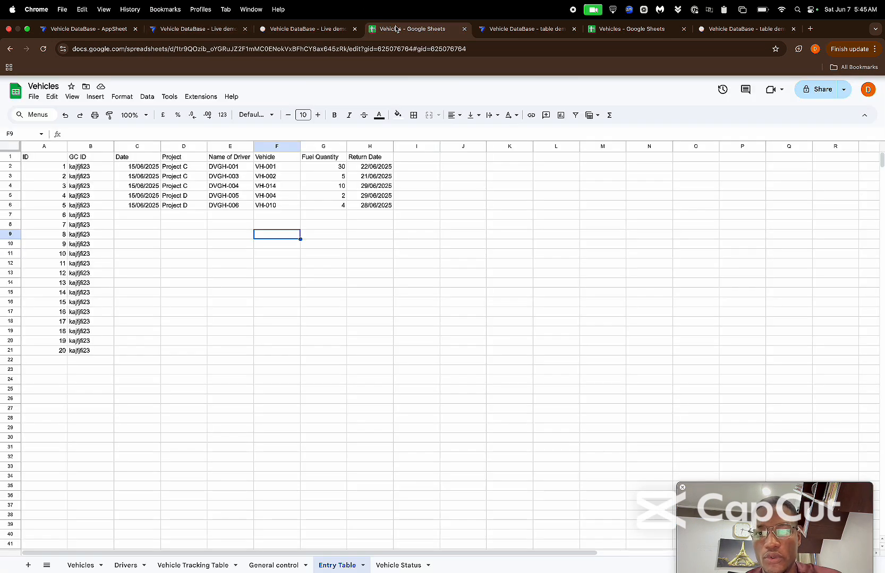
{"action": "left_click", "coordinate": [193, 565]}
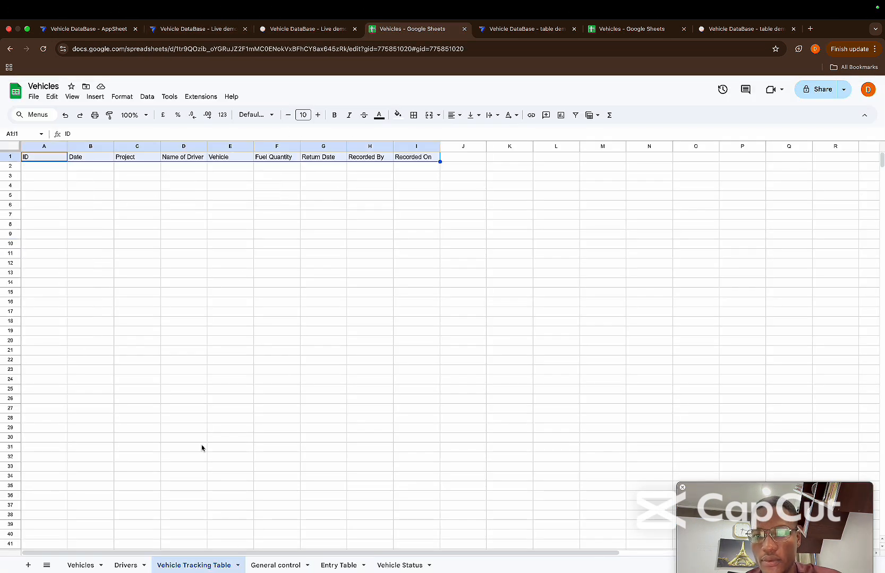
{"action": "left_click", "coordinate": [53, 146]}
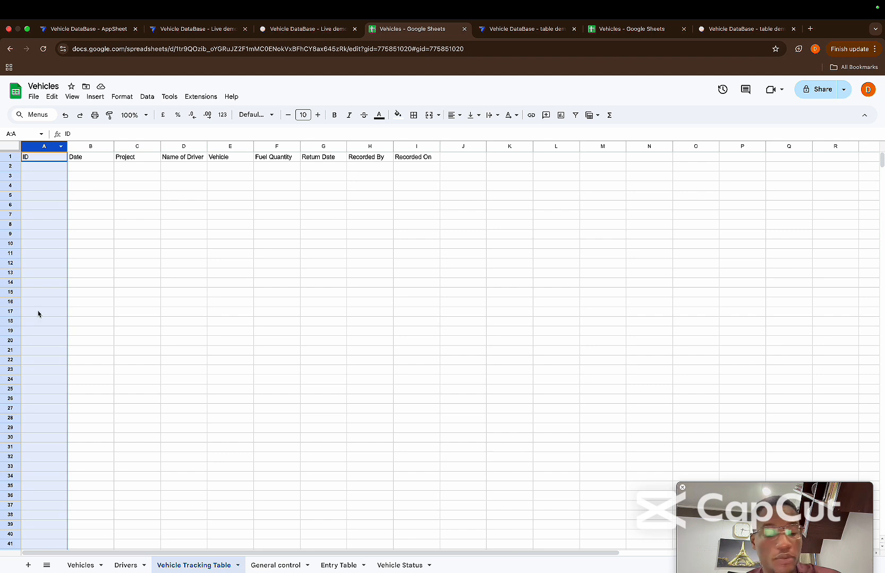
{"action": "left_click", "coordinate": [307, 31]}
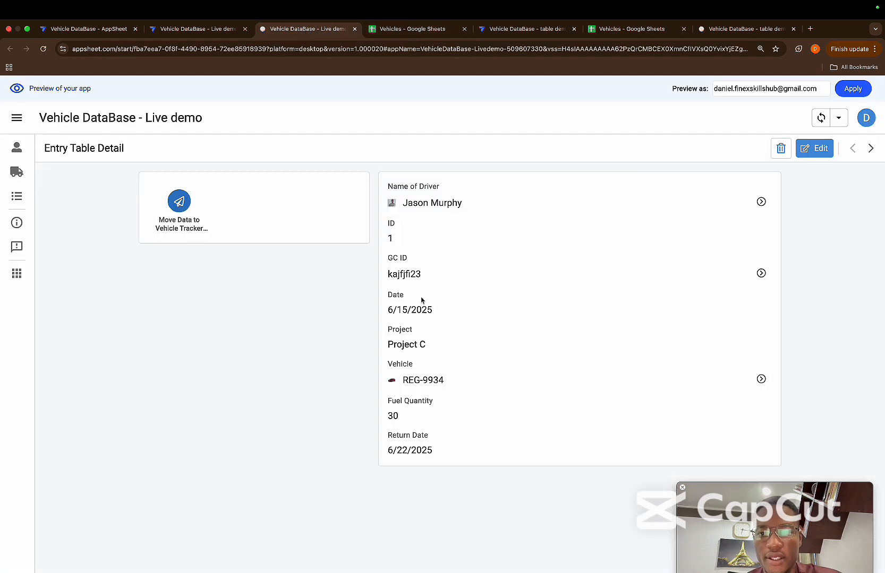
{"action": "left_click", "coordinate": [194, 29]}
{"action": "key", "text": "Escape"}
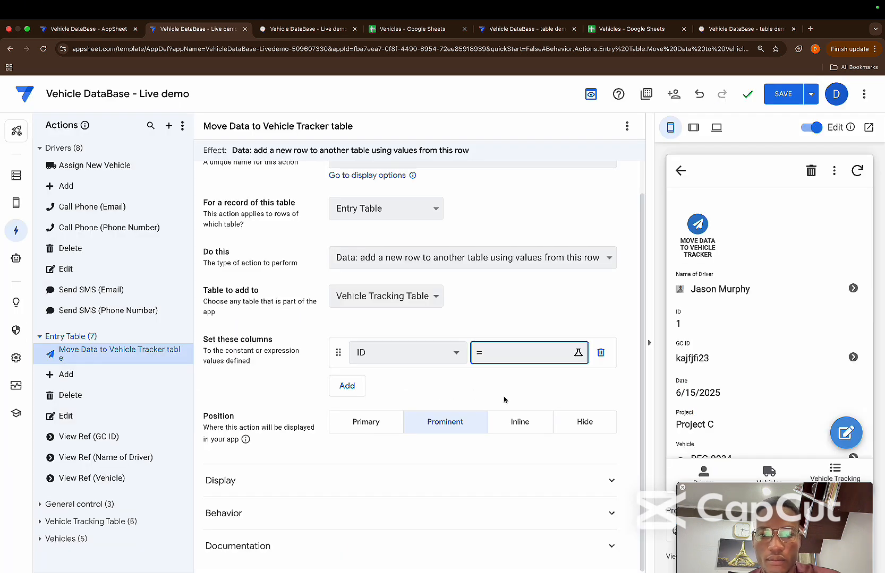
Set the action's ID column to the expression Uniqueid() and save it
{"action": "left_click", "coordinate": [508, 354]}
{"action": "type", "text": "[]"}
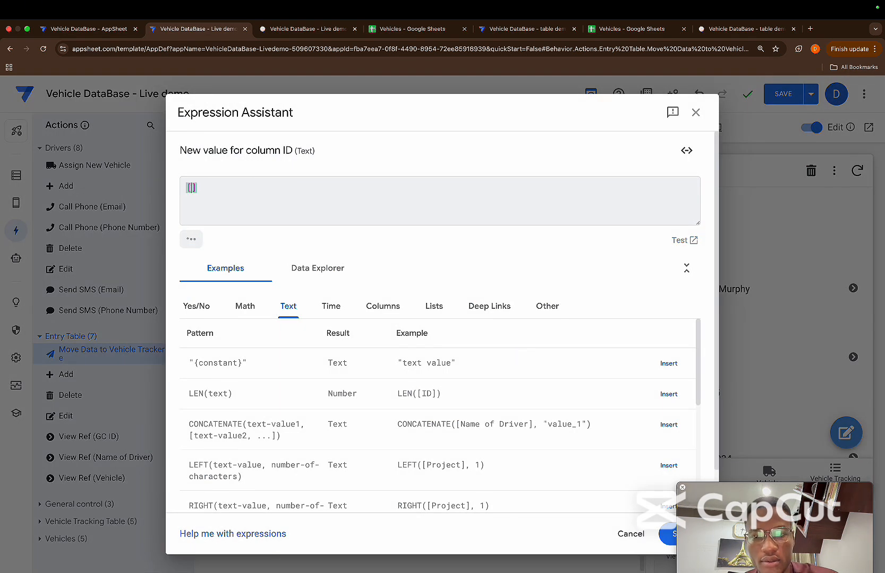
{"action": "key", "text": "BackSpace"}
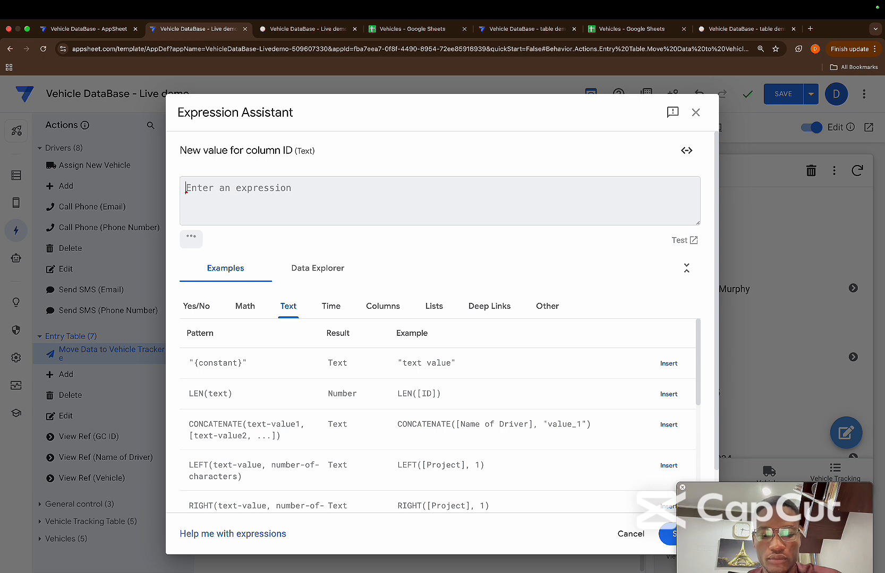
{"action": "type", "text": "Unique"}
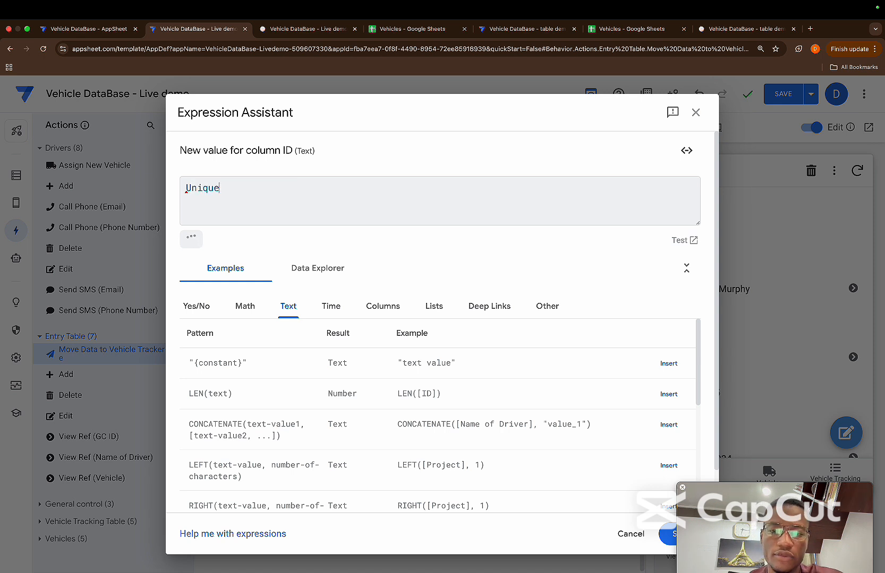
{"action": "type", "text": "id()"}
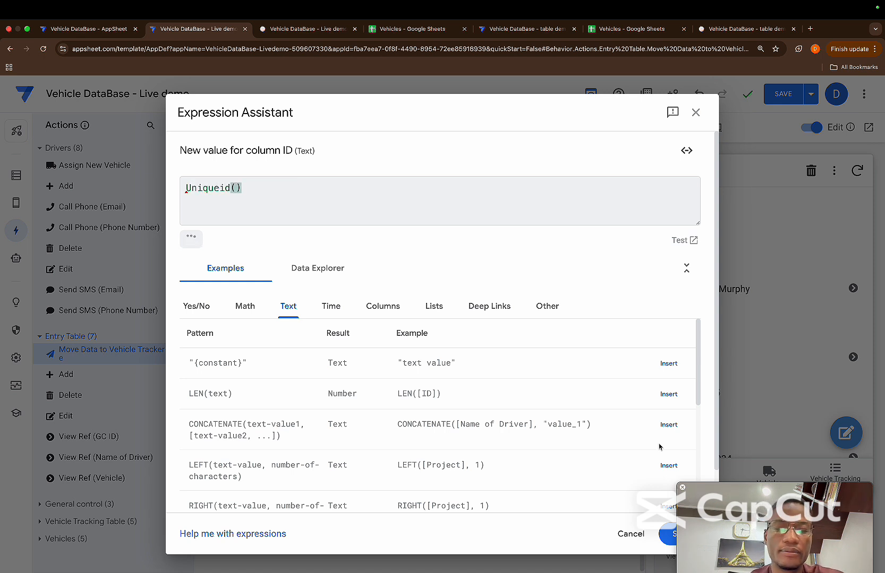
{"action": "left_click", "coordinate": [664, 536]}
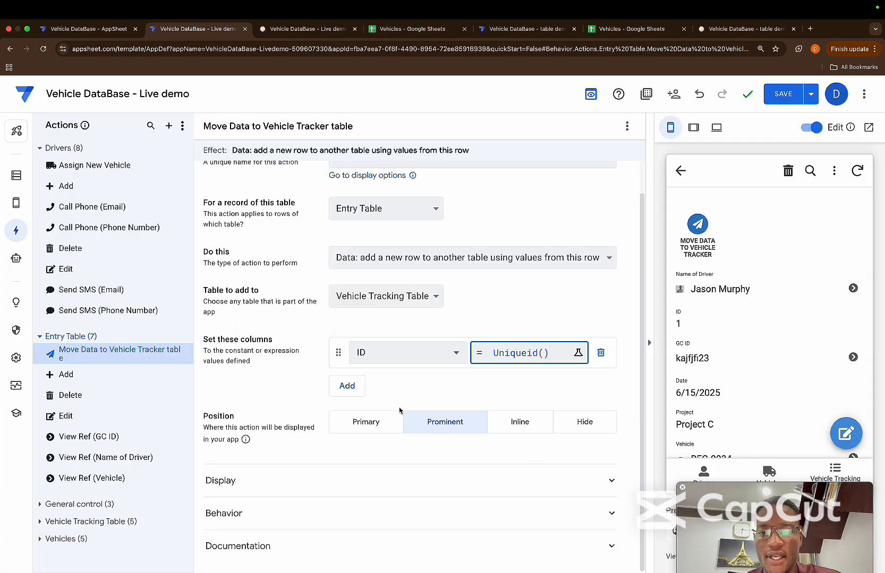
Add the Date column to the action's column mappings with the expression [Date]
{"action": "left_click", "coordinate": [347, 386]}
{"action": "left_click", "coordinate": [389, 387]}
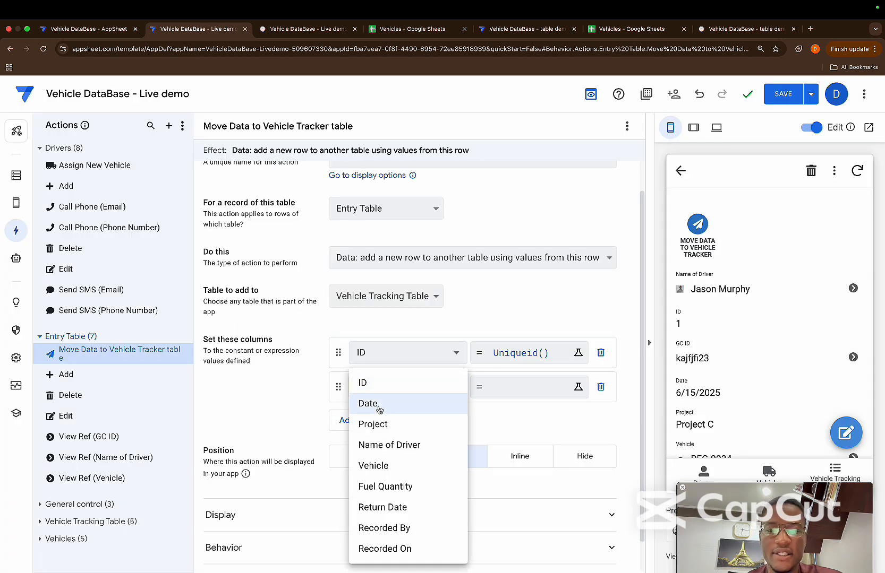
{"action": "left_click", "coordinate": [379, 405]}
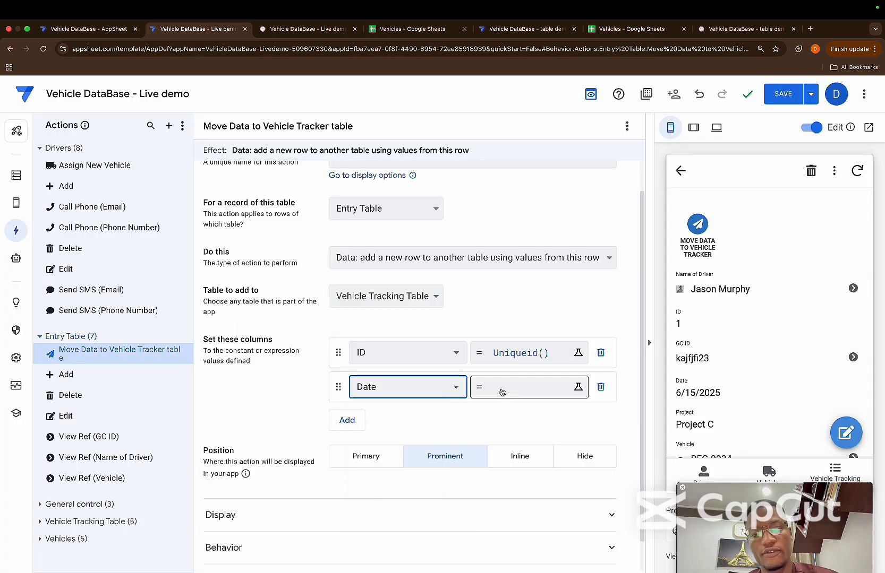
{"action": "left_click", "coordinate": [501, 392]}
{"action": "type", "text": "[da"}
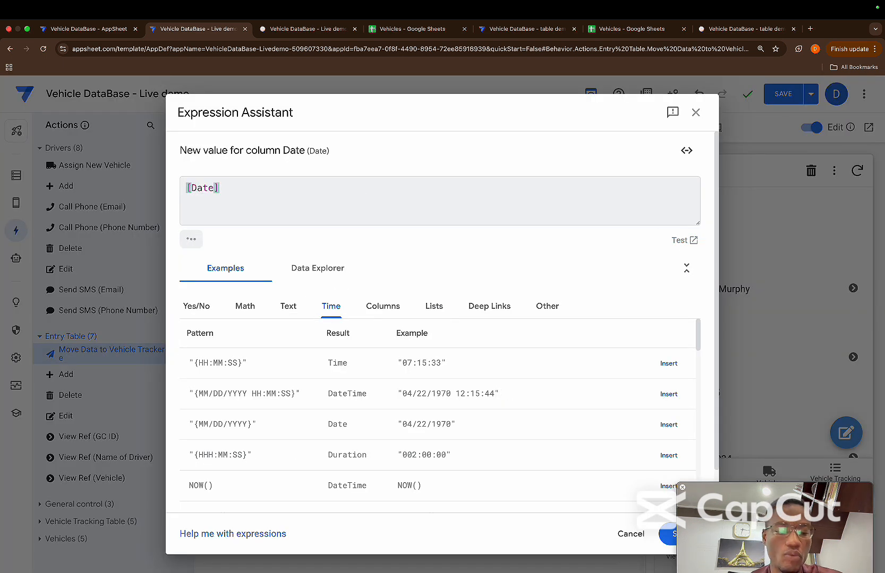
{"action": "left_click", "coordinate": [667, 533]}
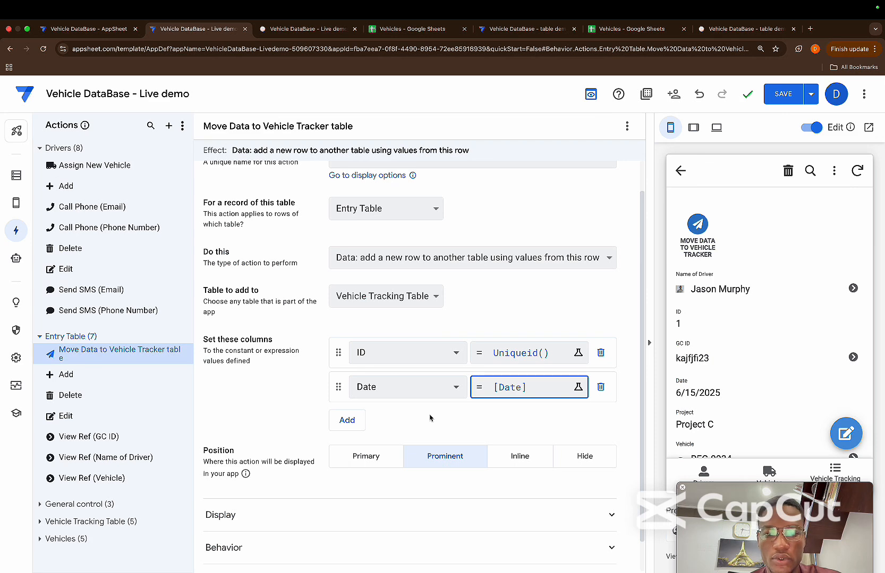
Add a Project column mapping to the action with the expression [Project]
{"action": "left_click", "coordinate": [347, 420]}
{"action": "left_click", "coordinate": [384, 422]}
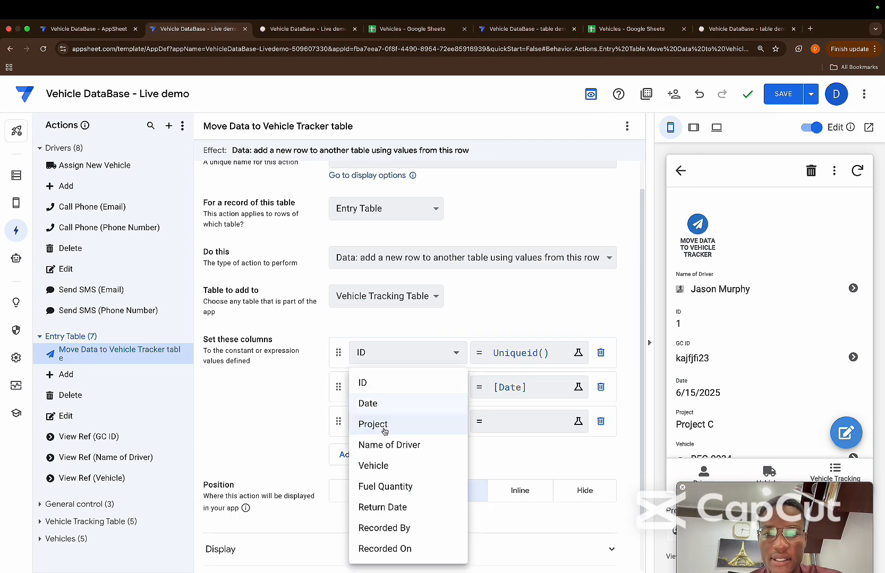
{"action": "left_click", "coordinate": [384, 428]}
{"action": "left_click", "coordinate": [490, 431]}
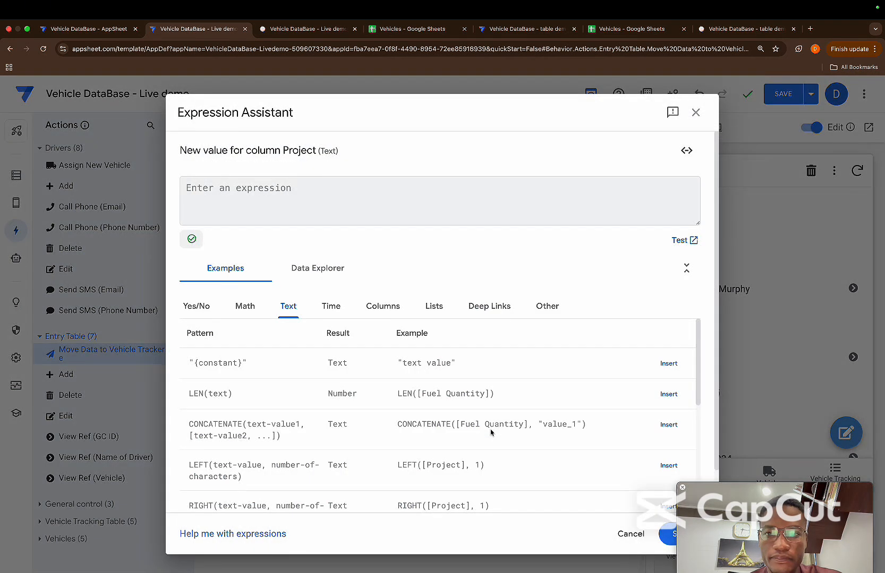
{"action": "type", "text": "["}
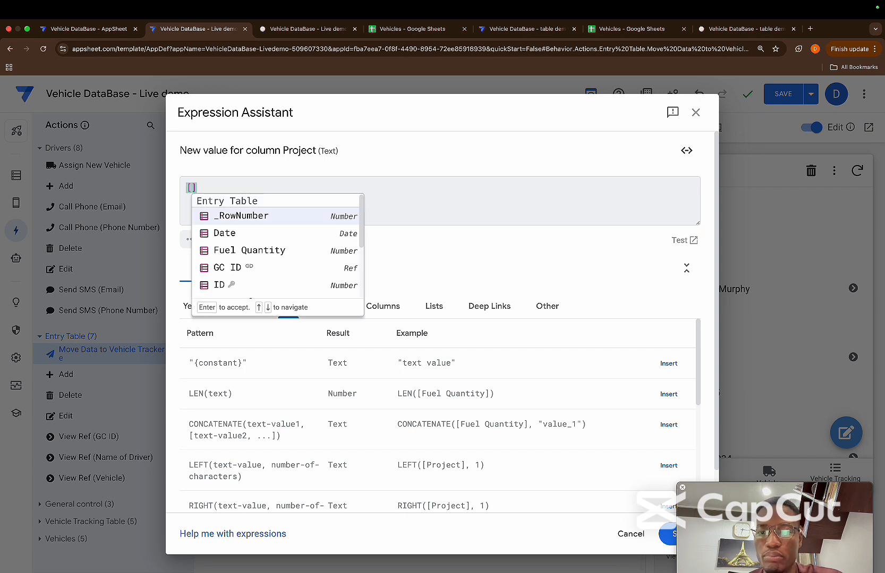
{"action": "type", "text": "pr"}
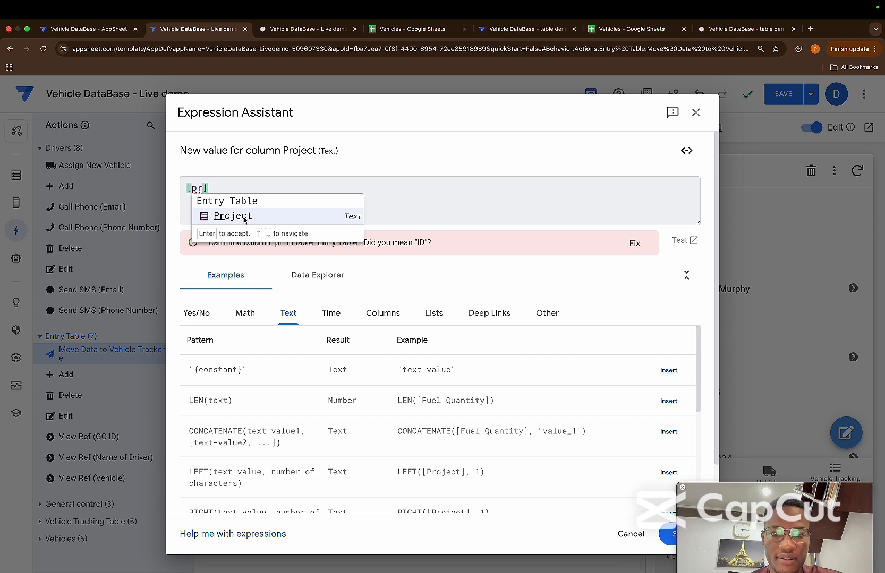
{"action": "left_click", "coordinate": [244, 218]}
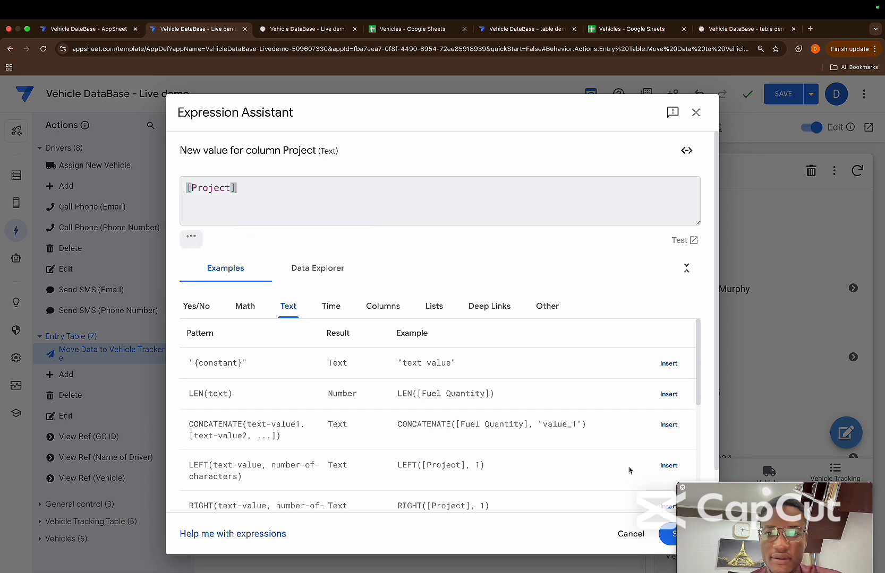
{"action": "left_click", "coordinate": [663, 530]}
Map the target table's Name of Driver column to the Entry Table value [Name of Driver]
{"action": "left_click", "coordinate": [359, 456]}
{"action": "left_click", "coordinate": [389, 457]}
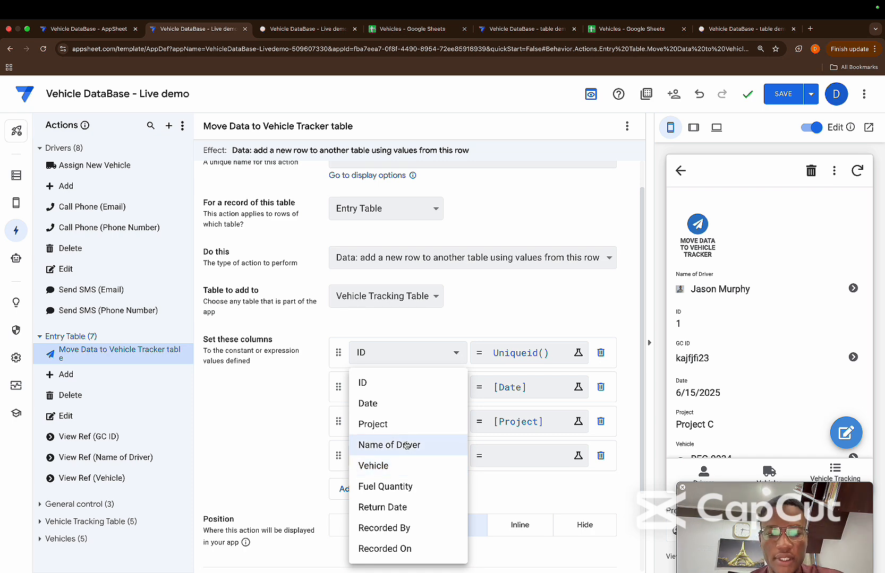
{"action": "left_click", "coordinate": [406, 445]}
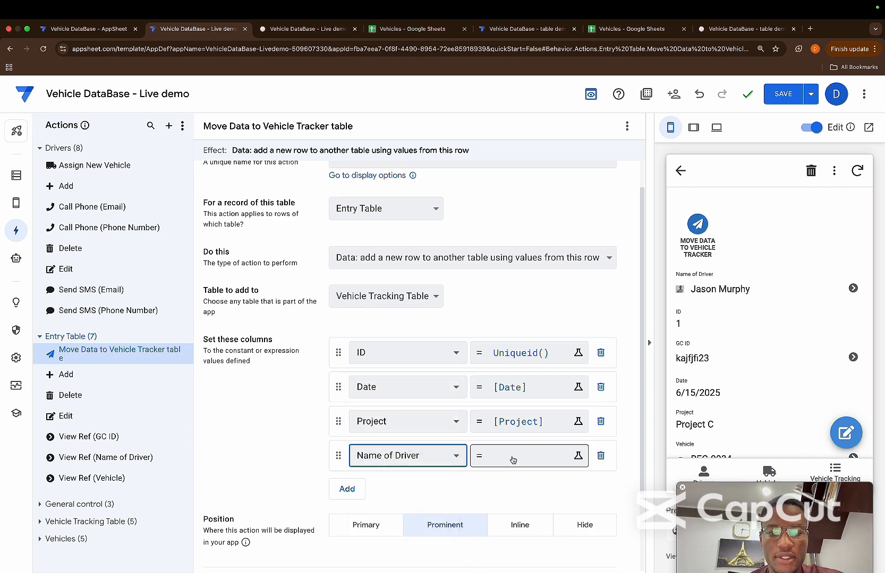
{"action": "left_click", "coordinate": [511, 456]}
{"action": "type", "text": "["}
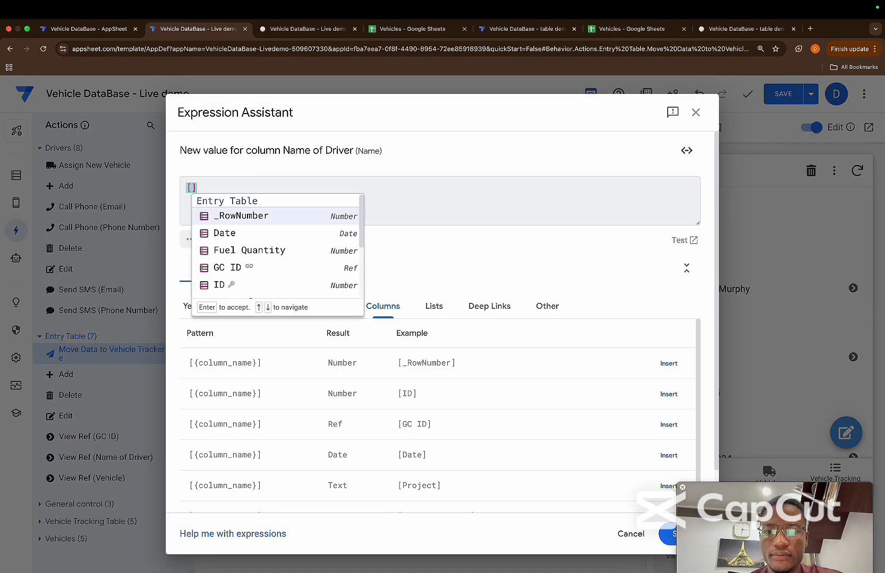
{"action": "scroll", "coordinate": [261, 249], "scroll_direction": "down", "scroll_amount": 3}
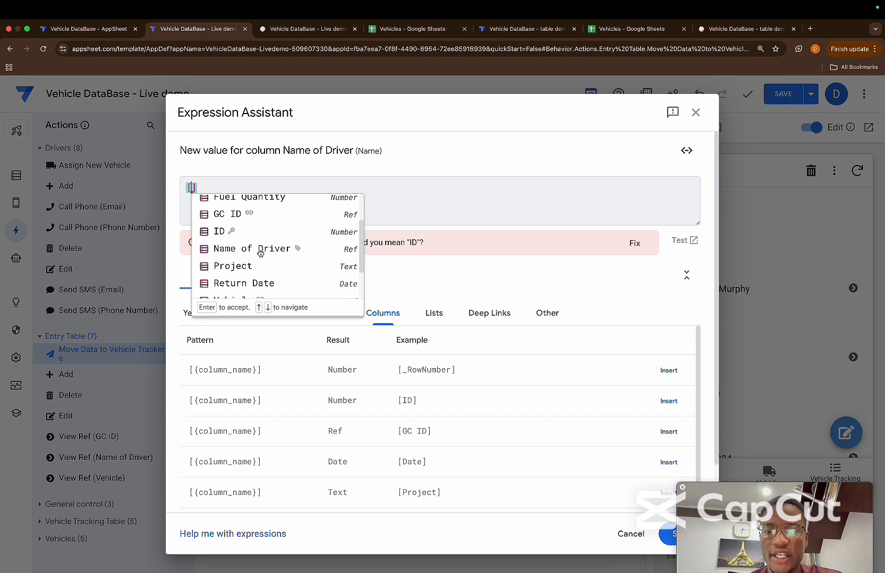
{"action": "left_click", "coordinate": [244, 249]}
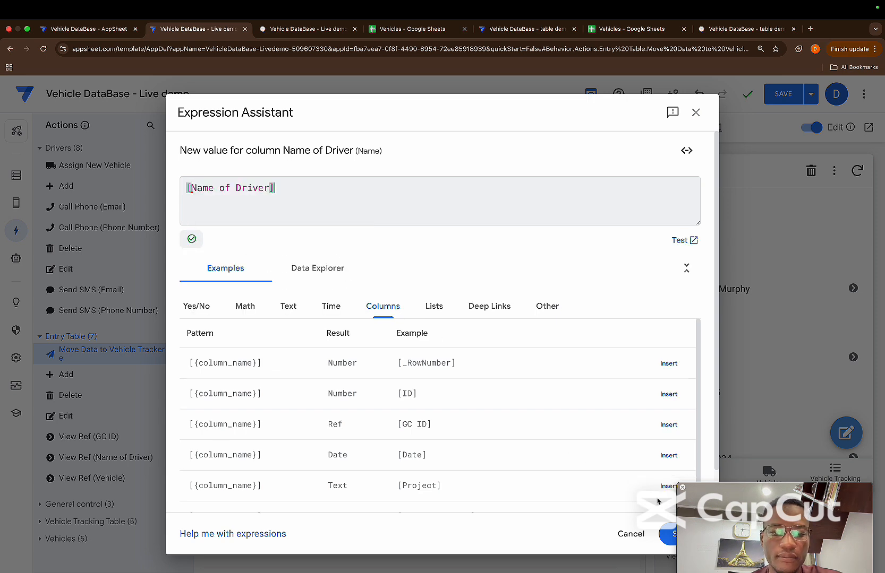
{"action": "left_click", "coordinate": [667, 534]}
Add a mapping for the Vehicle column that takes its value from [Vehicle]
{"action": "left_click", "coordinate": [364, 495]}
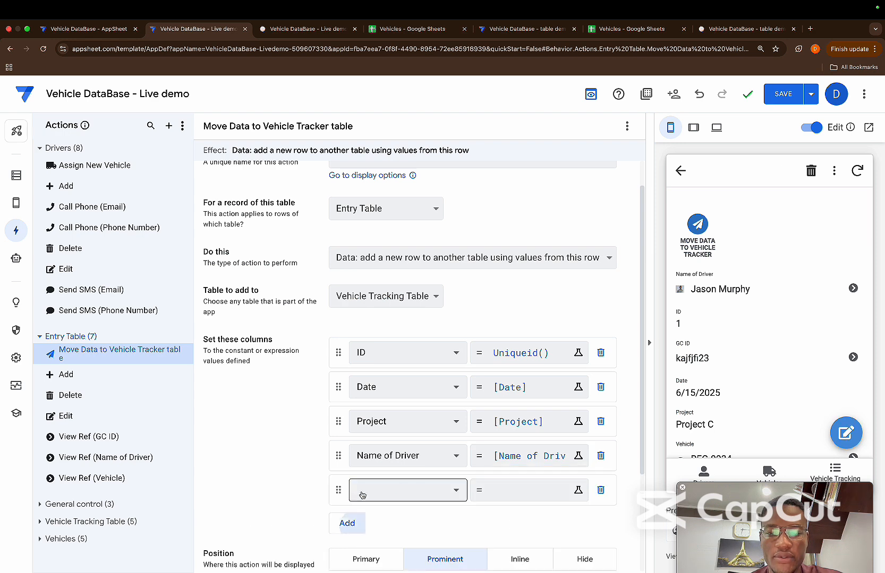
{"action": "left_click", "coordinate": [374, 489]}
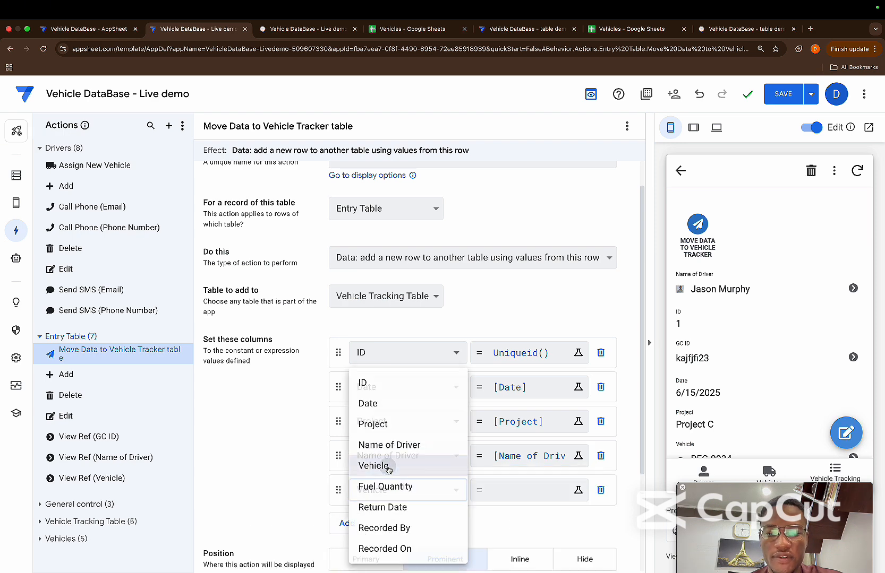
{"action": "left_click", "coordinate": [382, 465]}
{"action": "left_click", "coordinate": [509, 489]}
{"action": "left_click", "coordinate": [250, 181]}
{"action": "type", "text": "[ve"}
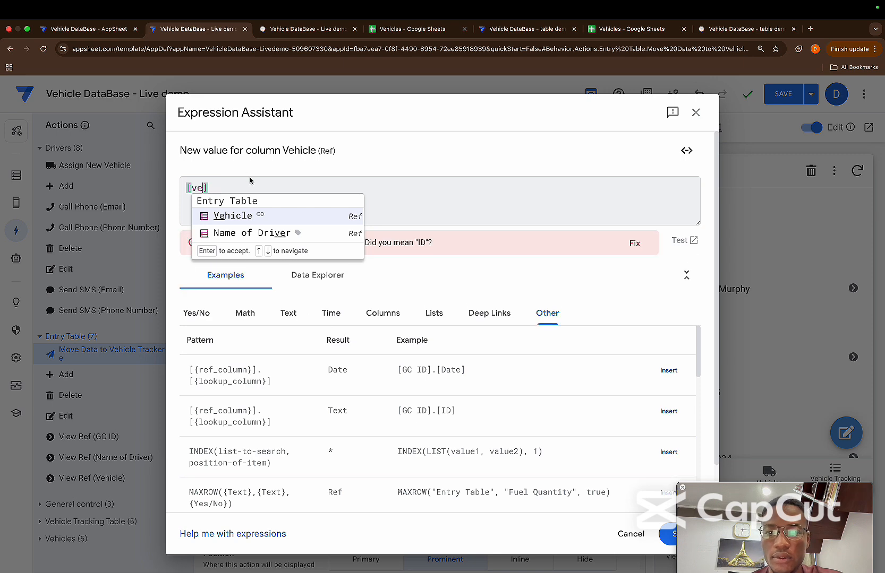
{"action": "left_click", "coordinate": [263, 214]}
{"action": "left_click", "coordinate": [672, 535]}
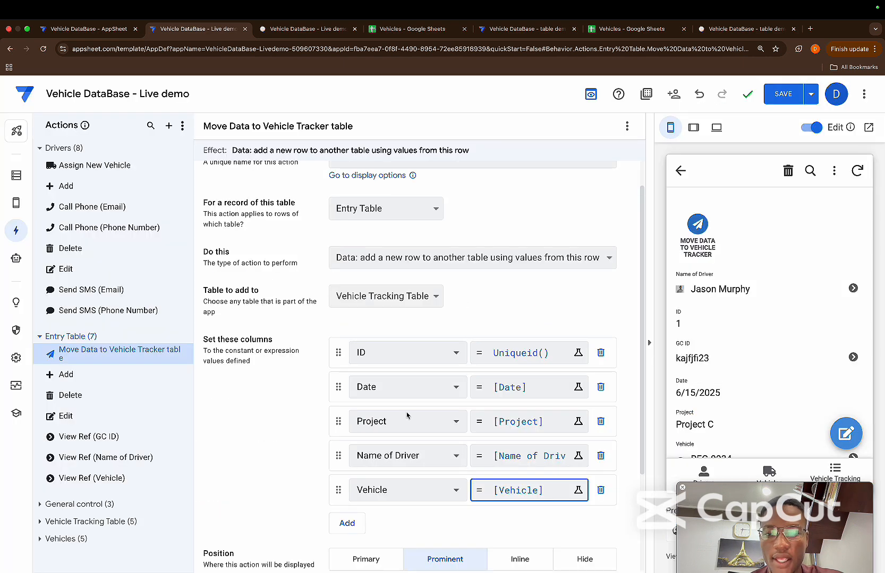
Add the Fuel Quantity column to the mappings and set its value to [Fuel Quantity]
{"action": "left_click", "coordinate": [348, 523]}
{"action": "left_click", "coordinate": [393, 524]}
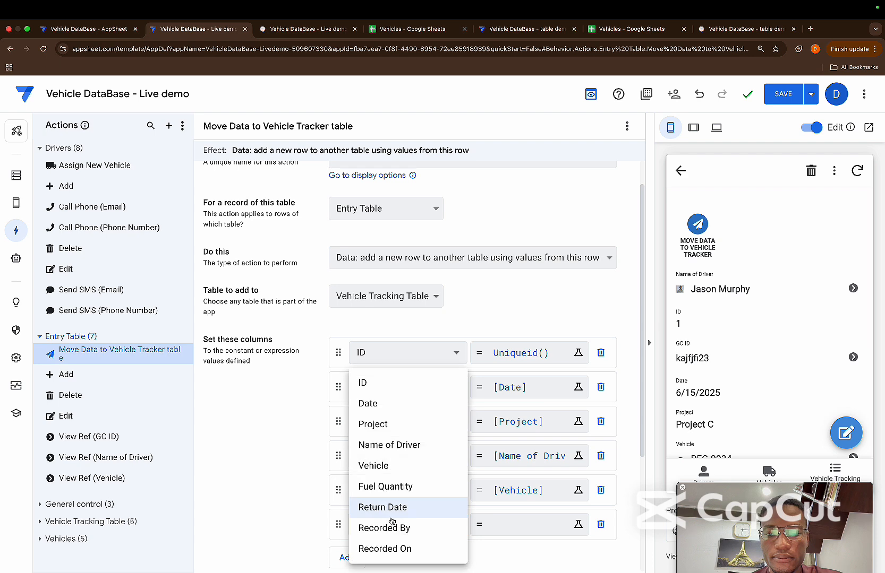
{"action": "left_click", "coordinate": [407, 486]}
{"action": "left_click", "coordinate": [488, 522]}
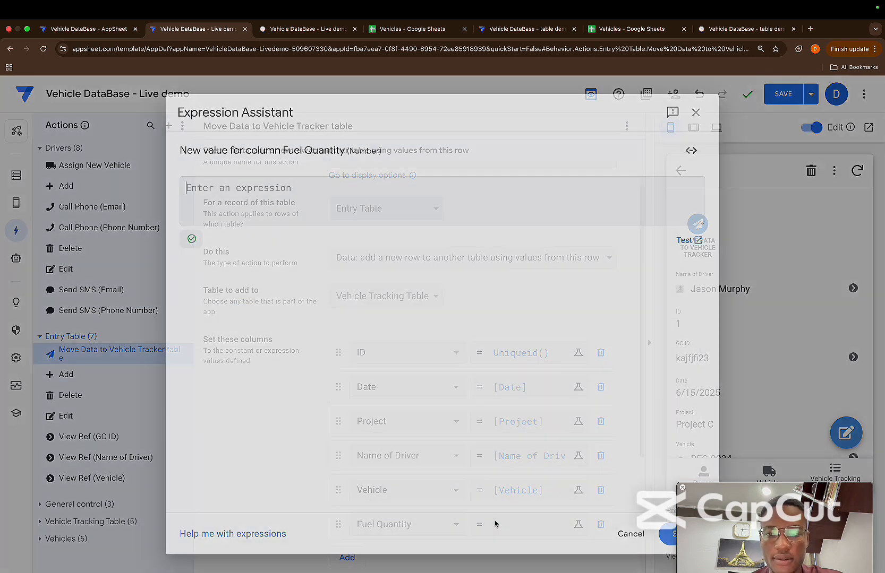
{"action": "type", "text": "[fuq"}
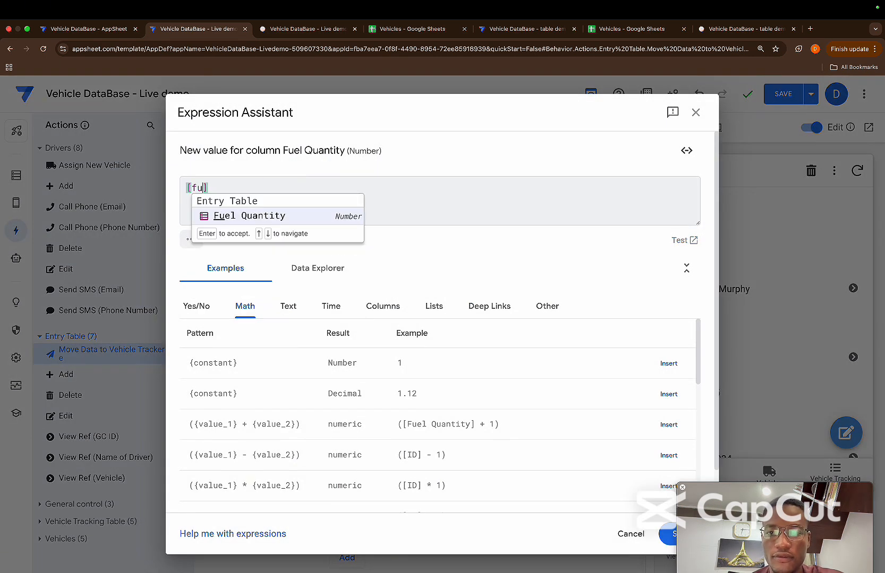
{"action": "key", "text": "BackSpace"}
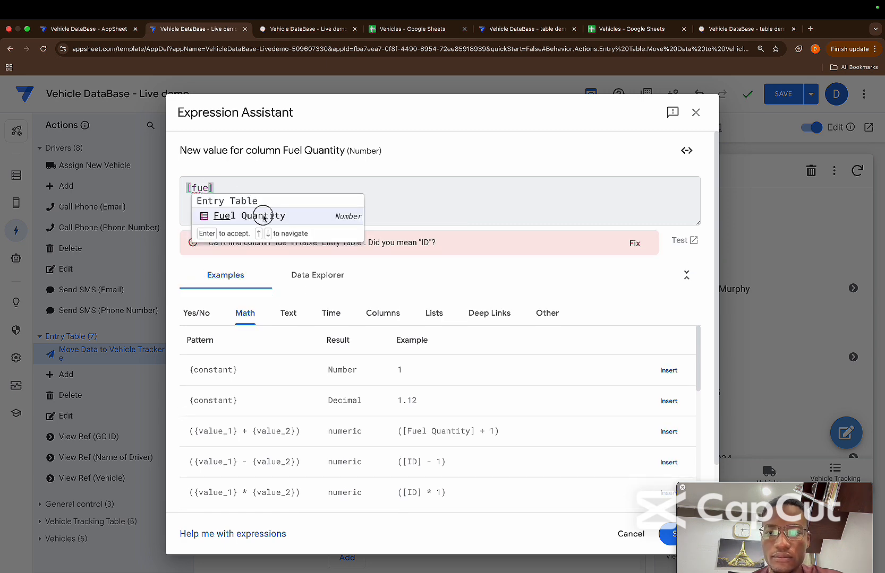
{"action": "left_click", "coordinate": [261, 217]}
{"action": "left_click", "coordinate": [664, 536]}
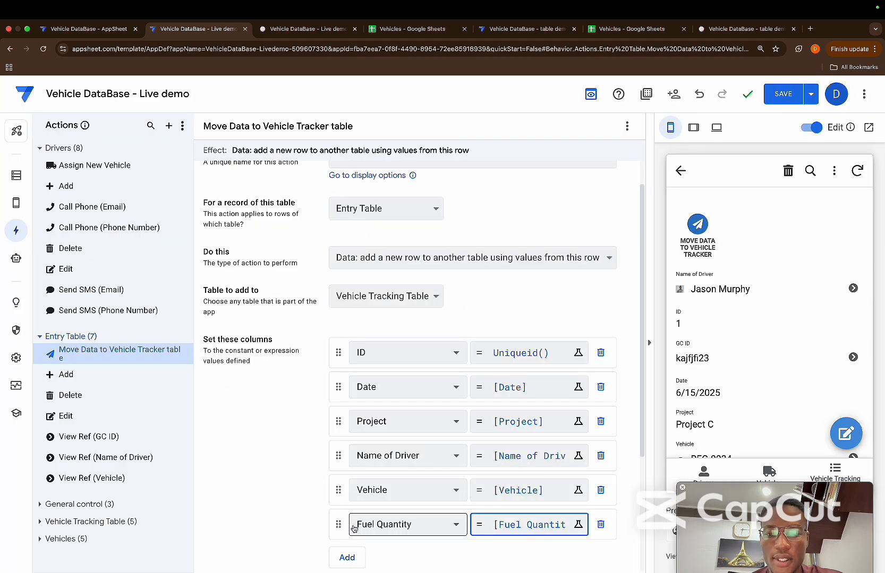
Add a Return Date column mapping to the action with the expression [Return Date]
{"action": "left_click", "coordinate": [348, 556]}
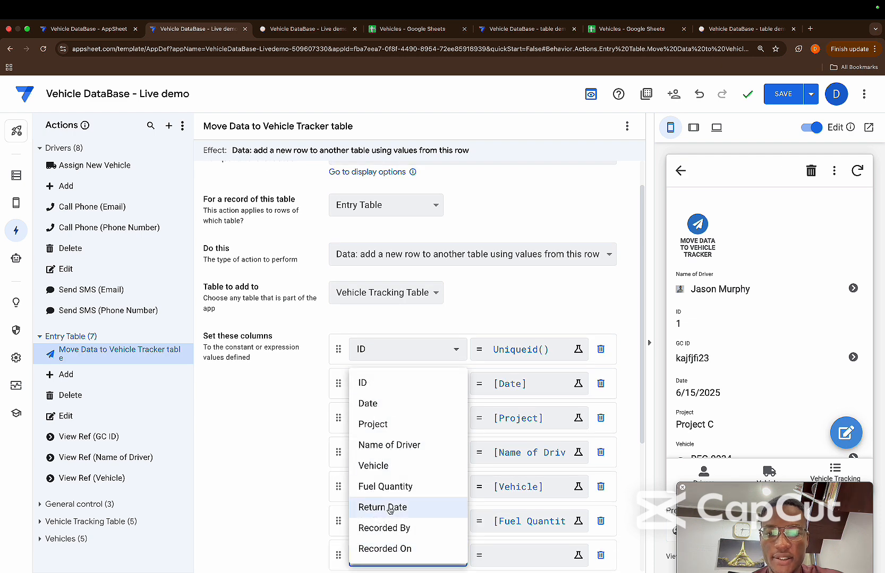
{"action": "left_click", "coordinate": [387, 507]}
{"action": "left_click", "coordinate": [493, 549]}
{"action": "type", "text": "["}
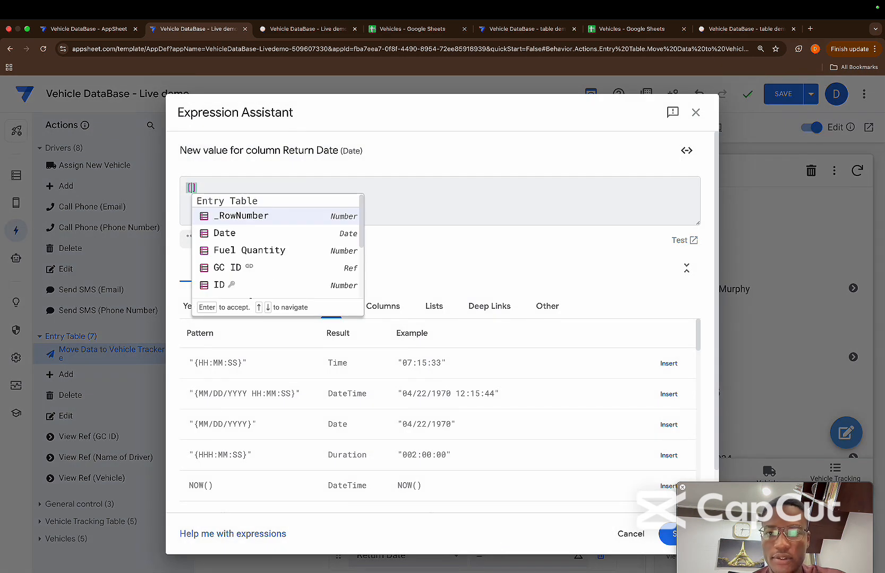
{"action": "type", "text": "Re"}
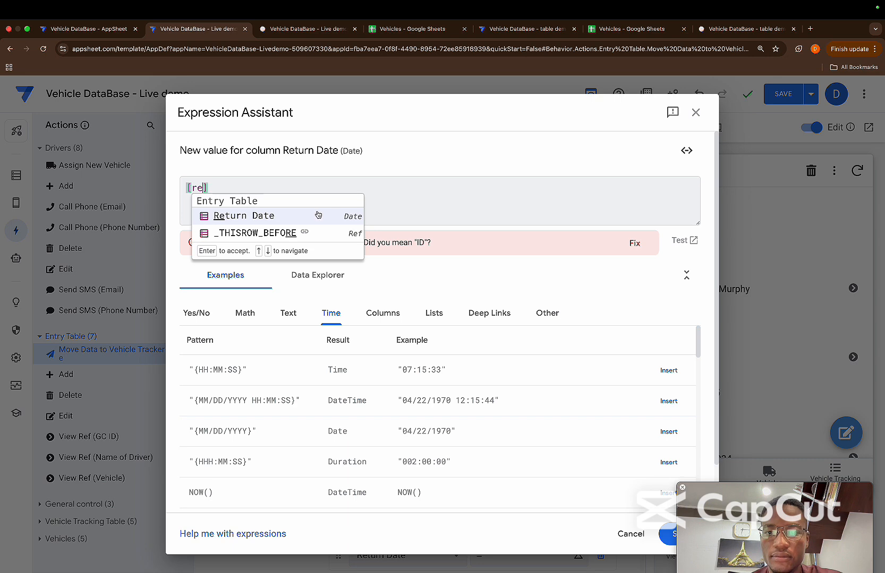
{"action": "key", "text": "Return"}
{"action": "left_click", "coordinate": [667, 534]}
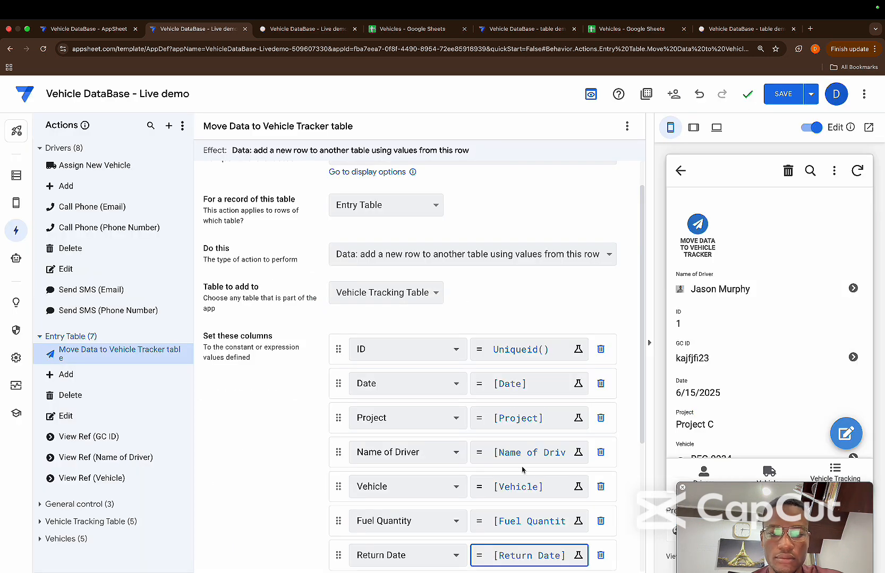
Add a mapping for the Recorded By column and open its value expression for editing
{"action": "scroll", "coordinate": [379, 420], "scroll_direction": "down", "scroll_amount": 3}
{"action": "left_click", "coordinate": [348, 419]}
{"action": "left_click", "coordinate": [375, 421]}
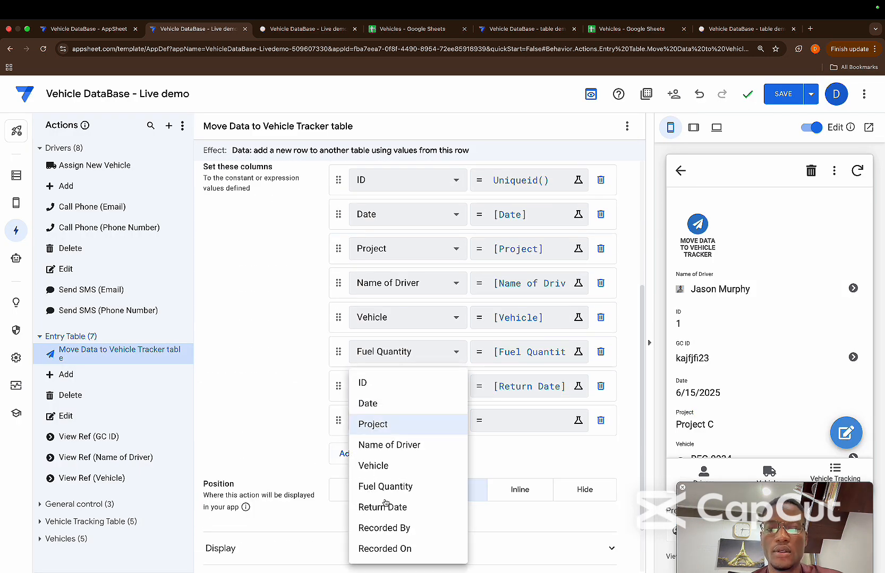
{"action": "left_click", "coordinate": [382, 529]}
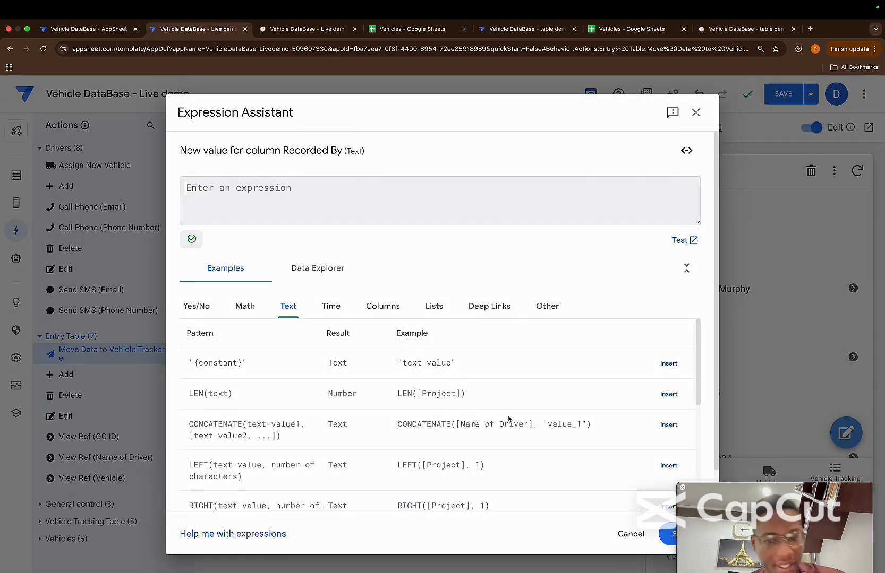
{"action": "left_click", "coordinate": [508, 420]}
{"action": "type", "text": "["}
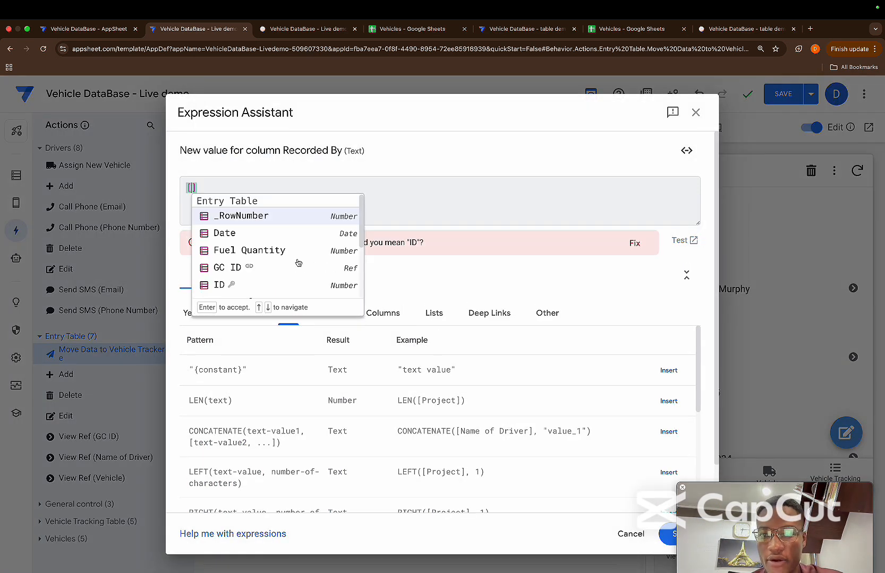
{"action": "scroll", "coordinate": [298, 263], "scroll_direction": "down", "scroll_amount": 3}
{"action": "scroll", "coordinate": [297, 263], "scroll_direction": "up", "scroll_amount": 3}
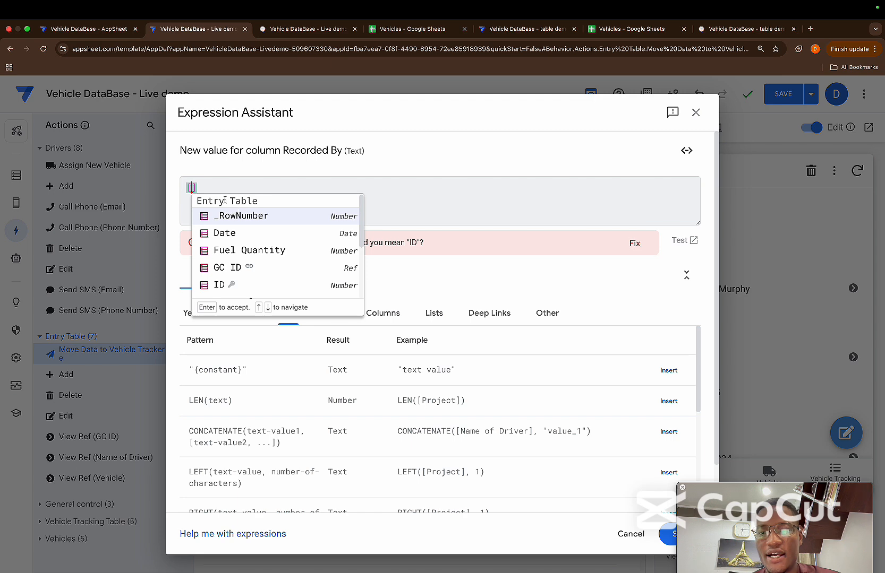
{"action": "key", "text": "Escape"}
{"action": "key", "text": "Escape"}
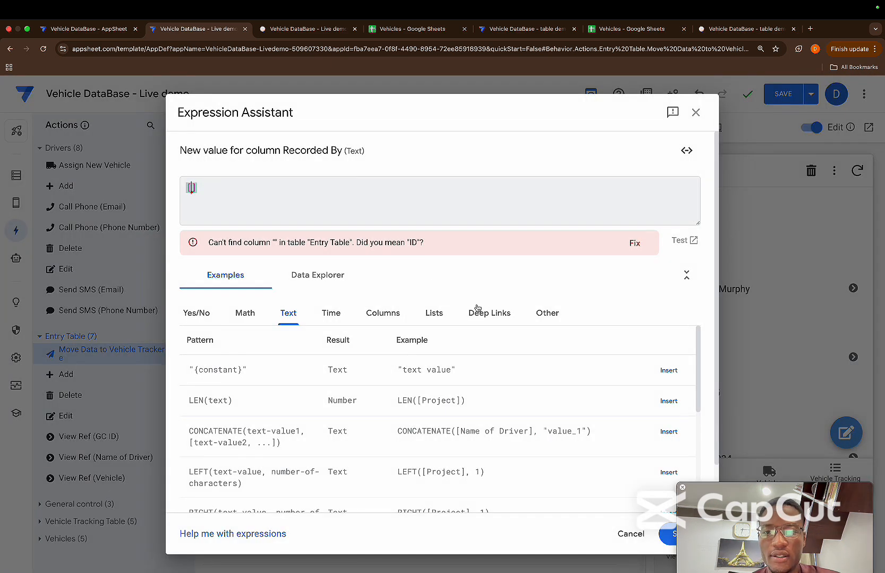
{"action": "key", "text": "BackSpace"}
{"action": "key", "text": "BackSpace"}
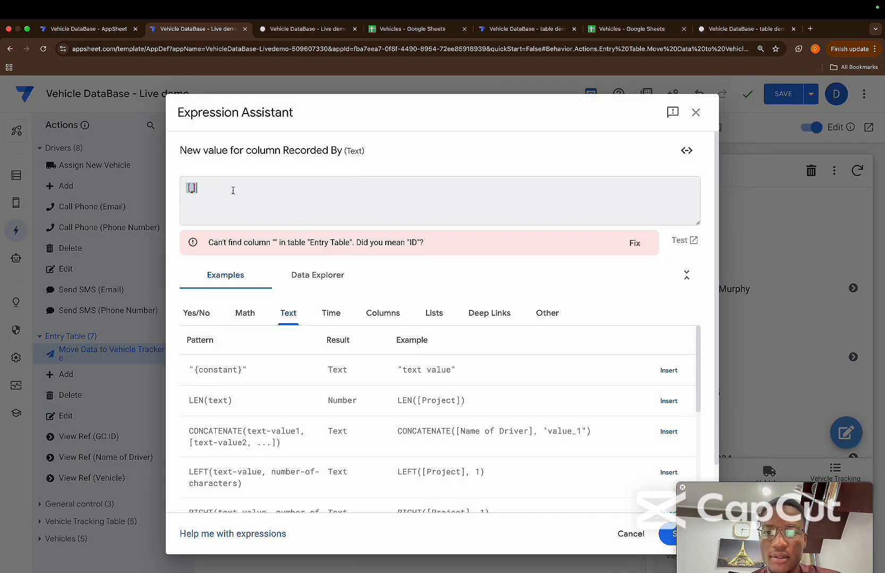
Set the Recorded By value to the expression useremail() and save it
{"action": "type", "text": "usre"}
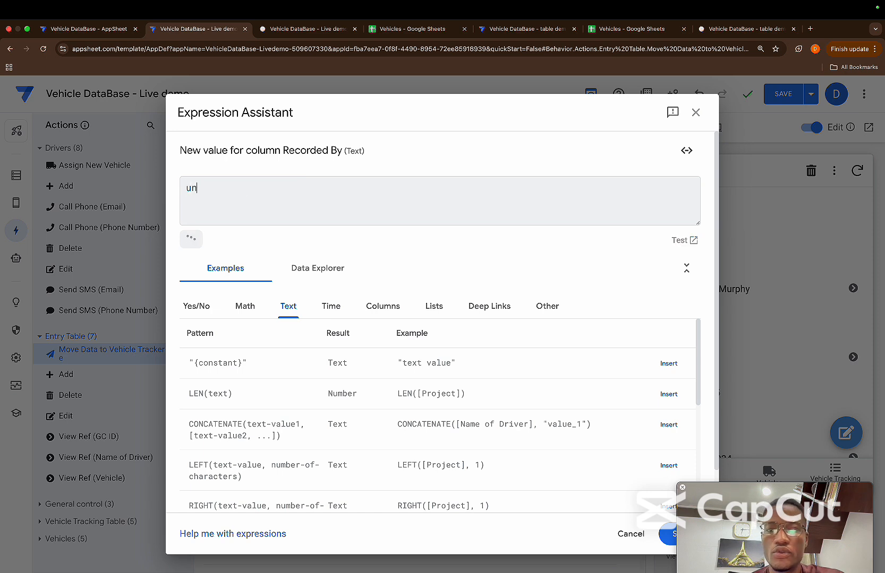
{"action": "key", "text": "BackSpace"}
{"action": "key", "text": "BackSpace"}
{"action": "type", "text": "erema"}
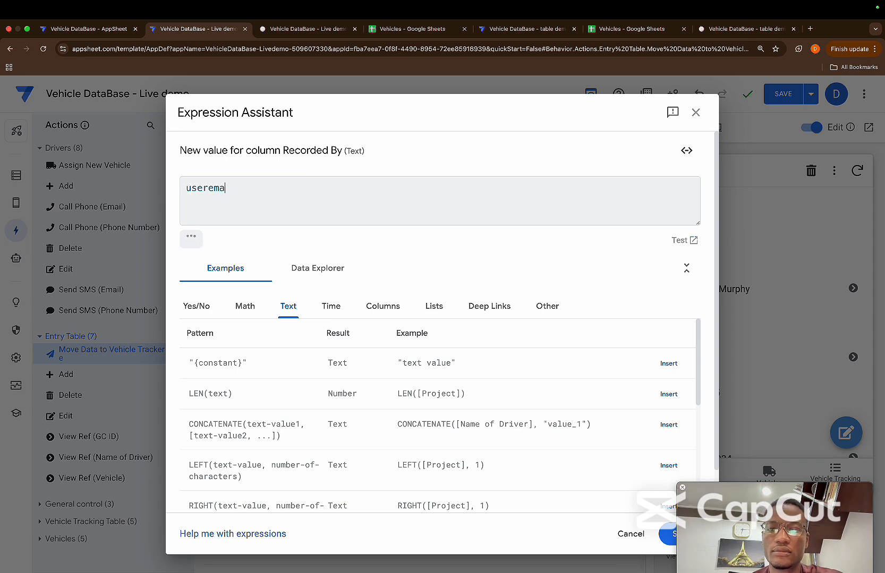
{"action": "type", "text": "il()"}
{"action": "left_click", "coordinate": [667, 535]}
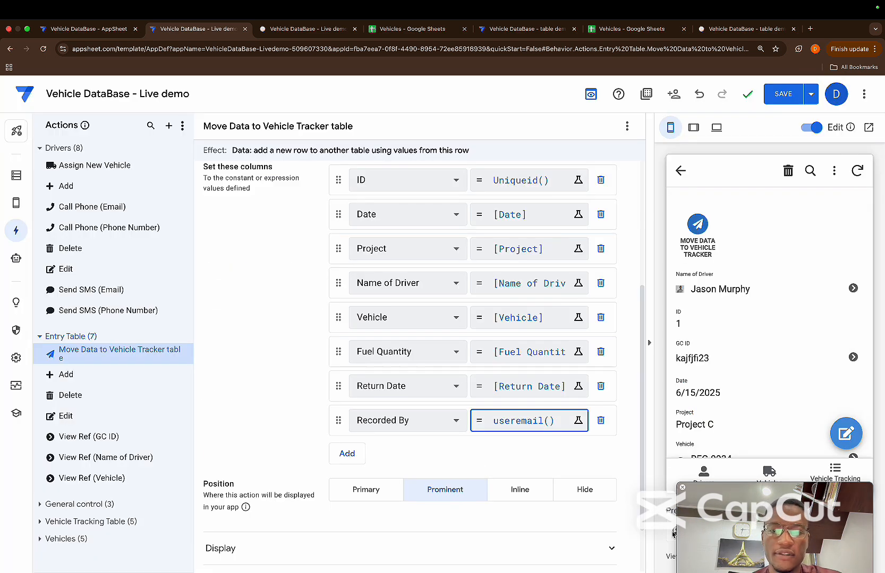
Add the Recorded On column to the action's mappings and set its value to NOW()
{"action": "left_click", "coordinate": [348, 452]}
{"action": "left_click", "coordinate": [375, 455]}
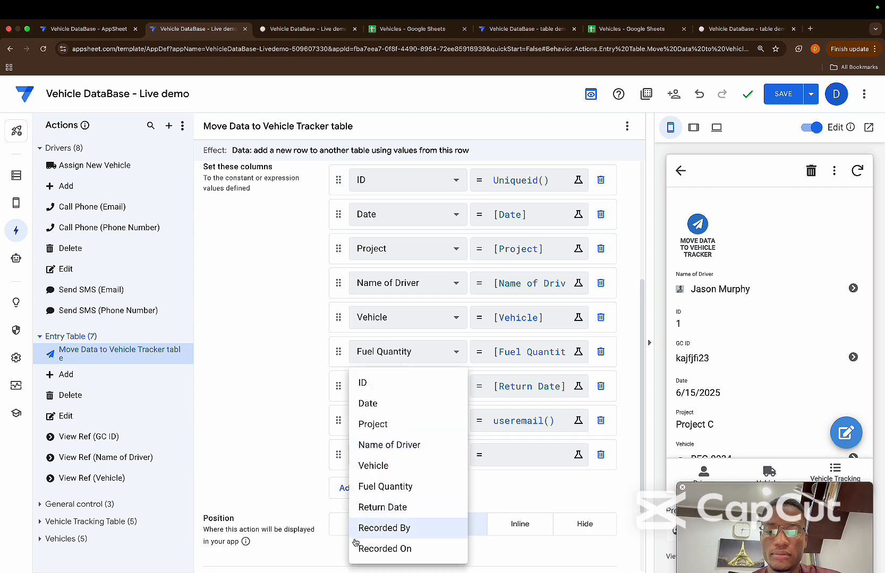
{"action": "left_click", "coordinate": [372, 546]}
{"action": "left_click", "coordinate": [512, 456]}
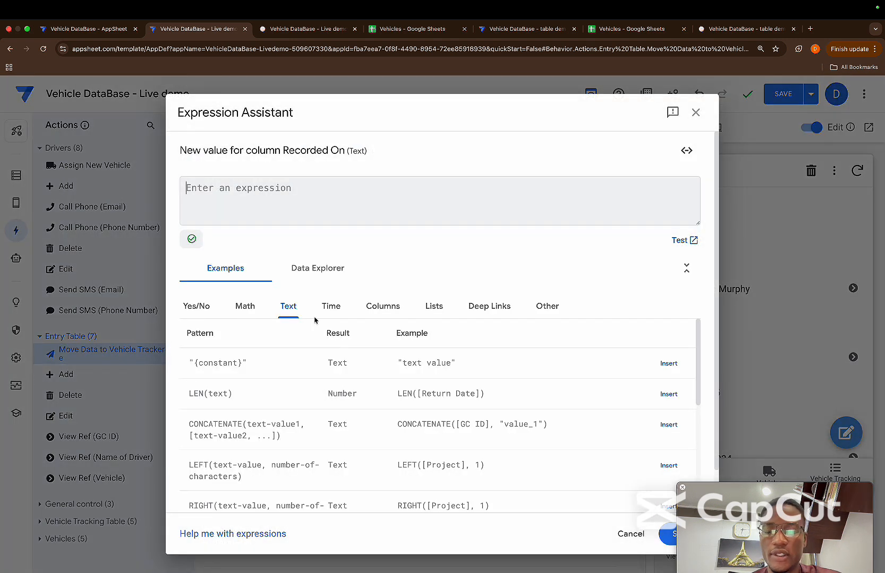
{"action": "type", "text": "NOW"}
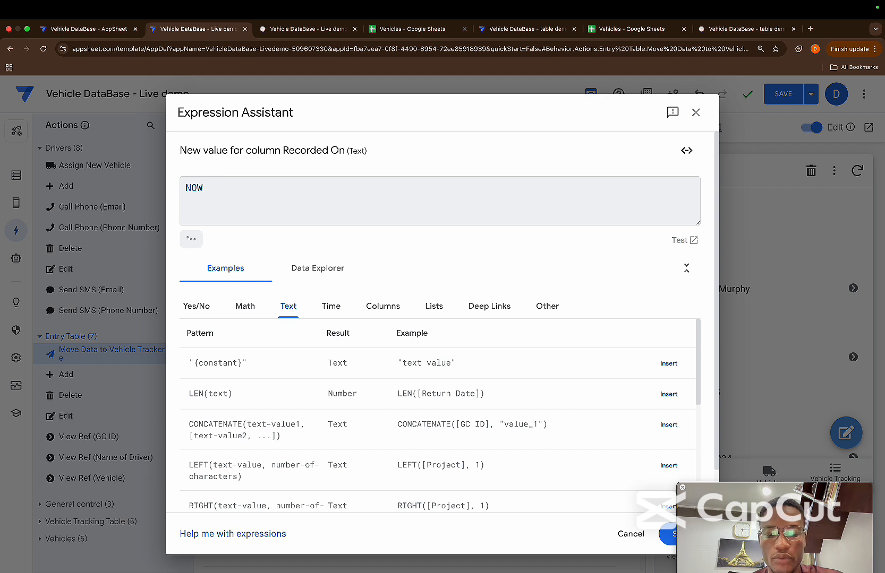
{"action": "type", "text": "()"}
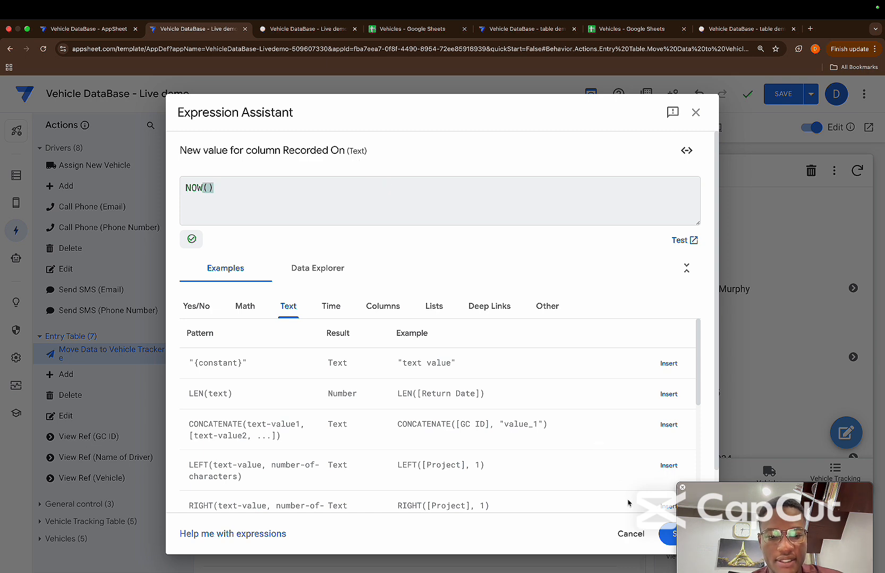
{"action": "left_click", "coordinate": [666, 535]}
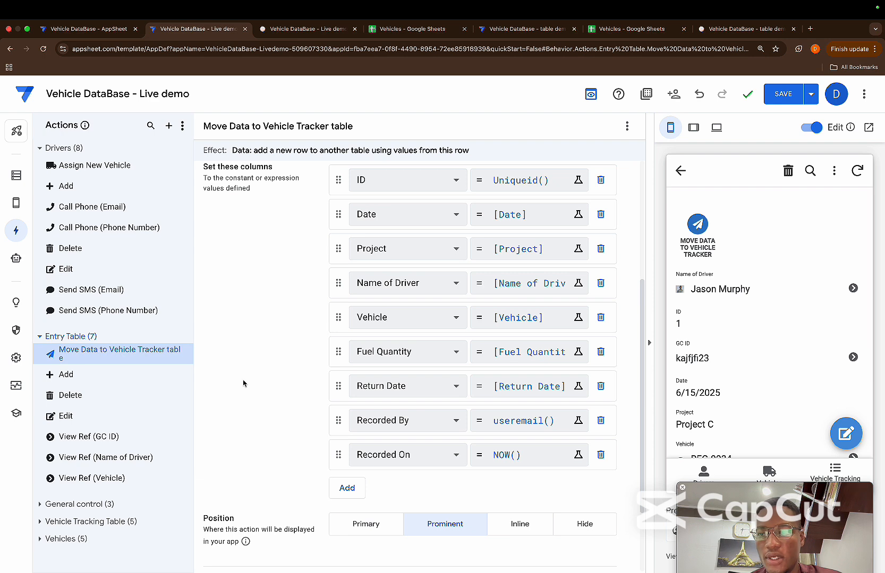
Change the data type of the Recorded On column in the Vehicle Tracking Table to DateTime
{"action": "left_click", "coordinate": [16, 176]}
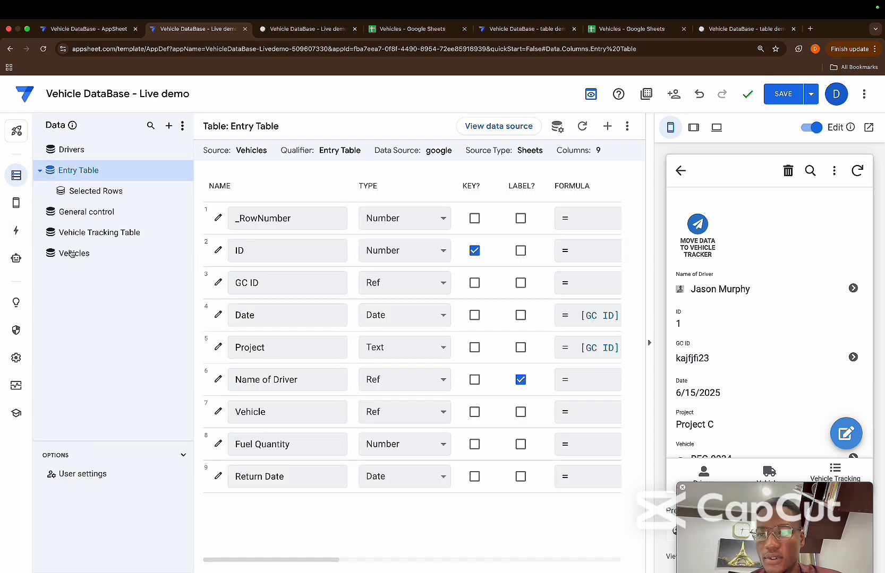
{"action": "left_click", "coordinate": [89, 239]}
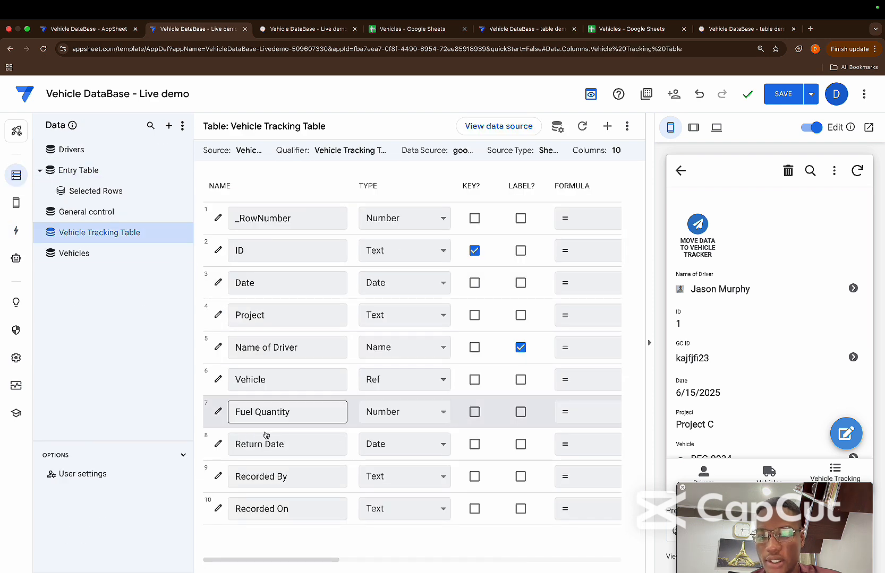
{"action": "left_click", "coordinate": [393, 510]}
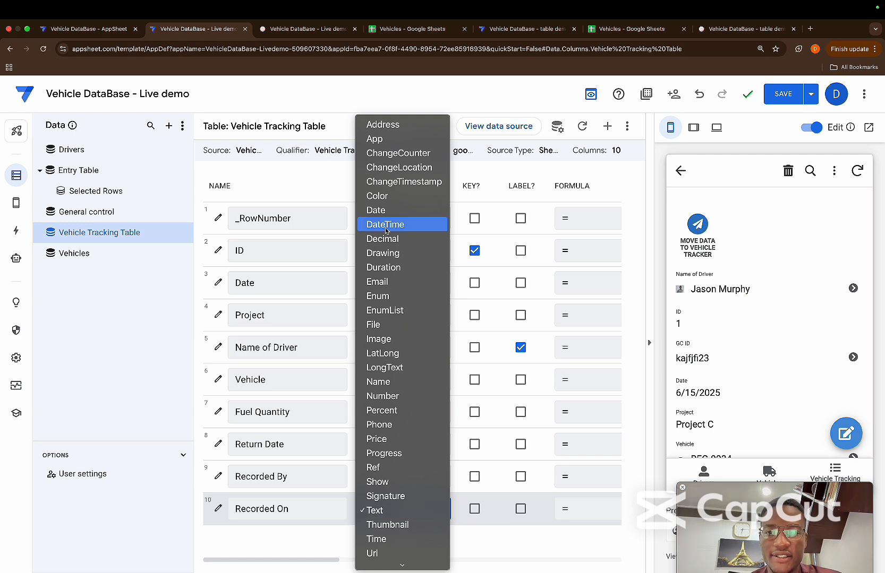
{"action": "left_click", "coordinate": [420, 223]}
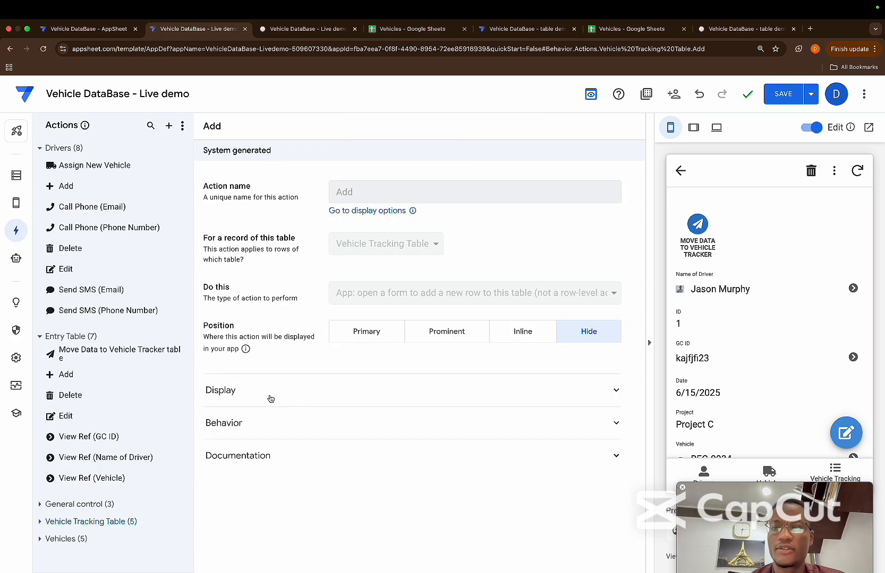
Set the position of the Move Data to Vehicle Tracker table action to Hide
{"action": "left_click", "coordinate": [114, 352]}
{"action": "scroll", "coordinate": [521, 433], "scroll_direction": "down", "scroll_amount": 5}
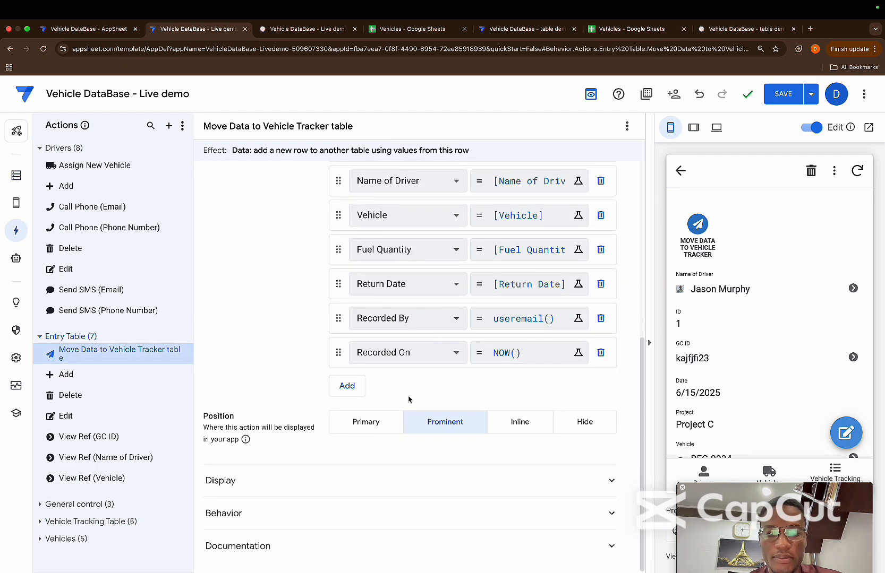
{"action": "left_click", "coordinate": [582, 422]}
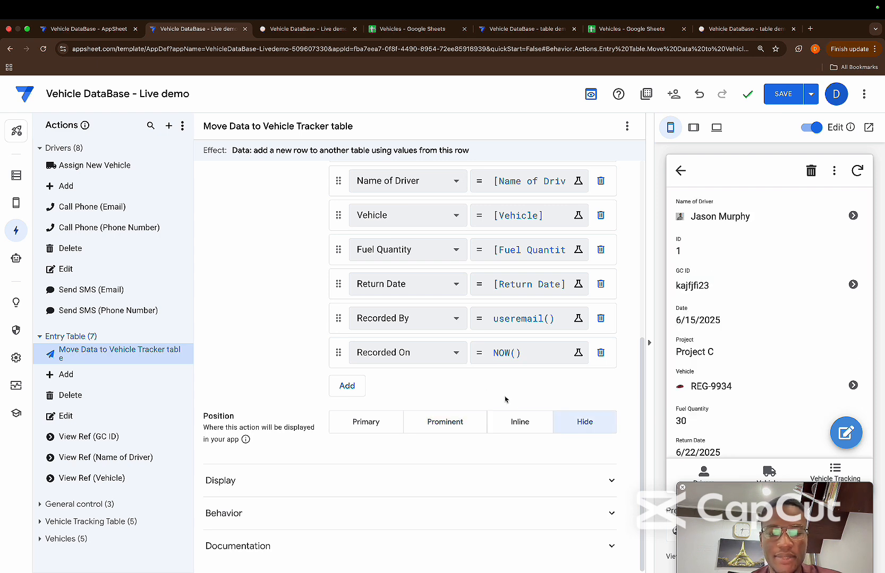
{"action": "scroll", "coordinate": [505, 399], "scroll_direction": "up", "scroll_amount": 3}
{"action": "scroll", "coordinate": [505, 400], "scroll_direction": "up", "scroll_amount": 3}
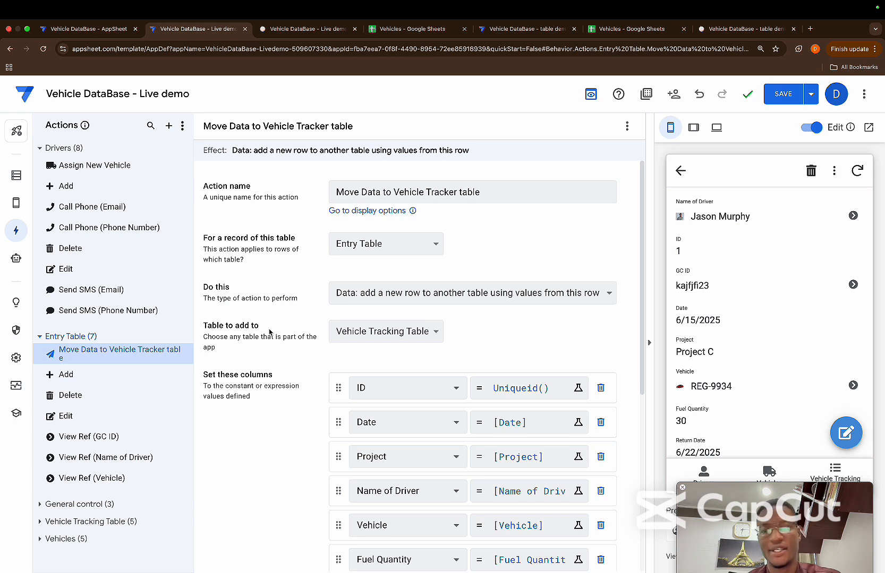
Create a new Entry Table action named Clear Entry Table that sets the values of some columns in this row
{"action": "left_click", "coordinate": [181, 338]}
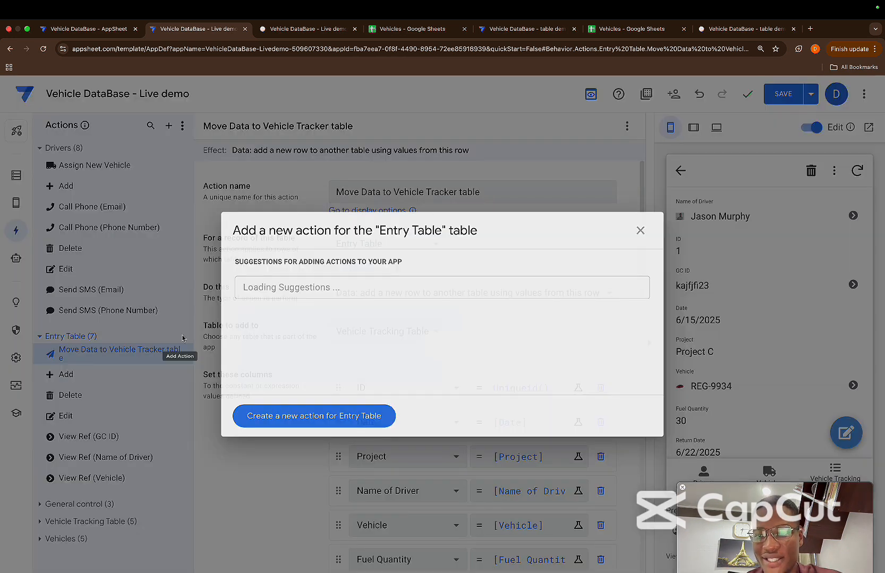
{"action": "left_click", "coordinate": [287, 416]}
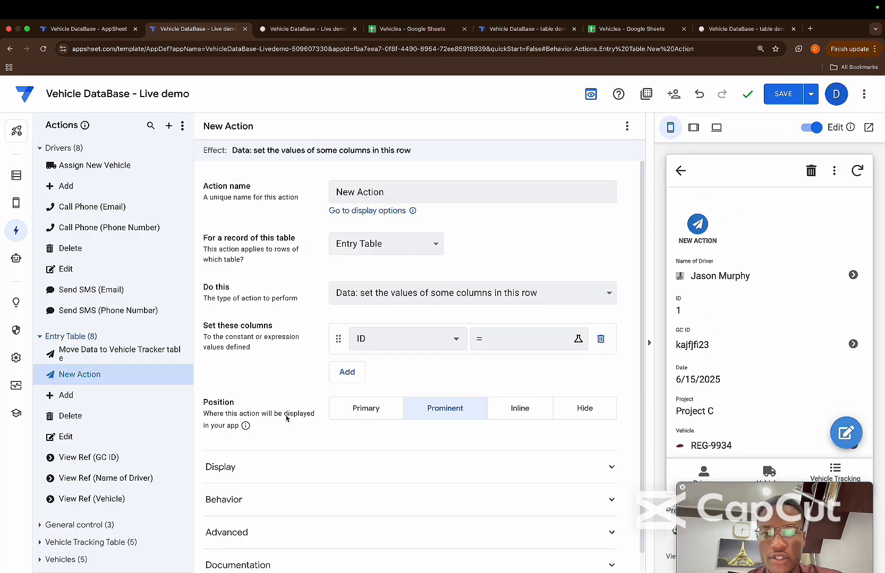
{"action": "left_click", "coordinate": [389, 199]}
{"action": "key", "text": "super+a"}
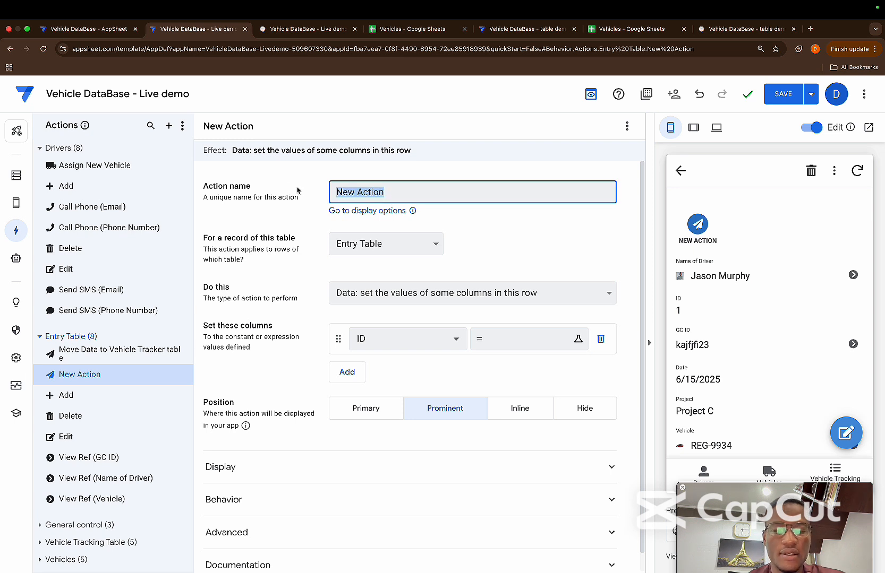
{"action": "key", "text": "BackSpace"}
{"action": "type", "text": "S"}
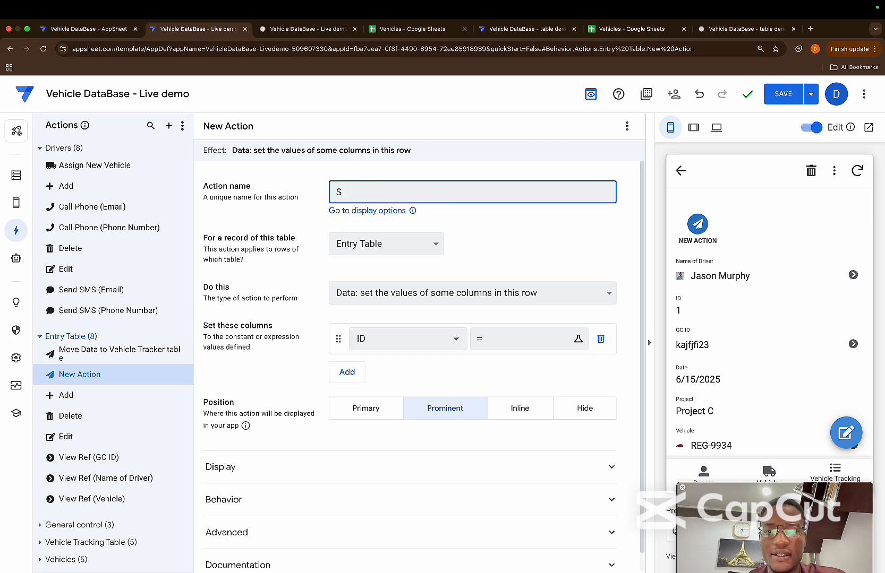
{"action": "type", "text": "elear Entr"}
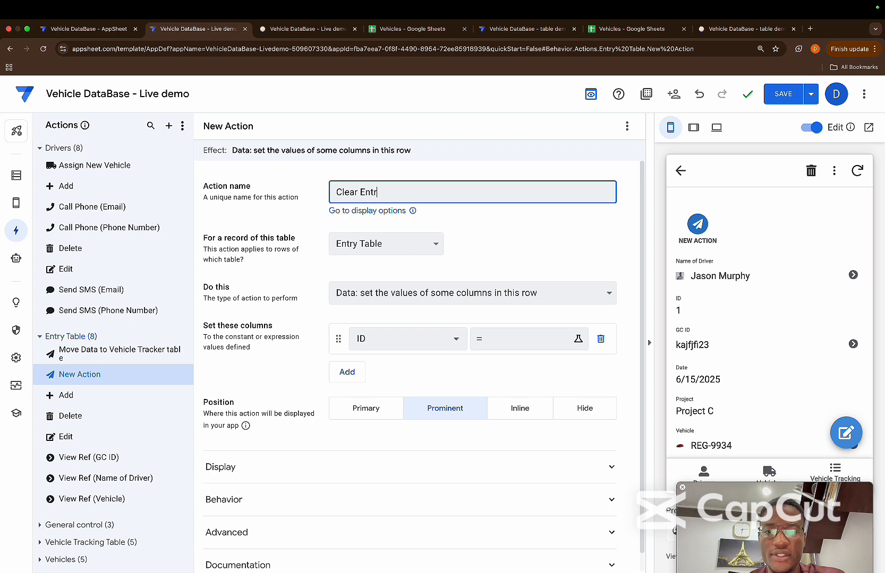
{"action": "type", "text": "y Table"}
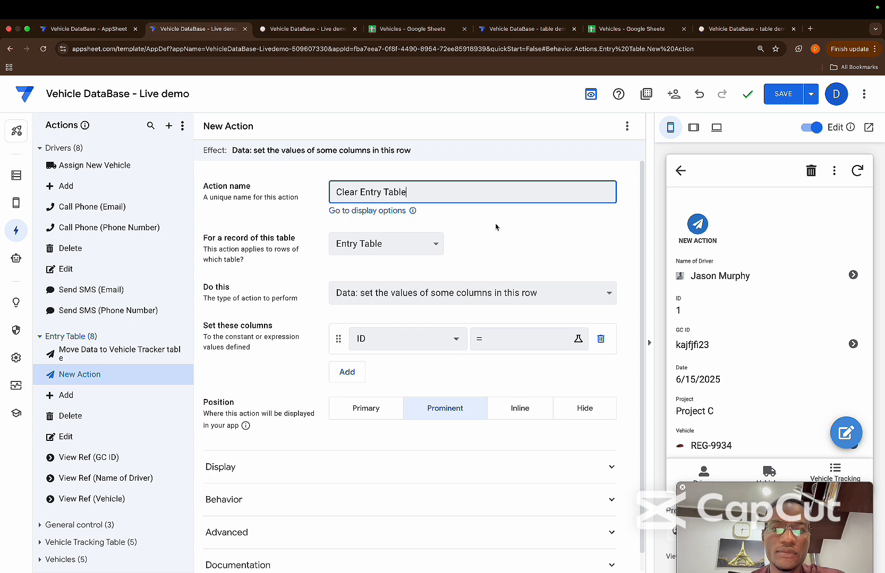
{"action": "left_click", "coordinate": [495, 227]}
{"action": "left_click", "coordinate": [441, 287]}
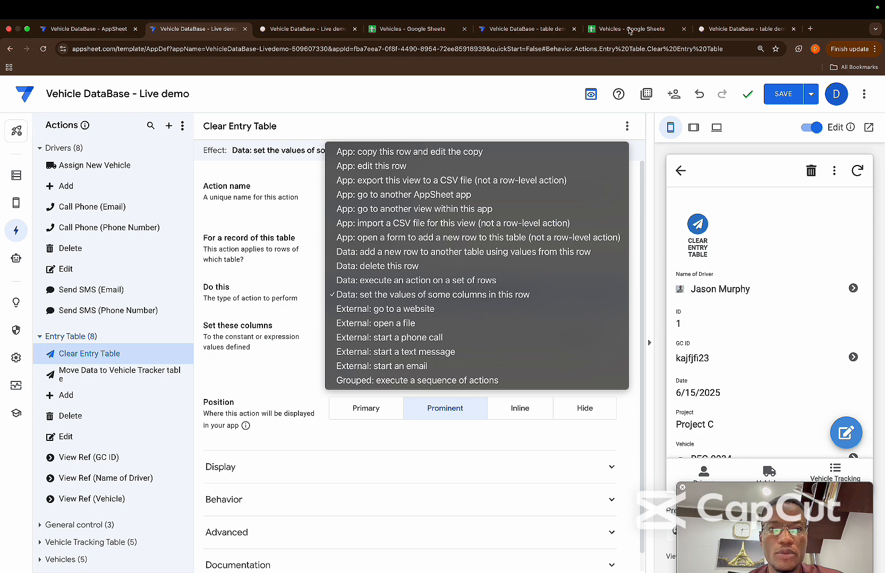
Review the Name of Driver through Return Date entries (E2:H6) on the Entry Table sheet in Google Sheets, and return to the AppSheet editor
{"action": "left_click", "coordinate": [382, 35]}
{"action": "left_click", "coordinate": [334, 565]}
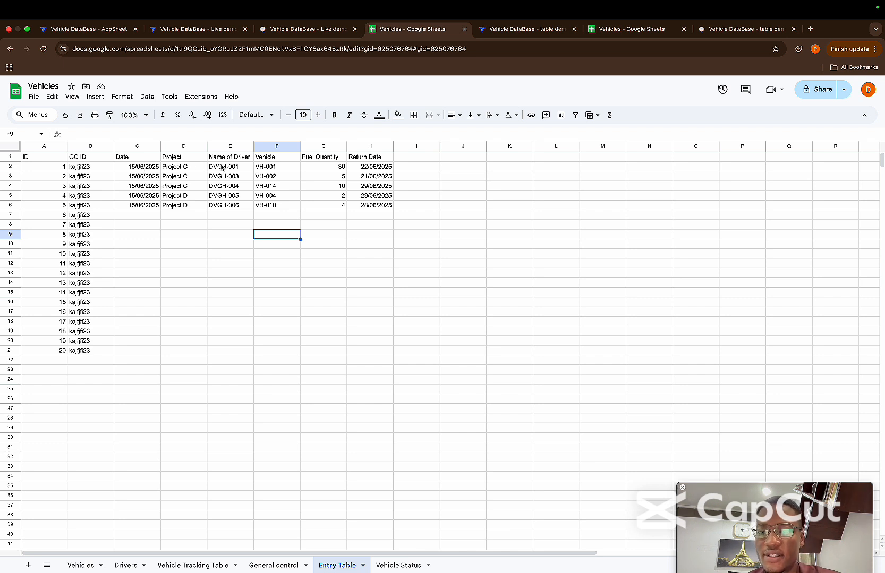
{"action": "left_click_drag", "start_coordinate": [222, 167], "coordinate": [363, 213]}
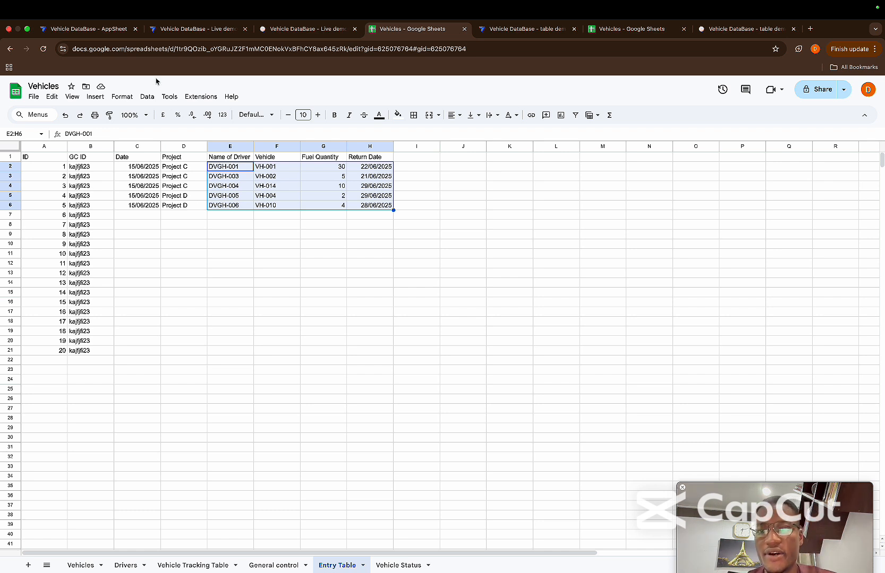
{"action": "left_click", "coordinate": [182, 33]}
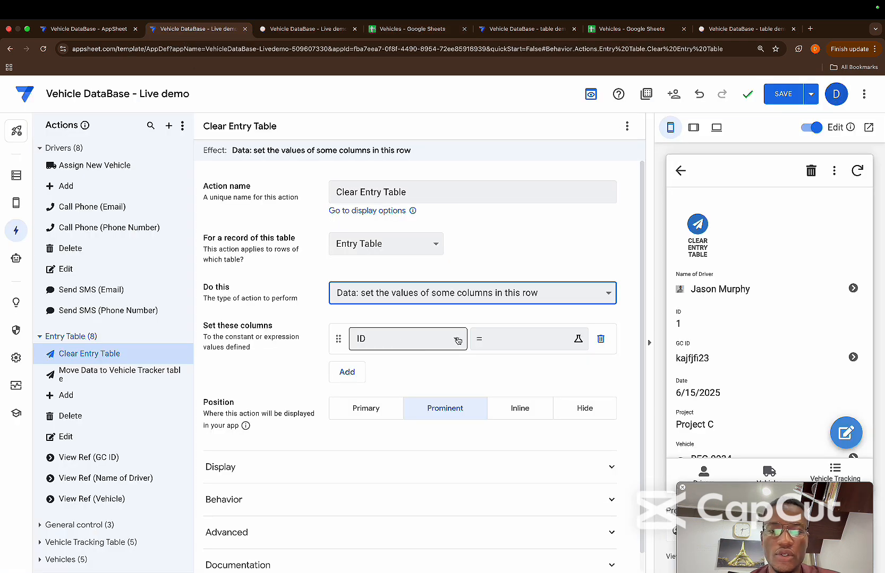
Remove the ID assignment from the Clear Entry Table action and set Name of Driver to the expression "" instead
{"action": "left_click", "coordinate": [507, 340]}
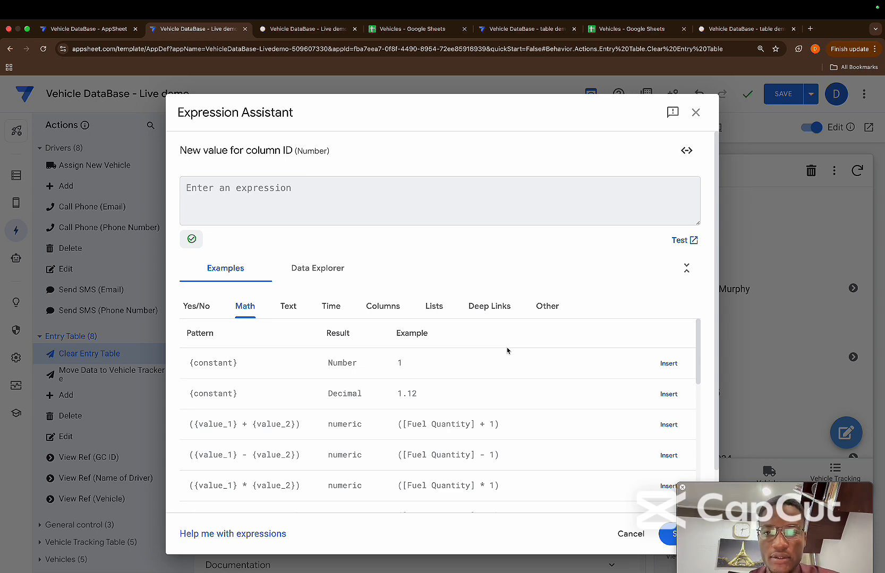
{"action": "key", "text": "Escape"}
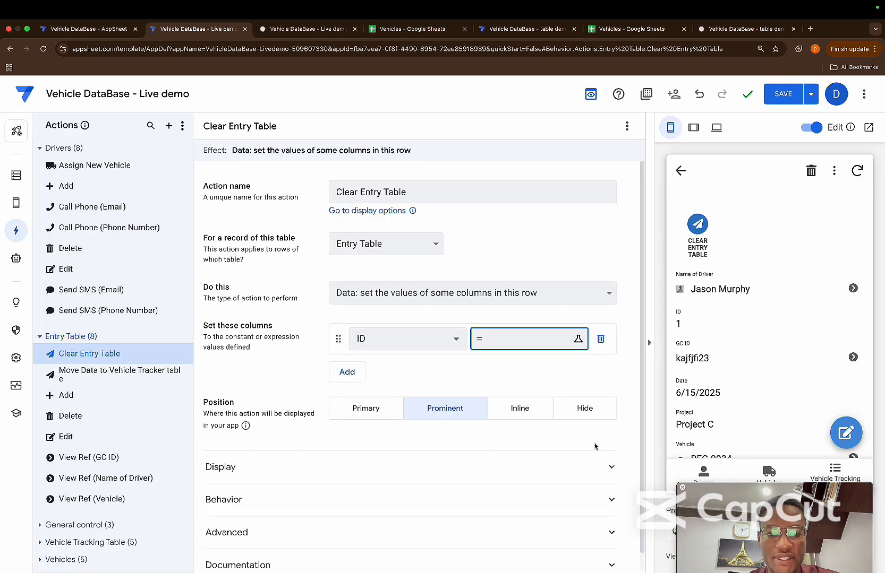
{"action": "left_click", "coordinate": [601, 339]}
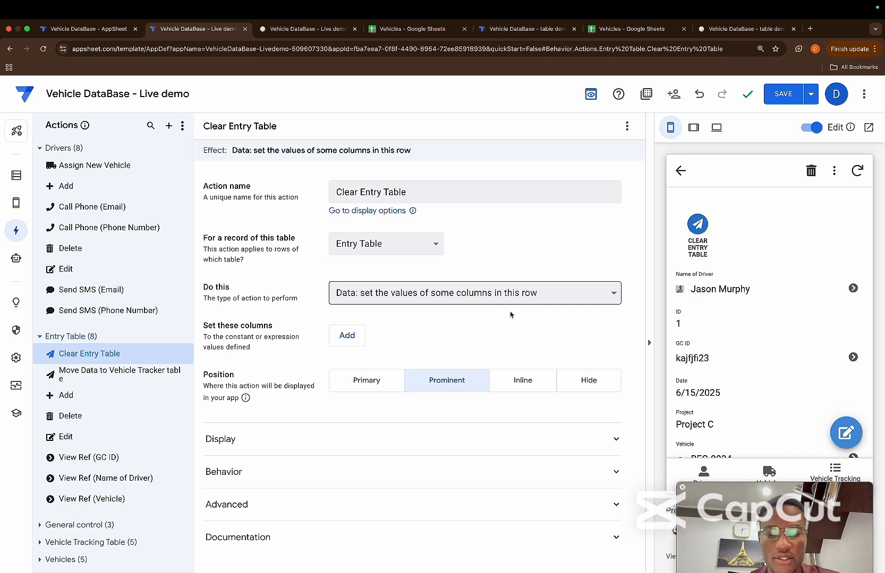
{"action": "left_click", "coordinate": [348, 335]}
{"action": "left_click", "coordinate": [408, 340]}
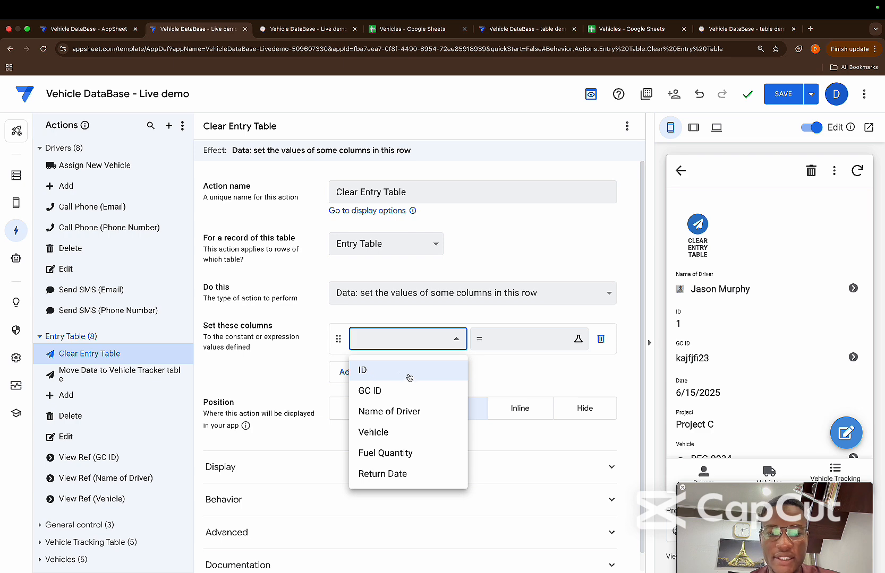
{"action": "left_click", "coordinate": [396, 412]}
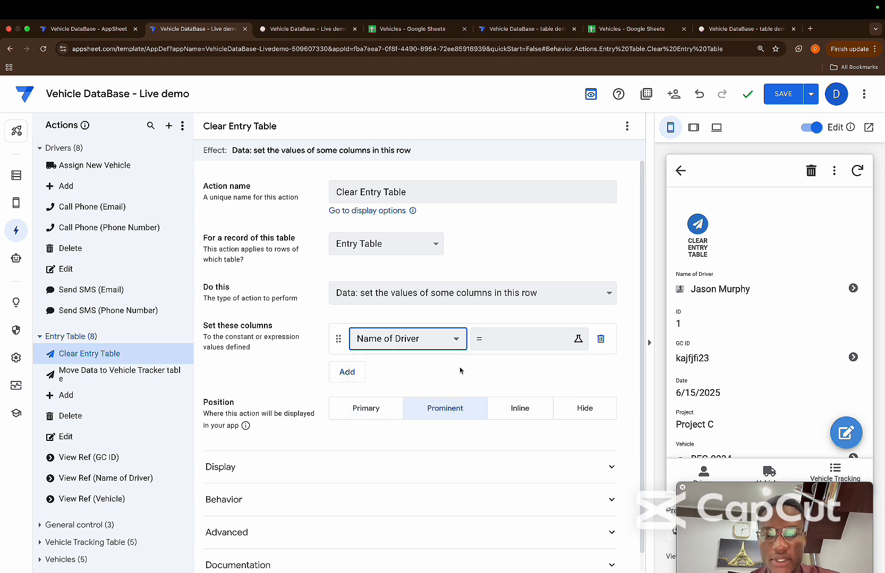
{"action": "left_click", "coordinate": [504, 339]}
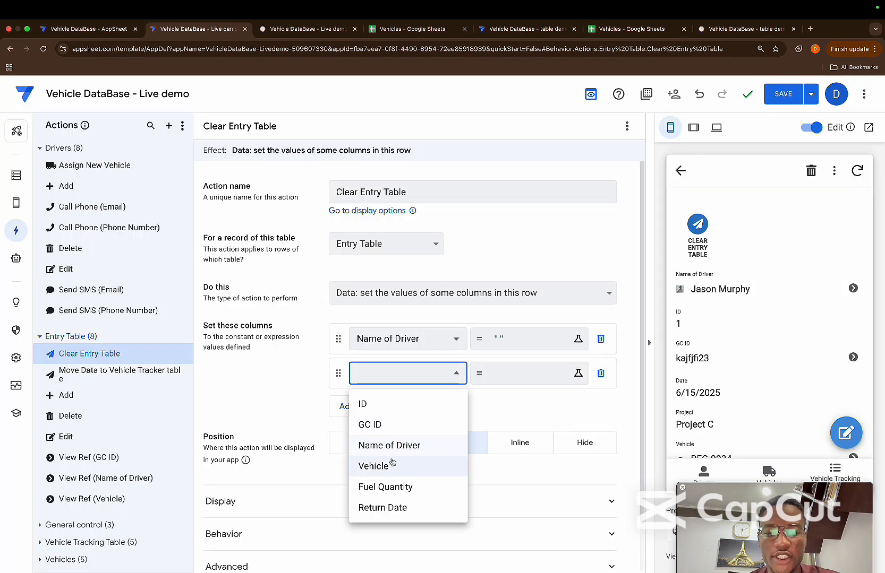
Add the Vehicle column to the Clear Entry Table action with the expression ""
{"action": "left_click", "coordinate": [378, 466]}
{"action": "left_click", "coordinate": [501, 382]}
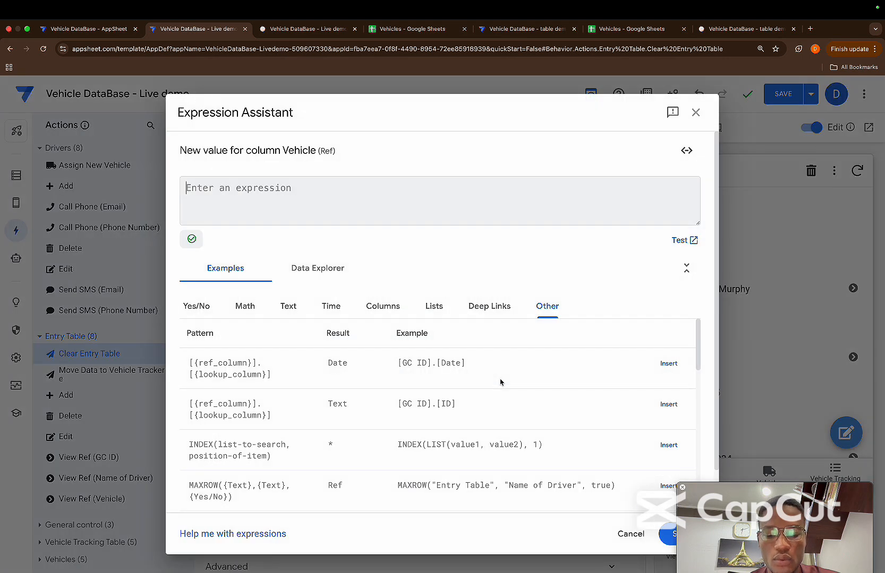
{"action": "type", "text": "\"\""}
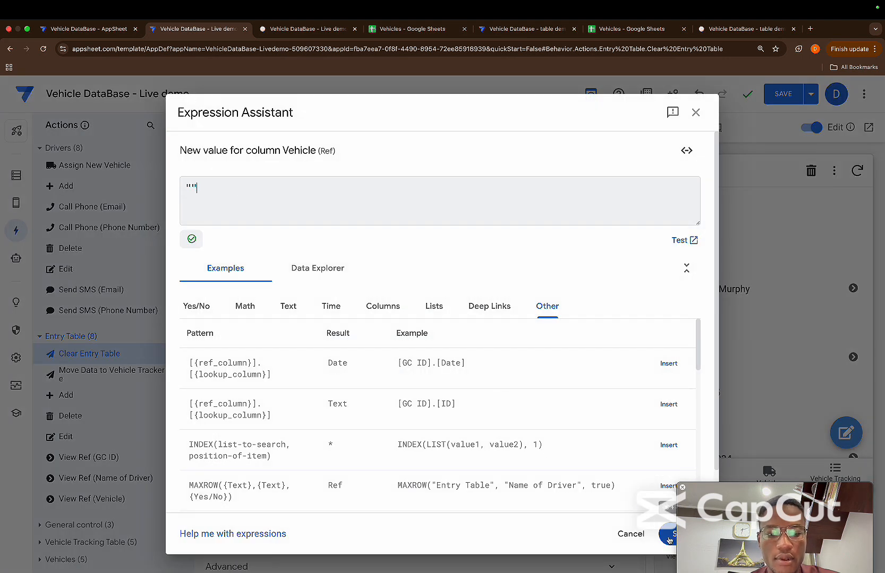
{"action": "left_click", "coordinate": [667, 535]}
Add the Fuel Quantity column to the Clear Entry Table action with the expression ""
{"action": "left_click", "coordinate": [347, 406]}
{"action": "left_click", "coordinate": [368, 409]}
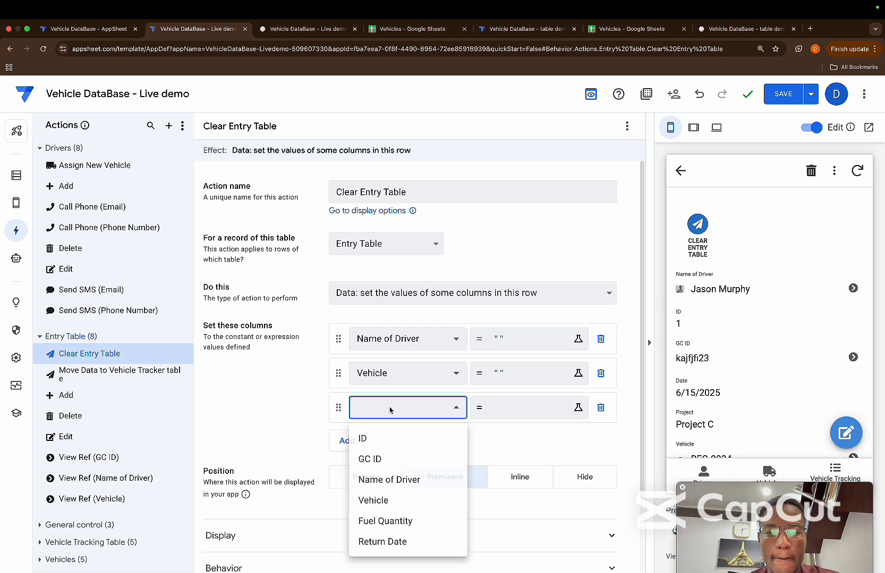
{"action": "left_click", "coordinate": [416, 527]}
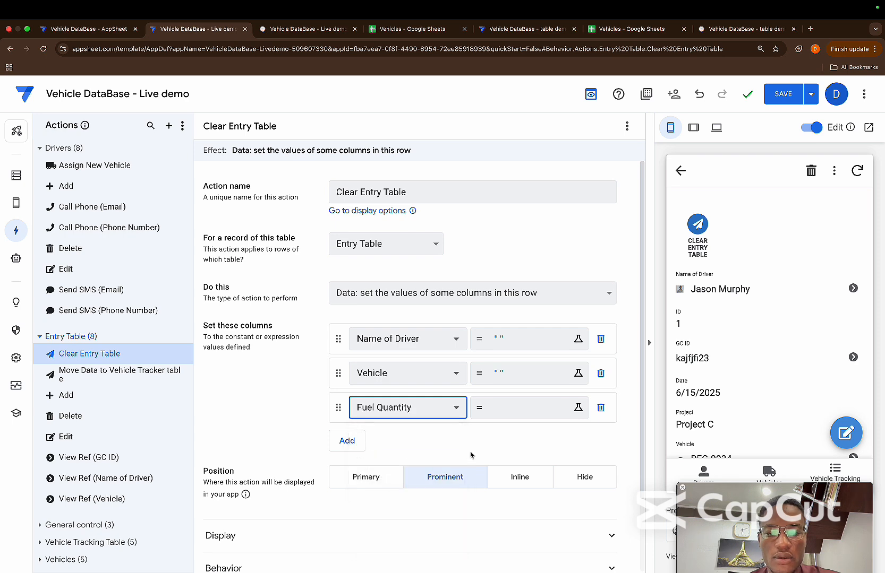
{"action": "left_click", "coordinate": [510, 412]}
{"action": "type", "text": "\"\""}
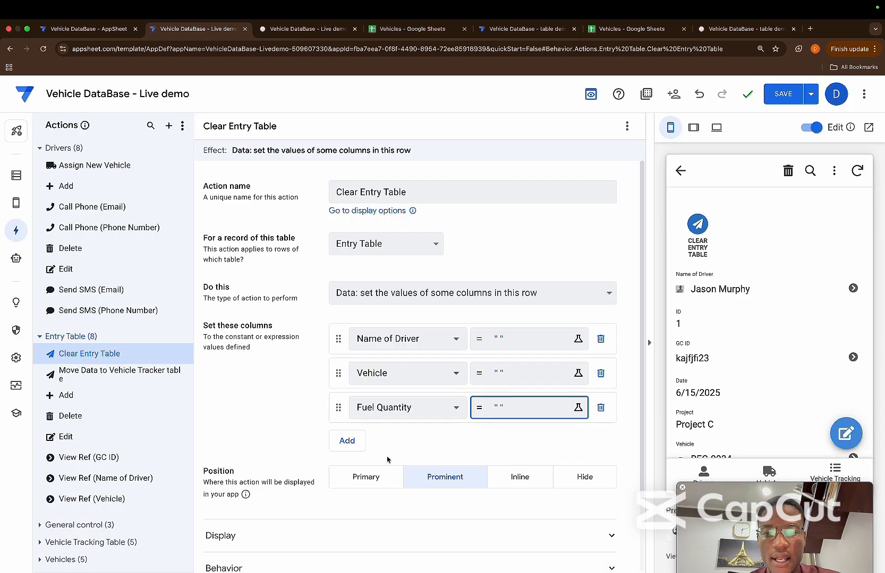
Add the Return Date column to the Clear Entry Table action with the expression ""
{"action": "left_click", "coordinate": [347, 440]}
{"action": "left_click", "coordinate": [386, 447]}
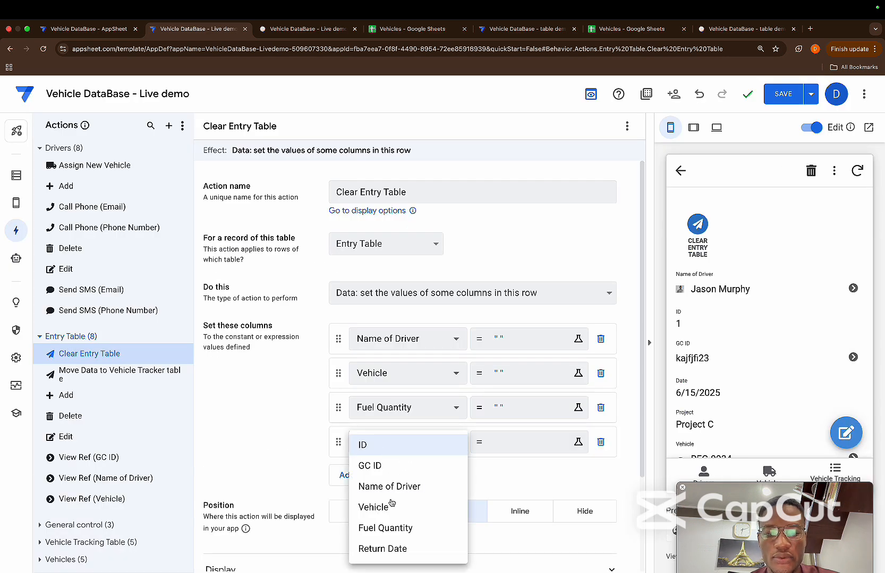
{"action": "left_click", "coordinate": [382, 548]}
{"action": "left_click", "coordinate": [520, 438]}
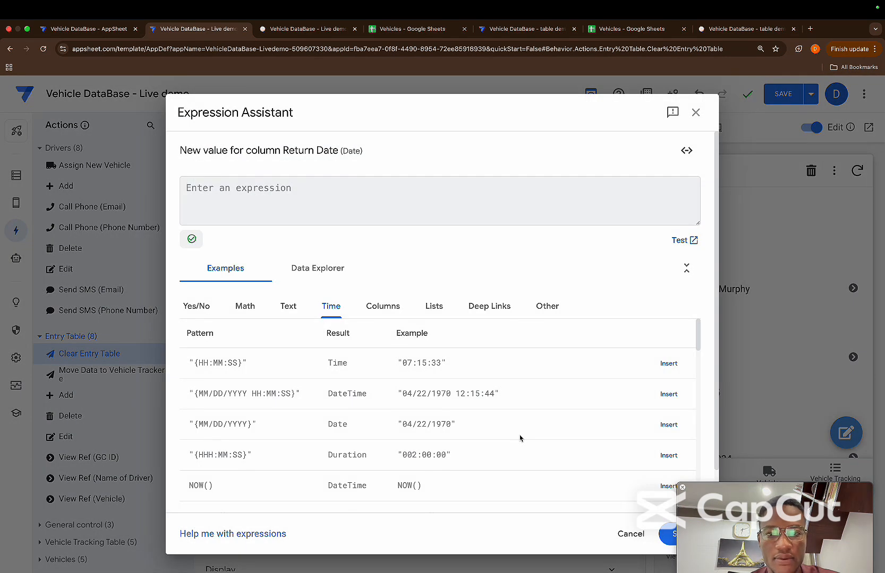
{"action": "type", "text": "\"\""}
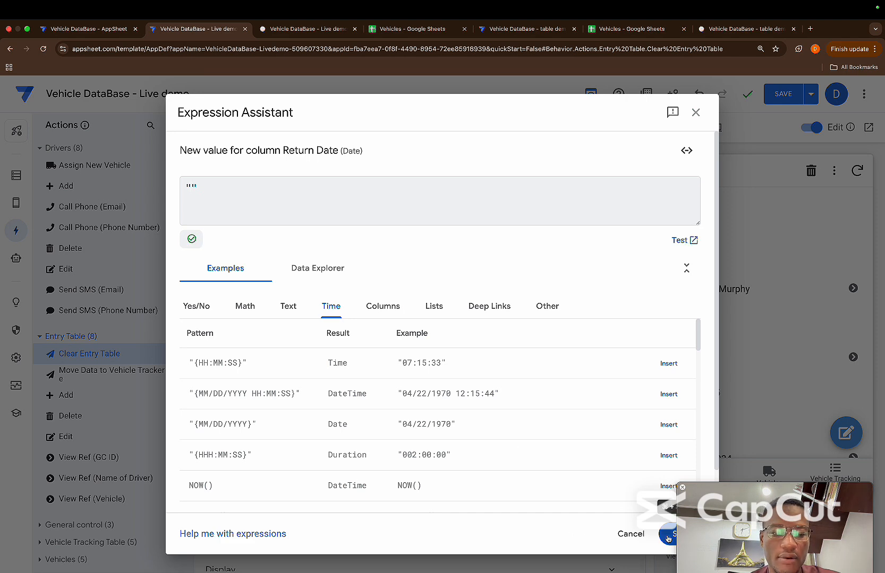
{"action": "left_click", "coordinate": [667, 537]}
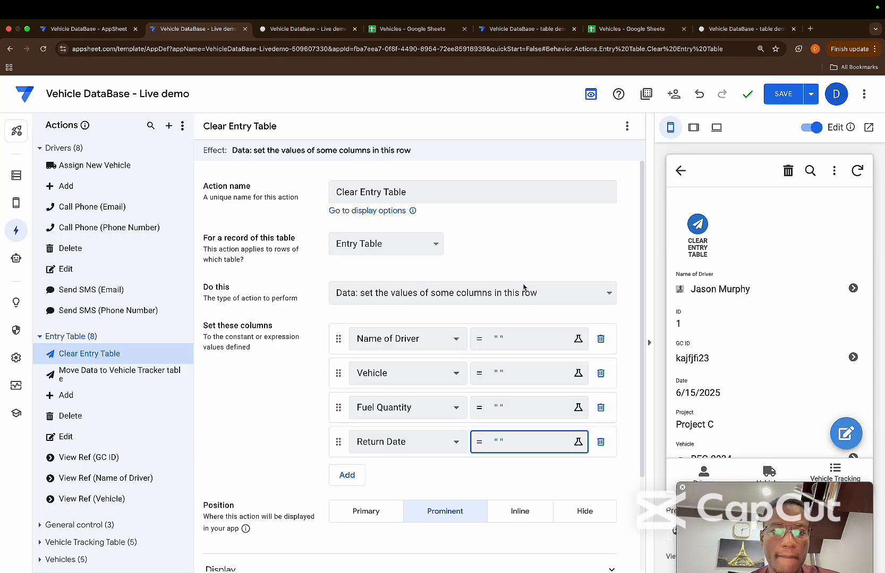
Change the display position of the Clear Entry Table action to Primary
{"action": "left_click", "coordinate": [780, 93]}
{"action": "left_click", "coordinate": [578, 510]}
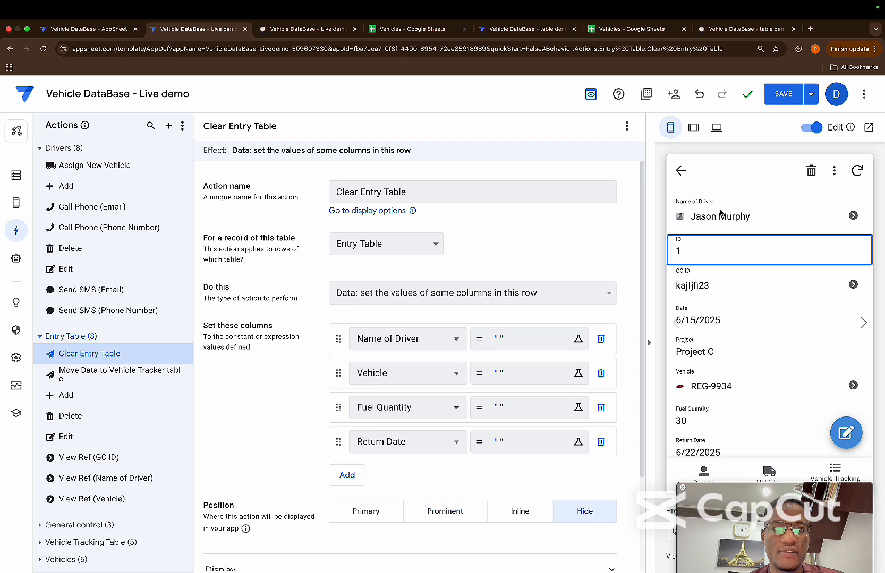
Open the Vehicle Tracking entry form in the app preview and examine the Entries table from Date through Return Date
{"action": "left_click", "coordinate": [768, 472]}
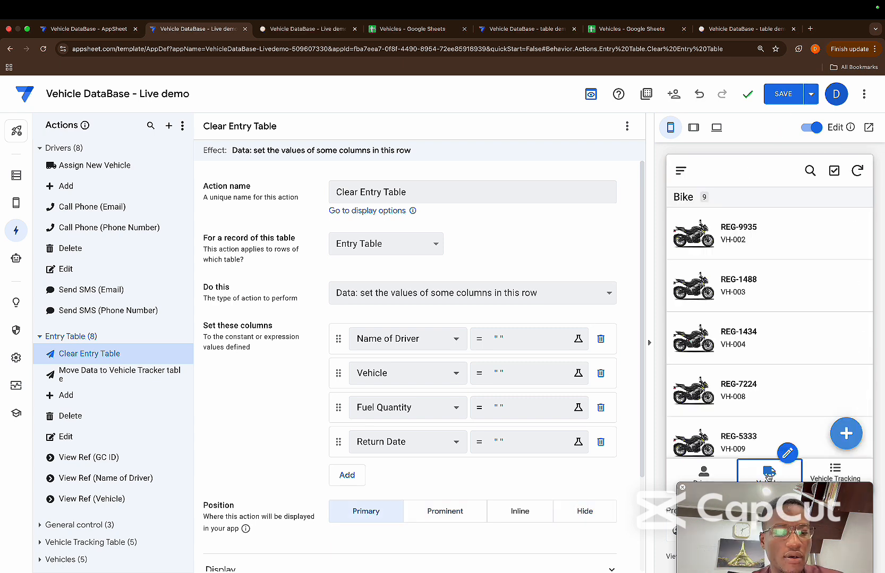
{"action": "left_click", "coordinate": [835, 471]}
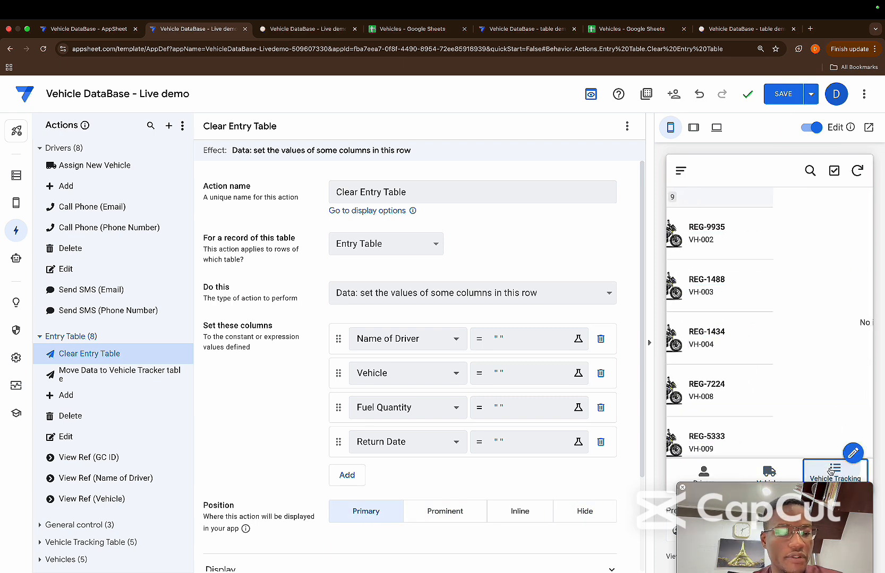
{"action": "left_click", "coordinate": [847, 435]}
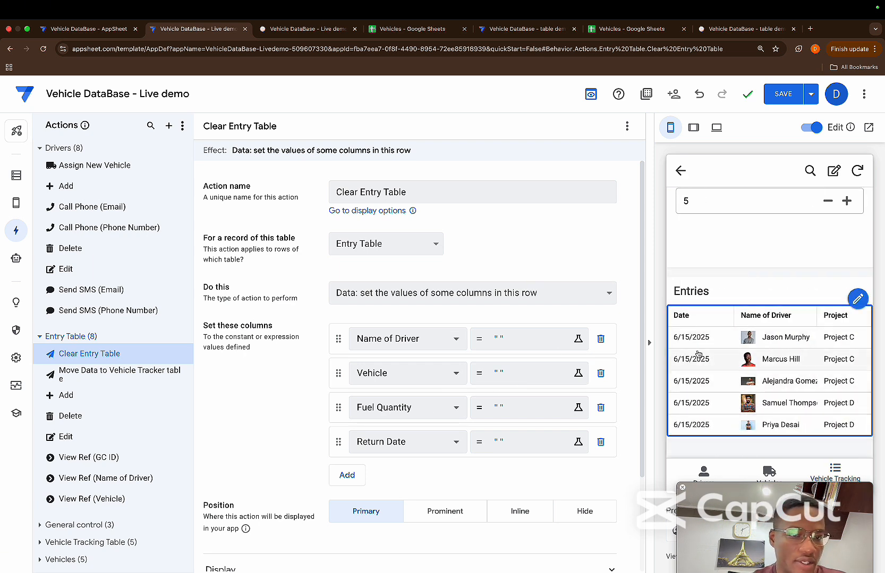
{"action": "scroll", "coordinate": [753, 413], "scroll_direction": "right", "scroll_amount": 4}
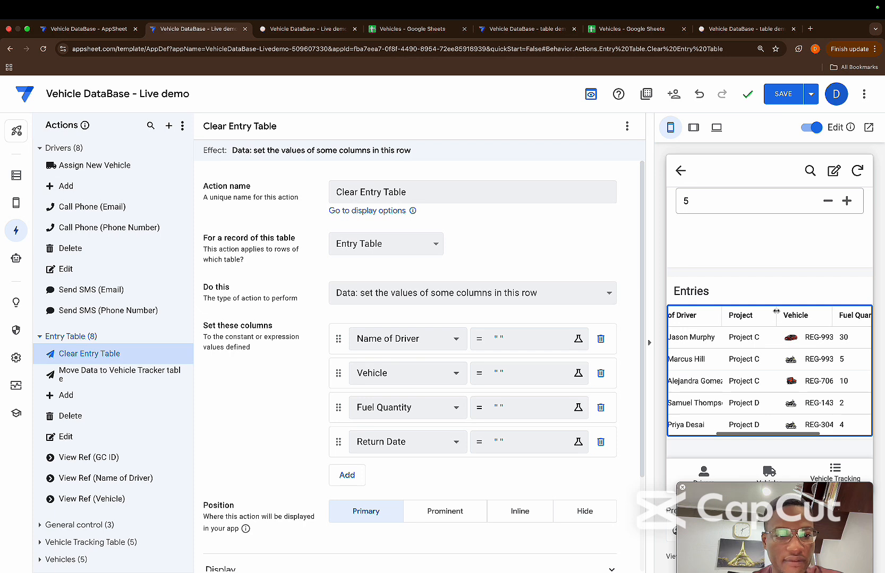
{"action": "scroll", "coordinate": [786, 400], "scroll_direction": "right", "scroll_amount": 3}
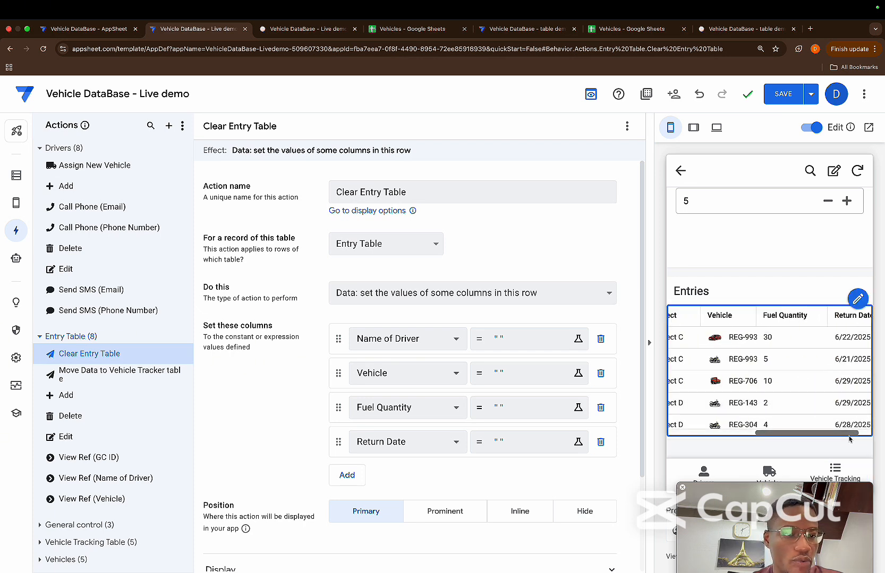
{"action": "scroll", "coordinate": [795, 393], "scroll_direction": "left", "scroll_amount": 6}
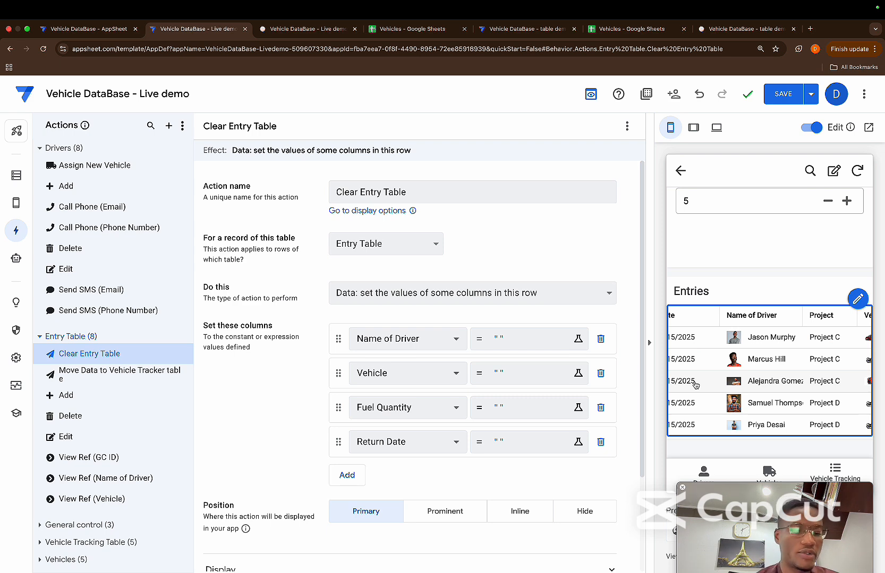
Save the app with the finished Clear Entry Table action
{"action": "left_click", "coordinate": [784, 96]}
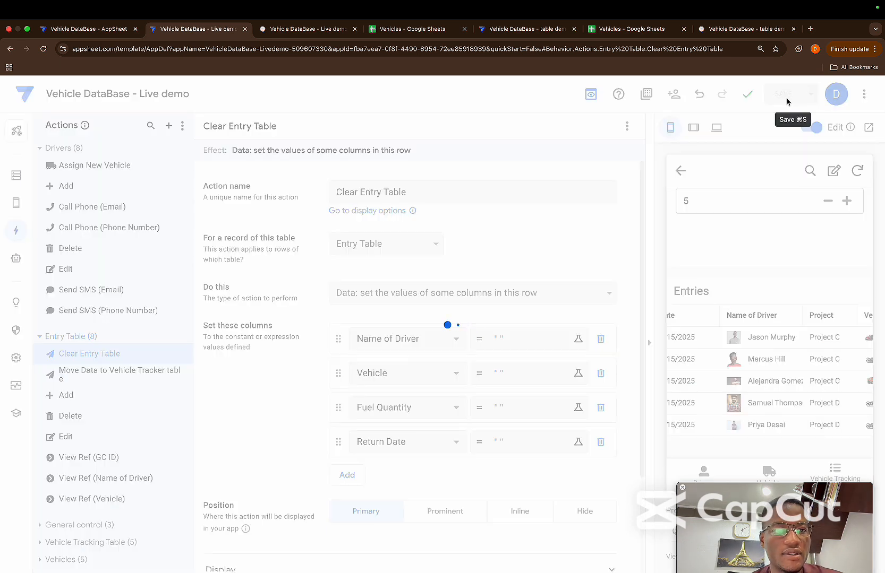
{"action": "scroll", "coordinate": [540, 366], "scroll_direction": "down", "scroll_amount": 2}
{"action": "scroll", "coordinate": [540, 367], "scroll_direction": "up", "scroll_amount": 2}
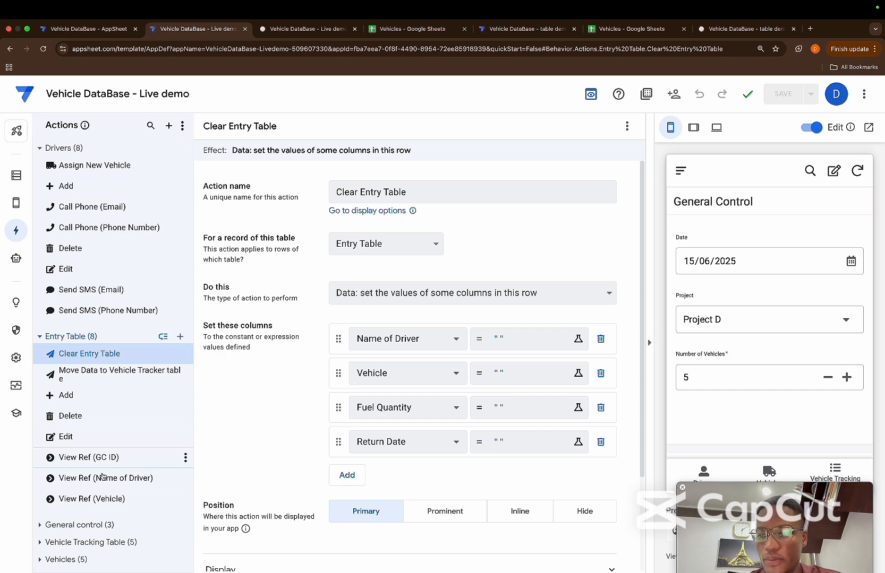
Create a new action for the General control table and name it Clear control
{"action": "left_click", "coordinate": [46, 339]}
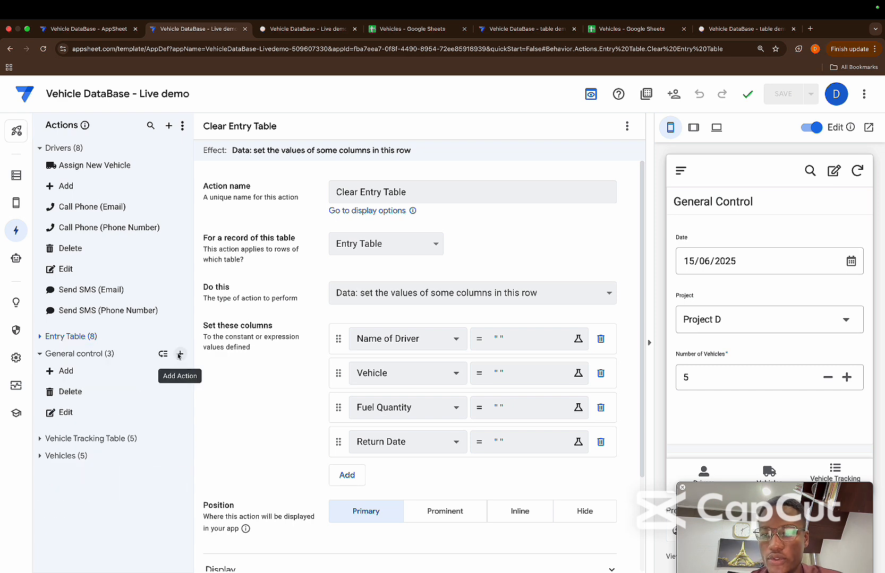
{"action": "left_click", "coordinate": [180, 354]}
{"action": "left_click", "coordinate": [350, 415]}
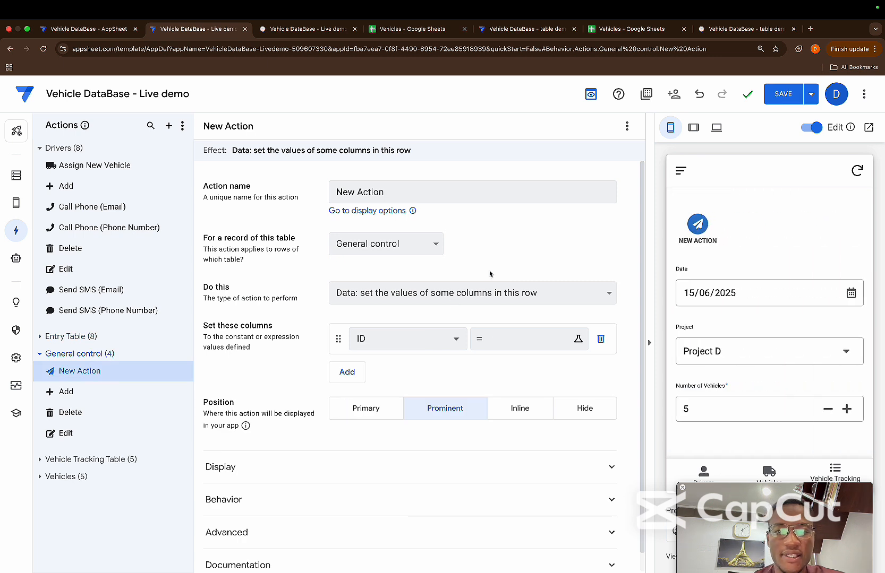
{"action": "left_click_drag", "start_coordinate": [384, 192], "coordinate": [312, 179]}
{"action": "key", "text": "BackSpace"}
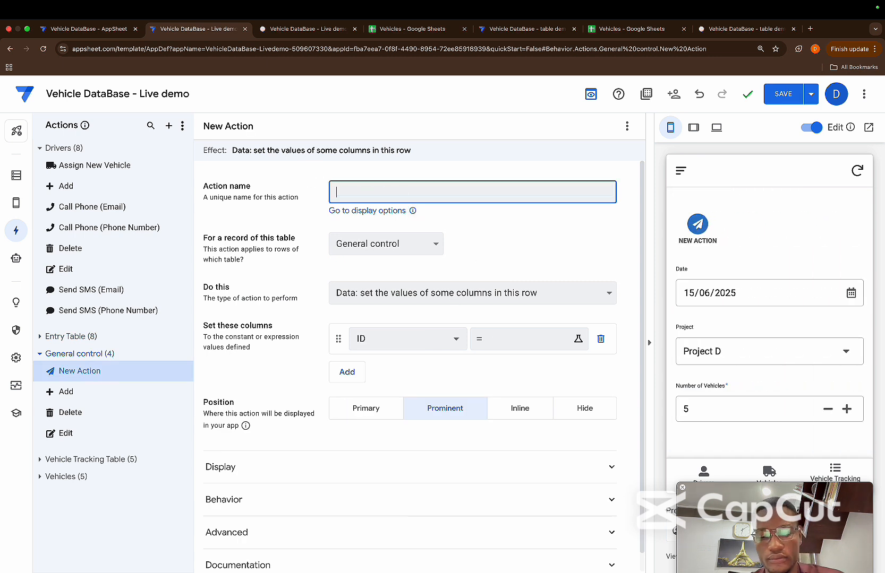
{"action": "type", "text": "Clear control"}
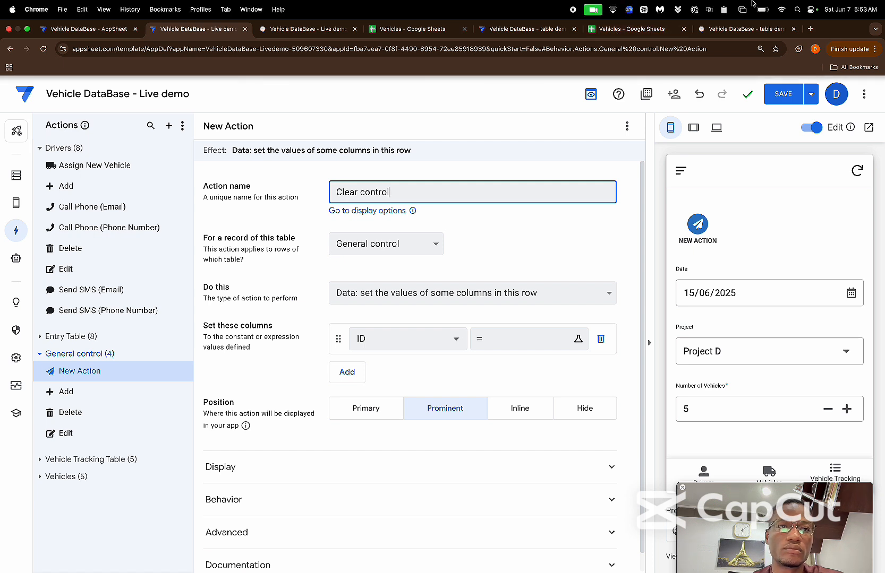
{"action": "left_click", "coordinate": [446, 223]}
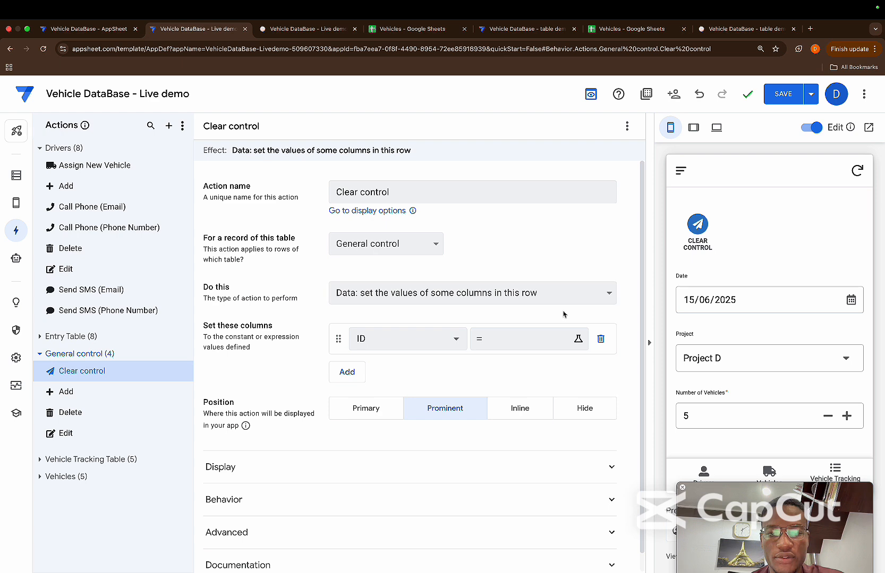
Replace ID with the Date column in the Clear control action and set its value to the expression ""
{"action": "left_click", "coordinate": [460, 344]}
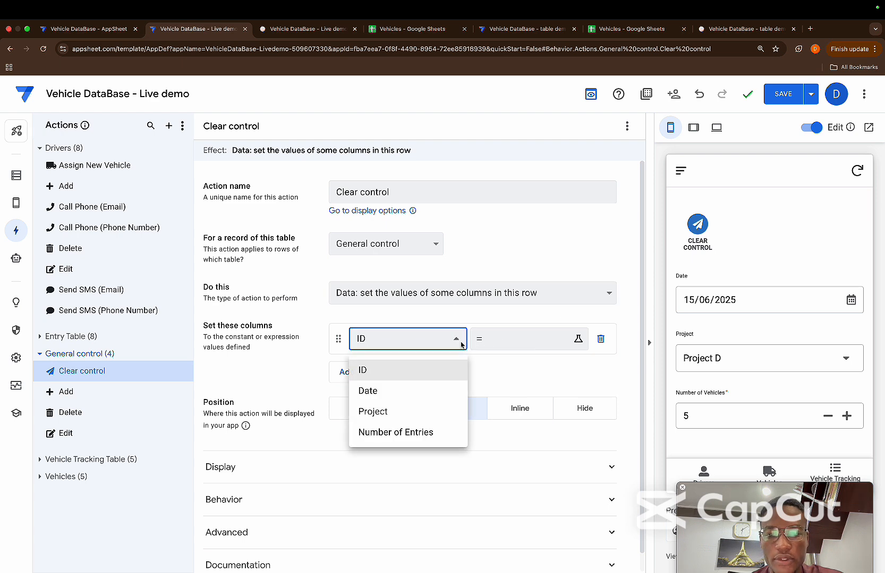
{"action": "left_click", "coordinate": [417, 391]}
{"action": "left_click", "coordinate": [498, 340]}
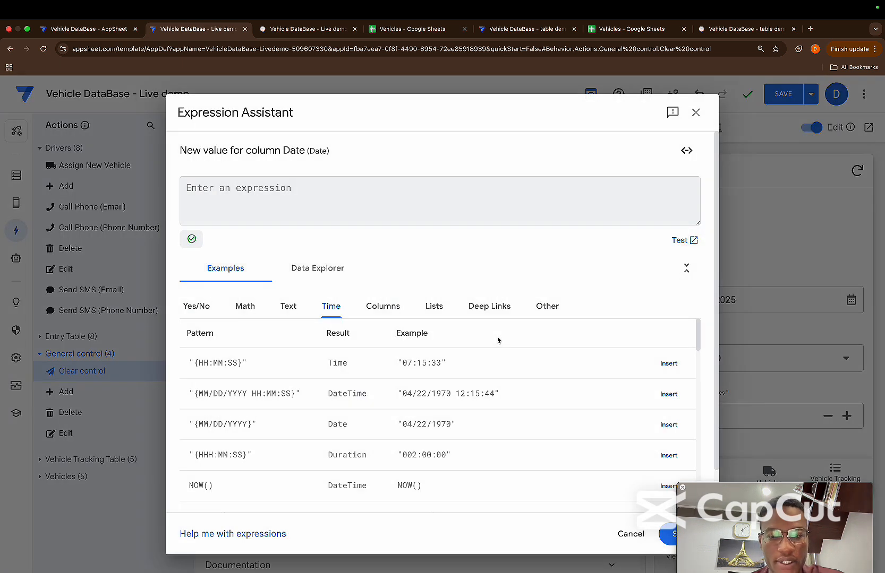
{"action": "type", "text": "\"\""}
{"action": "left_click", "coordinate": [668, 533]}
Add the Project column to the Clear control action with the expression ""
{"action": "left_click", "coordinate": [407, 373]}
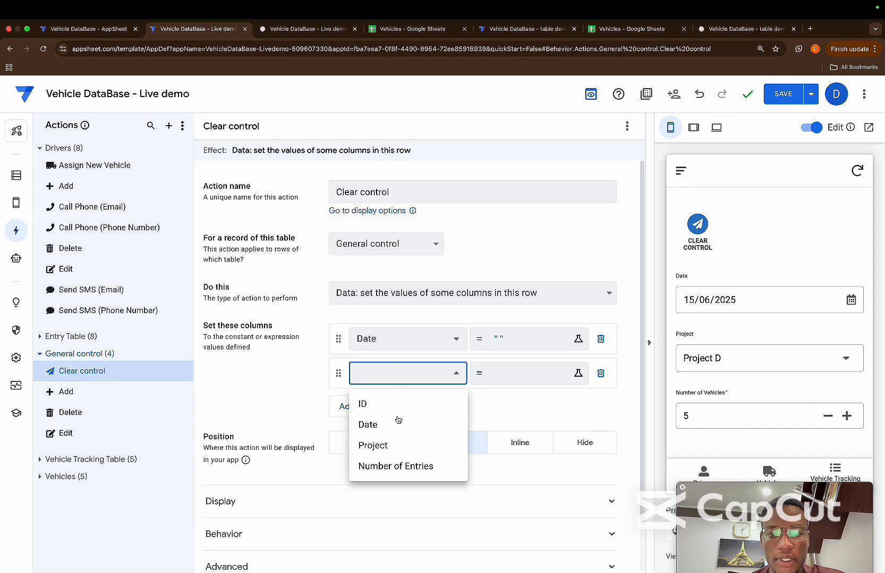
{"action": "left_click", "coordinate": [378, 446]}
{"action": "left_click", "coordinate": [509, 377]}
{"action": "type", "text": "\"\""}
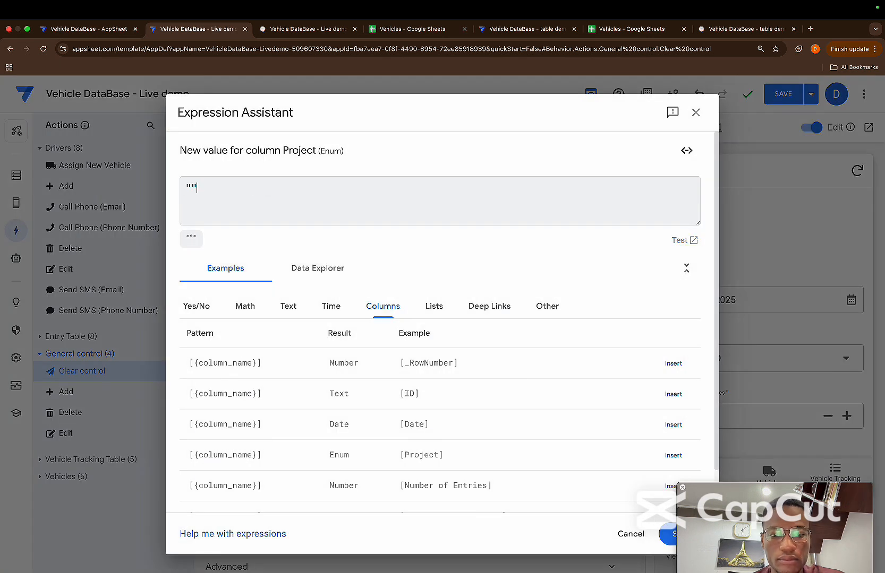
{"action": "left_click", "coordinate": [667, 533]}
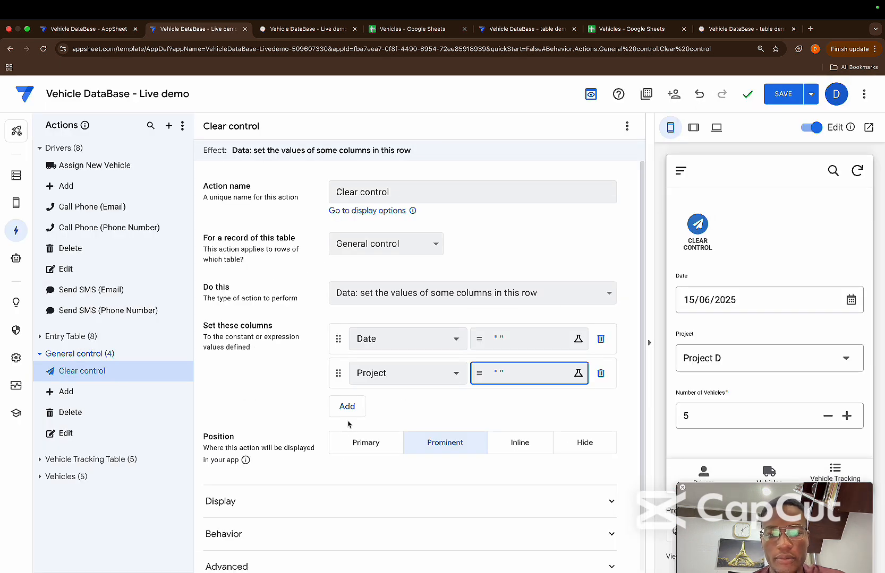
Add the Number of Entries column to the Clear control action with the value 1
{"action": "left_click", "coordinate": [347, 406]}
{"action": "left_click", "coordinate": [378, 414]}
{"action": "left_click", "coordinate": [397, 502]}
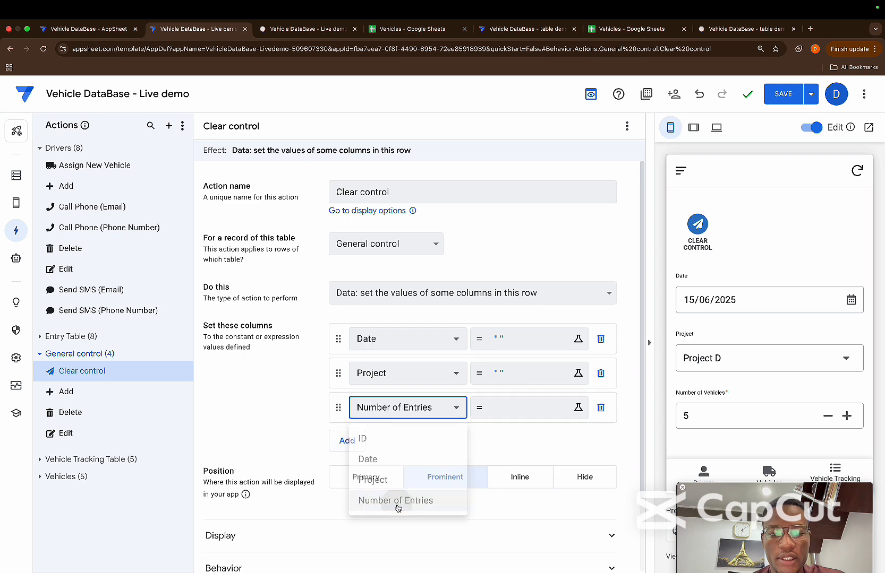
{"action": "left_click", "coordinate": [522, 409]}
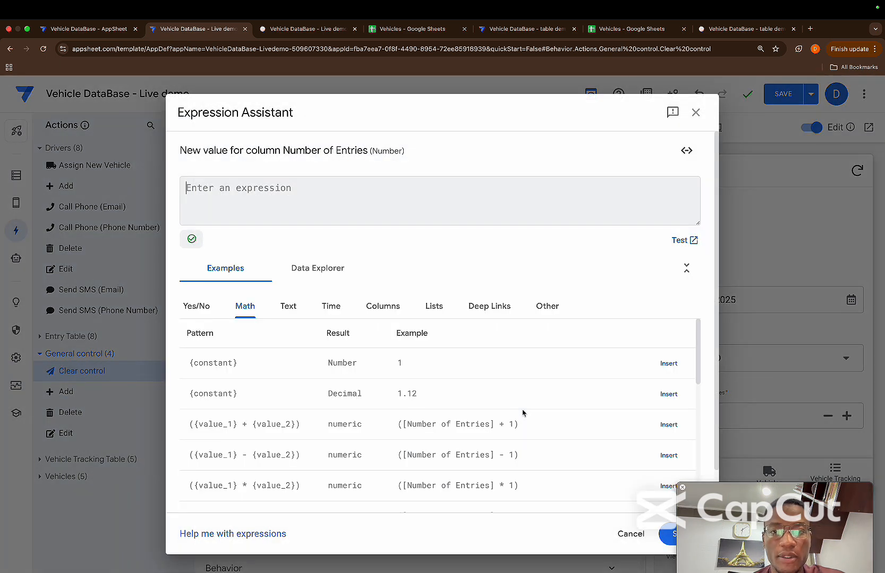
{"action": "type", "text": "1"}
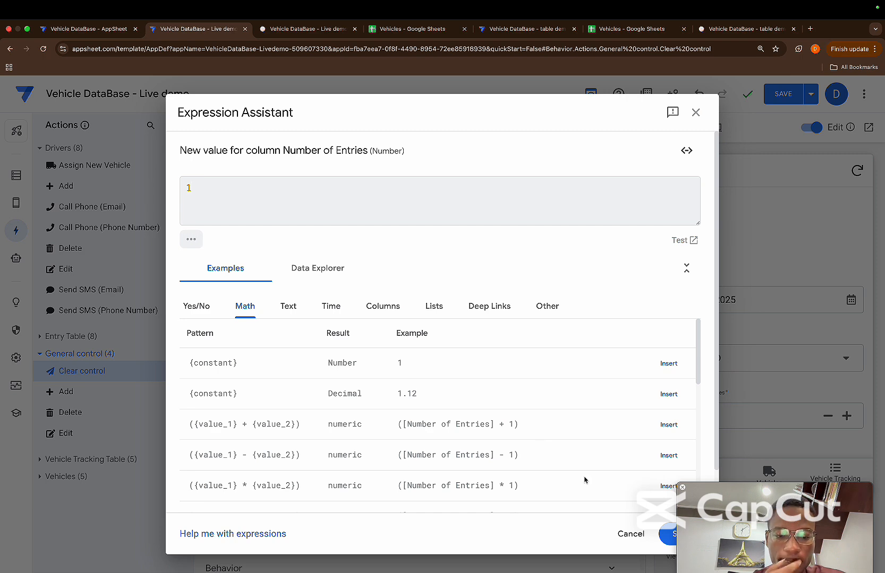
{"action": "left_click", "coordinate": [663, 533]}
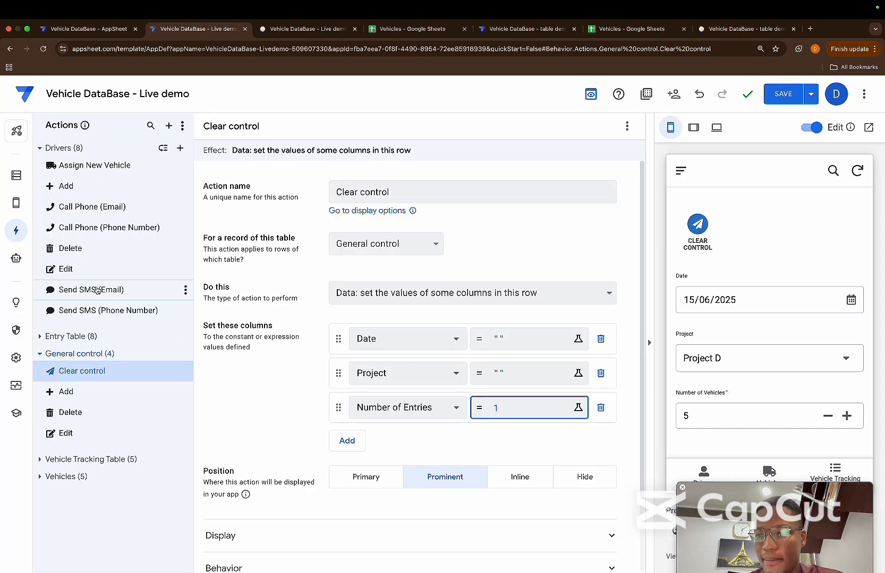
Set Fuel Quantity to 0 in the Entry Table's Clear Entry Table action and save the app
{"action": "left_click", "coordinate": [59, 337]}
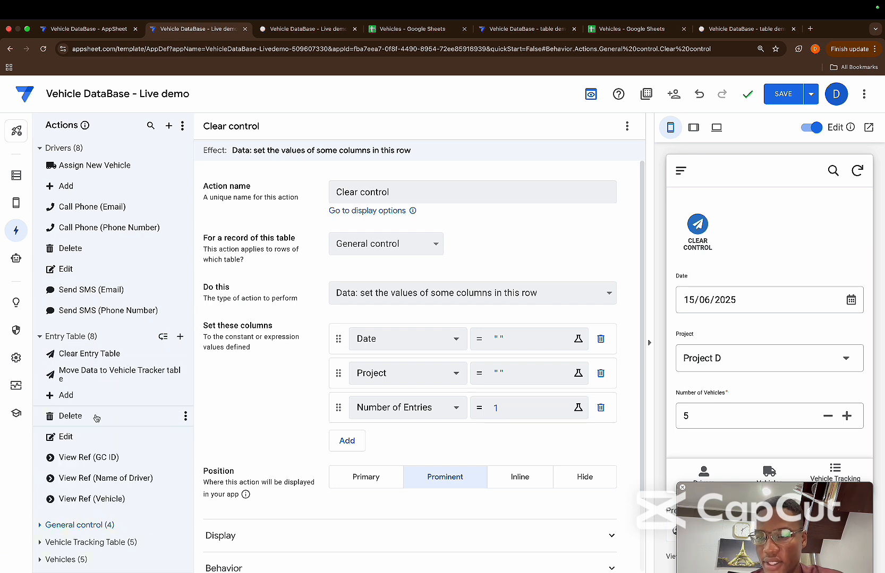
{"action": "left_click", "coordinate": [99, 361]}
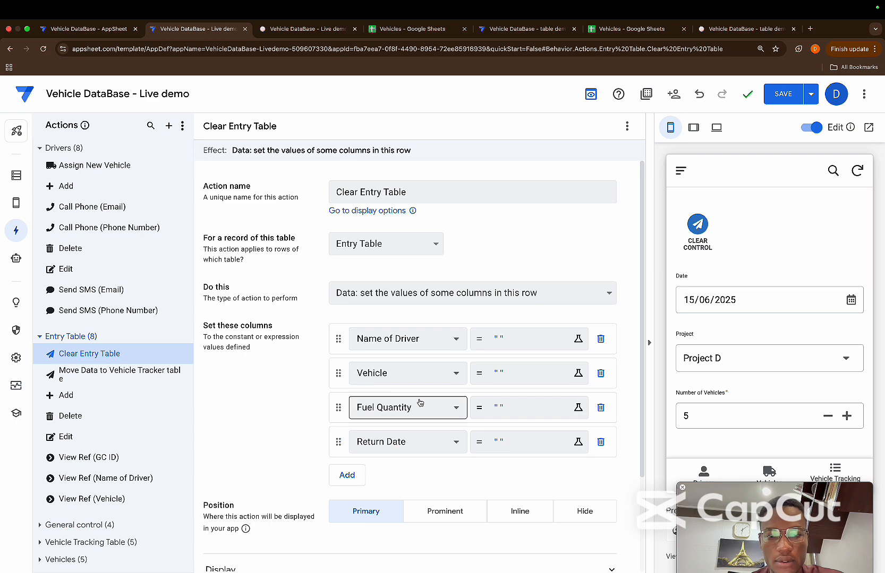
{"action": "left_click", "coordinate": [506, 417]}
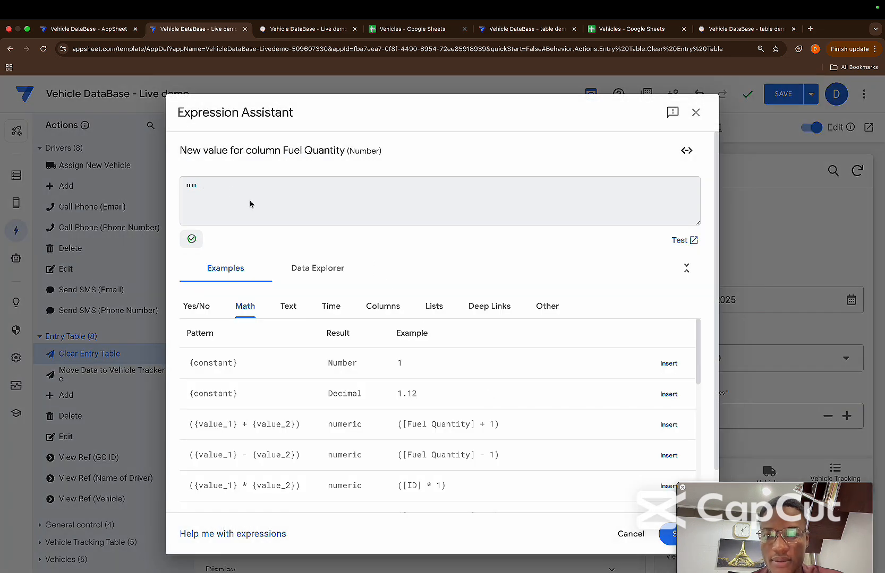
{"action": "key", "text": "BackSpace"}
{"action": "key", "text": "BackSpace"}
{"action": "type", "text": "0"}
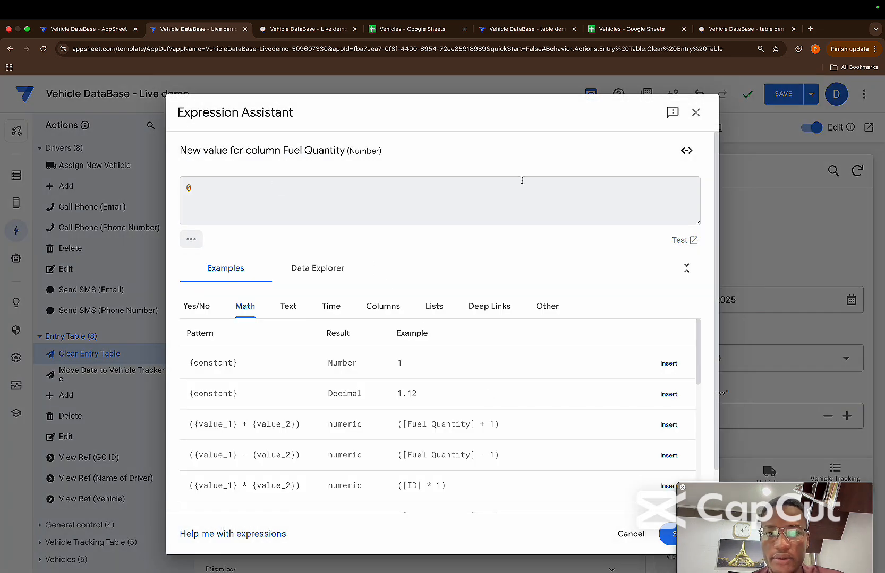
{"action": "left_click", "coordinate": [662, 530]}
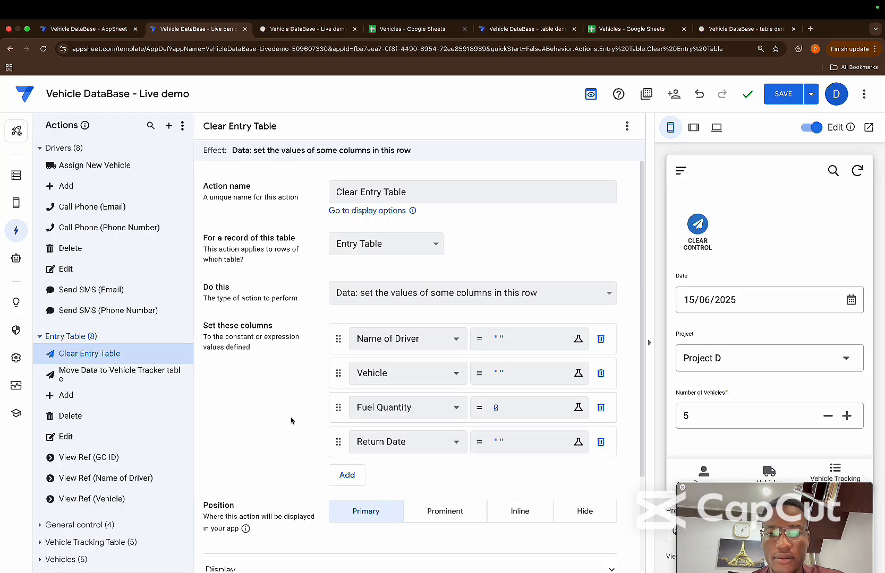
{"action": "left_click", "coordinate": [777, 90]}
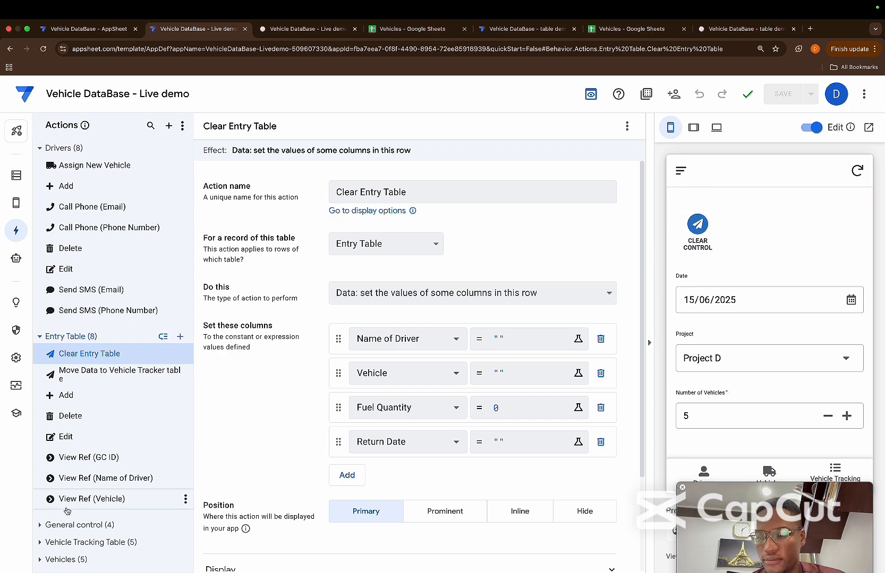
Run the Clear control action in the app preview to reset the General control form
{"action": "left_click", "coordinate": [42, 525]}
{"action": "scroll", "coordinate": [96, 491], "scroll_direction": "down", "scroll_amount": 3}
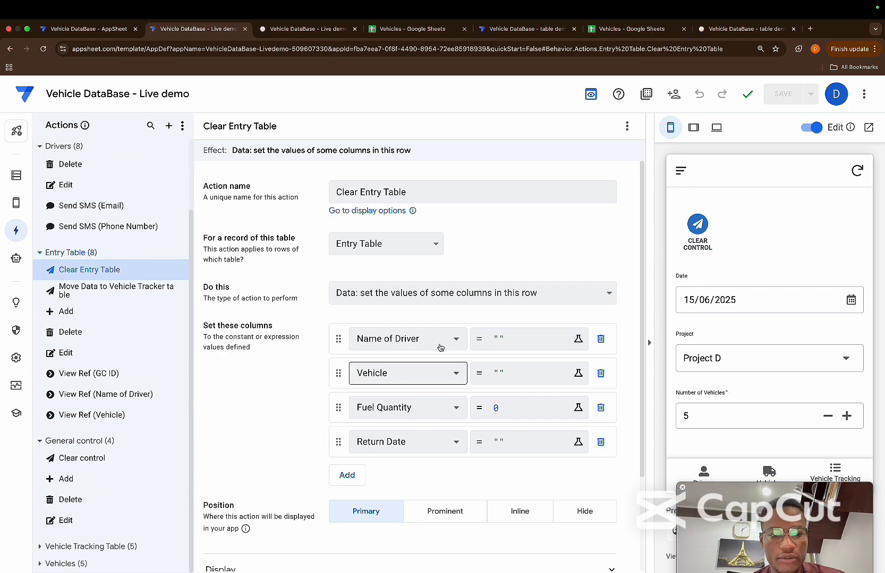
{"action": "scroll", "coordinate": [685, 361], "scroll_direction": "down", "scroll_amount": 1}
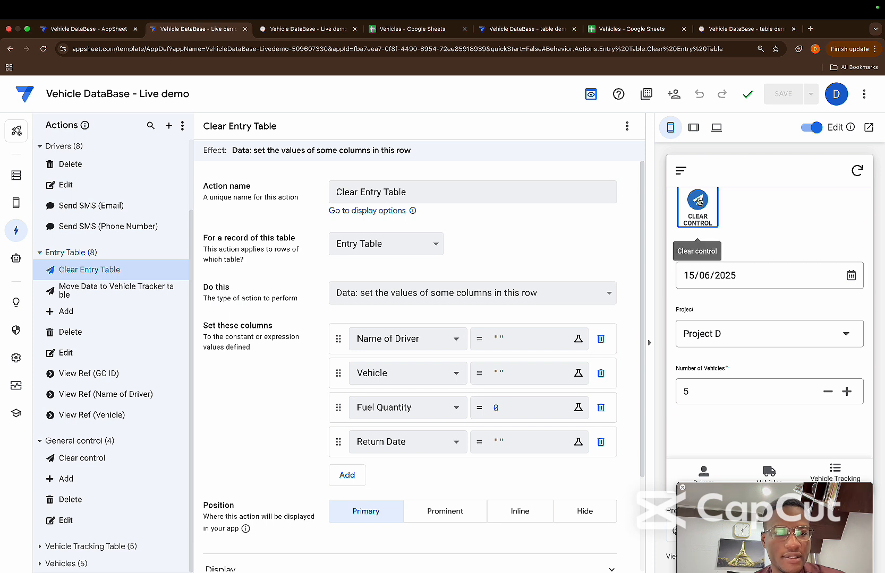
{"action": "left_click", "coordinate": [697, 204]}
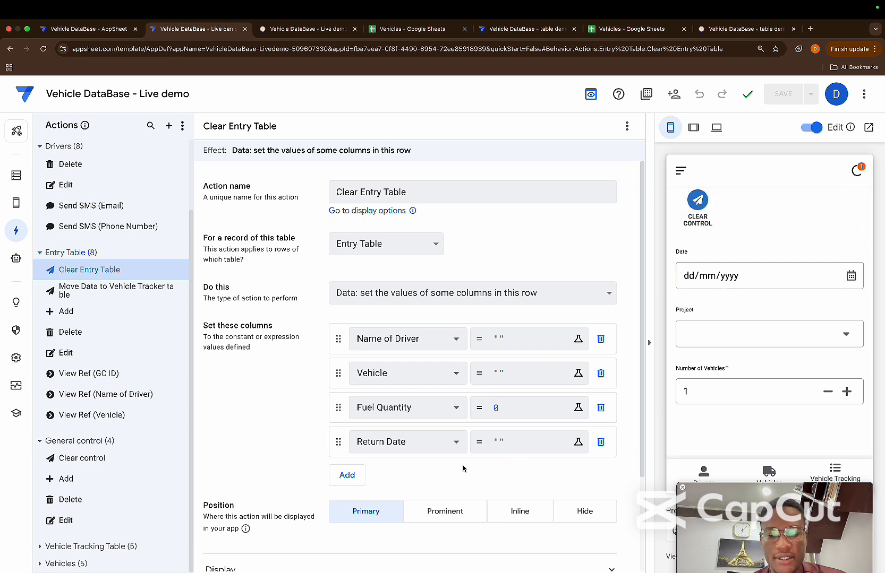
Set the display position of both the Clear Entry Table and Clear control actions to Hide
{"action": "left_click", "coordinate": [591, 512]}
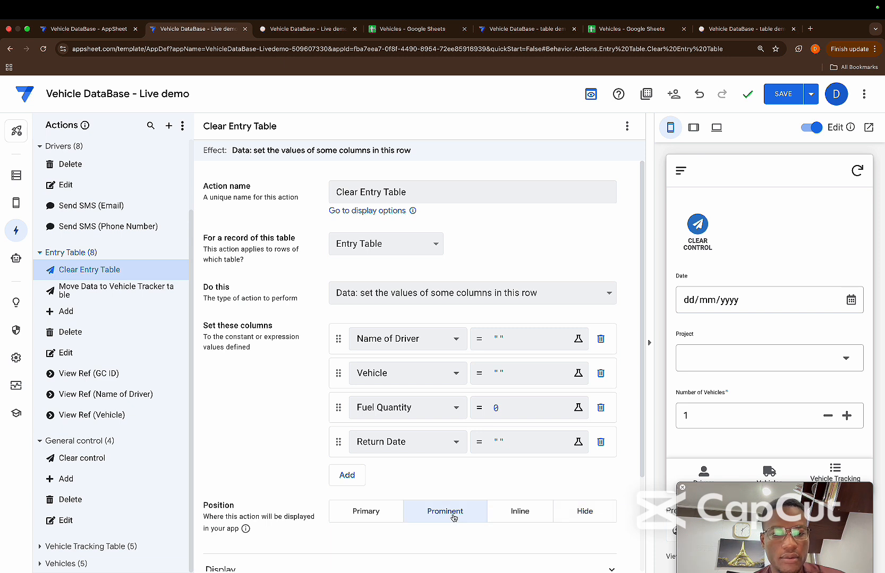
{"action": "left_click", "coordinate": [702, 203]}
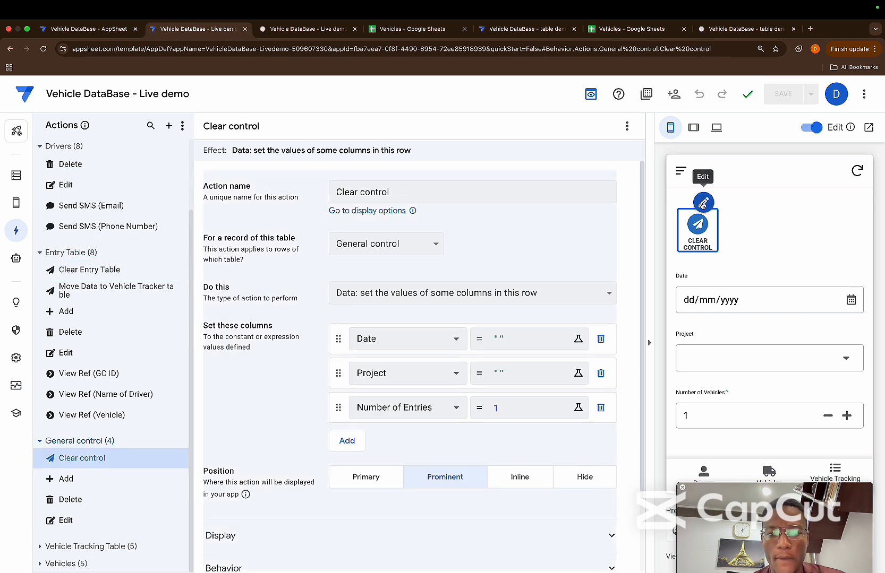
{"action": "left_click", "coordinate": [586, 477]}
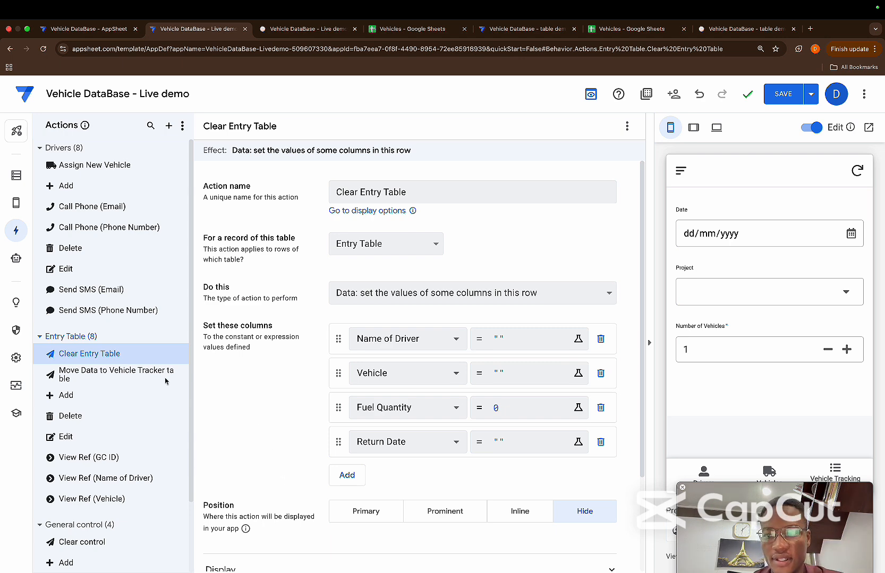
Create the app's first automation as a new bot
{"action": "left_click", "coordinate": [16, 258]}
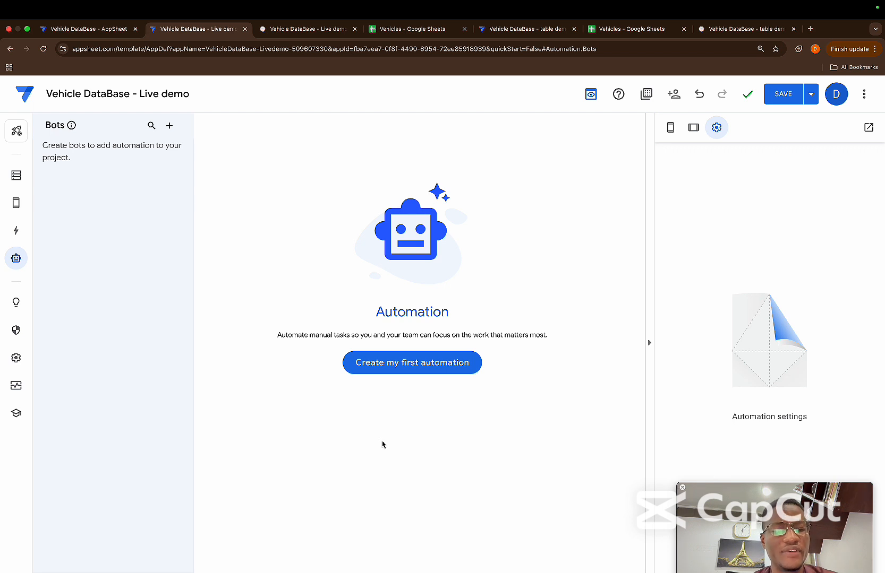
{"action": "left_click", "coordinate": [405, 364]}
{"action": "left_click", "coordinate": [300, 415]}
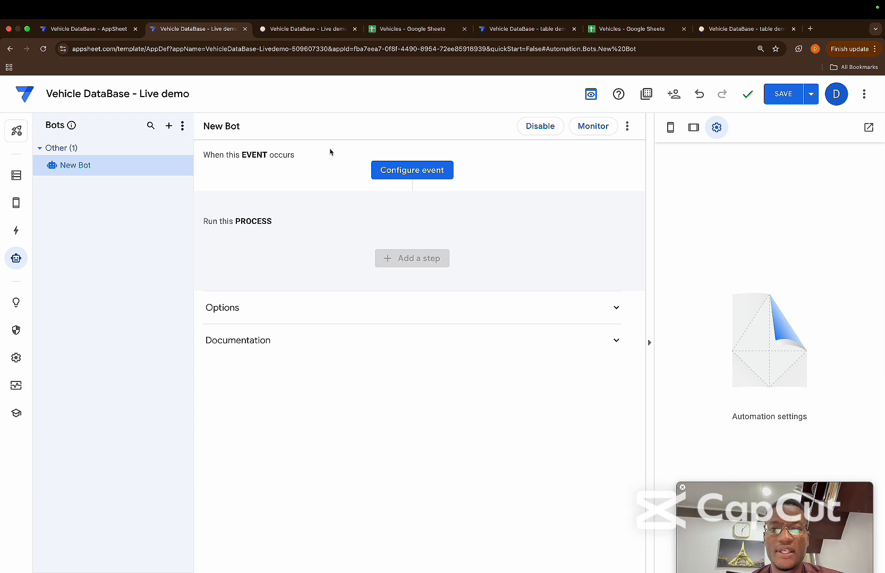
Rename the new bot as creating vt entries
{"action": "double_click", "coordinate": [234, 127]}
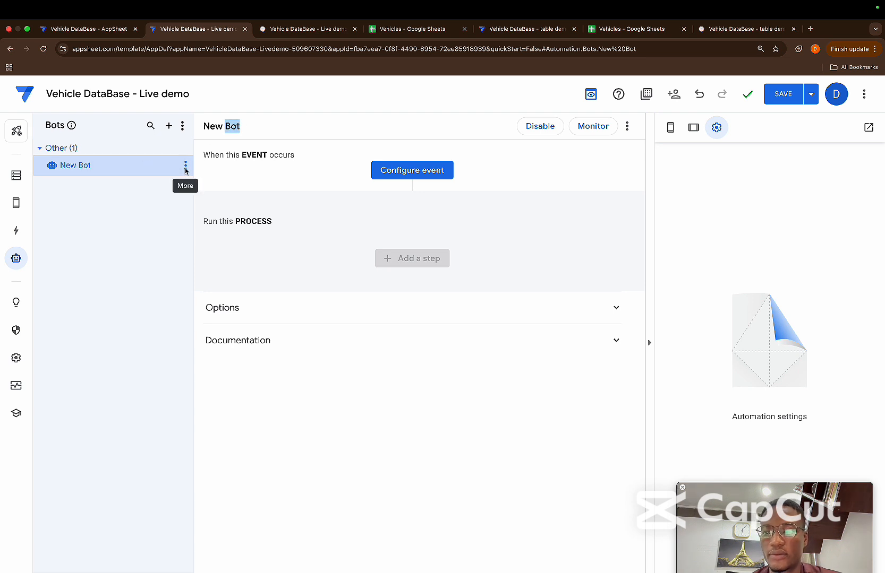
{"action": "left_click", "coordinate": [186, 165]}
{"action": "left_click", "coordinate": [204, 184]}
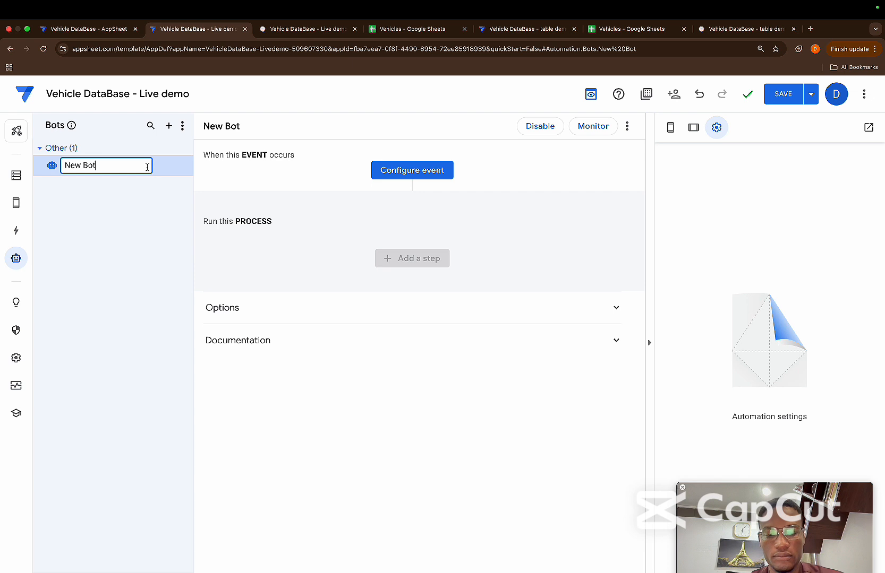
{"action": "key", "text": "BackSpace"}
{"action": "key", "text": "BackSpace"}
{"action": "key", "text": "BackSpace"}
{"action": "key", "text": "BackSpace"}
{"action": "key", "text": "BackSpace"}
{"action": "key", "text": "BackSpace"}
{"action": "key", "text": "BackSpace"}
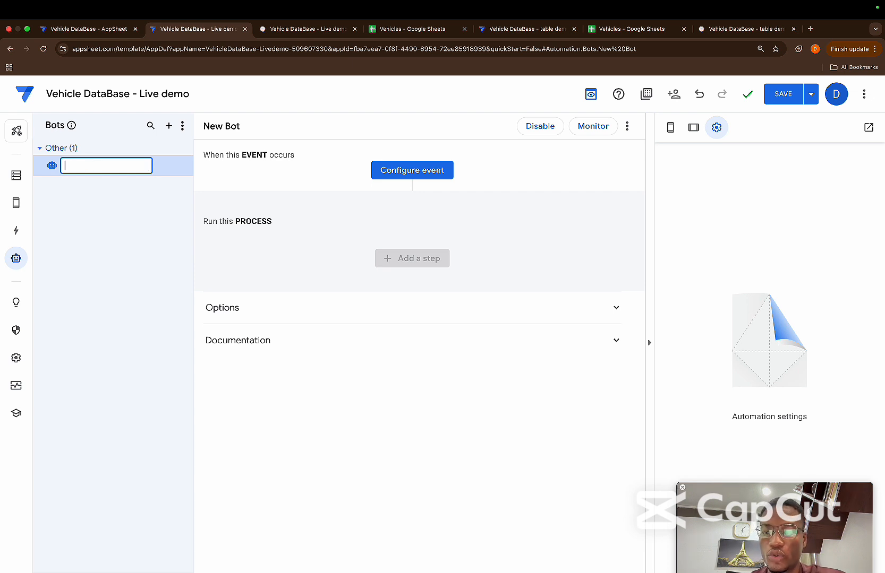
{"action": "type", "text": "M"}
{"action": "type", "text": "ra"}
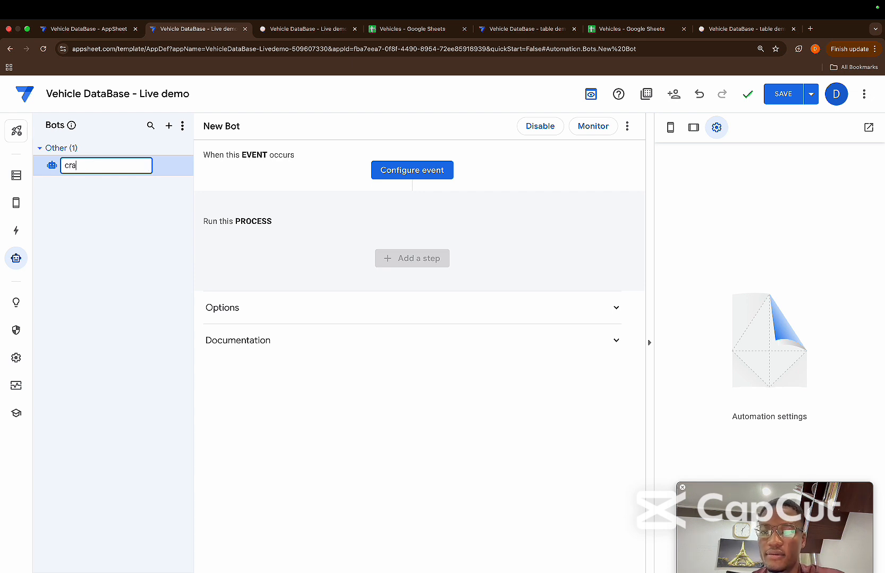
{"action": "type", "text": "ating vt"}
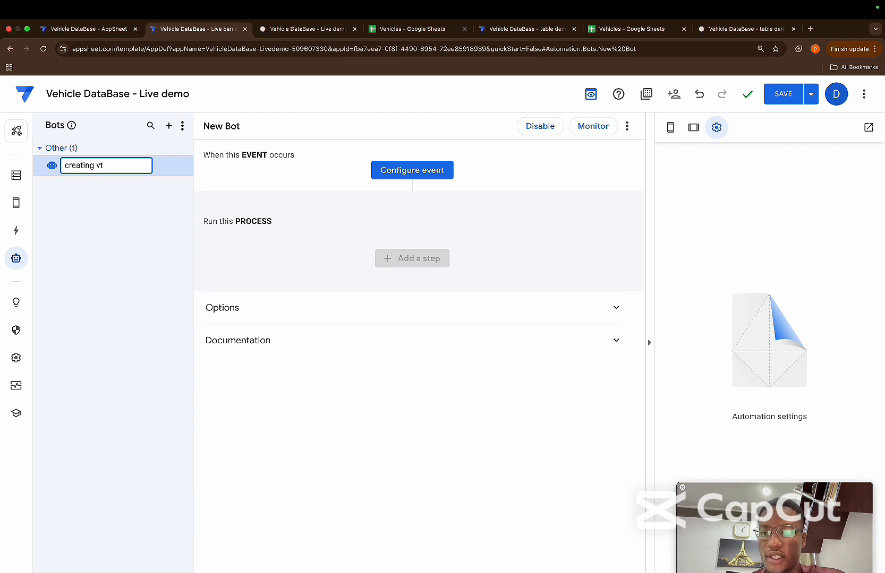
{"action": "type", "text": " entries"}
{"action": "key", "text": "Return"}
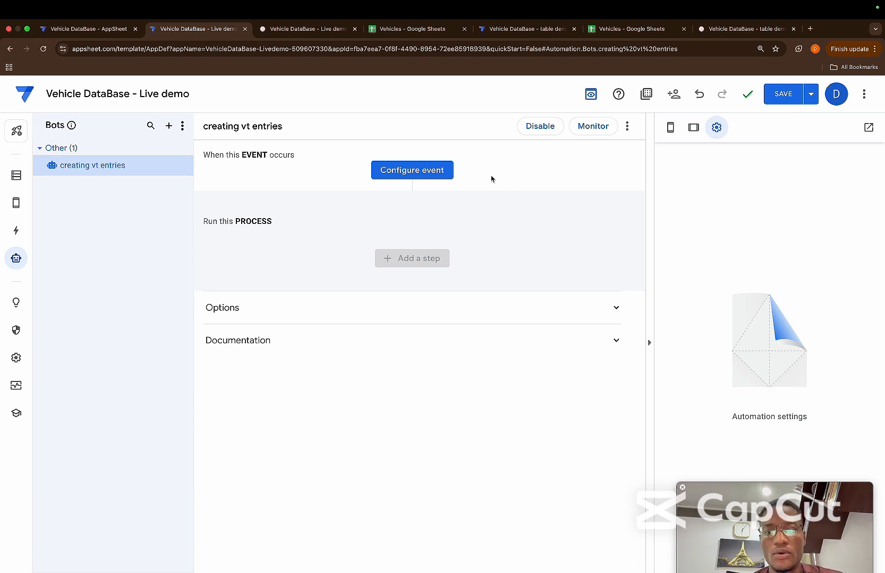
Create a new event for the creating vt entries bot and name it new entries event
{"action": "left_click", "coordinate": [428, 169]}
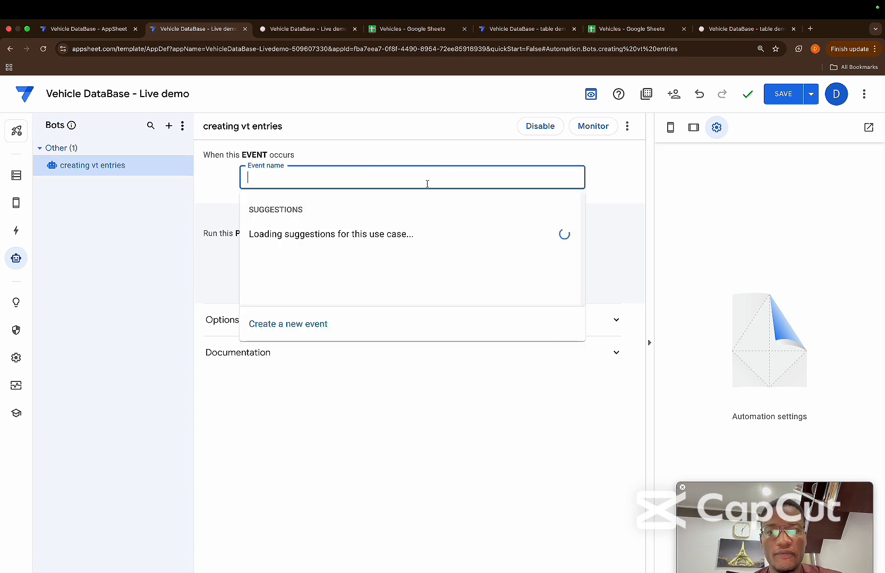
{"action": "left_click", "coordinate": [297, 325]}
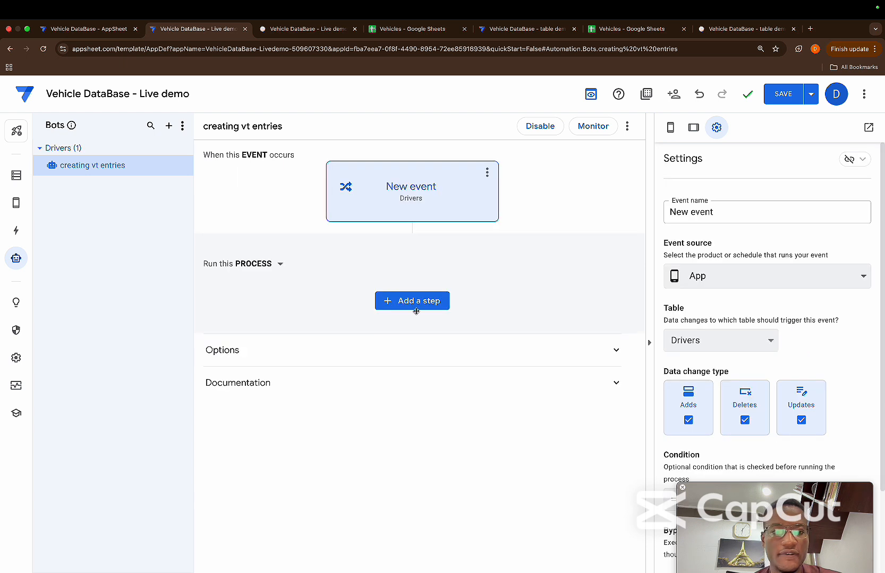
{"action": "left_click", "coordinate": [735, 215]}
{"action": "key", "text": "BackSpace"}
{"action": "key", "text": "BackSpace"}
{"action": "key", "text": "BackSpace"}
{"action": "key", "text": "BackSpace"}
{"action": "key", "text": "BackSpace"}
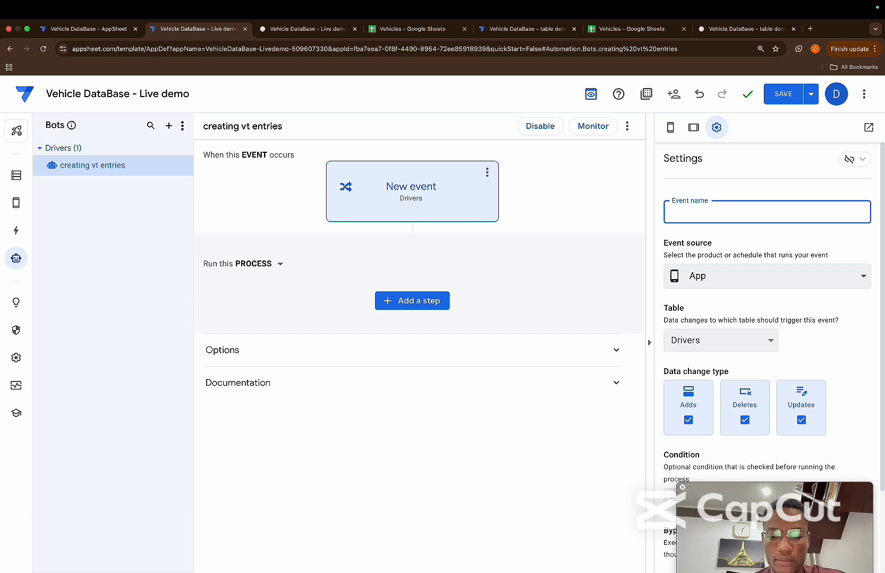
{"action": "type", "text": "new"}
{"action": "key", "text": "BackSpace"}
{"action": "key", "text": "BackSpace"}
{"action": "type", "text": "ew "}
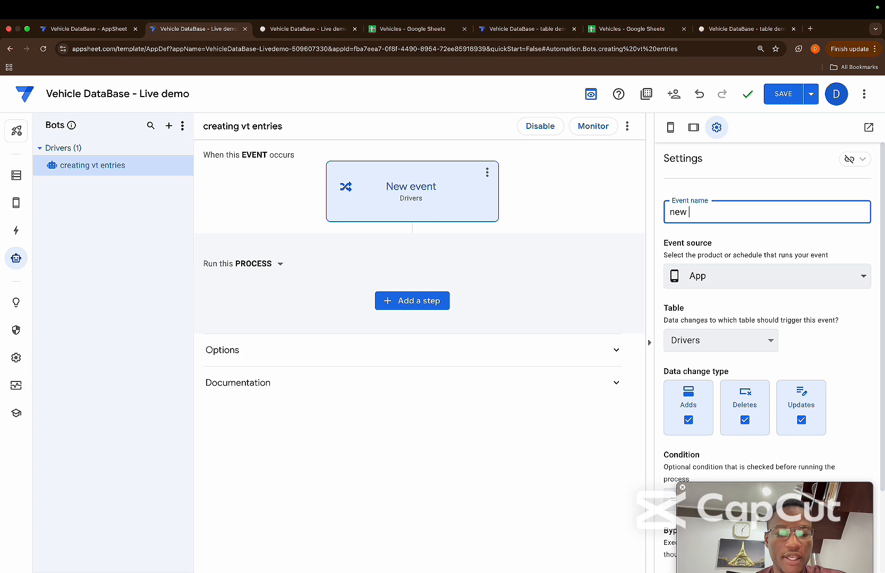
{"action": "type", "text": "entries en"}
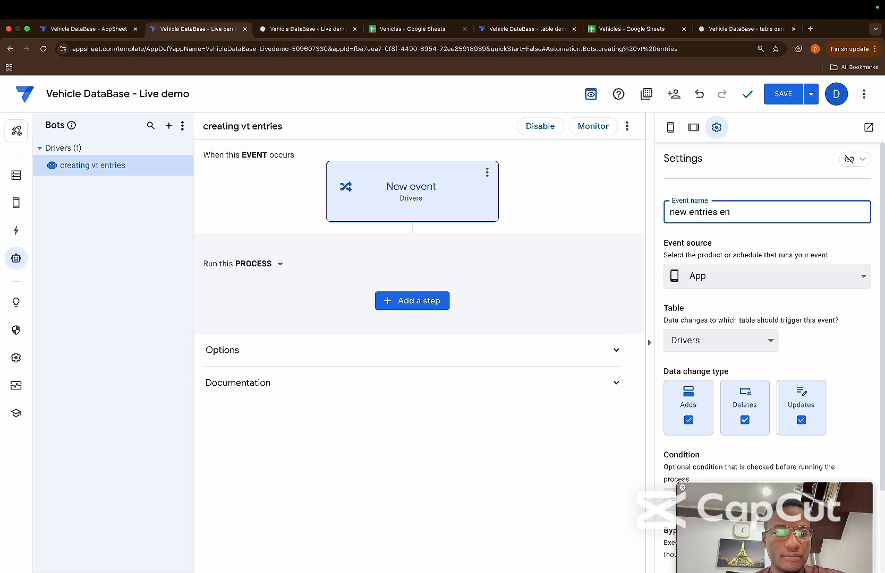
{"action": "type", "text": "ver"}
{"action": "key", "text": "BackSpace"}
{"action": "key", "text": "BackSpace"}
{"action": "key", "text": "BackSpace"}
{"action": "key", "text": "BackSpace"}
{"action": "type", "text": "vent"}
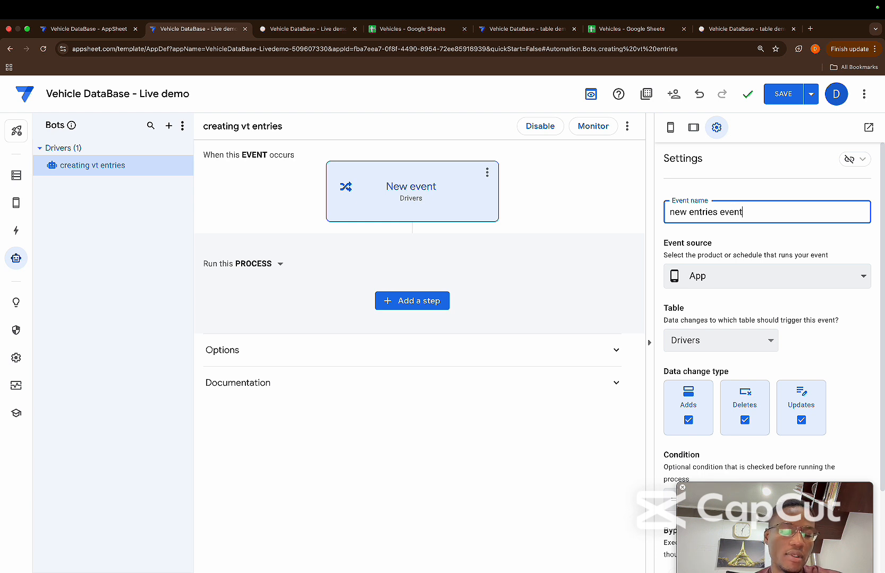
{"action": "left_click", "coordinate": [773, 232]}
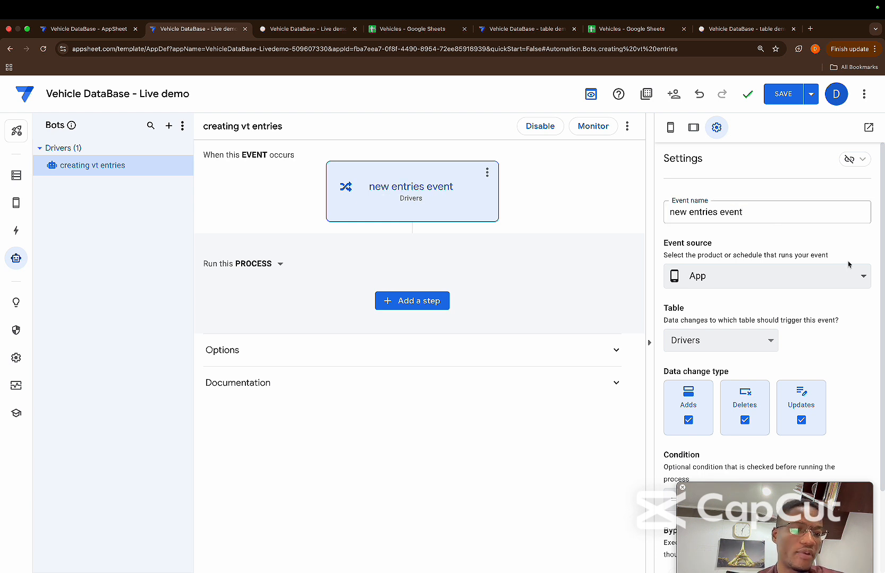
Try Scheduled as the event source of the new entries event, and return it to App
{"action": "left_click", "coordinate": [857, 274]}
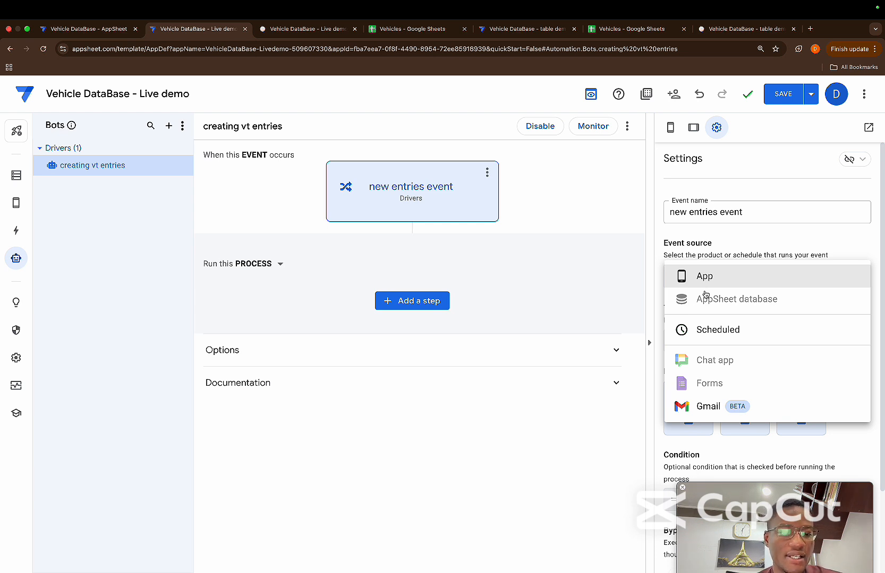
{"action": "left_click", "coordinate": [707, 326]}
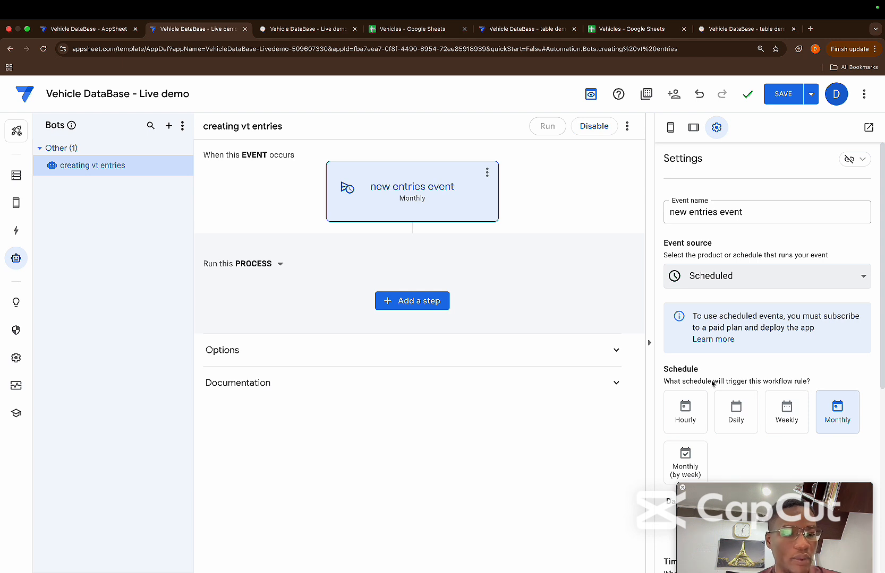
{"action": "left_click", "coordinate": [731, 272]}
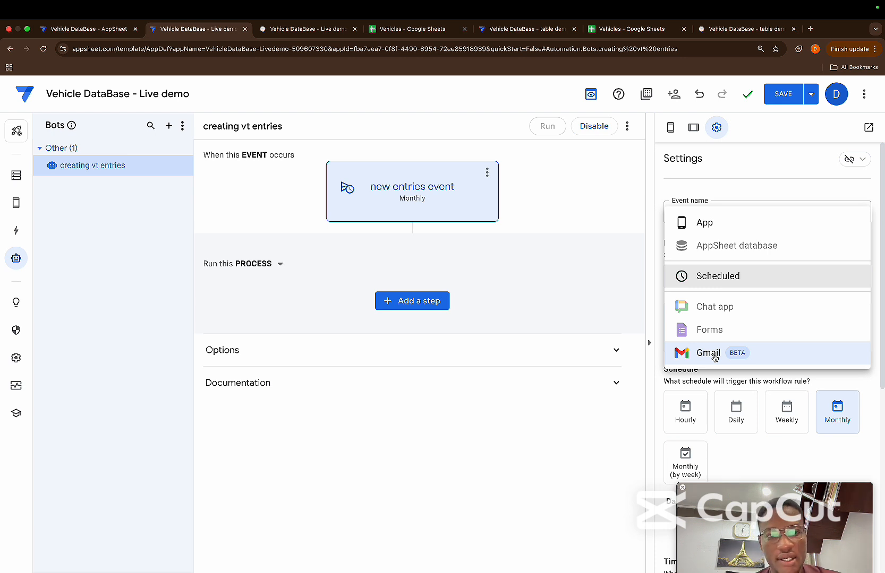
{"action": "mouse_move", "coordinate": [706, 313]}
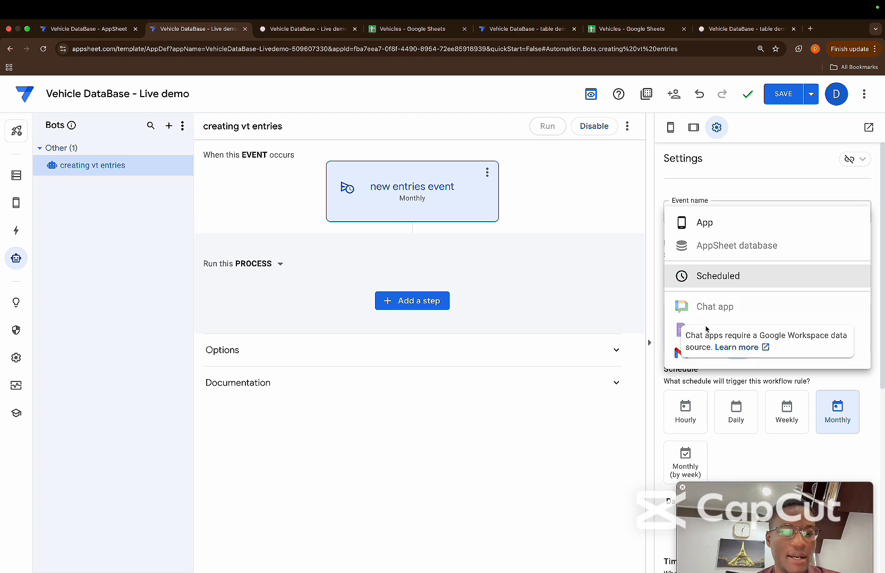
{"action": "mouse_move", "coordinate": [718, 246]}
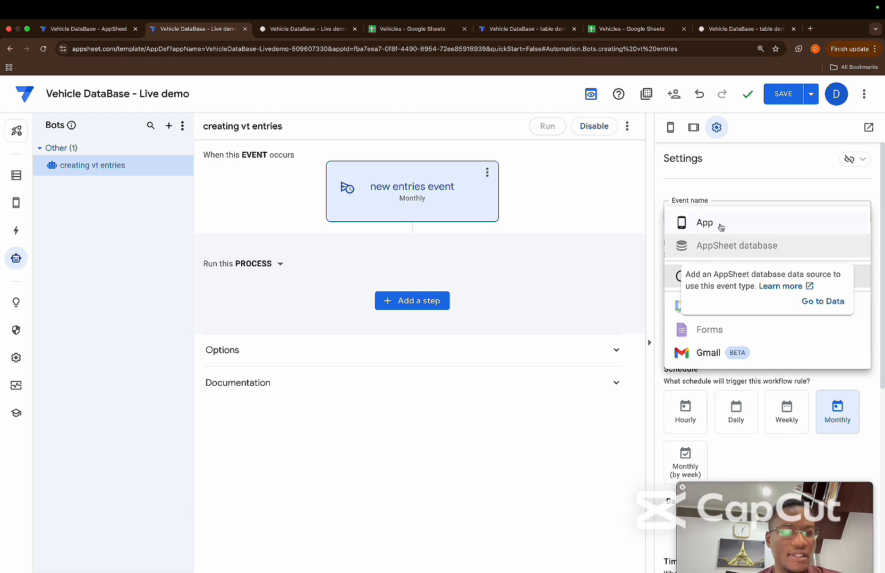
{"action": "left_click", "coordinate": [736, 191]}
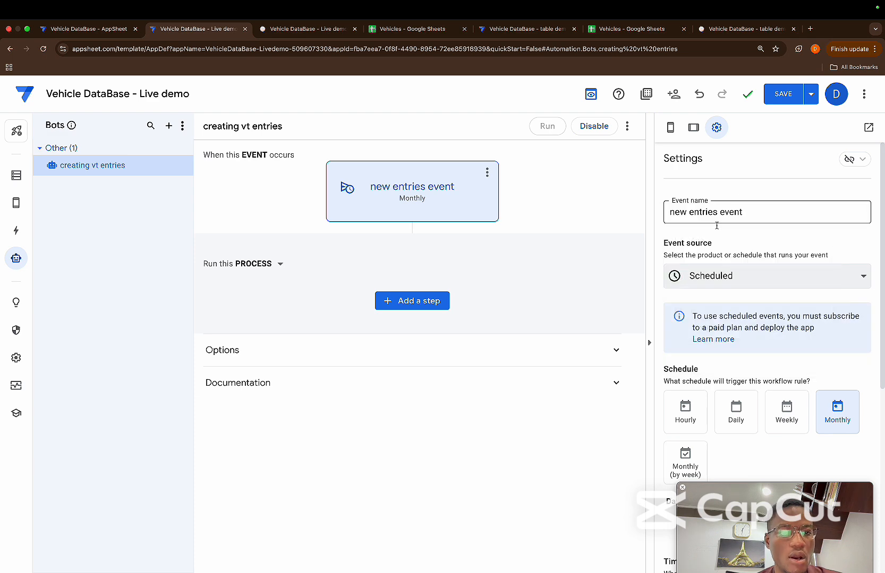
{"action": "left_click", "coordinate": [713, 272]}
{"action": "left_click", "coordinate": [714, 222]}
Limit the new entries event's data change type to Adds by excluding Deletes and Updates
{"action": "scroll", "coordinate": [729, 314], "scroll_direction": "down", "scroll_amount": 2}
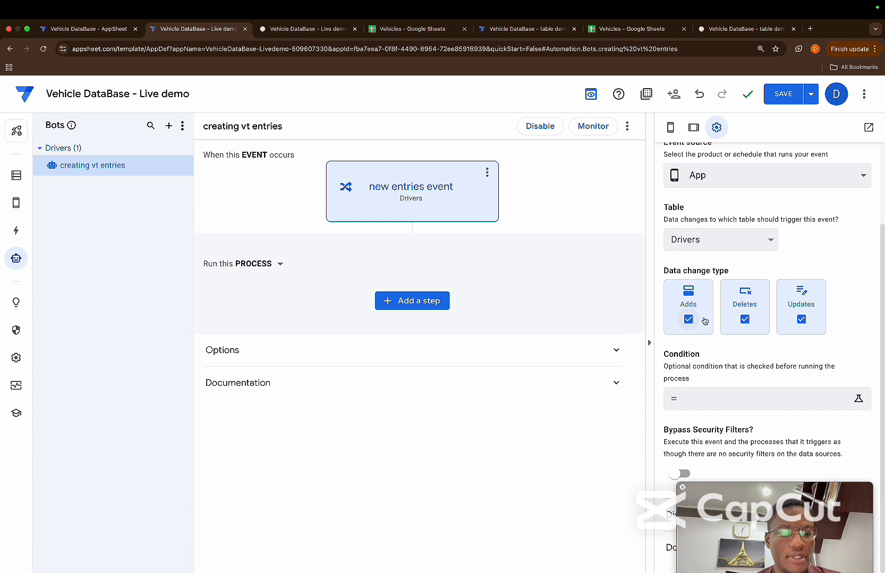
{"action": "left_click", "coordinate": [739, 321]}
{"action": "left_click", "coordinate": [802, 325]}
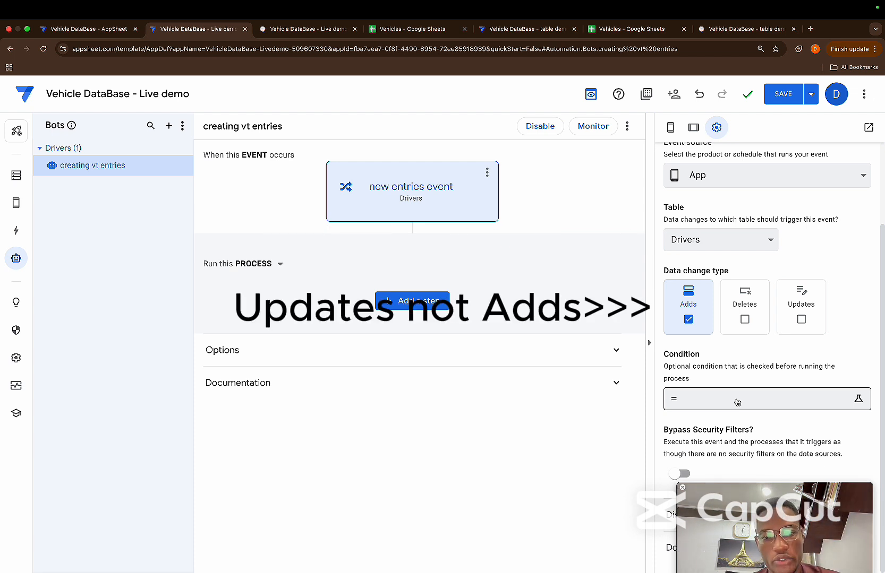
{"action": "scroll", "coordinate": [829, 426], "scroll_direction": "up", "scroll_amount": 3}
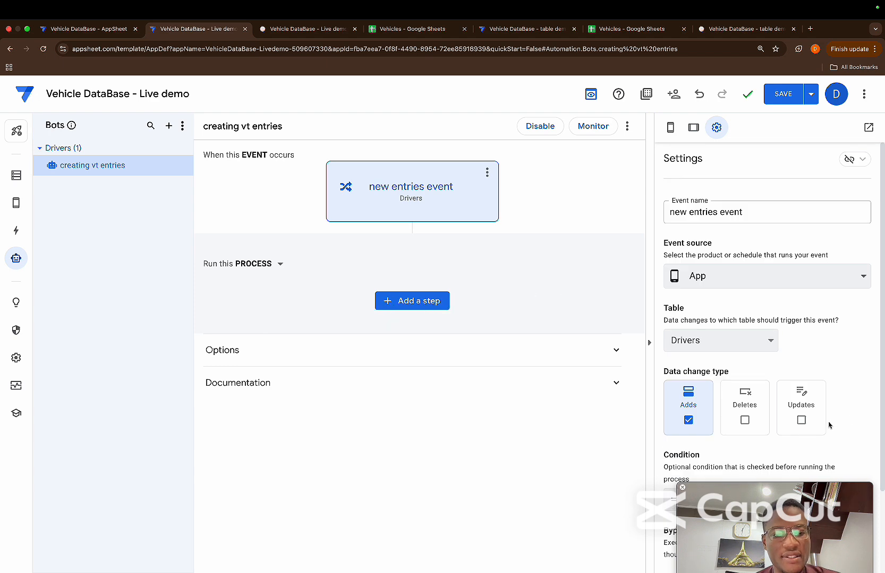
{"action": "scroll", "coordinate": [829, 426], "scroll_direction": "down", "scroll_amount": 2}
Add a new step to the bot's process and set it to run a data action
{"action": "left_click", "coordinate": [422, 301]}
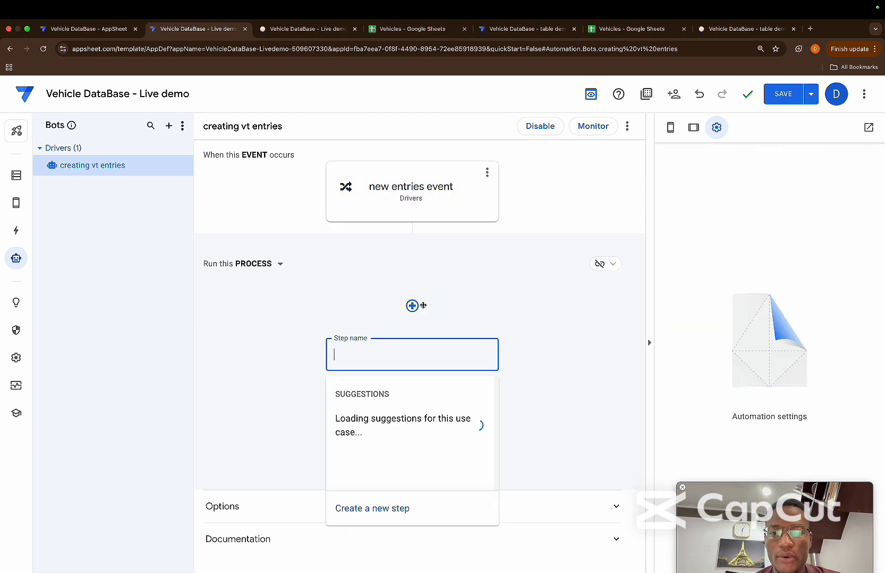
{"action": "left_click", "coordinate": [364, 507]}
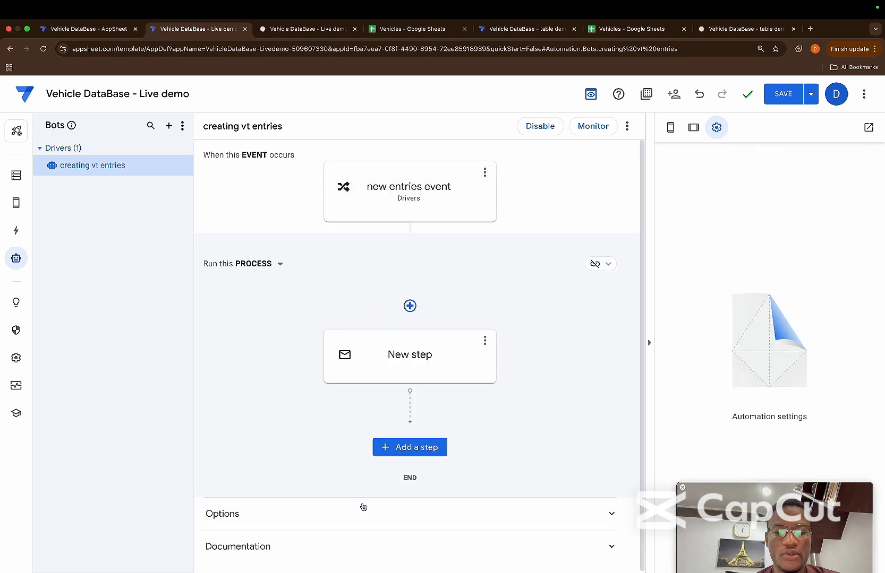
{"action": "left_click", "coordinate": [413, 359]}
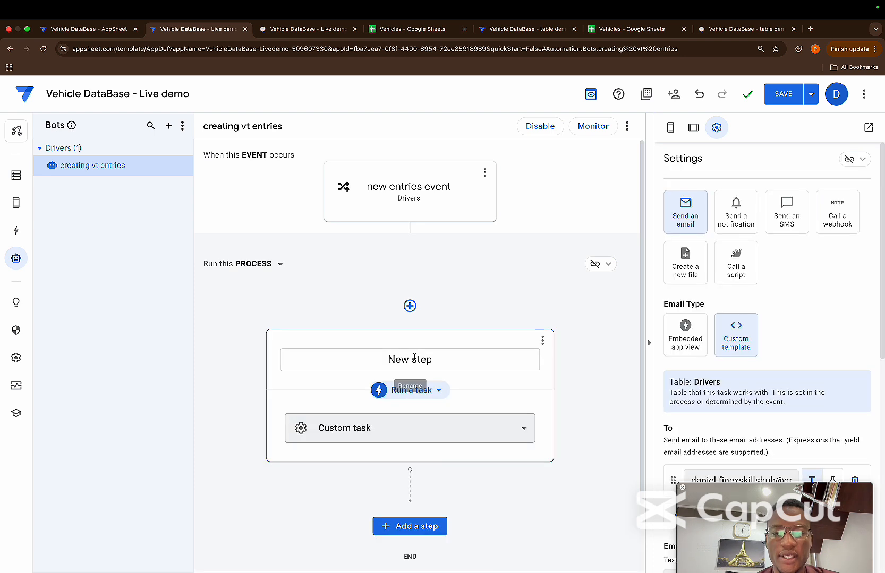
{"action": "left_click", "coordinate": [438, 390]}
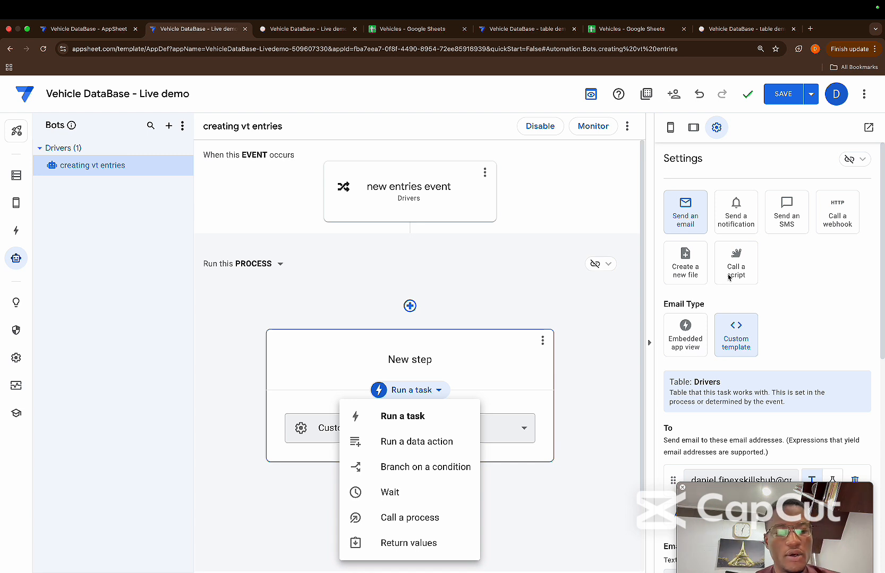
{"action": "left_click", "coordinate": [413, 444]}
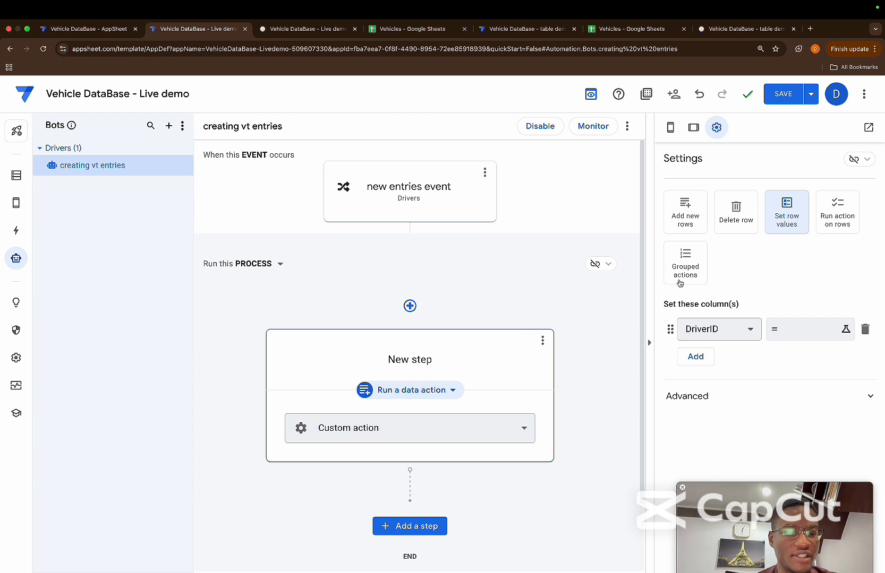
Try the Branch on a condition, Wait, Call a process and Return values step types, and return to Run a data action
{"action": "left_click", "coordinate": [427, 393]}
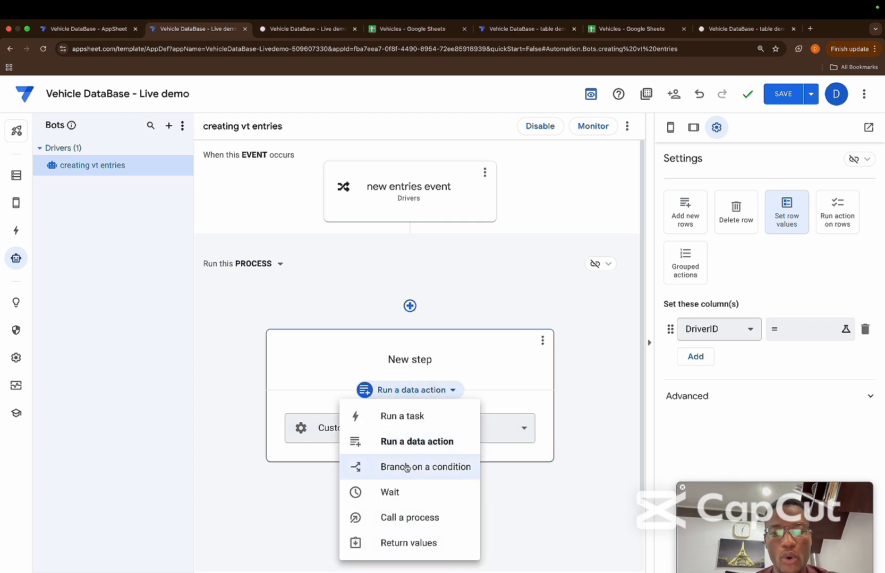
{"action": "left_click", "coordinate": [405, 466]}
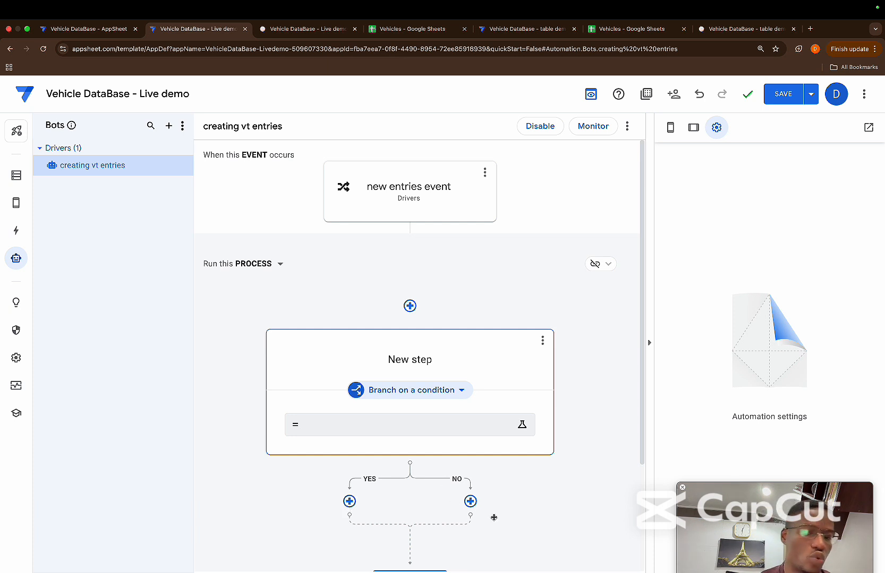
{"action": "left_click", "coordinate": [457, 388]}
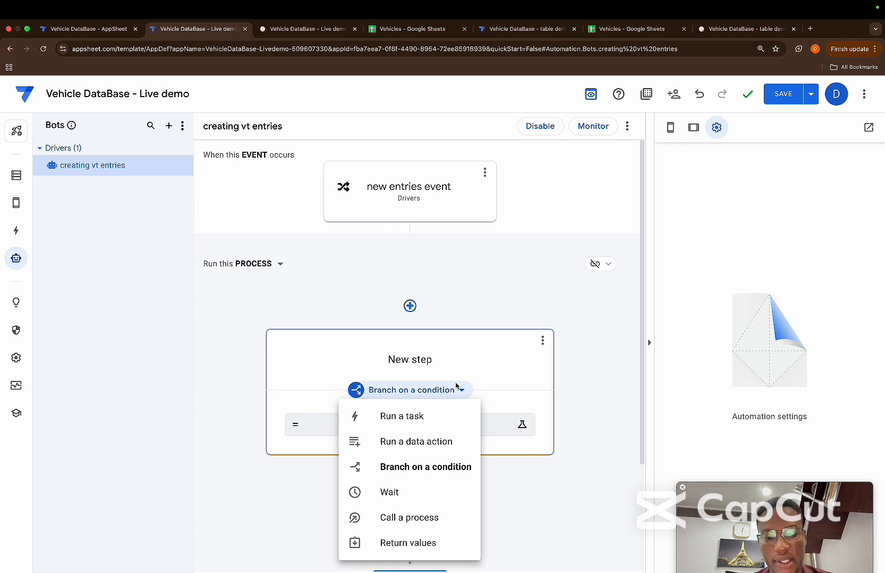
{"action": "left_click", "coordinate": [401, 492]}
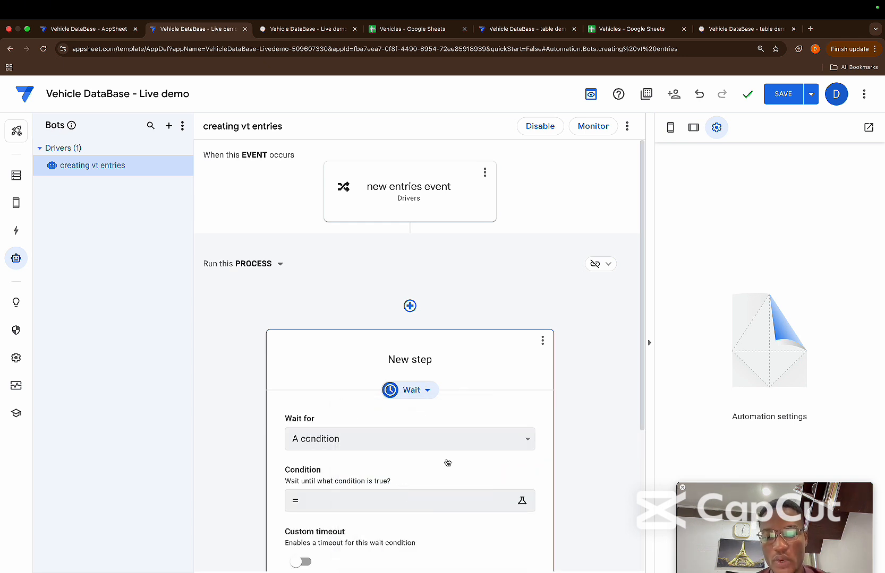
{"action": "left_click", "coordinate": [426, 391]}
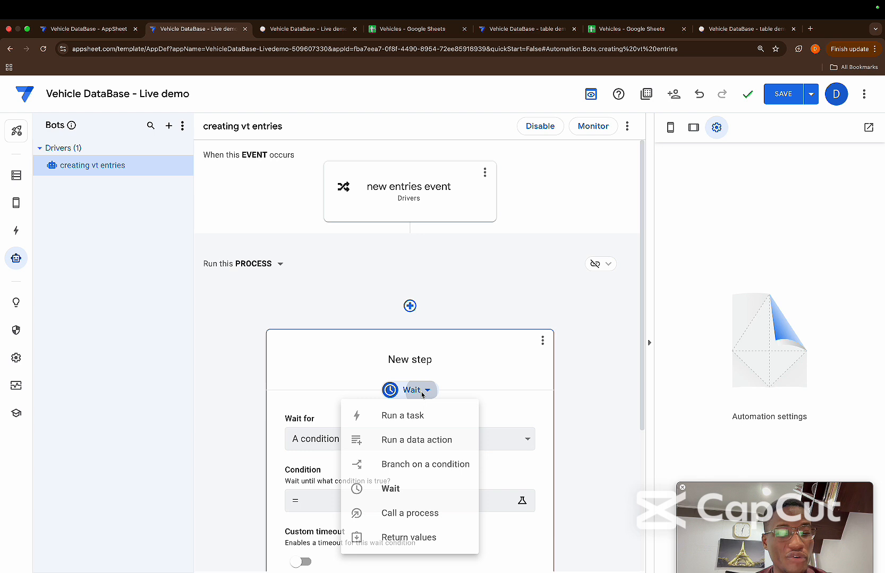
{"action": "left_click", "coordinate": [426, 520]}
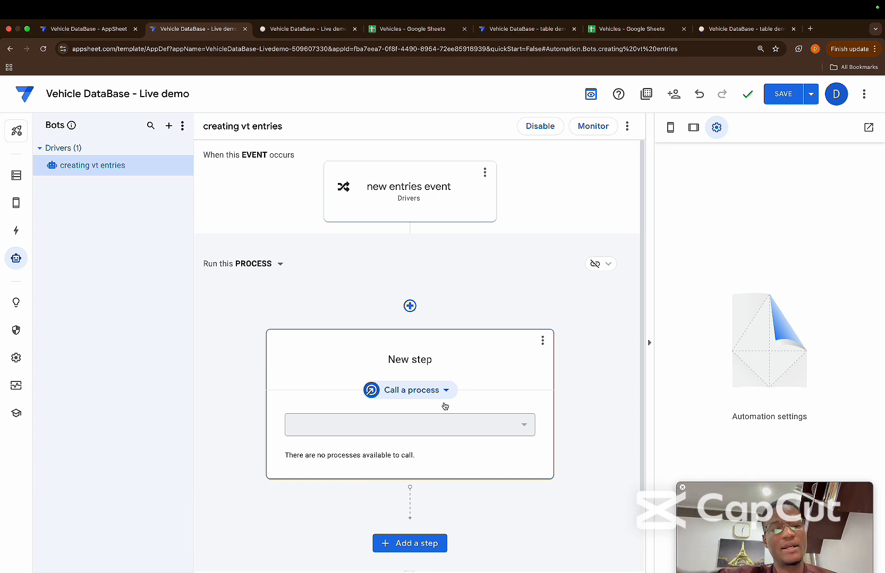
{"action": "left_click", "coordinate": [445, 392]}
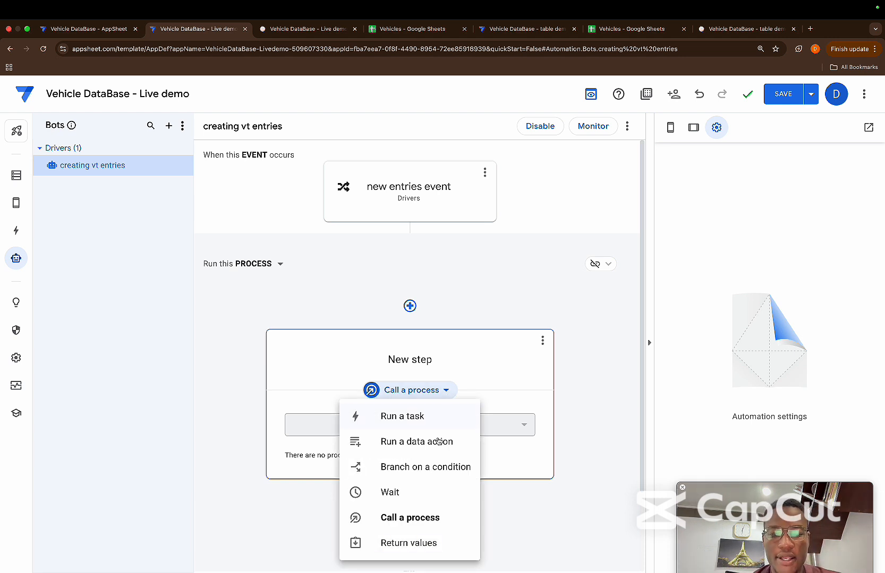
{"action": "left_click", "coordinate": [424, 544]}
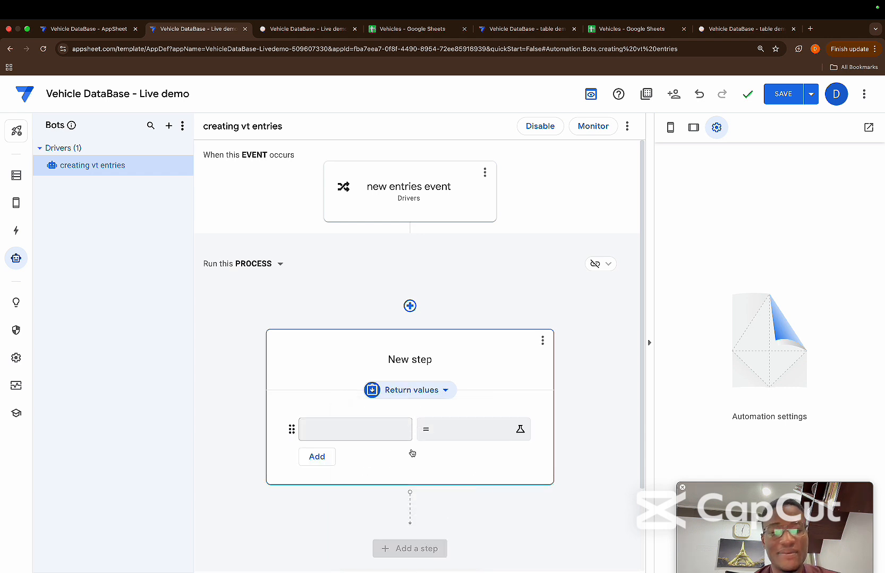
{"action": "left_click", "coordinate": [444, 392]}
{"action": "left_click", "coordinate": [418, 442]}
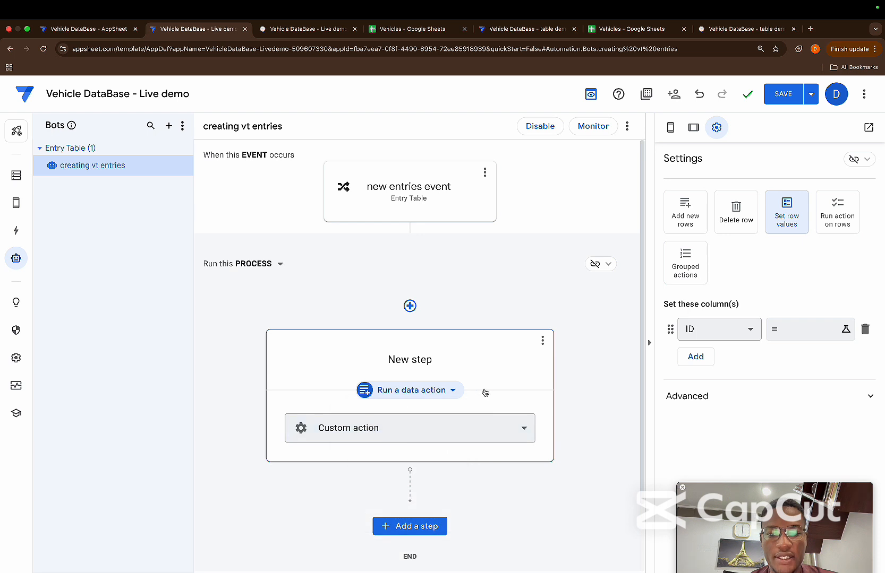
Make the step's data action Grouped actions containing Move Data to Vehicle Tracker table followed by Clear Entry Table
{"action": "left_click", "coordinate": [684, 261]}
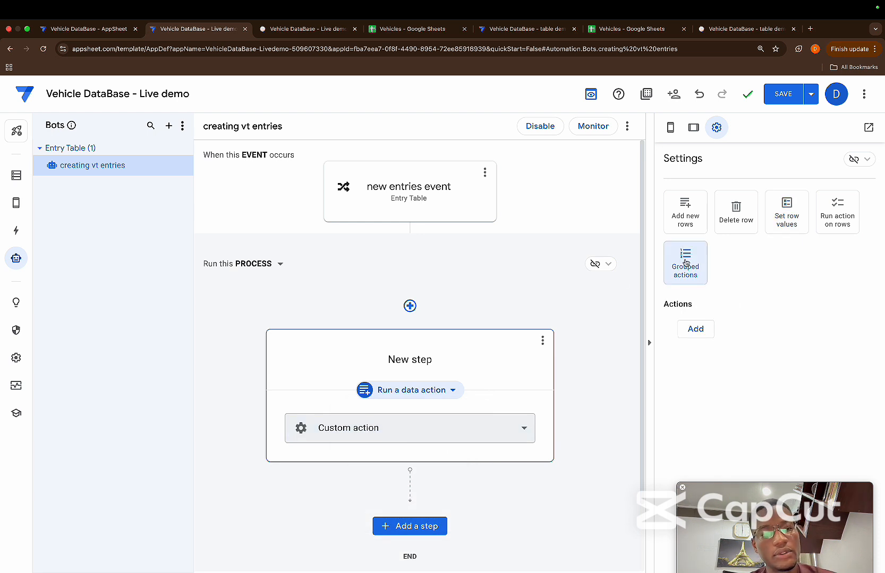
{"action": "left_click", "coordinate": [703, 329]}
{"action": "left_click", "coordinate": [729, 332]}
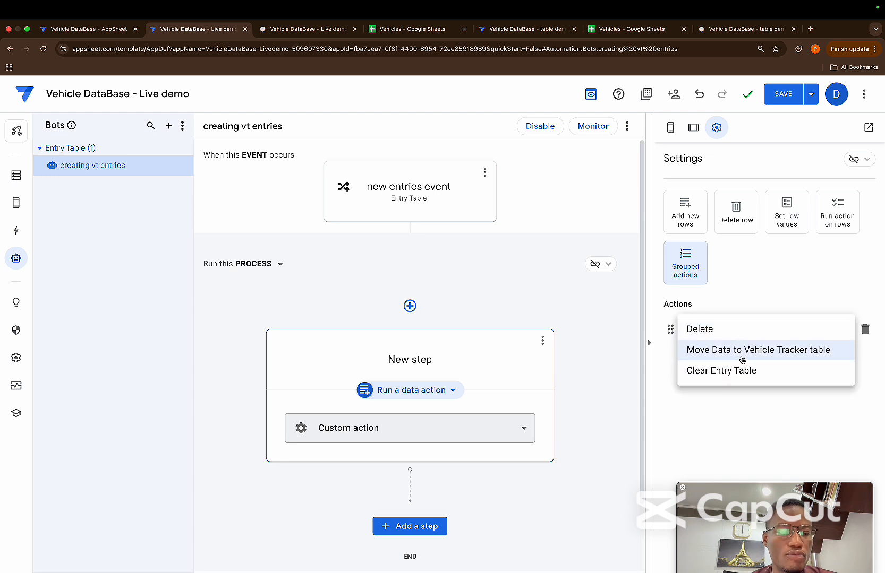
{"action": "left_click", "coordinate": [773, 355]}
{"action": "left_click", "coordinate": [695, 357]}
{"action": "left_click", "coordinate": [729, 366]}
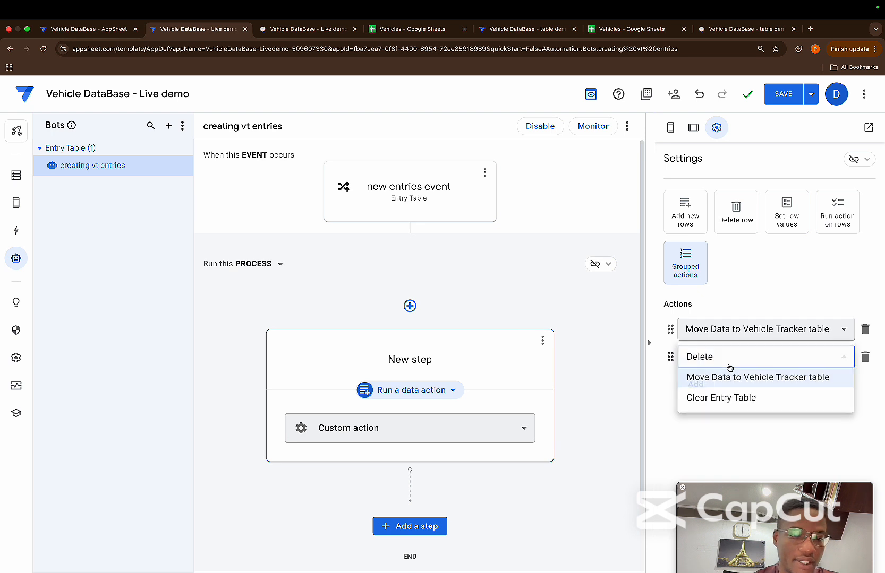
{"action": "left_click", "coordinate": [722, 406]}
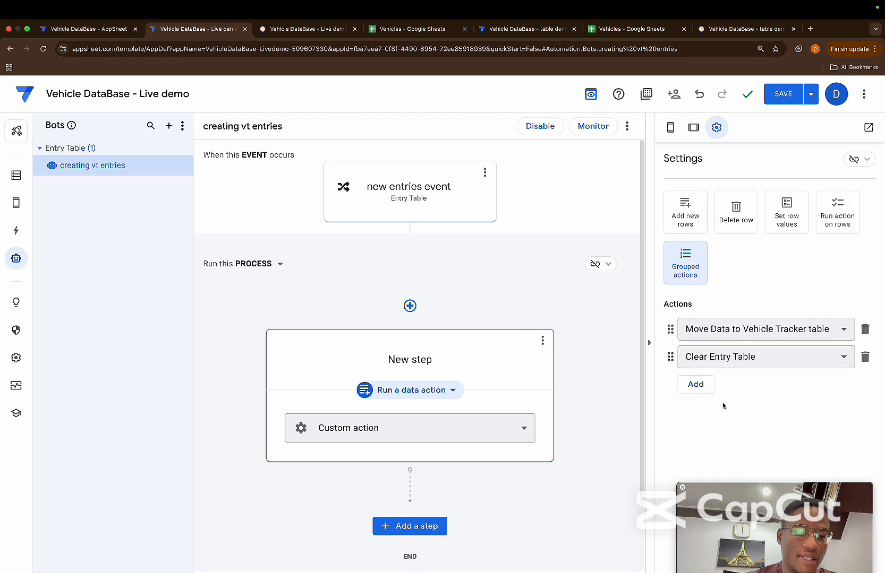
Add a third action entry to the step's grouped actions and open its action choices
{"action": "left_click", "coordinate": [696, 382]}
{"action": "left_click", "coordinate": [739, 394]}
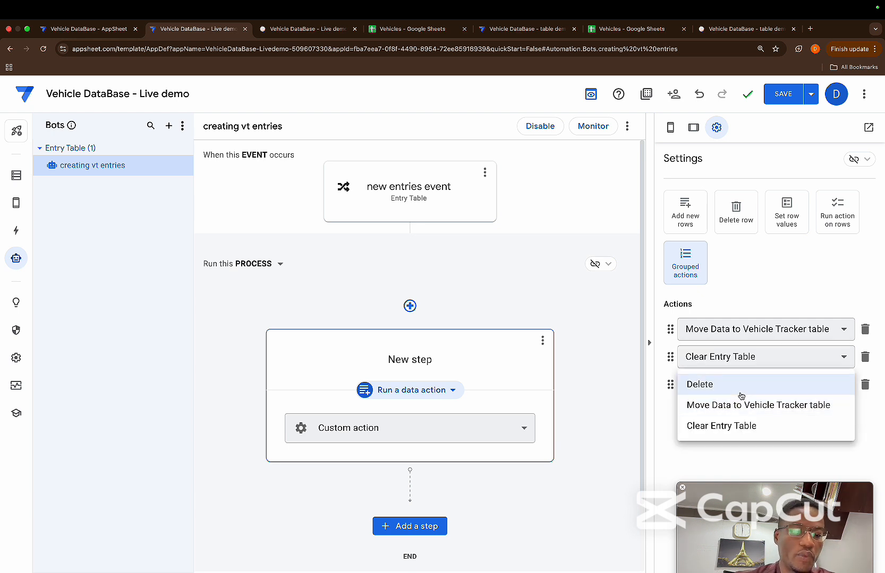
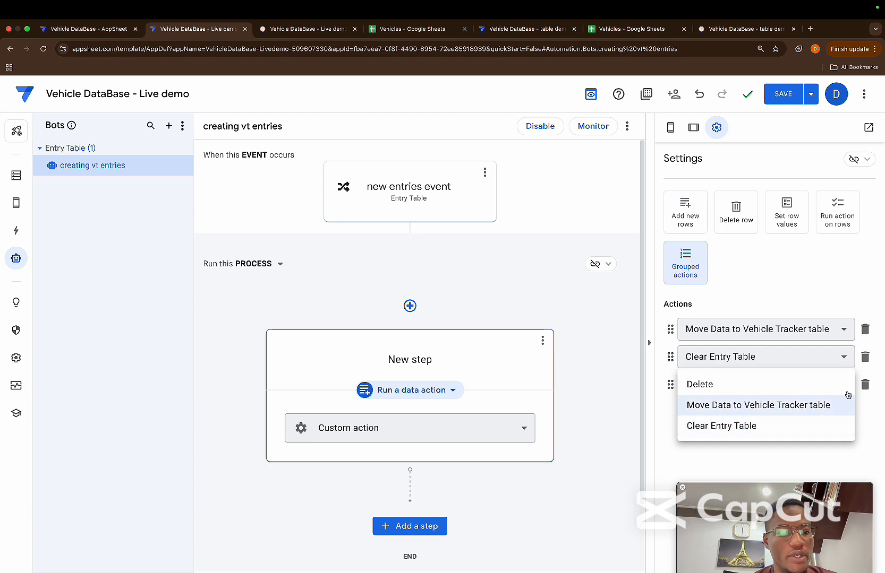
Remove the empty third entry from the step's grouped actions and create a new action for the Entry Table
{"action": "left_click", "coordinate": [865, 384]}
{"action": "left_click", "coordinate": [864, 385]}
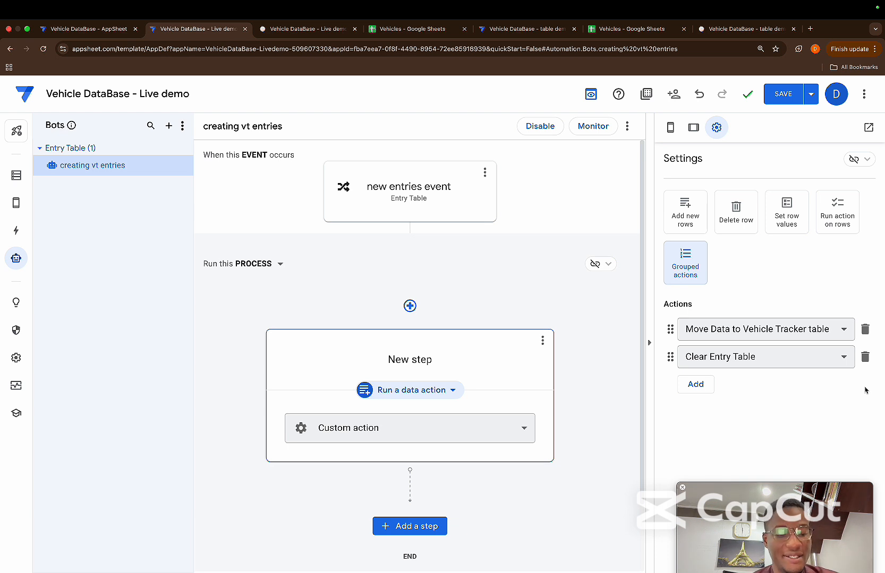
{"action": "left_click", "coordinate": [16, 230]}
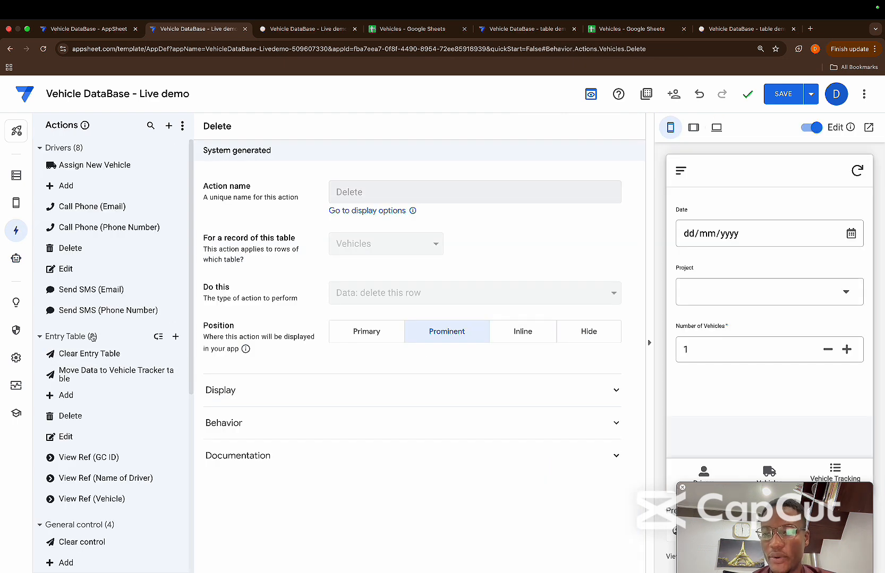
{"action": "left_click", "coordinate": [176, 337]}
{"action": "left_click", "coordinate": [313, 416]}
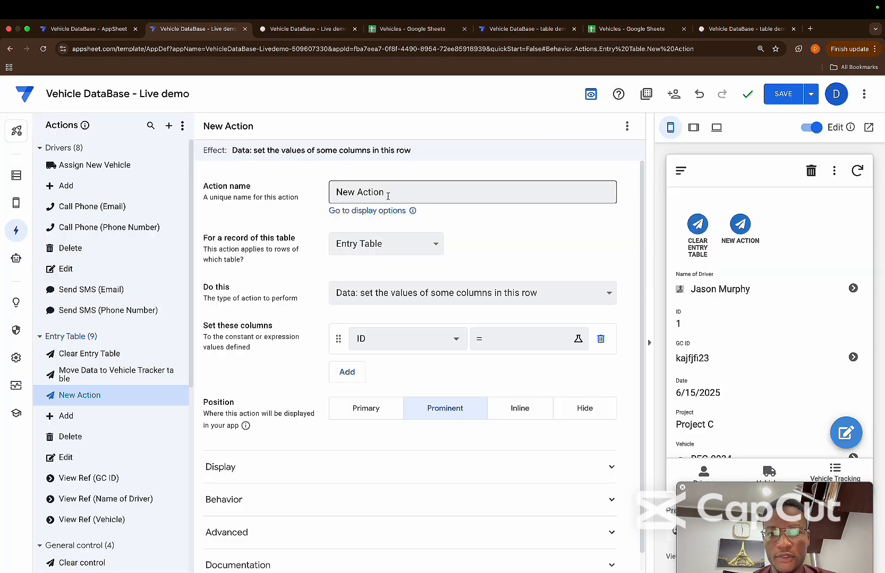
Name the new Entry Table action Call controls clear action
{"action": "left_click_drag", "start_coordinate": [386, 196], "coordinate": [297, 192]}
{"action": "key", "text": "BackSpace"}
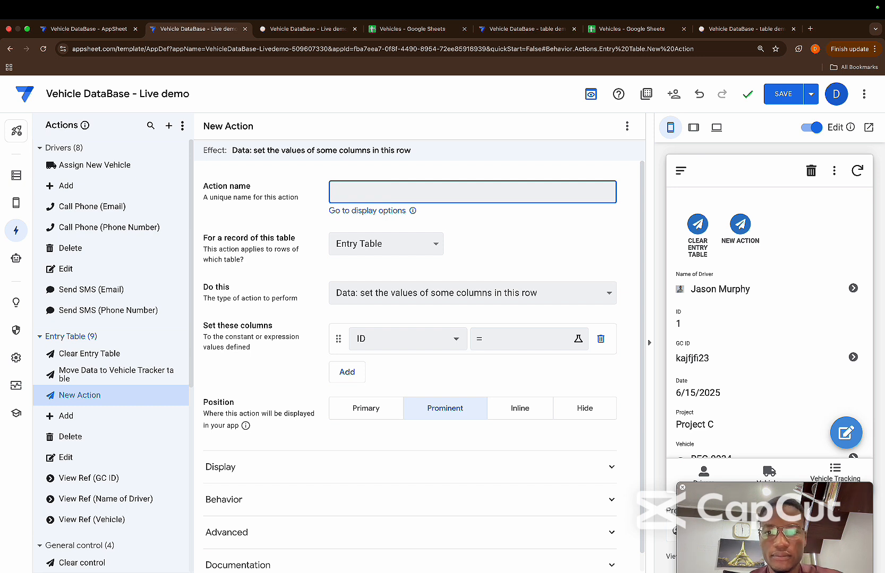
{"action": "type", "text": "Call "}
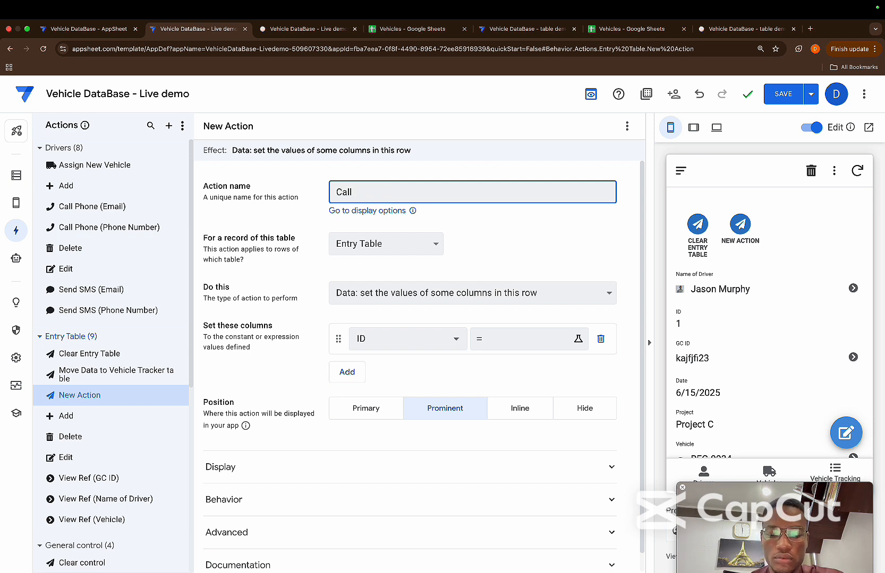
{"action": "type", "text": "controls "}
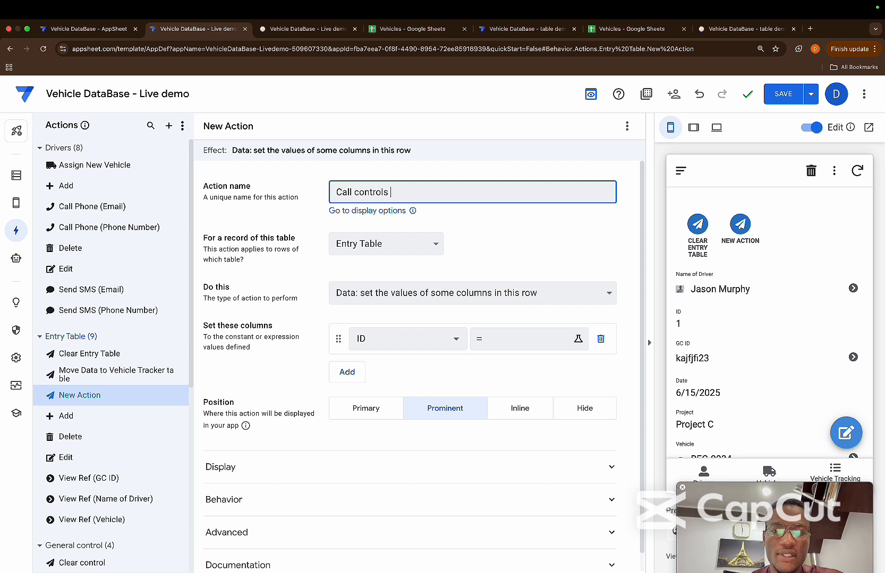
{"action": "type", "text": "action"}
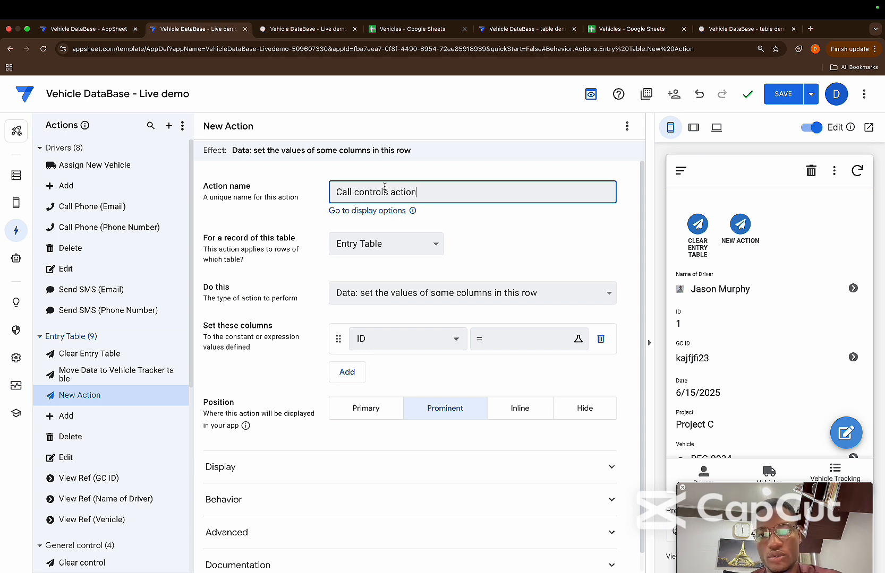
{"action": "left_click", "coordinate": [390, 191]}
{"action": "type", "text": "clear"}
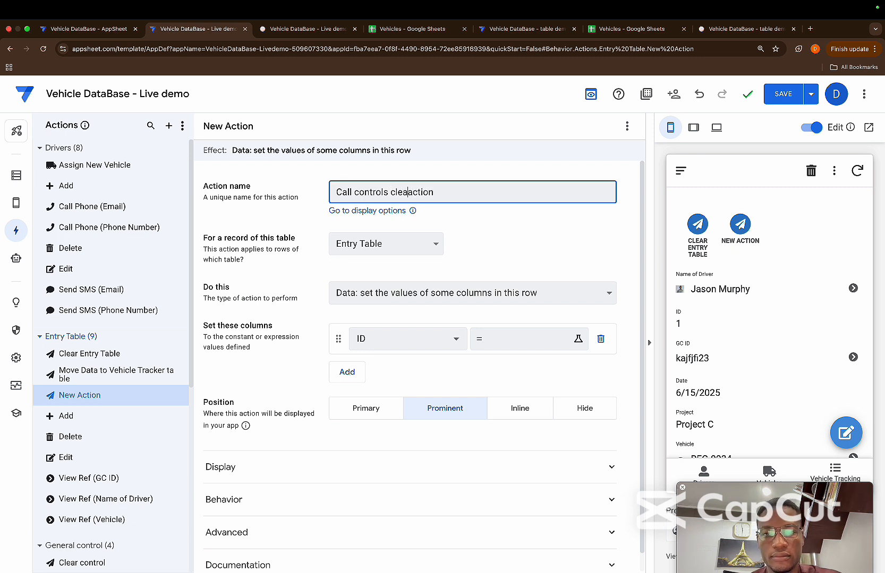
{"action": "left_click", "coordinate": [475, 223]}
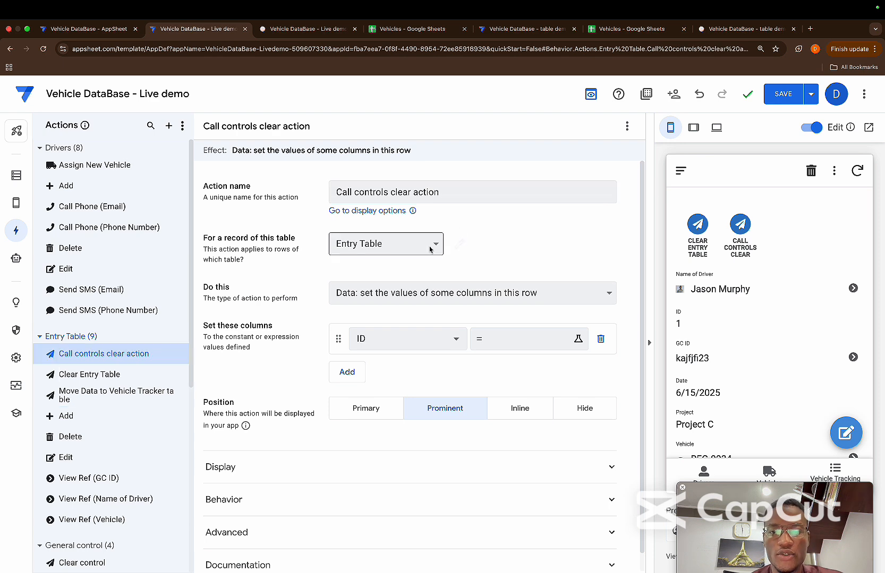
Make the action execute an action on a set of rows, with General control as the referenced table
{"action": "left_click", "coordinate": [444, 293]}
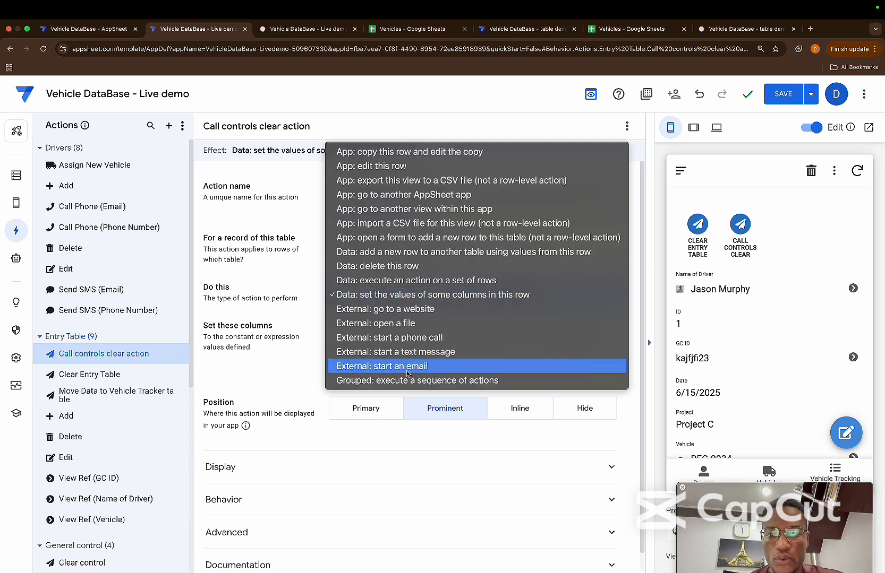
{"action": "left_click", "coordinate": [422, 282]}
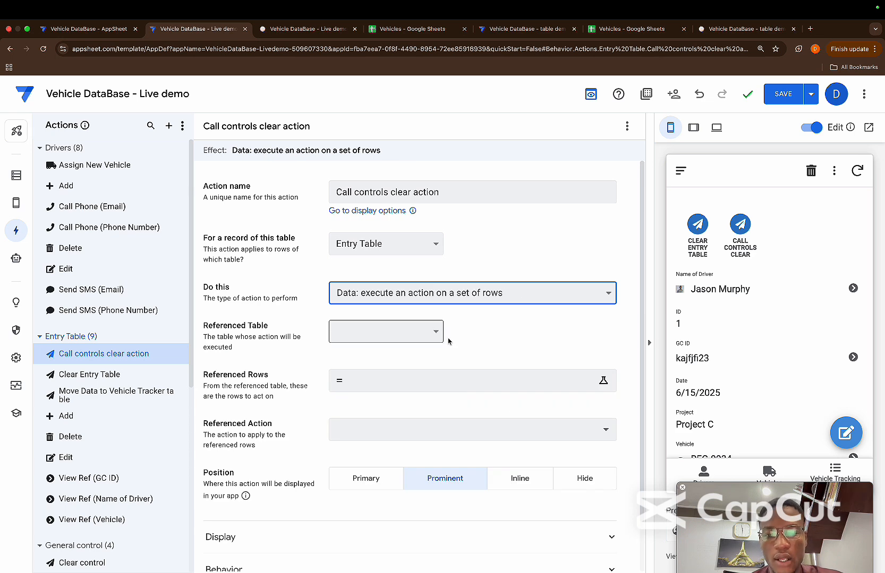
{"action": "left_click", "coordinate": [436, 333]}
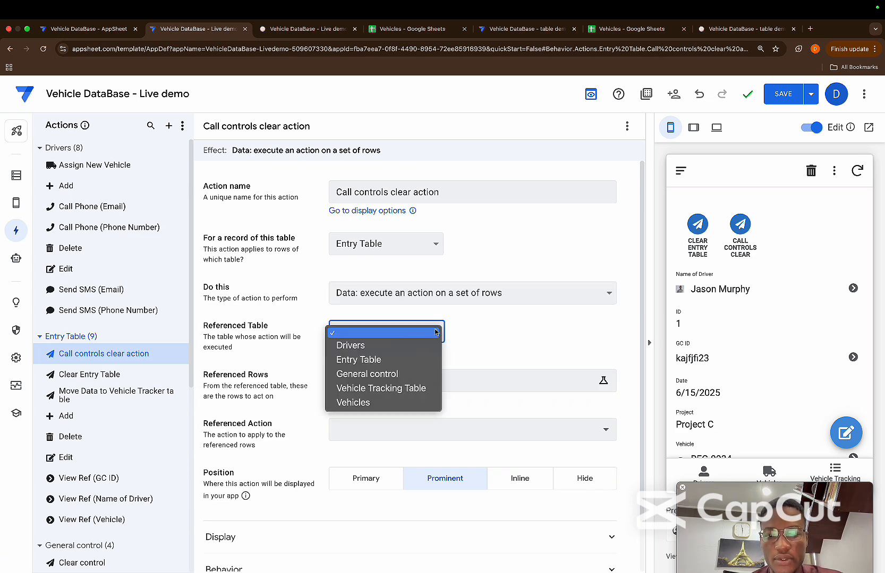
{"action": "left_click", "coordinate": [396, 375]}
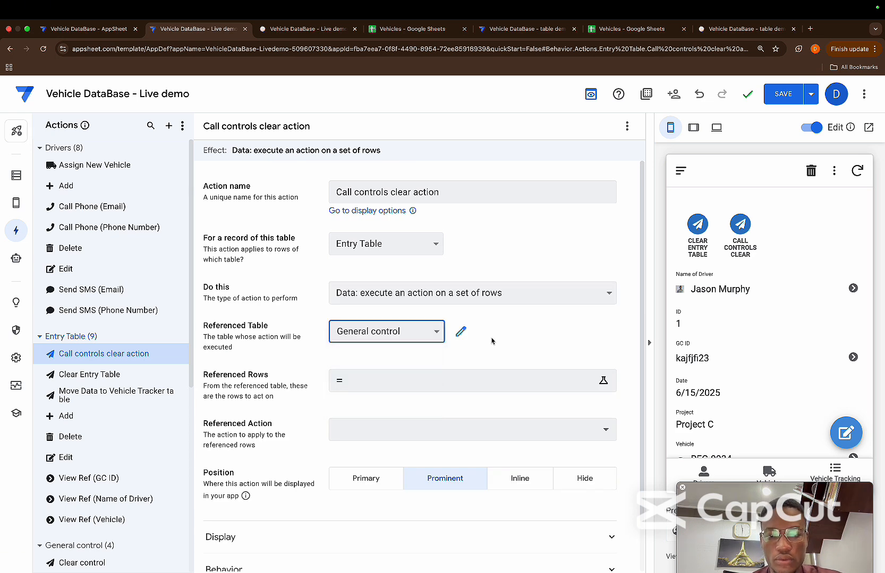
Begin the Referenced Rows expression with a SELECT function over General control[id]
{"action": "left_click", "coordinate": [452, 384]}
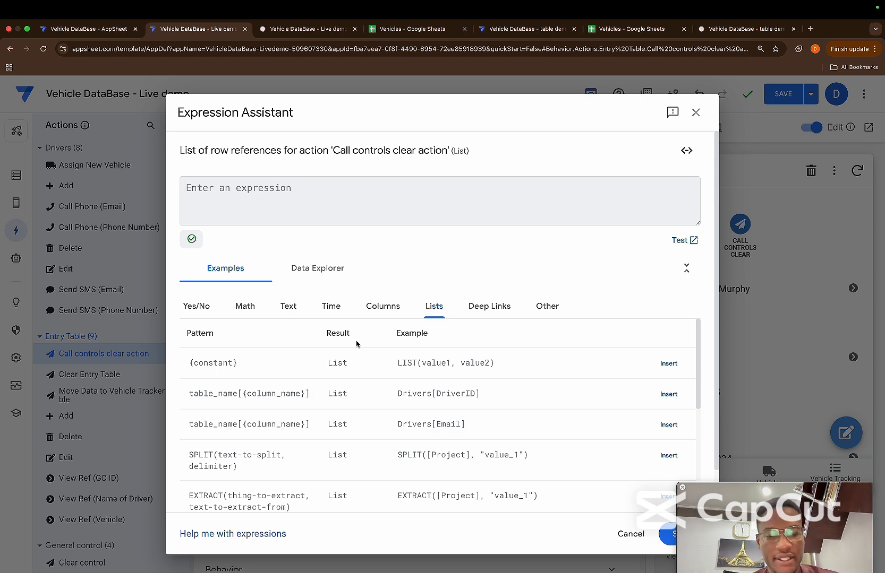
{"action": "type", "text": "["}
{"action": "key", "text": "BackSpace"}
{"action": "type", "text": "sel"}
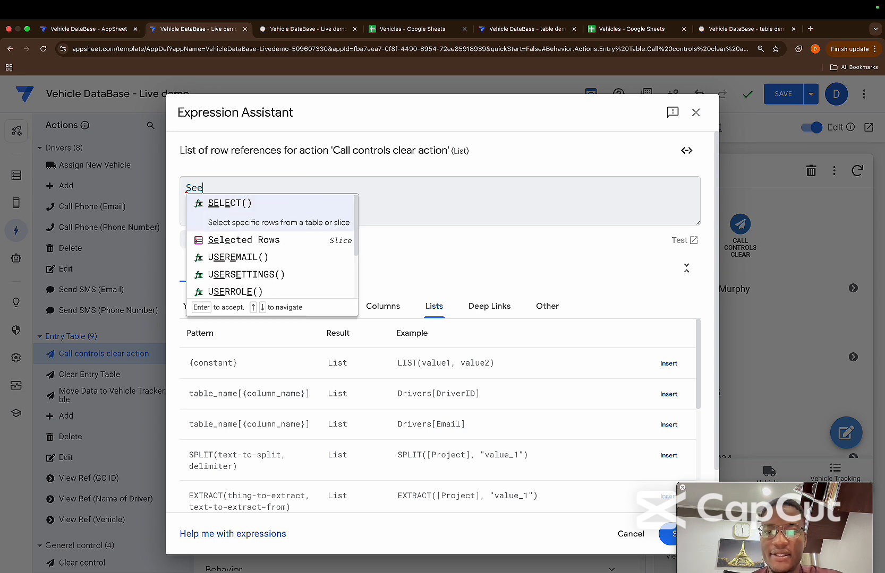
{"action": "key", "text": "Return"}
{"action": "type", "text": "["}
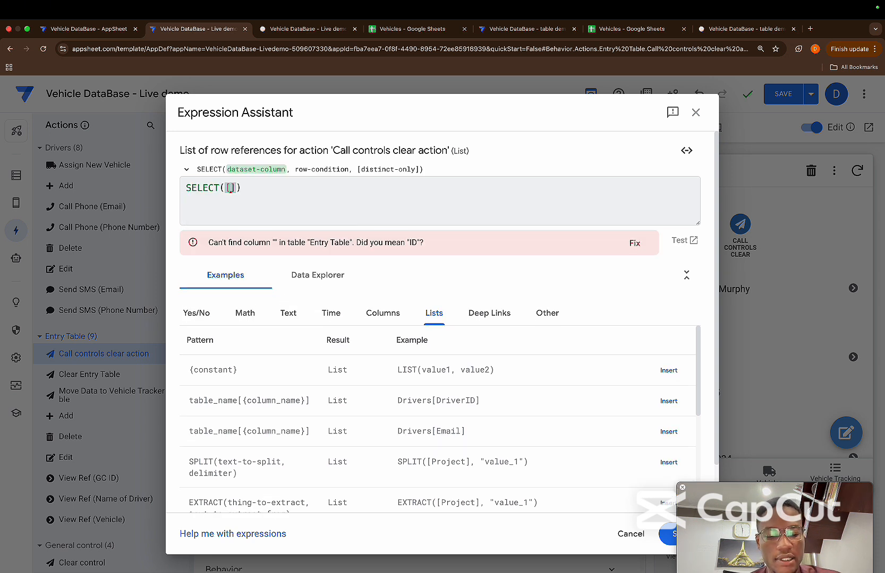
{"action": "key", "text": "BackSpace"}
{"action": "type", "text": "ge"}
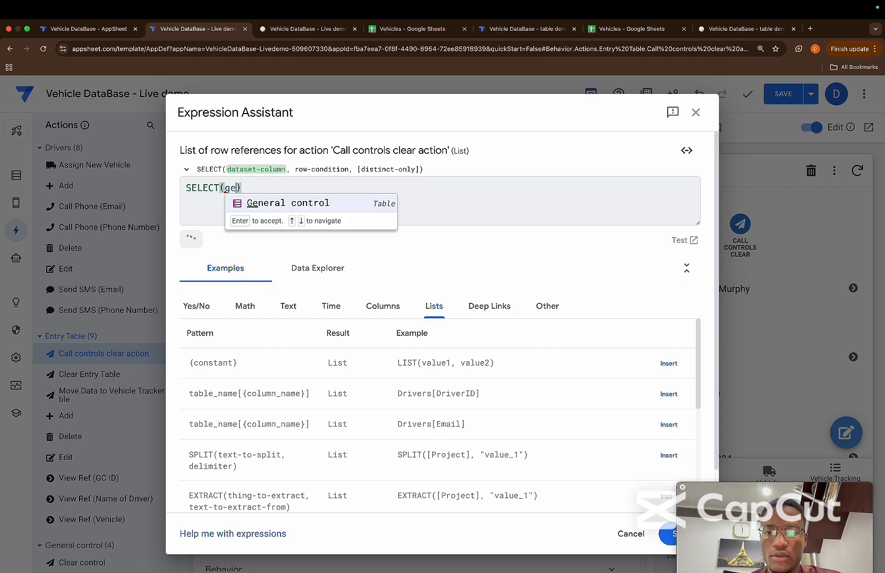
{"action": "key", "text": "Return"}
{"action": "type", "text": "id"}
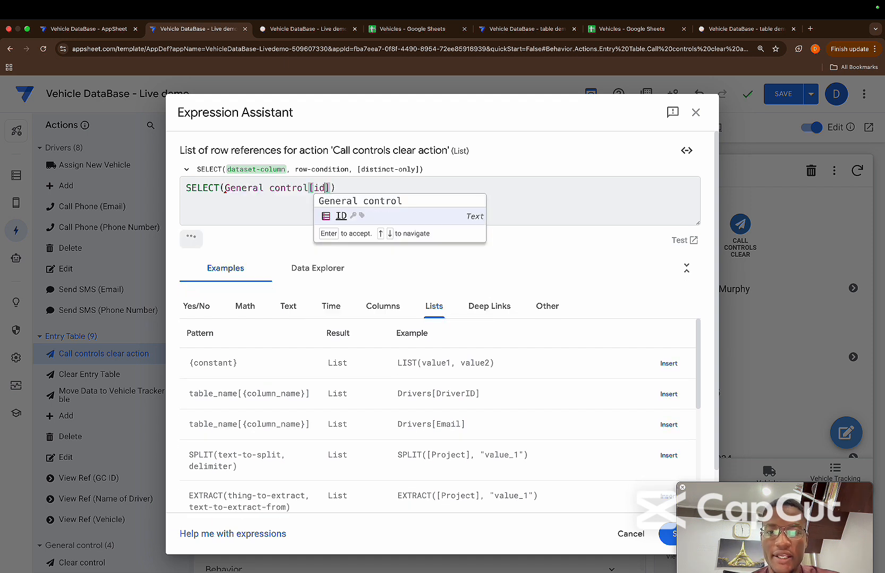
{"action": "key", "text": "Right"}
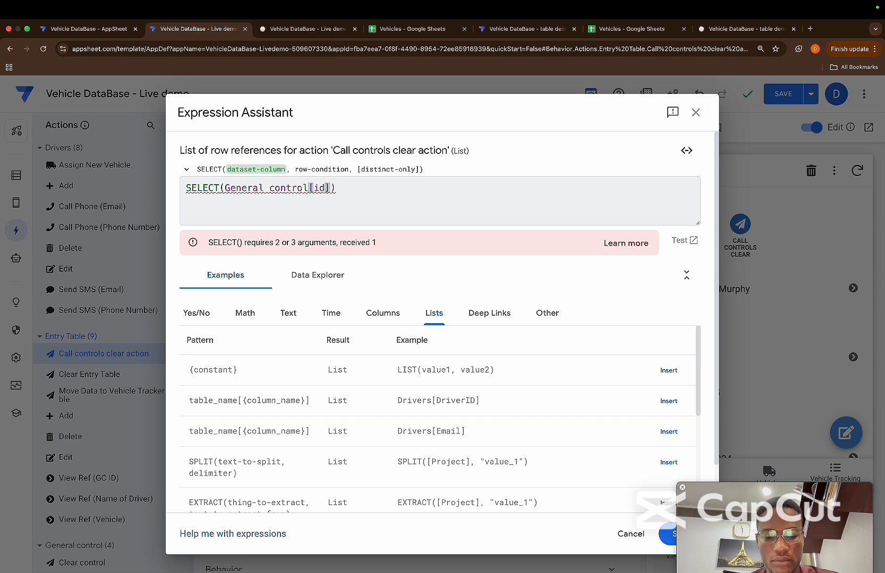
Add the row condition [ID]=[_THISROW].[GC ID] to the SELECT expression and save it
{"action": "type", "text": ",[ID"}
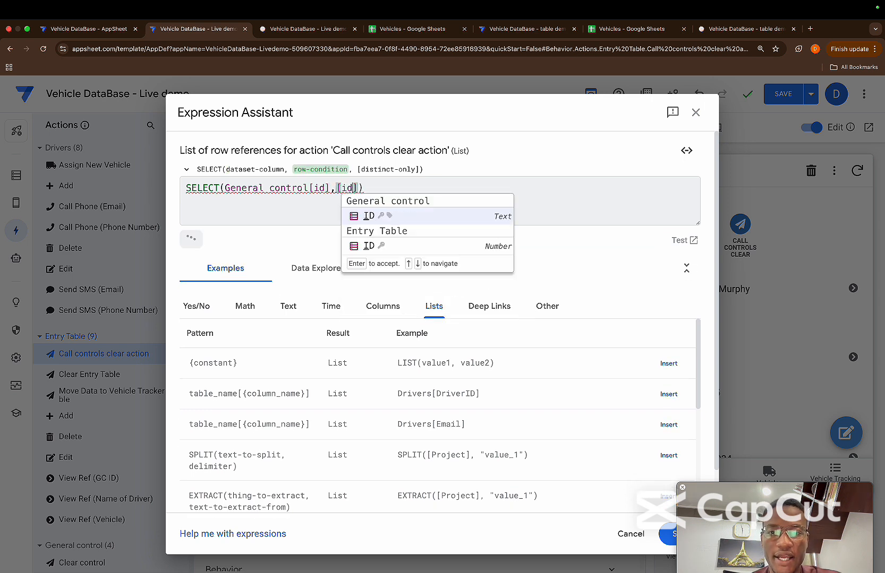
{"action": "key", "text": "Return"}
{"action": "type", "text": "="}
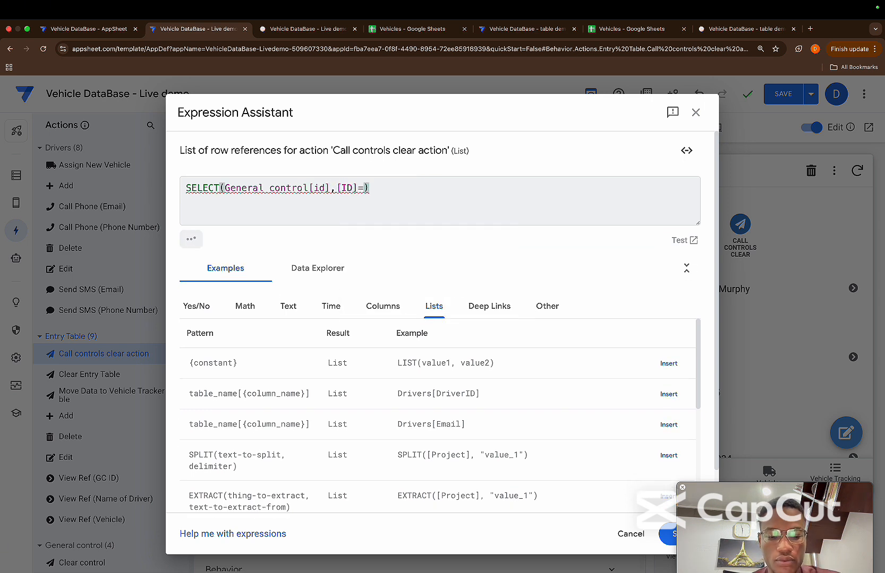
{"action": "type", "text": "[_thi"}
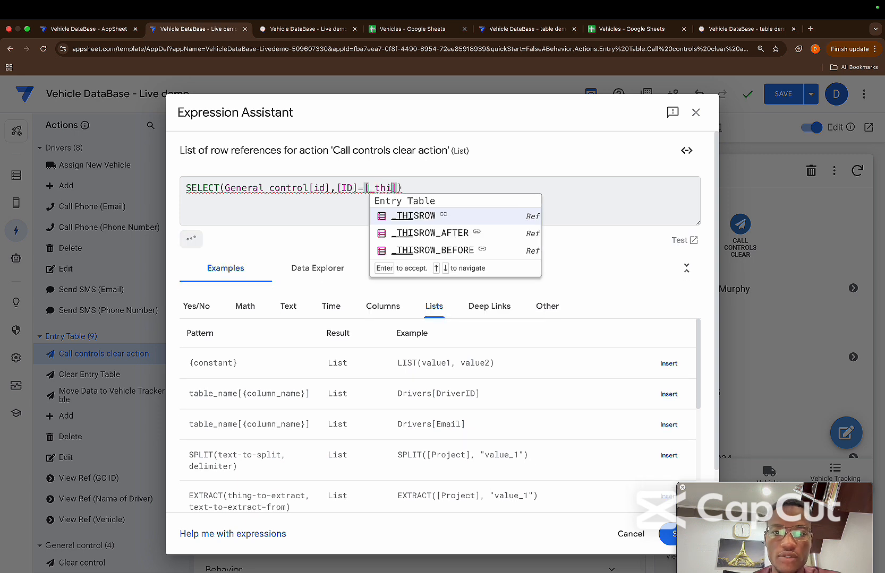
{"action": "key", "text": "Return"}
{"action": "type", "text": ".[g"}
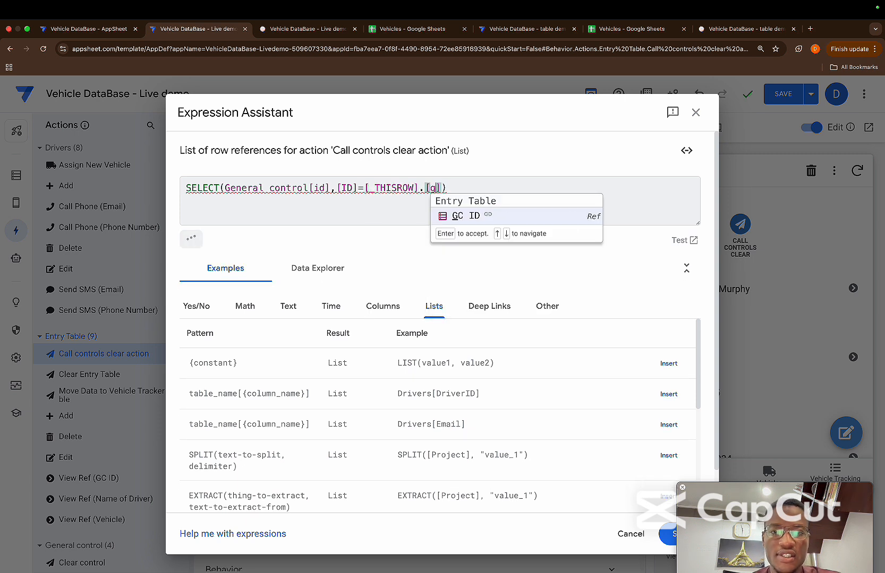
{"action": "key", "text": "Return"}
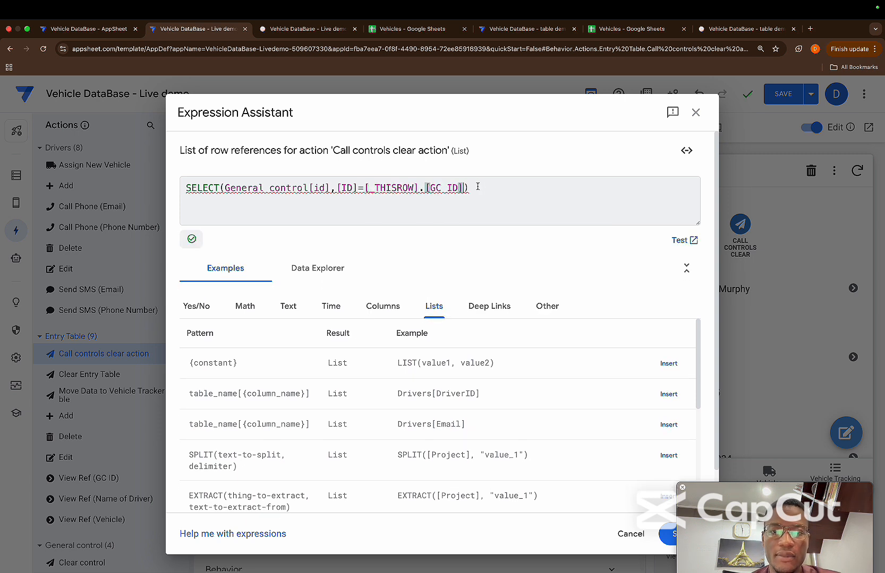
{"action": "left_click", "coordinate": [478, 186]}
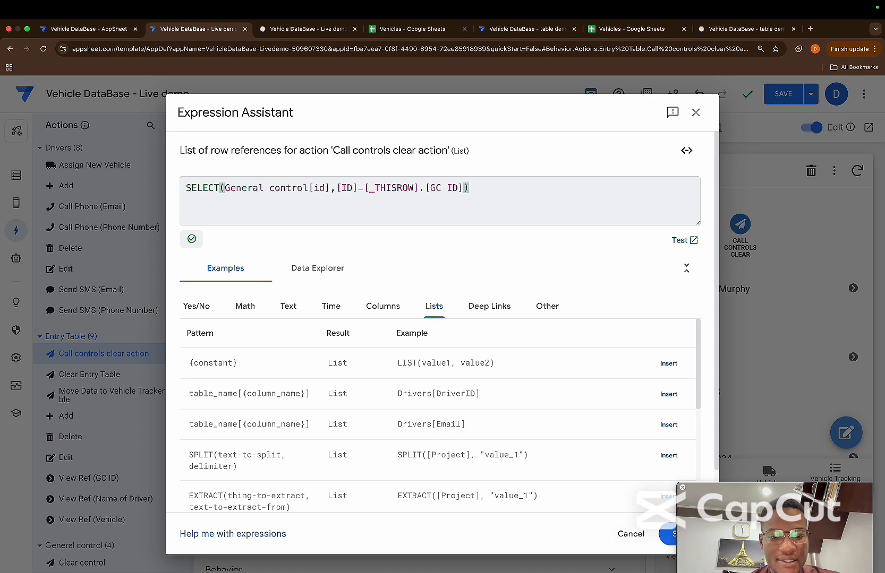
{"action": "left_click", "coordinate": [664, 533]}
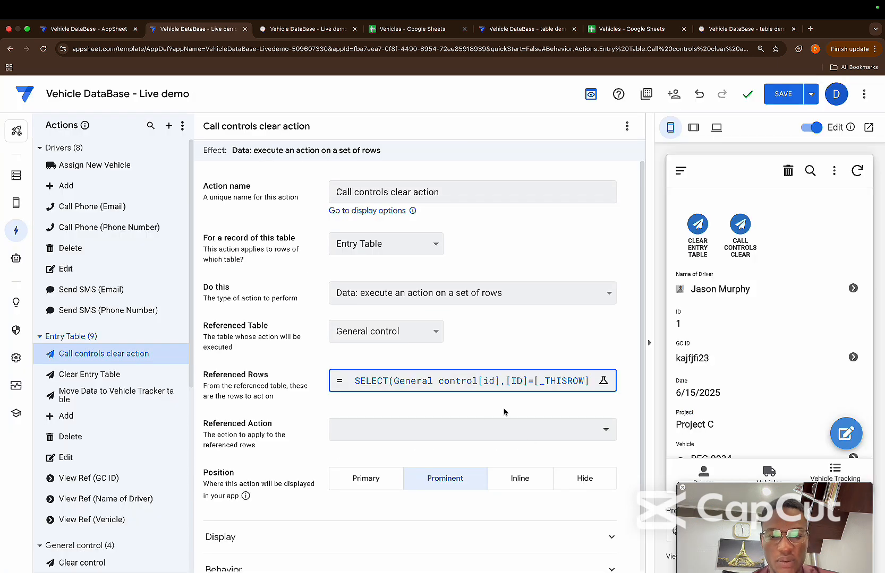
Set the referenced action of Call controls clear action to Clear control
{"action": "left_click", "coordinate": [407, 430]}
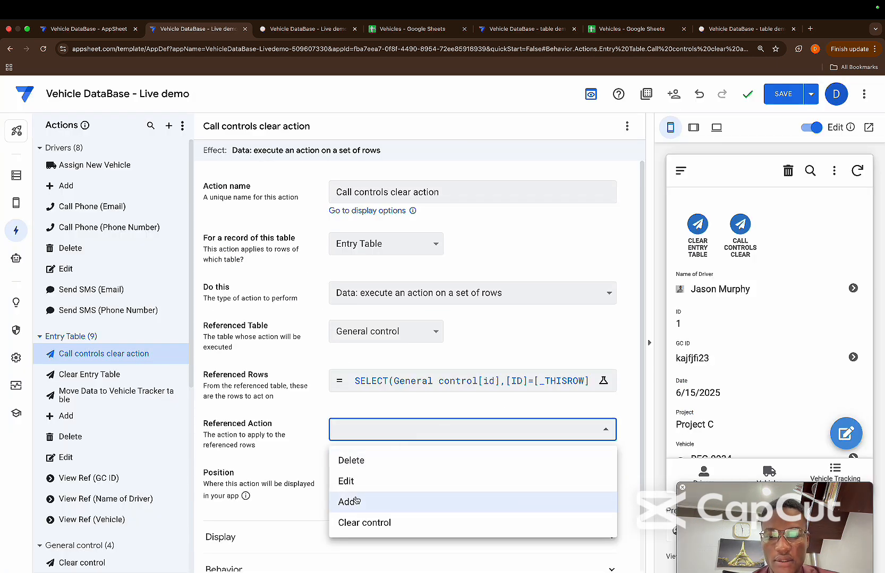
{"action": "left_click", "coordinate": [354, 523]}
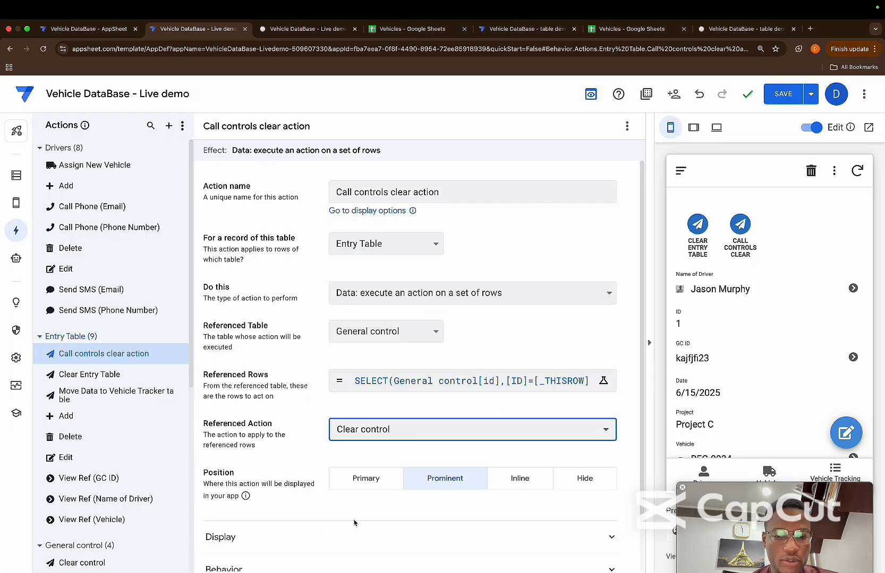
{"action": "left_click", "coordinate": [407, 435]}
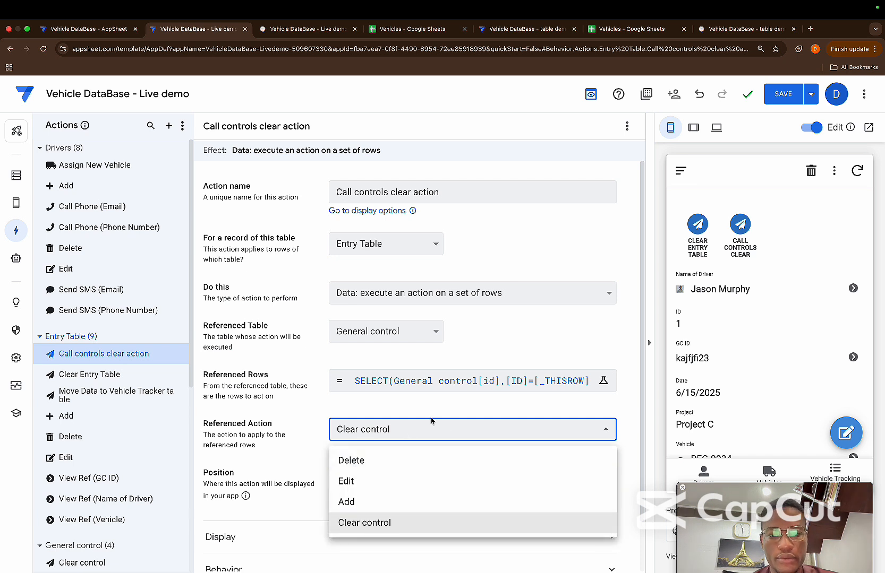
{"action": "left_click", "coordinate": [408, 412]}
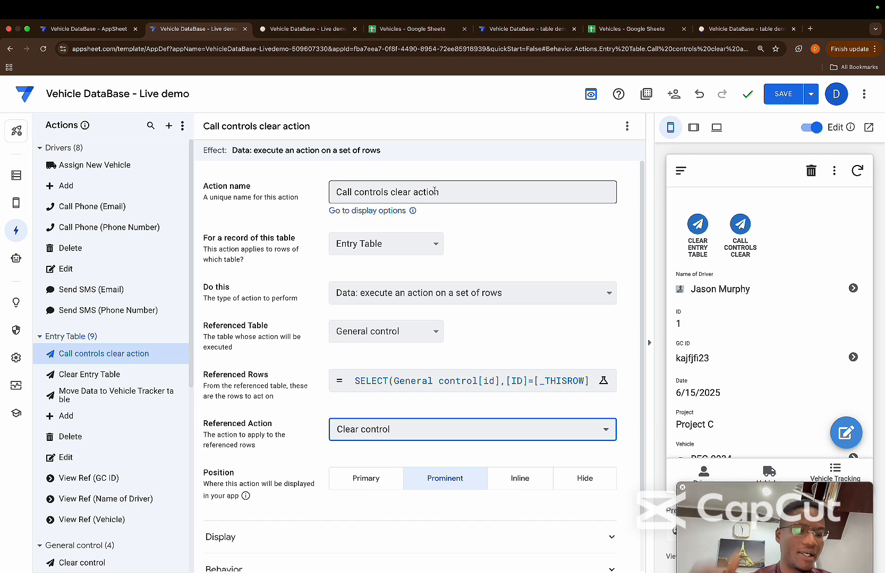
Set the display position of both Call controls clear action and Clear Entry Table to Hide
{"action": "left_click", "coordinate": [580, 476]}
{"action": "left_click", "coordinate": [707, 207]}
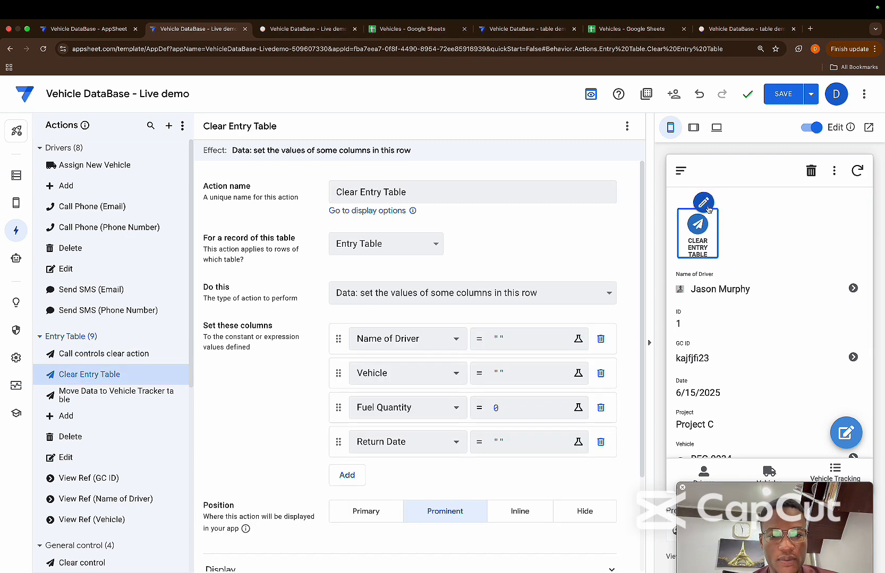
{"action": "left_click", "coordinate": [566, 510]}
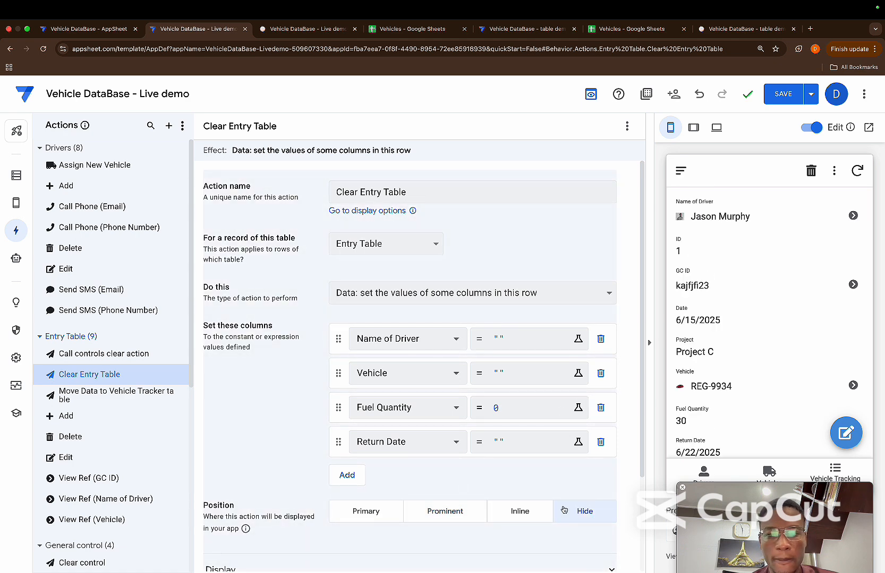
Add Call controls clear action as the third grouped action in the creating vt entries bot's new step
{"action": "left_click", "coordinate": [15, 258]}
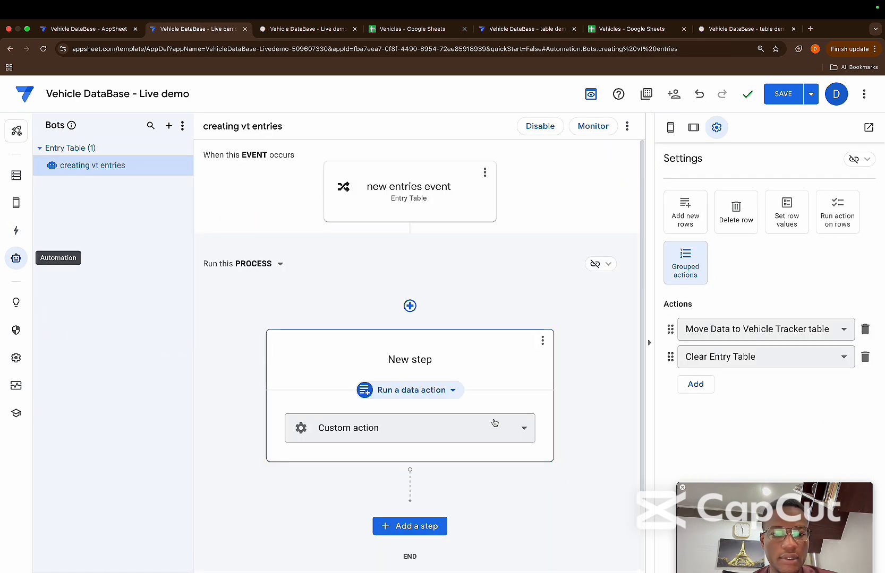
{"action": "left_click", "coordinate": [695, 384]}
{"action": "left_click", "coordinate": [734, 386]}
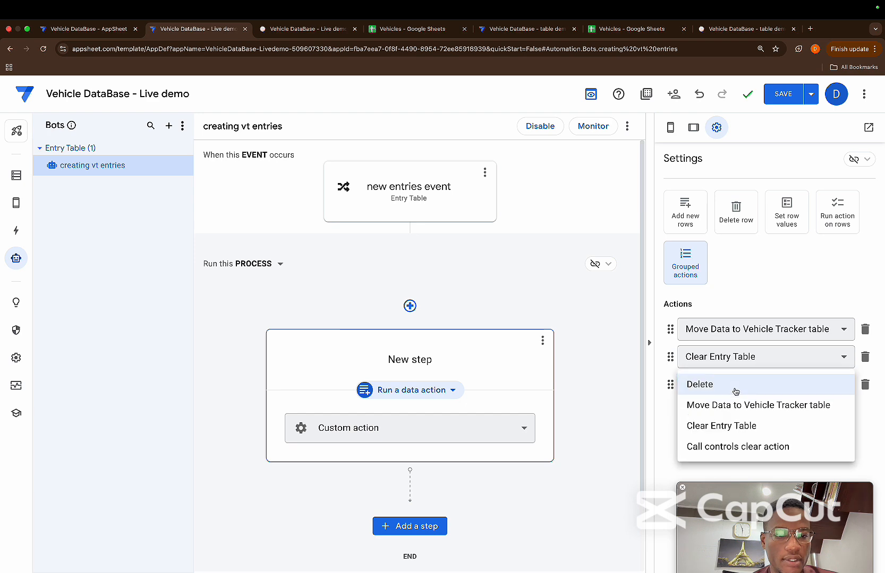
{"action": "left_click", "coordinate": [724, 449]}
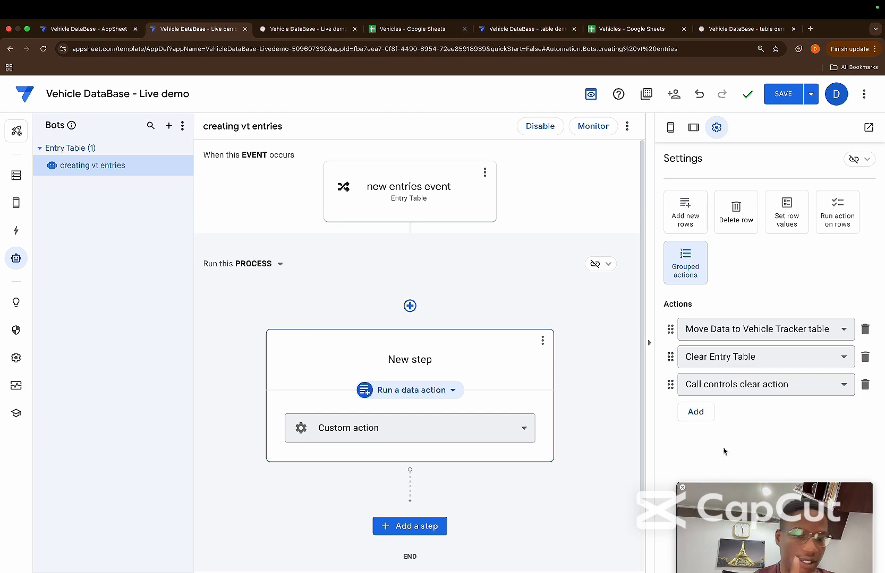
Save the app with the updated bot and open the Views editor
{"action": "left_click", "coordinate": [781, 93]}
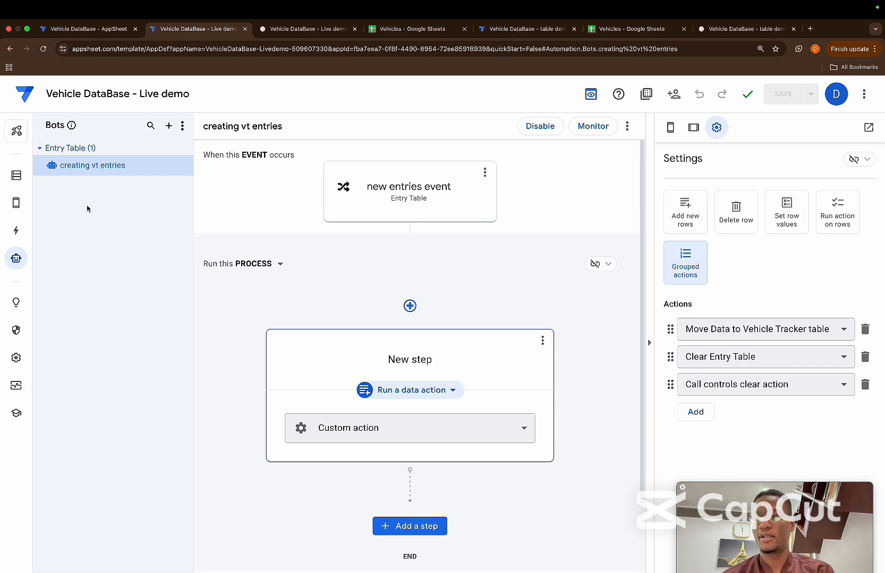
{"action": "left_click", "coordinate": [15, 175]}
{"action": "left_click", "coordinate": [16, 205]}
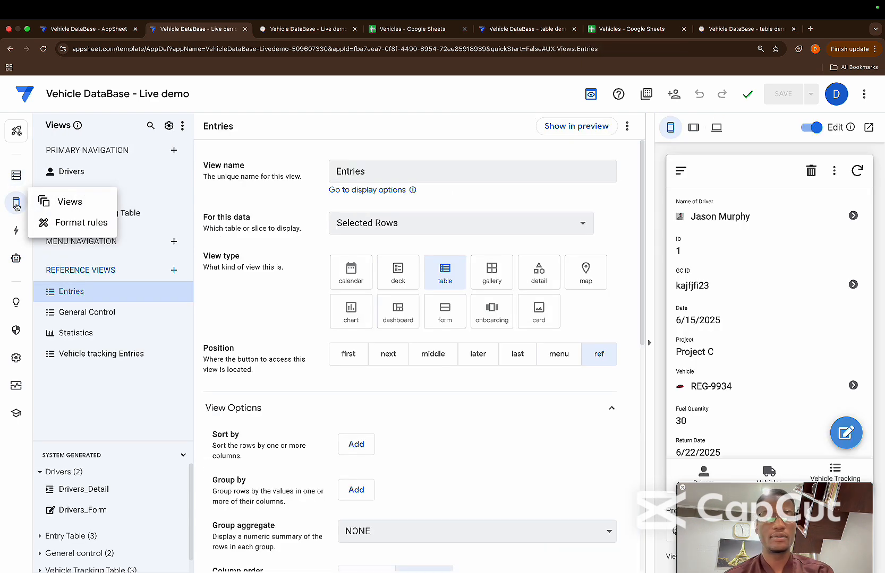
Switch to the Vehicles Google Sheet, clear C2:H7 in Entry Table, and open the General control sheet
{"action": "left_click", "coordinate": [423, 29]}
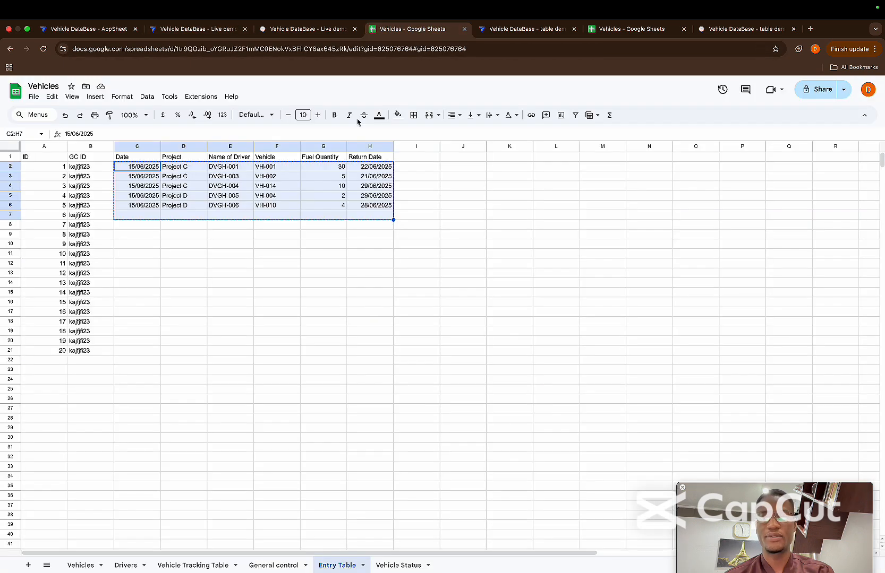
{"action": "left_click", "coordinate": [202, 186]}
{"action": "left_click_drag", "start_coordinate": [128, 167], "coordinate": [371, 219]}
{"action": "key", "text": "Delete"}
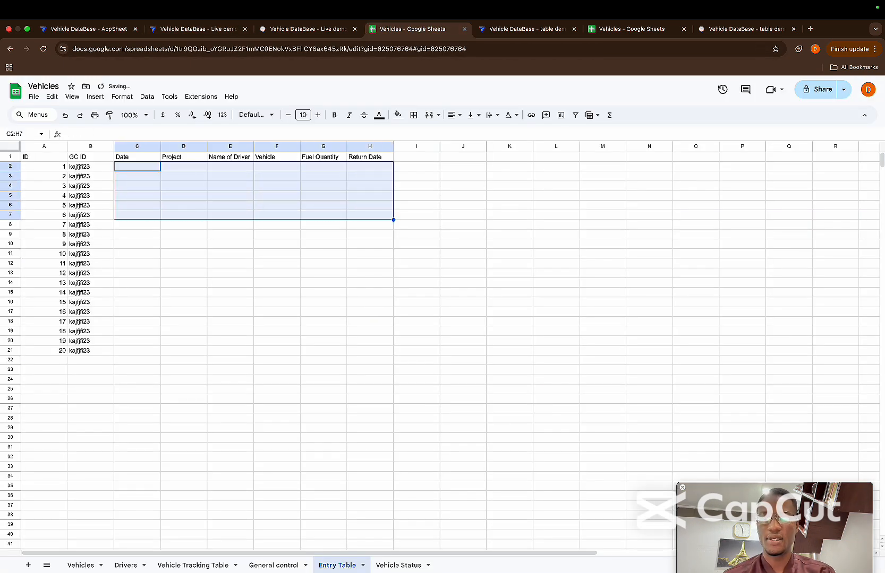
{"action": "left_click", "coordinate": [303, 412]}
{"action": "left_click", "coordinate": [269, 563]}
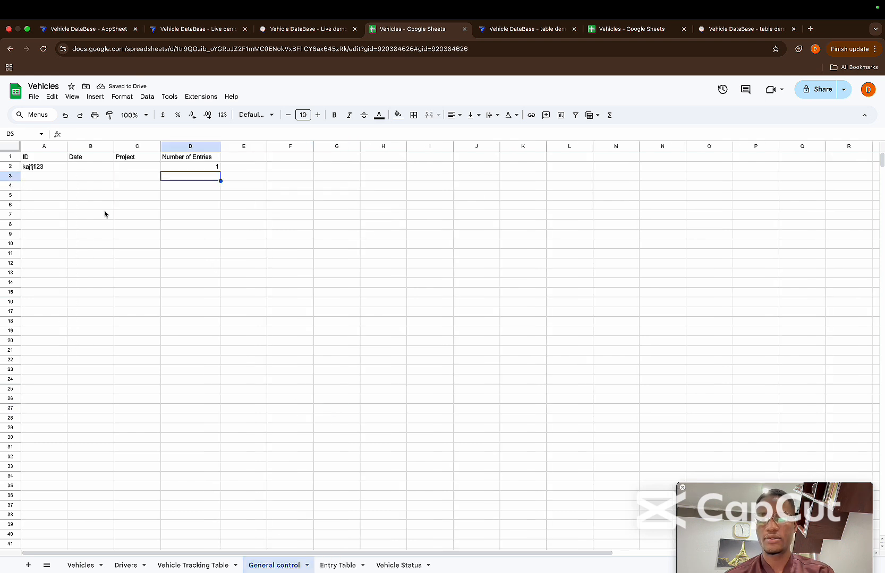
Return to the Live demo AppSheet editor, sync the preview in tablet layout, and open a new entry from Vehicle Tracking Table
{"action": "left_click", "coordinate": [494, 29]}
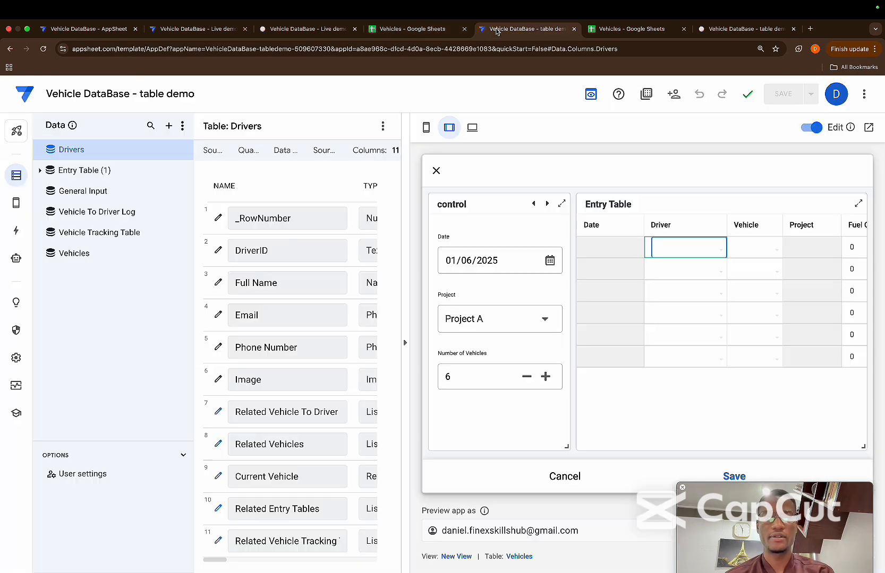
{"action": "left_click", "coordinate": [303, 34]}
{"action": "left_click", "coordinate": [211, 32]}
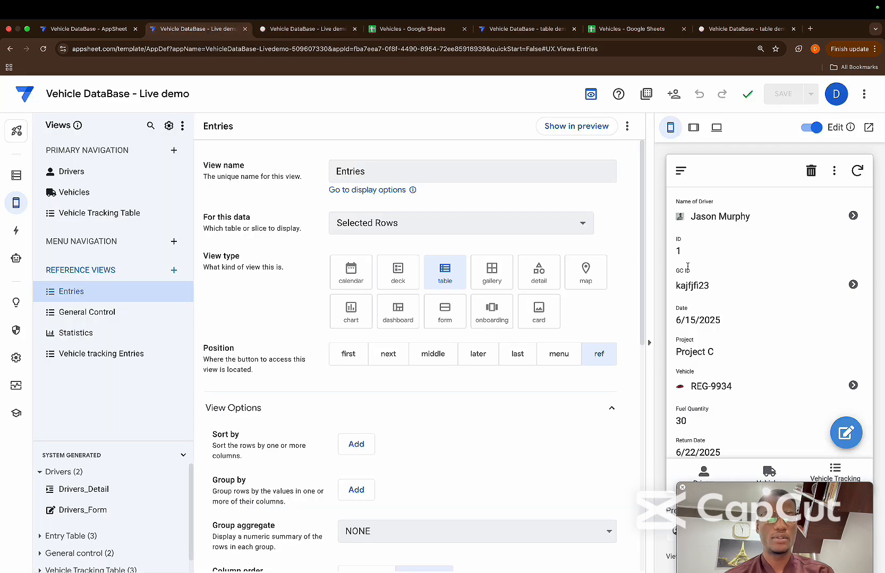
{"action": "left_click", "coordinate": [857, 170]}
{"action": "left_click", "coordinate": [693, 128]}
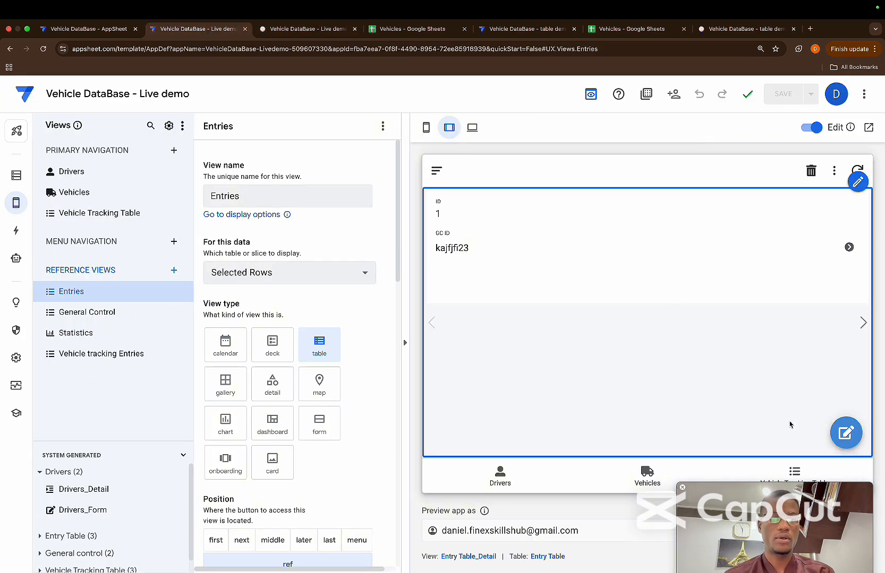
{"action": "left_click", "coordinate": [790, 465]}
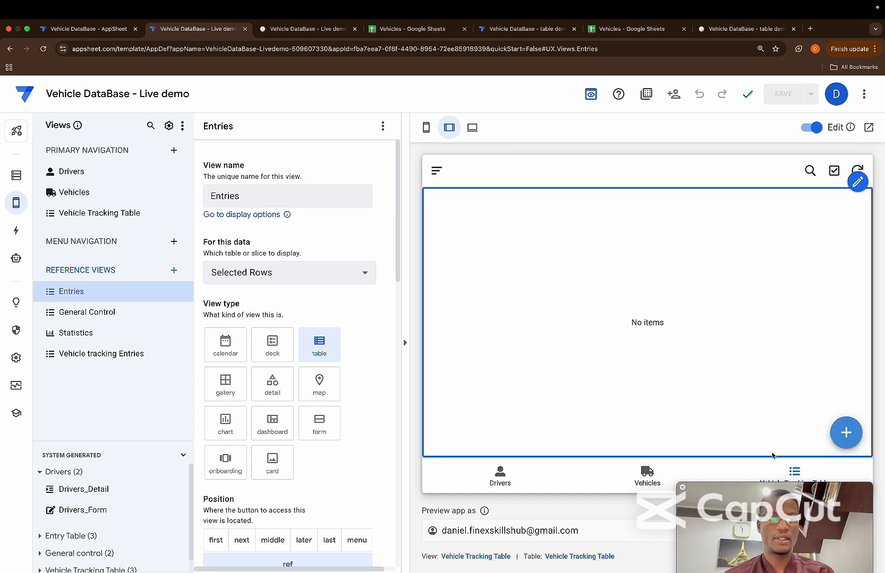
{"action": "left_click", "coordinate": [837, 438]}
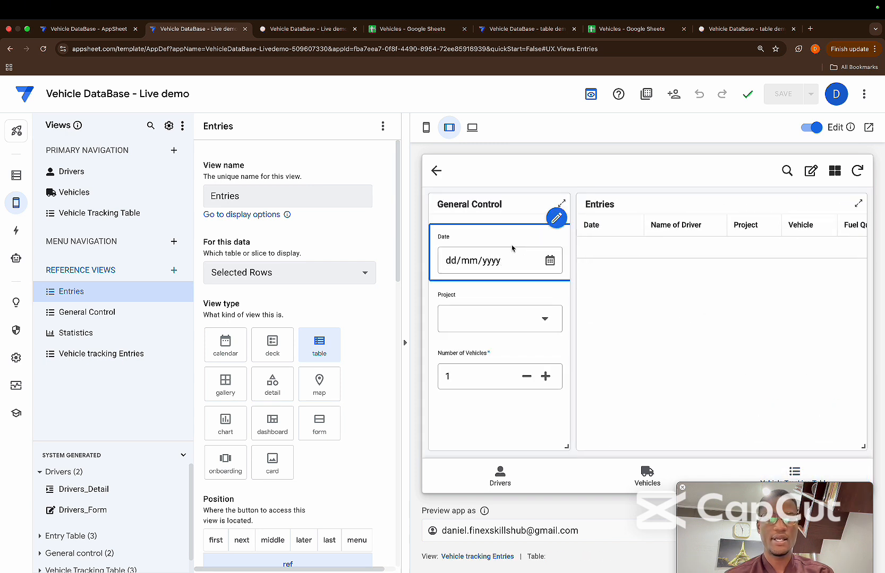
Fill in General Control with date 08/06/2025, Project B and 3 vehicles
{"action": "left_click", "coordinate": [549, 261]}
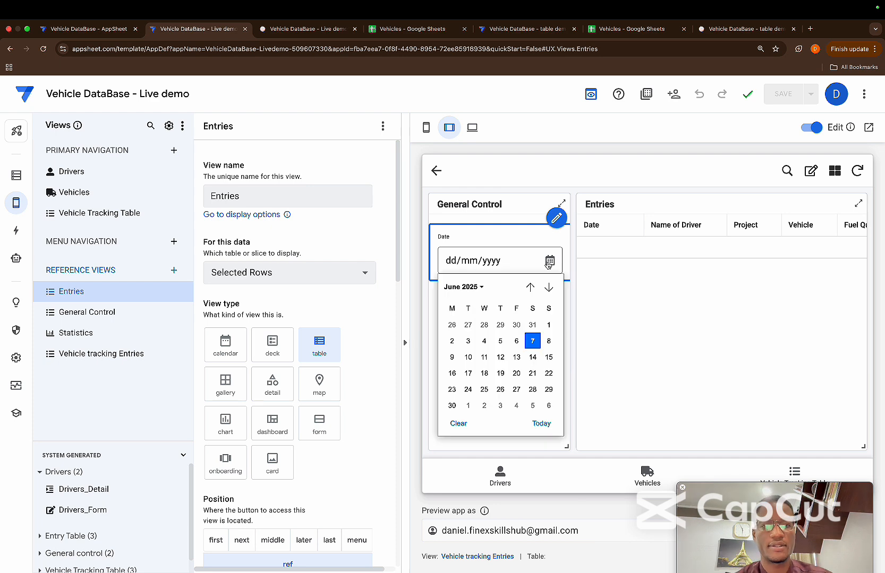
{"action": "left_click", "coordinate": [548, 341]}
{"action": "left_click", "coordinate": [552, 324]}
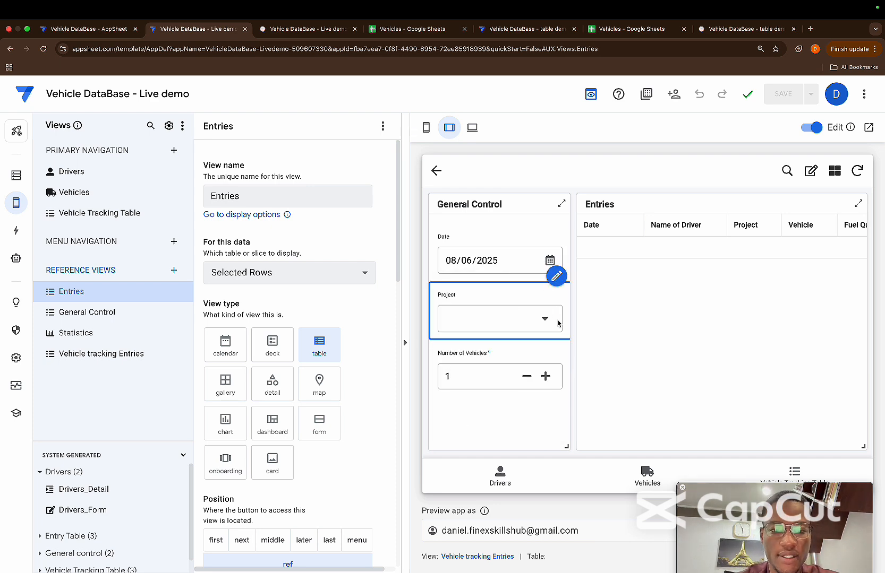
{"action": "left_click", "coordinate": [531, 237]}
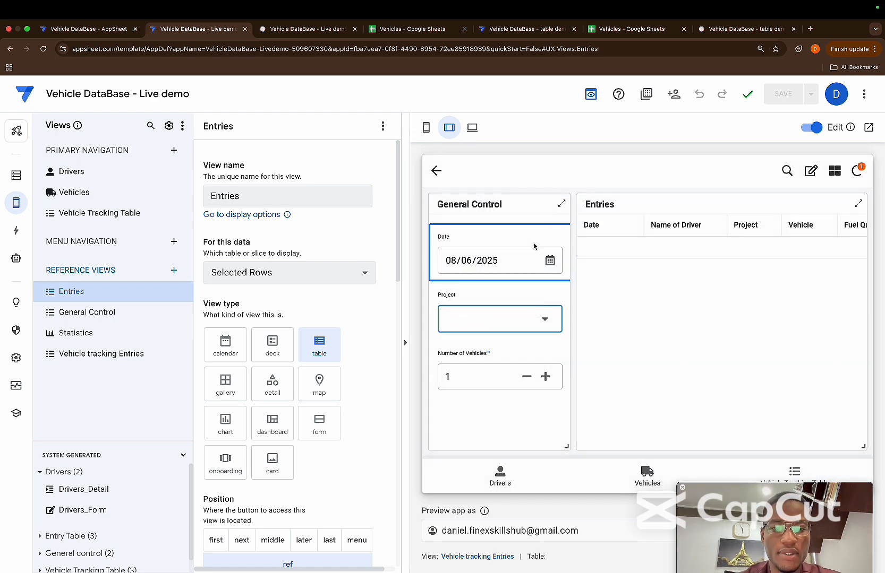
{"action": "left_click", "coordinate": [546, 376]}
{"action": "left_click", "coordinate": [545, 376]}
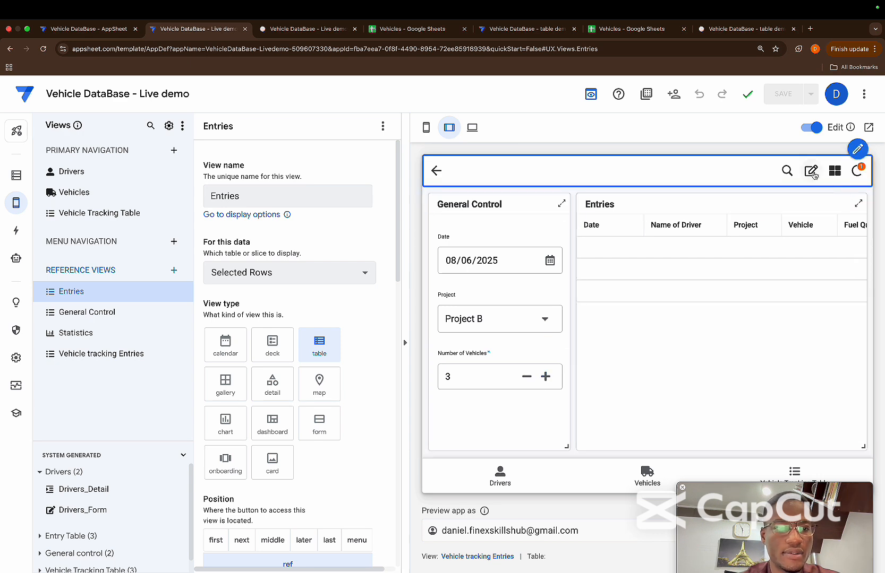
Start editing the Entries table and assign the second, third and fifth listed drivers to its three rows
{"action": "left_click", "coordinate": [810, 171]}
{"action": "left_click", "coordinate": [675, 254]}
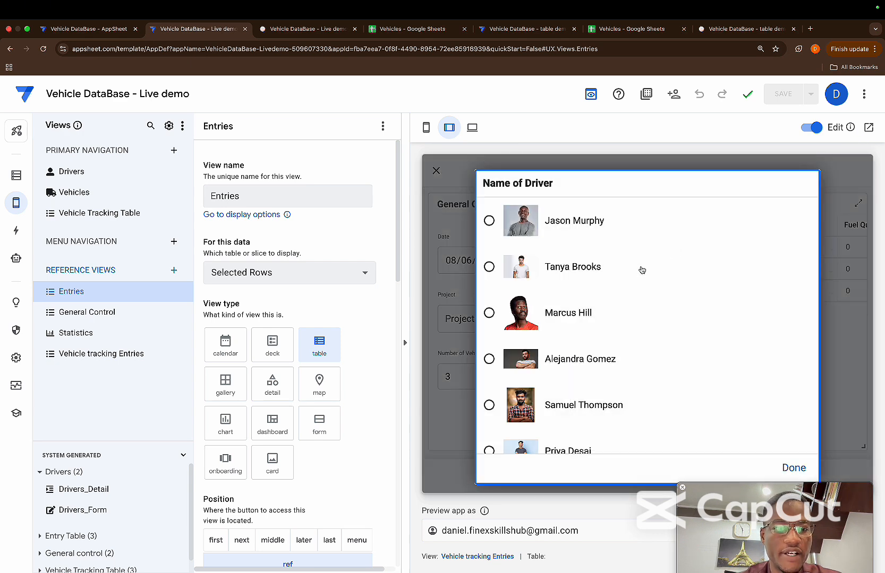
{"action": "left_click", "coordinate": [642, 271]}
{"action": "left_click", "coordinate": [697, 269]}
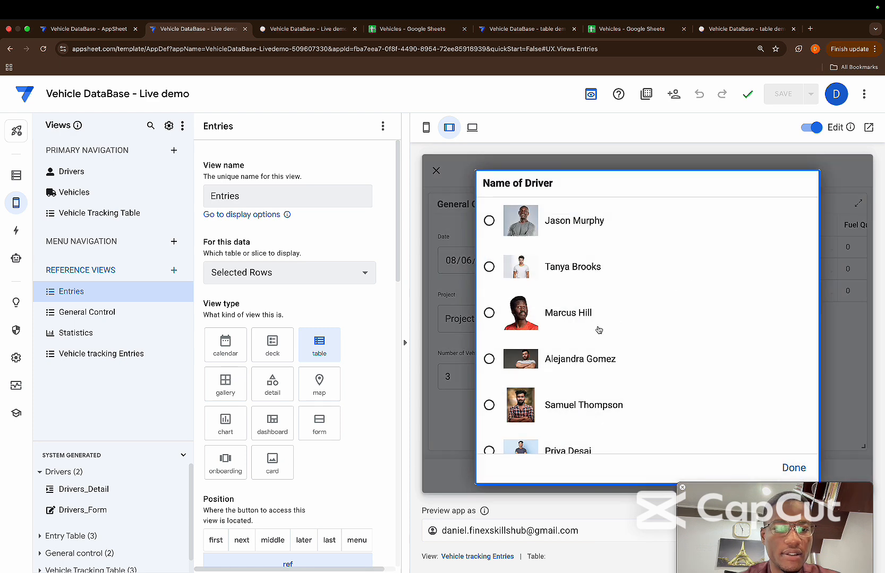
{"action": "left_click", "coordinate": [598, 331]}
{"action": "left_click", "coordinate": [686, 290]}
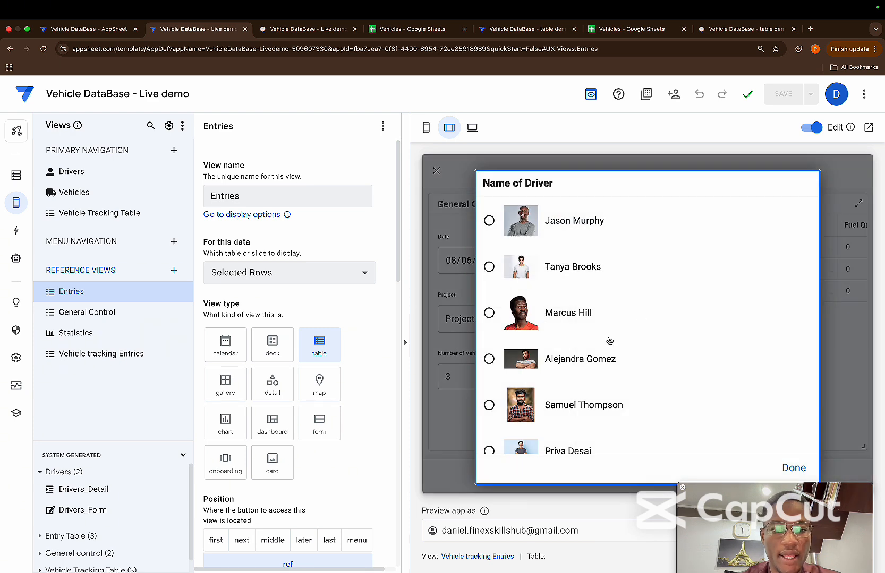
{"action": "left_click", "coordinate": [577, 411]}
Assign vehicles REG-9934, REG-9935 and REG-4611 to the three entry rows in order
{"action": "left_click", "coordinate": [801, 250]}
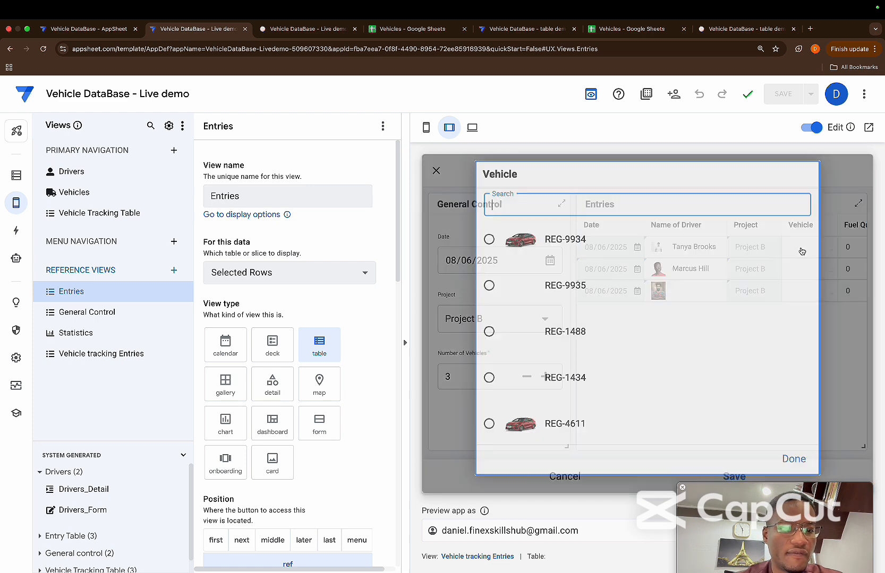
{"action": "left_click", "coordinate": [530, 258]}
{"action": "left_click", "coordinate": [792, 272]}
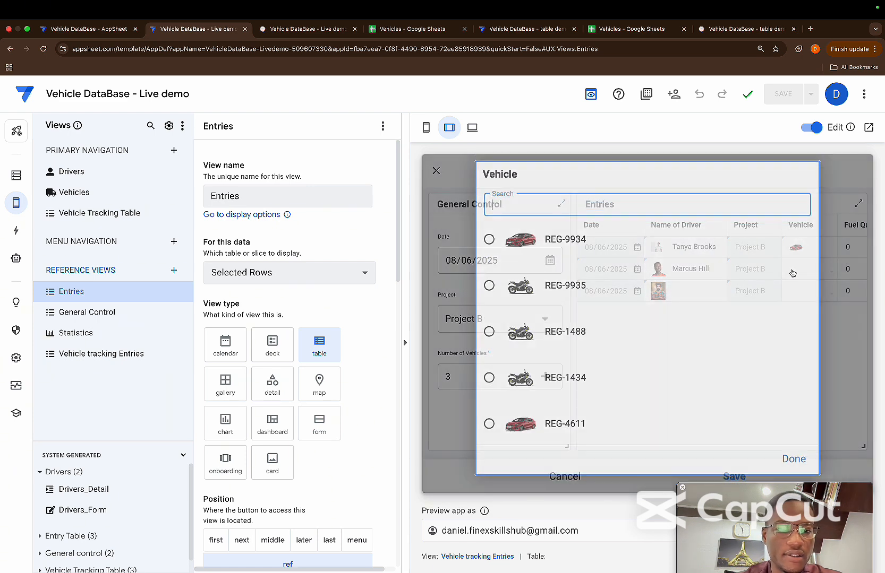
{"action": "left_click", "coordinate": [563, 296]}
{"action": "left_click", "coordinate": [795, 292]}
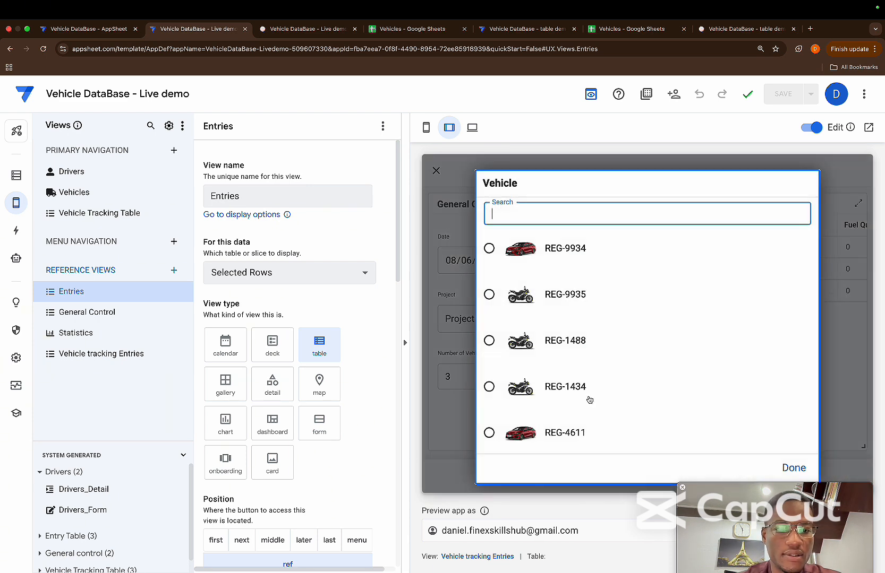
{"action": "left_click", "coordinate": [573, 428]}
Set the fuel quantities of the three entry rows to 3, 4 and 5
{"action": "scroll", "coordinate": [756, 257], "scroll_direction": "right", "scroll_amount": 3}
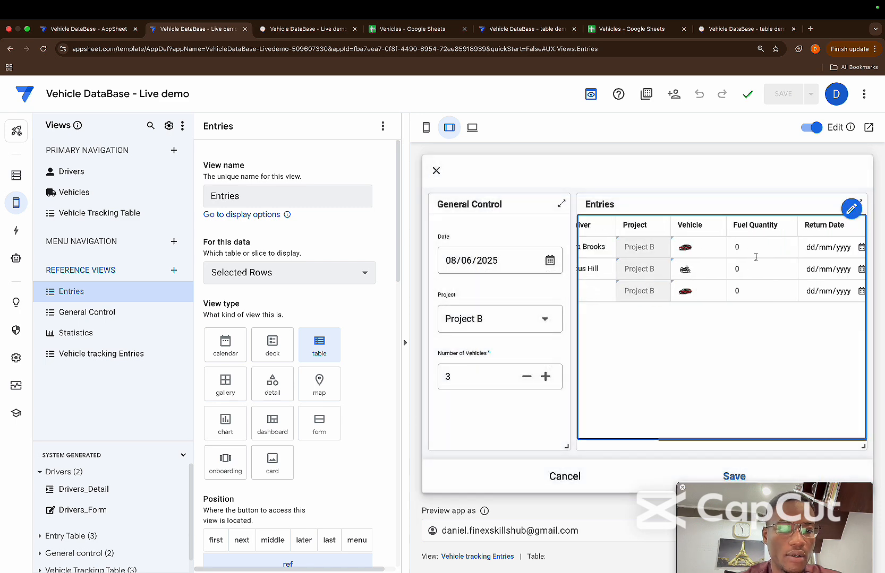
{"action": "left_click", "coordinate": [737, 246]}
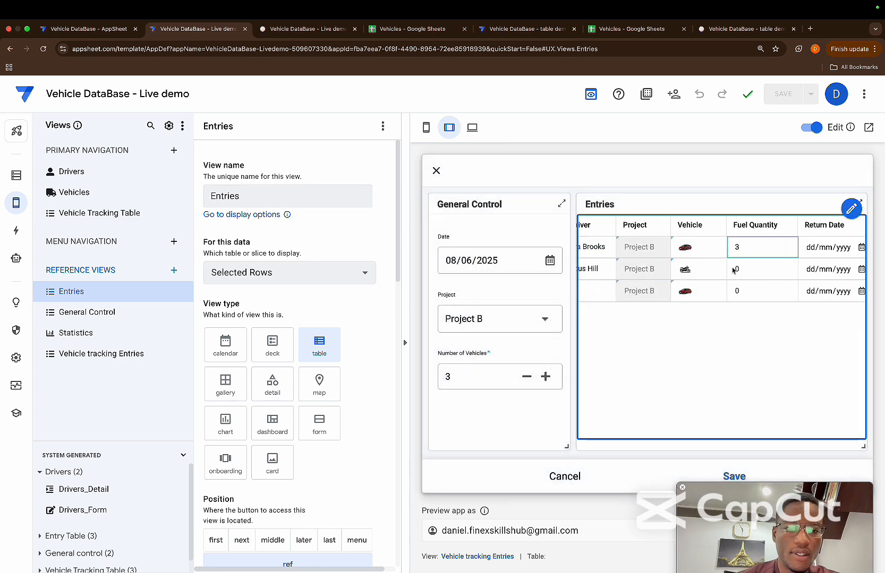
{"action": "left_click", "coordinate": [735, 270]}
{"action": "type", "text": "4"}
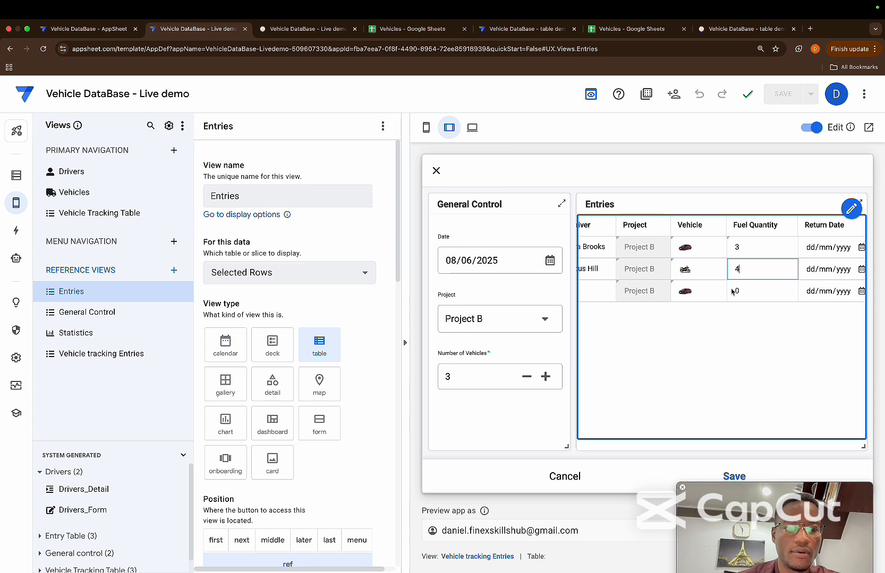
{"action": "left_click", "coordinate": [737, 291]}
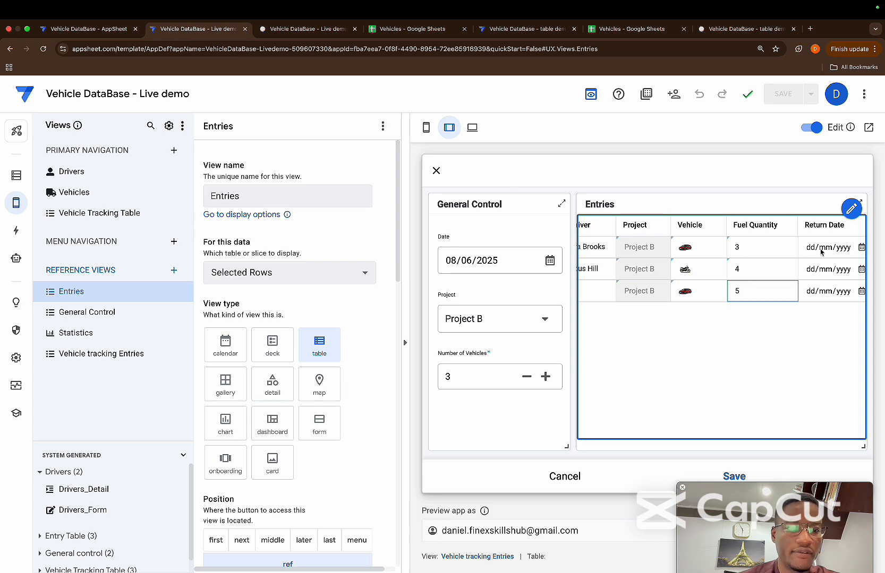
Set the return dates of the three entry rows to 15/06/2025, 22/06/2025 and 20/06/2025
{"action": "left_click", "coordinate": [858, 247]}
{"action": "left_click", "coordinate": [861, 248]}
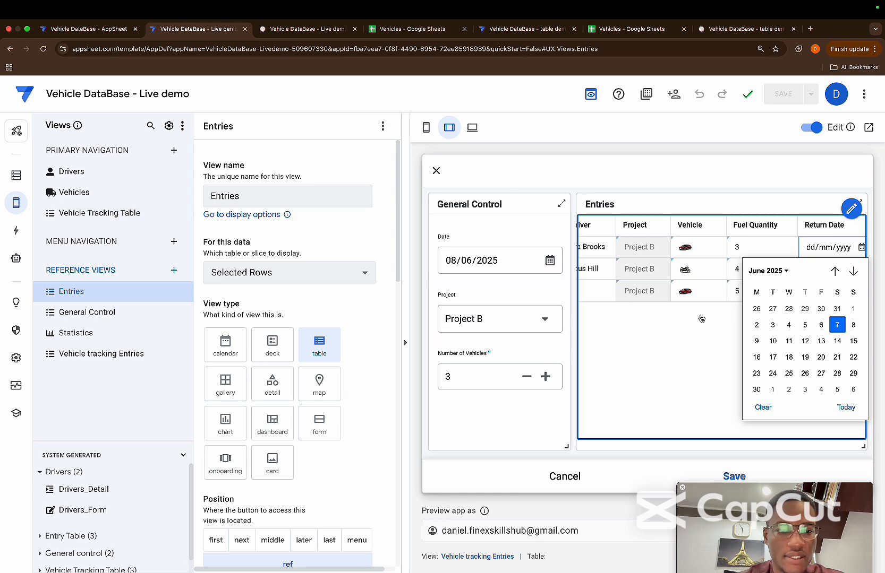
{"action": "left_click", "coordinate": [853, 341]}
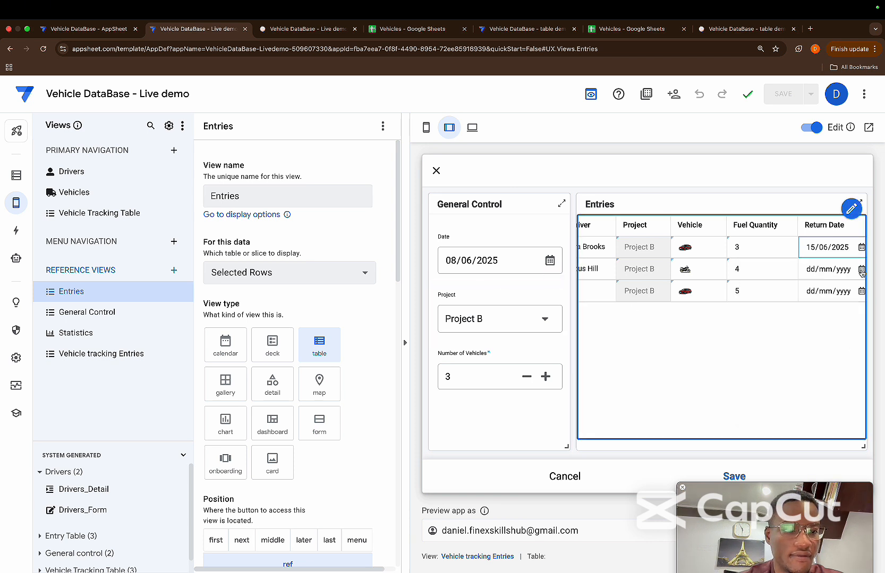
{"action": "left_click", "coordinate": [861, 269]}
{"action": "left_click", "coordinate": [853, 358]}
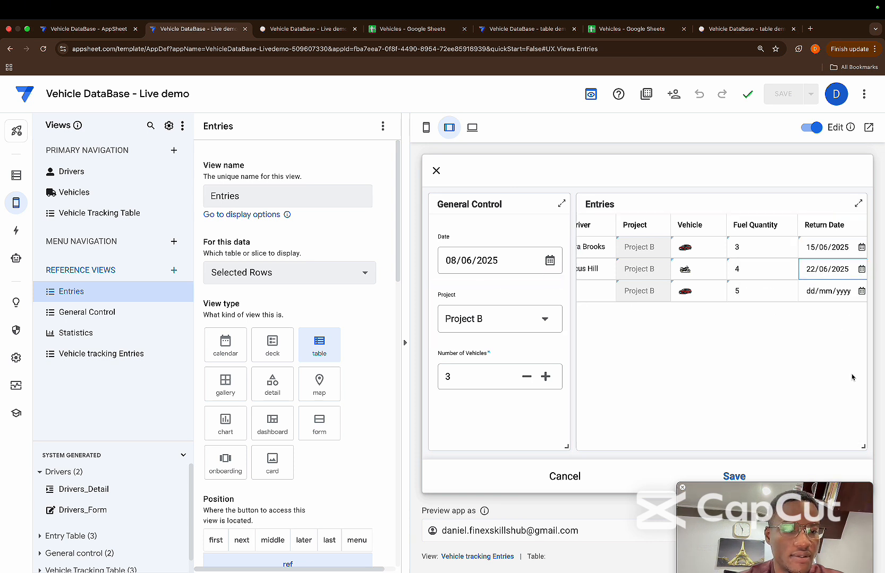
{"action": "left_click", "coordinate": [861, 291]}
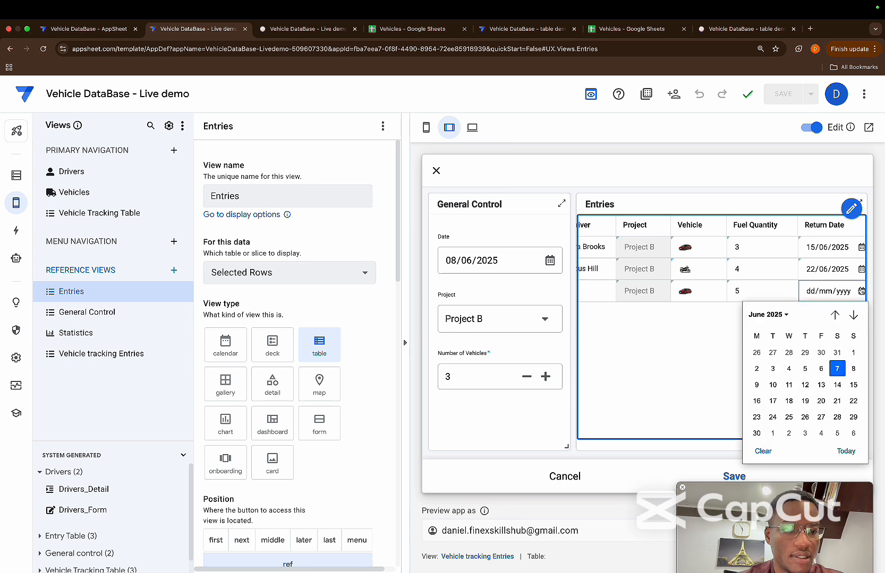
{"action": "left_click", "coordinate": [821, 401]}
Save the three entries, check the Vehicle Tracking Table view for the copied rows, and reopen the Vehicle tracking Entries dashboard
{"action": "scroll", "coordinate": [720, 287], "scroll_direction": "left", "scroll_amount": 3}
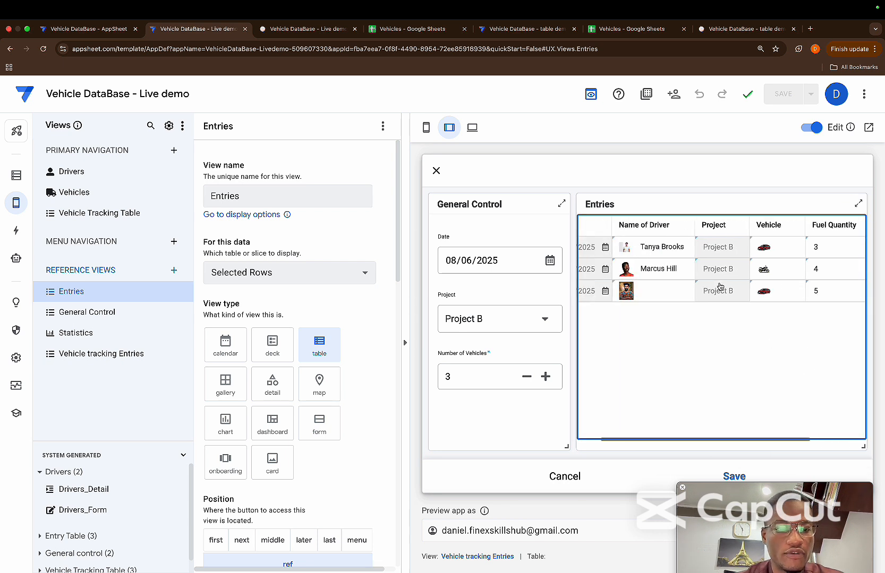
{"action": "left_click", "coordinate": [735, 476]}
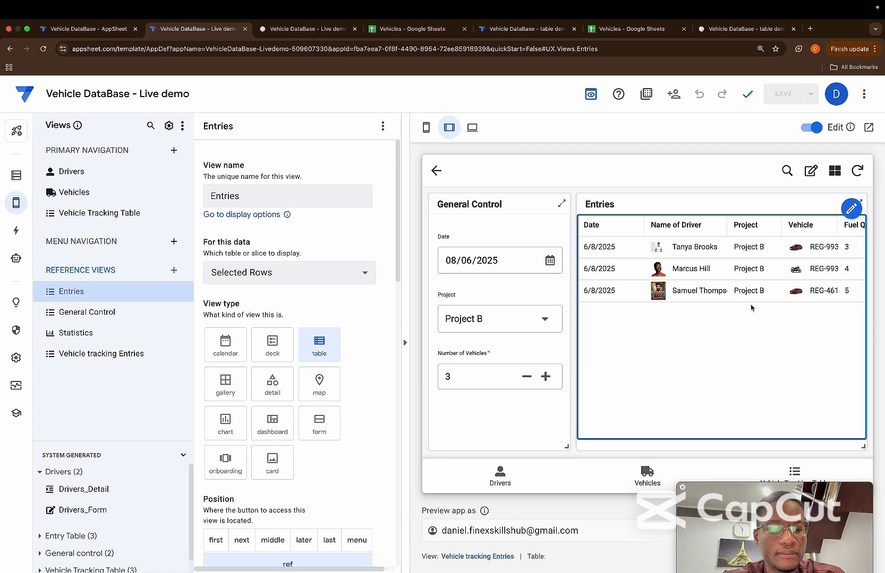
{"action": "left_click", "coordinate": [791, 468]}
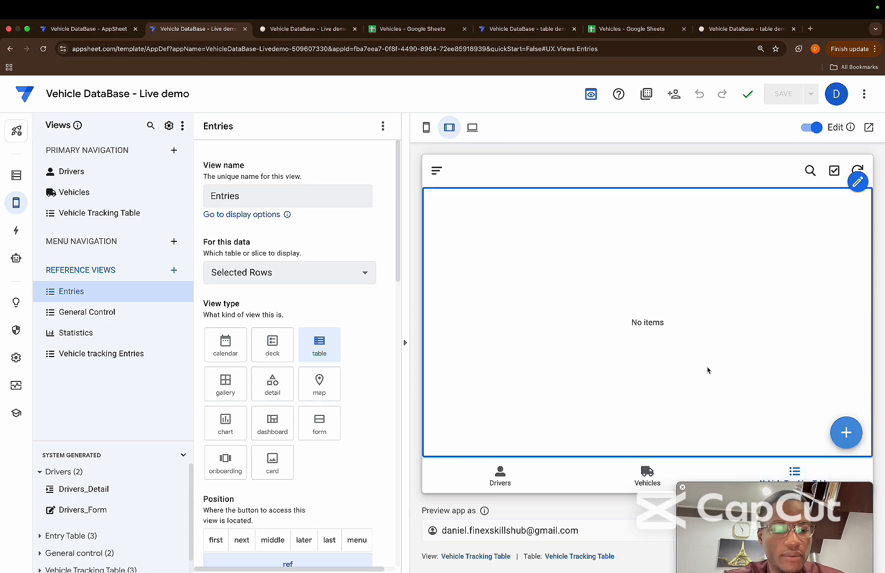
{"action": "left_click", "coordinate": [845, 433]}
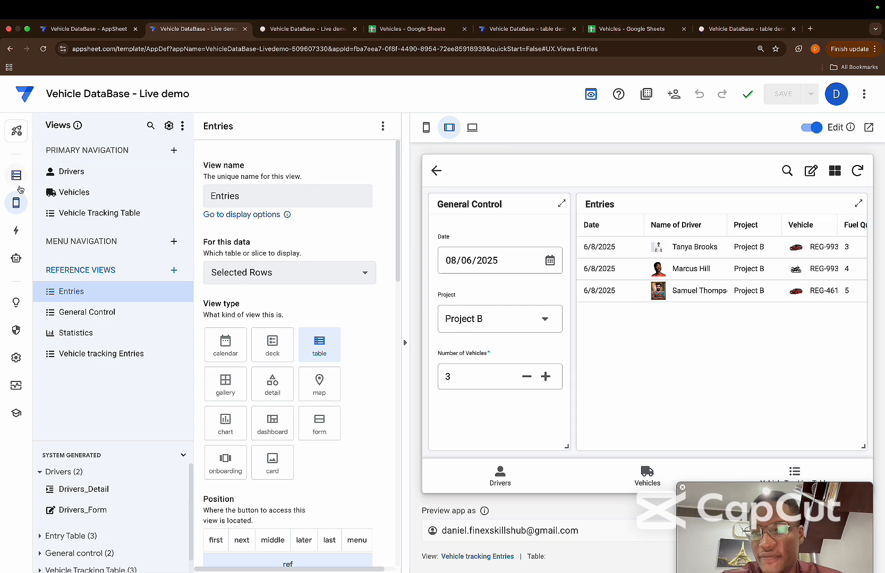
Open the creating vt entries bot and run its test on the Entry Table rows
{"action": "left_click", "coordinate": [21, 260]}
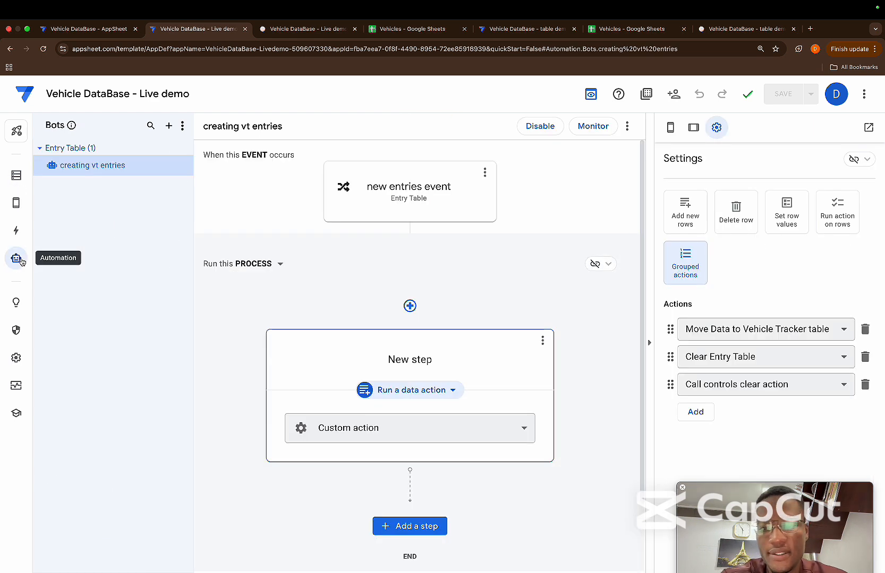
{"action": "left_click", "coordinate": [507, 292]}
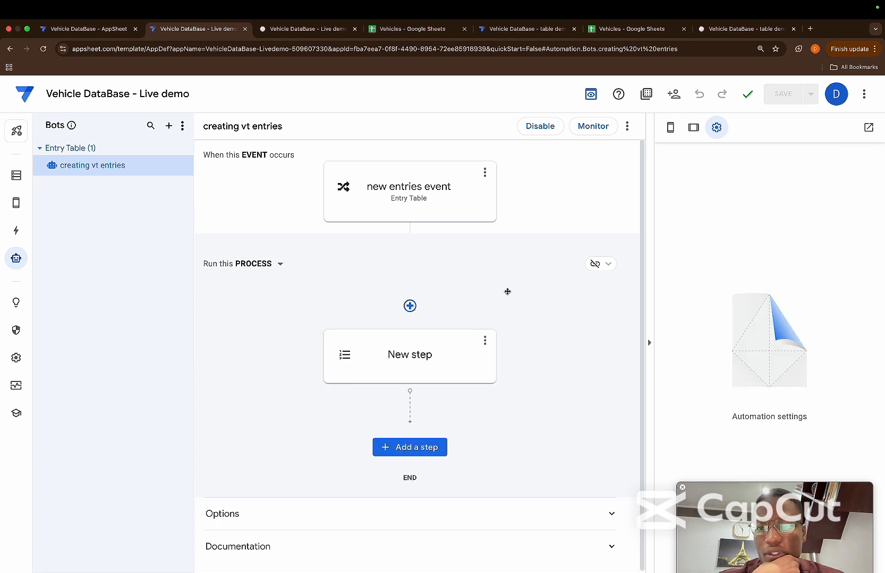
{"action": "left_click", "coordinate": [627, 127]}
{"action": "left_click", "coordinate": [640, 140]}
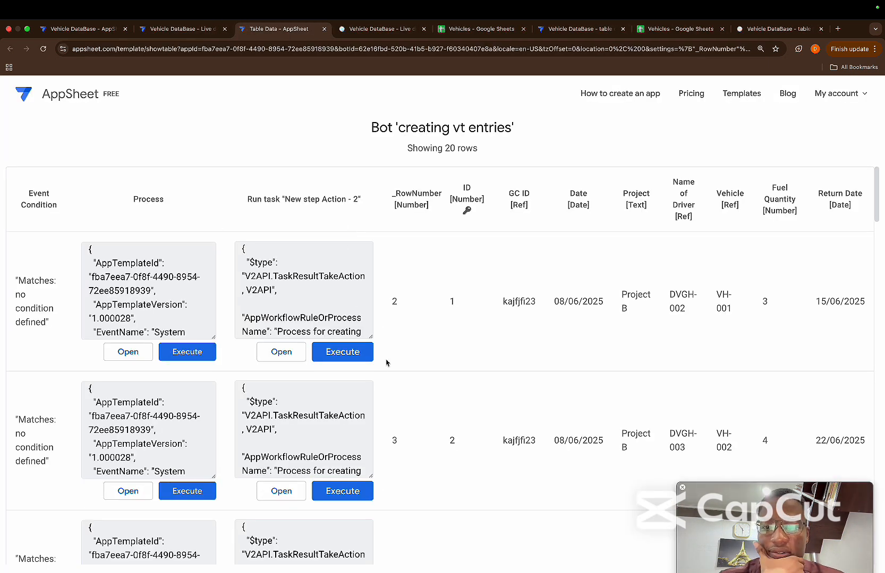
Review the Entry Table test rows and execute the bot's action task on the first row
{"action": "scroll", "coordinate": [386, 362], "scroll_direction": "down", "scroll_amount": 10}
{"action": "scroll", "coordinate": [386, 363], "scroll_direction": "up", "scroll_amount": 6}
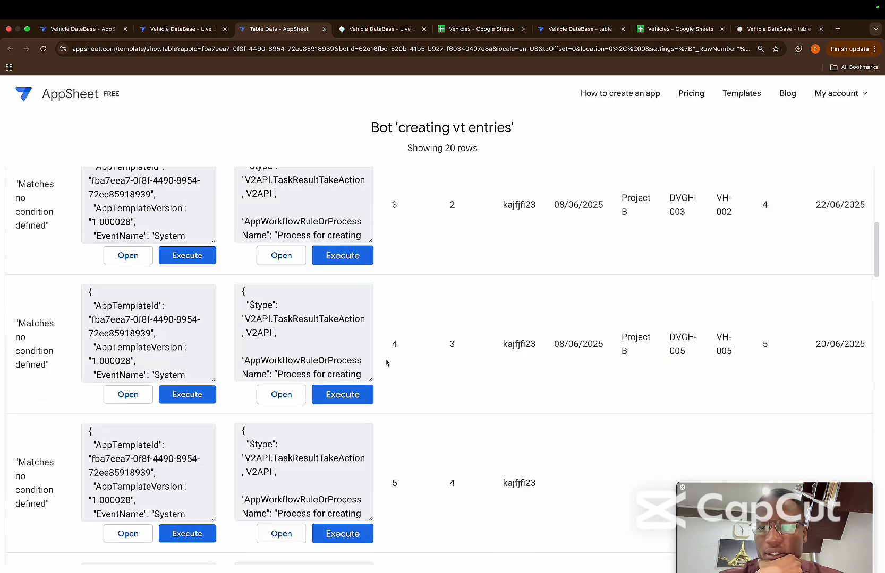
{"action": "scroll", "coordinate": [386, 362], "scroll_direction": "up", "scroll_amount": 3}
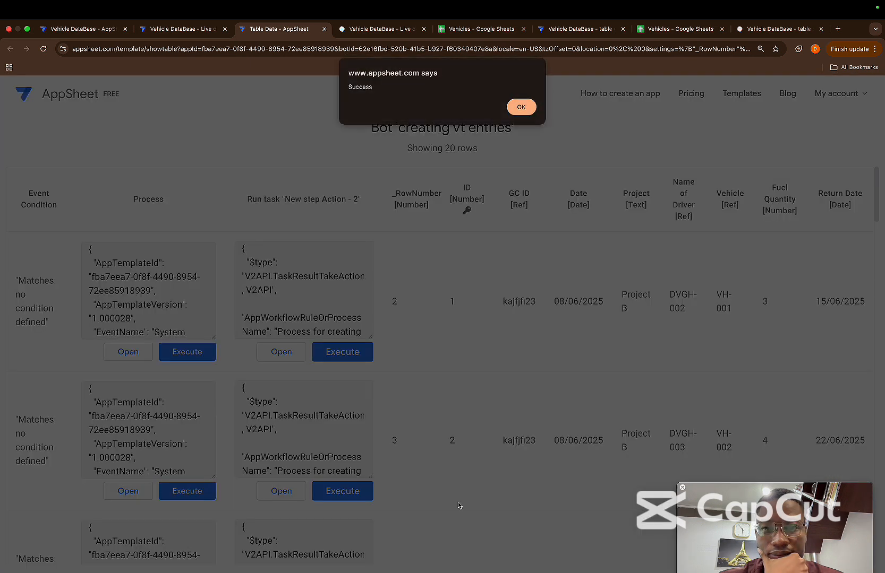
{"action": "left_click", "coordinate": [521, 106]}
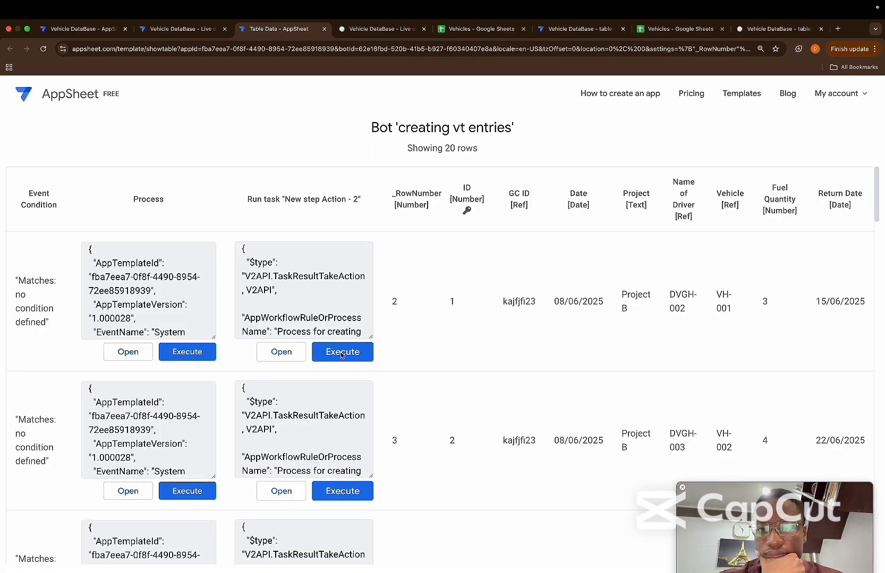
{"action": "left_click", "coordinate": [342, 352]}
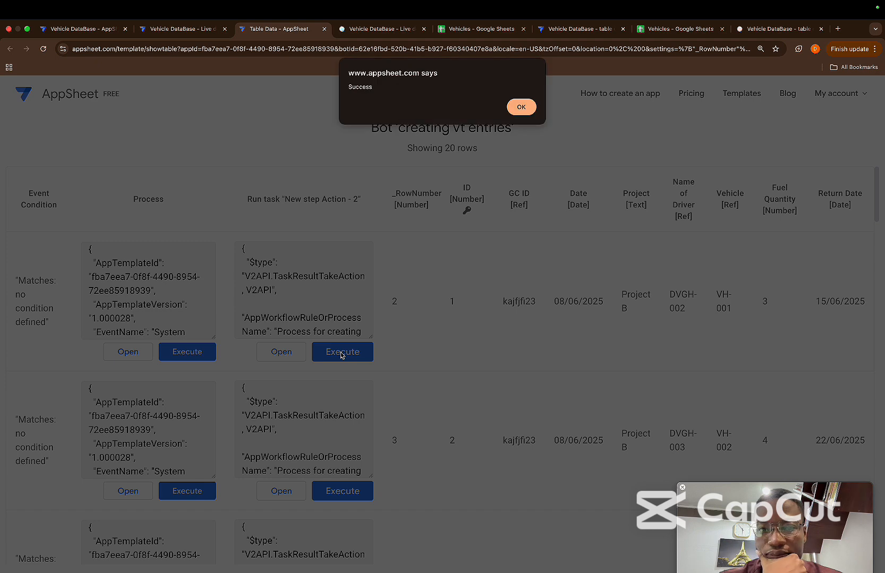
{"action": "left_click", "coordinate": [521, 107]}
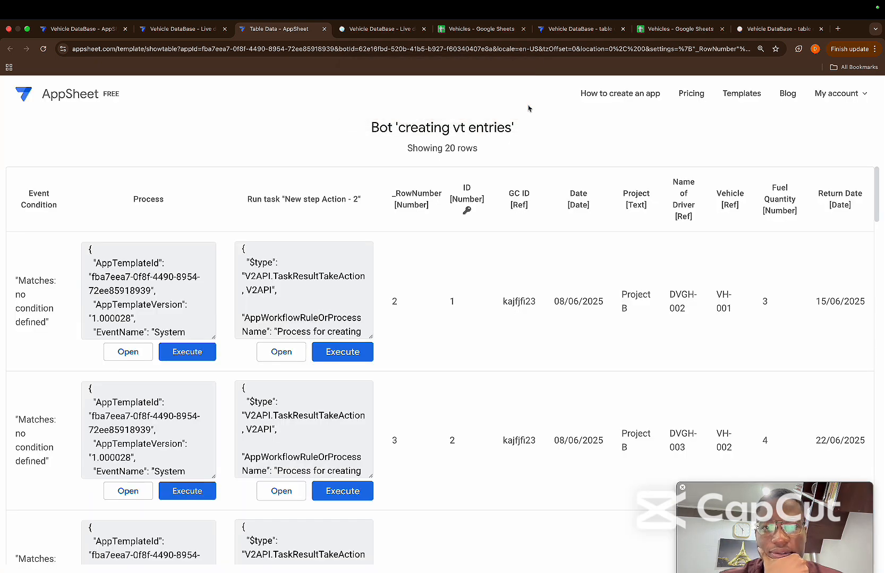
Check the Vehicle Tracking Table, General control and Entry Table sheets in the Vehicles spreadsheet for the bot's changes
{"action": "left_click", "coordinate": [476, 29]}
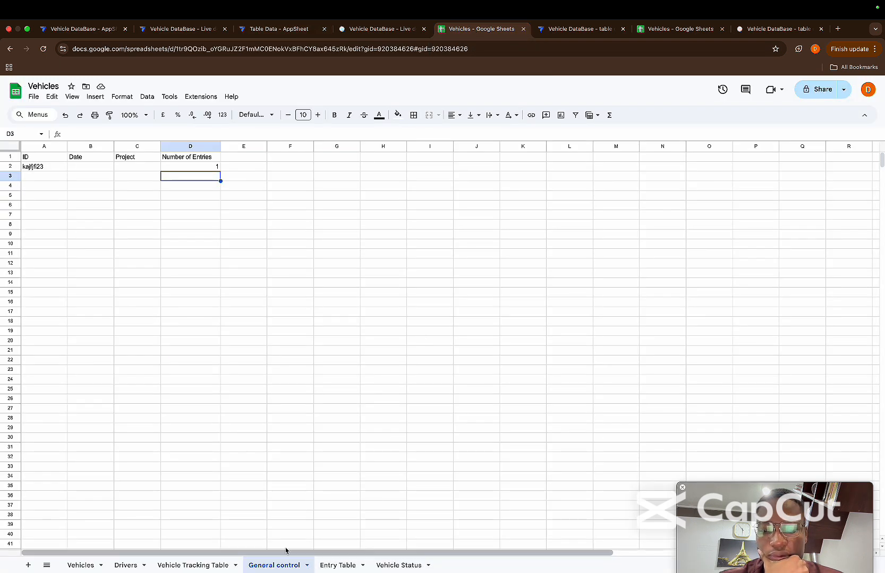
{"action": "left_click", "coordinate": [206, 566]}
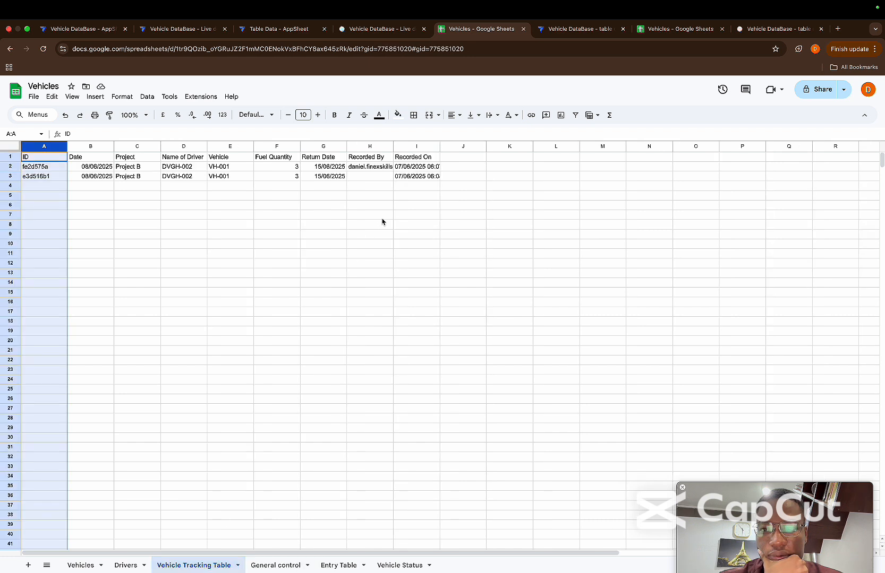
{"action": "left_click", "coordinate": [275, 565]}
{"action": "left_click", "coordinate": [339, 566]}
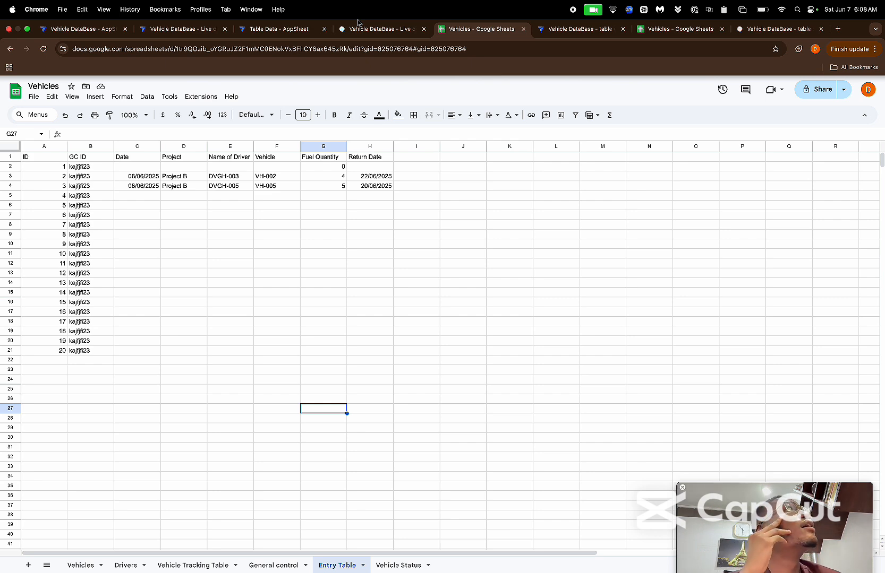
In the AppSheet editor, make the new entries event trigger only on Updates instead of Adds, and save the app
{"action": "left_click", "coordinate": [89, 35]}
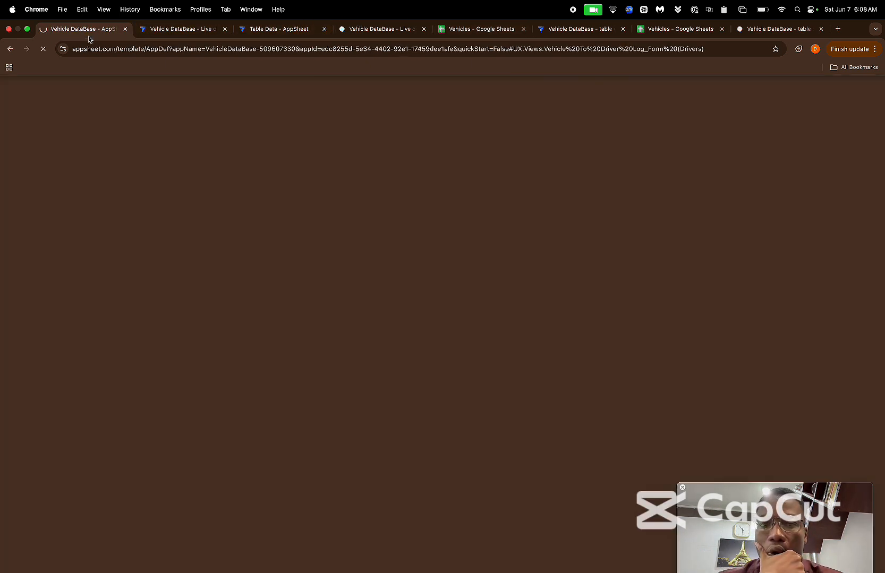
{"action": "left_click", "coordinate": [183, 29]}
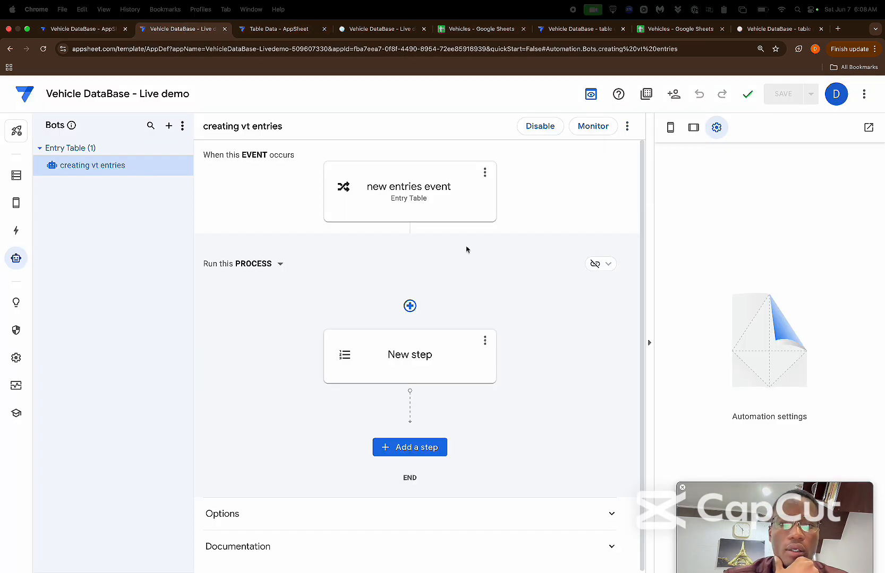
{"action": "left_click", "coordinate": [428, 199]}
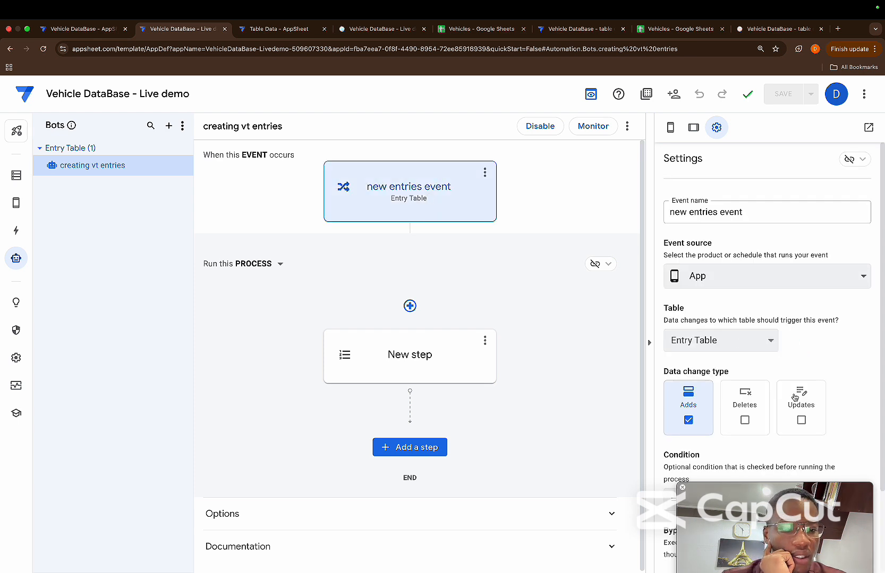
{"action": "left_click", "coordinate": [800, 421]}
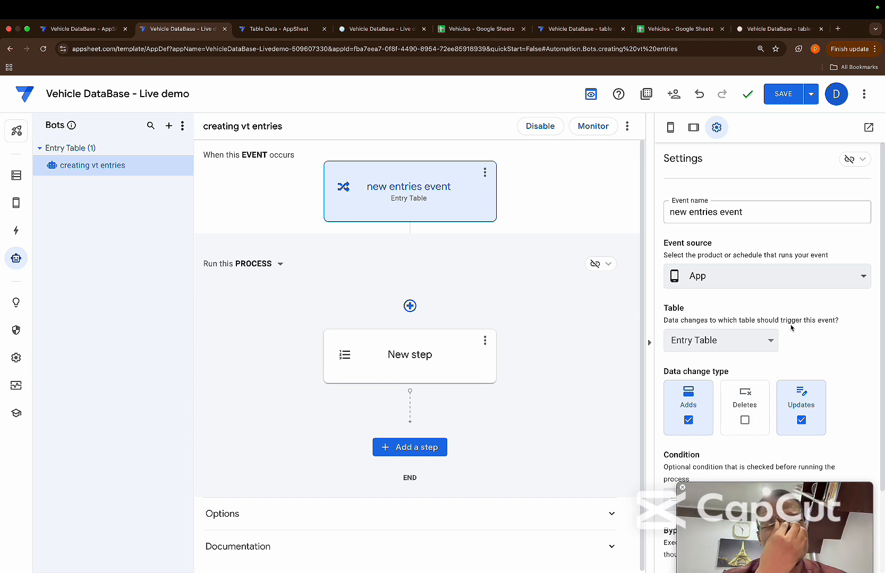
{"action": "left_click", "coordinate": [800, 417]}
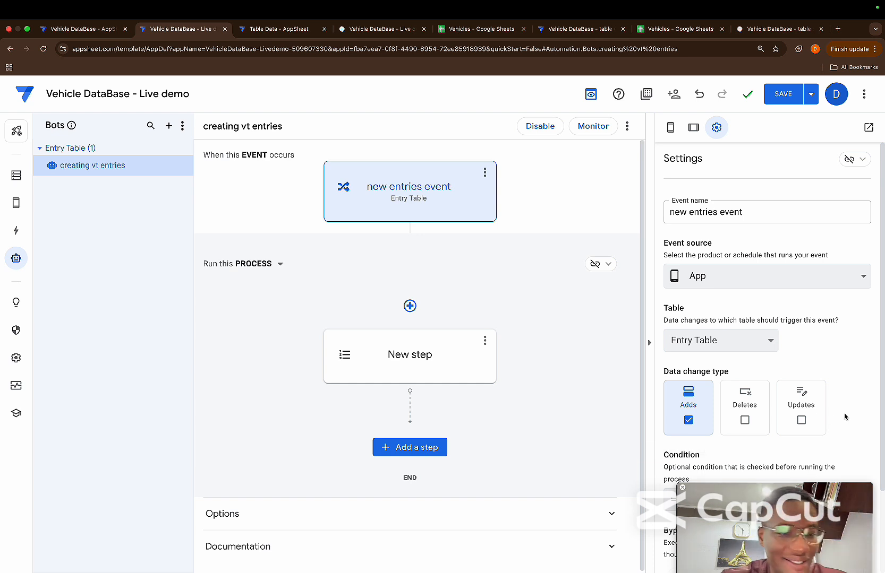
{"action": "left_click", "coordinate": [814, 423]}
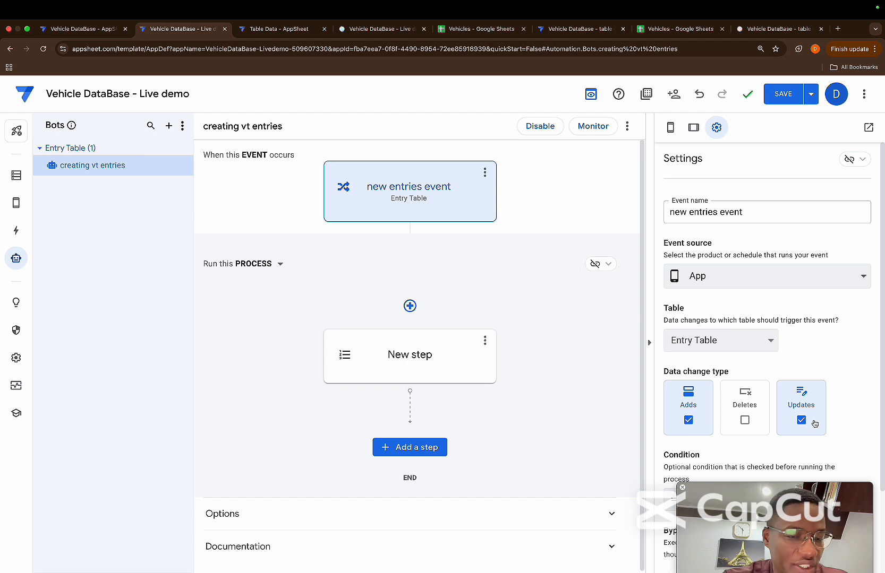
{"action": "left_click", "coordinate": [700, 423]}
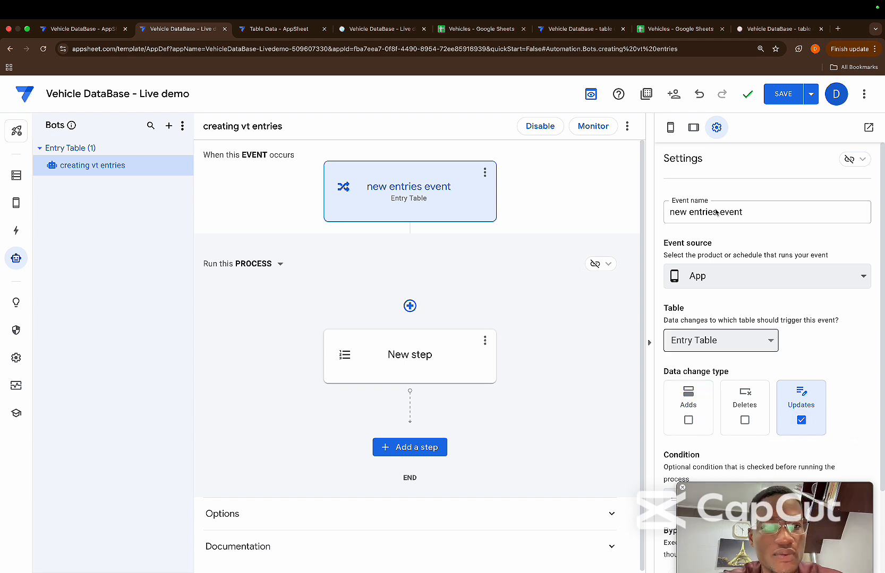
{"action": "left_click", "coordinate": [781, 100]}
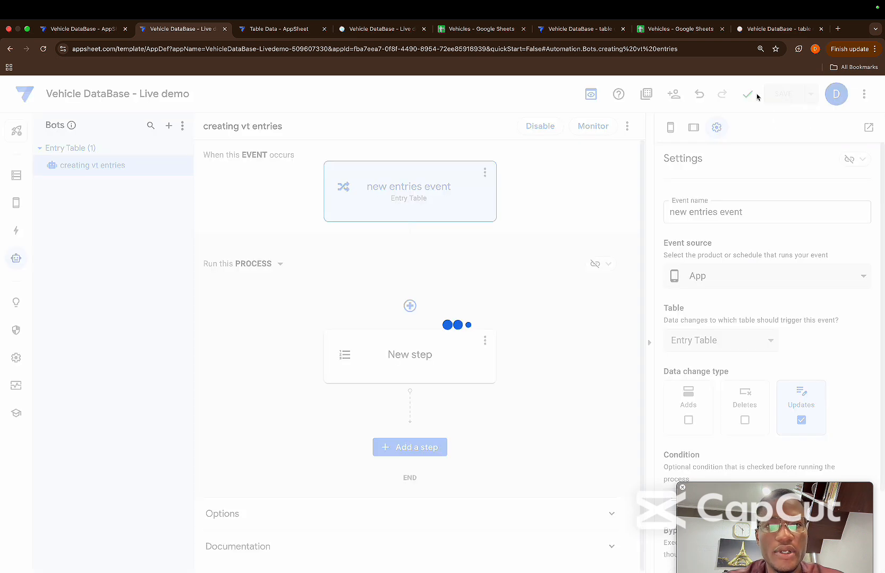
Clear the leftover entry data in C2:H8 of the Entry Table sheet in Google Sheets and check the General control sheet
{"action": "left_click", "coordinate": [474, 30]}
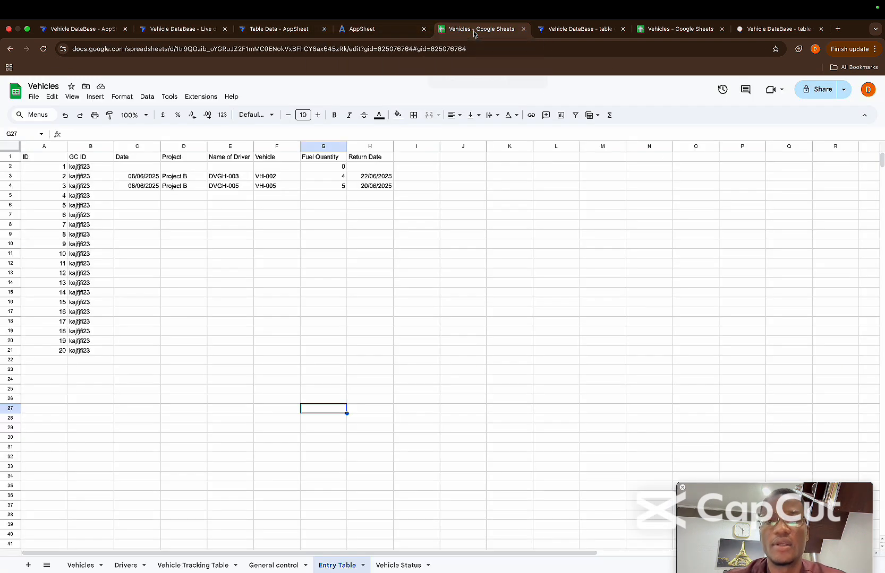
{"action": "left_click_drag", "start_coordinate": [138, 168], "coordinate": [390, 232]}
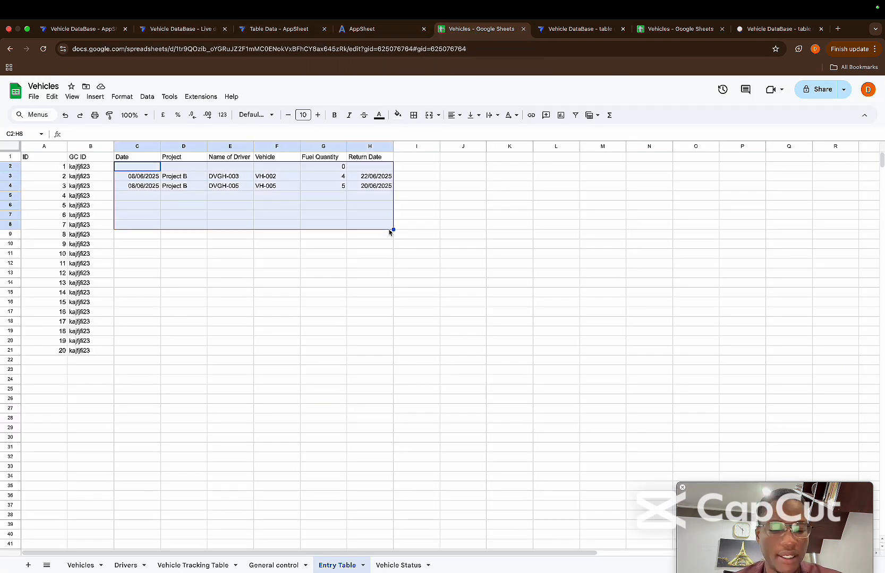
{"action": "key", "text": "Delete"}
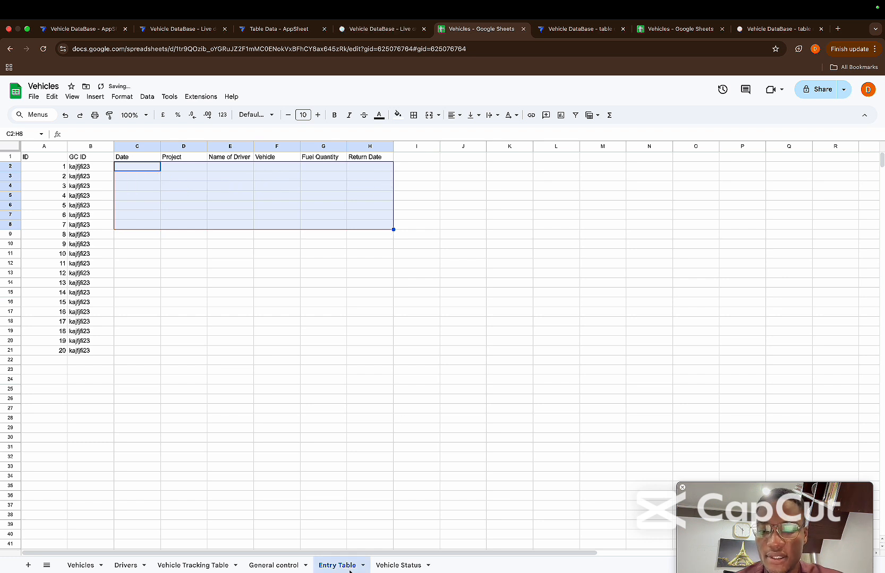
{"action": "left_click", "coordinate": [291, 565]}
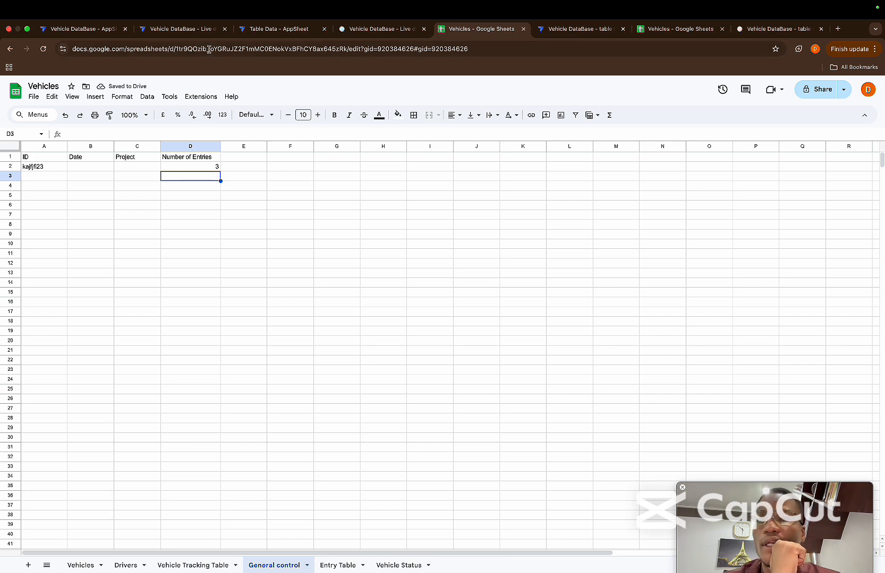
Sync the app preview in AppSheet, then set General Control to Project C with 2 vehicles
{"action": "left_click", "coordinate": [168, 31]}
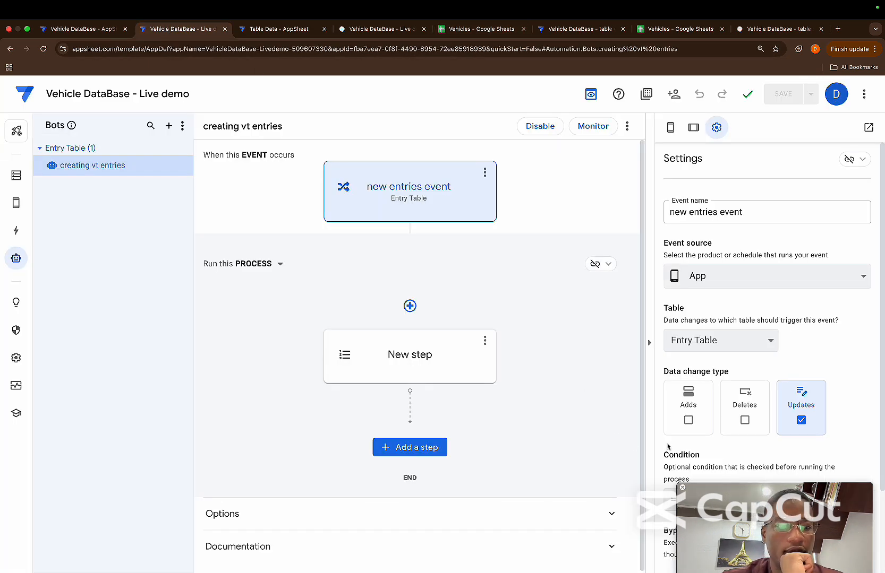
{"action": "left_click", "coordinate": [14, 200]}
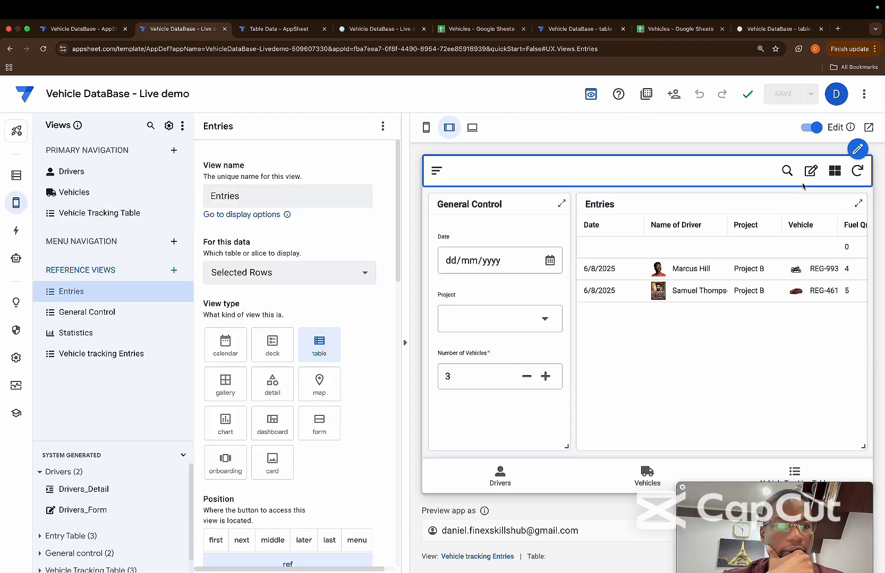
{"action": "left_click", "coordinate": [857, 171]}
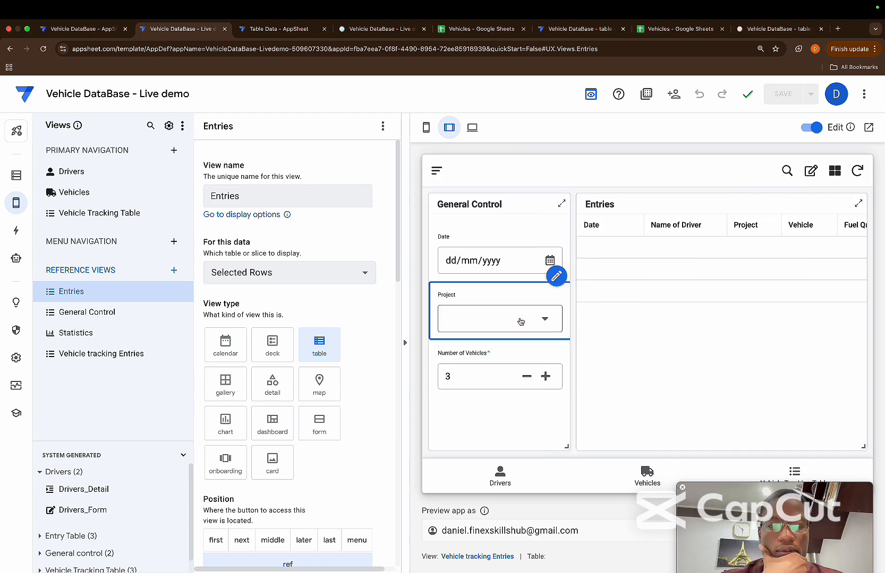
{"action": "left_click", "coordinate": [541, 319]}
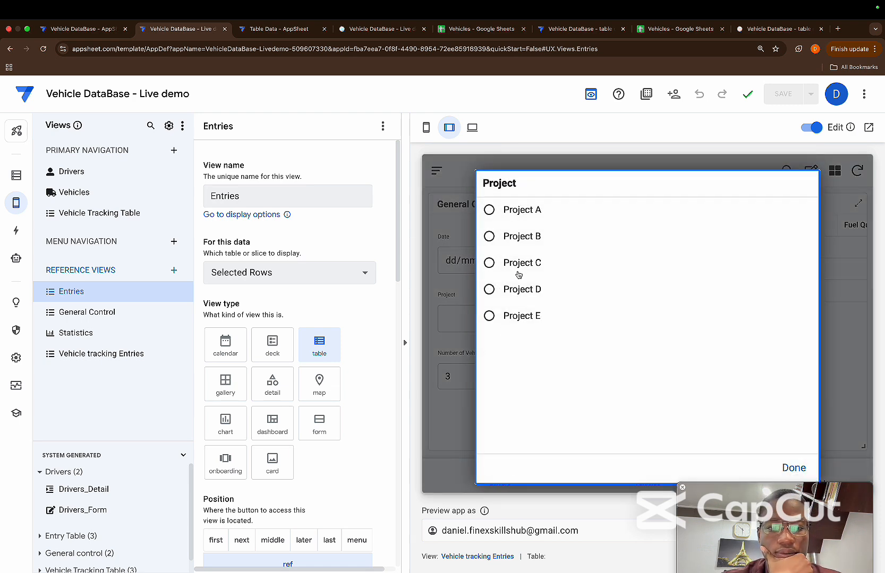
{"action": "left_click", "coordinate": [516, 272]}
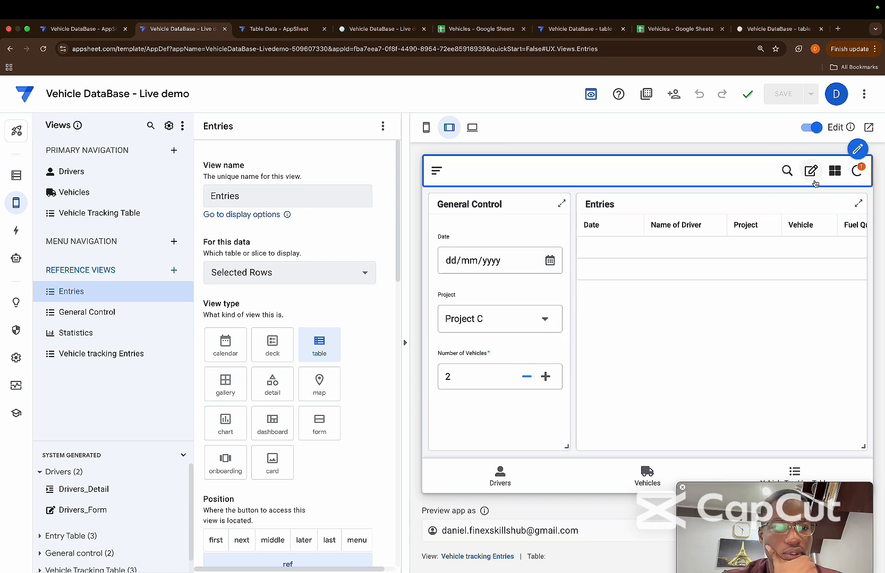
{"action": "left_click", "coordinate": [812, 178]}
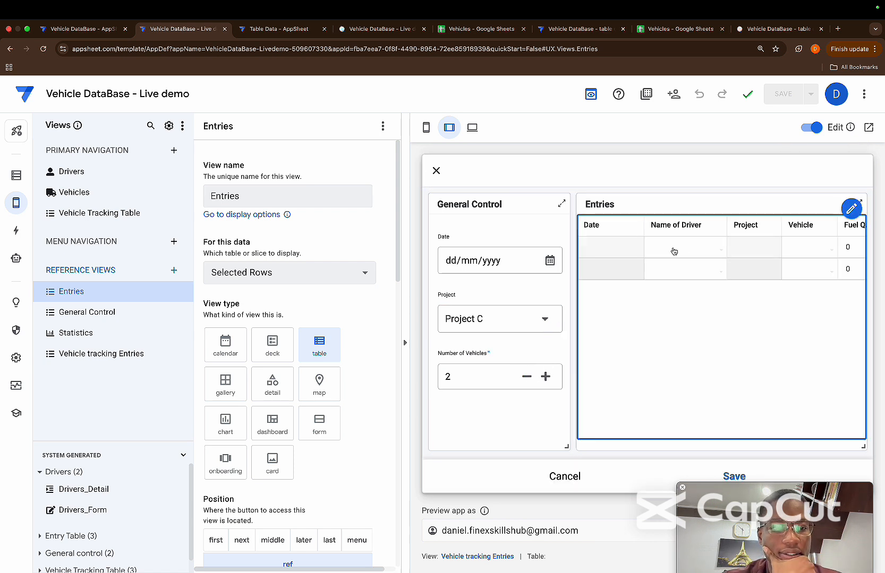
{"action": "left_click", "coordinate": [672, 251]}
{"action": "left_click", "coordinate": [584, 288]}
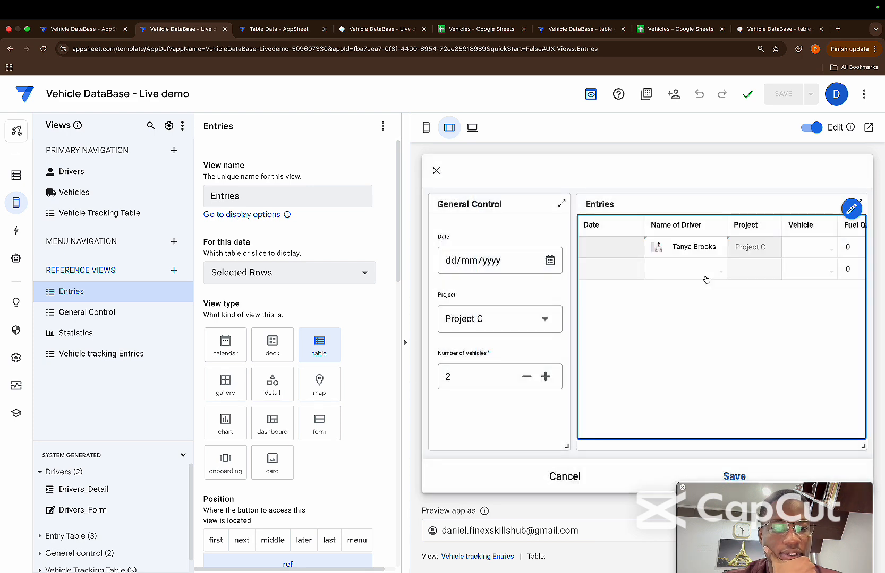
{"action": "left_click", "coordinate": [693, 274]}
{"action": "left_click", "coordinate": [598, 355]}
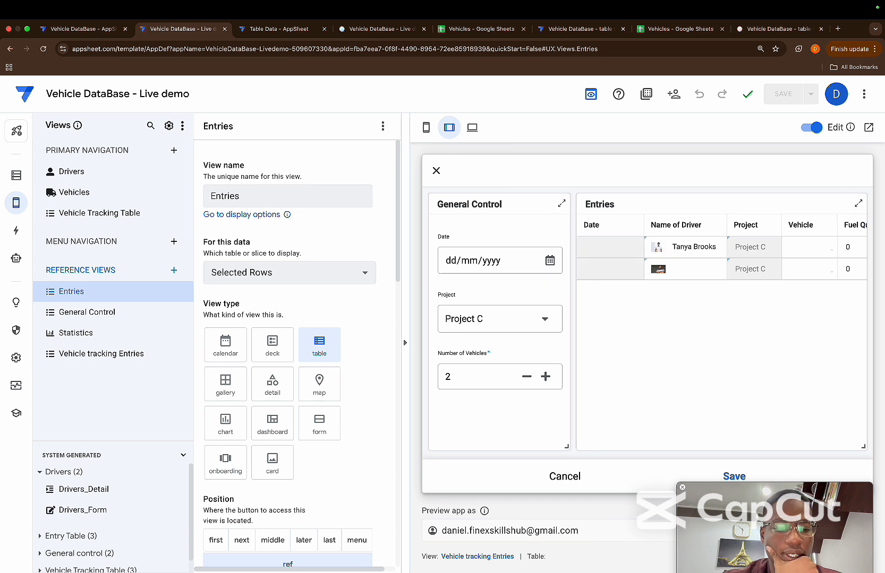
{"action": "left_click", "coordinate": [572, 474]}
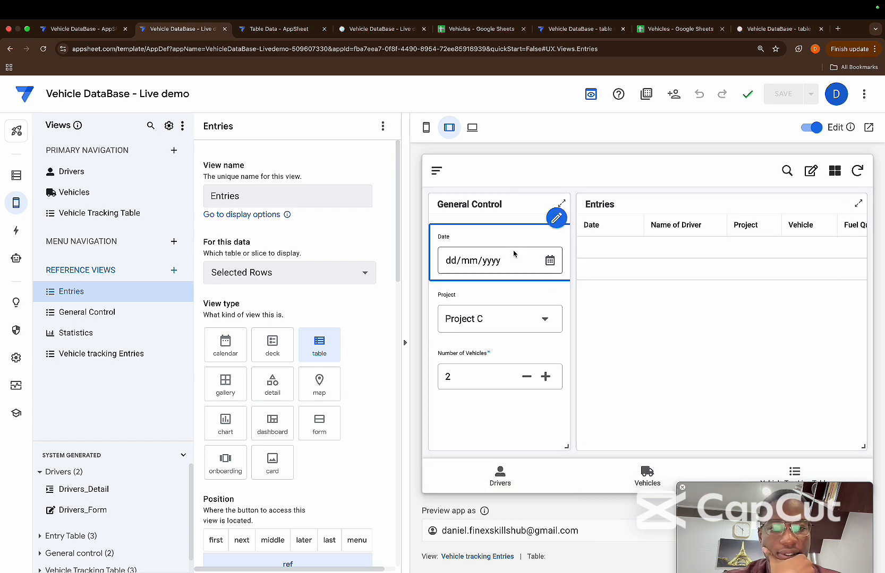
Set the General Control date to 08/06/2025
{"action": "left_click", "coordinate": [551, 272]}
{"action": "left_click", "coordinate": [550, 264]}
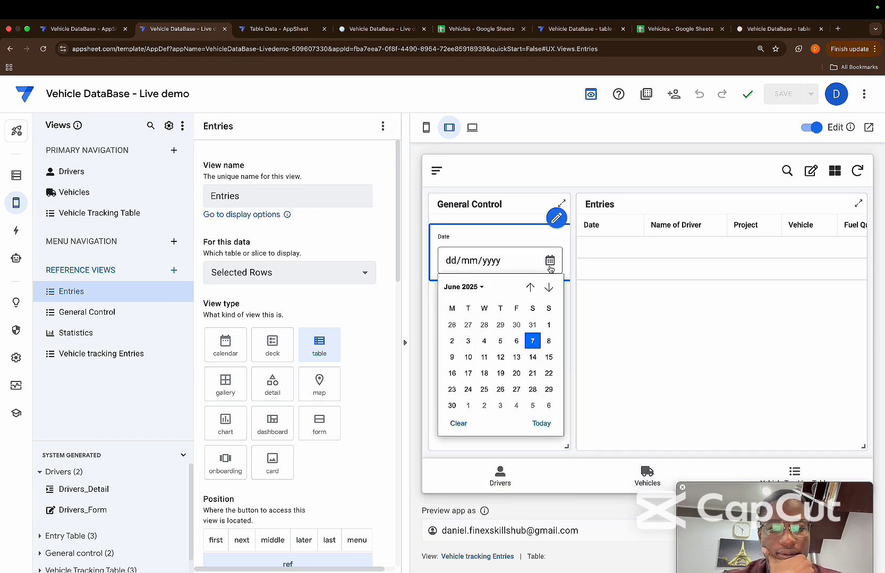
{"action": "left_click", "coordinate": [516, 342]}
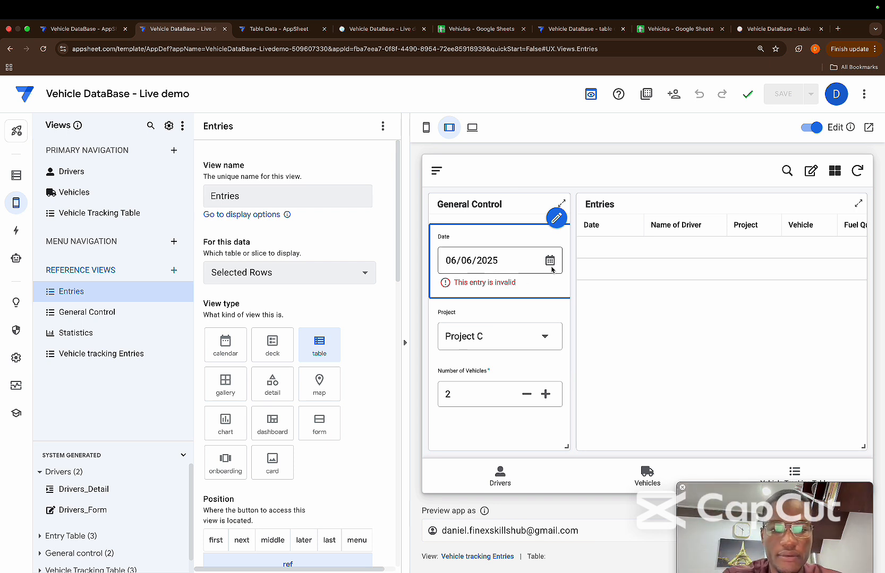
{"action": "left_click", "coordinate": [552, 269]}
{"action": "left_click", "coordinate": [549, 262]}
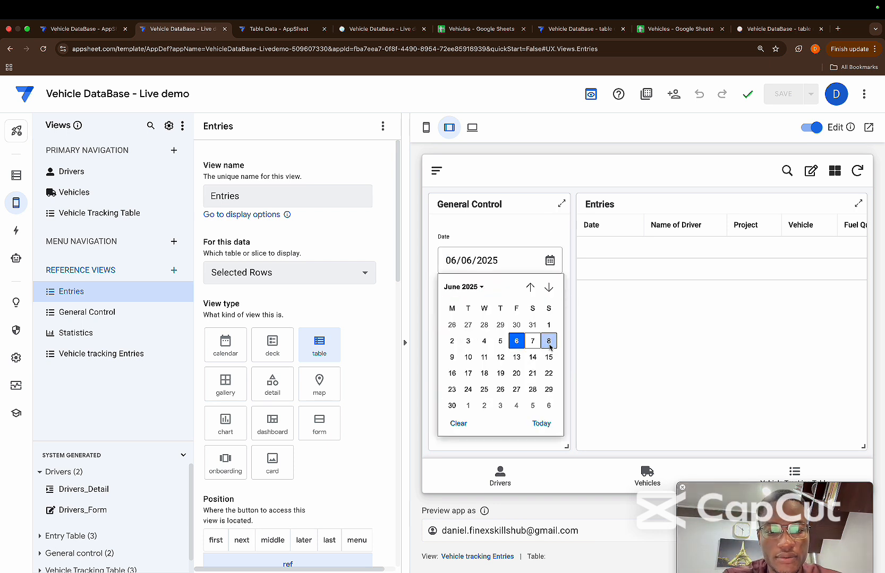
{"action": "left_click", "coordinate": [549, 341]}
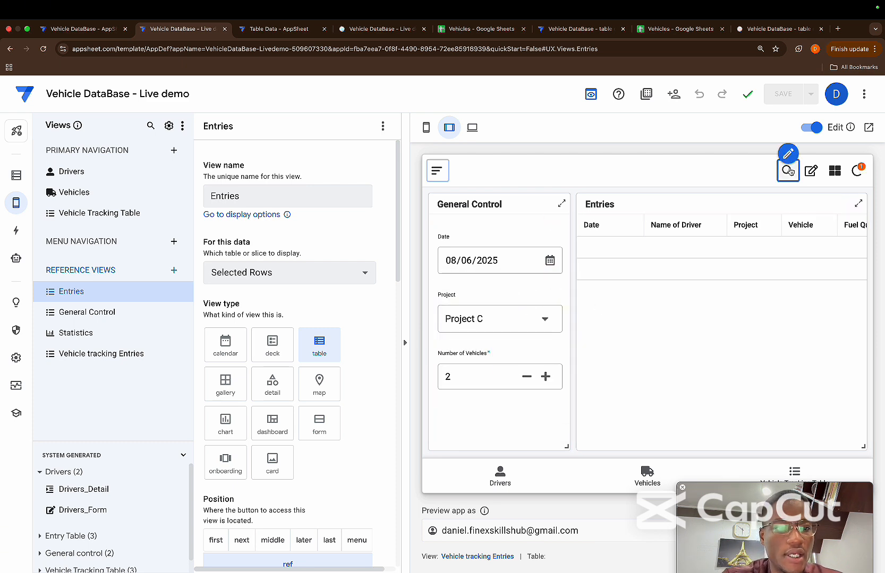
Switch the Entries table to edit mode and choose a driver's name for each of the two rows
{"action": "left_click", "coordinate": [810, 171]}
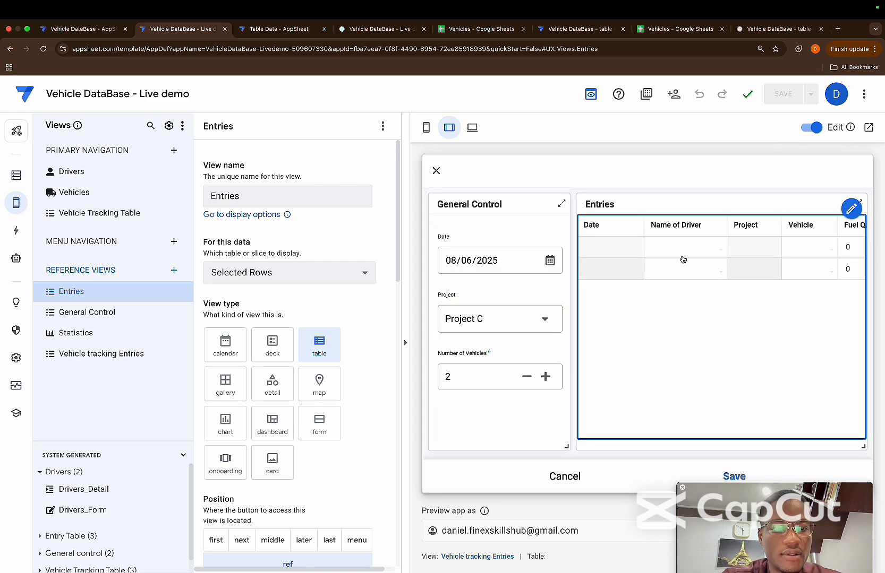
{"action": "left_click", "coordinate": [681, 258]}
{"action": "left_click", "coordinate": [573, 316]}
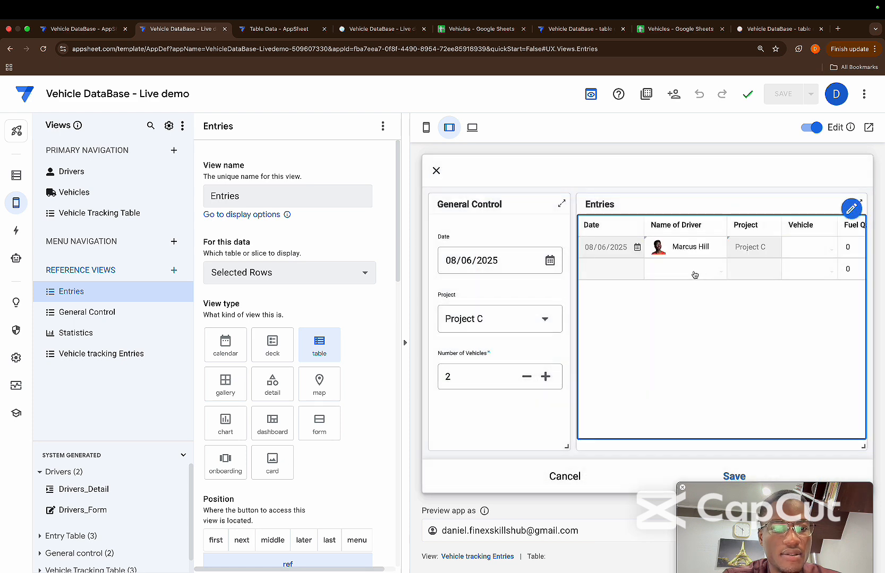
{"action": "left_click", "coordinate": [645, 271]}
{"action": "left_click", "coordinate": [570, 271]}
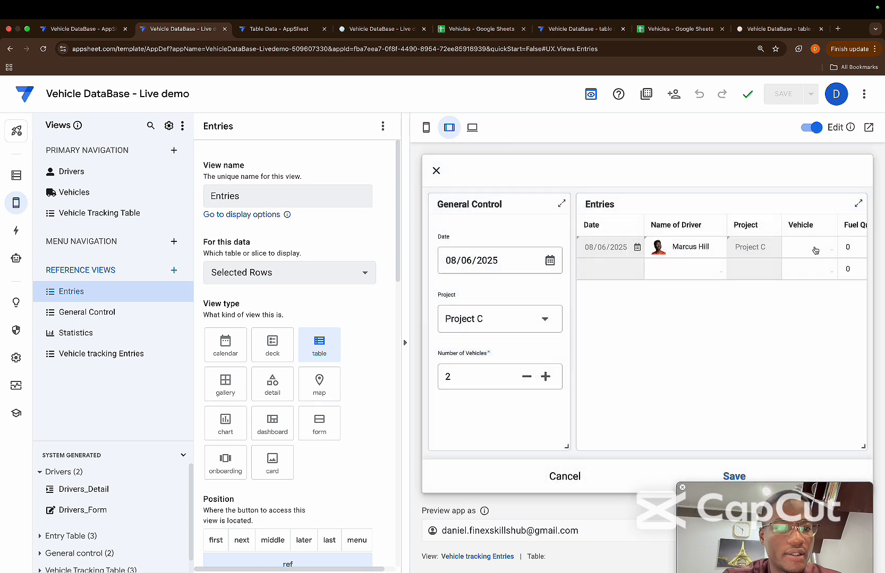
Assign vehicle REG-9934 to the first entry row and REG-1434 to the second
{"action": "left_click", "coordinate": [798, 253]}
{"action": "left_click", "coordinate": [574, 249]}
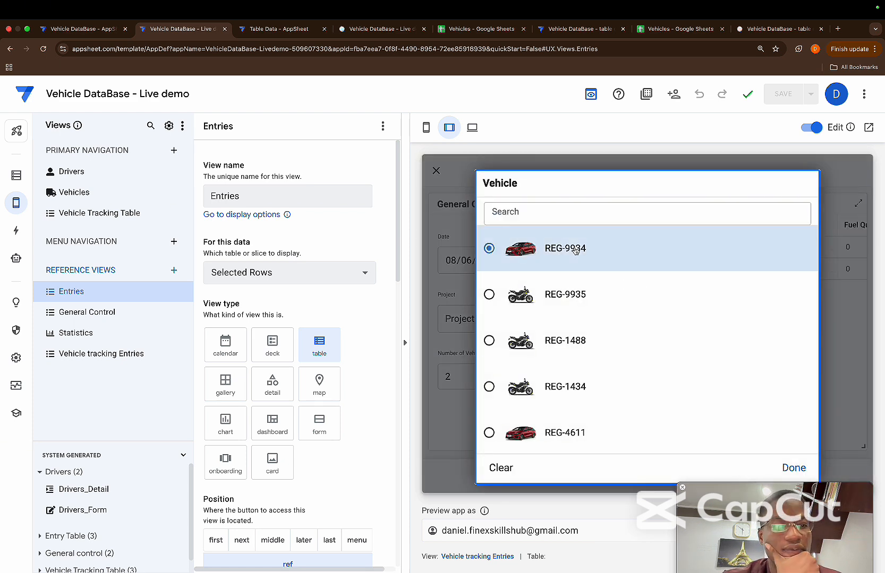
{"action": "left_click", "coordinate": [798, 273]}
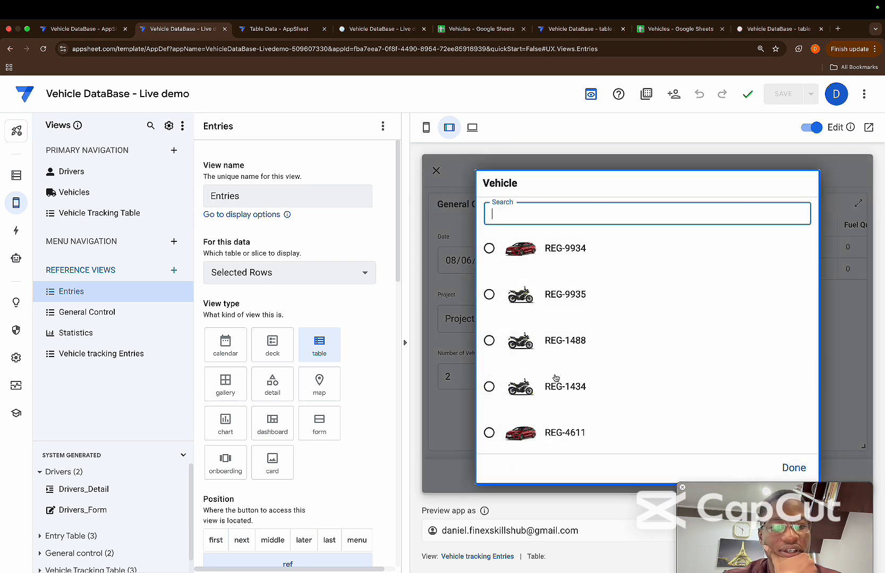
{"action": "left_click", "coordinate": [556, 378]}
Set the fuel quantity to 4 in the first entry row and 6 in the second
{"action": "scroll", "coordinate": [768, 248], "scroll_direction": "right", "scroll_amount": 3}
{"action": "left_click", "coordinate": [748, 247]}
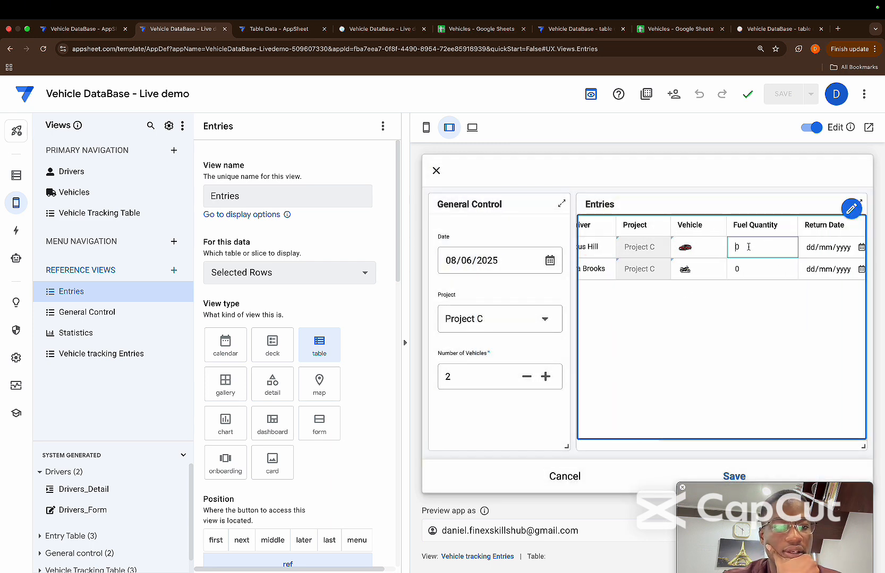
{"action": "left_click", "coordinate": [739, 269]}
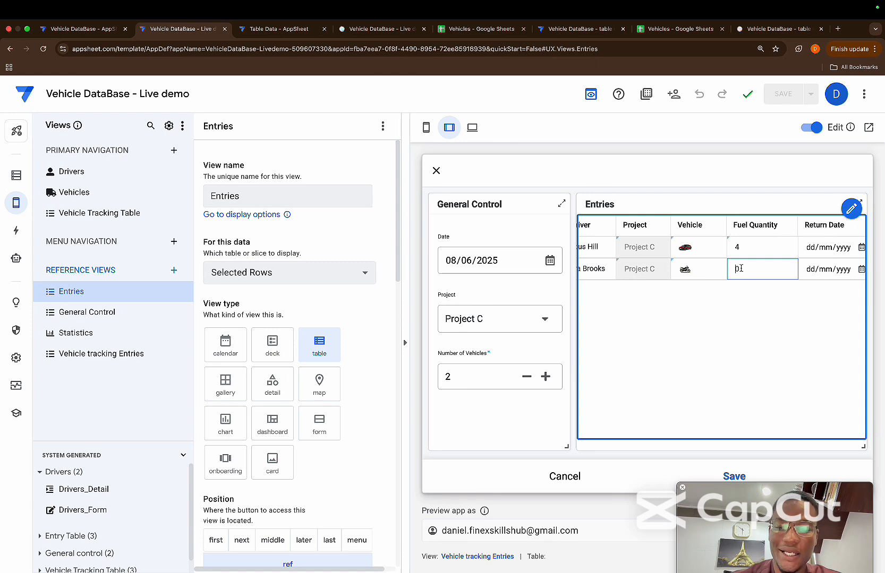
Set the return dates to 08/06/2025 for the first row and 18/06/2025 for the second, and save the entries
{"action": "left_click", "coordinate": [861, 248]}
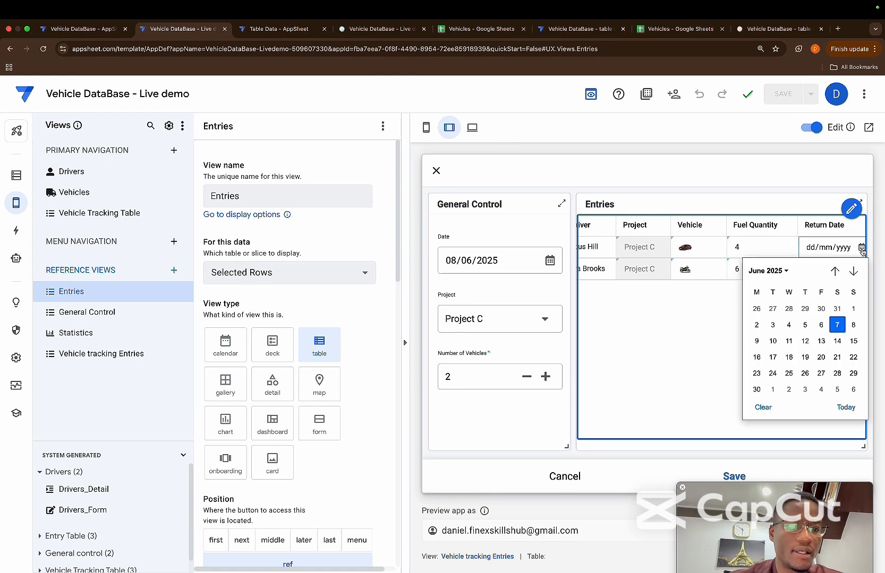
{"action": "left_click", "coordinate": [850, 323]}
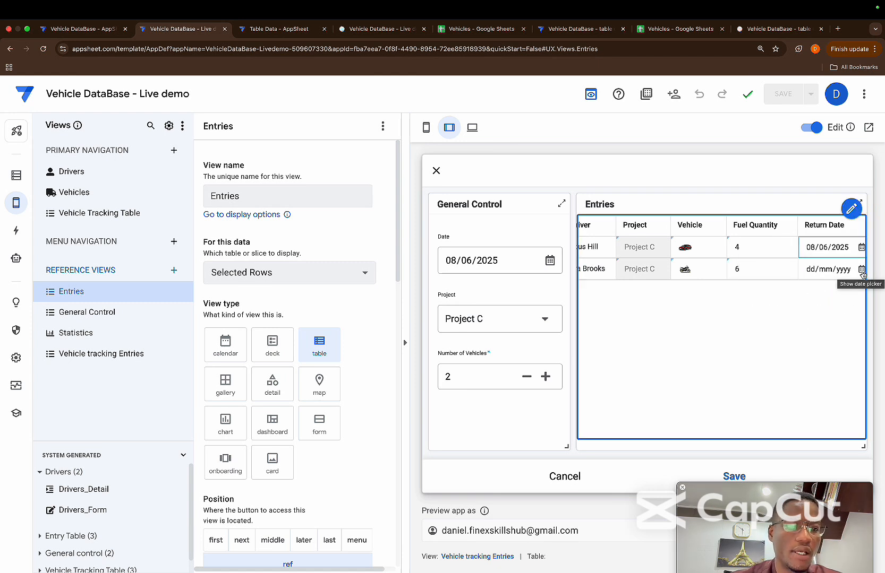
{"action": "left_click", "coordinate": [861, 269]}
{"action": "left_click", "coordinate": [789, 379]}
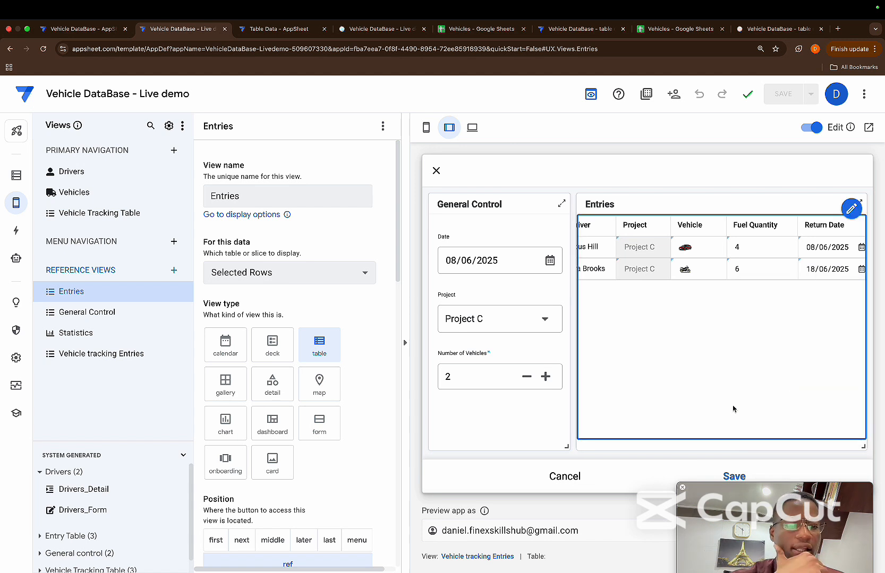
{"action": "left_click", "coordinate": [733, 477]}
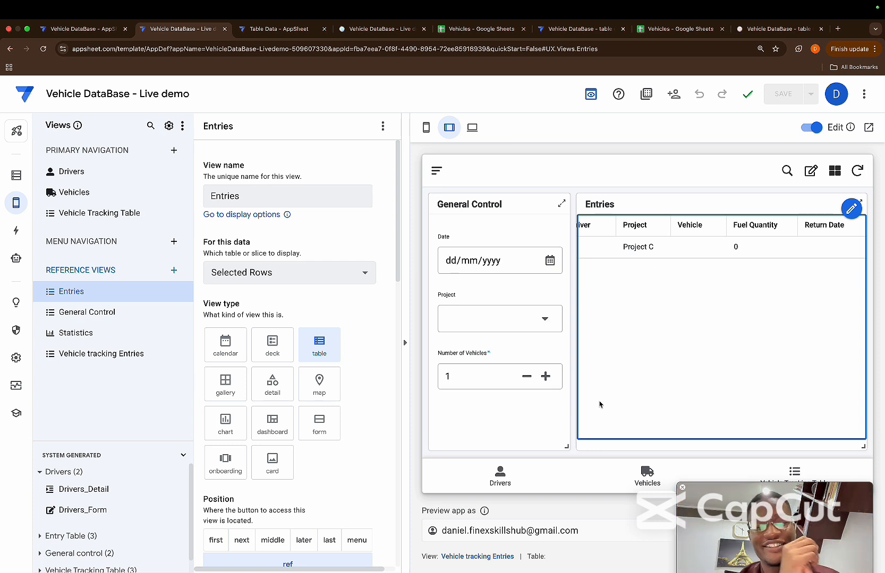
Check the Vehicle Tracking Table for the copied rows across all columns, and reopen the bulk entry dashboard from its add action
{"action": "left_click", "coordinate": [842, 488]}
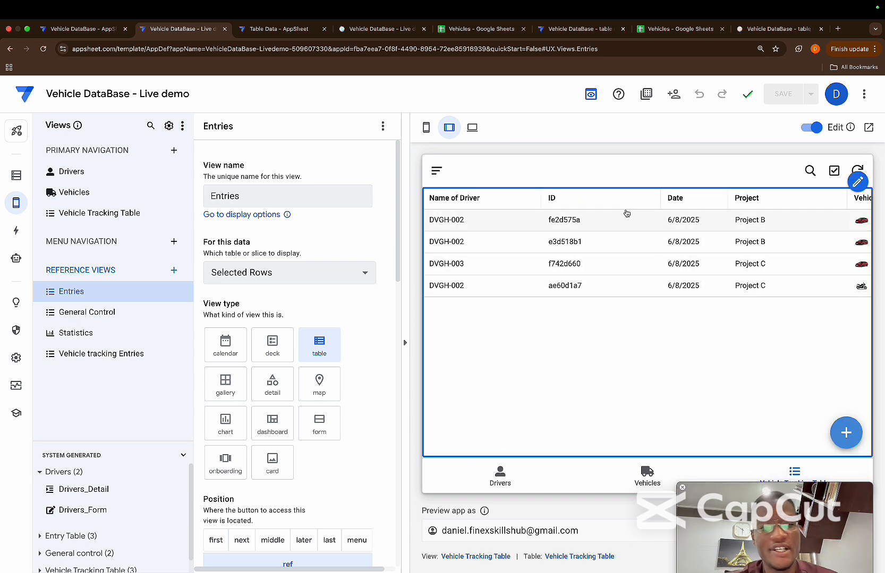
{"action": "scroll", "coordinate": [664, 244], "scroll_direction": "right", "scroll_amount": 10}
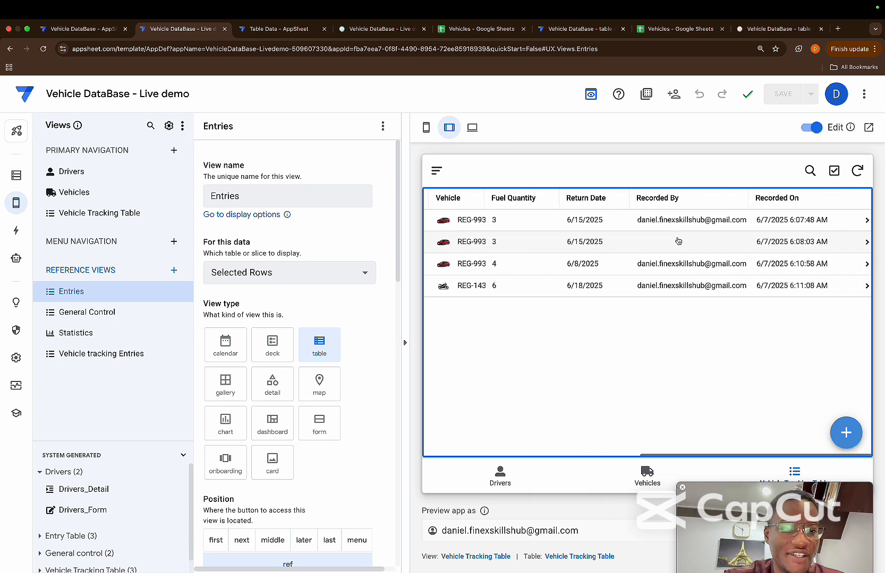
{"action": "scroll", "coordinate": [678, 241], "scroll_direction": "left", "scroll_amount": 10}
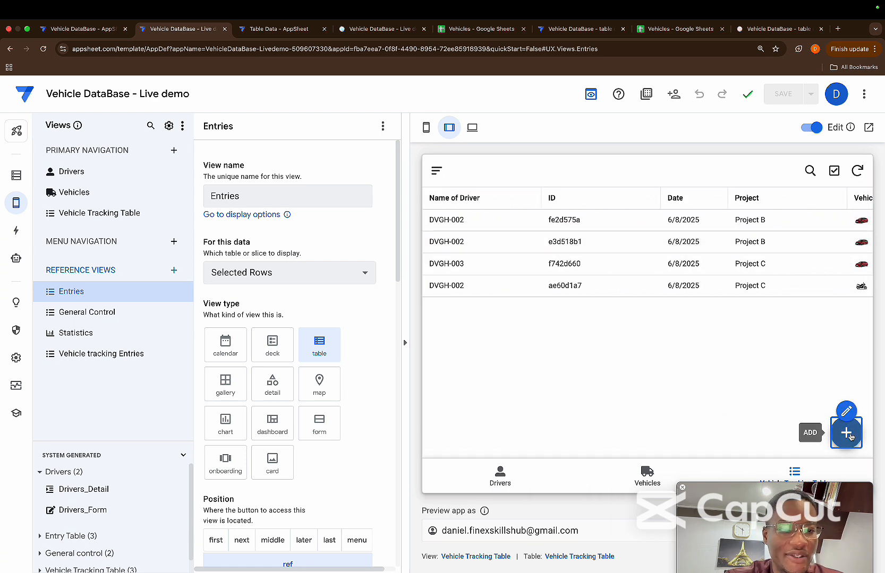
{"action": "left_click", "coordinate": [849, 434]}
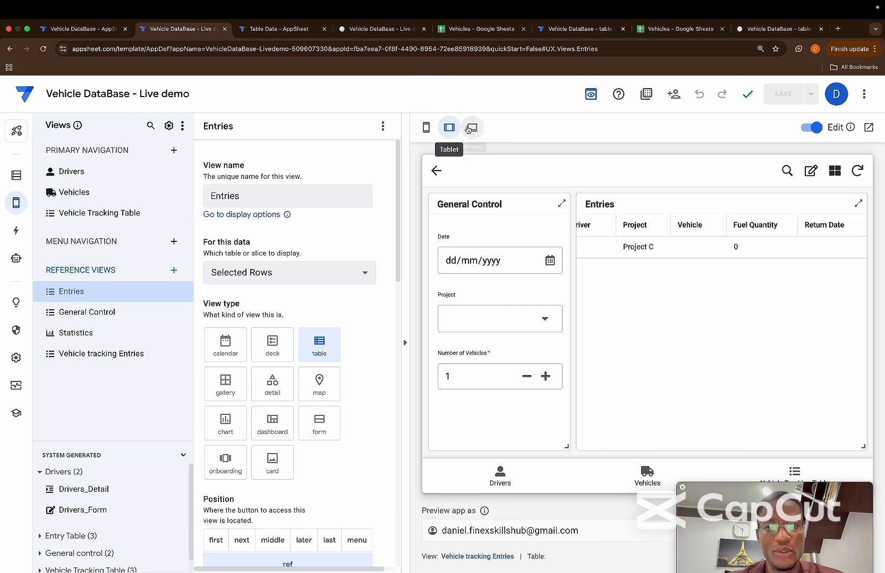
Review the Vehicle Tracking Table and its entry dashboard in the full desktop preview of the app, and return to the editor
{"action": "left_click", "coordinate": [471, 129]}
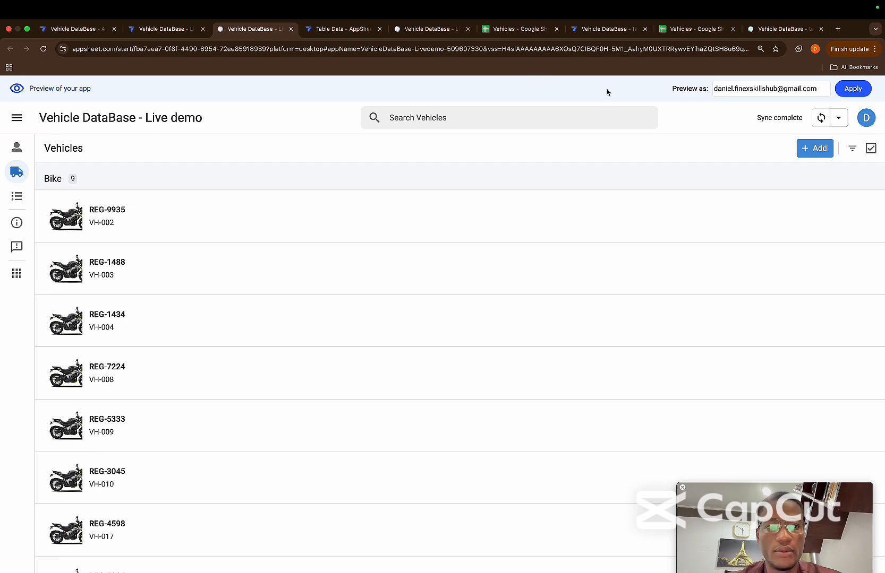
{"action": "left_click", "coordinate": [17, 196]}
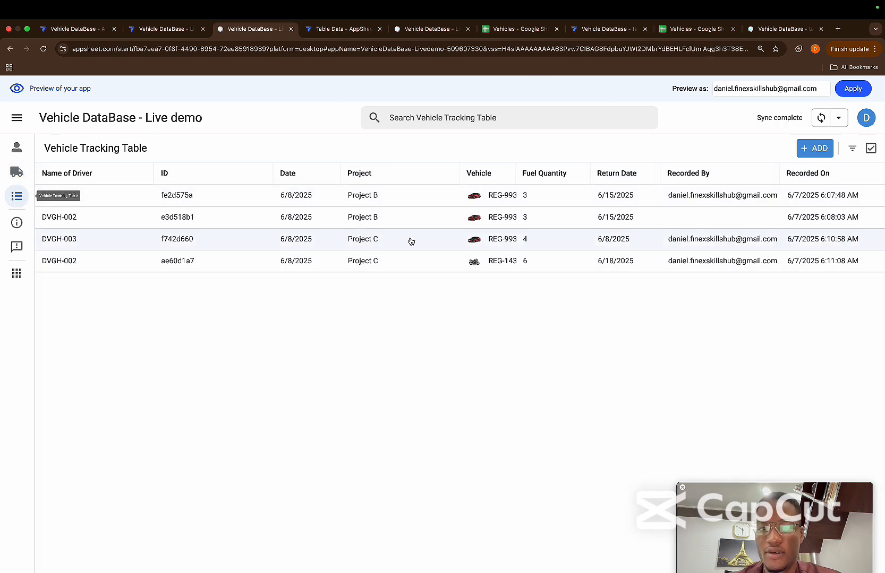
{"action": "left_click", "coordinate": [811, 149]}
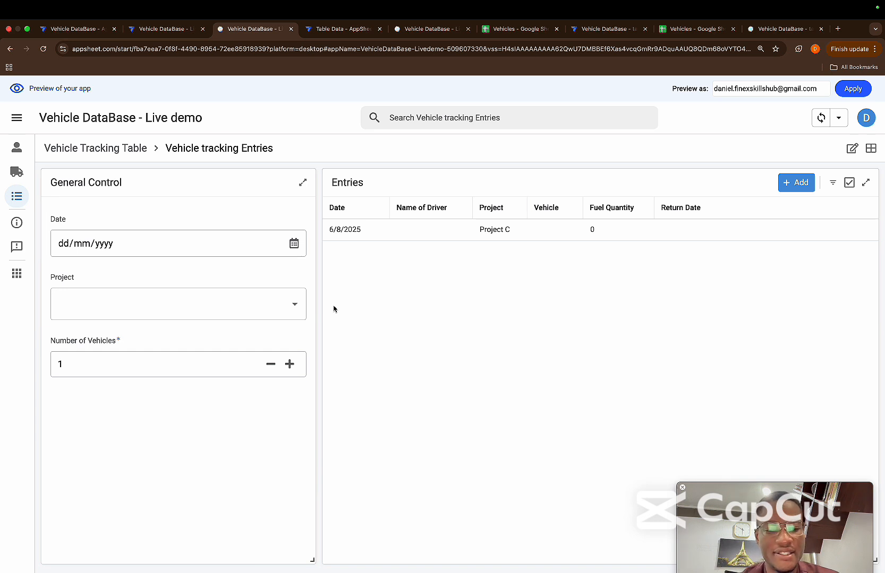
{"action": "left_click", "coordinate": [156, 30]}
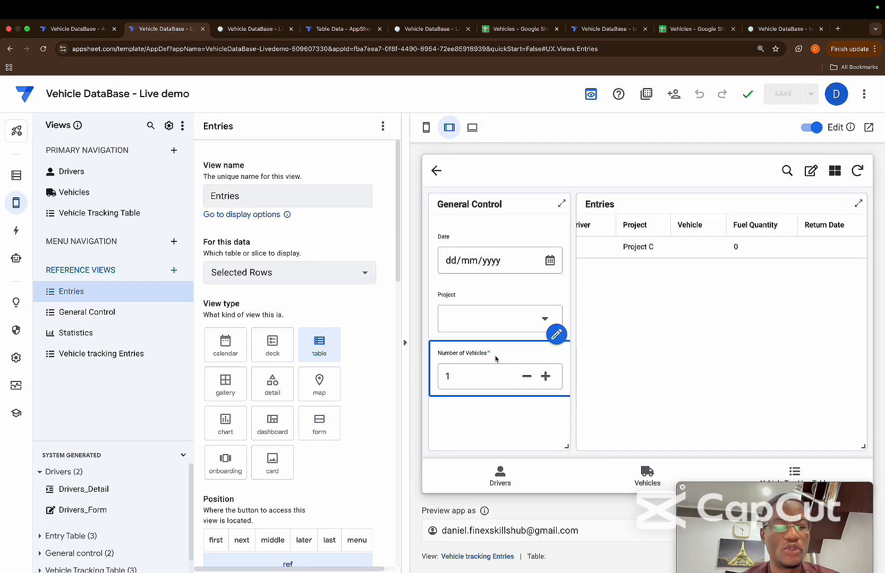